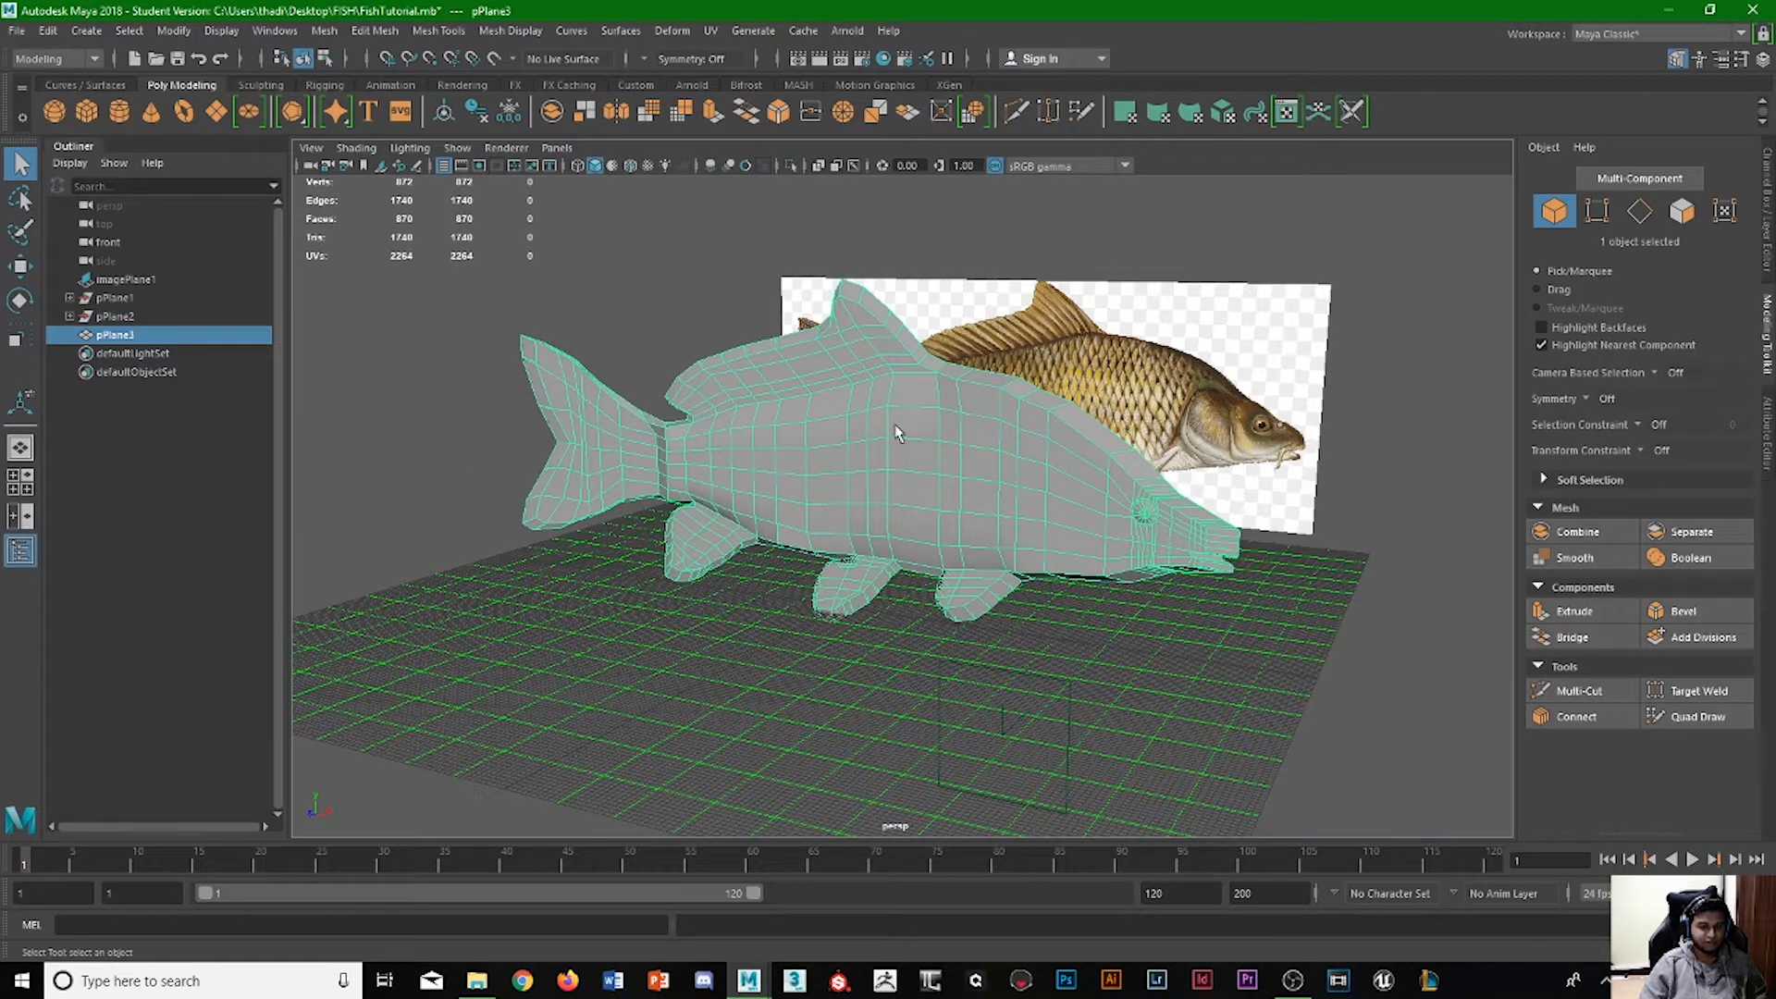
# Open the UV Editor, dock it with the UV Toolkit beside the perspective view, and hide the Outliner and Modeling Toolkit.
pyautogui.scroll(2, 866, 420)
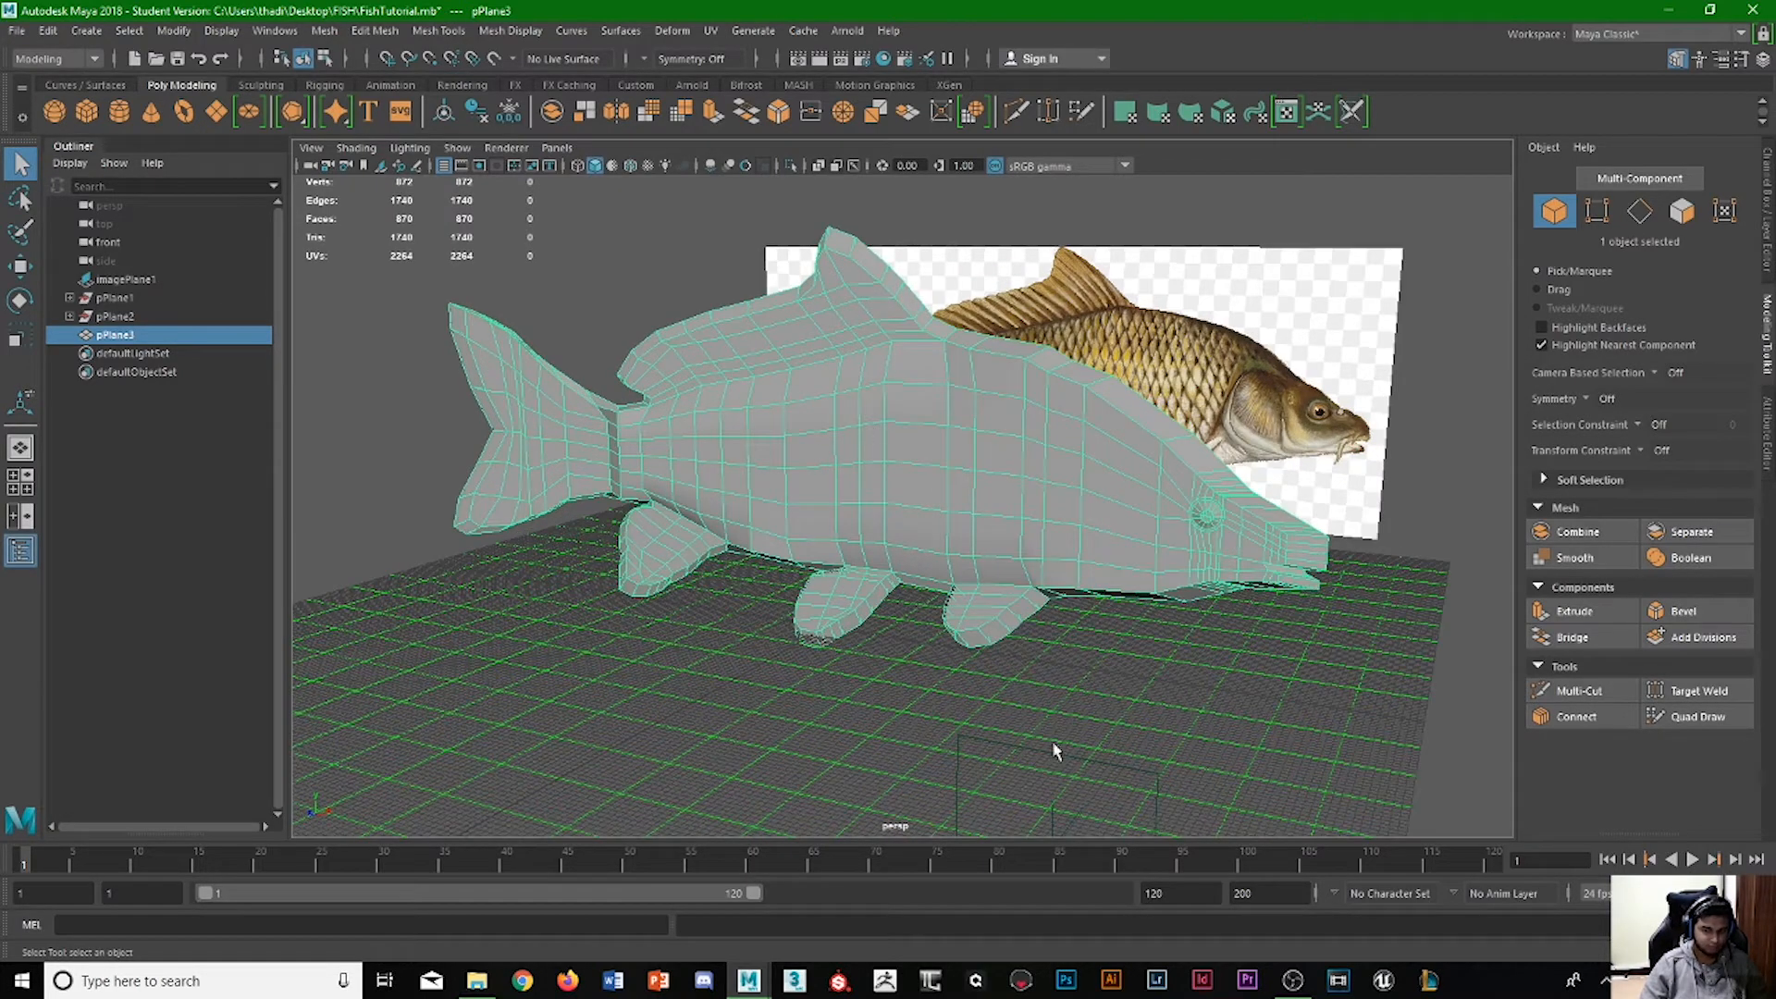
pyautogui.keyDown('alt'); pyautogui.moveTo(1043, 359); pyautogui.dragTo(978, 396); pyautogui.keyUp('alt')
pyautogui.click(719, 31)
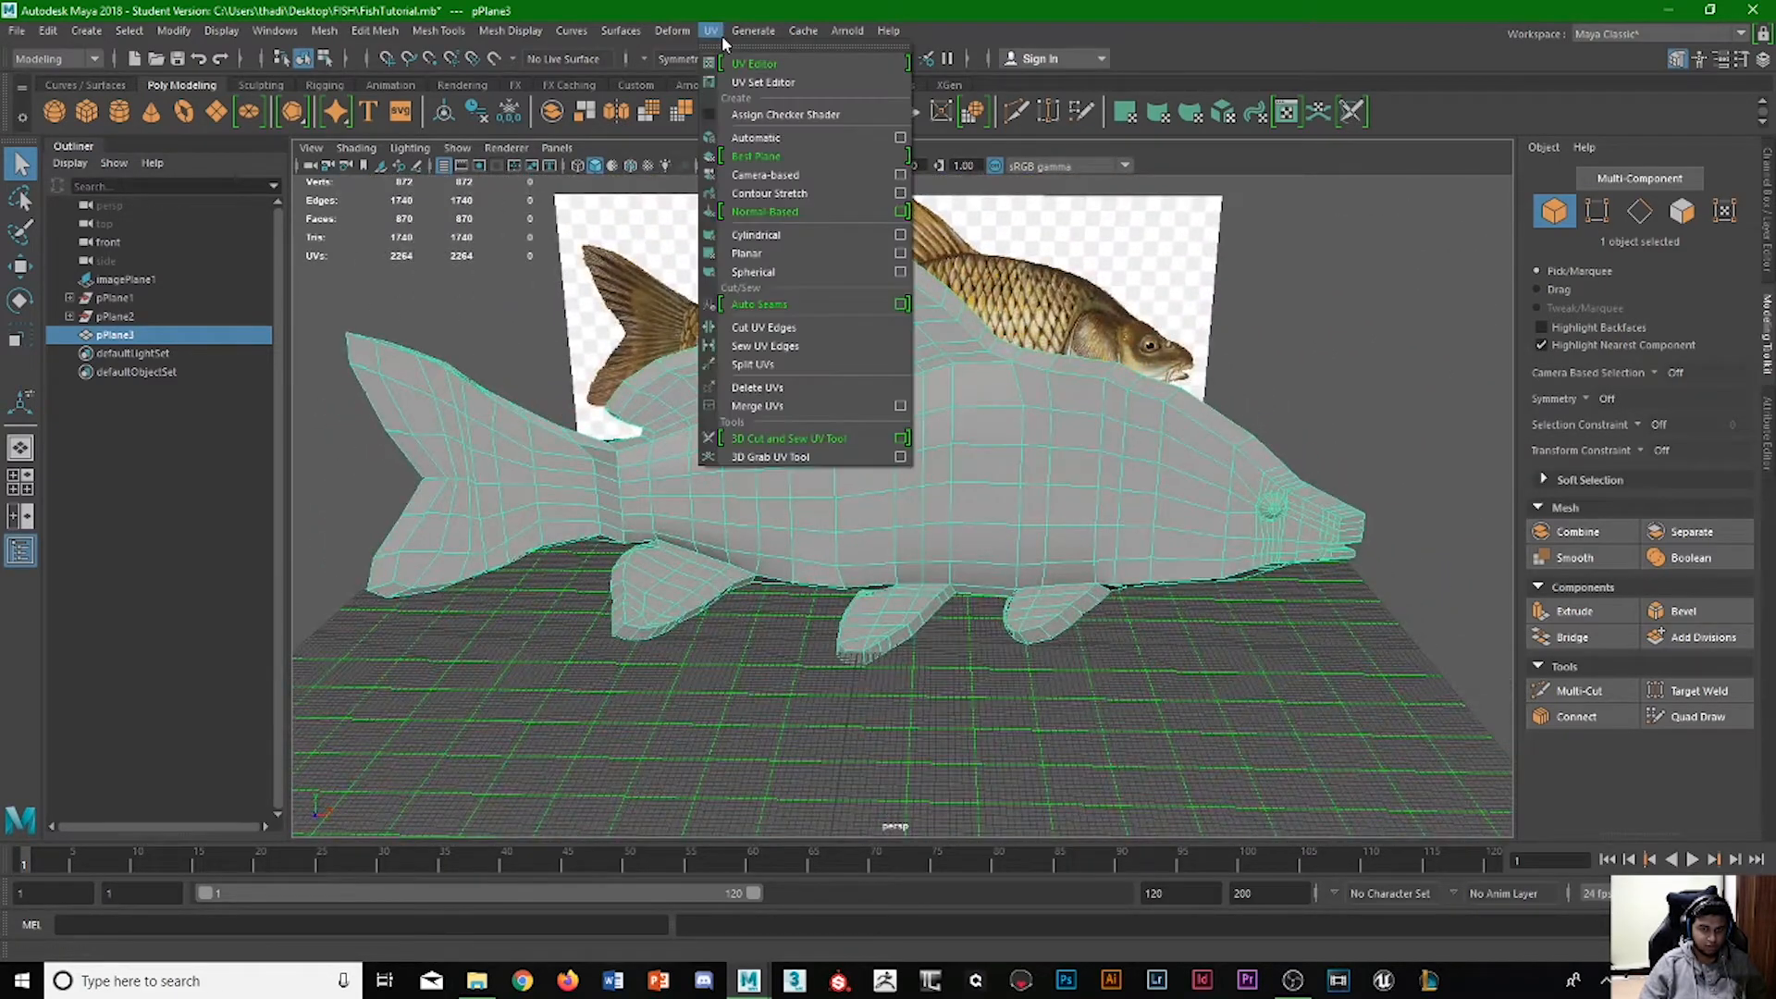
pyautogui.click(742, 50)
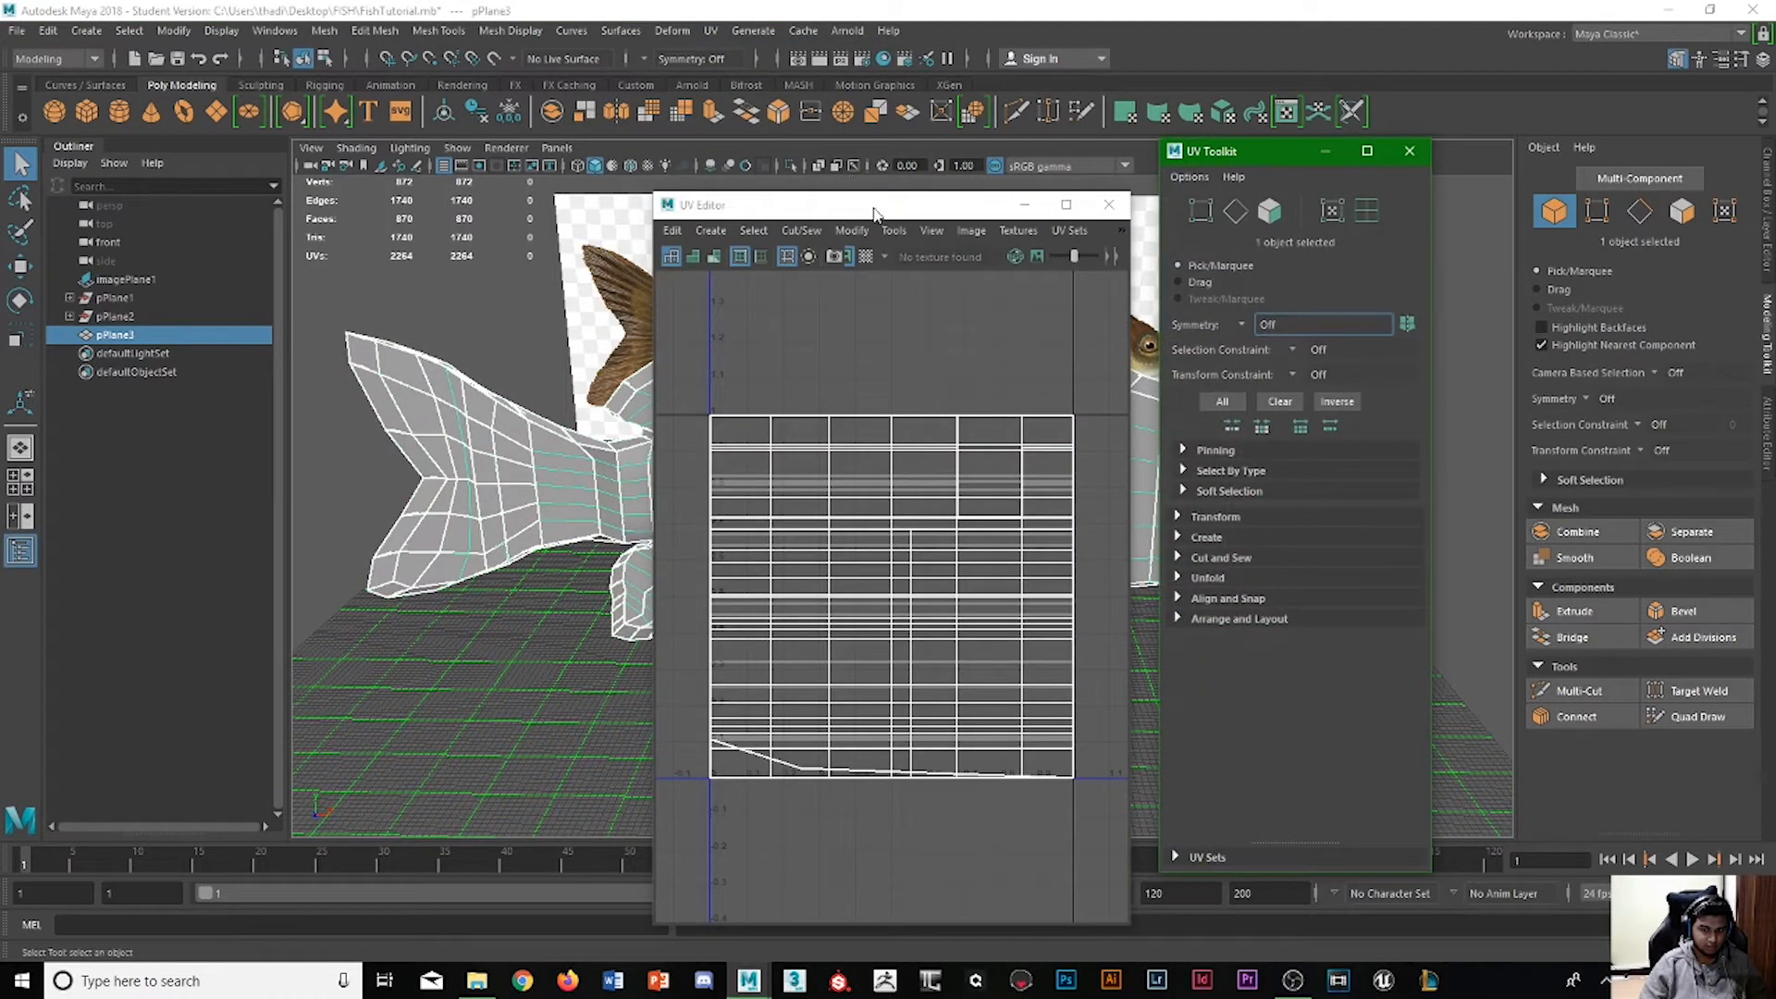
pyautogui.moveTo(1226, 153); pyautogui.dragTo(1123, 388)
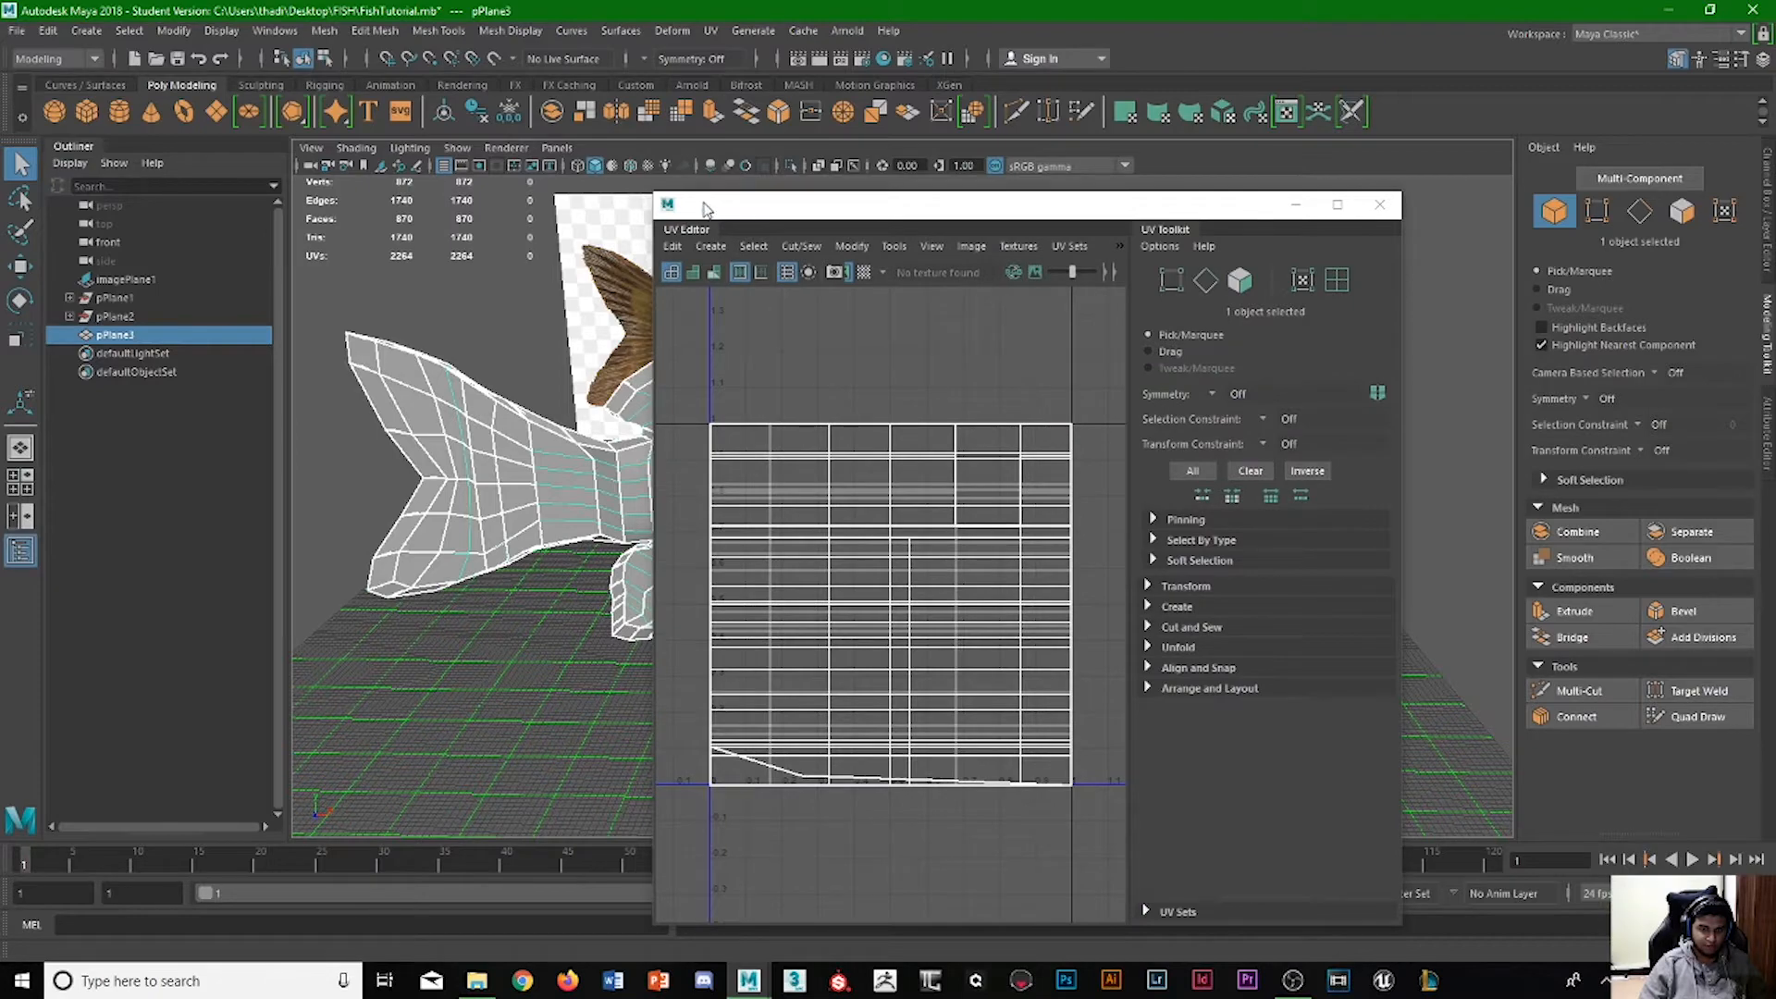
pyautogui.moveTo(703, 207); pyautogui.dragTo(1517, 335)
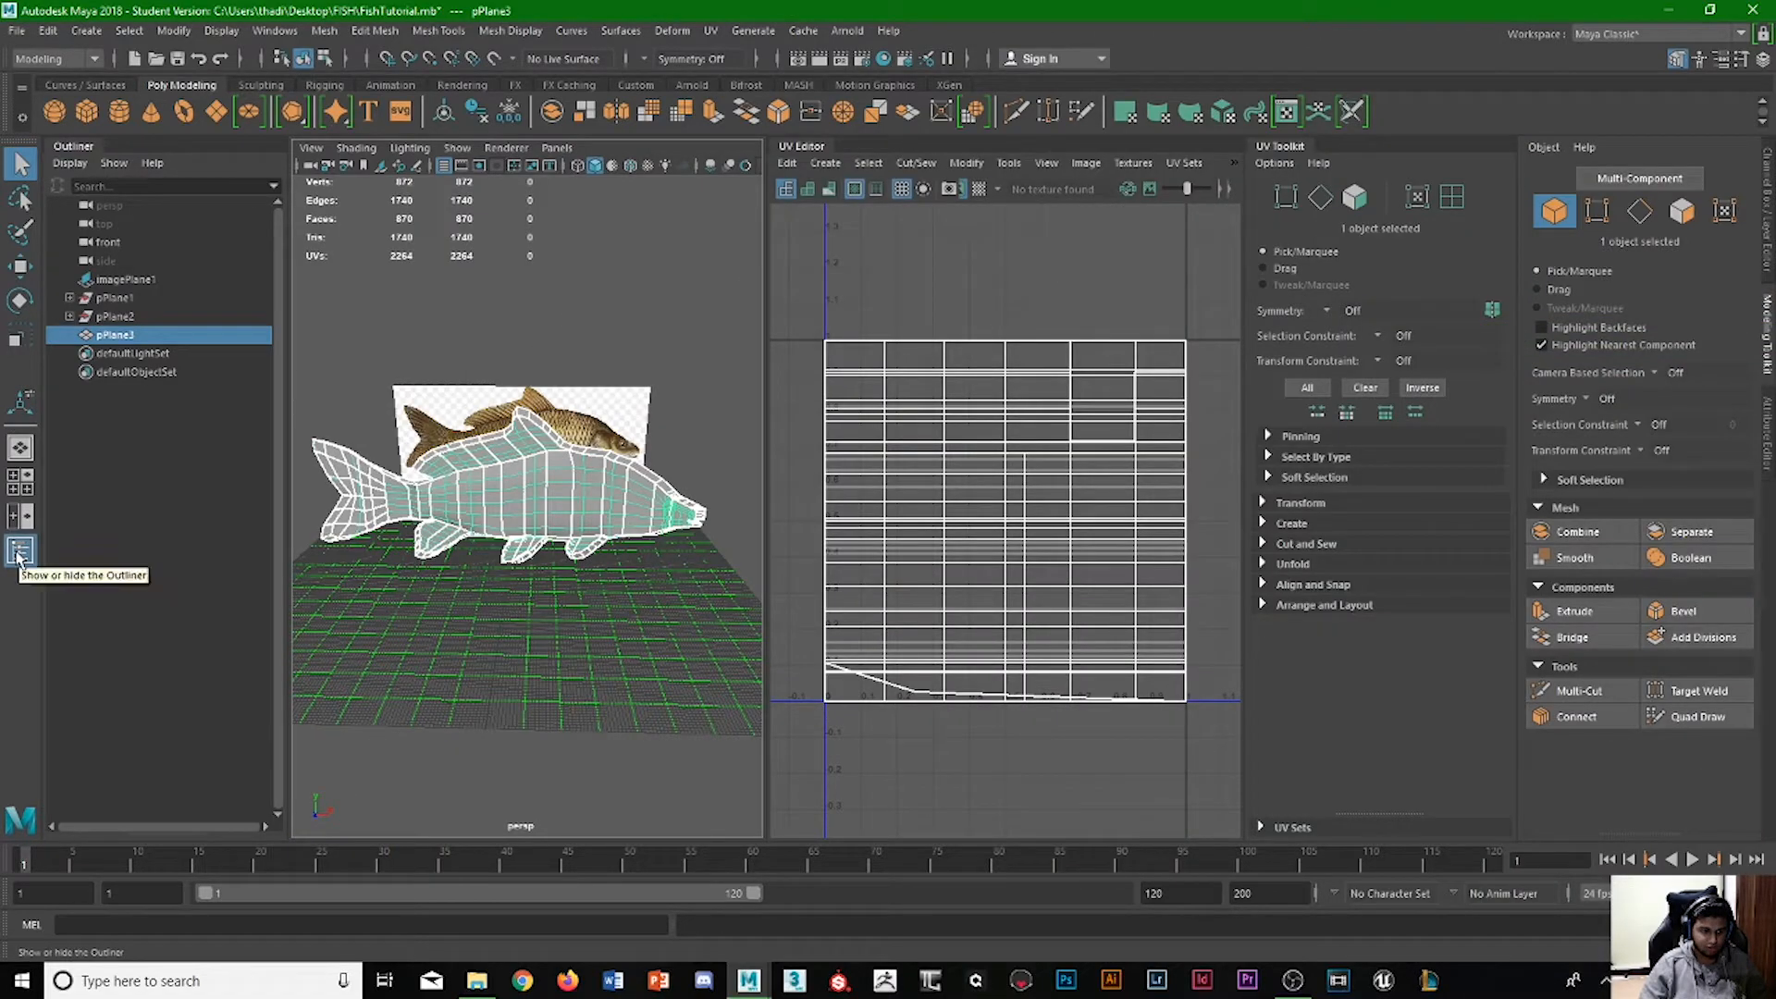
pyautogui.click(18, 552)
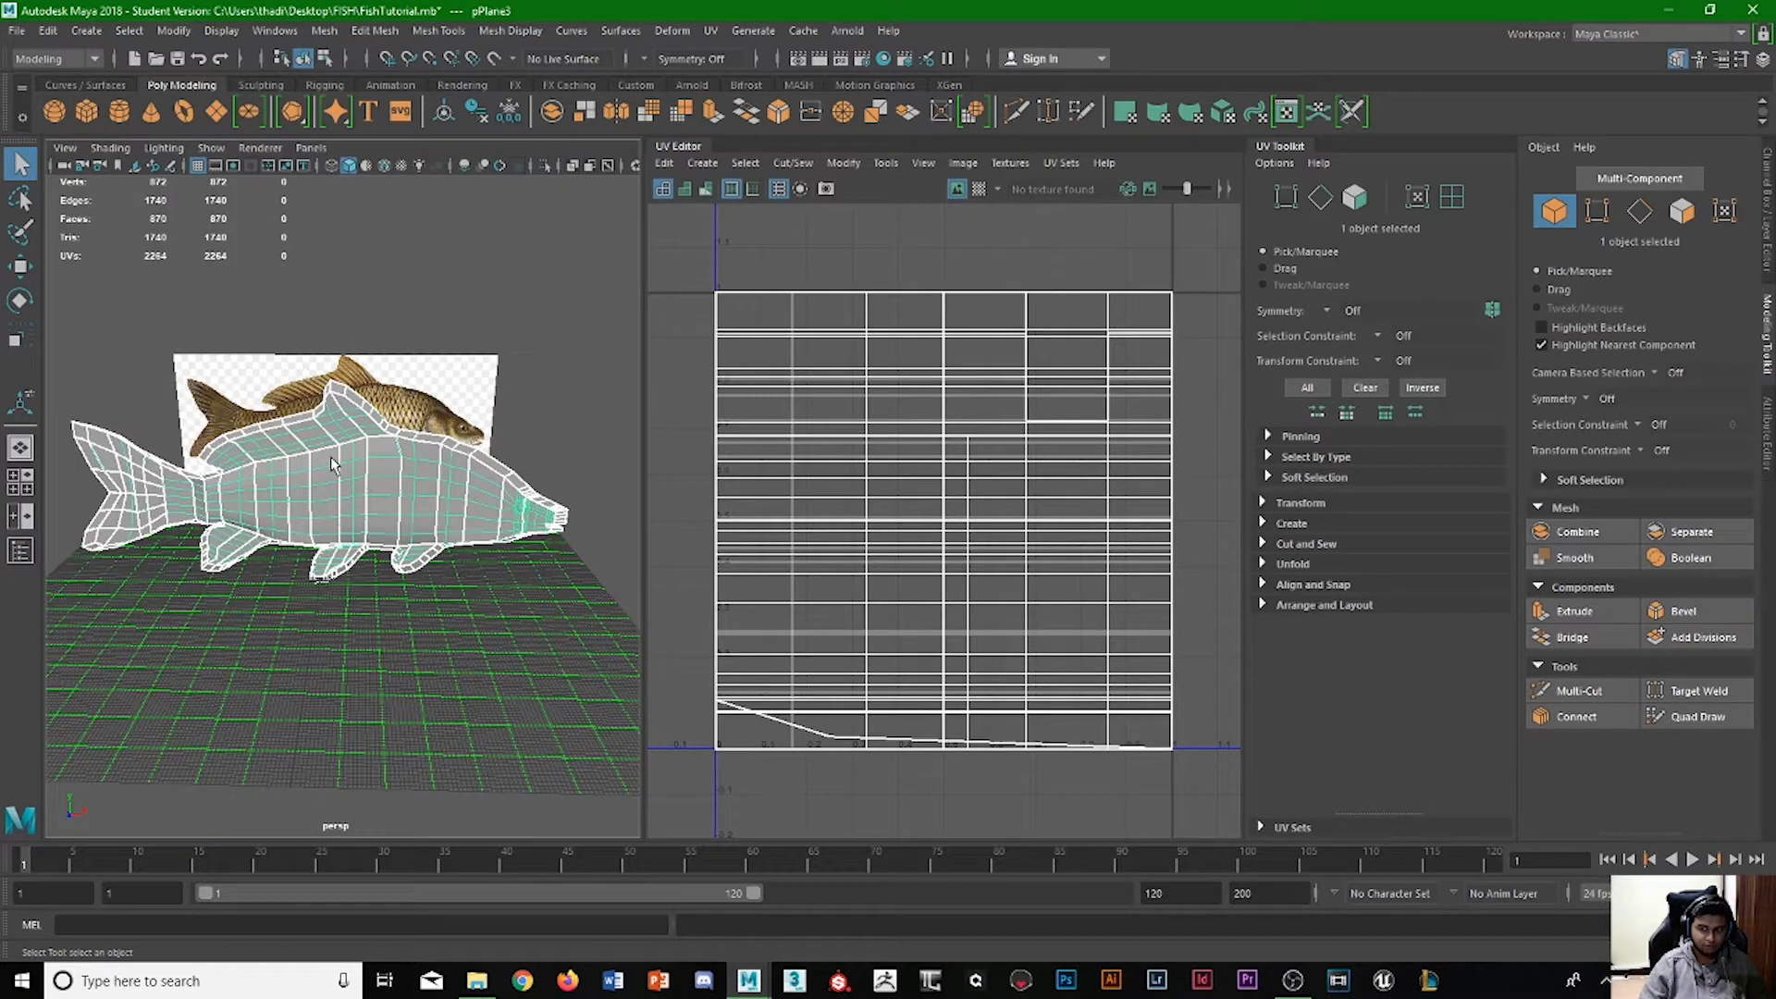
pyautogui.click(1768, 331)
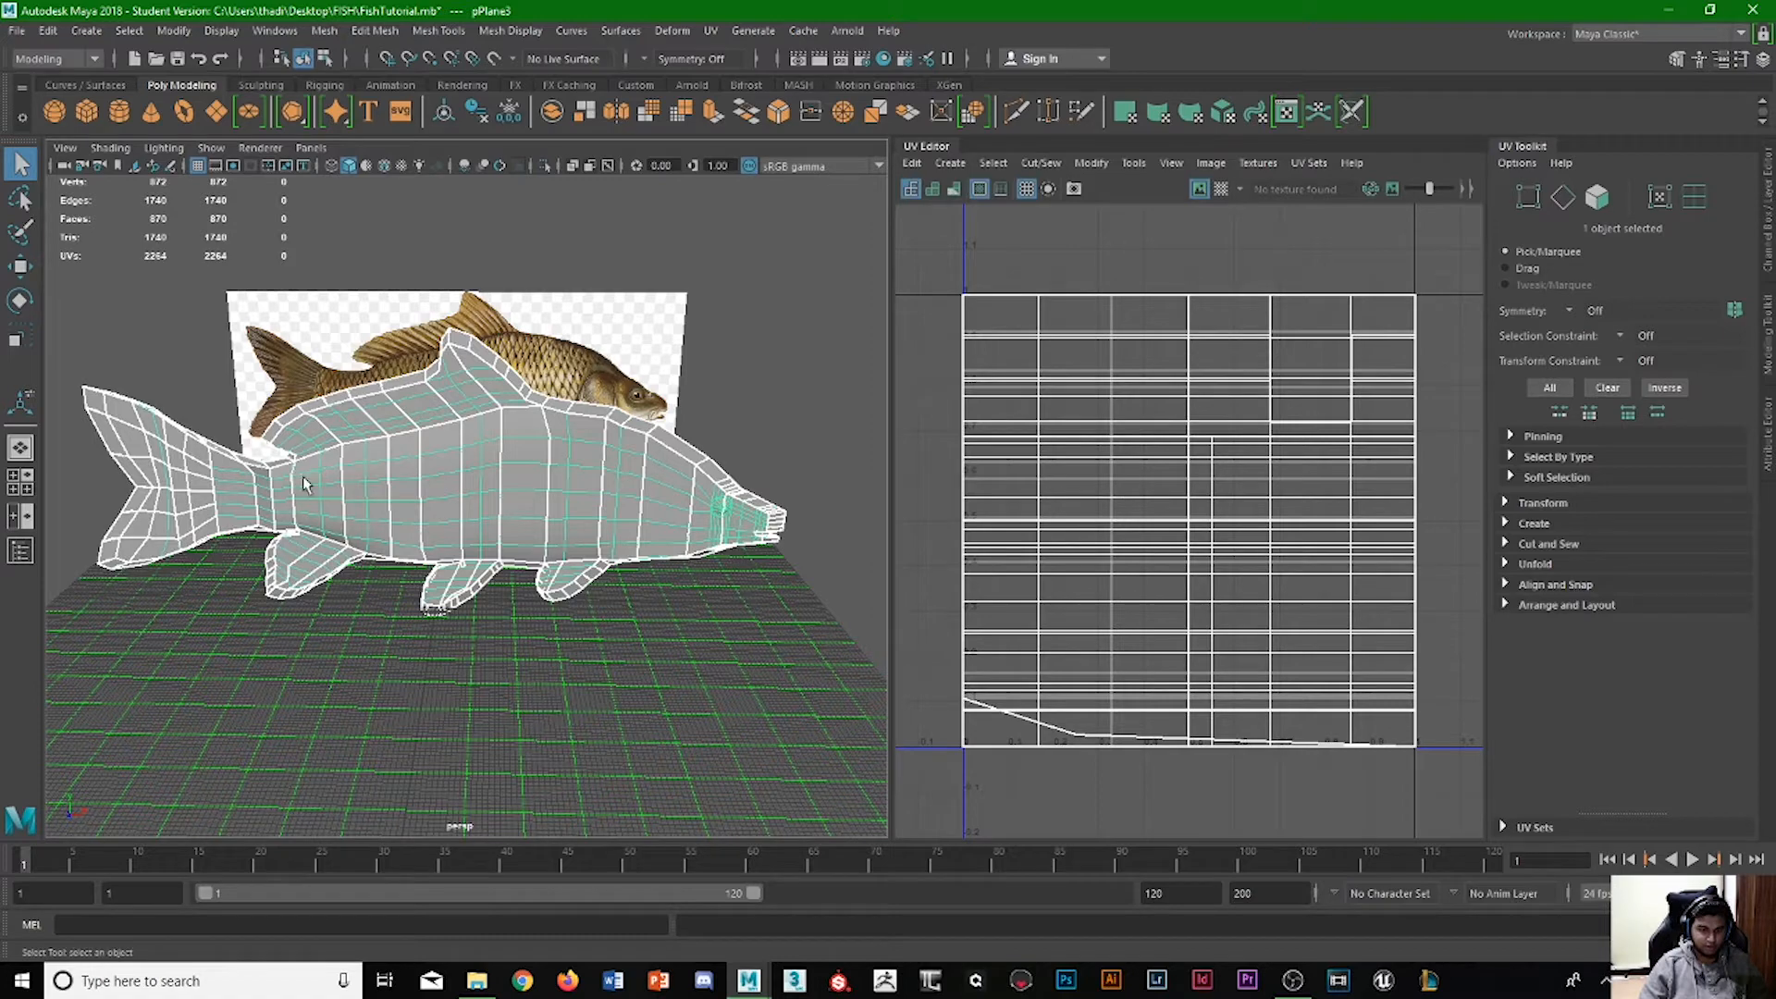
# Switch to face selection and select all faces of the fish mesh.
pyautogui.keyDown('alt'); pyautogui.moveTo(343, 566); pyautogui.dragTo(325, 577); pyautogui.keyUp('alt')
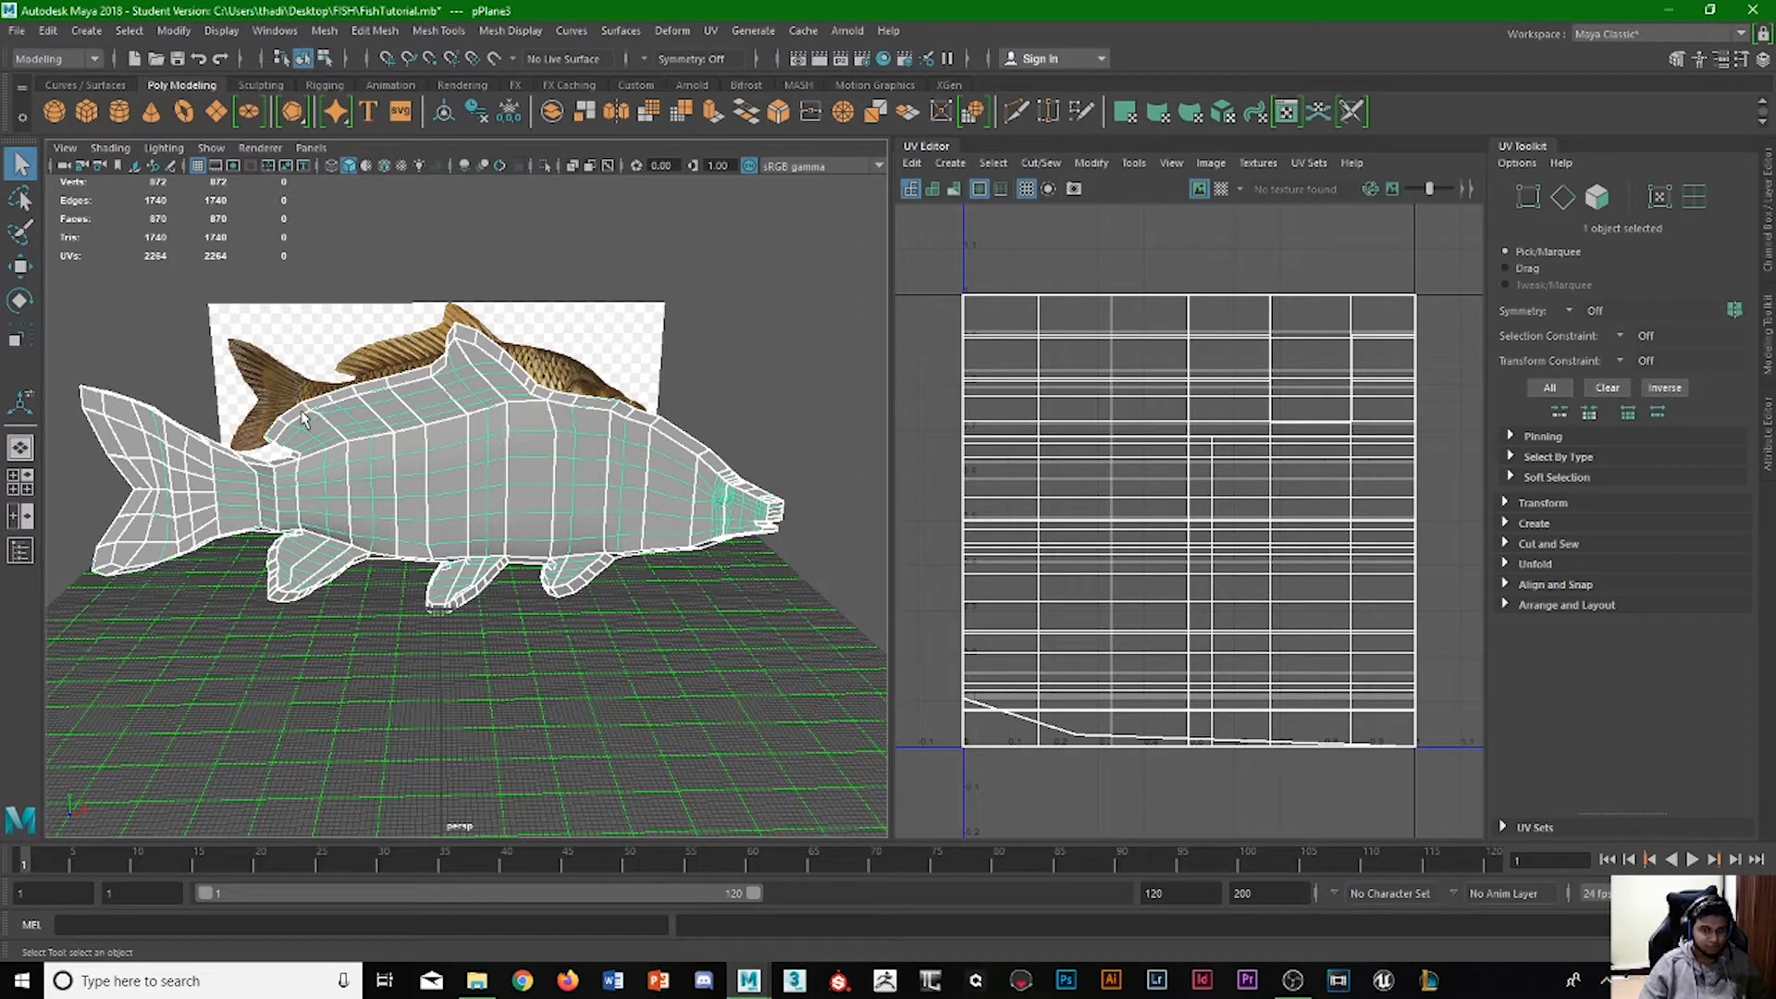
pyautogui.keyDown('alt'); pyautogui.moveTo(338, 511); pyautogui.dragTo(308, 583); pyautogui.keyUp('alt')
pyautogui.click(1598, 196)
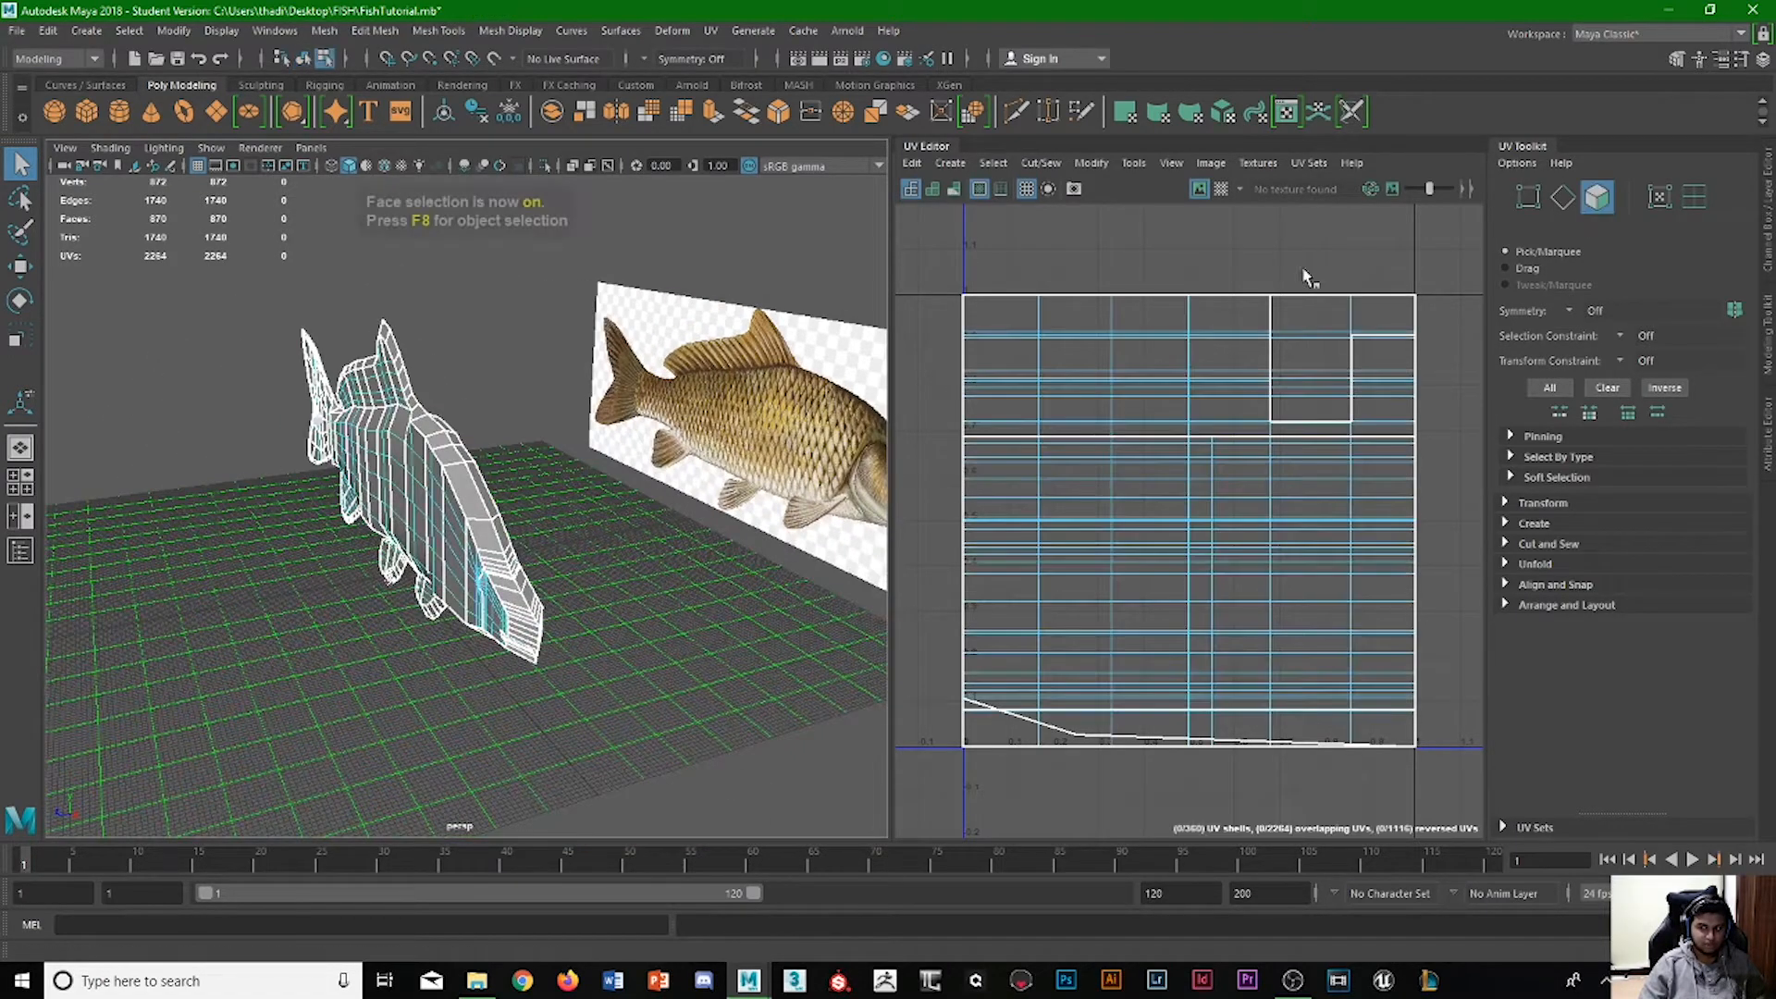
pyautogui.moveTo(239, 304); pyautogui.dragTo(523, 680)
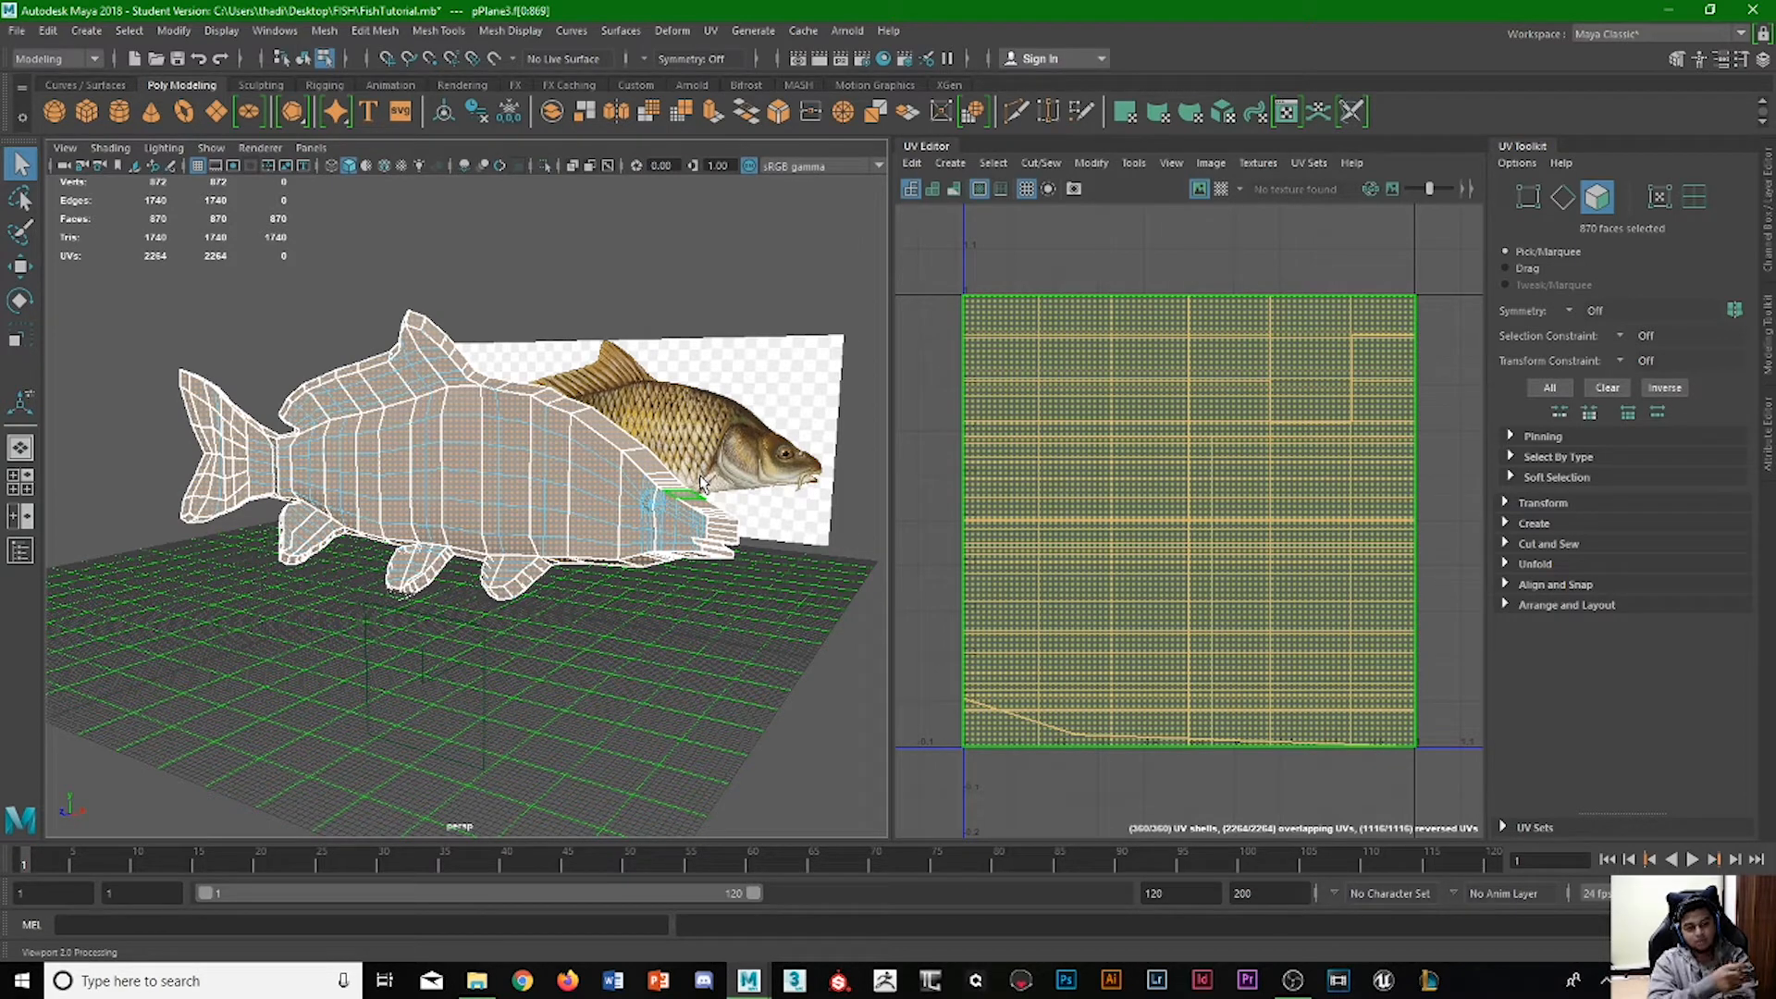
pyautogui.click(528, 418)
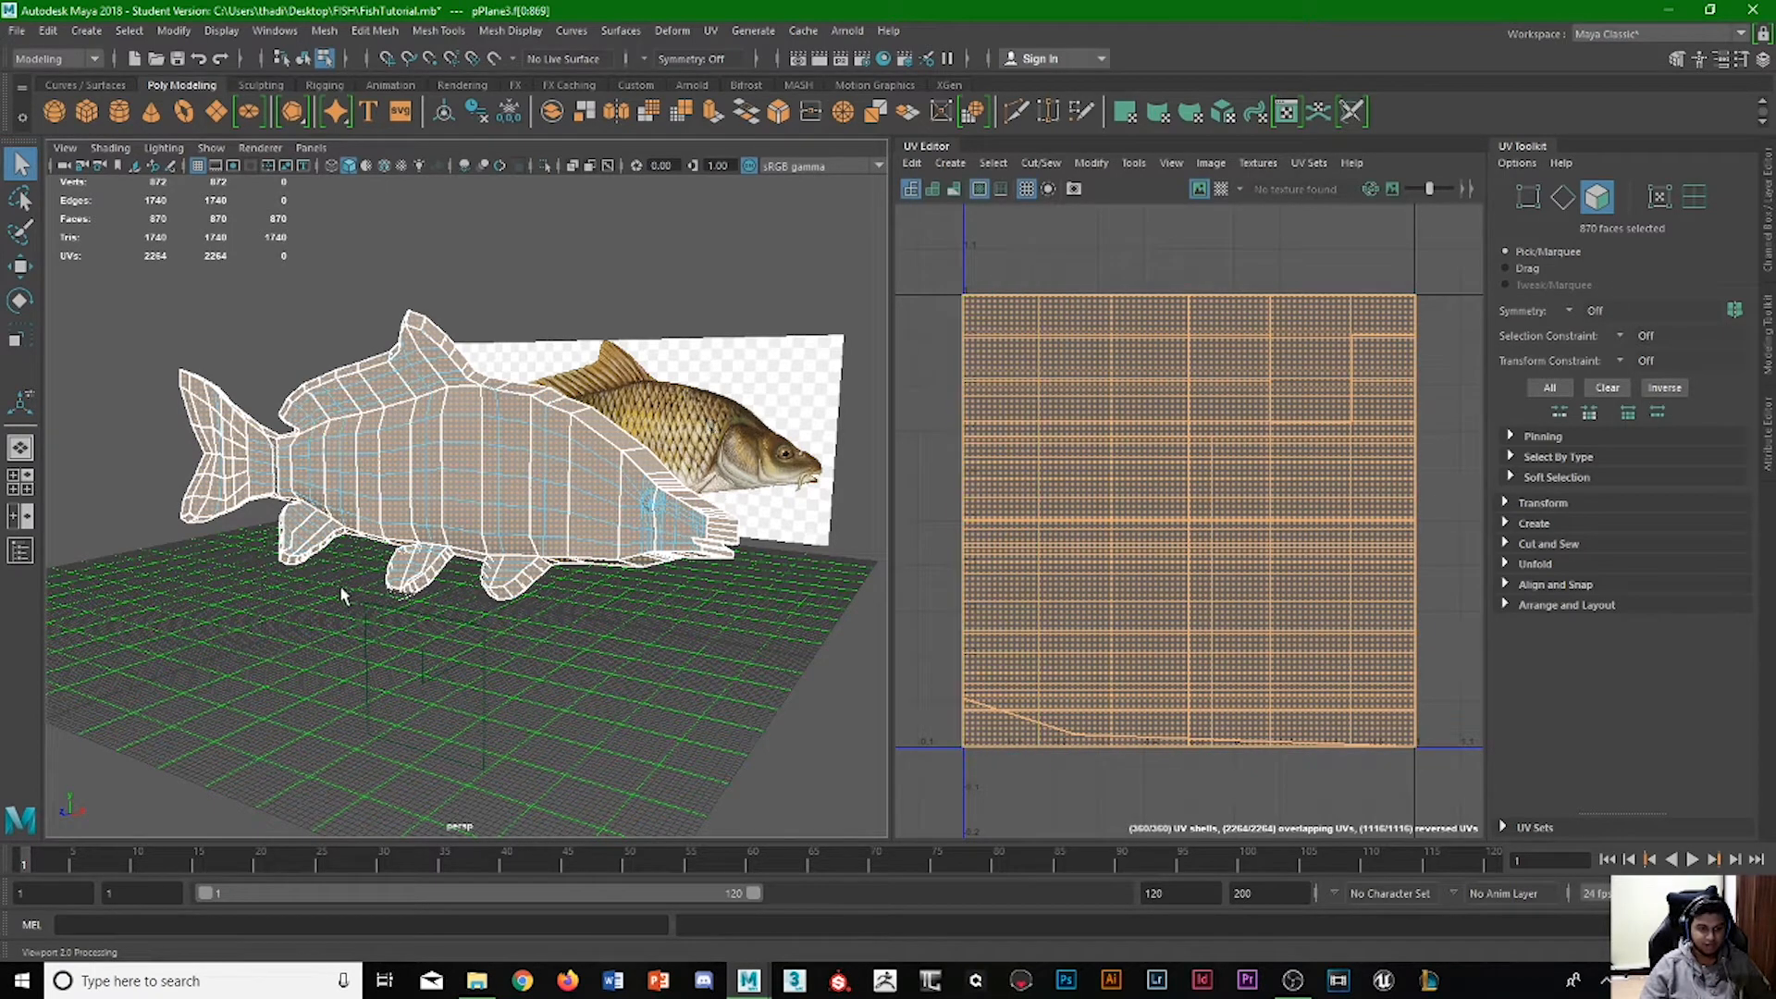
pyautogui.keyDown('alt'); pyautogui.moveTo(314, 614); pyautogui.dragTo(380, 623); pyautogui.keyUp('alt')
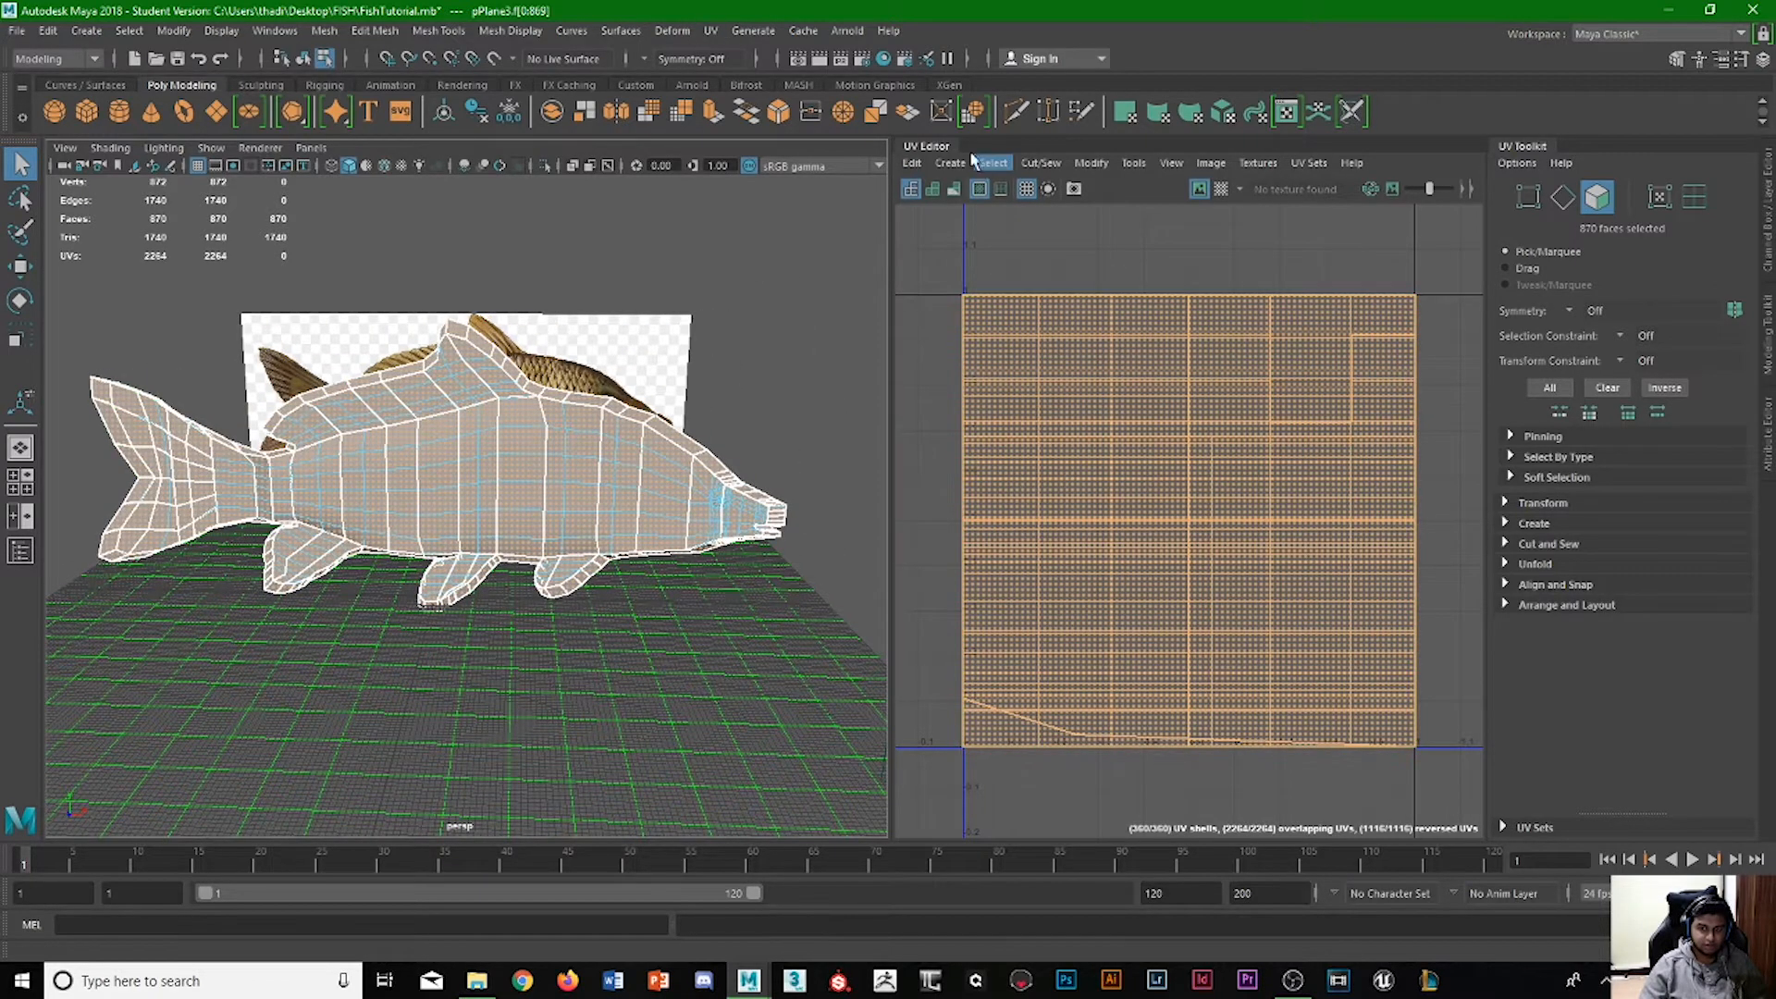
pyautogui.click(710, 30)
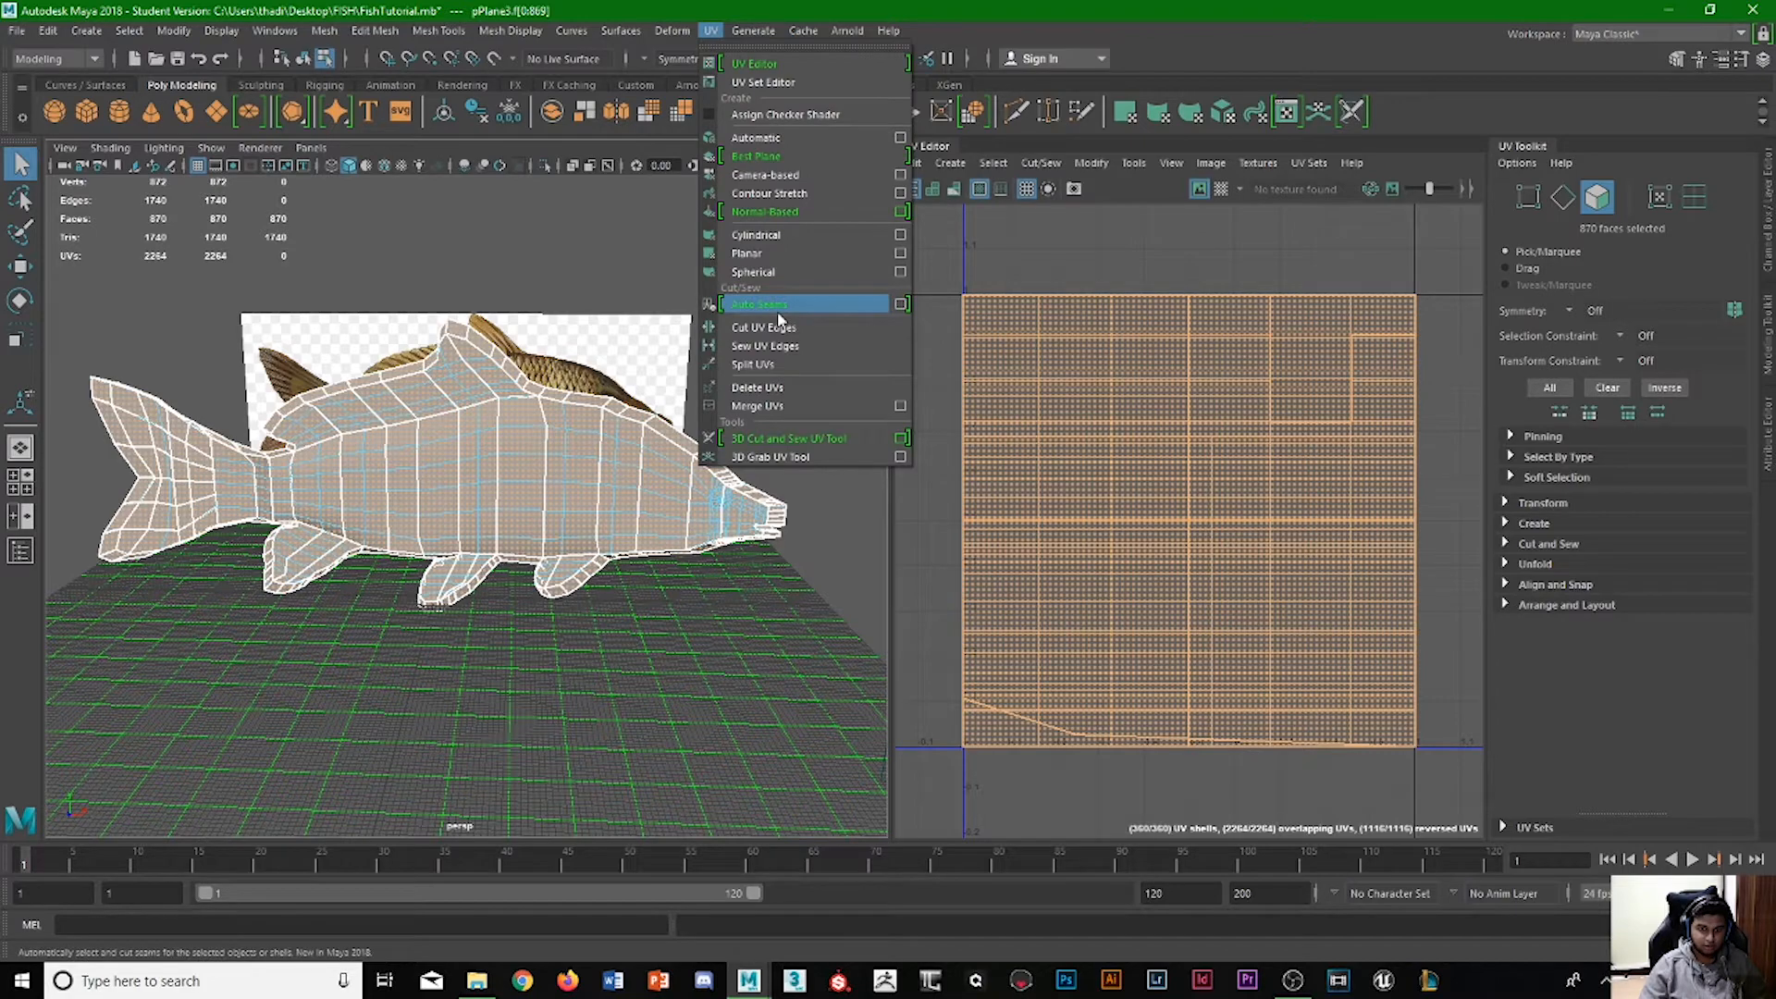
pyautogui.click(772, 387)
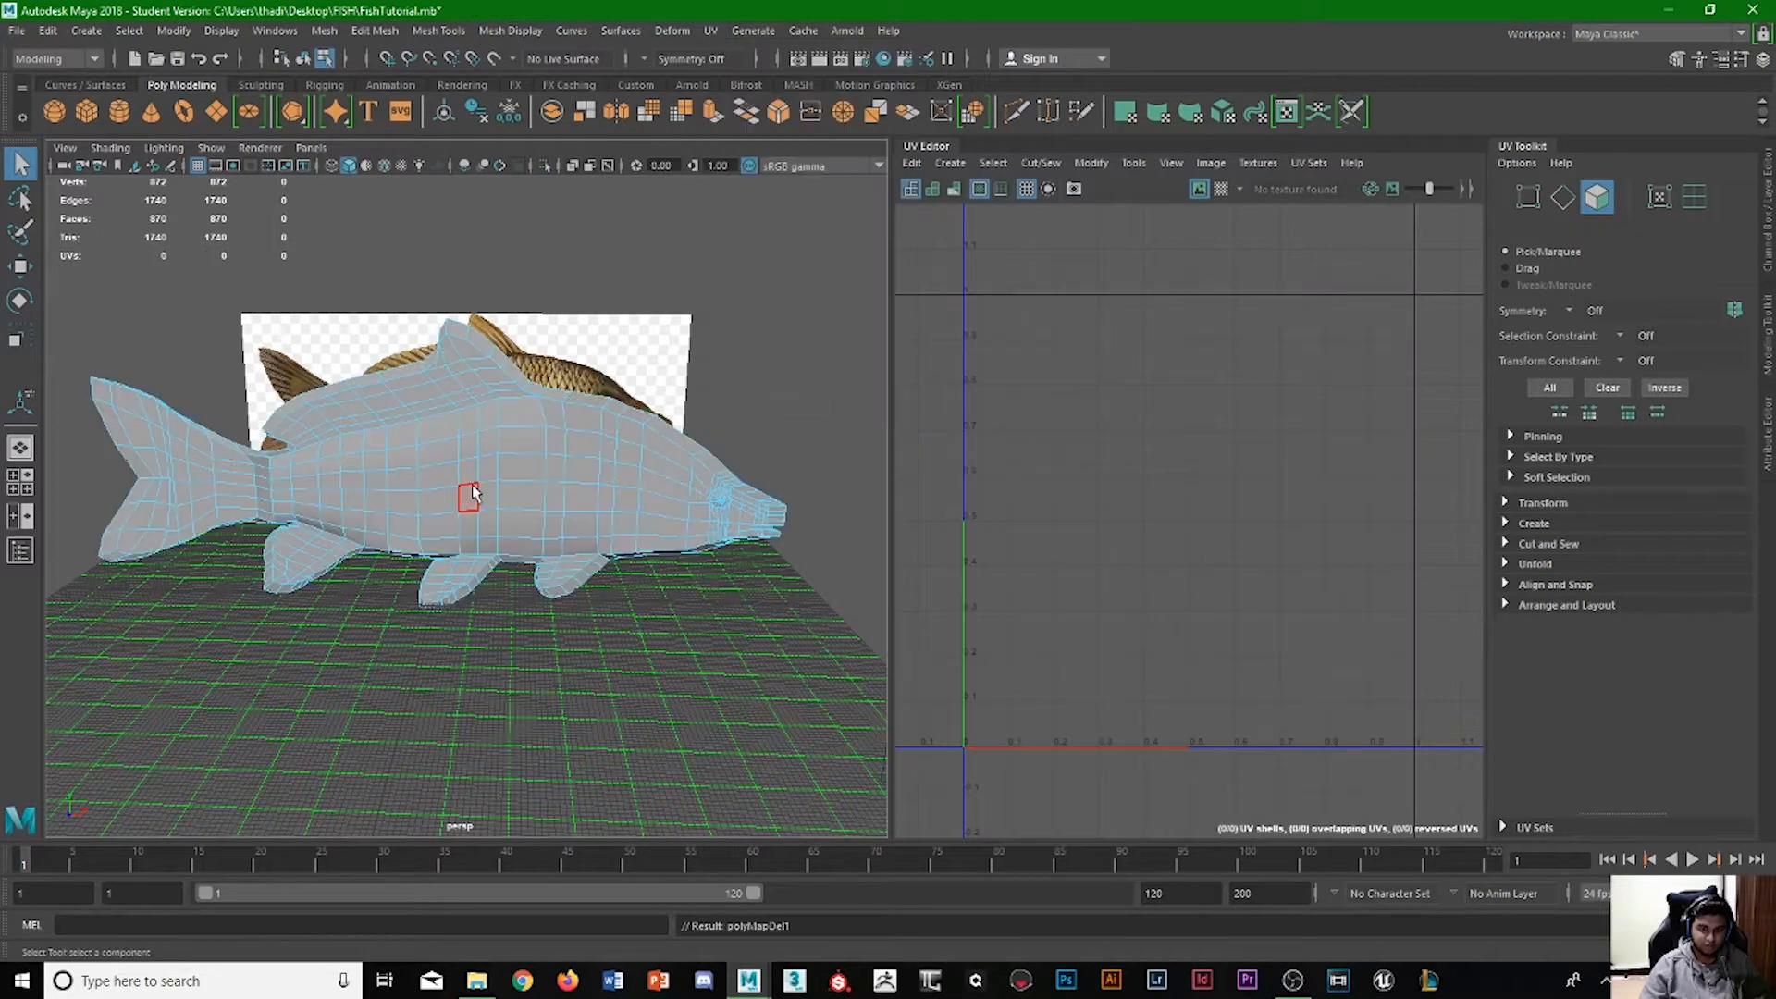
pyautogui.hotkey('ctrl', 'z')
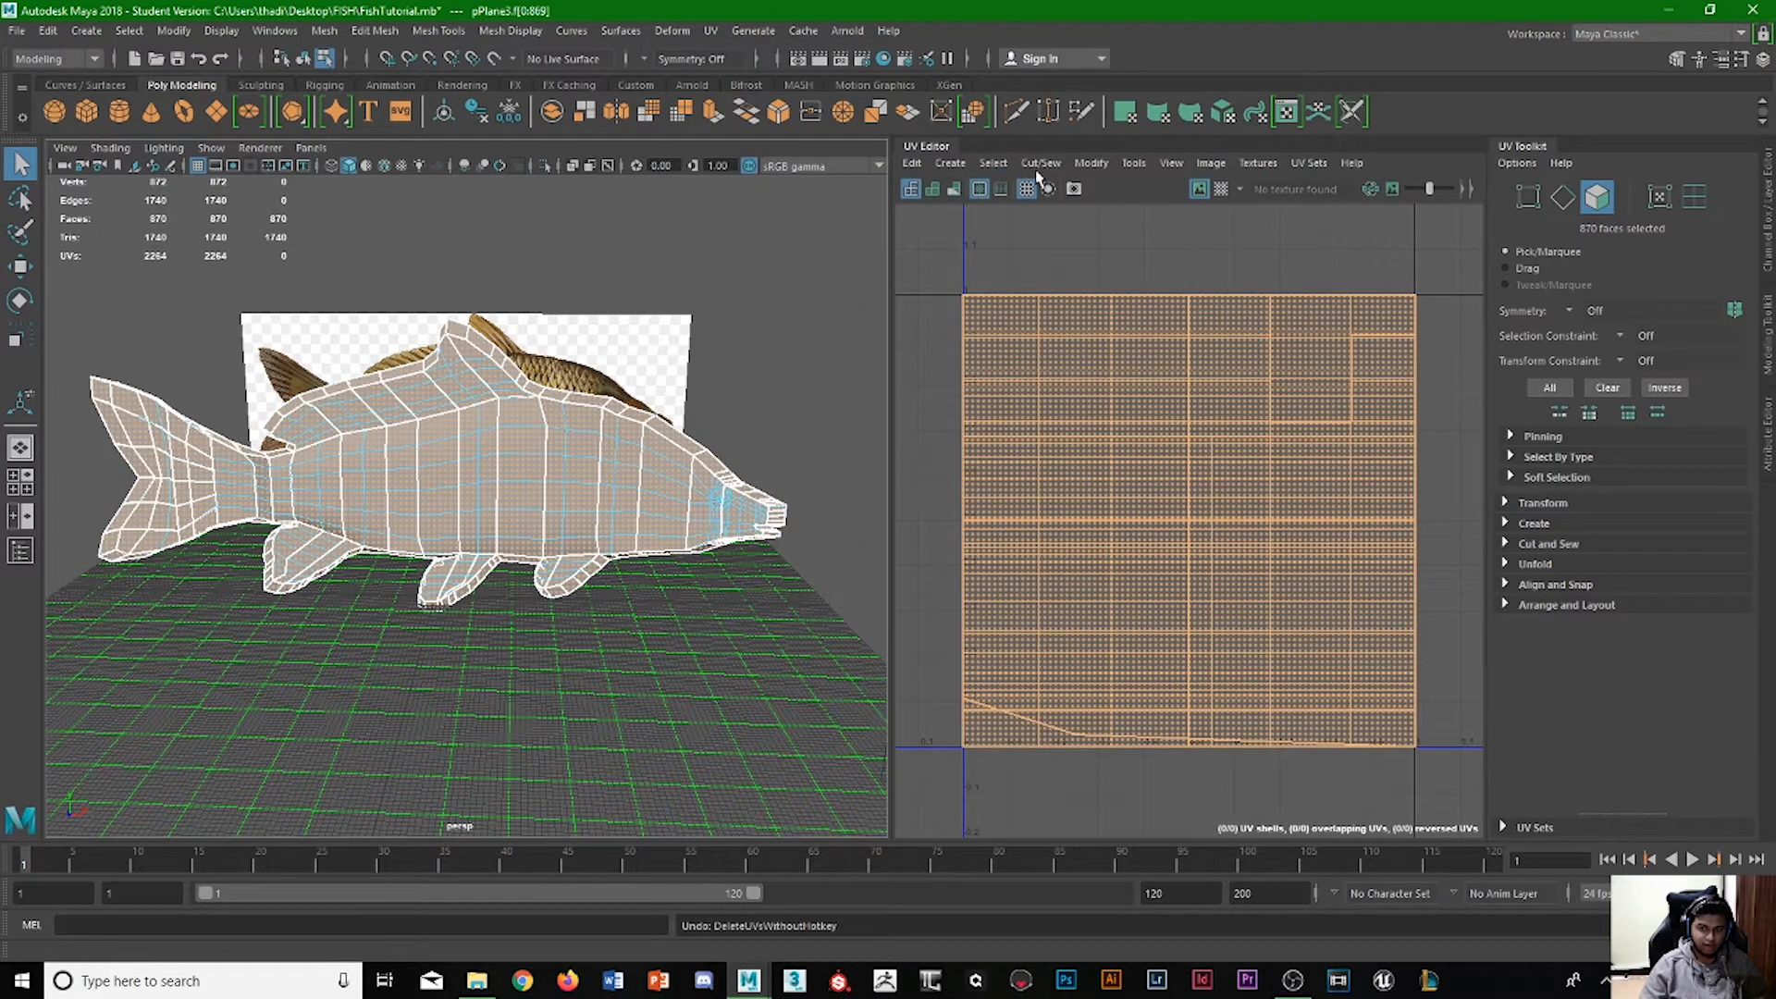
# Apply a planar UV projection to all the selected fish faces and display the checker map on the mesh.
pyautogui.click(1091, 164)
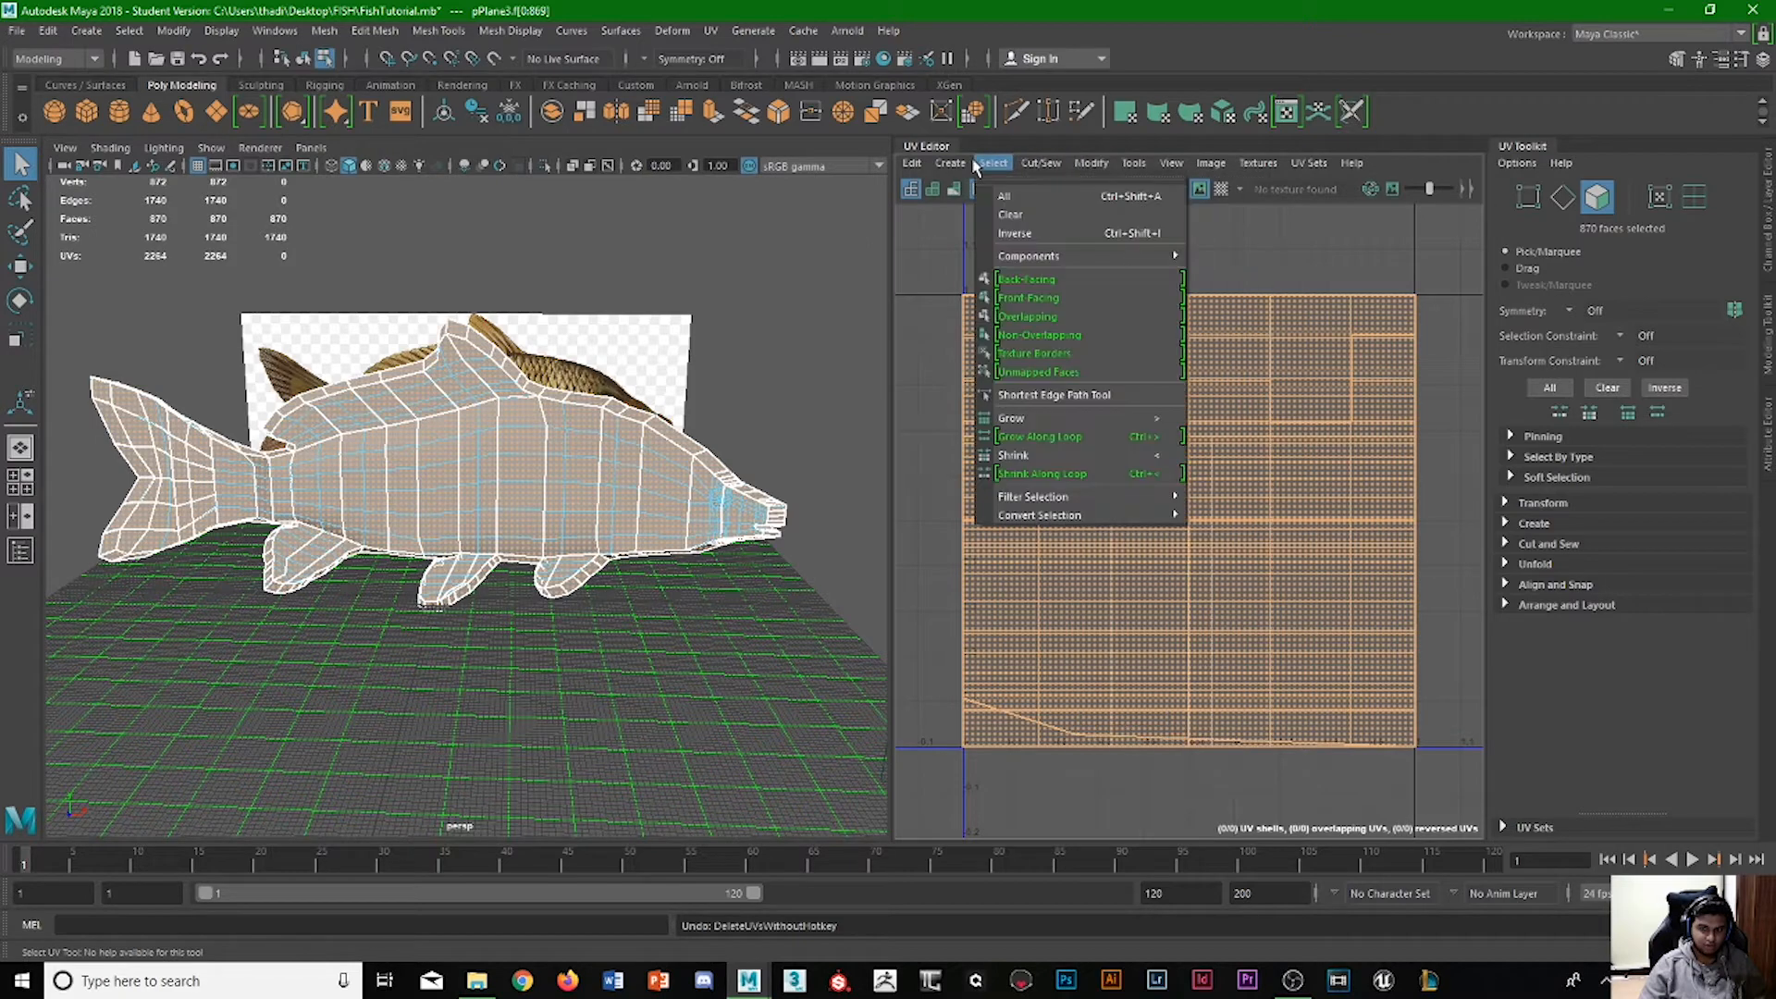
pyautogui.click(988, 315)
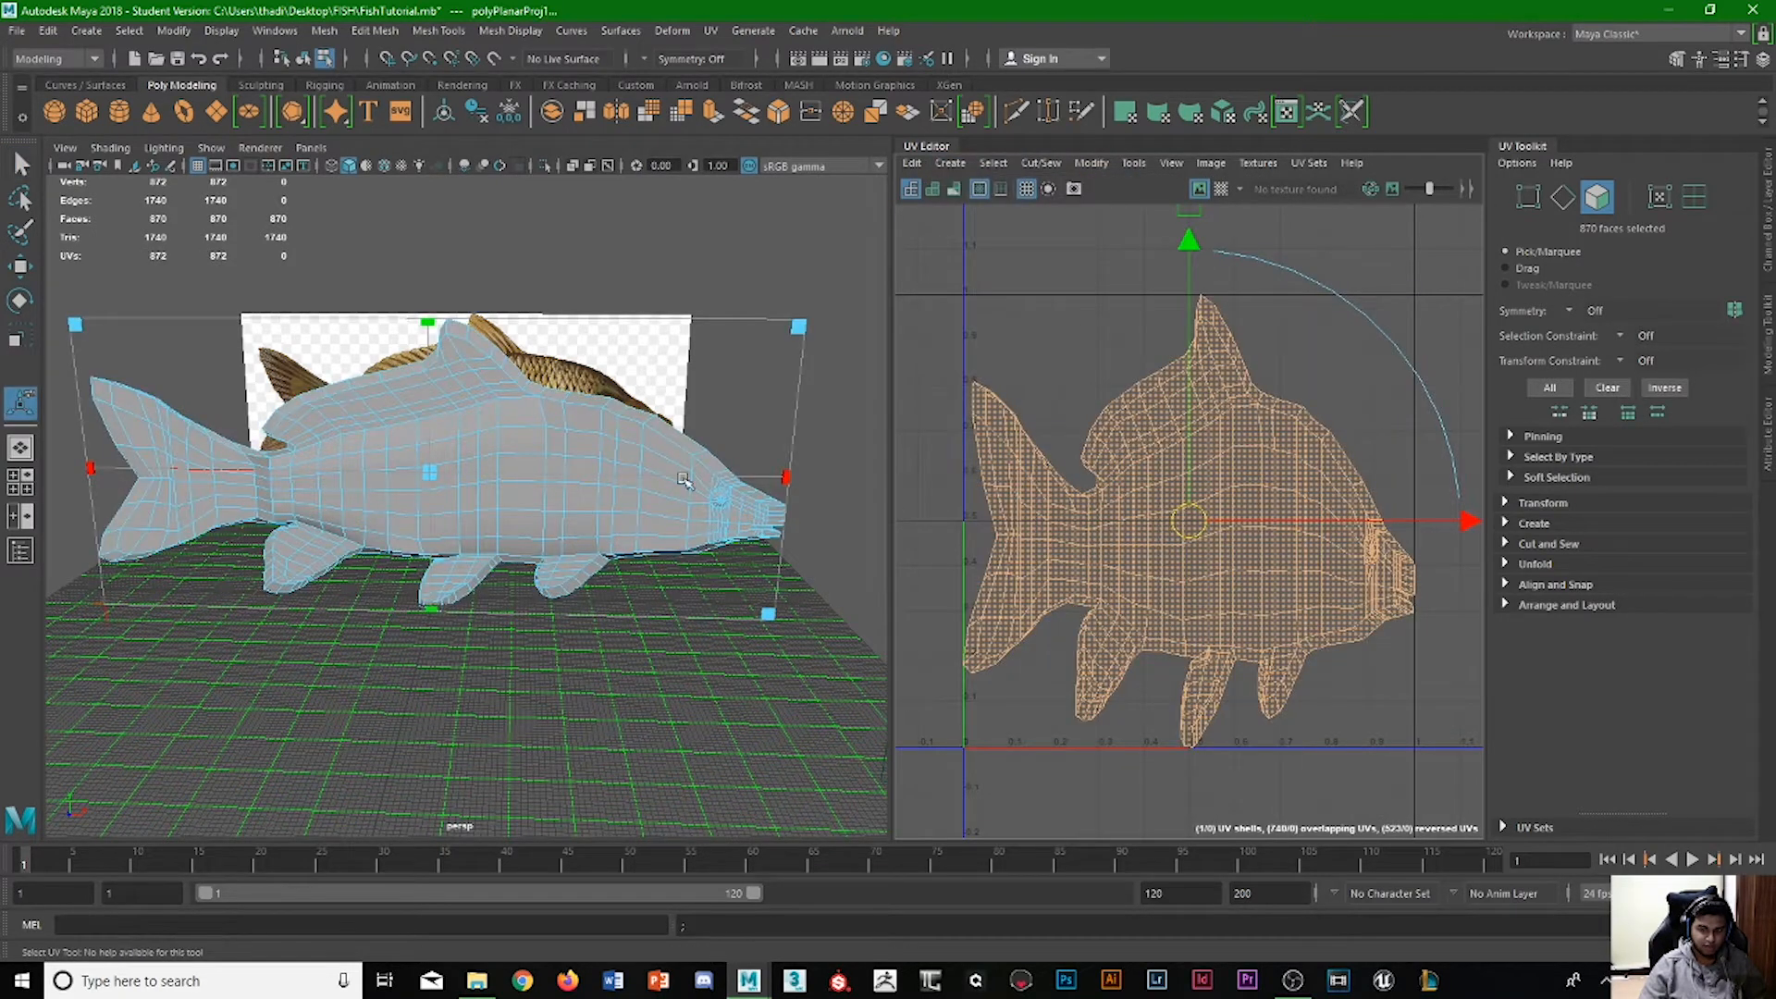
pyautogui.moveTo(555, 436)
pyautogui.keyDown('alt'); pyautogui.mouseDown()
pyautogui.moveTo(541, 407)
pyautogui.moveTo(425, 416)
pyautogui.moveTo(584, 456)
pyautogui.mouseUp(); pyautogui.keyUp('alt')
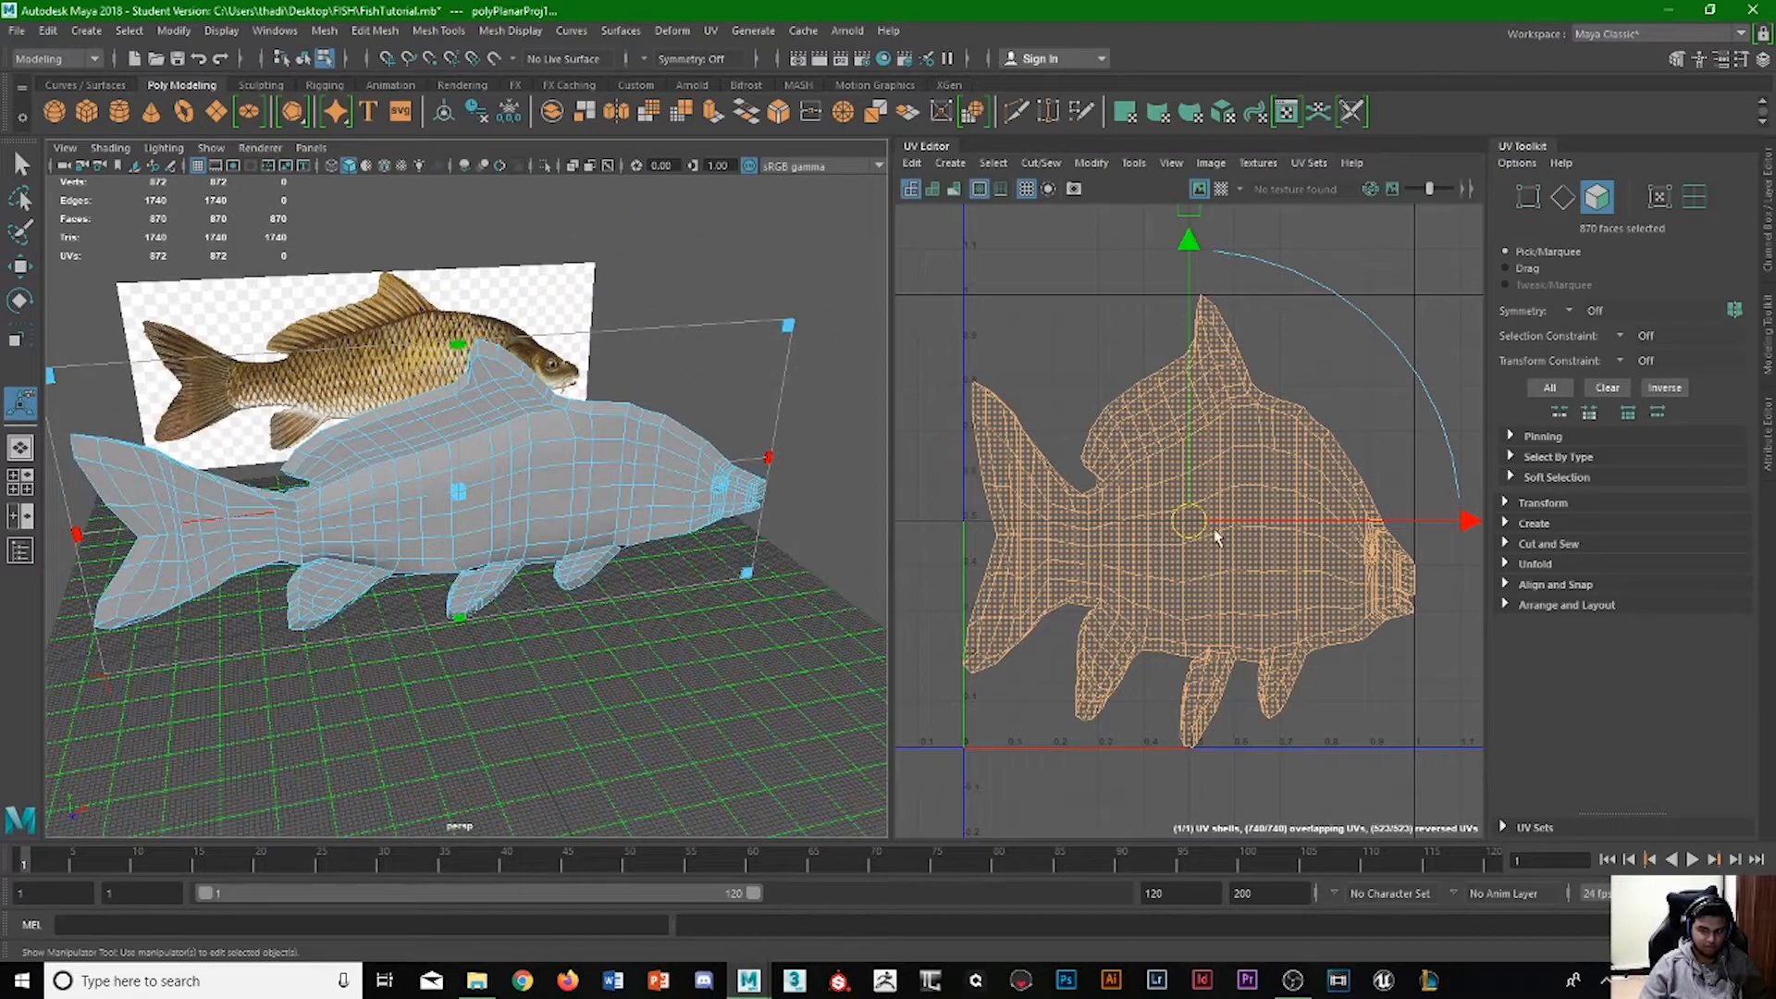
pyautogui.scroll(-1, 1212, 519)
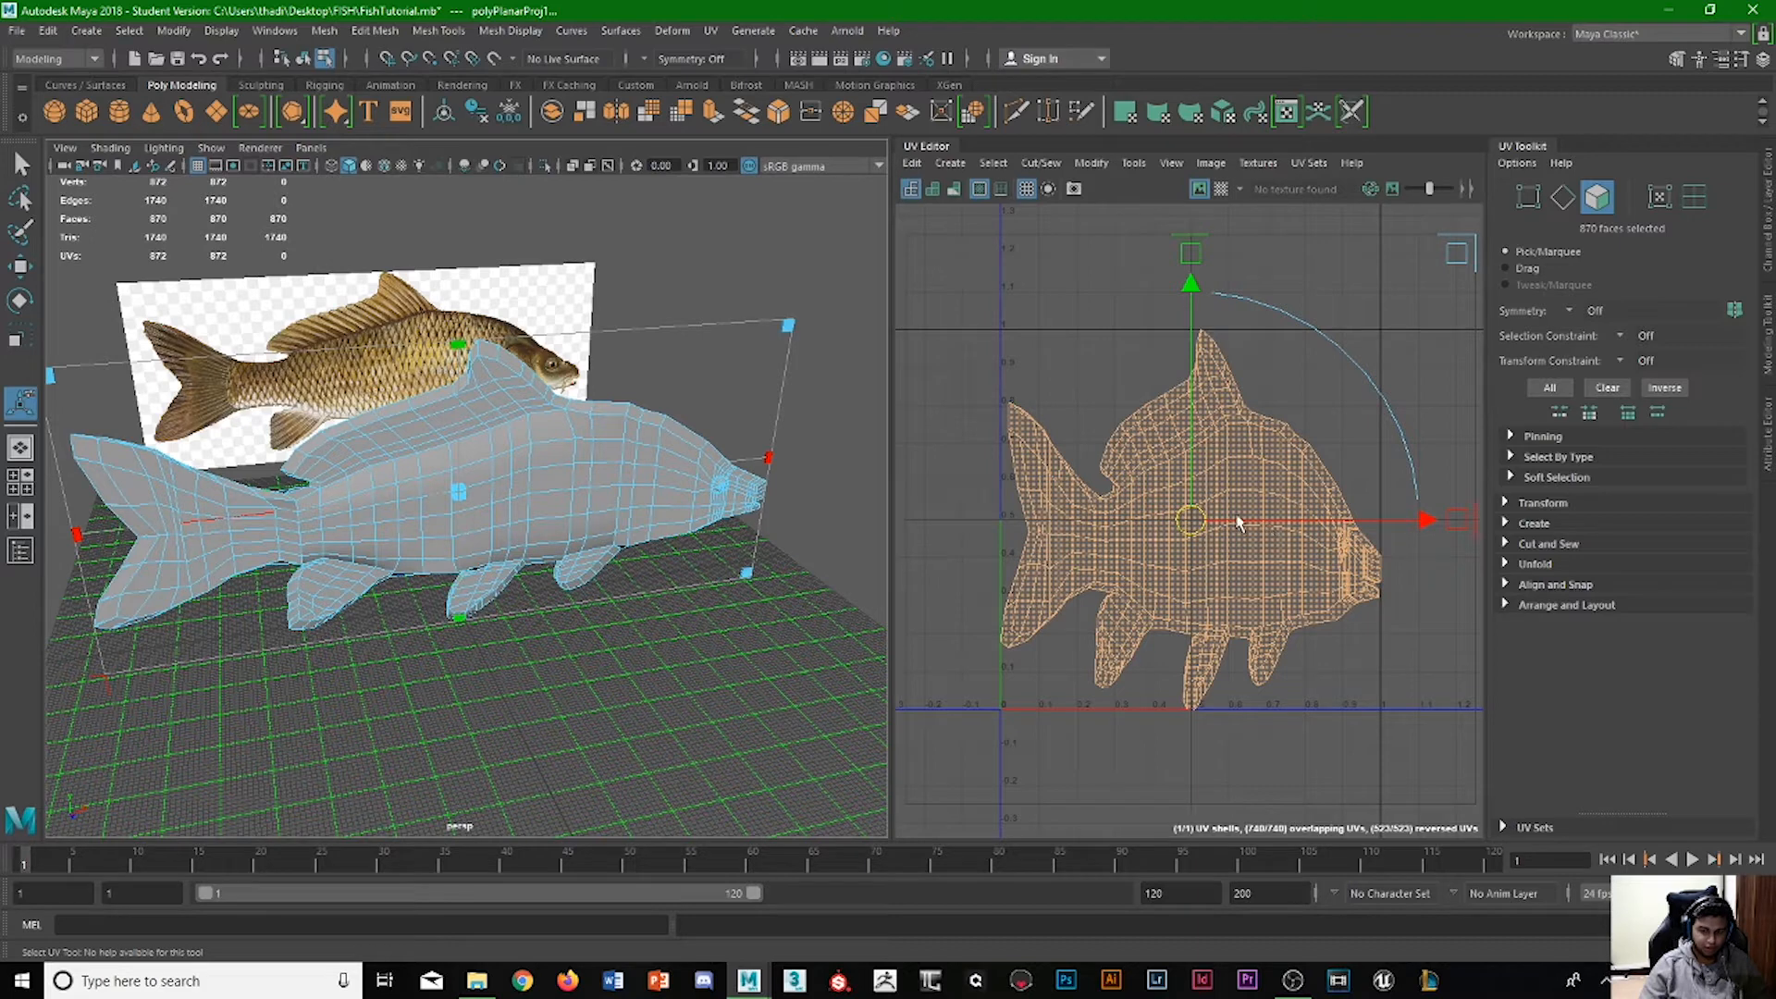
pyautogui.click(1221, 189)
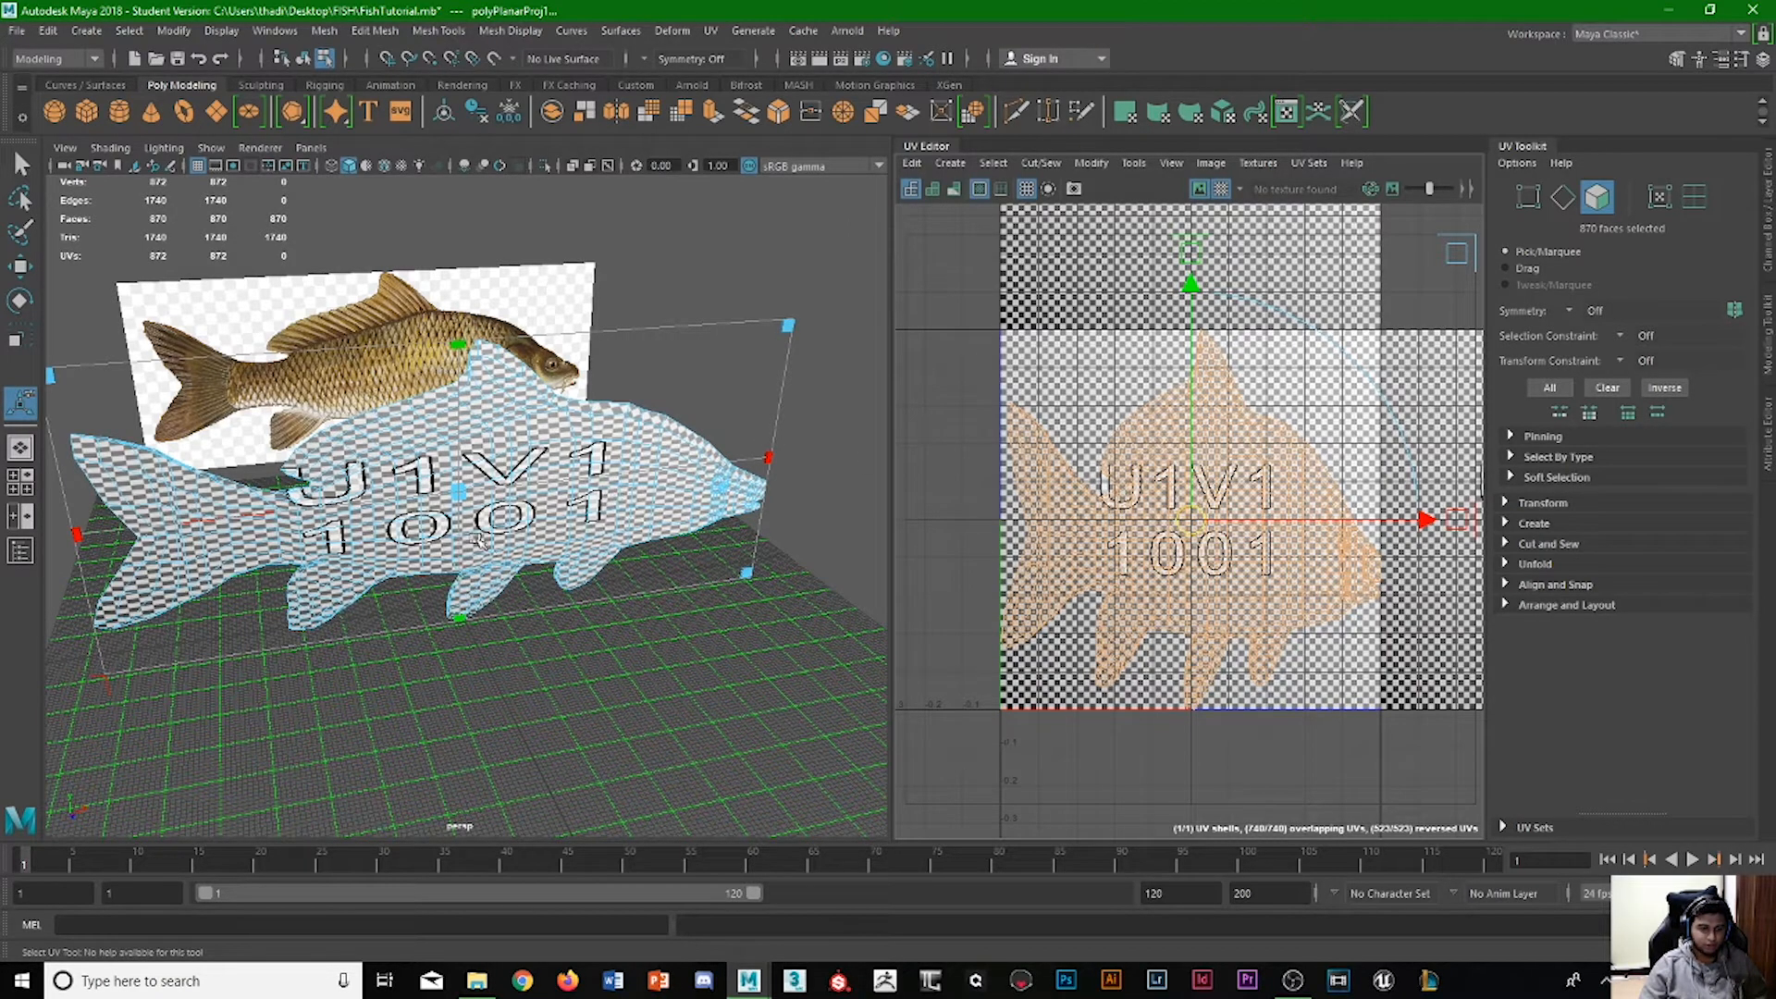
# Examine the checker pattern on both sides and the head of the fish for stretching and mirrored characters.
pyautogui.keyDown('alt'); pyautogui.moveTo(480, 541); pyautogui.dragTo(359, 445); pyautogui.keyUp('alt')
pyautogui.scroll(5, 359, 445)
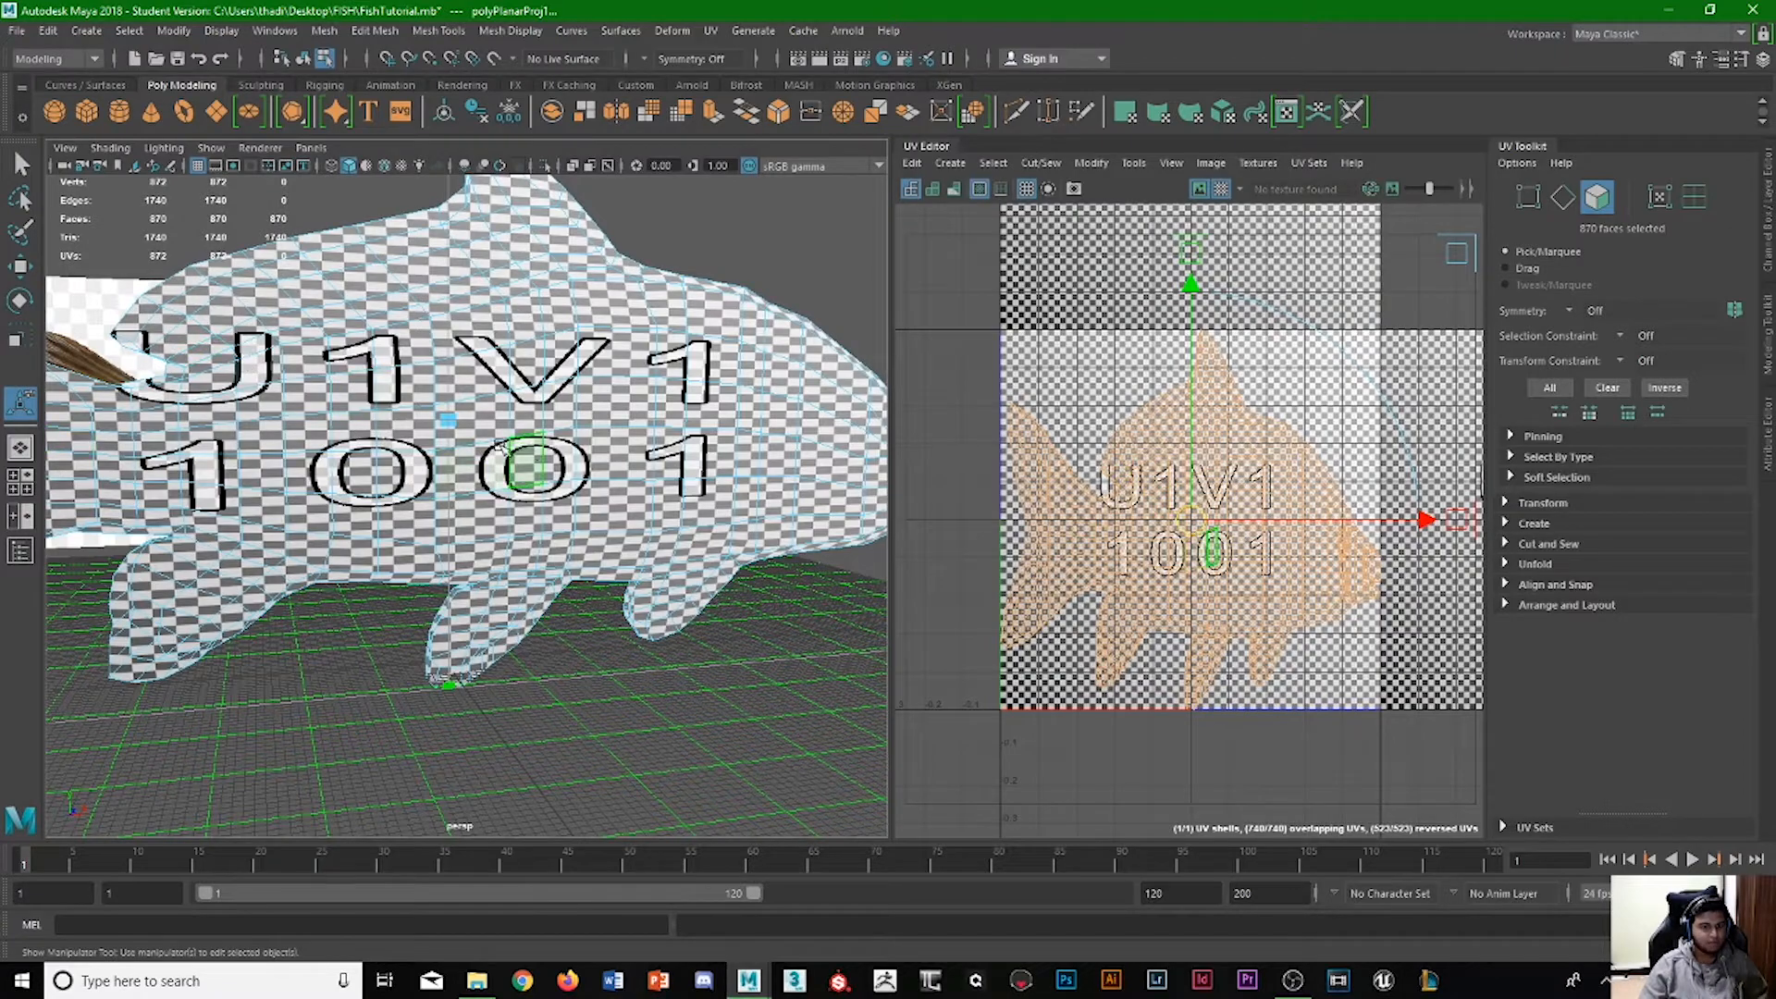
pyautogui.keyDown('alt'); pyautogui.moveTo(481, 453); pyautogui.dragTo(752, 514); pyautogui.keyUp('alt')
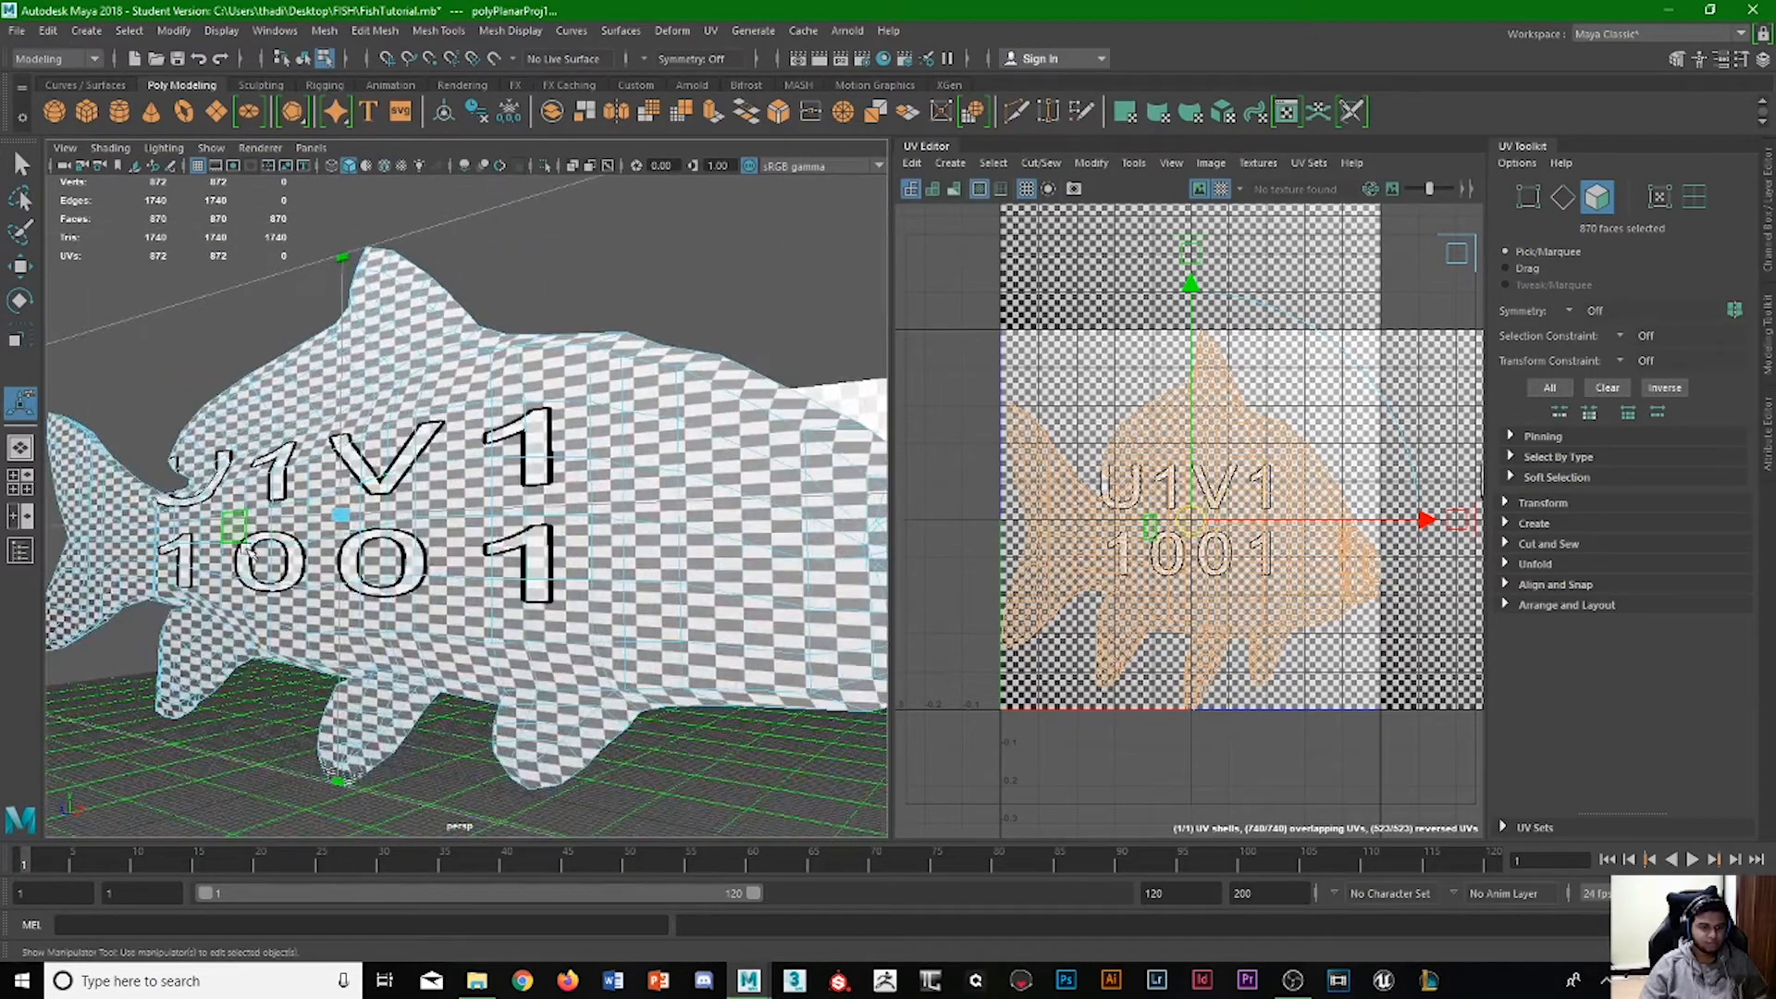
pyautogui.keyDown('alt'); pyautogui.moveTo(245, 549); pyautogui.dragTo(372, 544, button='middle'); pyautogui.keyUp('alt')
pyautogui.keyDown('alt'); pyautogui.moveTo(330, 558); pyautogui.dragTo(359, 501); pyautogui.keyUp('alt')
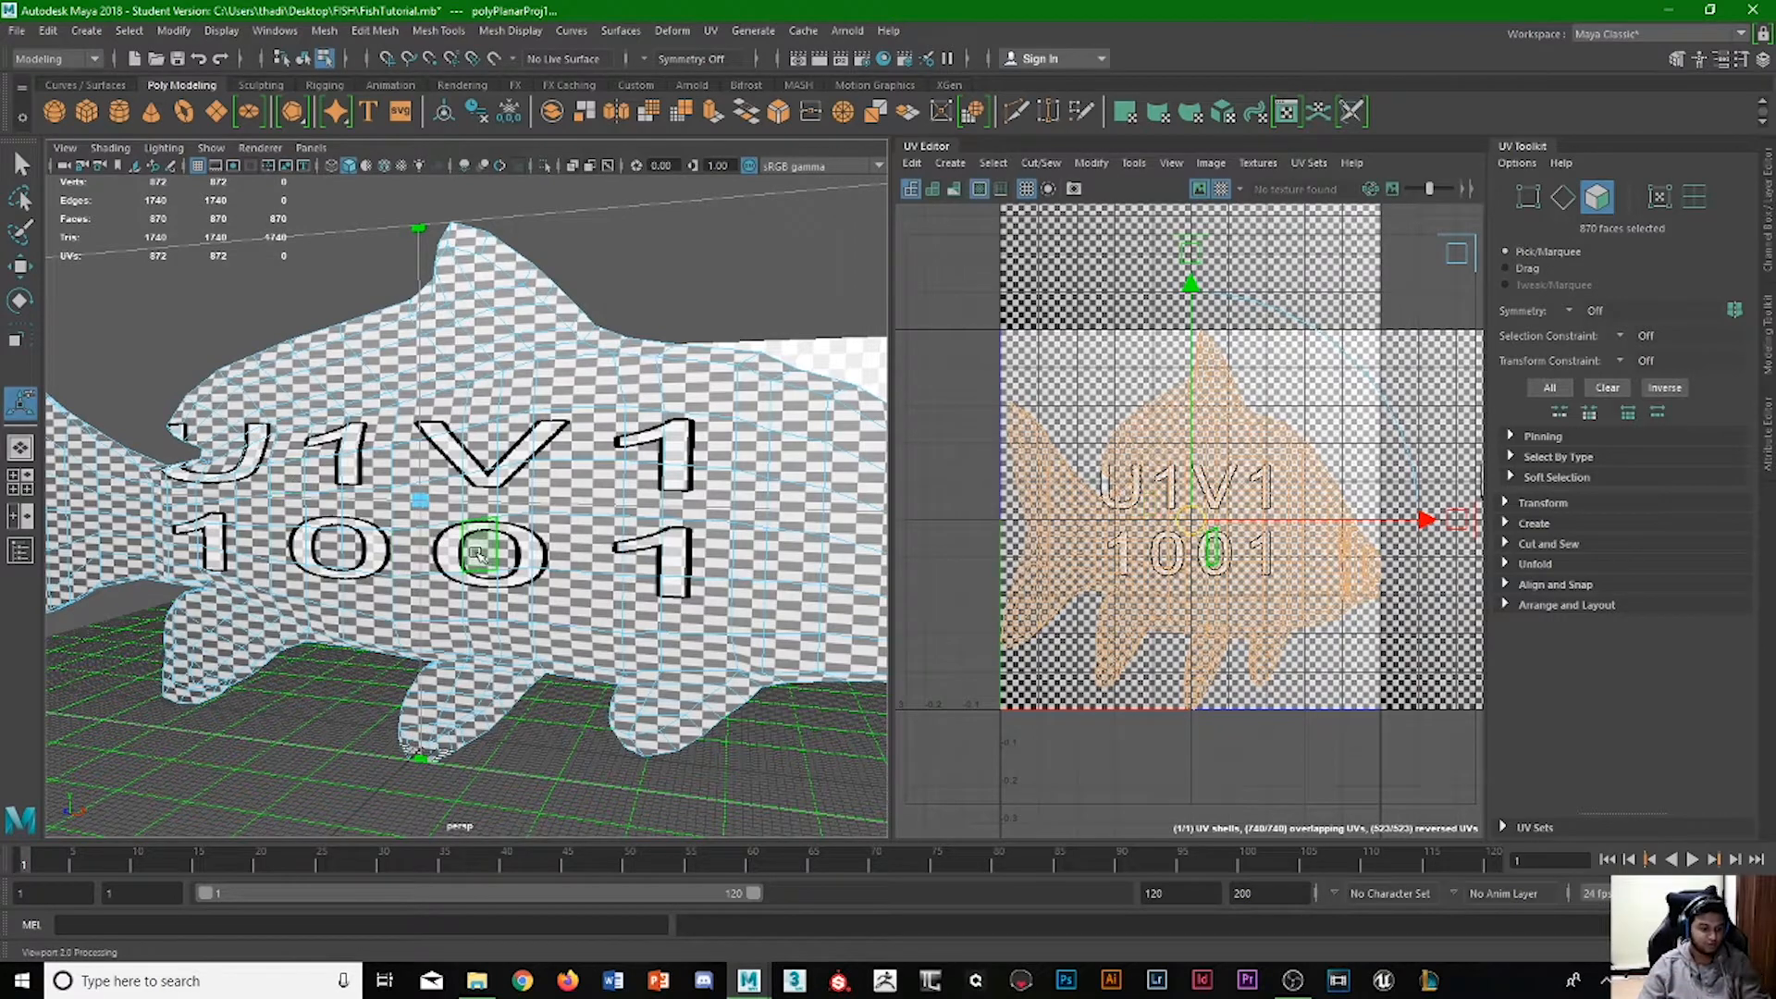
pyautogui.keyDown('alt'); pyautogui.moveTo(567, 540); pyautogui.dragTo(185, 518); pyautogui.keyUp('alt')
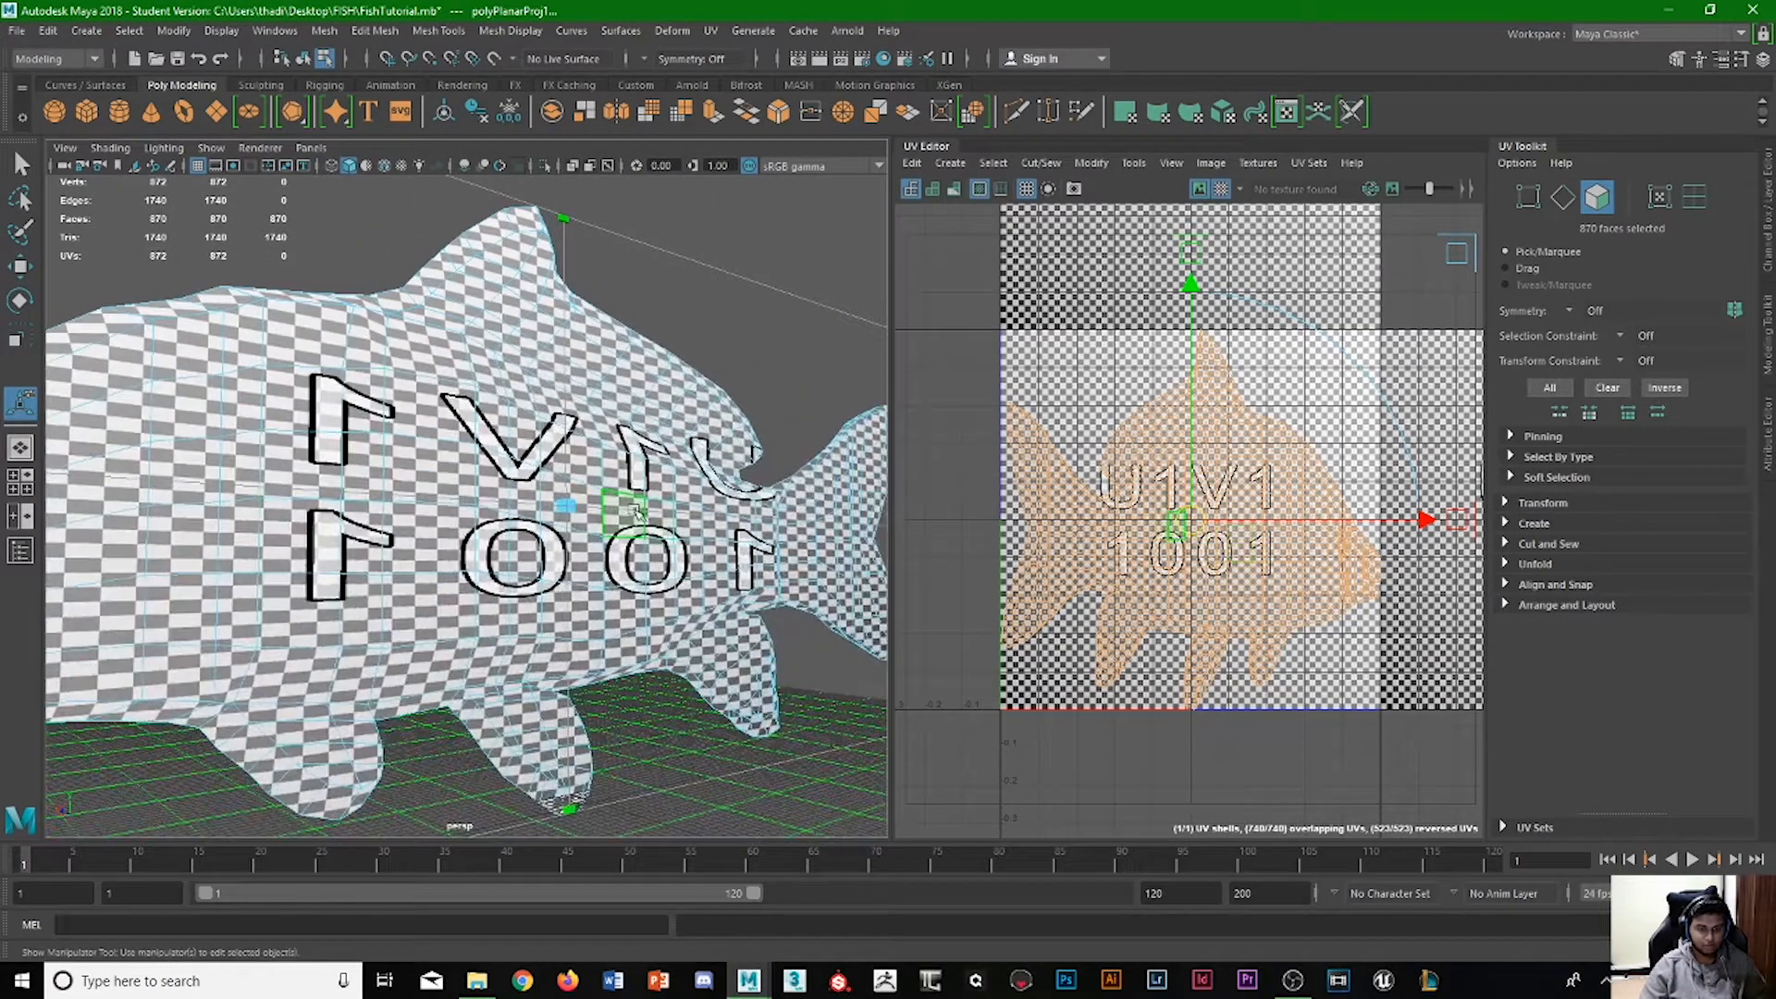
pyautogui.scroll(-3, 636, 513)
pyautogui.scroll(-1, 293, 550)
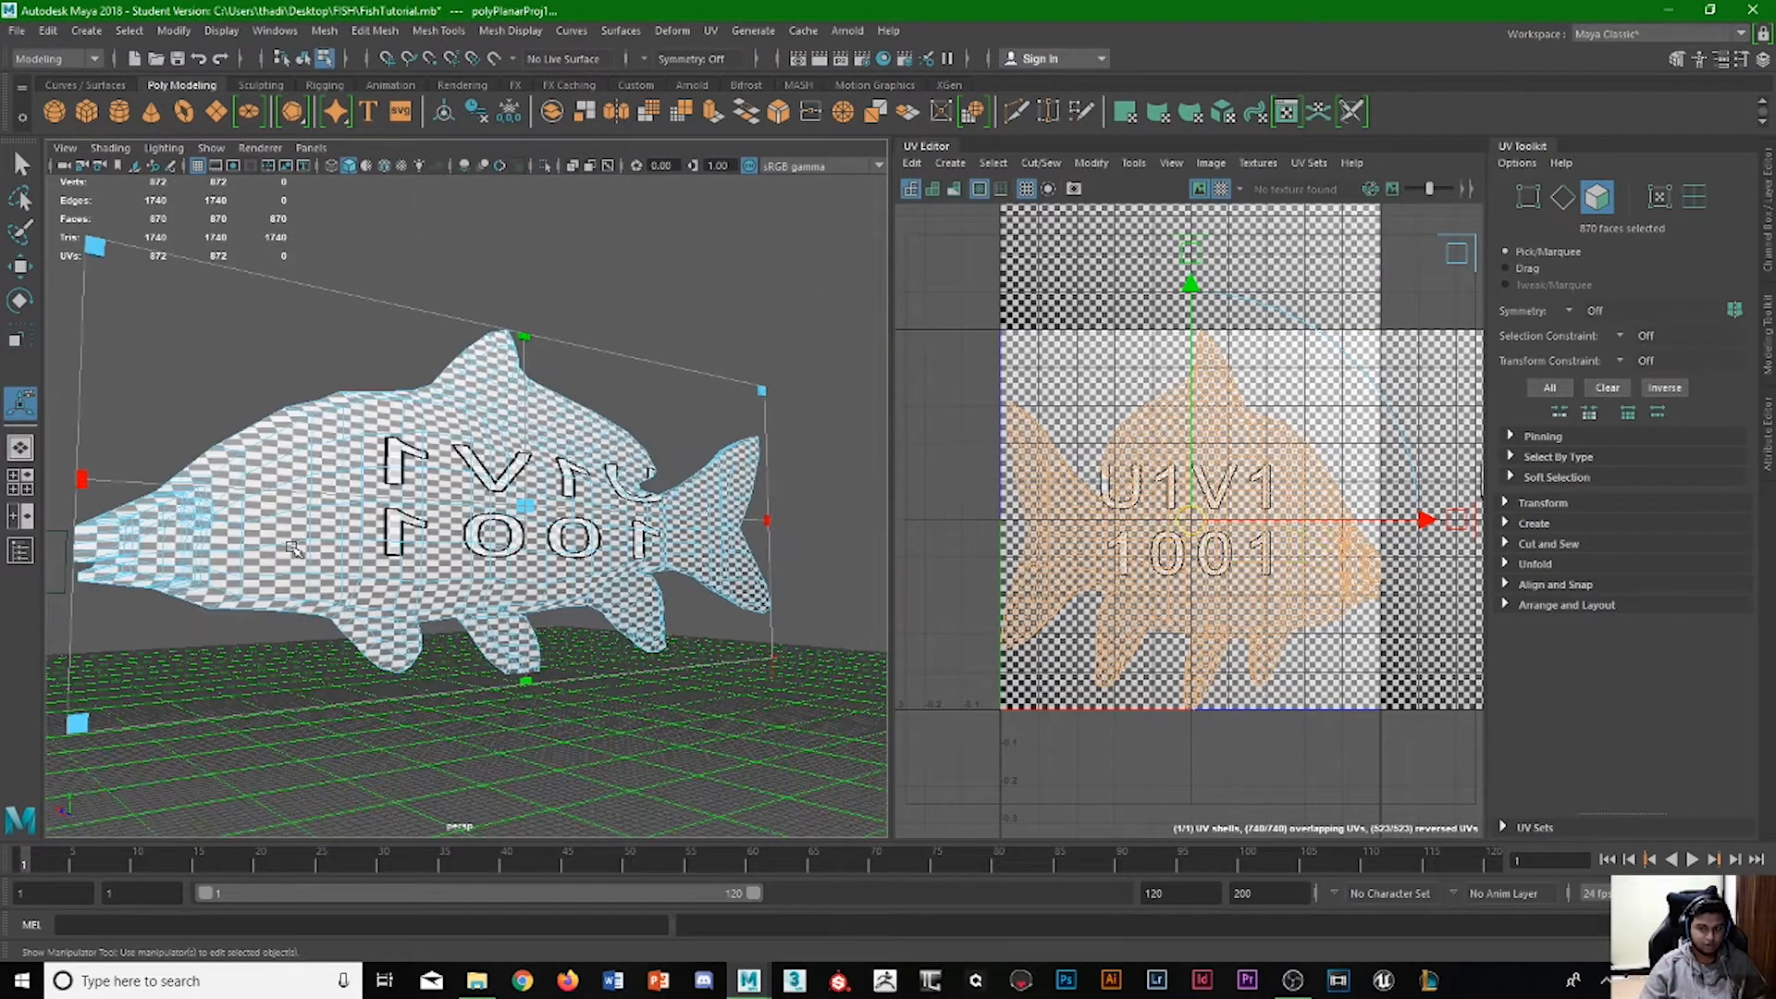
pyautogui.keyDown('alt'); pyautogui.moveTo(248, 560); pyautogui.dragTo(444, 566); pyautogui.keyUp('alt')
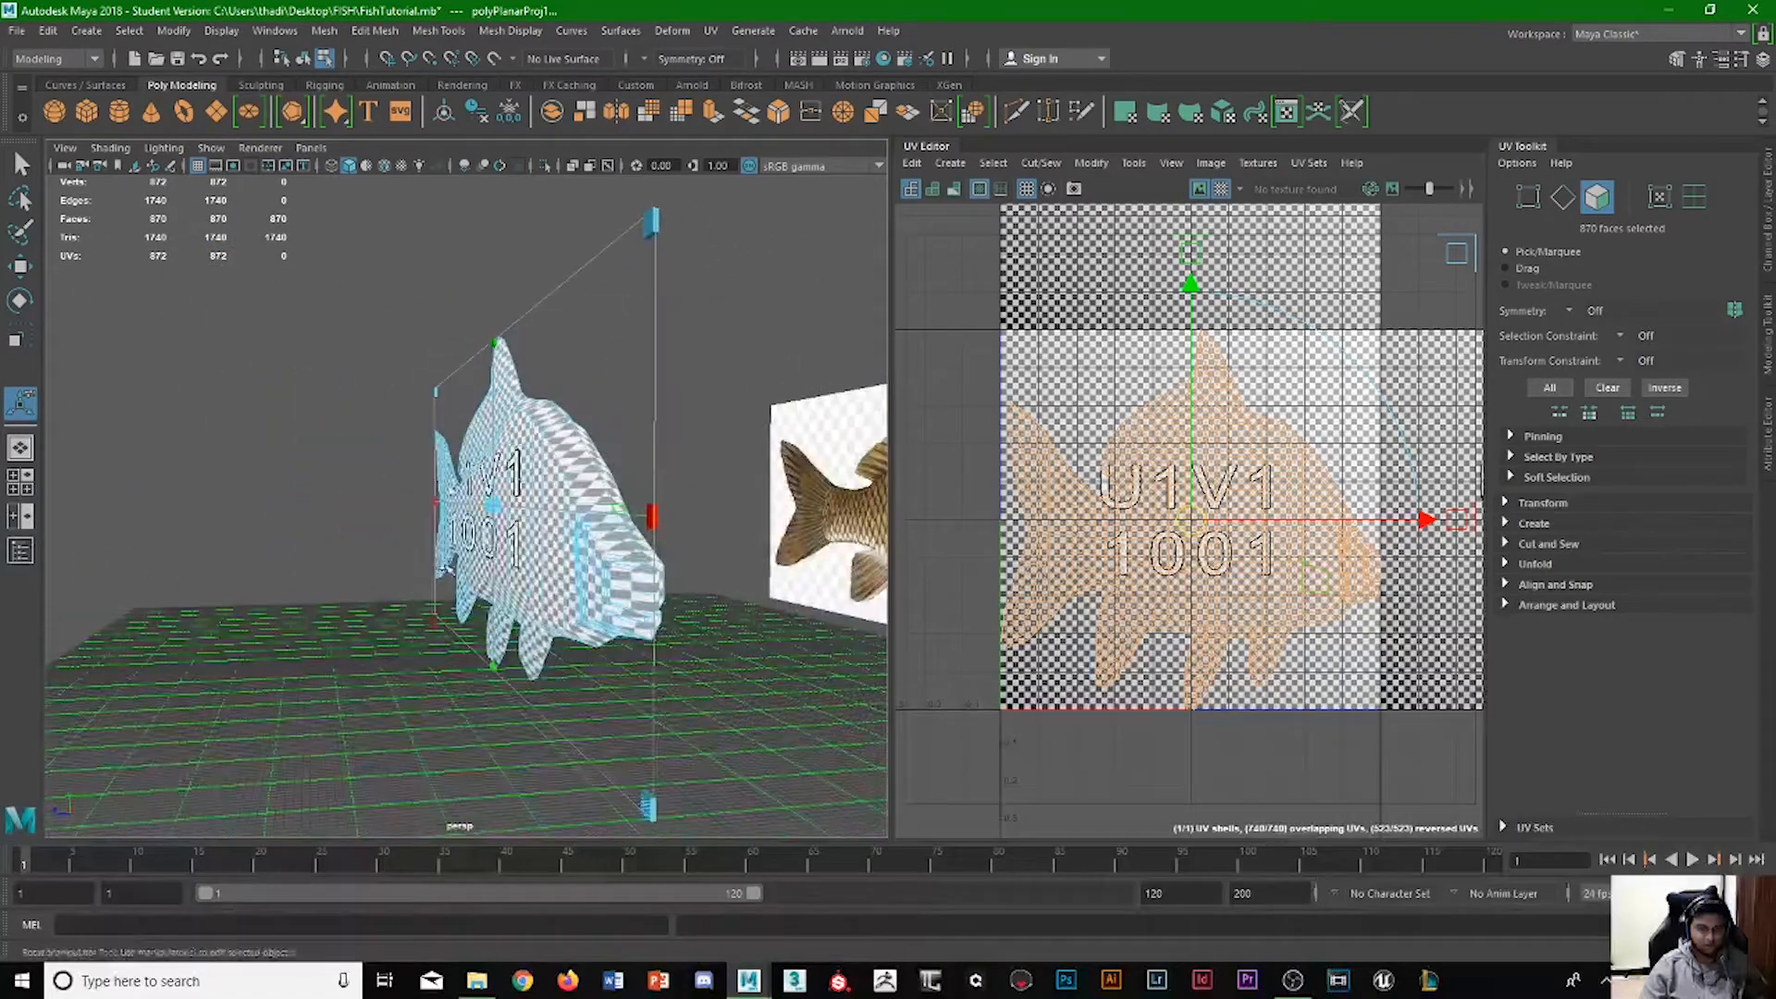
# Turn on shaded UV display and compare the UV orientation colours on the two sides of the fish.
pyautogui.click(933, 189)
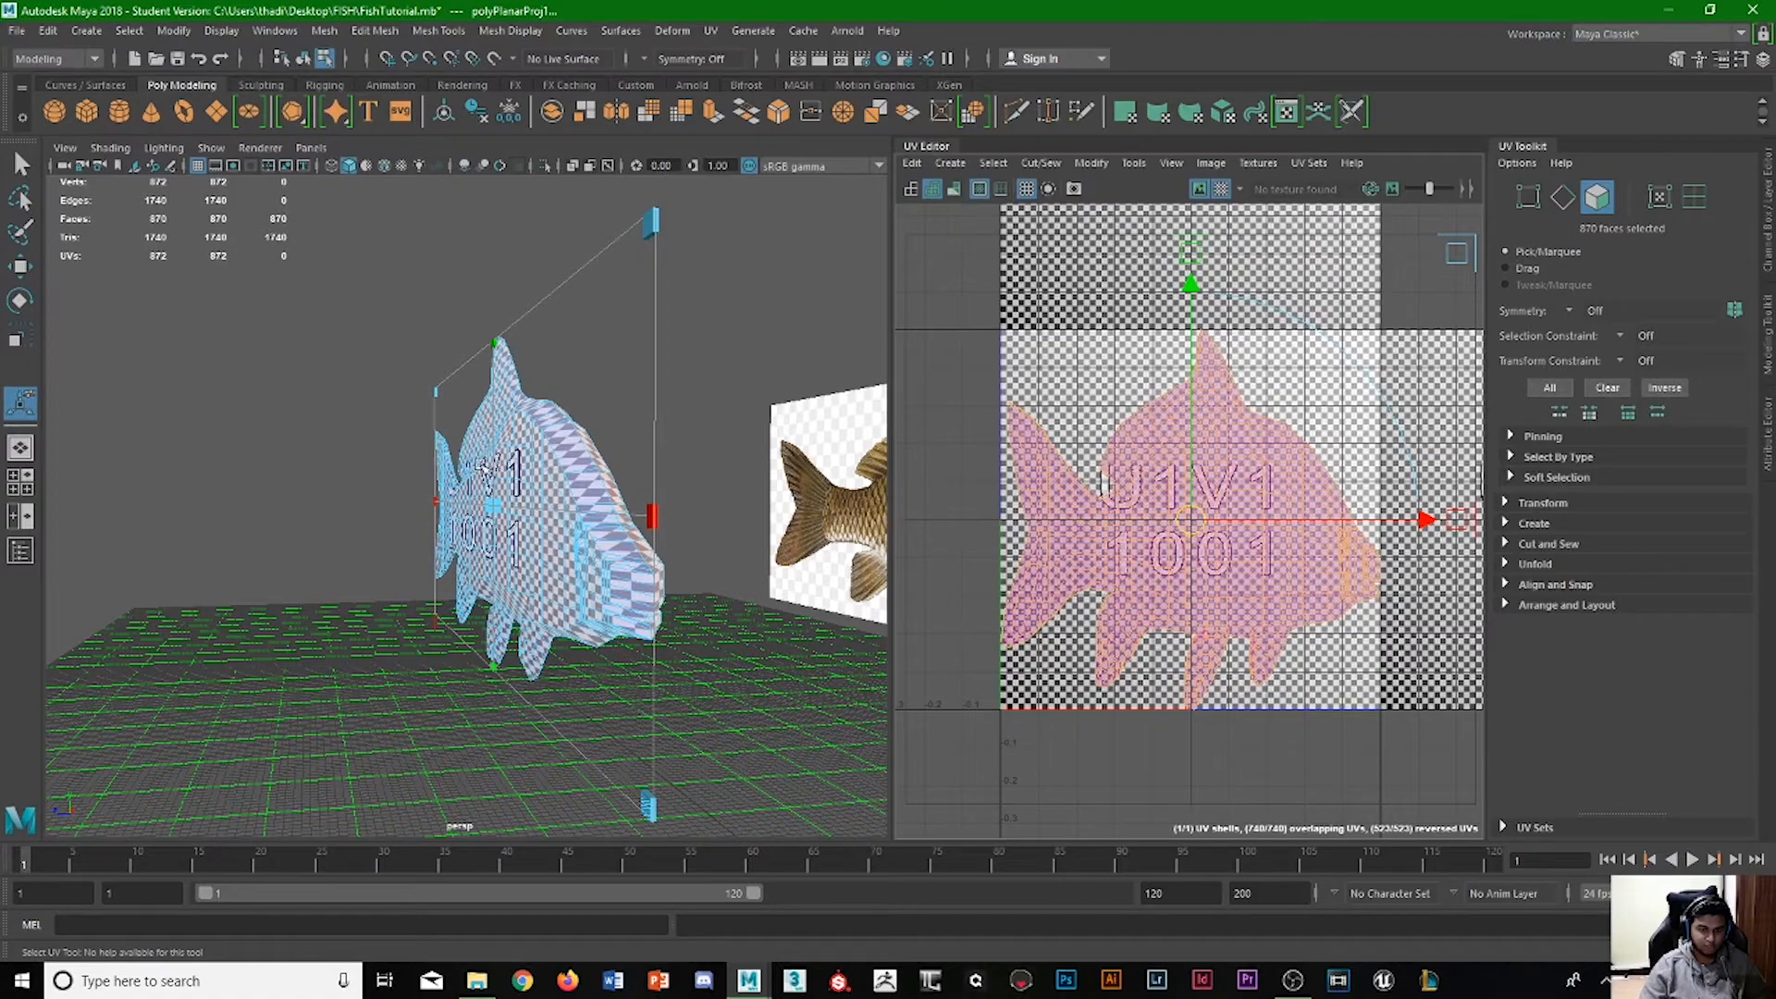
pyautogui.keyDown('alt'); pyautogui.moveTo(483, 469); pyautogui.dragTo(407, 545); pyautogui.keyUp('alt')
pyautogui.scroll(3, 411, 544)
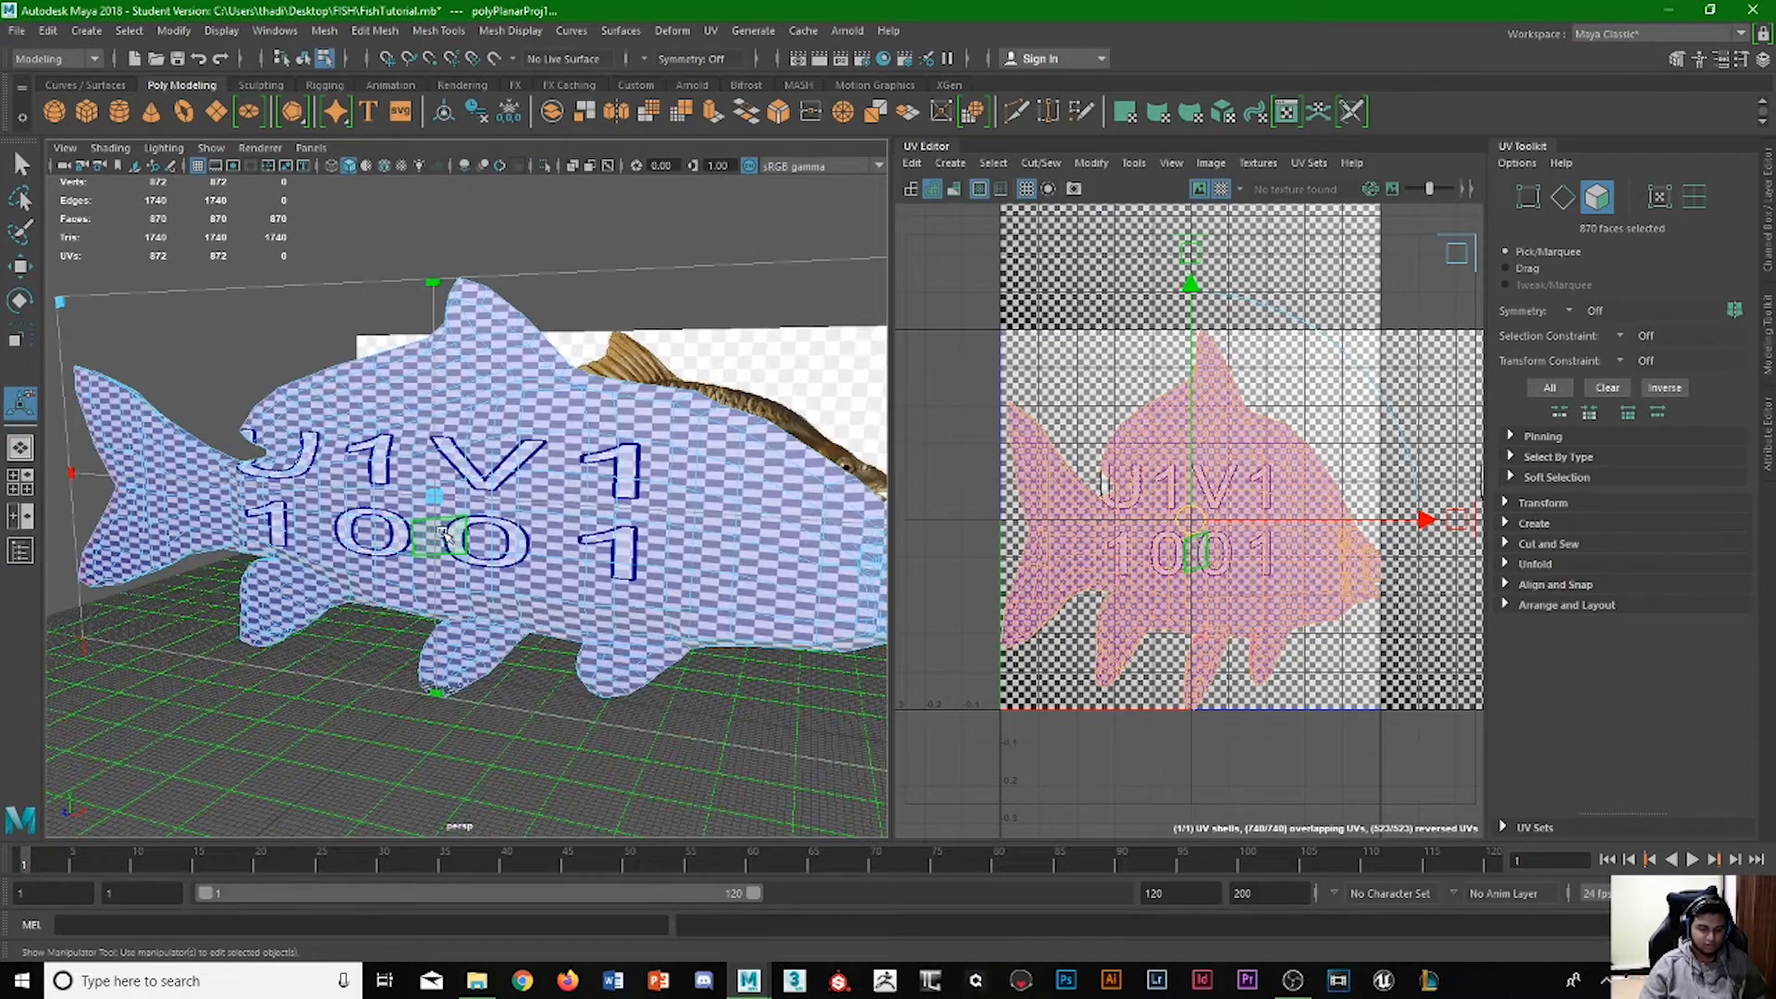
pyautogui.moveTo(551, 487)
pyautogui.keyDown('alt'); pyautogui.mouseDown()
pyautogui.moveTo(304, 472)
pyautogui.moveTo(537, 510)
pyautogui.moveTo(546, 461)
pyautogui.mouseUp(); pyautogui.keyUp('alt')
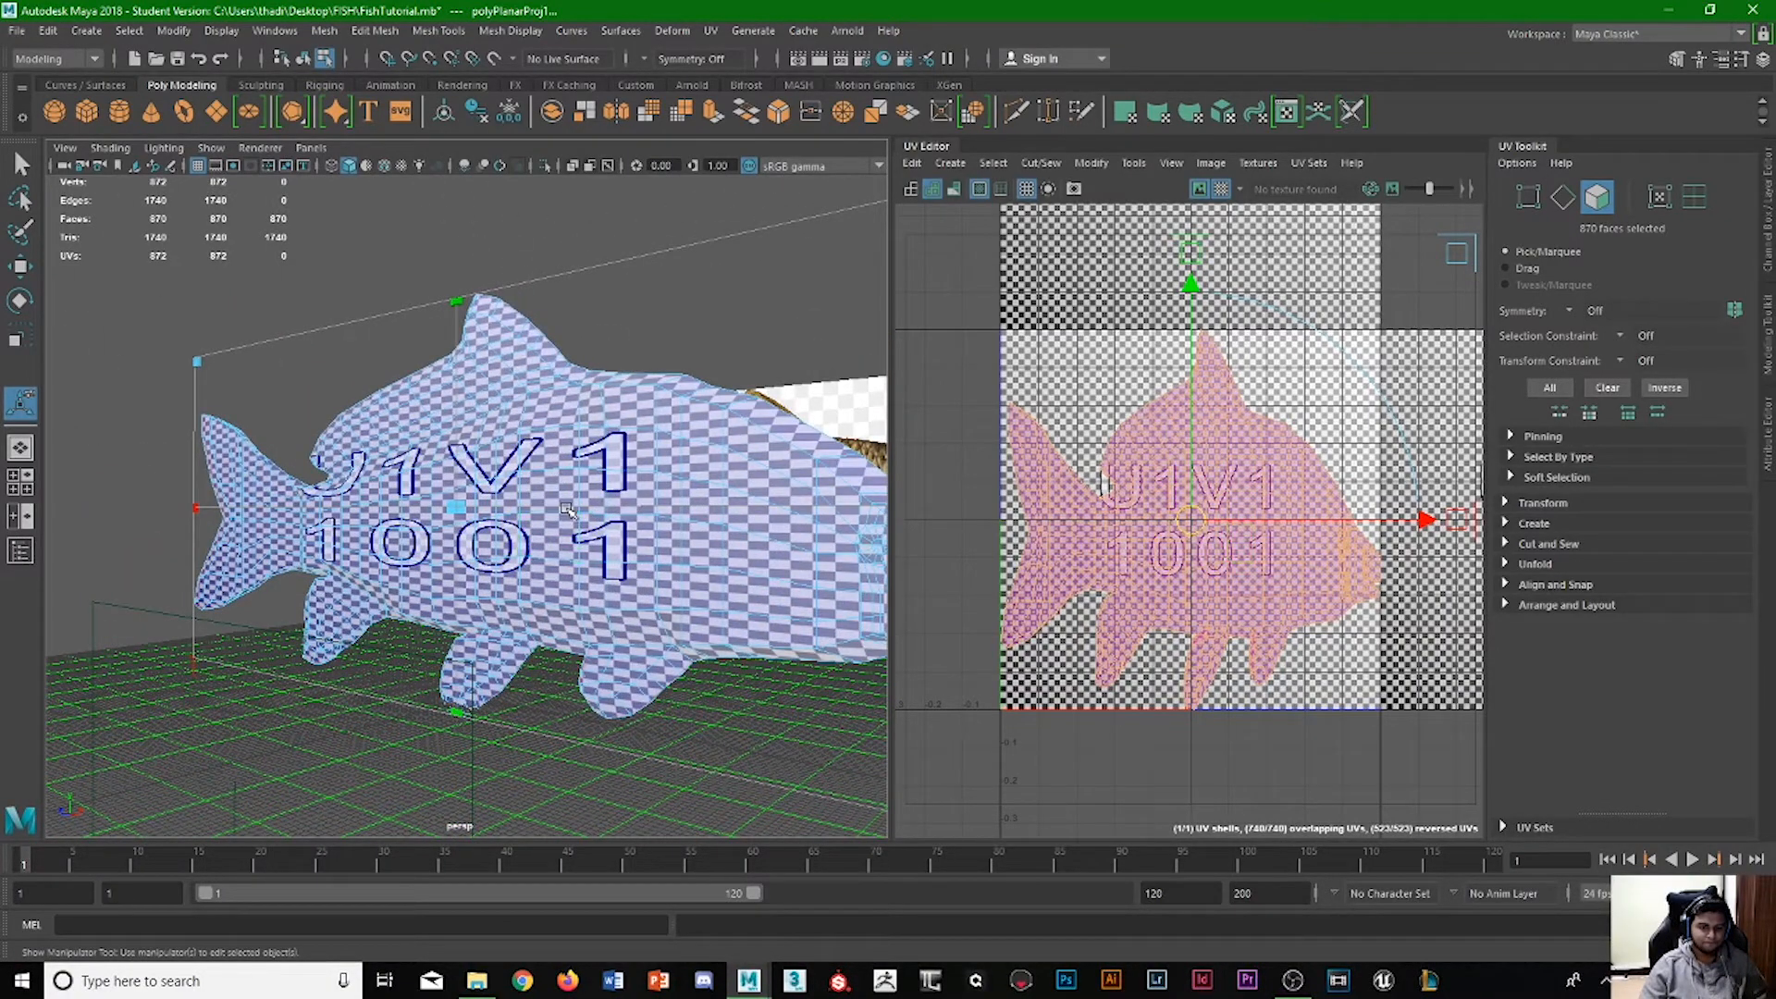
pyautogui.keyDown('alt'); pyautogui.moveTo(611, 482); pyautogui.dragTo(387, 491); pyautogui.keyUp('alt')
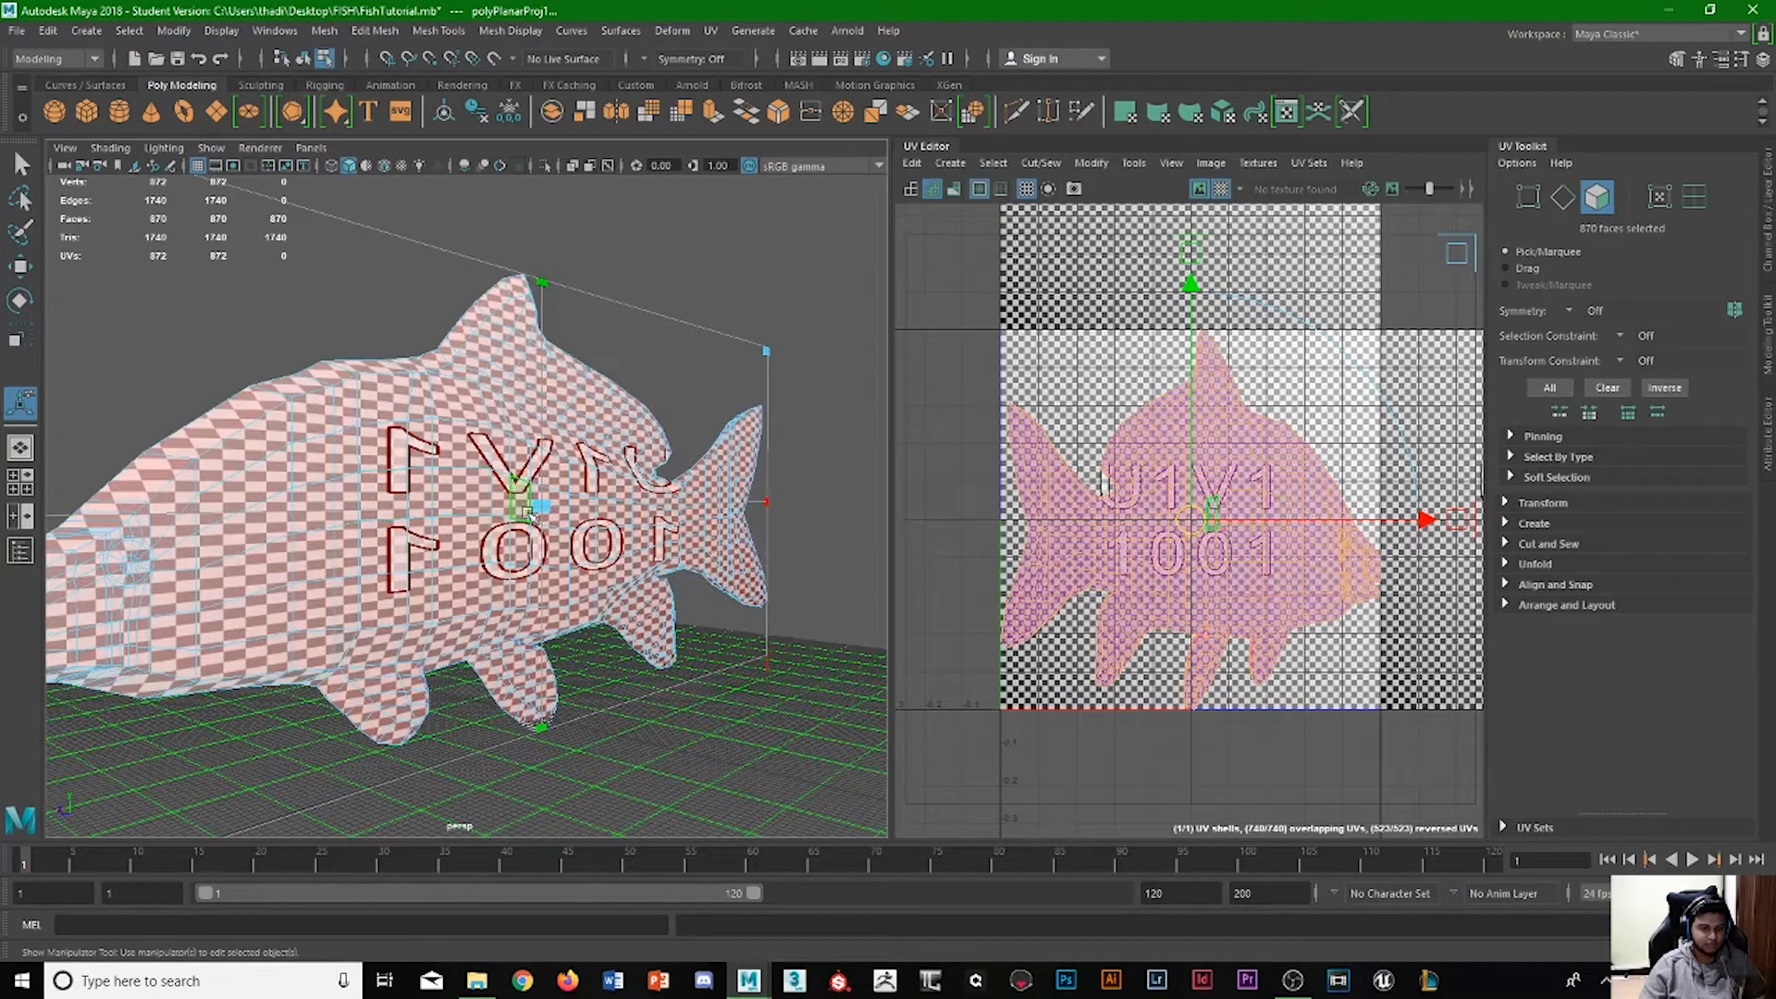
pyautogui.keyDown('alt'); pyautogui.moveTo(525, 511); pyautogui.dragTo(306, 508); pyautogui.keyUp('alt')
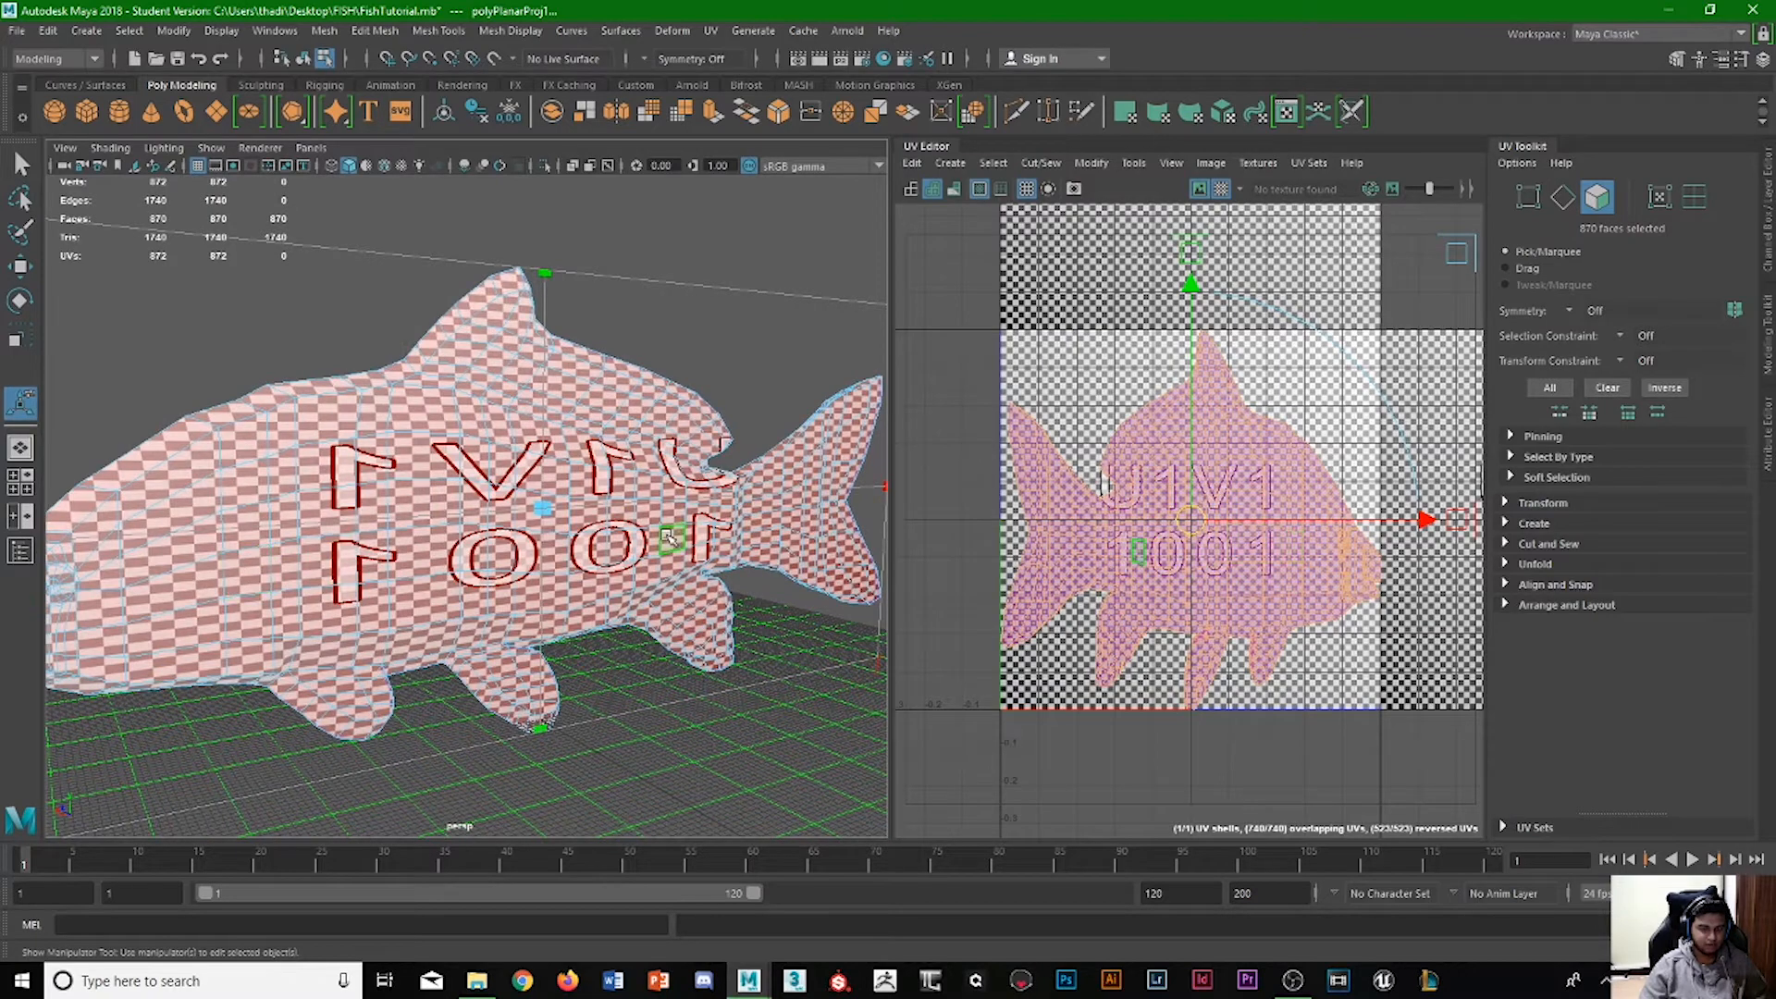
pyautogui.keyDown('alt'); pyautogui.moveTo(541, 525); pyautogui.dragTo(399, 487); pyautogui.keyUp('alt')
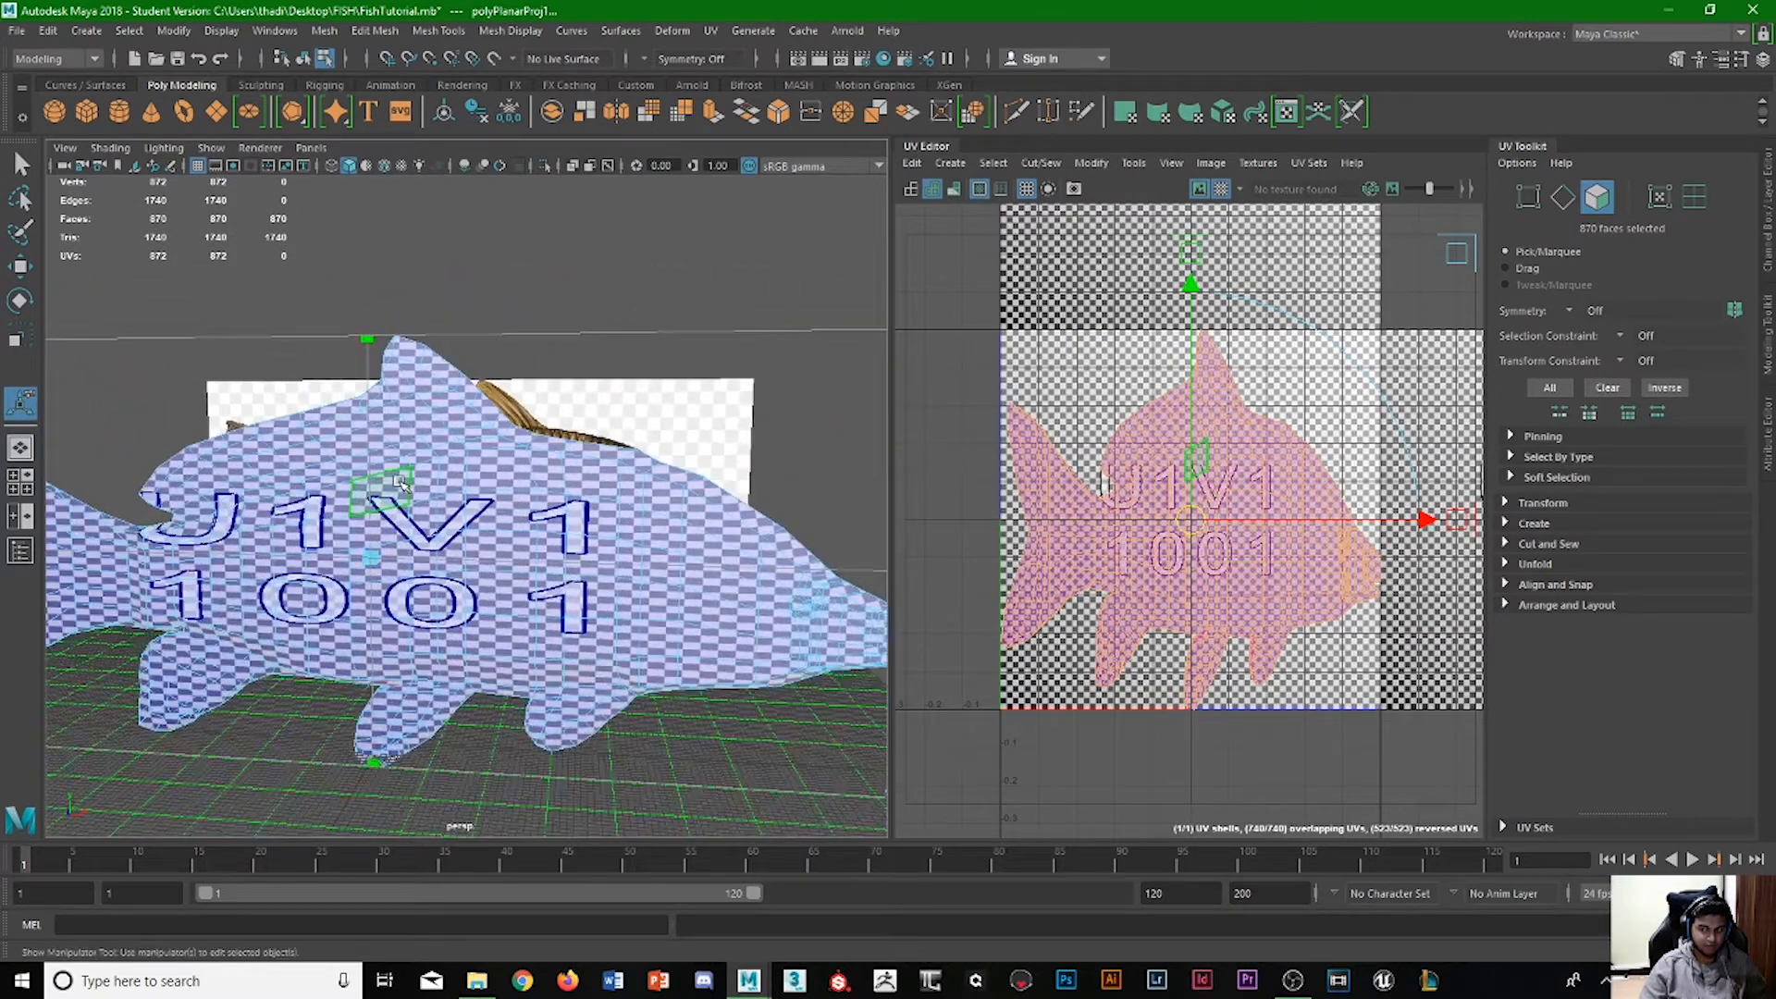
pyautogui.keyDown('alt'); pyautogui.moveTo(398, 485); pyautogui.dragTo(514, 471, button='middle'); pyautogui.keyUp('alt')
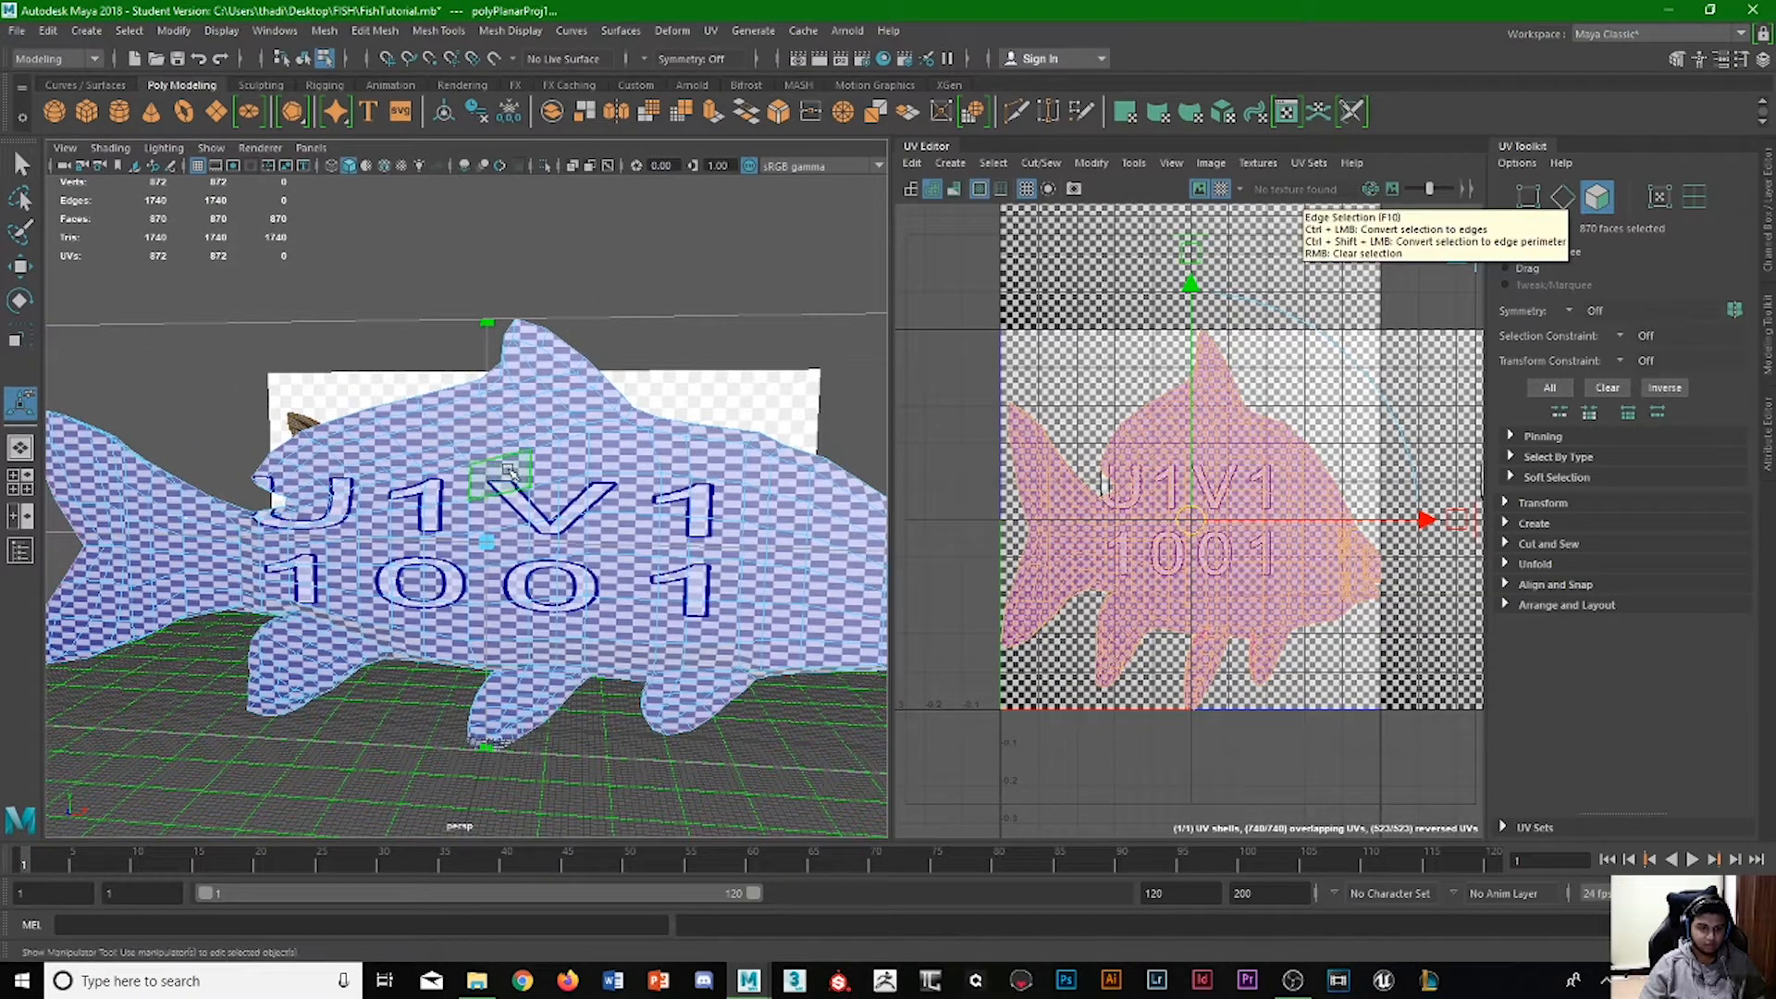
# Switch to edge selection and select the edge loop running along the middle of the fish's back.
pyautogui.keyDown('alt'); pyautogui.moveTo(738, 452); pyautogui.dragTo(611, 532); pyautogui.keyUp('alt')
pyautogui.press('q')
pyautogui.press('F10')
pyautogui.click(560, 645)
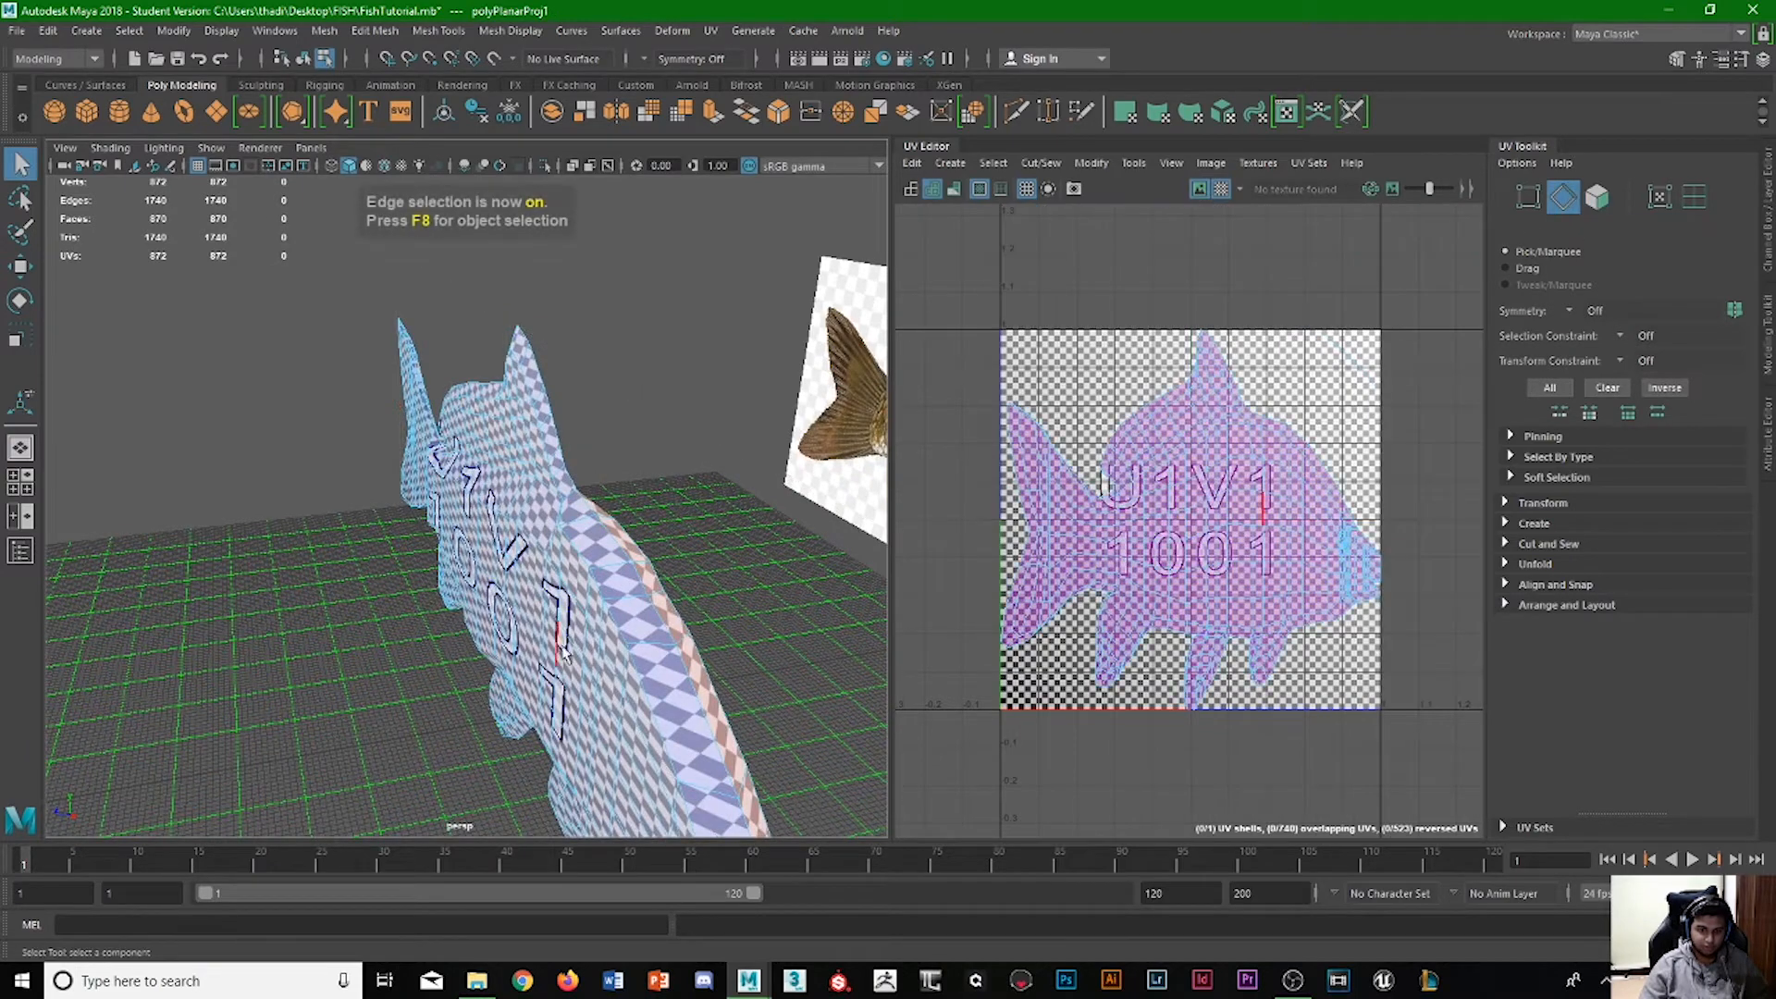
pyautogui.doubleClick(636, 579)
pyautogui.keyDown('alt'); pyautogui.moveTo(637, 579); pyautogui.dragTo(614, 527); pyautogui.keyUp('alt')
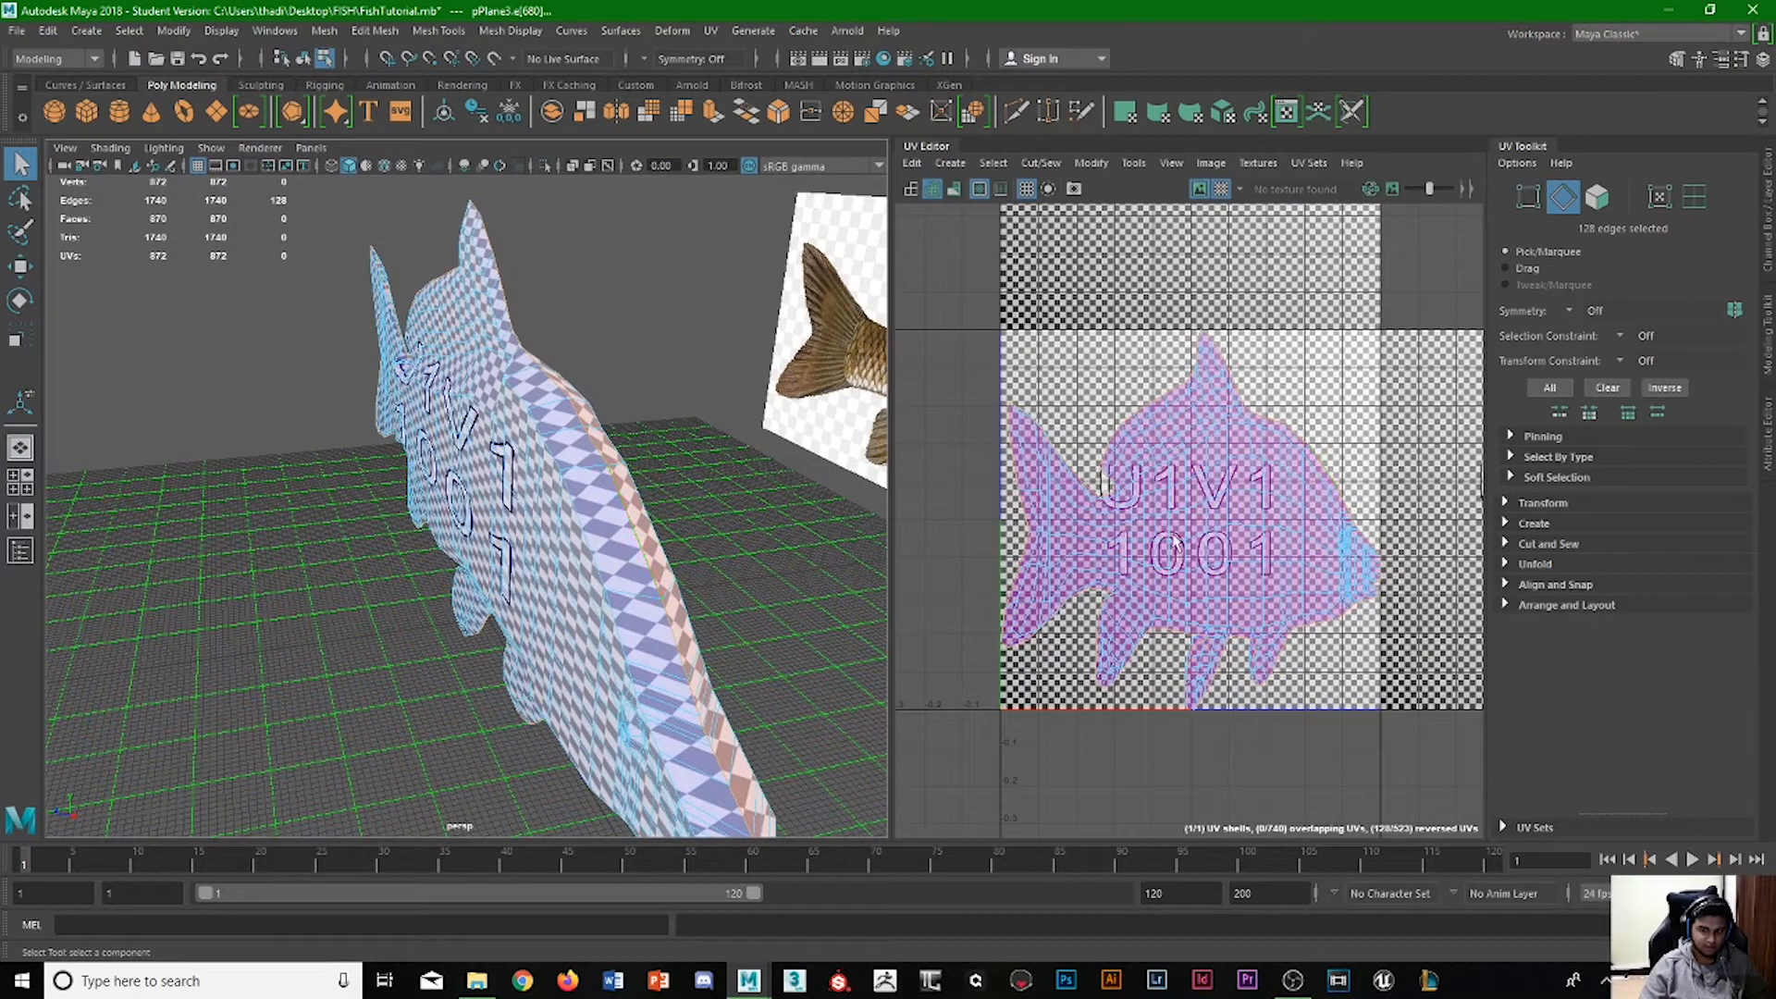
# Cut the UVs along the selected centre edge loop and clear the edge selection.
pyautogui.keyDown('shift'); pyautogui.rightClick(1203, 496); pyautogui.keyUp('shift')
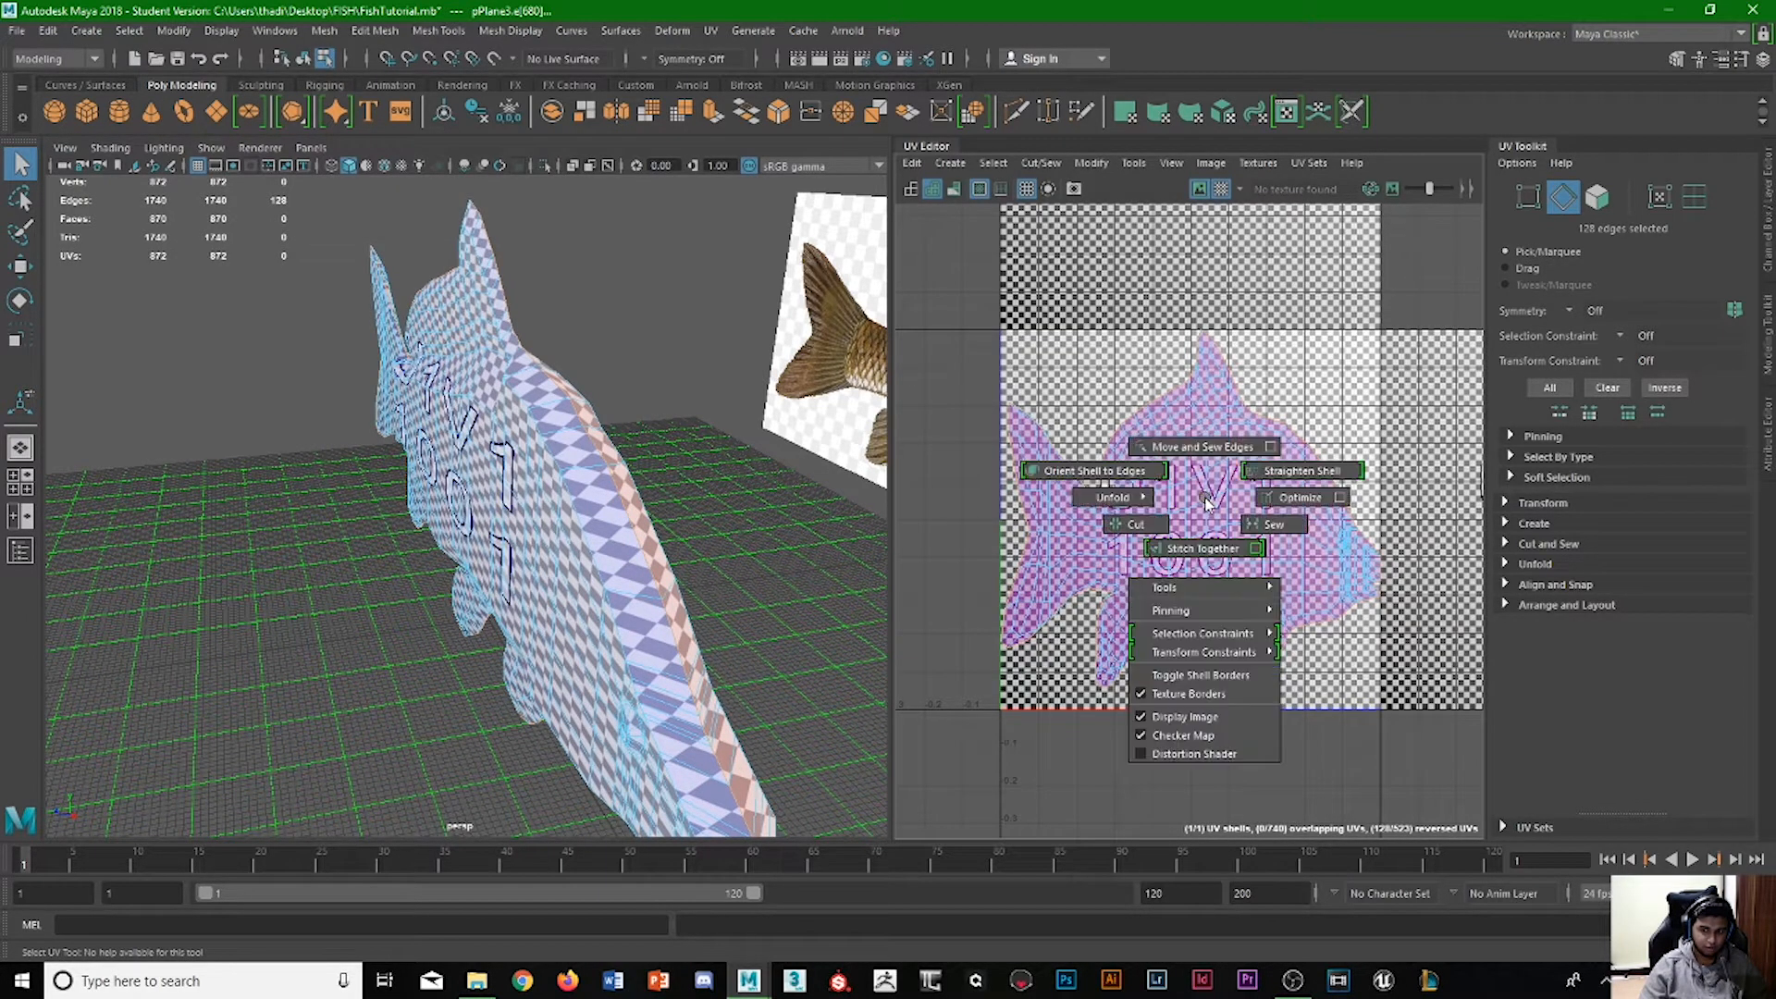
pyautogui.keyDown('shift'); pyautogui.moveTo(1206, 501); pyautogui.dragTo(1126, 530, button='right'); pyautogui.keyUp('shift')
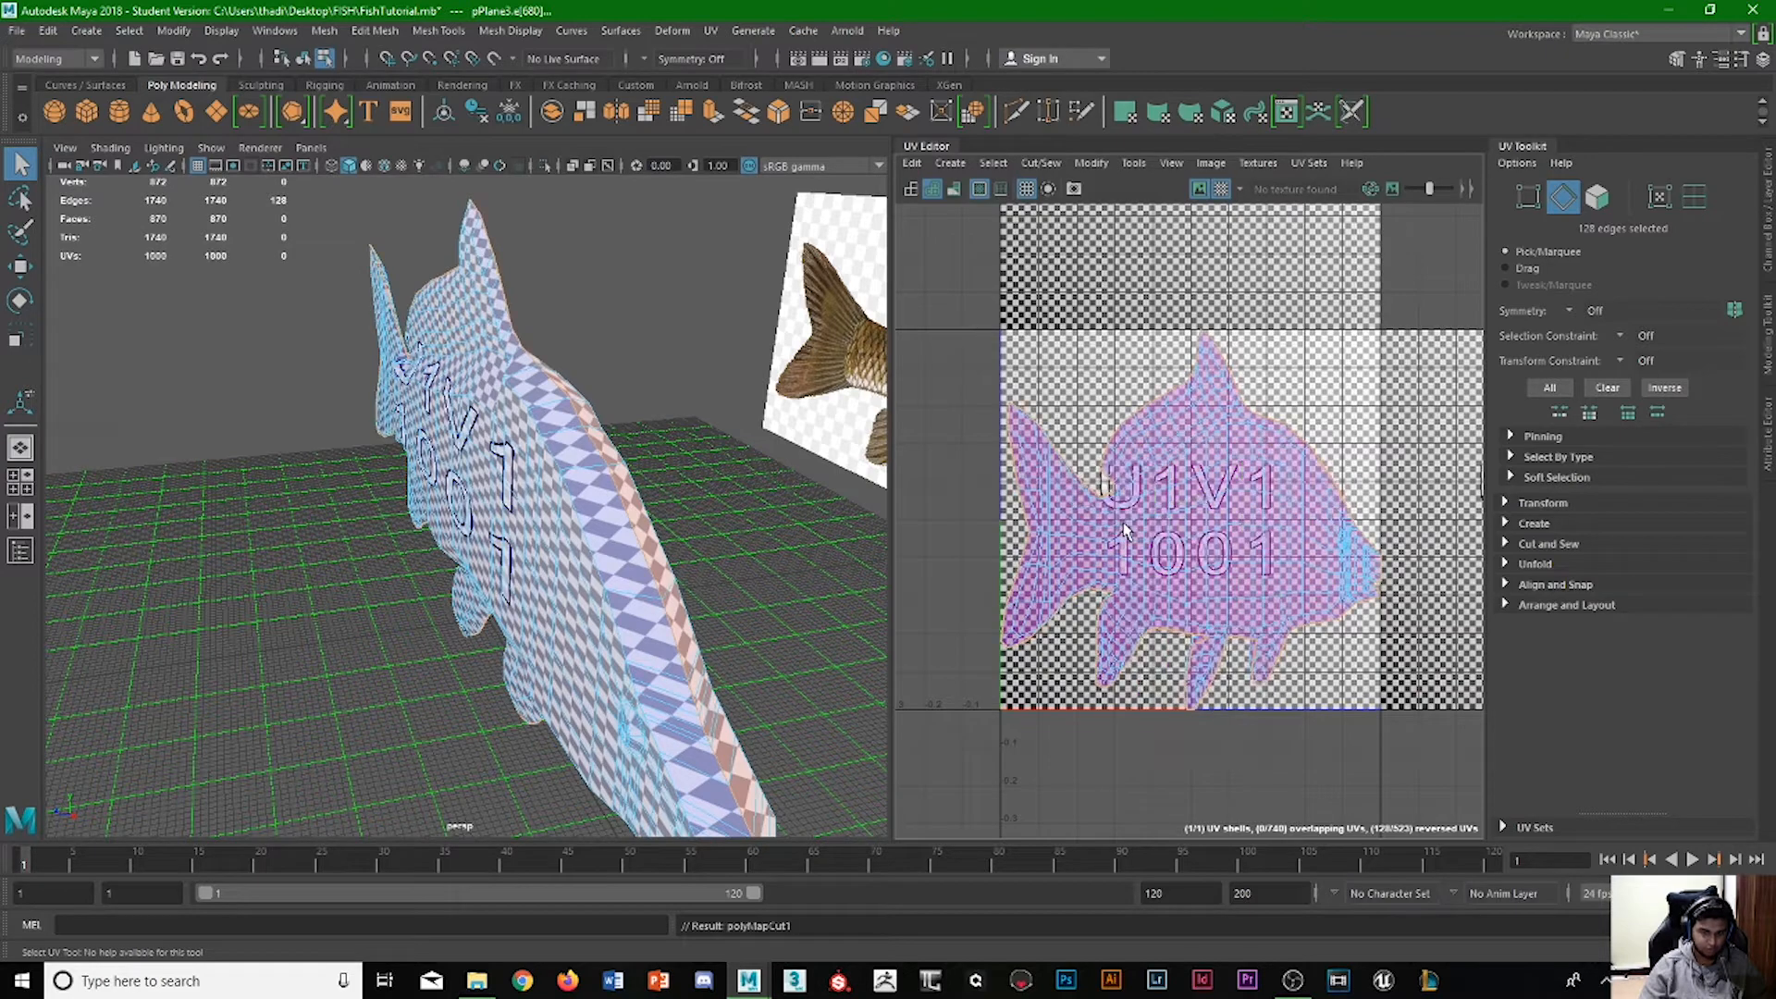
pyautogui.click(1562, 199)
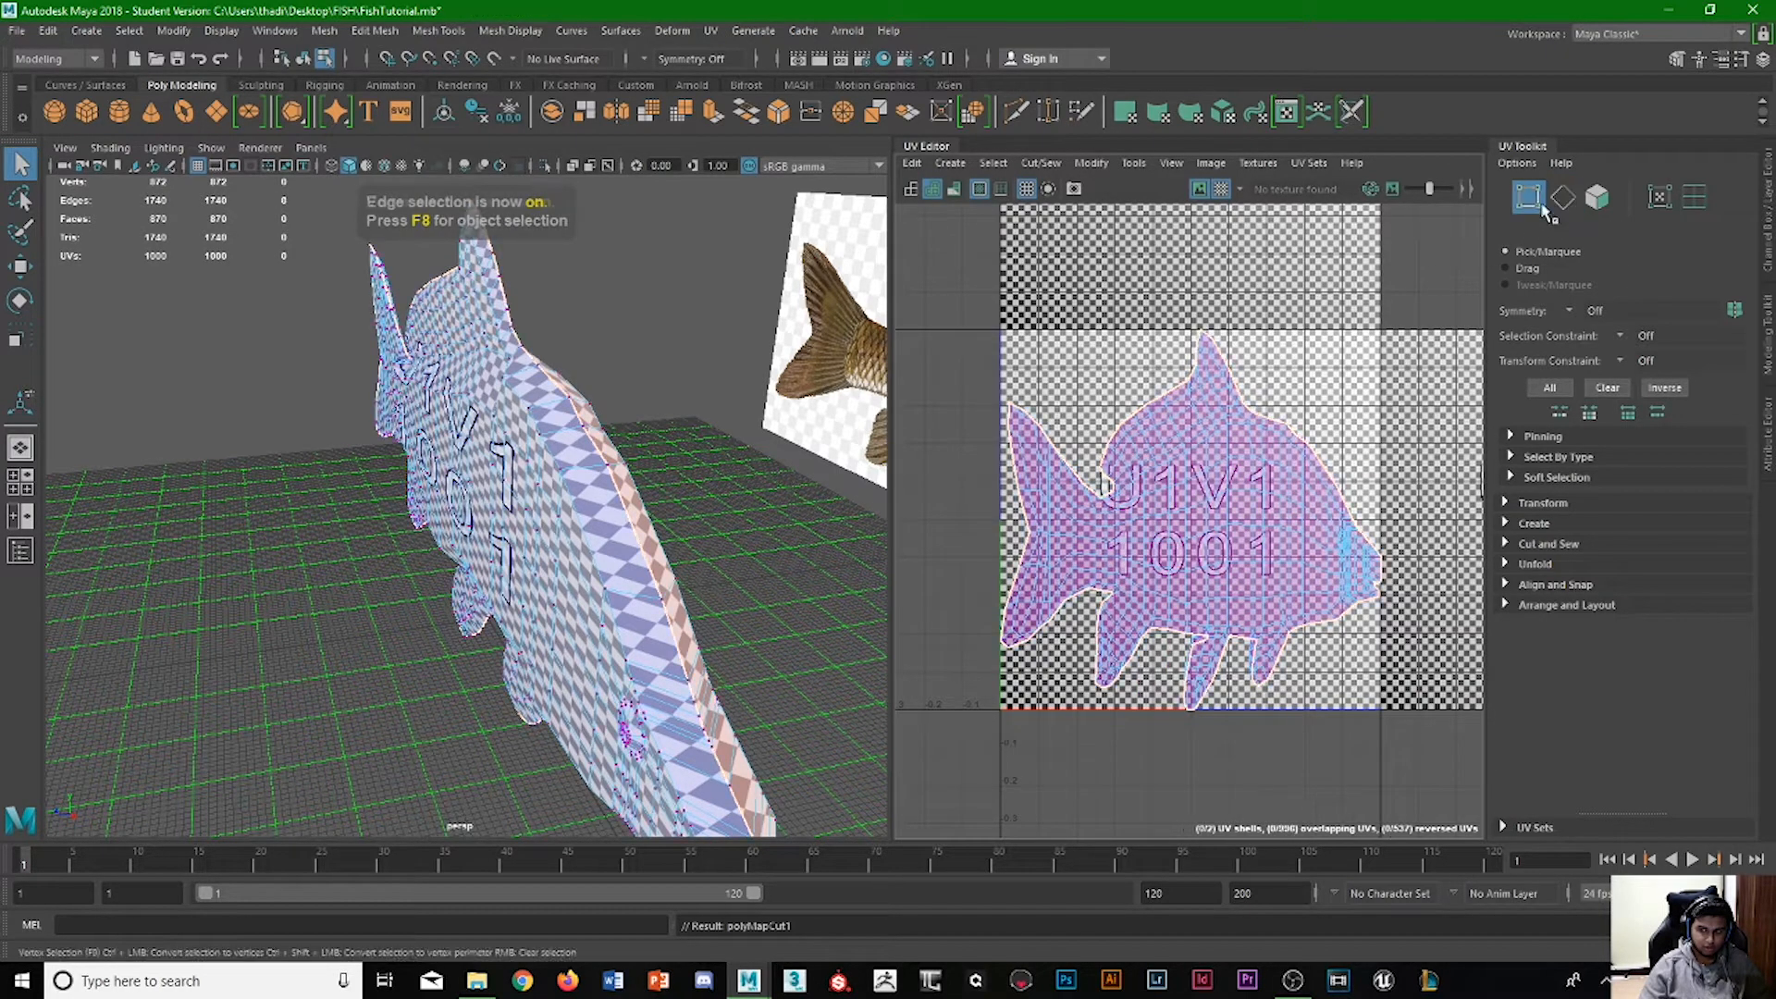
pyautogui.click(658, 556)
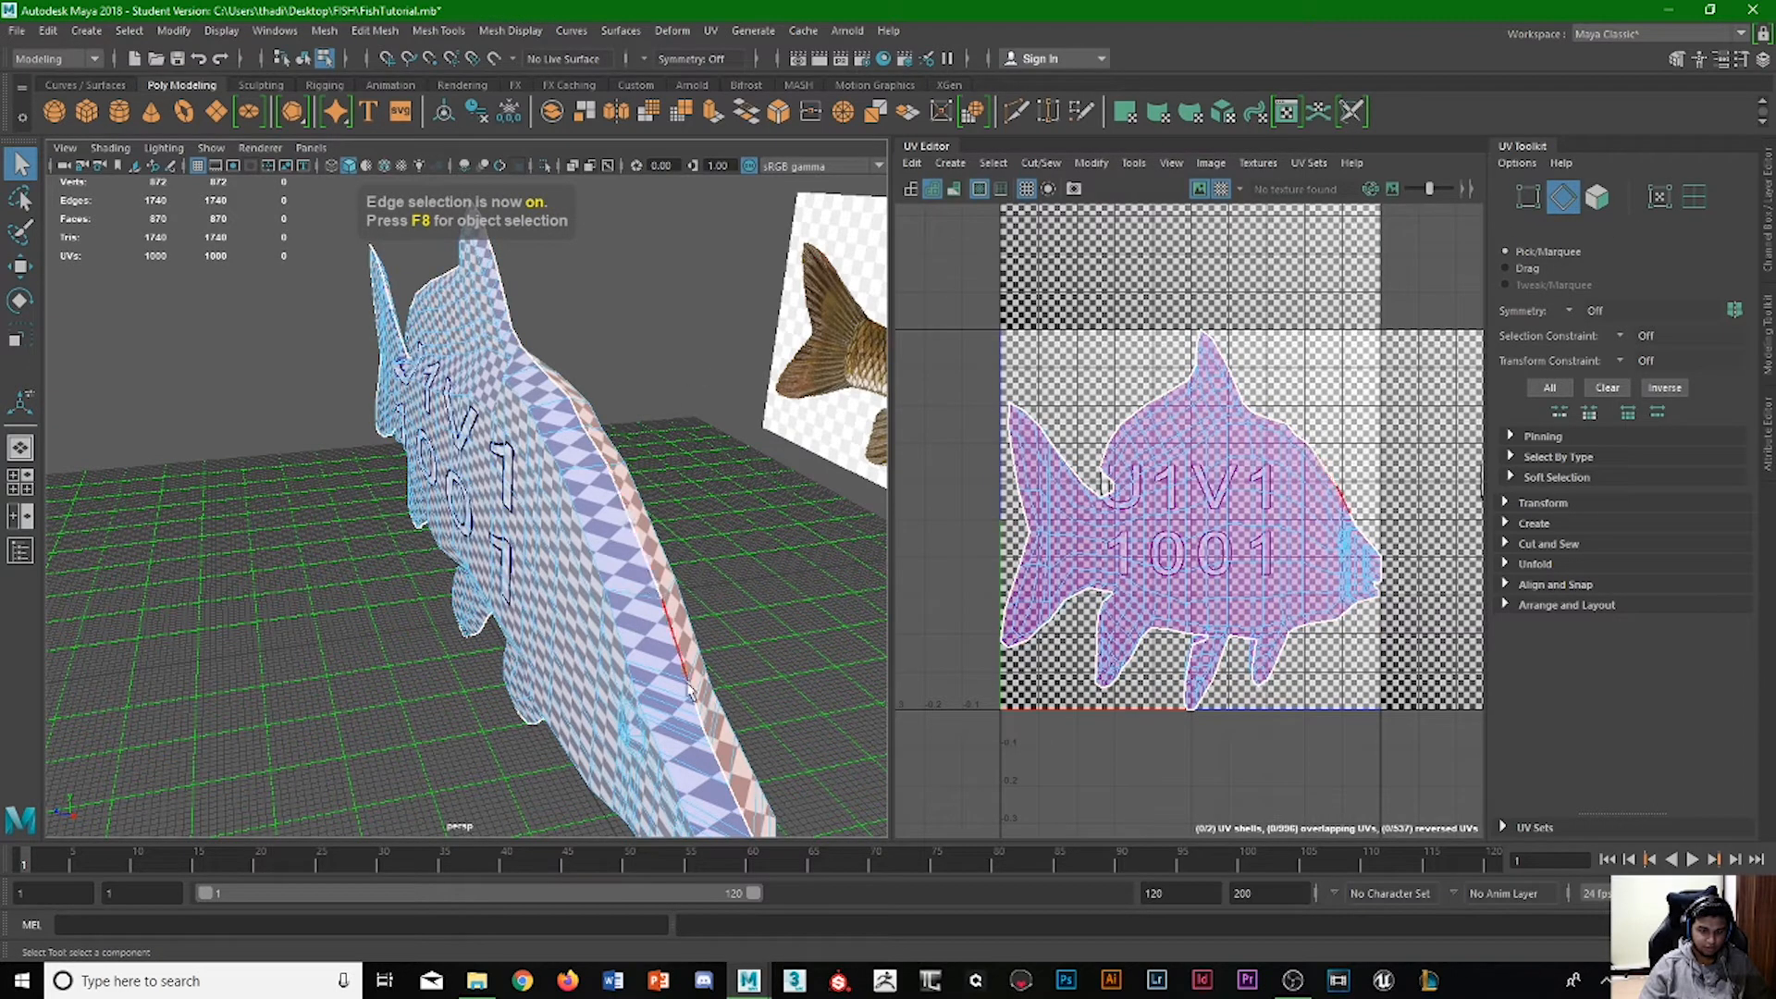
pyautogui.click(603, 645)
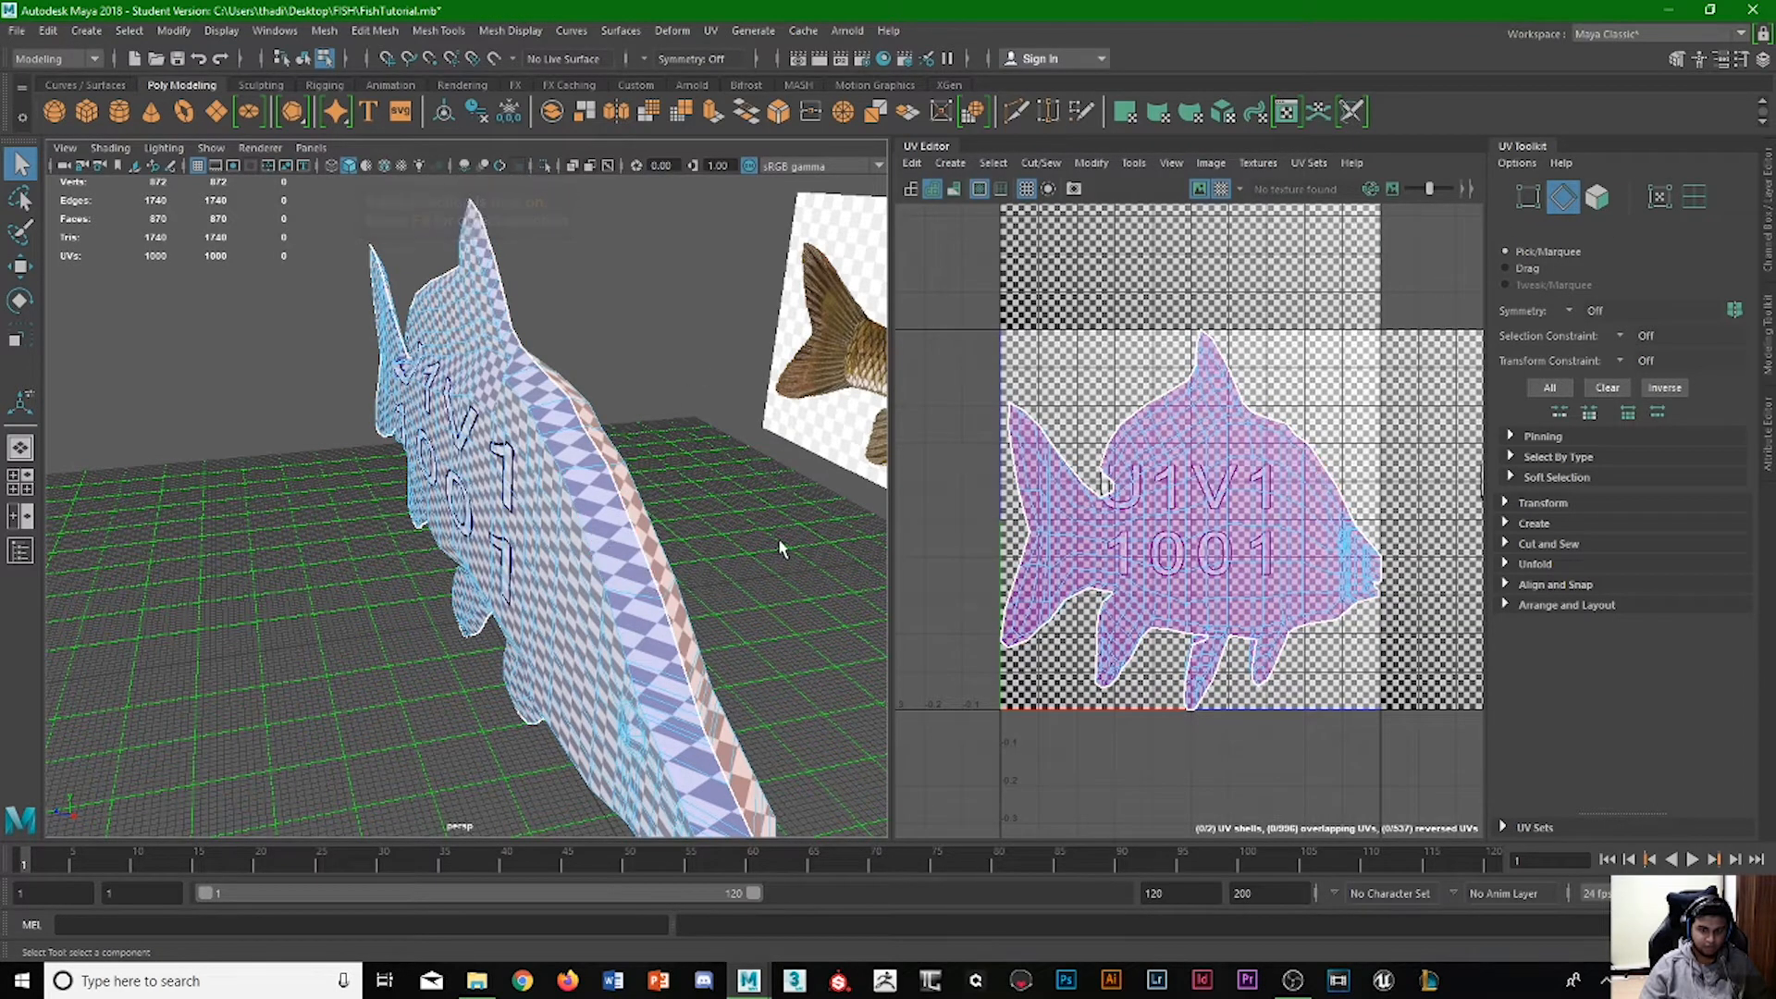
# Switch to UV shell selection and move one of the two overlapping fish shells straight down, clear of the other.
pyautogui.rightClick(1241, 510)
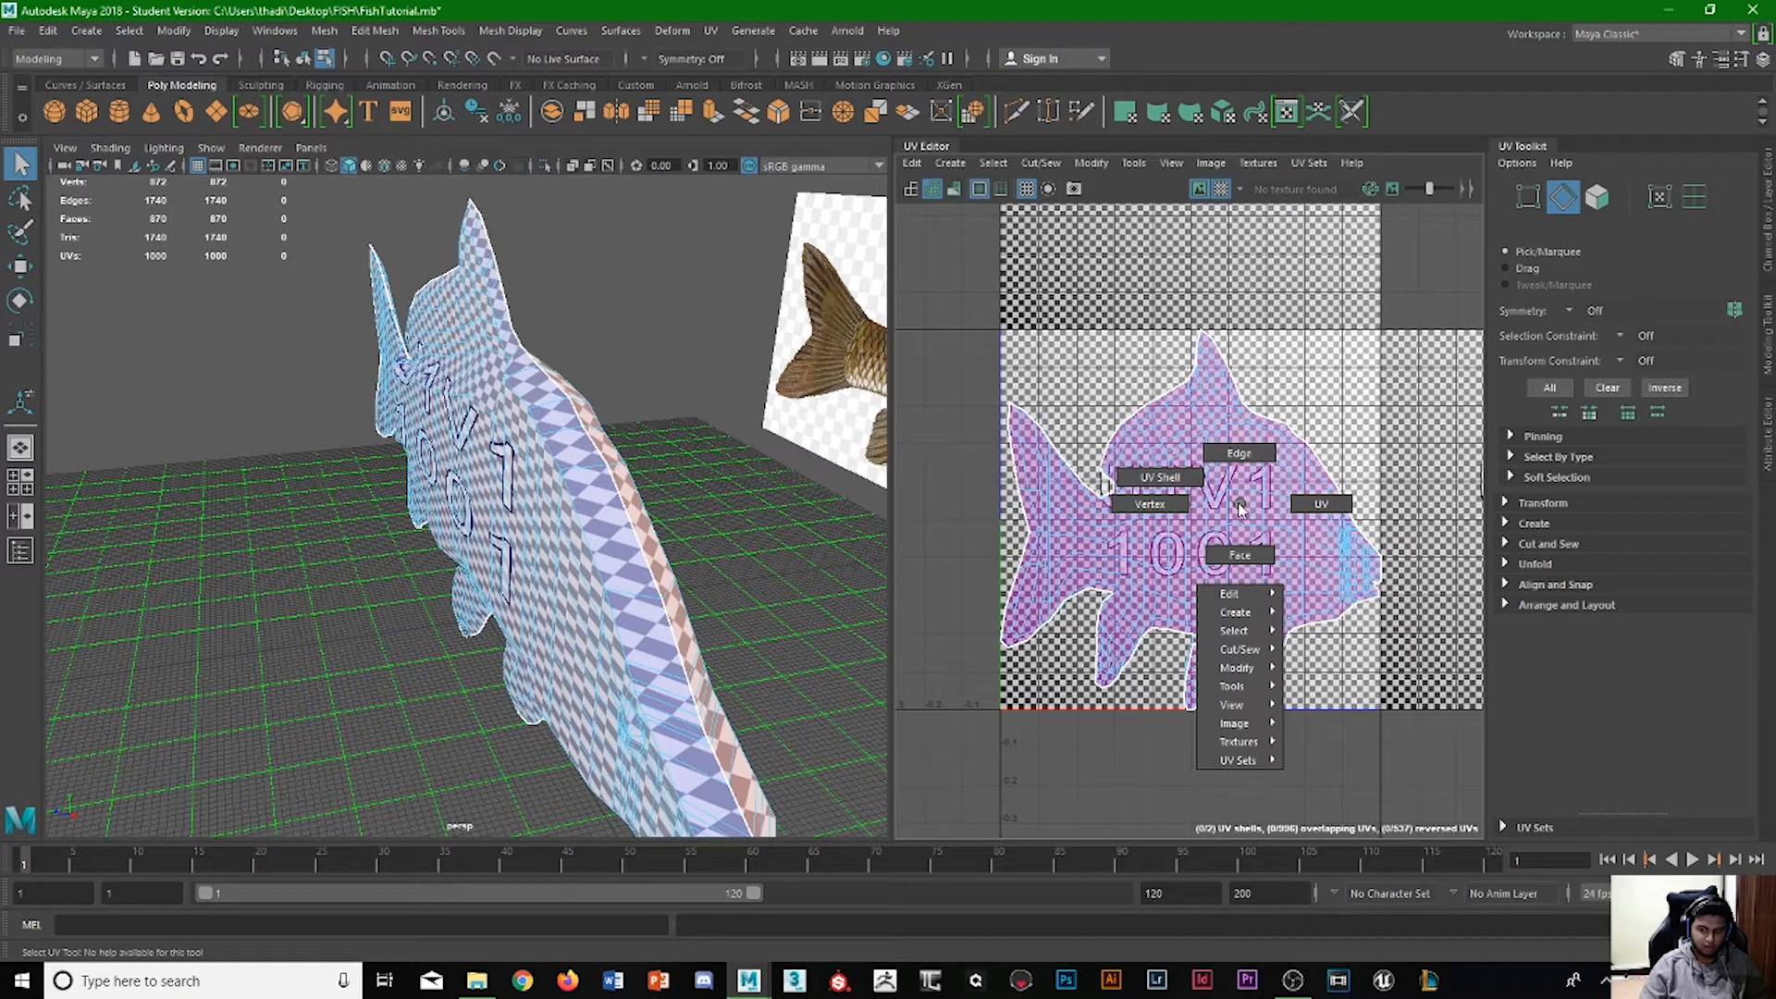
pyautogui.click(1160, 477)
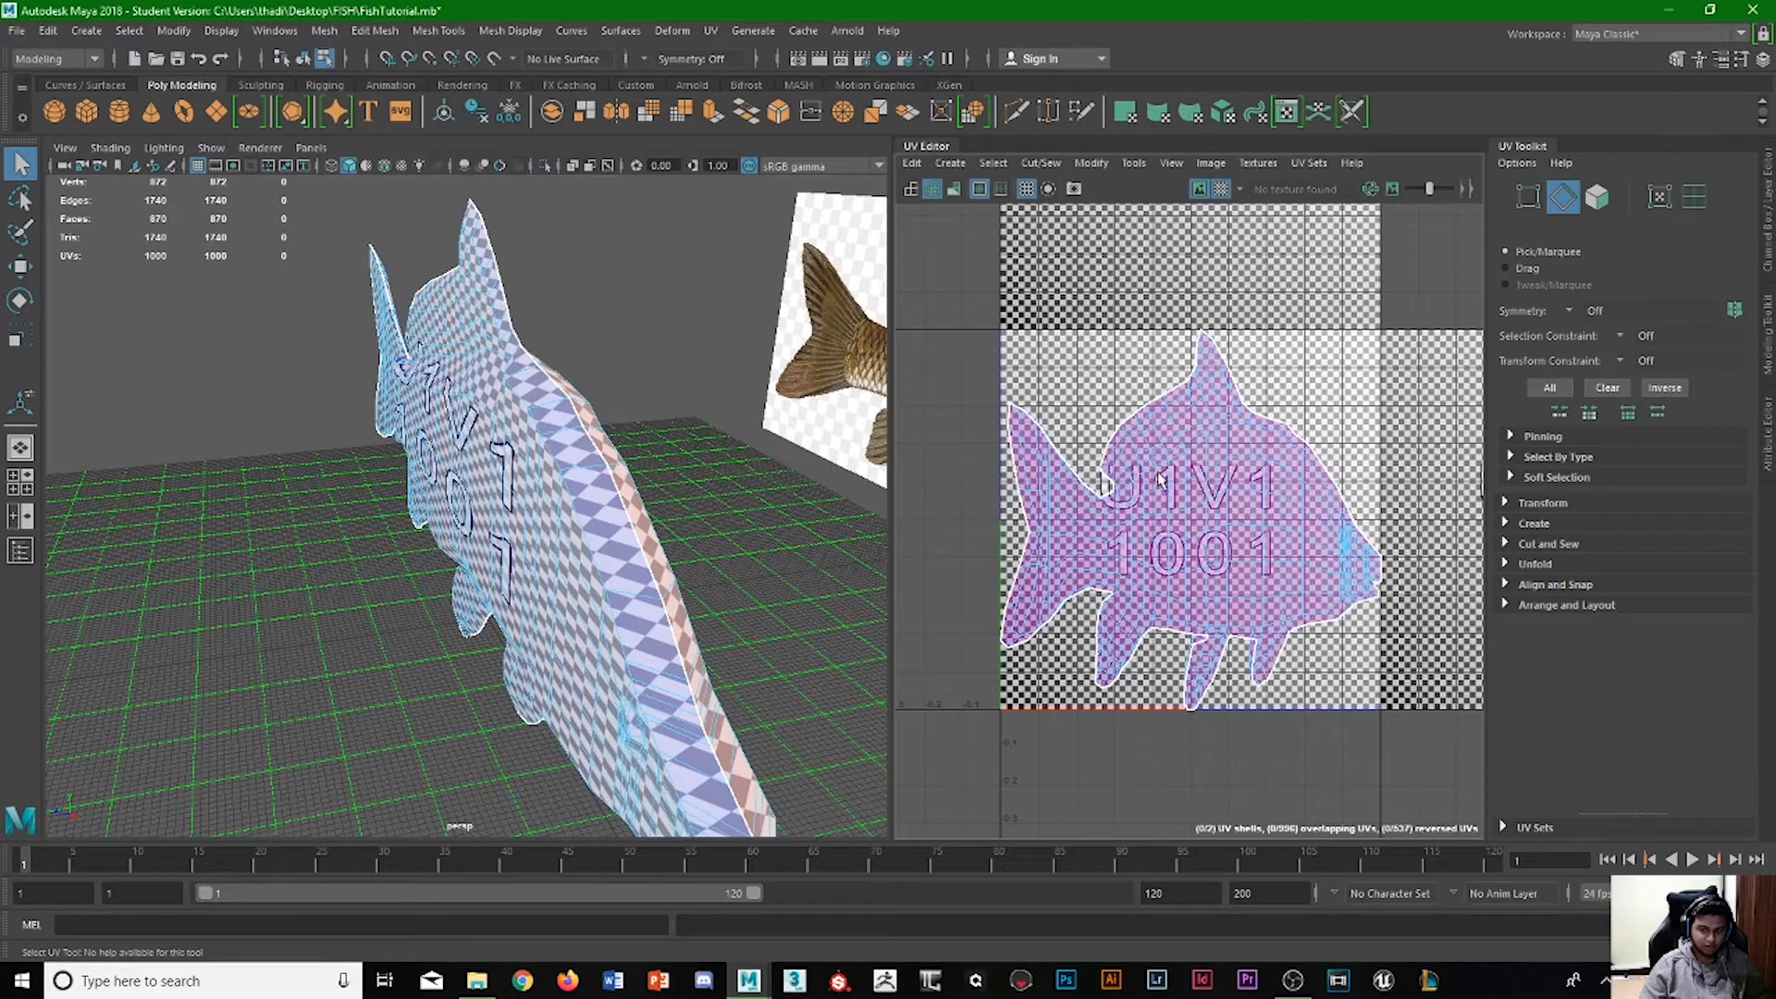
pyautogui.click(678, 607)
pyautogui.keyDown('alt'); pyautogui.moveTo(680, 608); pyautogui.dragTo(377, 502); pyautogui.keyUp('alt')
pyautogui.keyDown('alt'); pyautogui.moveTo(459, 567); pyautogui.dragTo(694, 727); pyautogui.keyUp('alt')
pyautogui.click(635, 566)
pyautogui.click(1185, 520)
pyautogui.scroll(-3, 1185, 520)
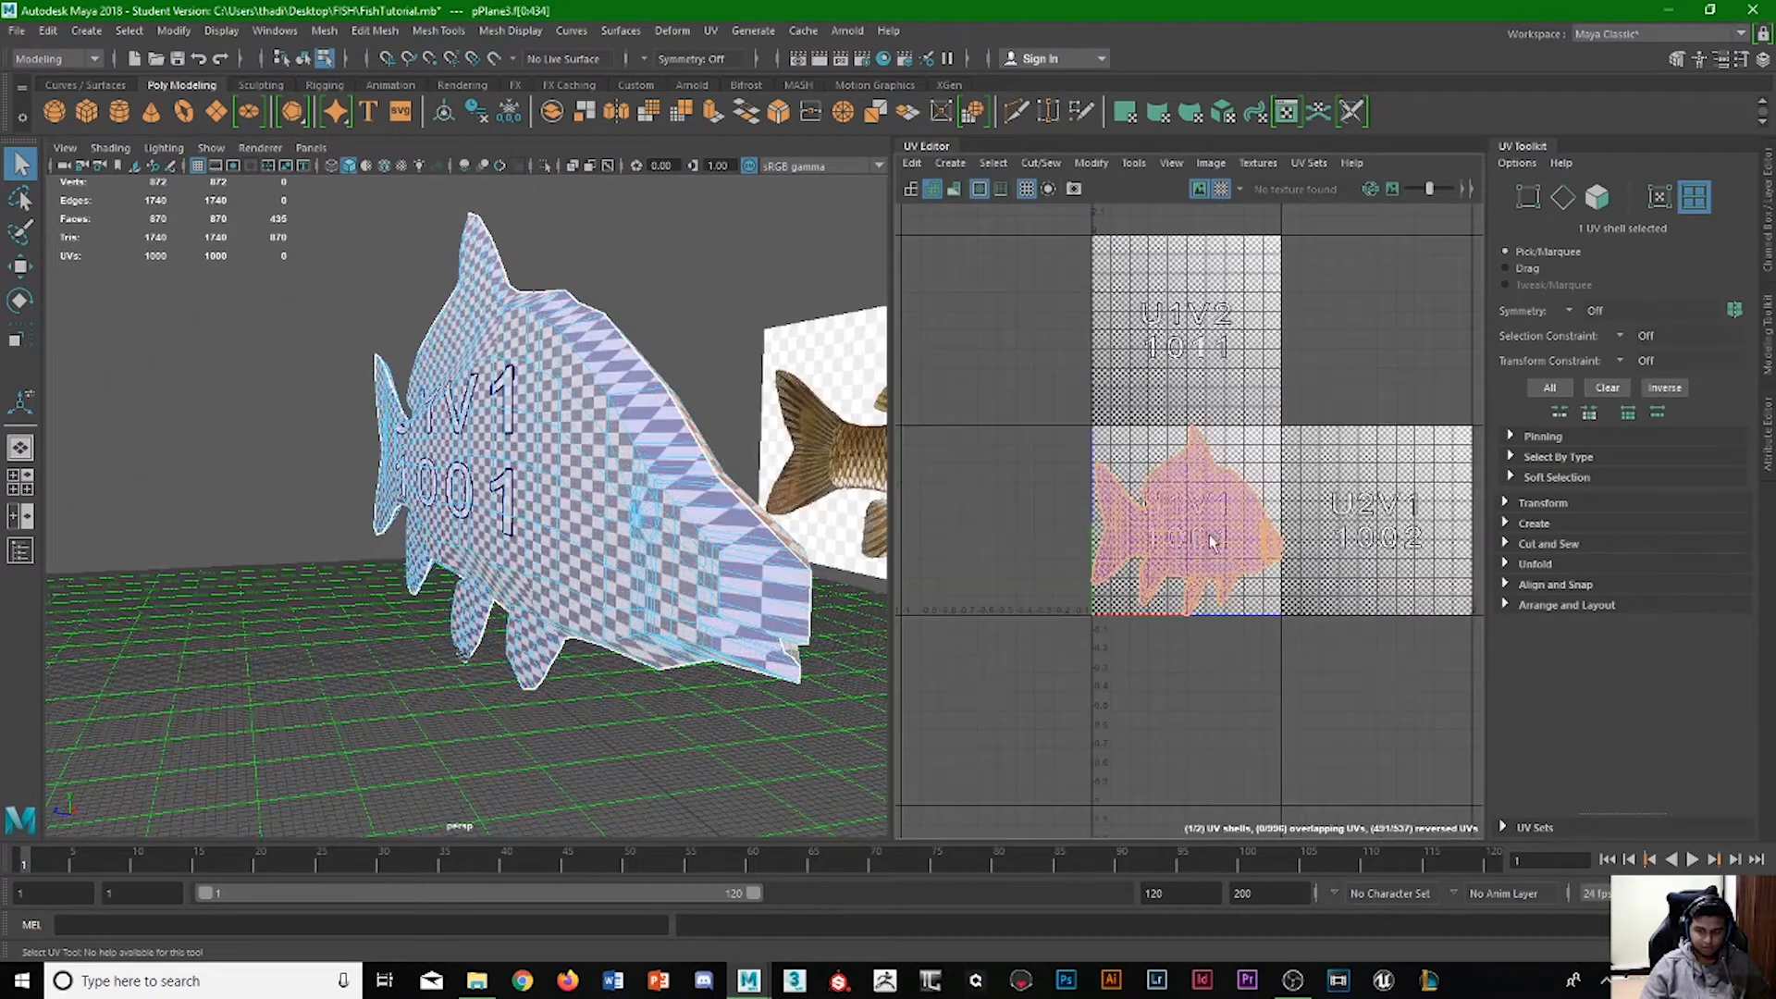
pyautogui.press('w')
pyautogui.moveTo(1189, 449); pyautogui.dragTo(1189, 651)
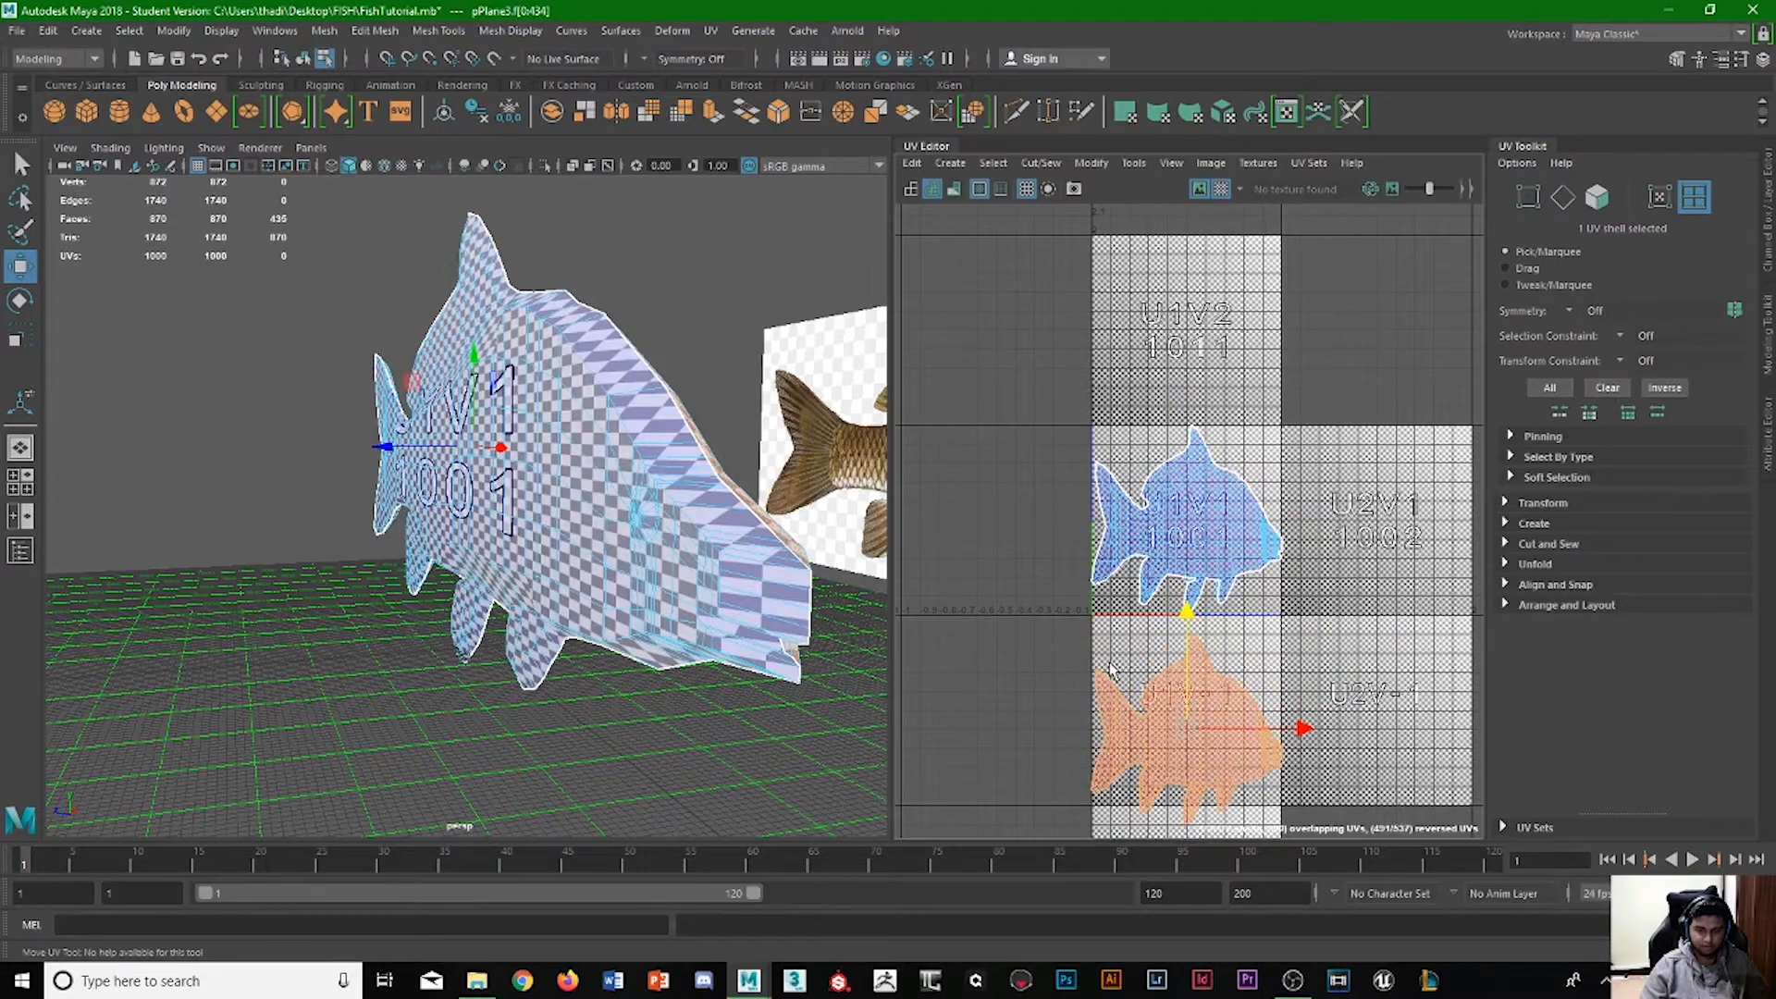
# Select each UV shell in turn and compare which side of the fish it covers.
pyautogui.moveTo(731, 603)
pyautogui.keyDown('alt'); pyautogui.mouseDown()
pyautogui.moveTo(647, 596)
pyautogui.moveTo(662, 599)
pyautogui.mouseUp(); pyautogui.keyUp('alt')
pyautogui.keyDown('alt'); pyautogui.moveTo(561, 628); pyautogui.dragTo(677, 640); pyautogui.keyUp('alt')
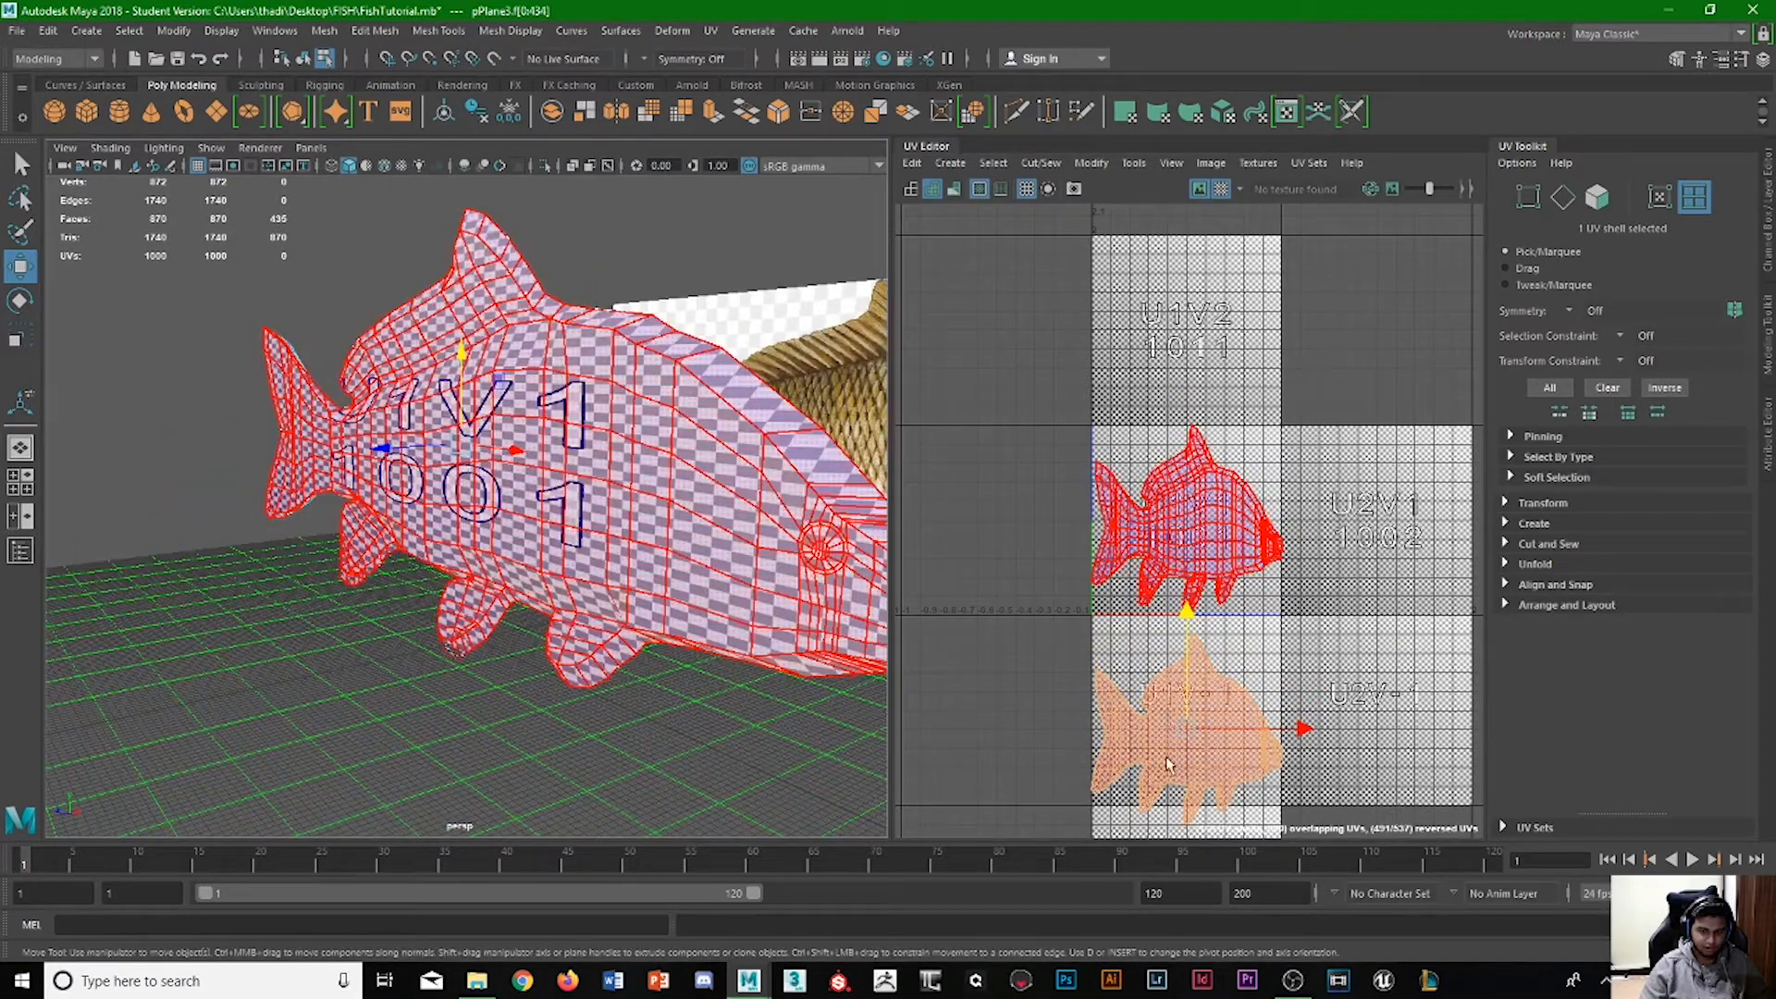
pyautogui.click(1226, 552)
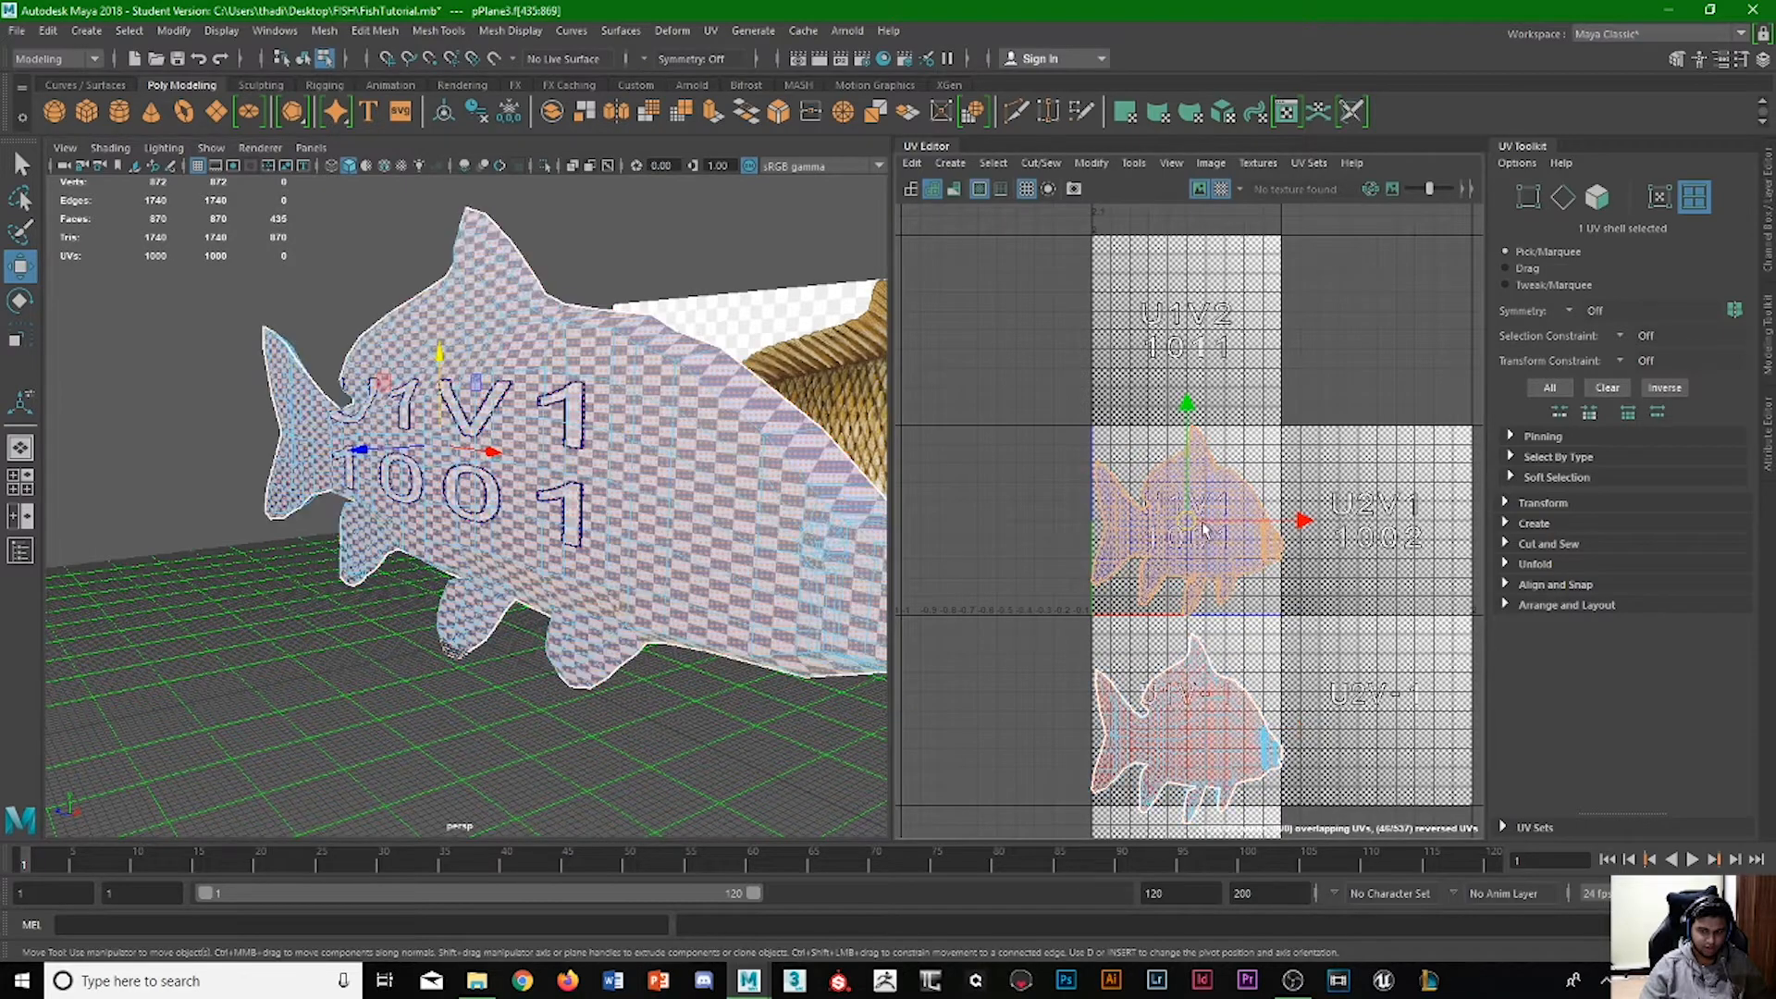
pyautogui.moveTo(610, 435)
pyautogui.keyDown('alt'); pyautogui.mouseDown()
pyautogui.moveTo(503, 429)
pyautogui.moveTo(529, 470)
pyautogui.moveTo(685, 481)
pyautogui.moveTo(617, 483)
pyautogui.mouseUp(); pyautogui.keyUp('alt')
pyautogui.keyDown('alt'); pyautogui.moveTo(642, 547); pyautogui.dragTo(871, 547); pyautogui.keyUp('alt')
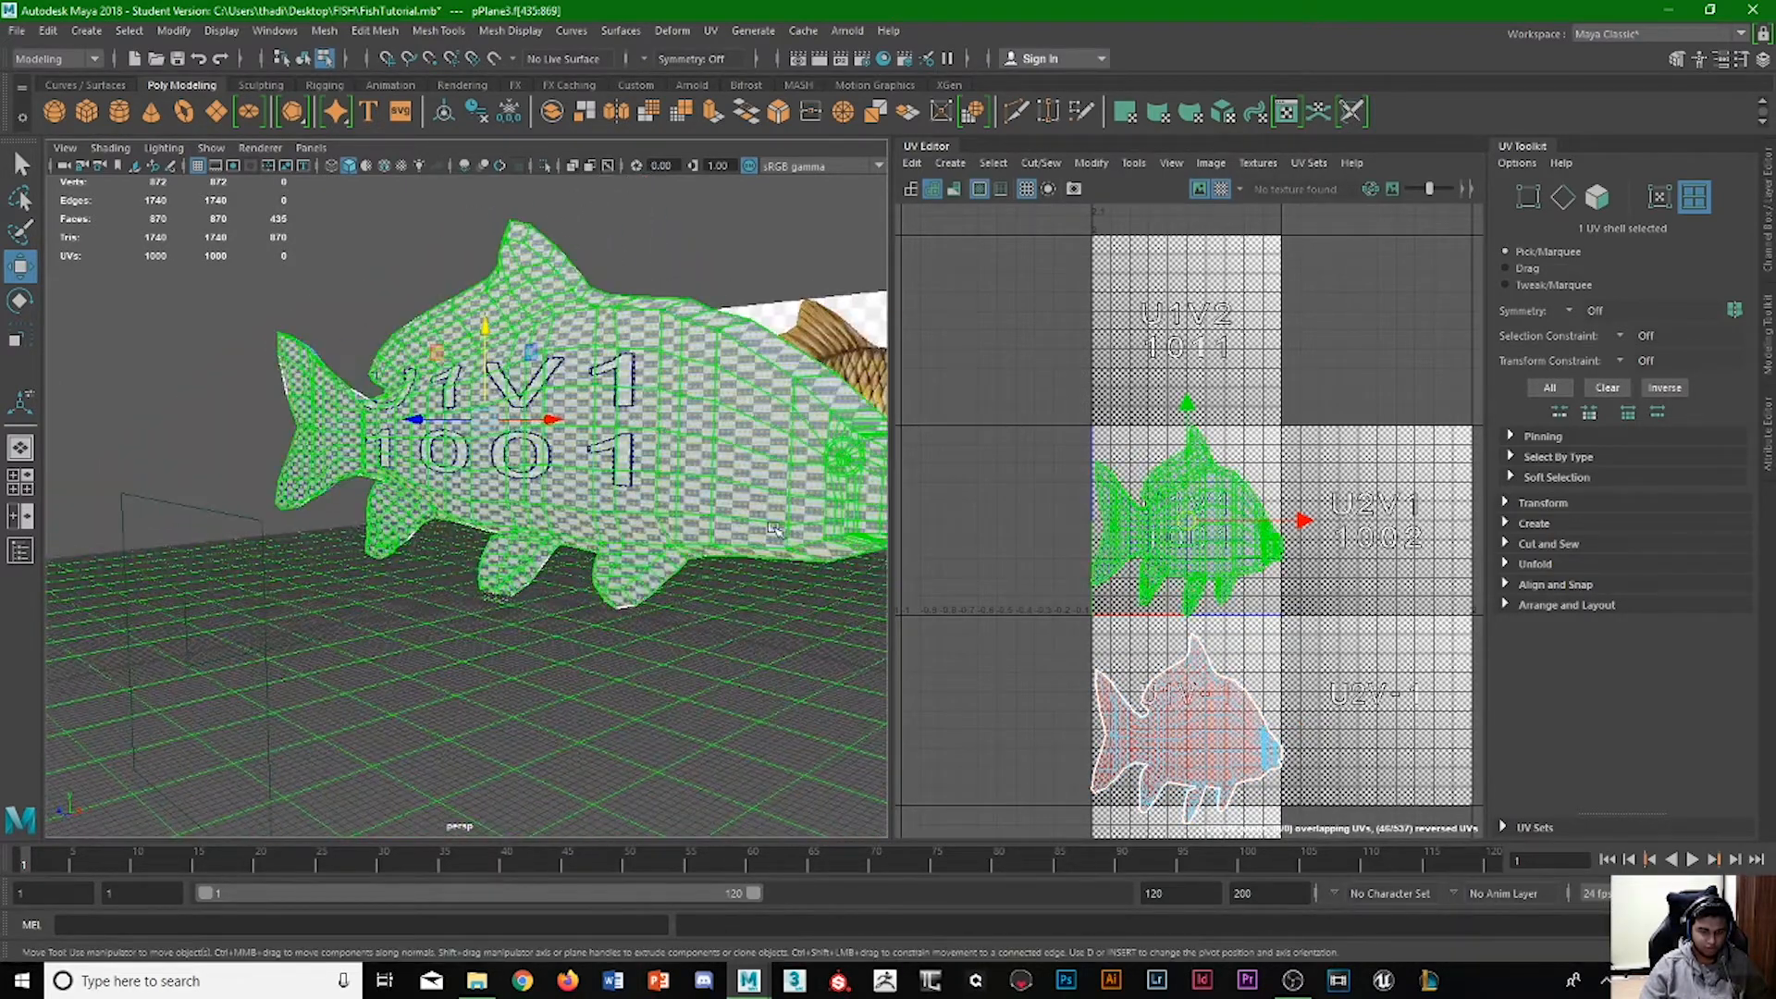
pyautogui.click(1203, 730)
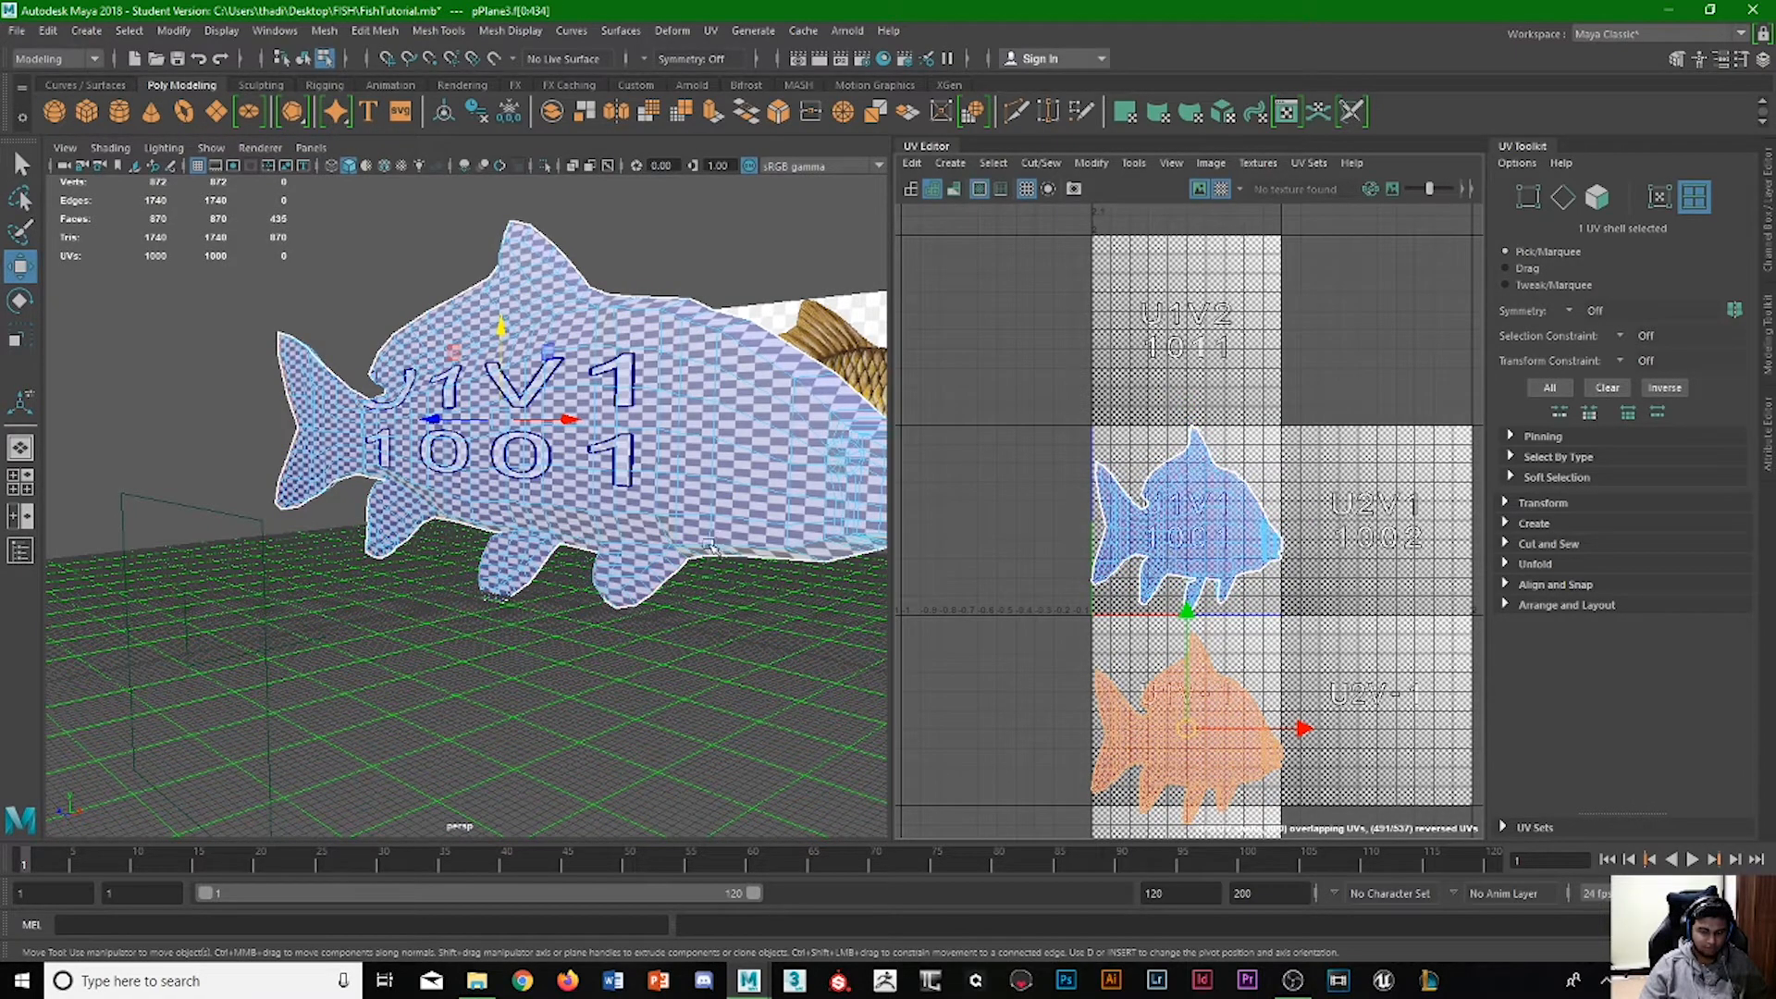
# Examine the checker squares and characters on the fish's side up close for horizontal stretching.
pyautogui.keyDown('alt'); pyautogui.moveTo(658, 514); pyautogui.dragTo(536, 555, button='middle'); pyautogui.keyUp('alt')
pyautogui.keyDown('alt'); pyautogui.moveTo(518, 554); pyautogui.dragTo(606, 532); pyautogui.keyUp('alt')
pyautogui.scroll(2, 310, 395)
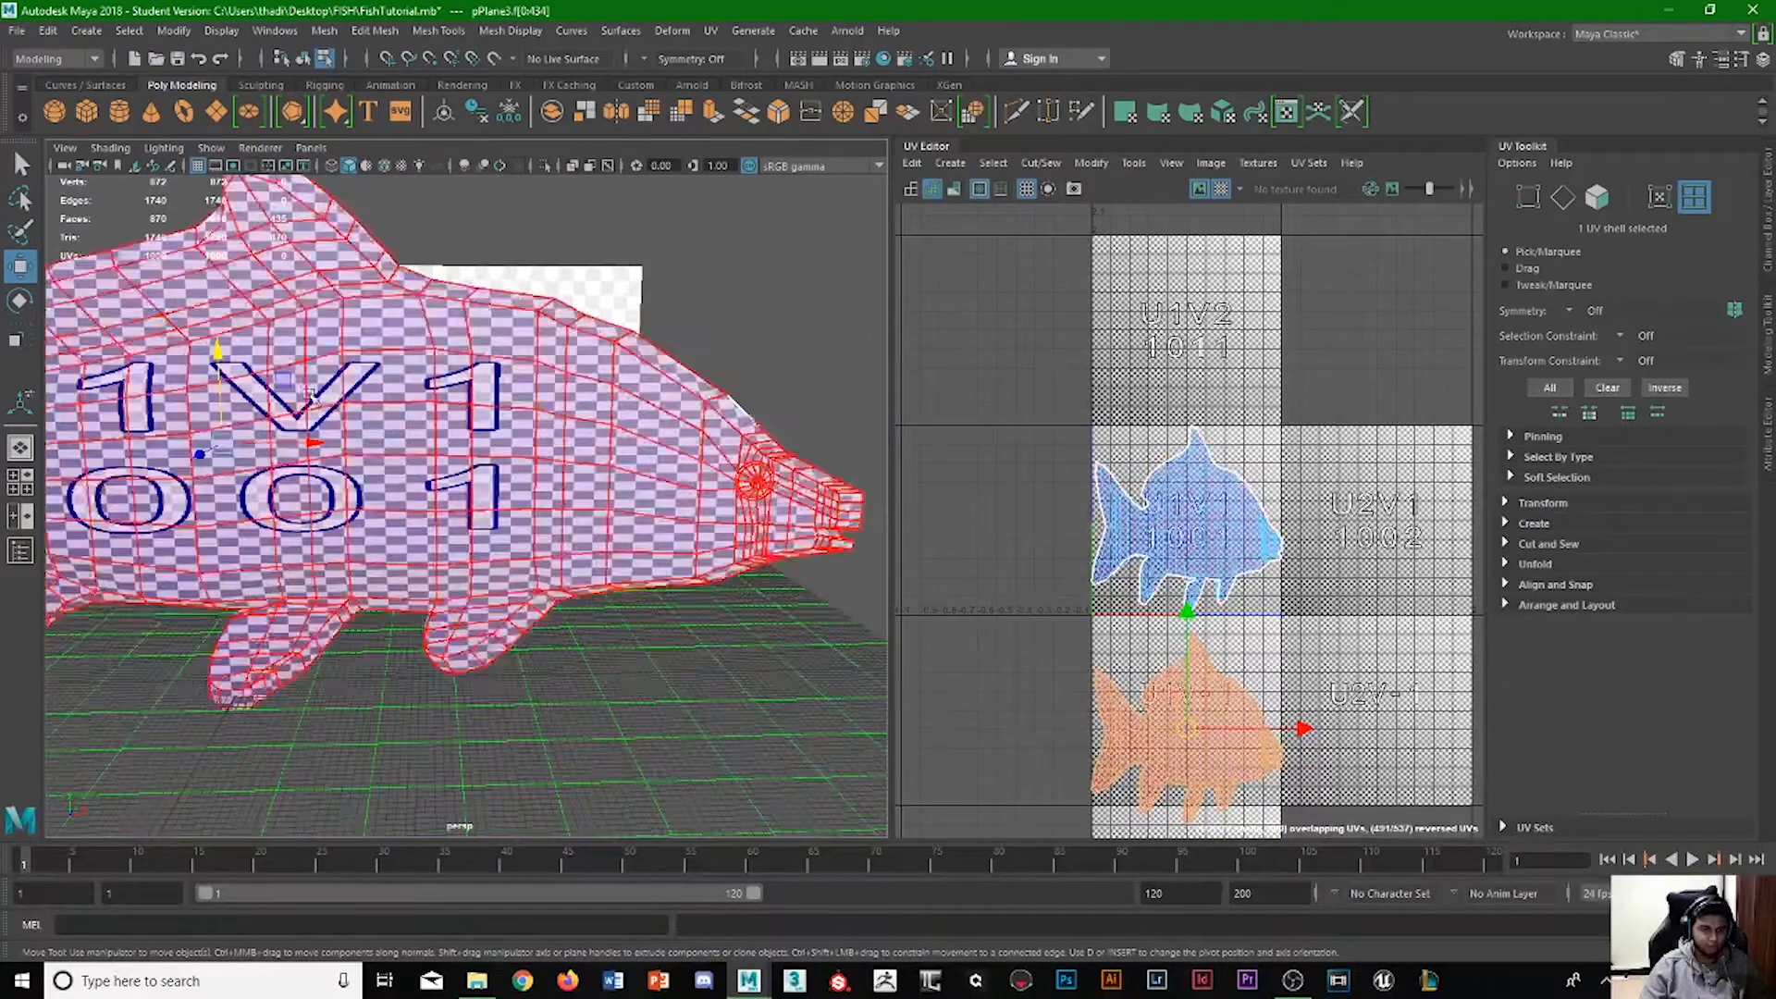
pyautogui.scroll(5, 311, 398)
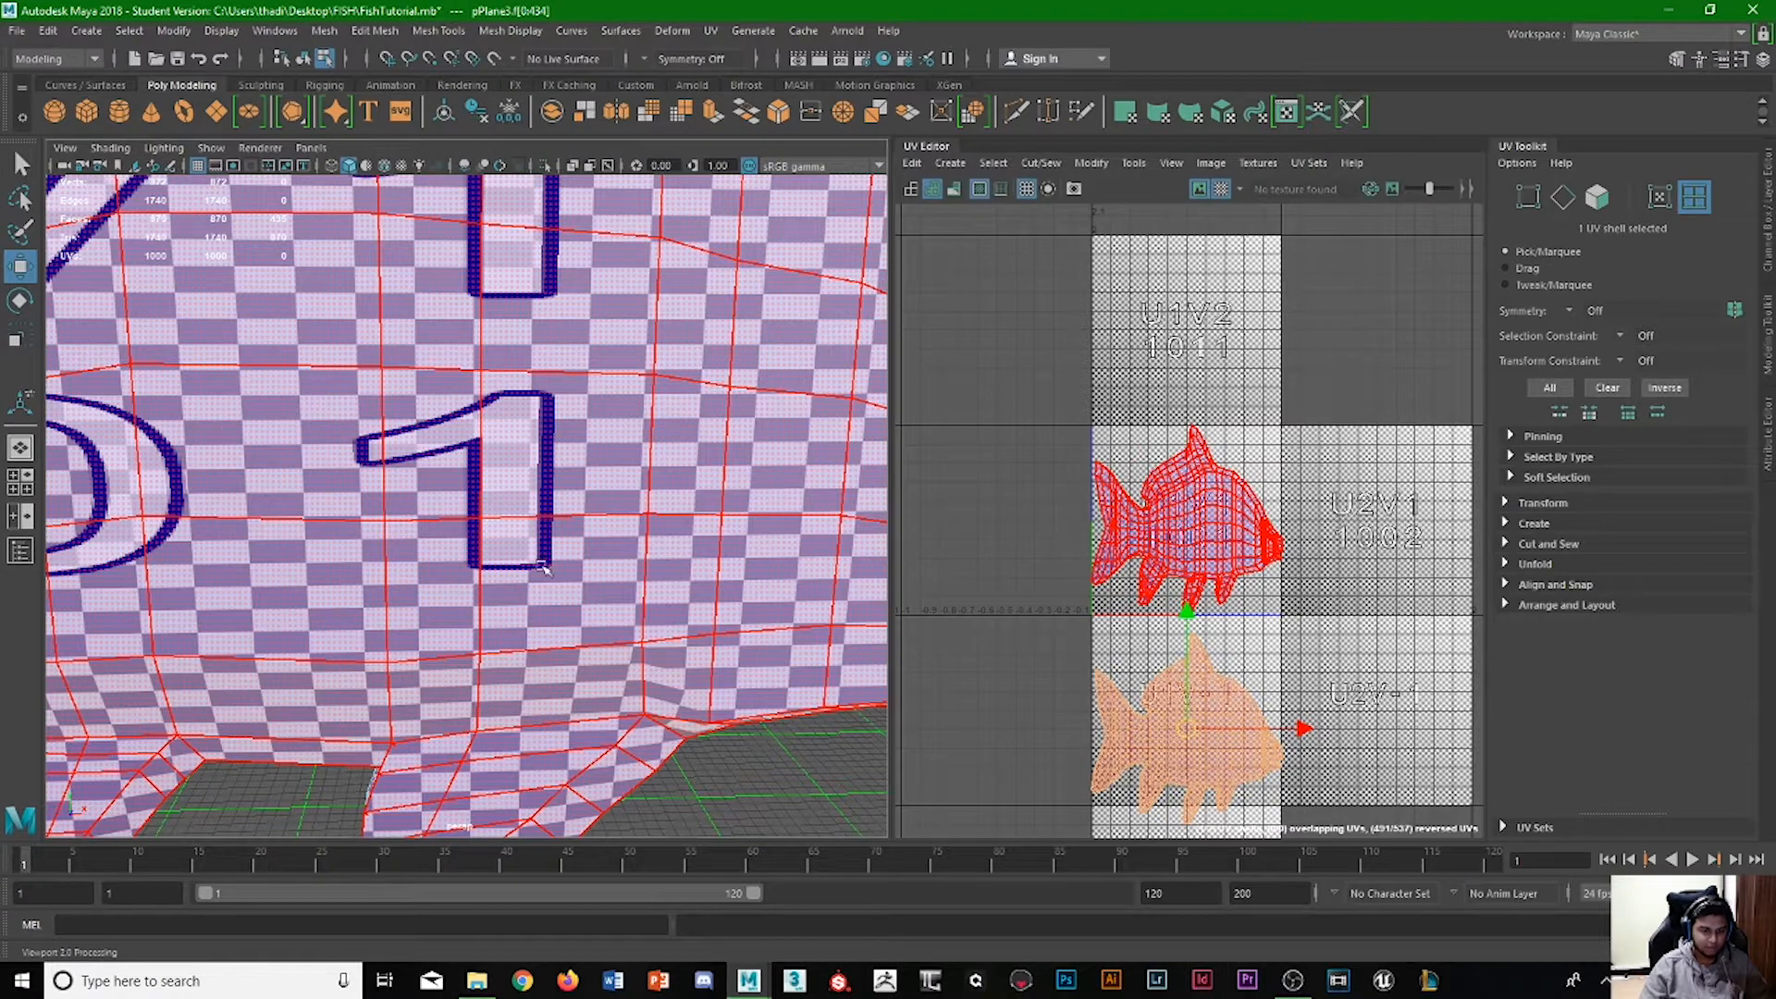
pyautogui.scroll(-3, 544, 567)
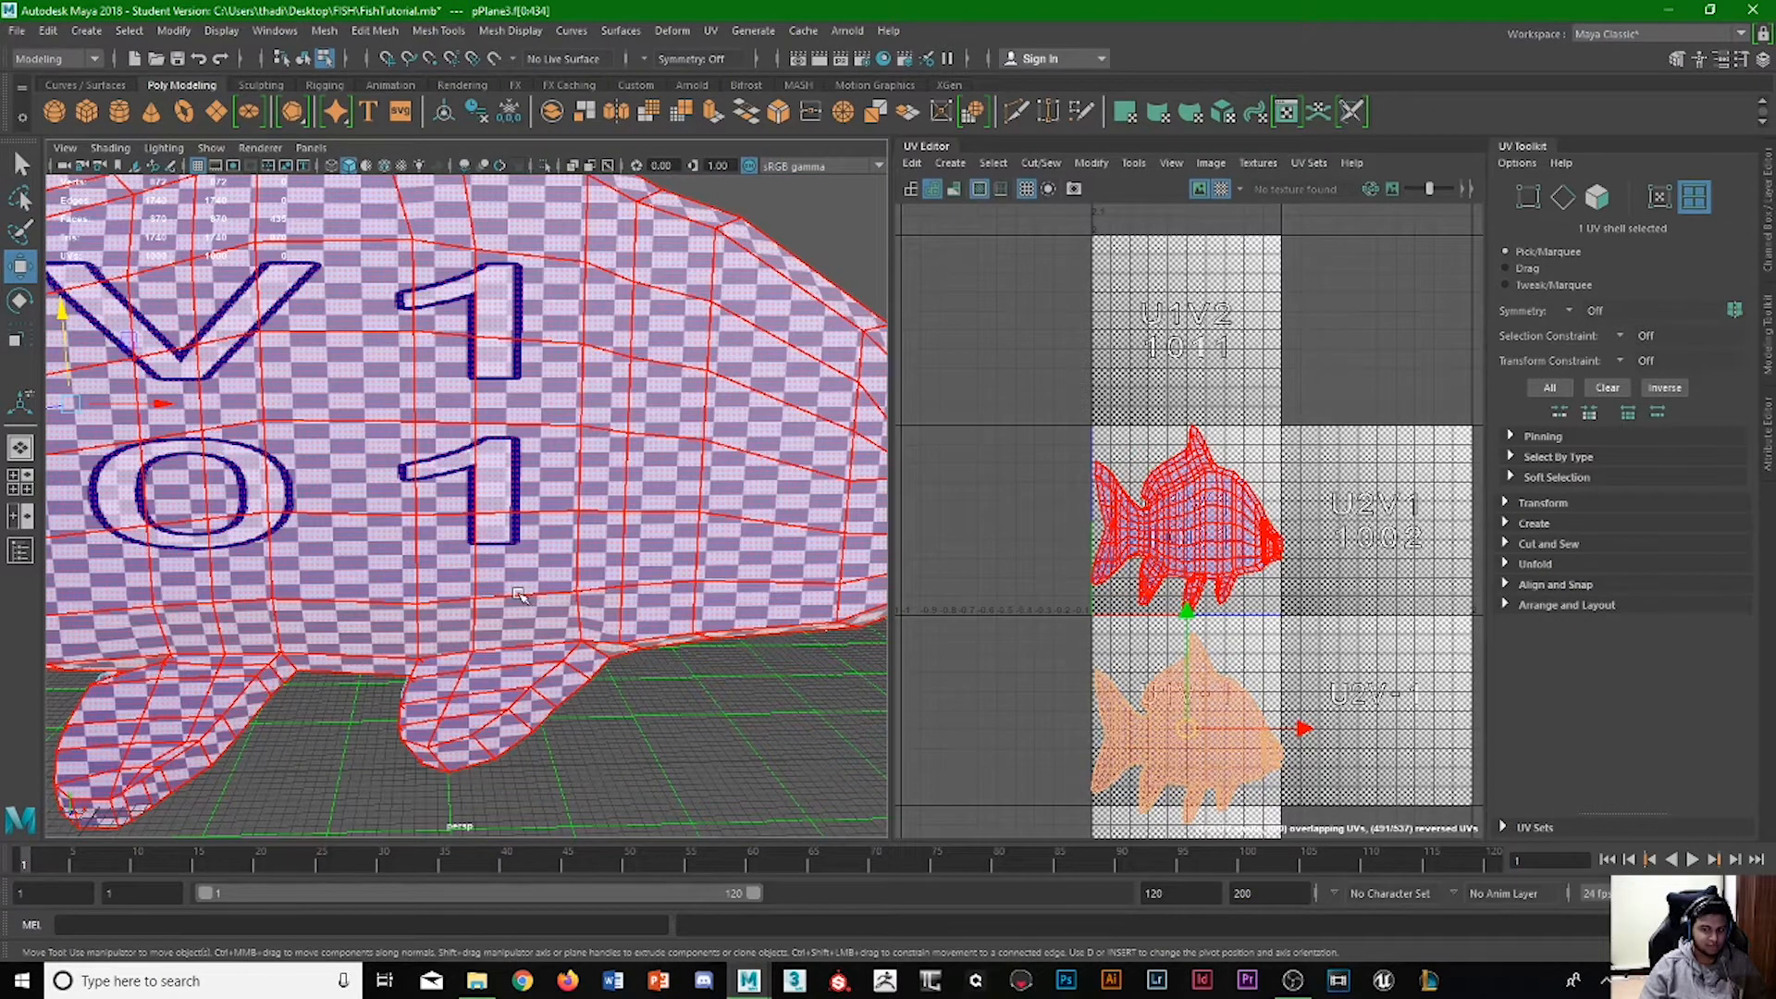
# Try to scale the fish UV shells wider along U to even out the stretched checker squares.
pyautogui.click(1350, 805)
pyautogui.press('r')
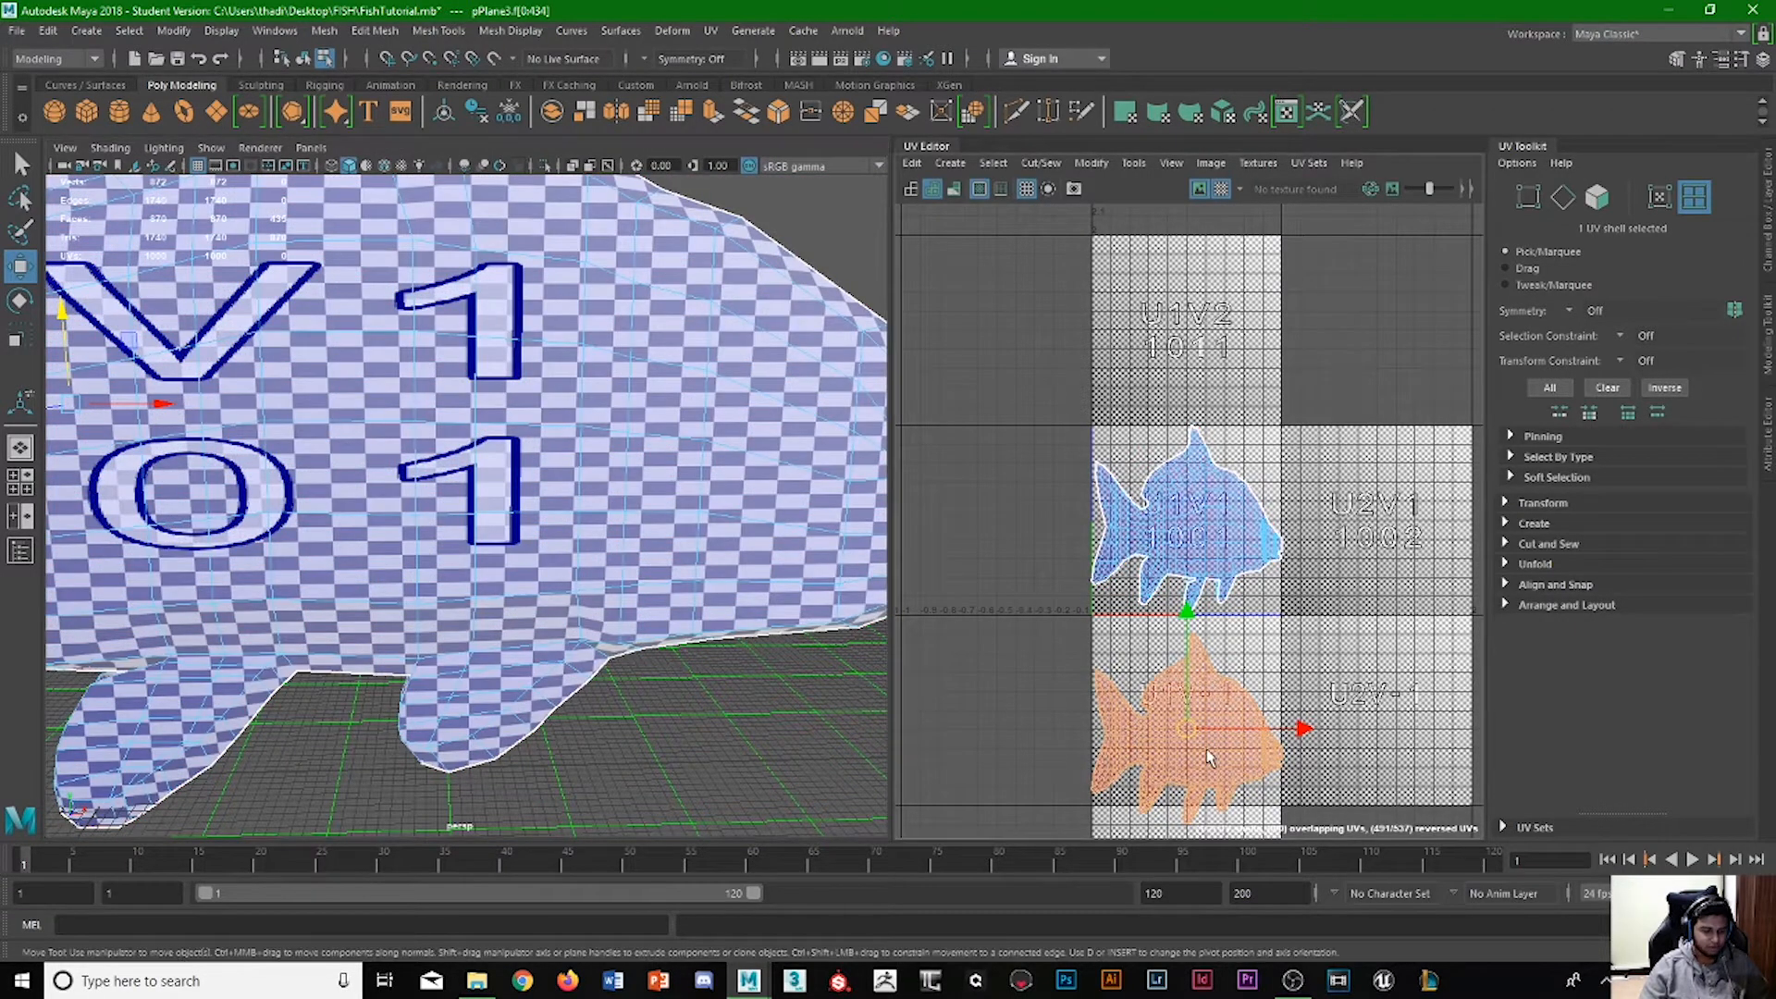
pyautogui.moveTo(1298, 729); pyautogui.dragTo(1358, 730)
pyautogui.hotkey('ctrl', 'z')
pyautogui.click(1215, 547)
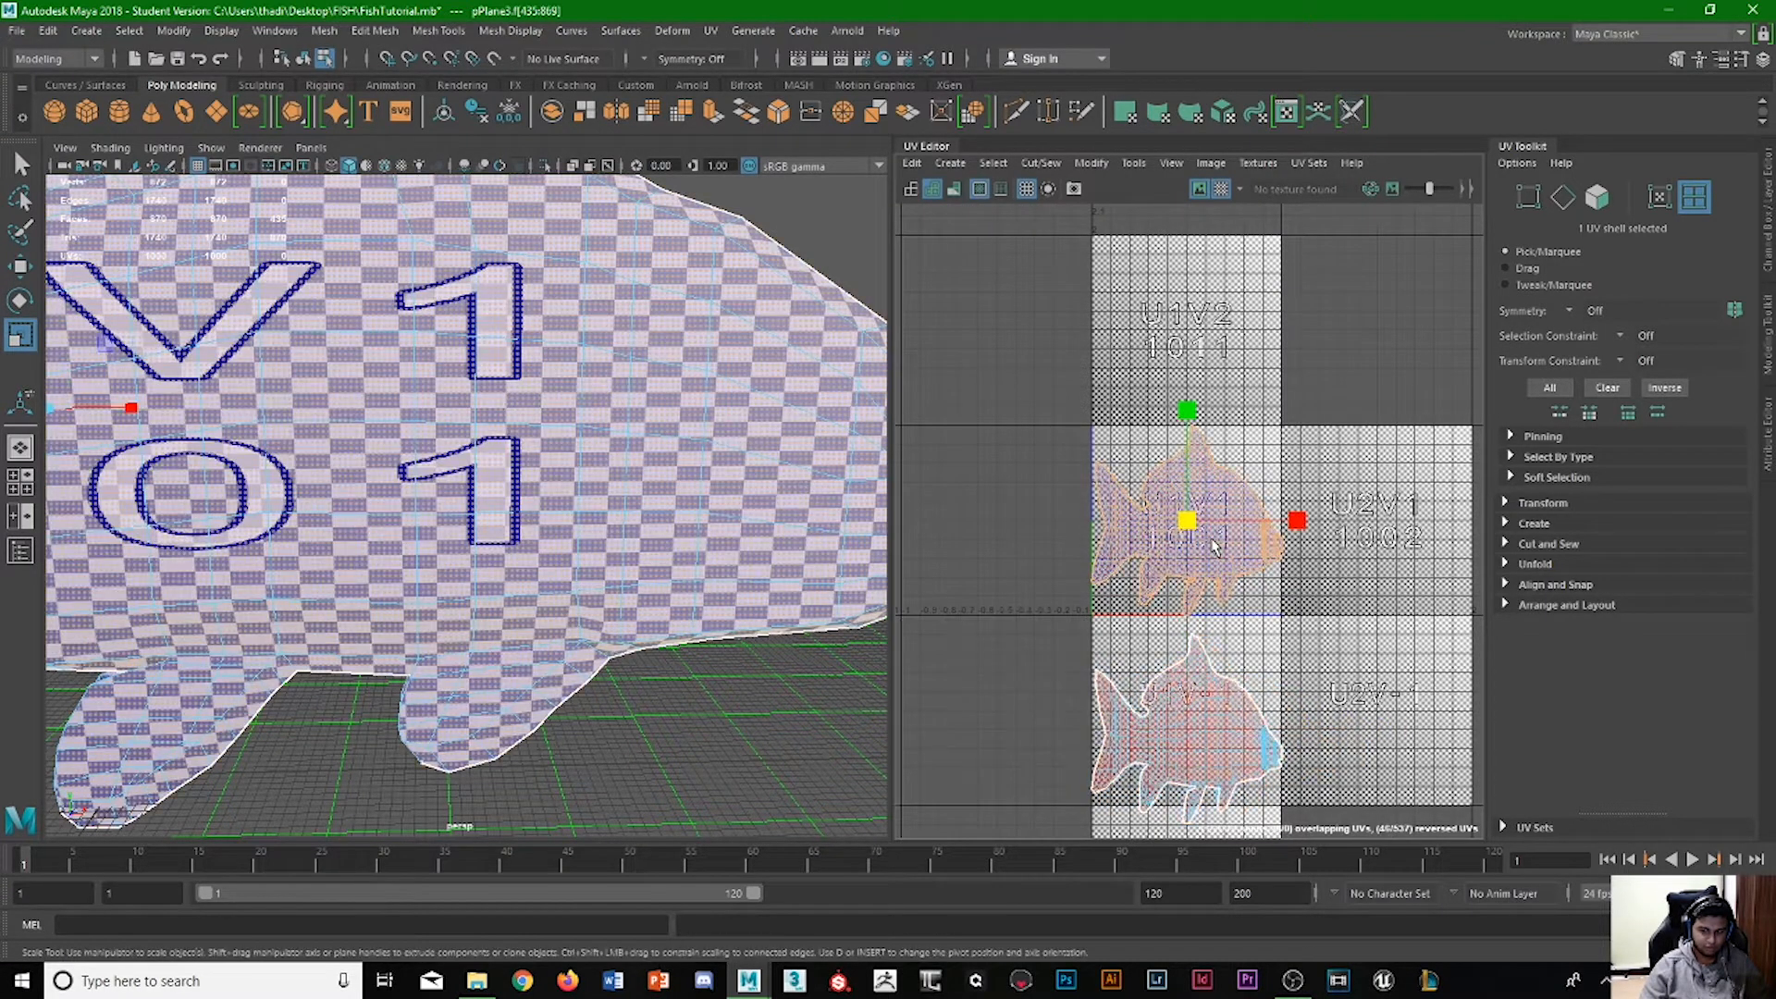
pyautogui.moveTo(1298, 523); pyautogui.dragTo(1422, 529)
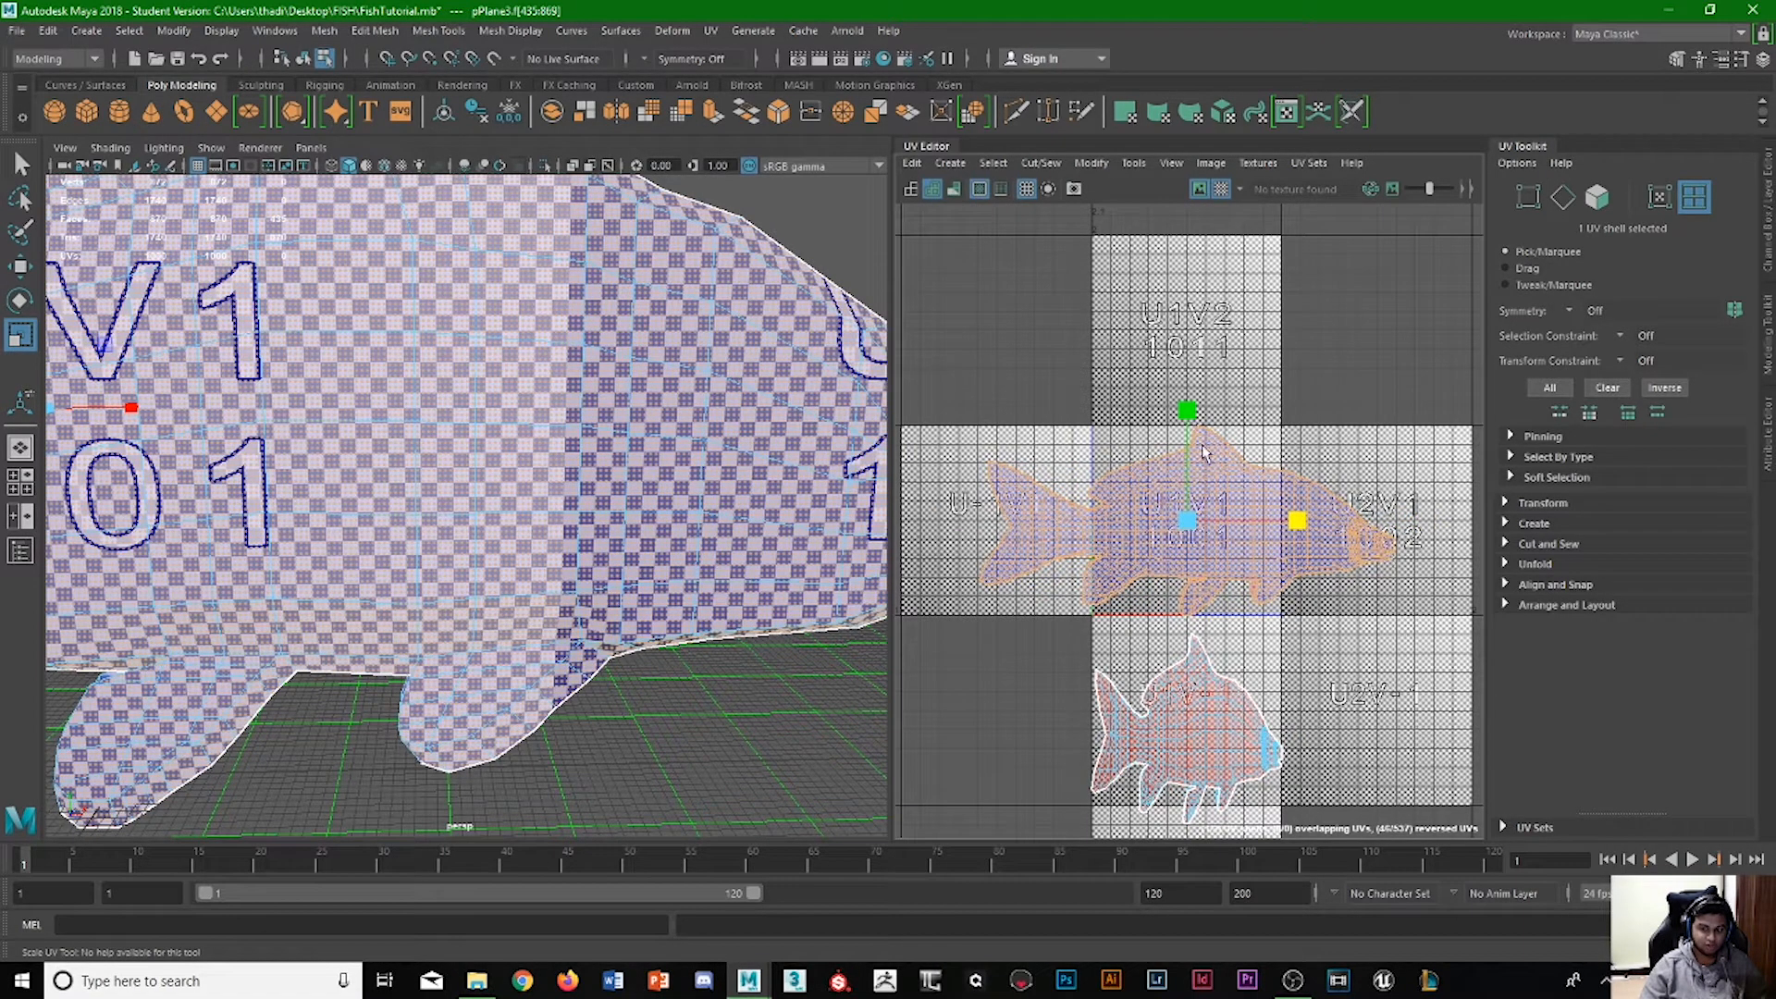
pyautogui.hotkey('ctrl', 'z')
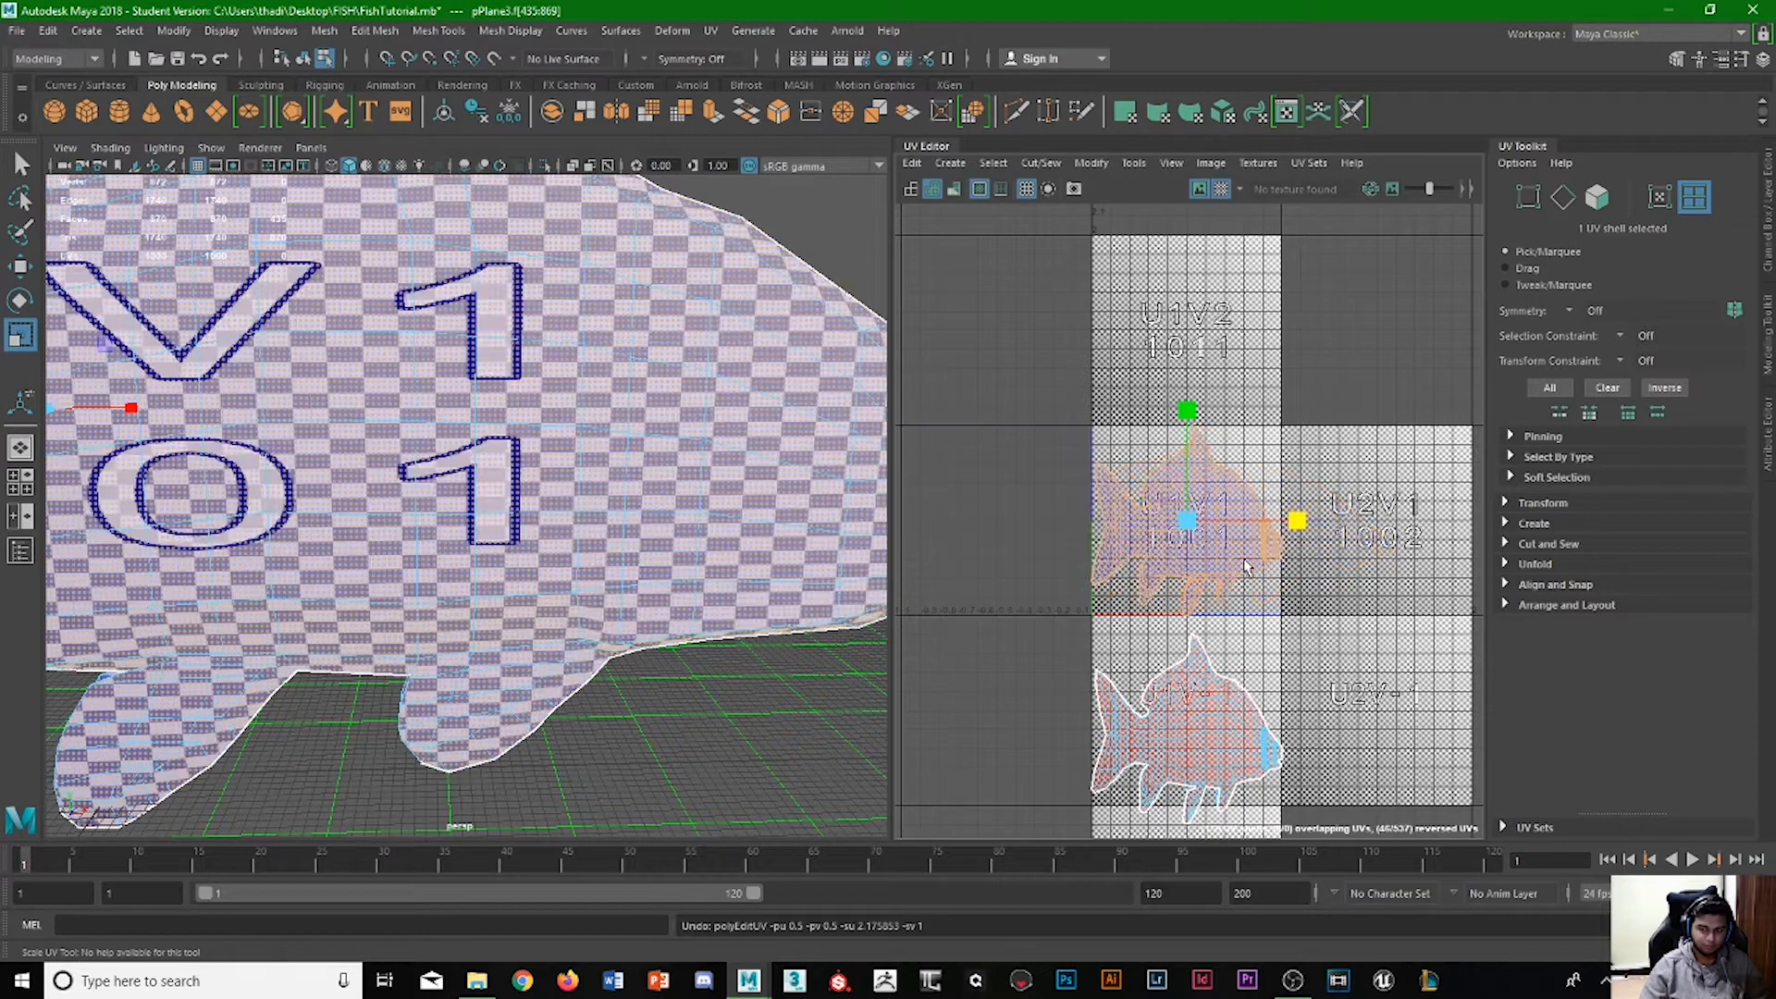
# Unfold the upper UV shell and check its checker pattern along the side of the fish.
pyautogui.keyDown('shift'); pyautogui.moveTo(1200, 554); pyautogui.dragTo(1029, 426, button='right'); pyautogui.keyUp('shift')
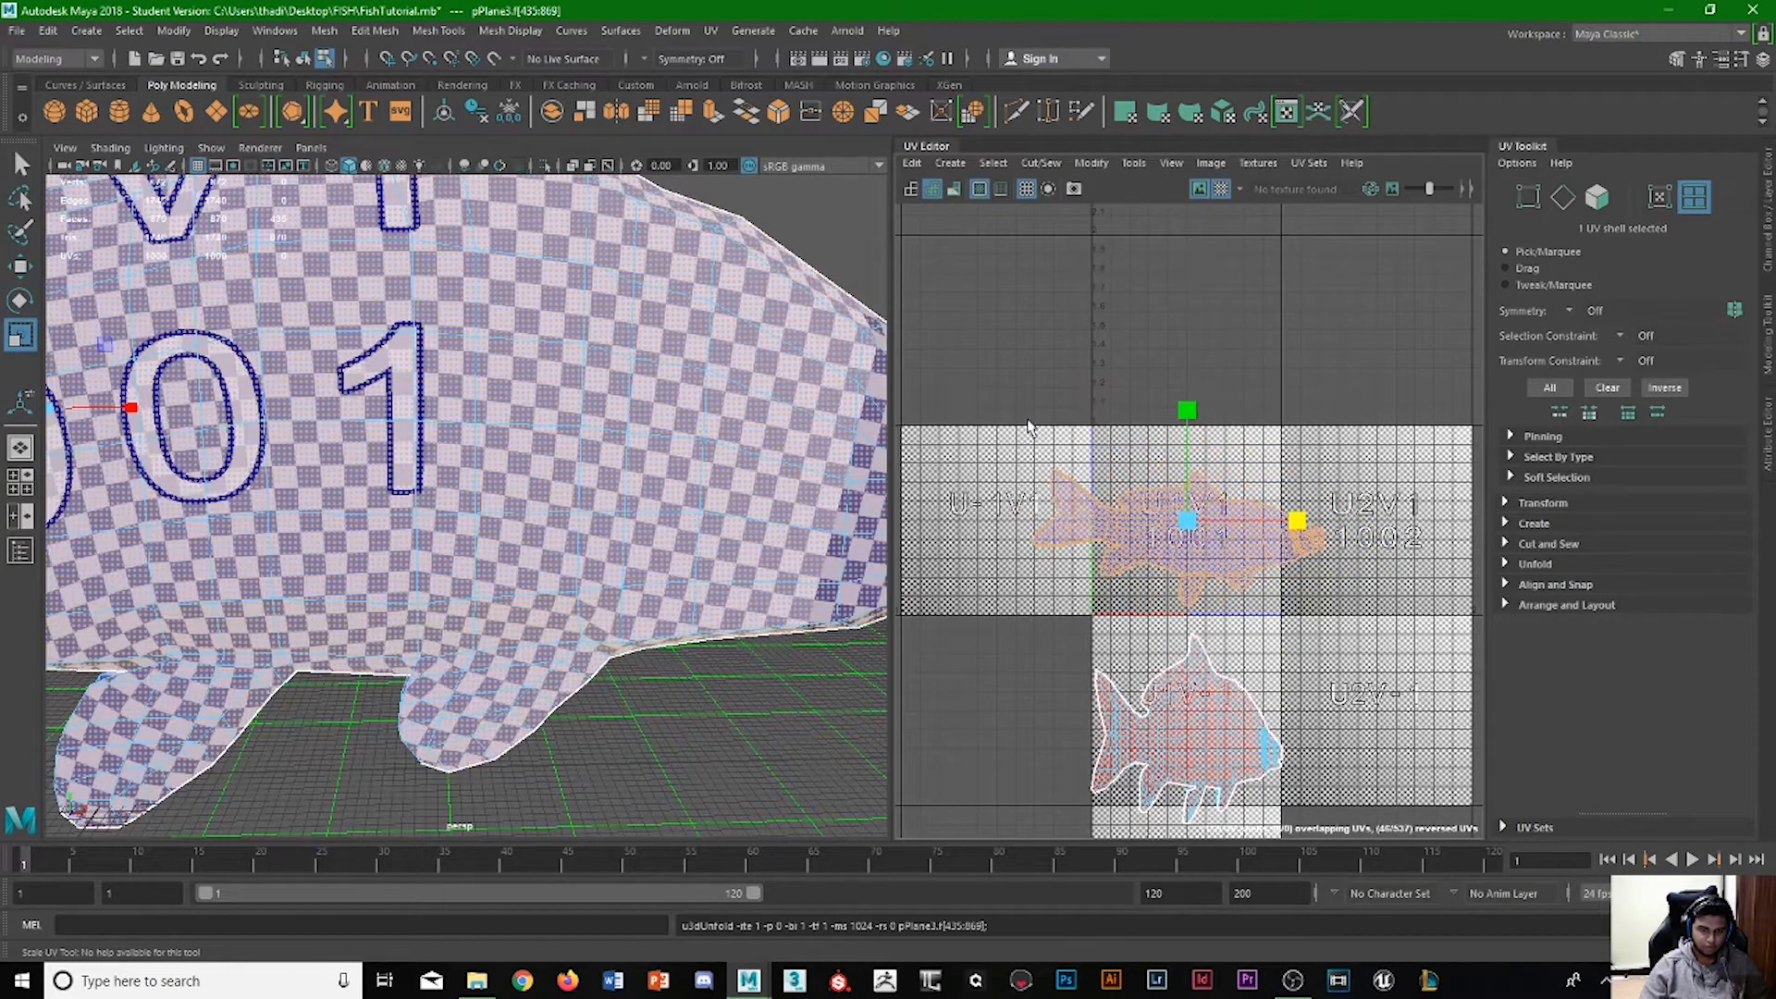
pyautogui.scroll(-2, 525, 629)
pyautogui.keyDown('alt'); pyautogui.moveTo(541, 629); pyautogui.dragTo(543, 453, button='right'); pyautogui.keyUp('alt')
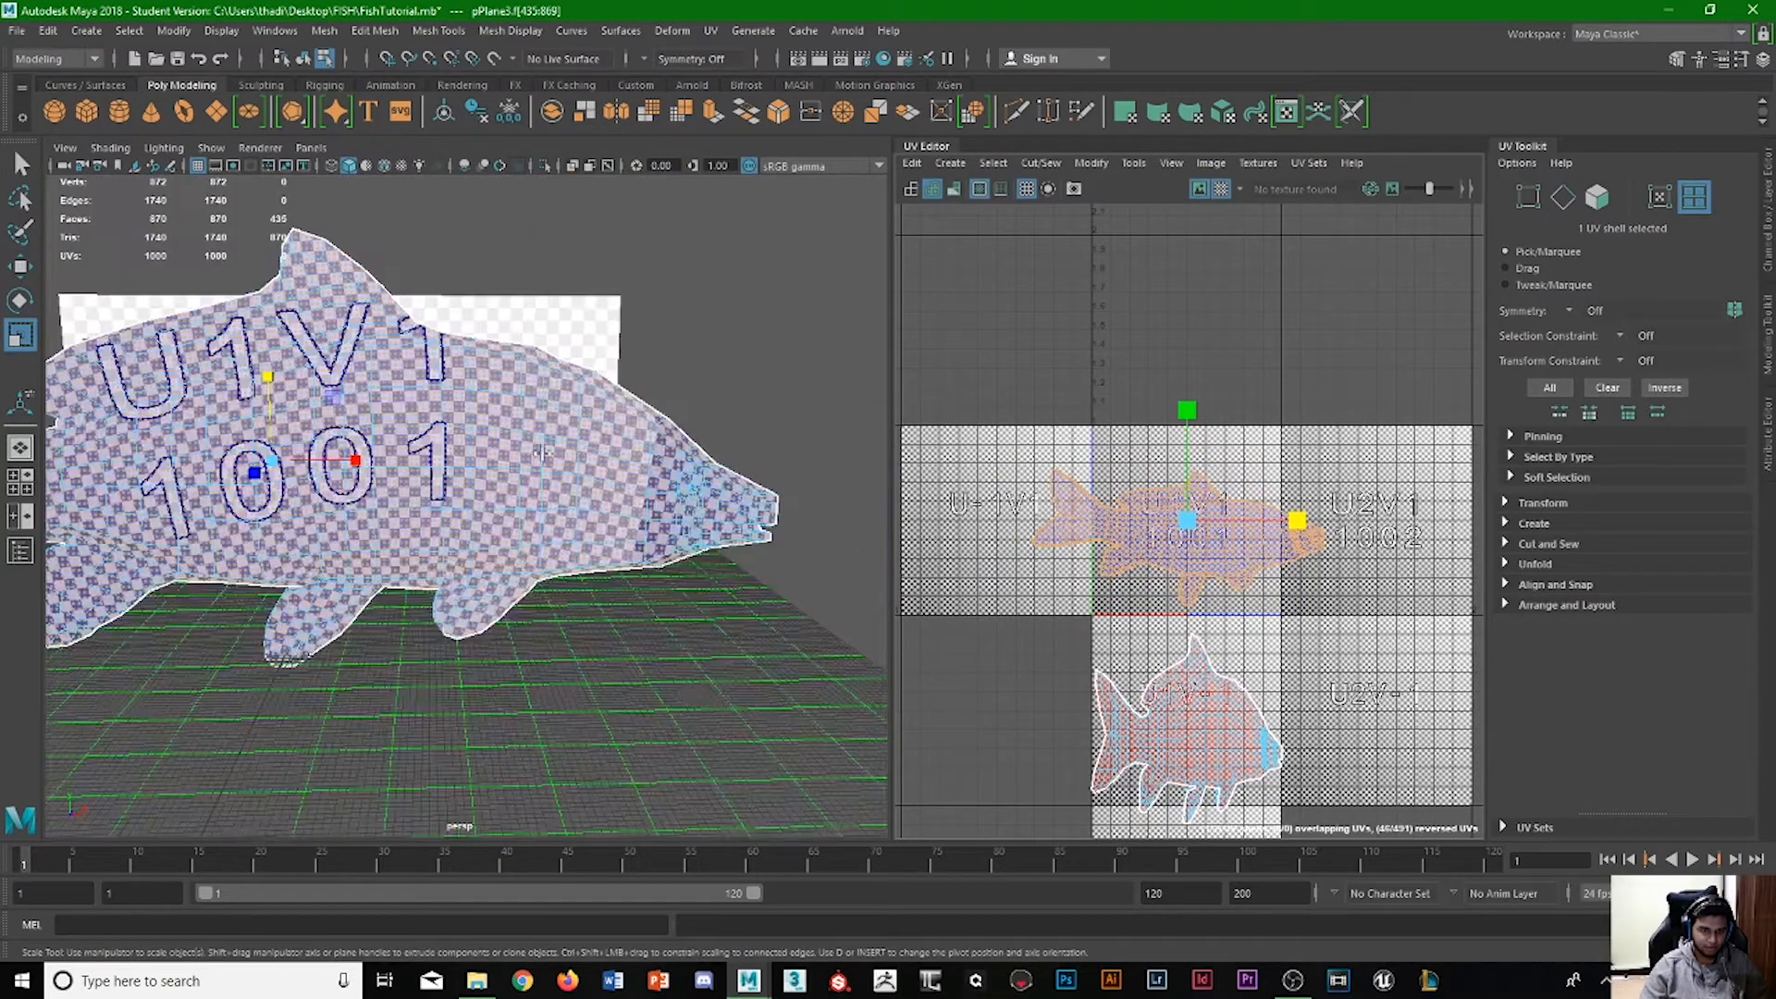
pyautogui.moveTo(541, 451)
pyautogui.keyDown('alt'); pyautogui.mouseDown()
pyautogui.moveTo(504, 453)
pyautogui.moveTo(639, 455)
pyautogui.moveTo(523, 454)
pyautogui.moveTo(542, 453)
pyautogui.mouseUp(); pyautogui.keyUp('alt')
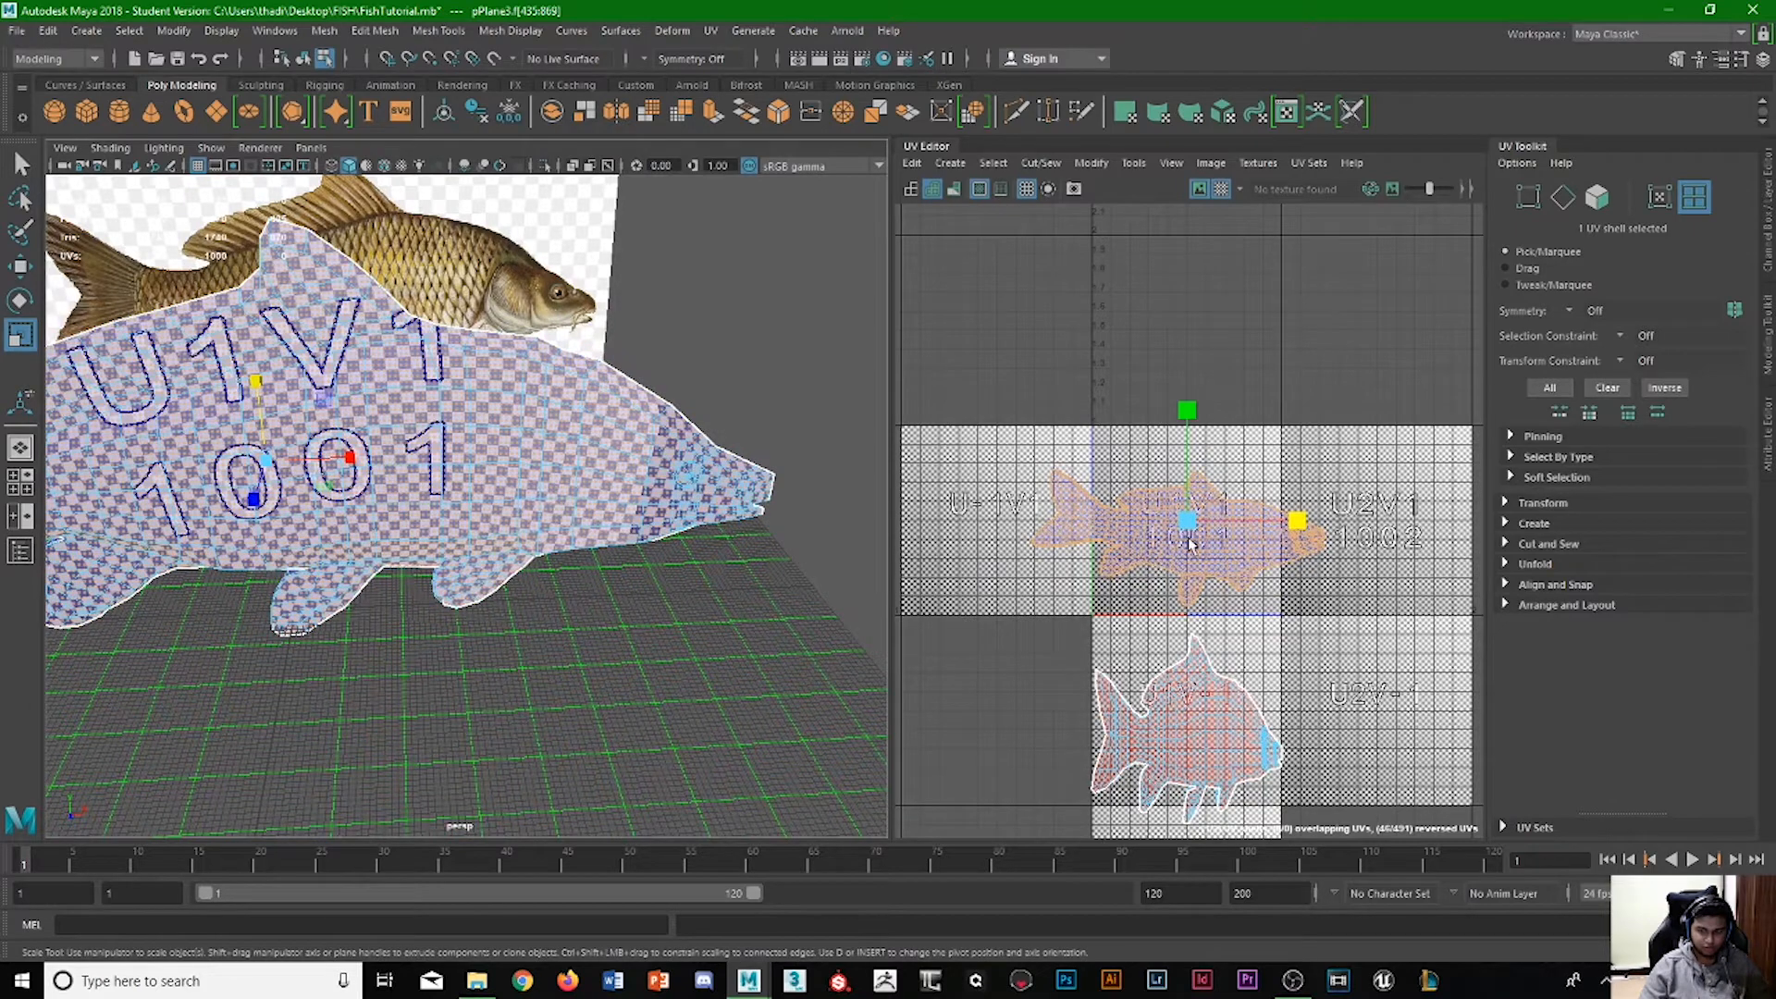
# Try to rotate the unfolded upper UV shell.
pyautogui.press('w')
pyautogui.press('e')
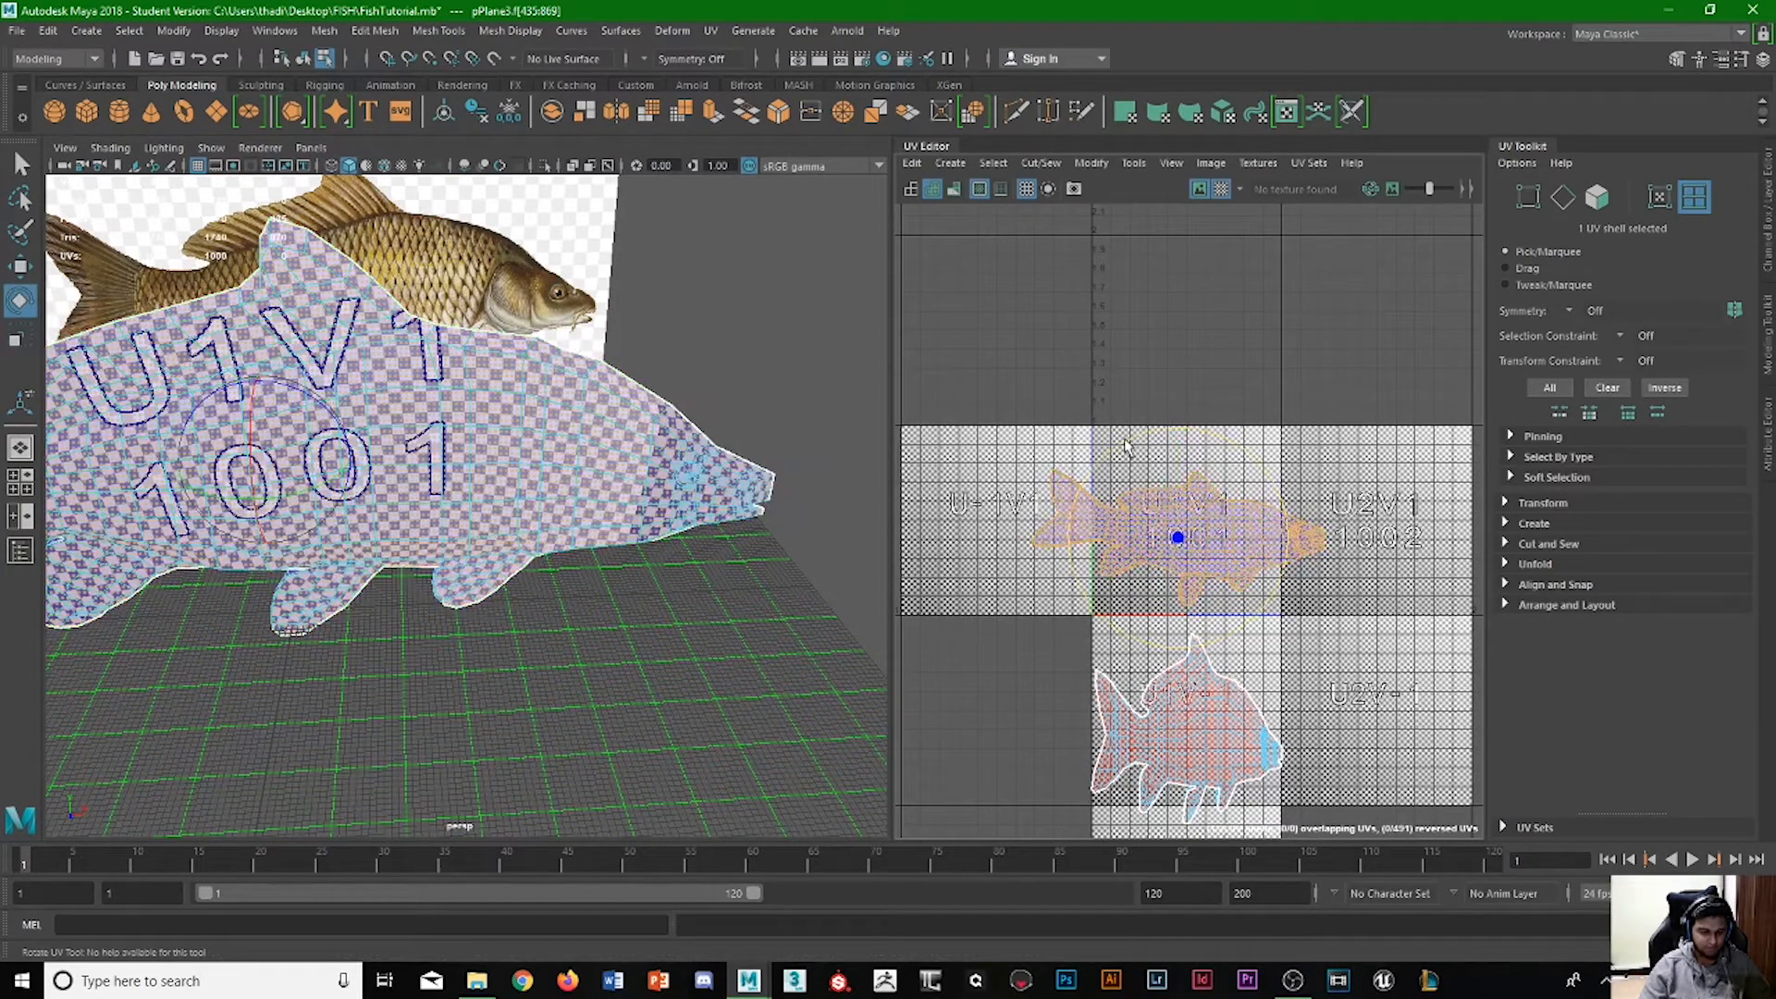
pyautogui.moveTo(1124, 447); pyautogui.dragTo(1075, 446)
pyautogui.hotkey('ctrl', 'z')
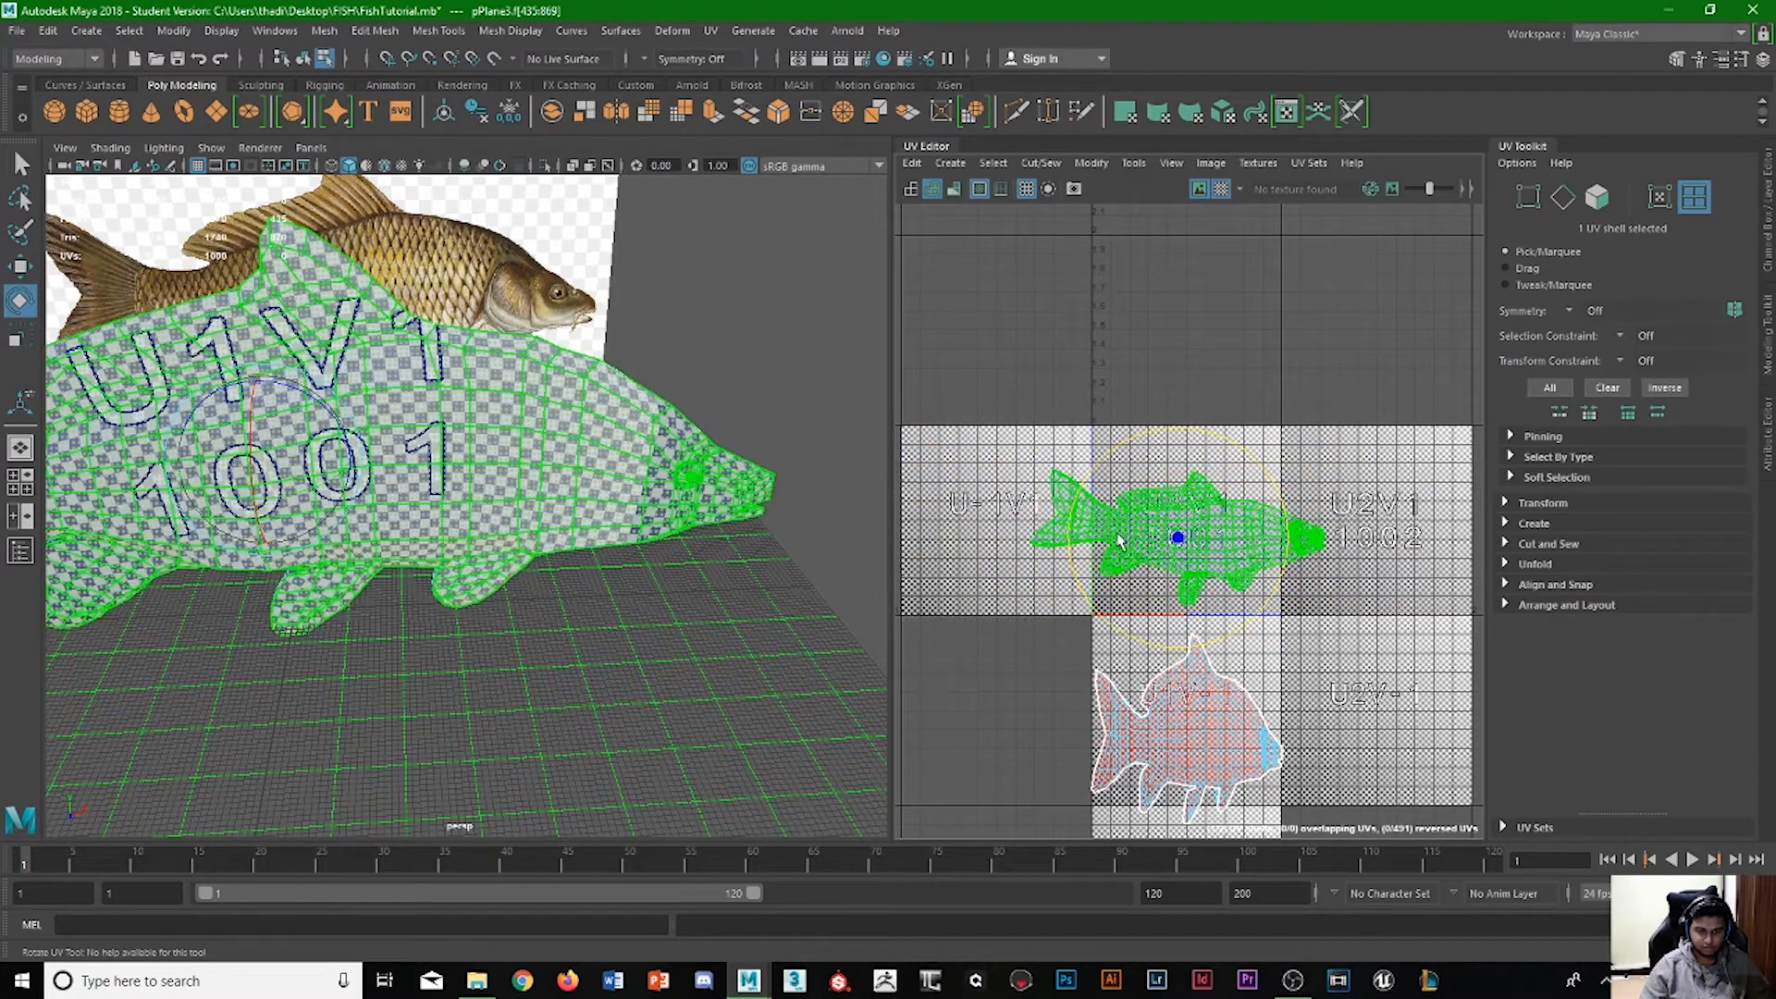
# Unfold the lower UV shell and rotate it so the fish lies horizontally with its dorsal fin up.
pyautogui.click(1201, 748)
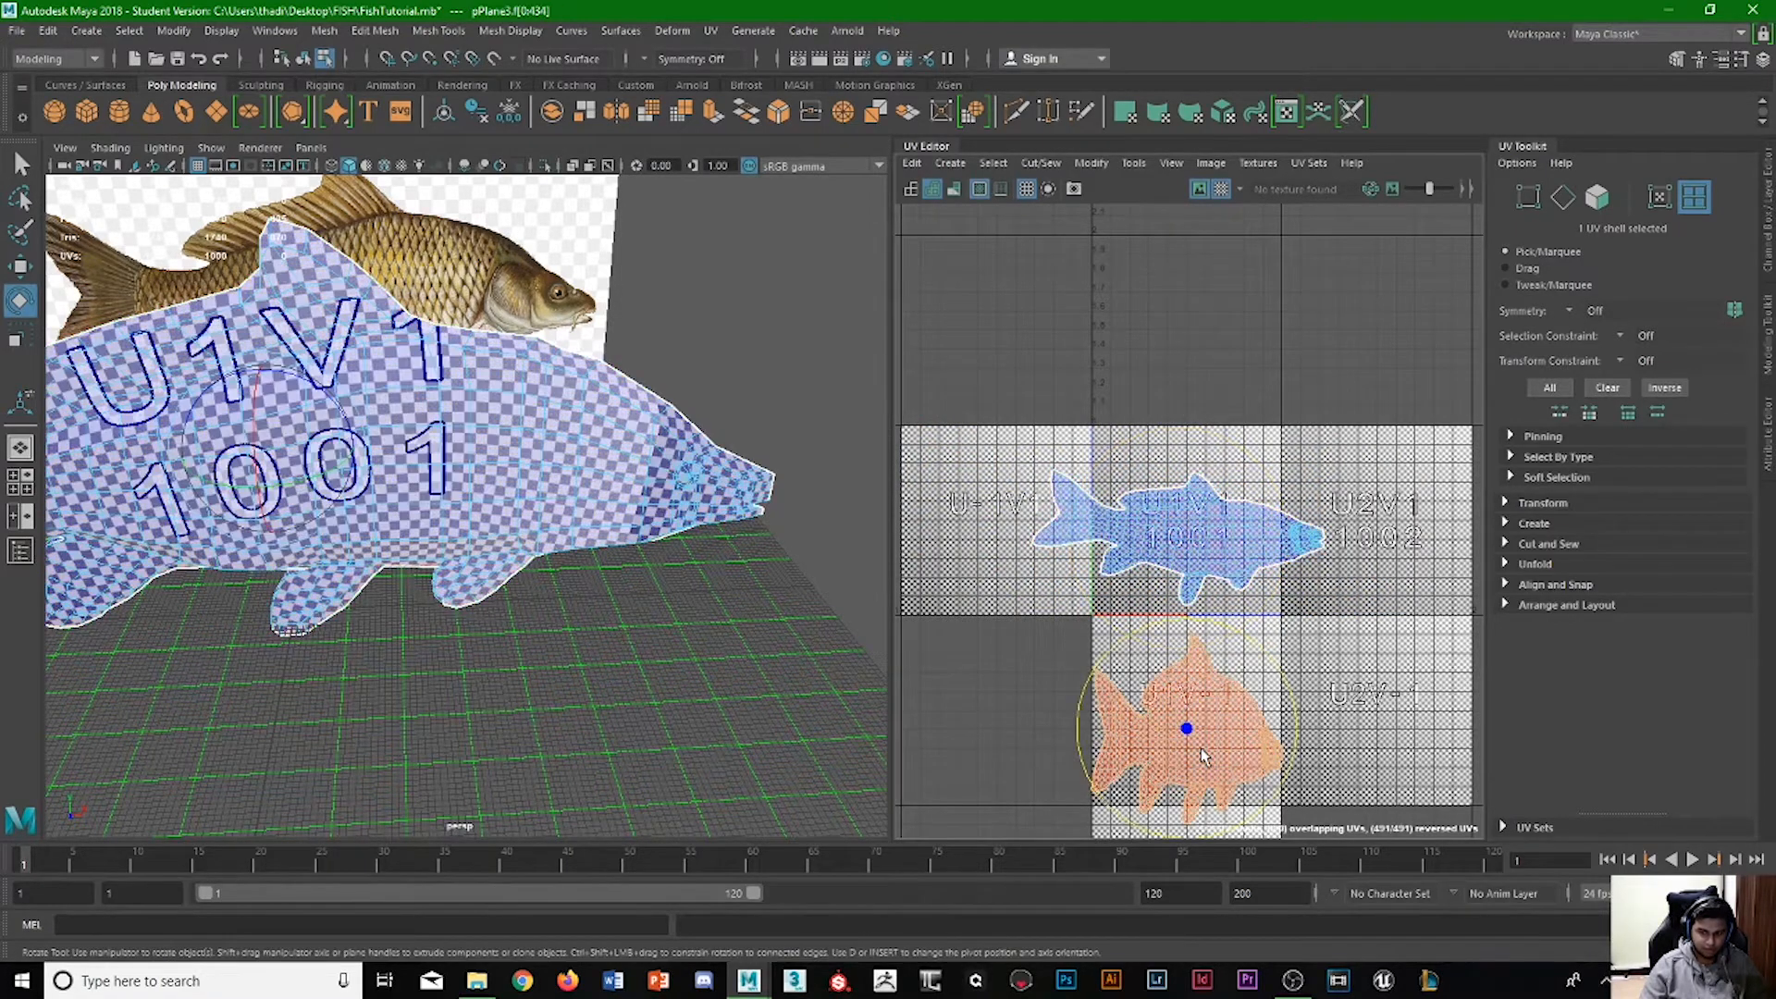
pyautogui.keyDown('shift'); pyautogui.rightClick(1206, 740); pyautogui.keyUp('shift')
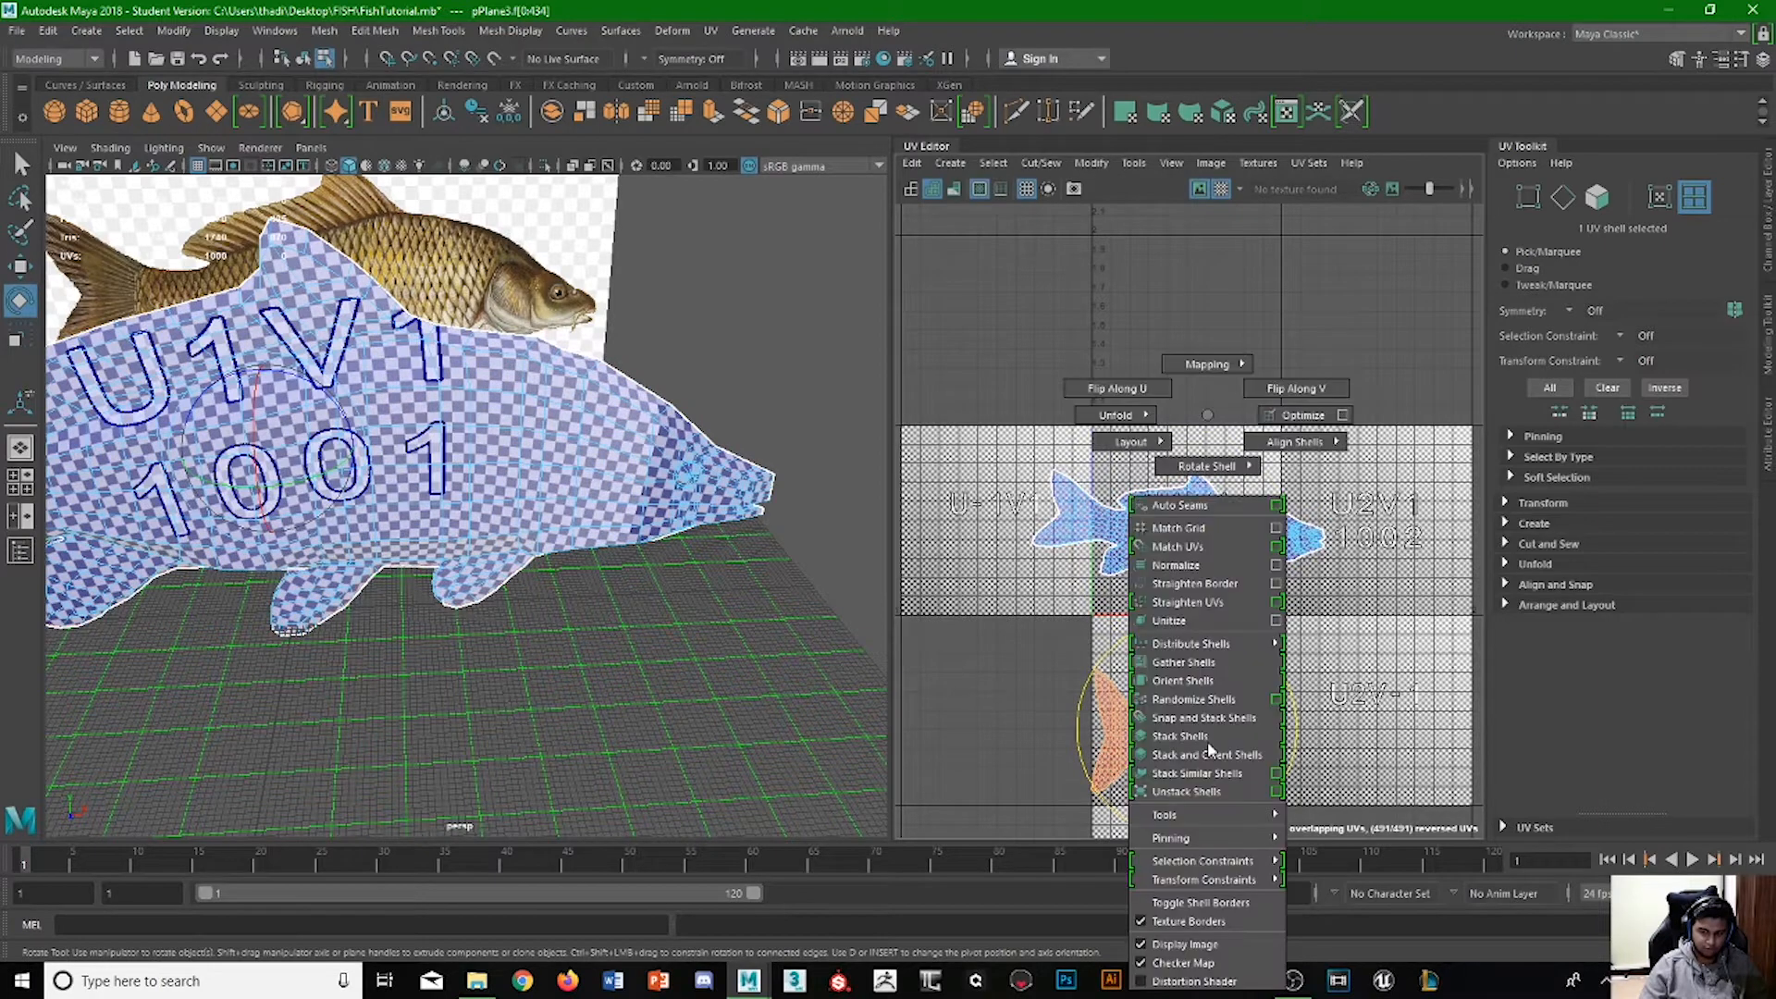
pyautogui.click(1116, 414)
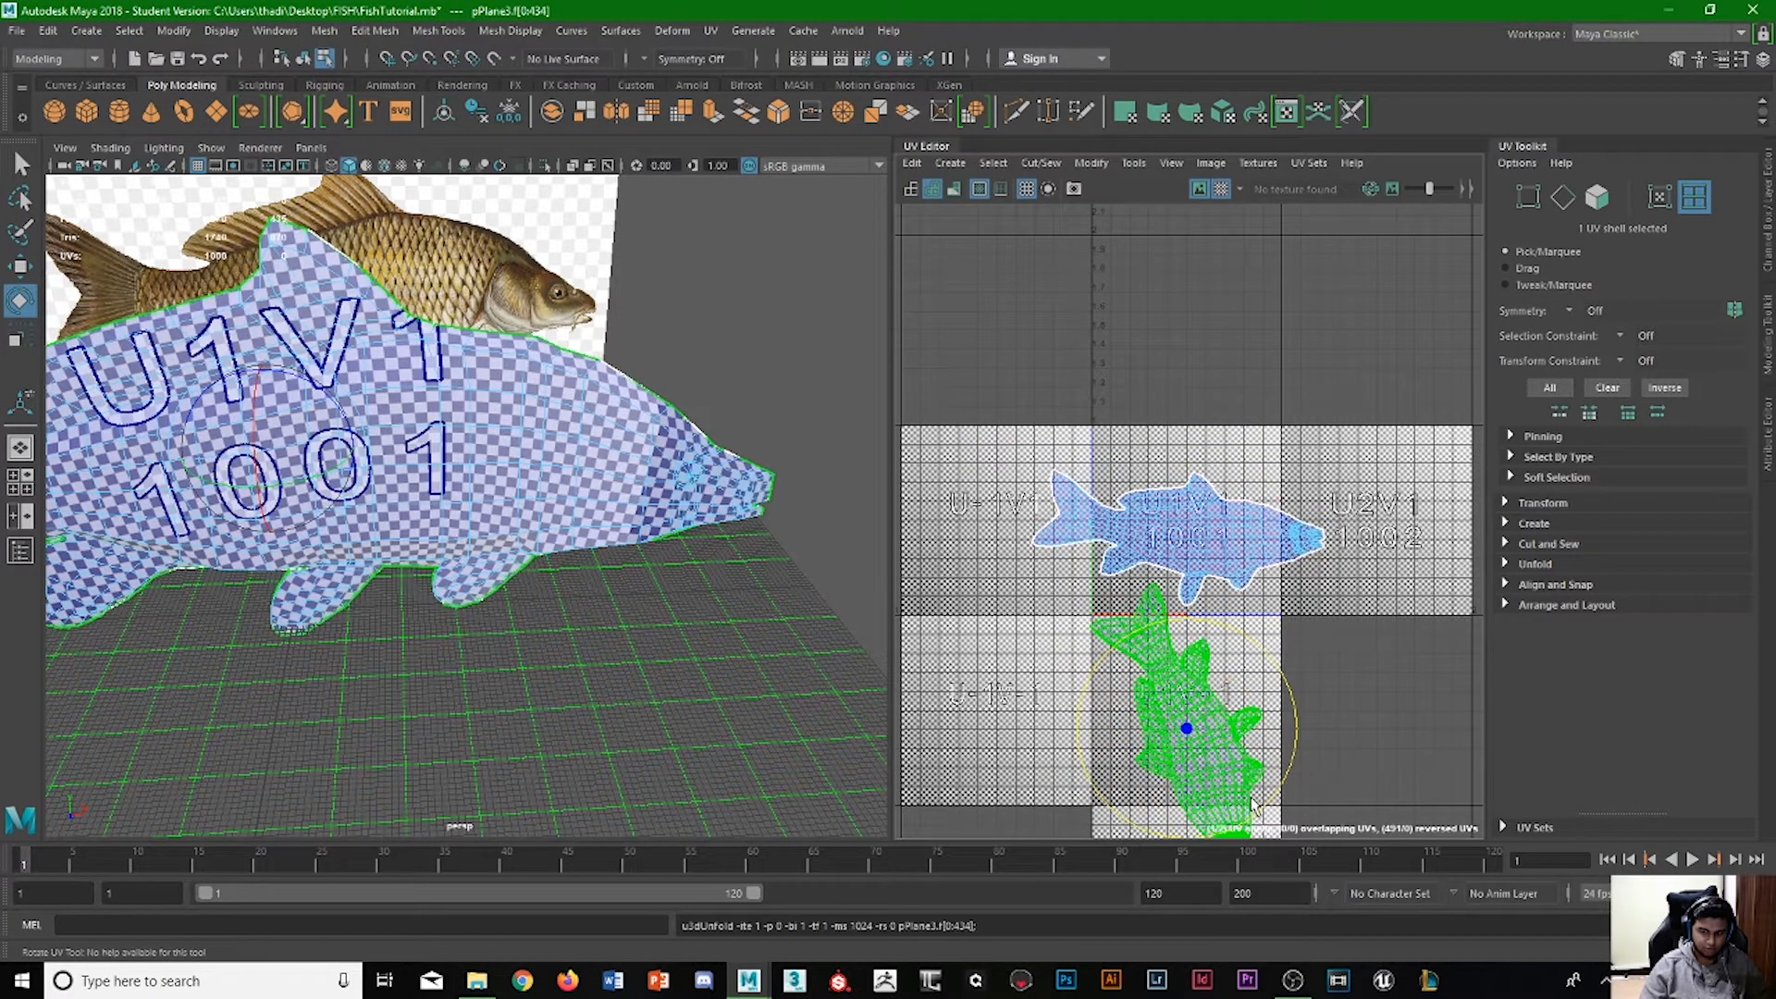
pyautogui.moveTo(1073, 707); pyautogui.dragTo(1310, 636)
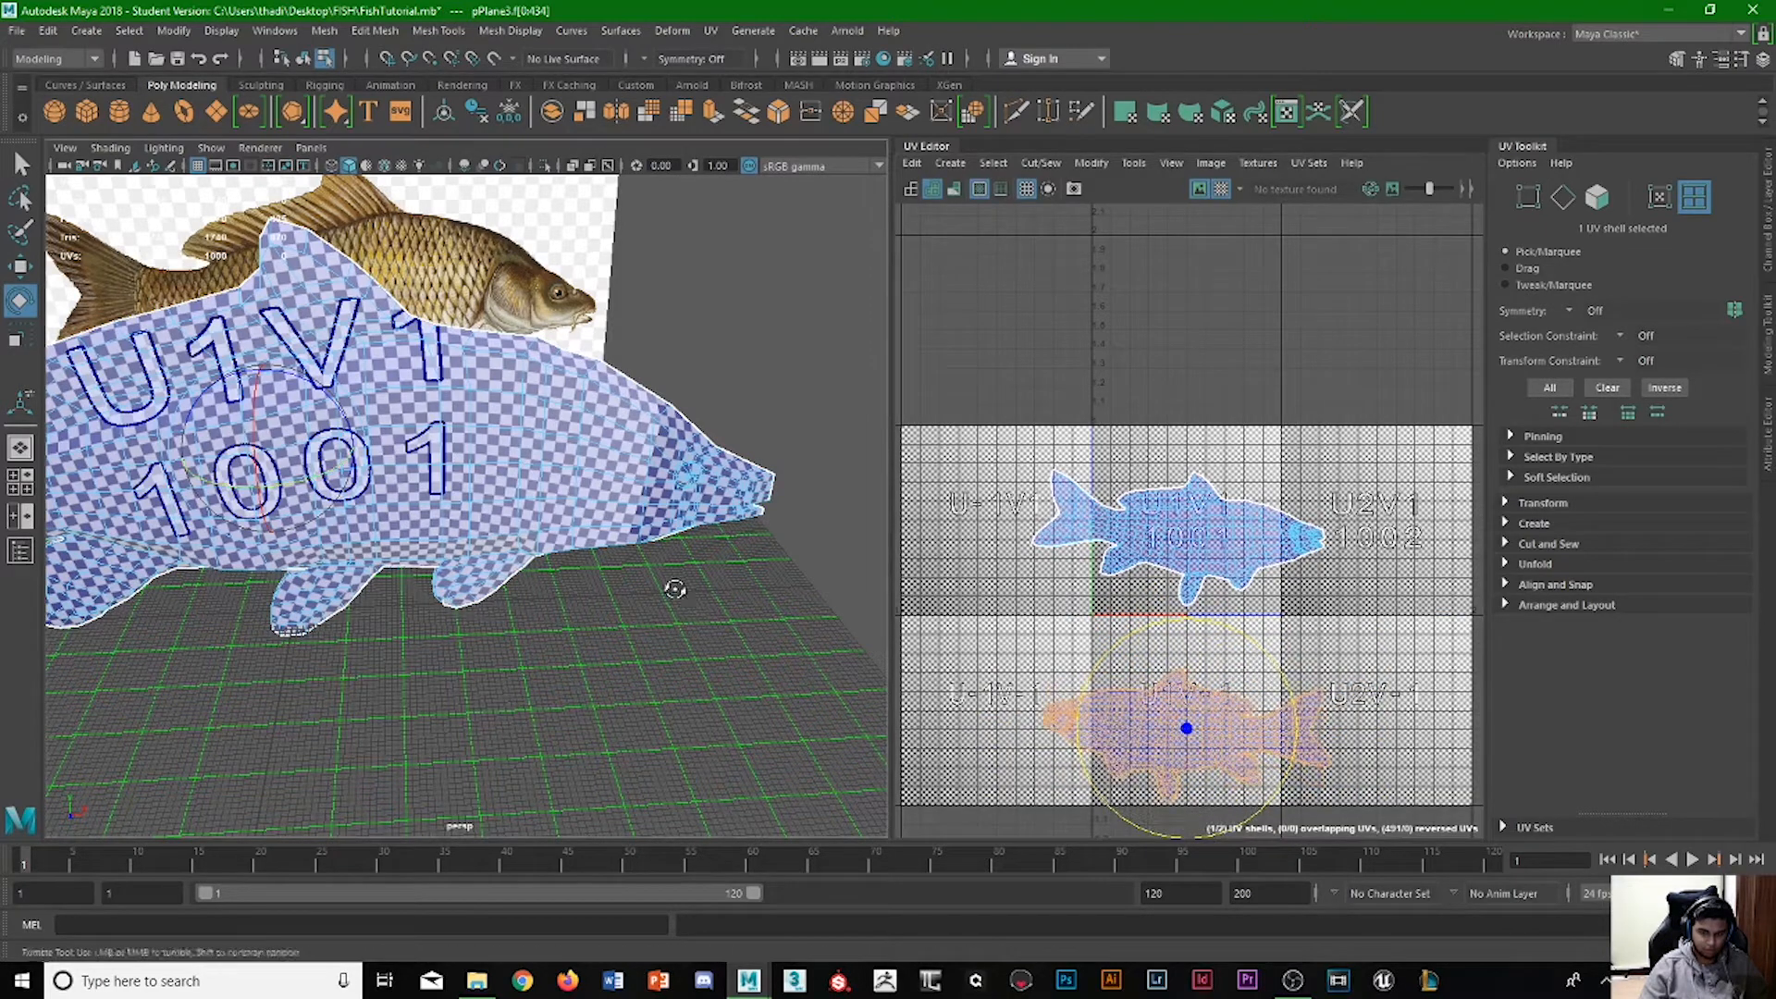
# Move the lower UV shell up slightly, checking the checker characters on that side of the fish.
pyautogui.keyDown('alt'); pyautogui.moveTo(675, 588); pyautogui.dragTo(319, 561); pyautogui.keyUp('alt')
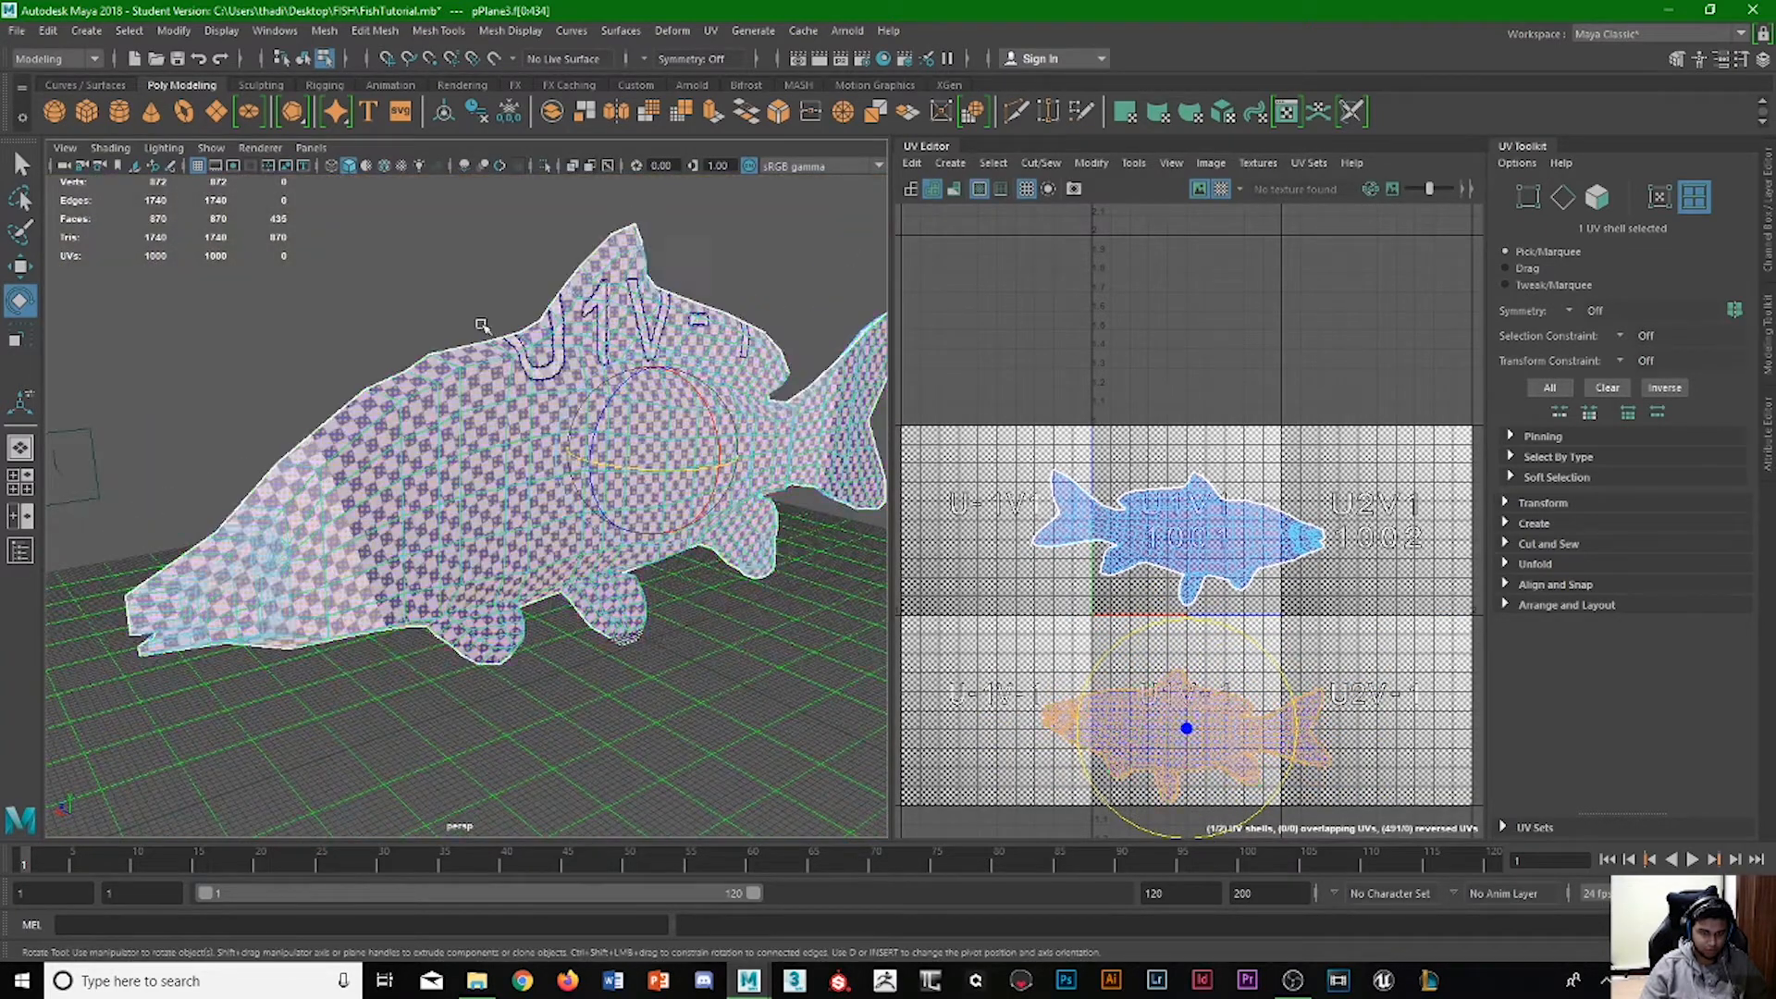
pyautogui.keyDown('alt'); pyautogui.moveTo(720, 467); pyautogui.dragTo(640, 463); pyautogui.keyUp('alt')
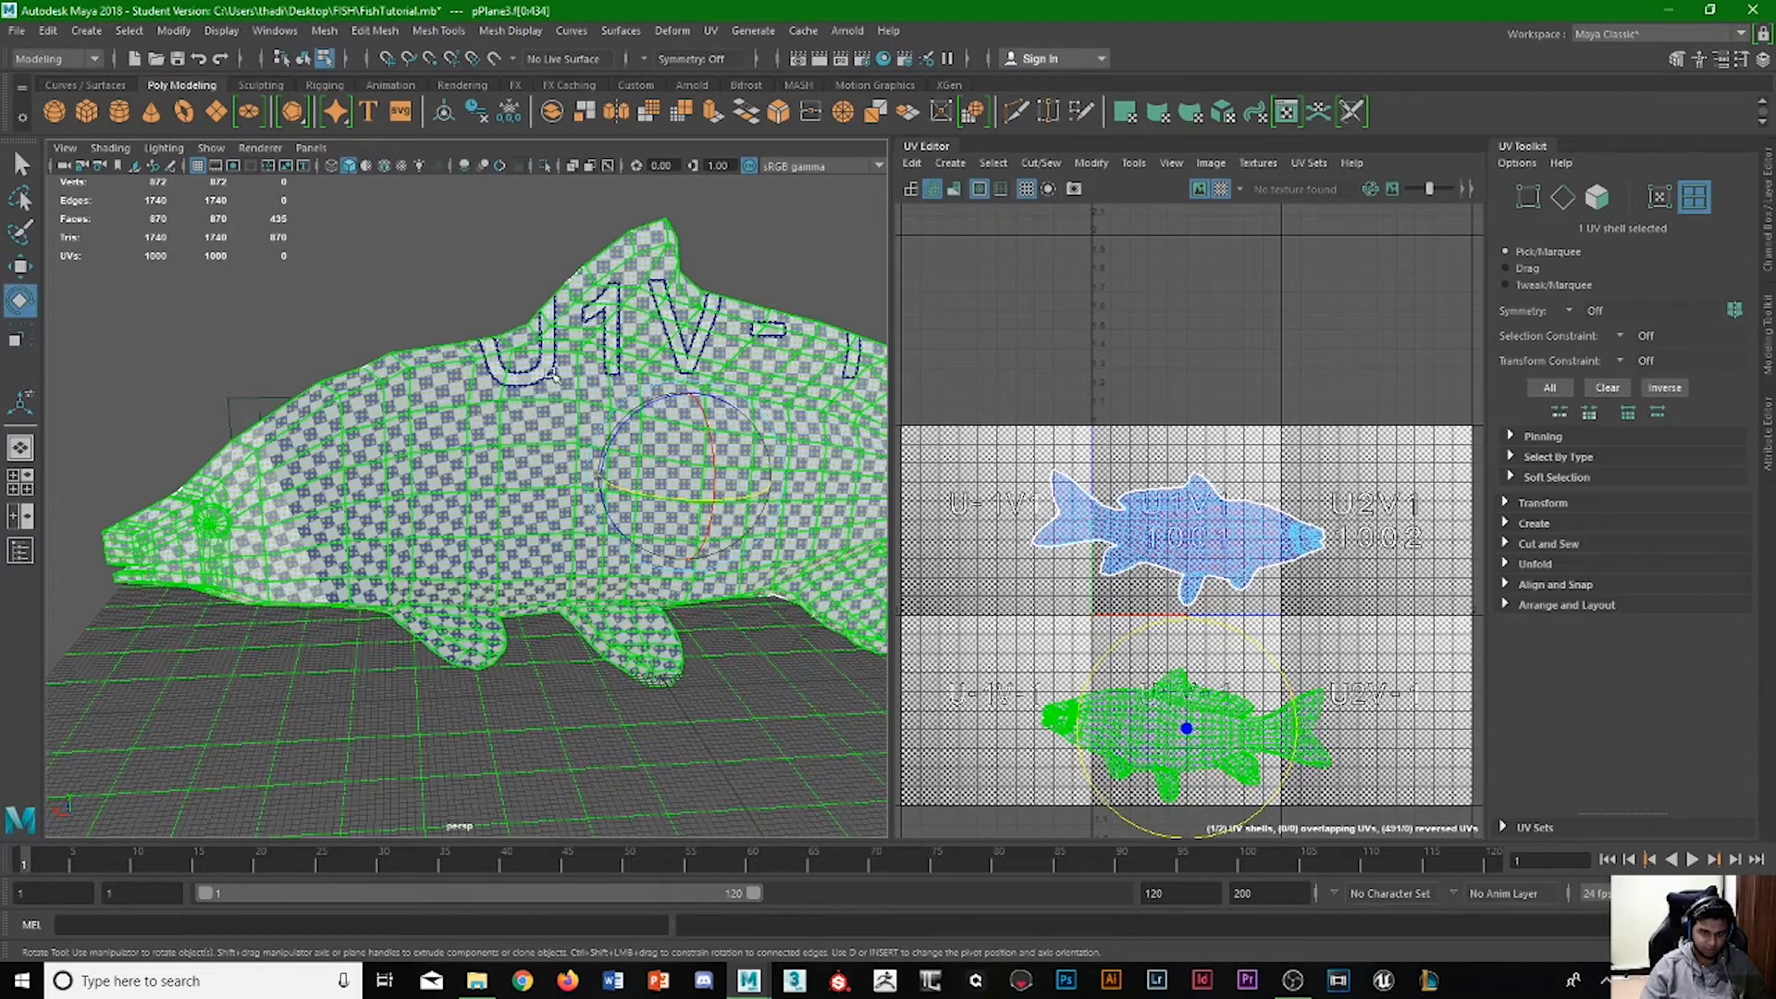
pyautogui.press('w')
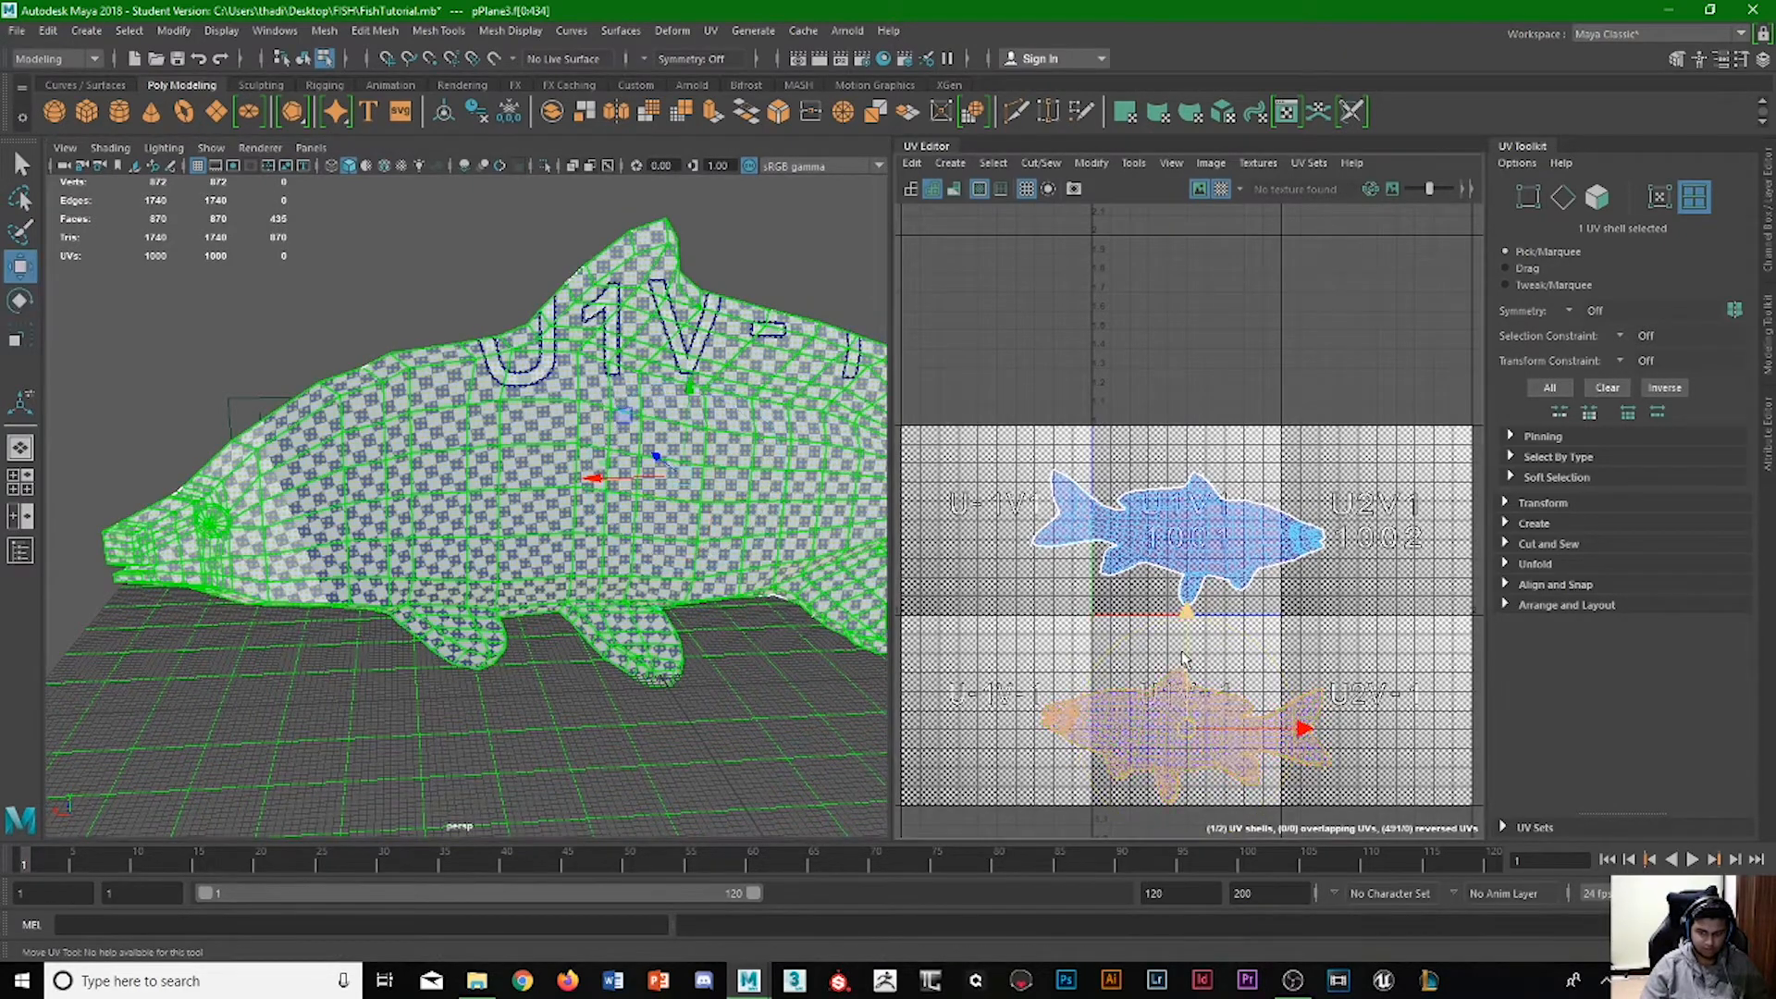
pyautogui.moveTo(1185, 659); pyautogui.dragTo(1195, 629)
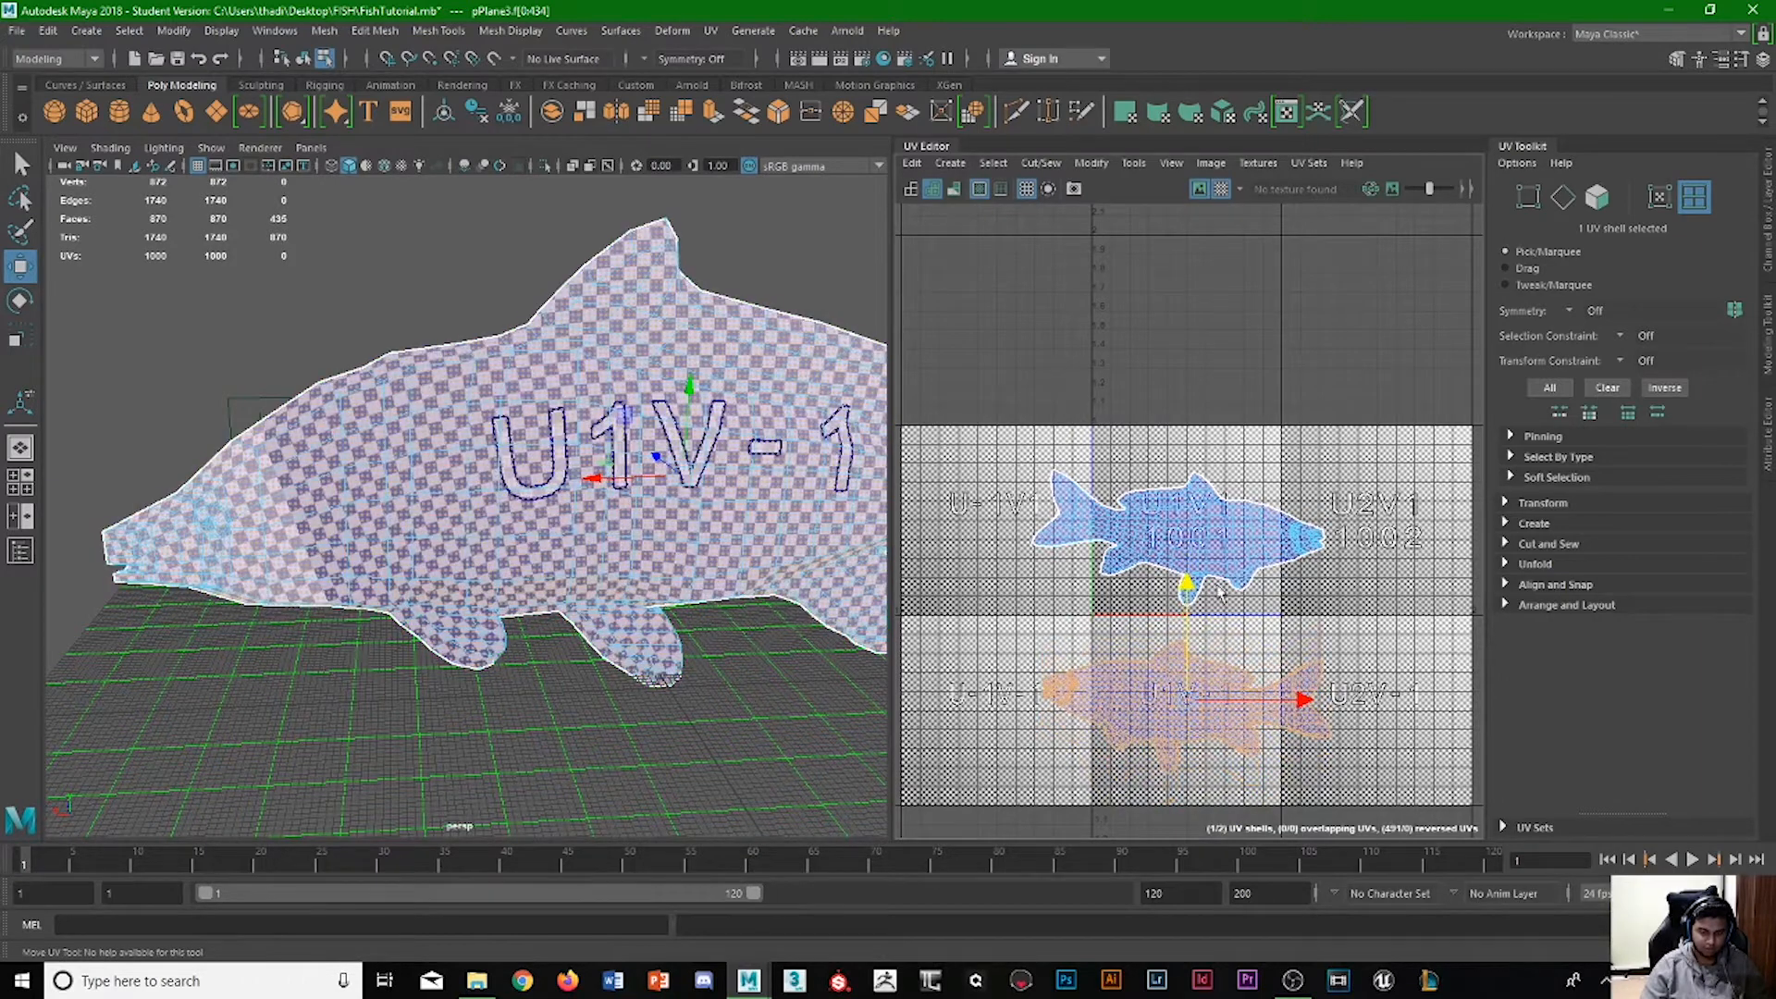
pyautogui.keyDown('shift'); pyautogui.rightClick(1159, 718); pyautogui.keyUp('shift')
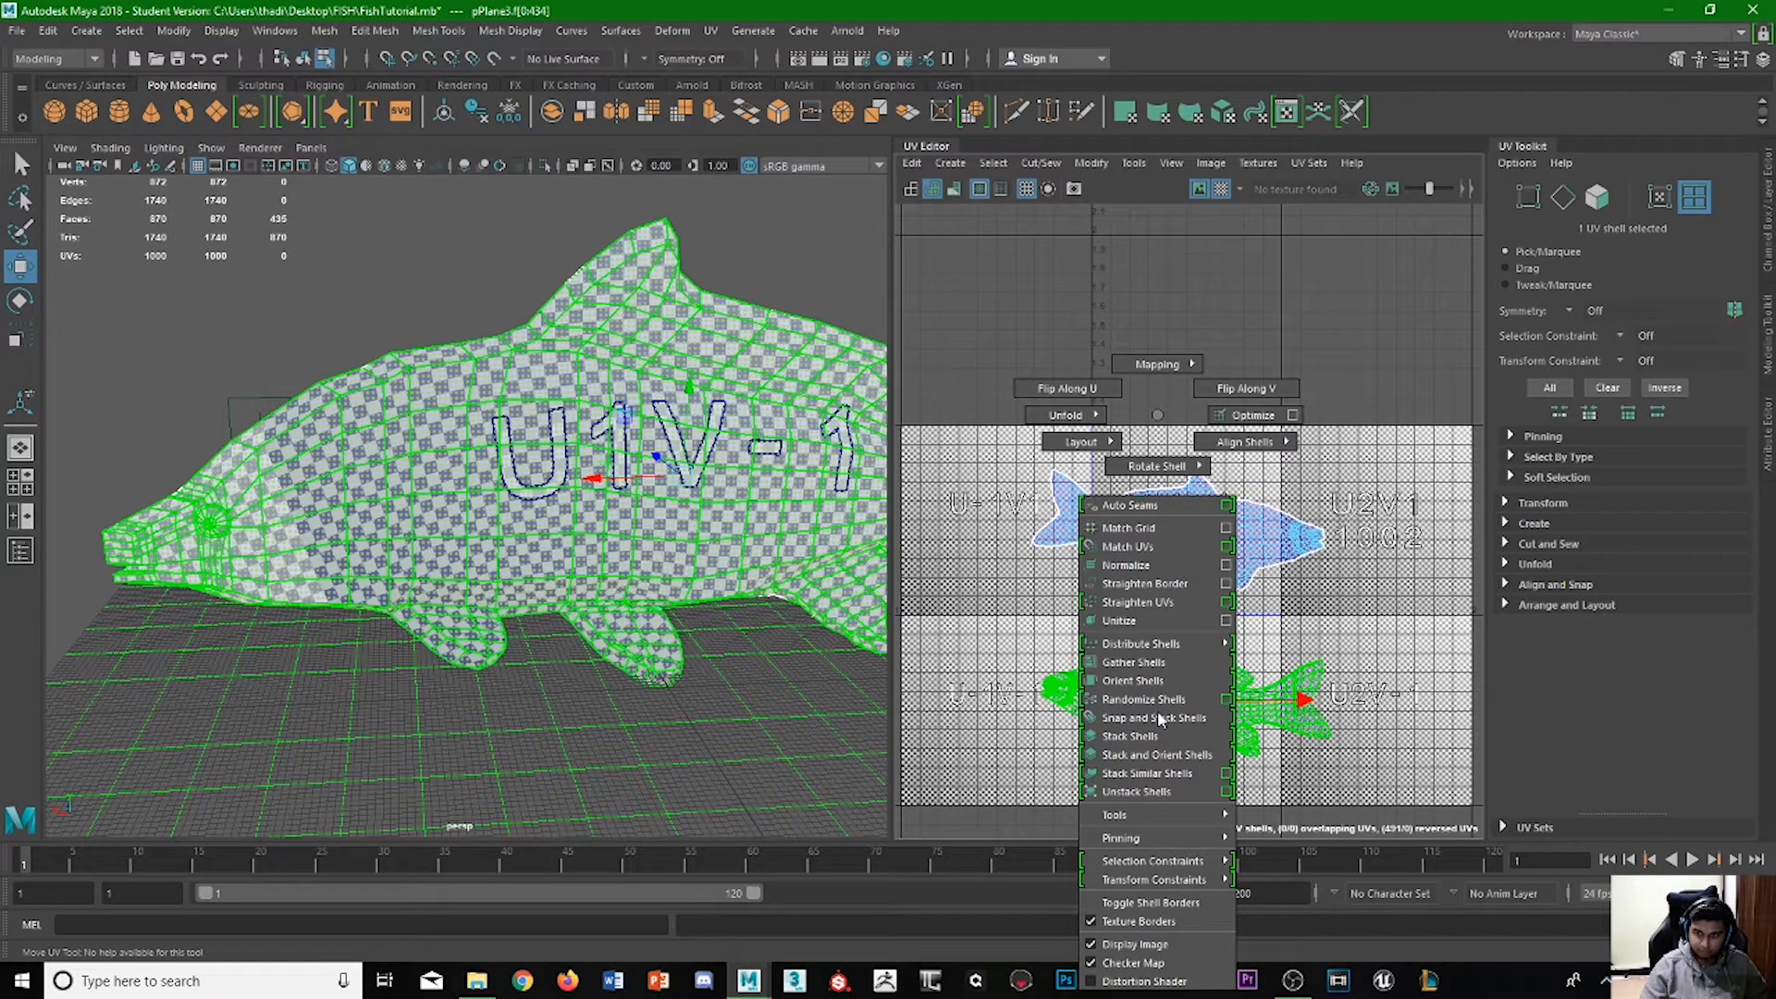
pyautogui.keyDown('shift'); pyautogui.moveTo(1162, 720); pyautogui.dragTo(1317, 679, button='right'); pyautogui.keyUp('shift')
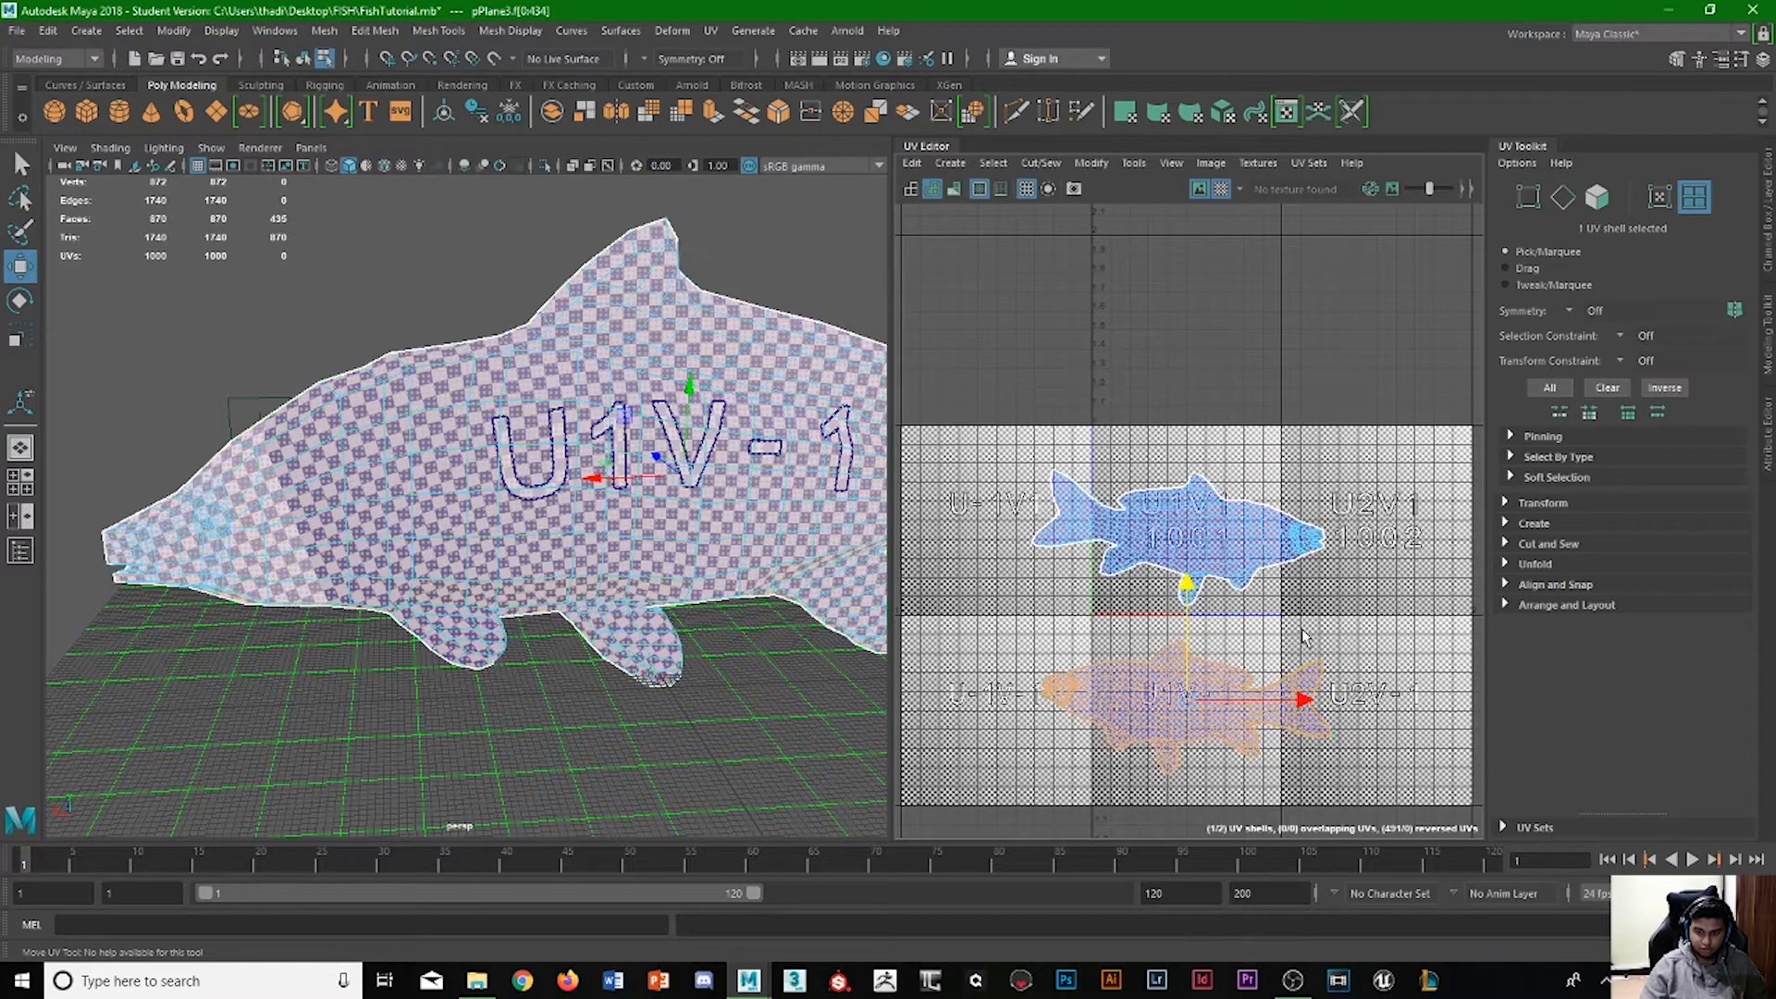
# Flip the lower UV shell horizontally and check how the checker lettering reads on the fish.
pyautogui.press('w')
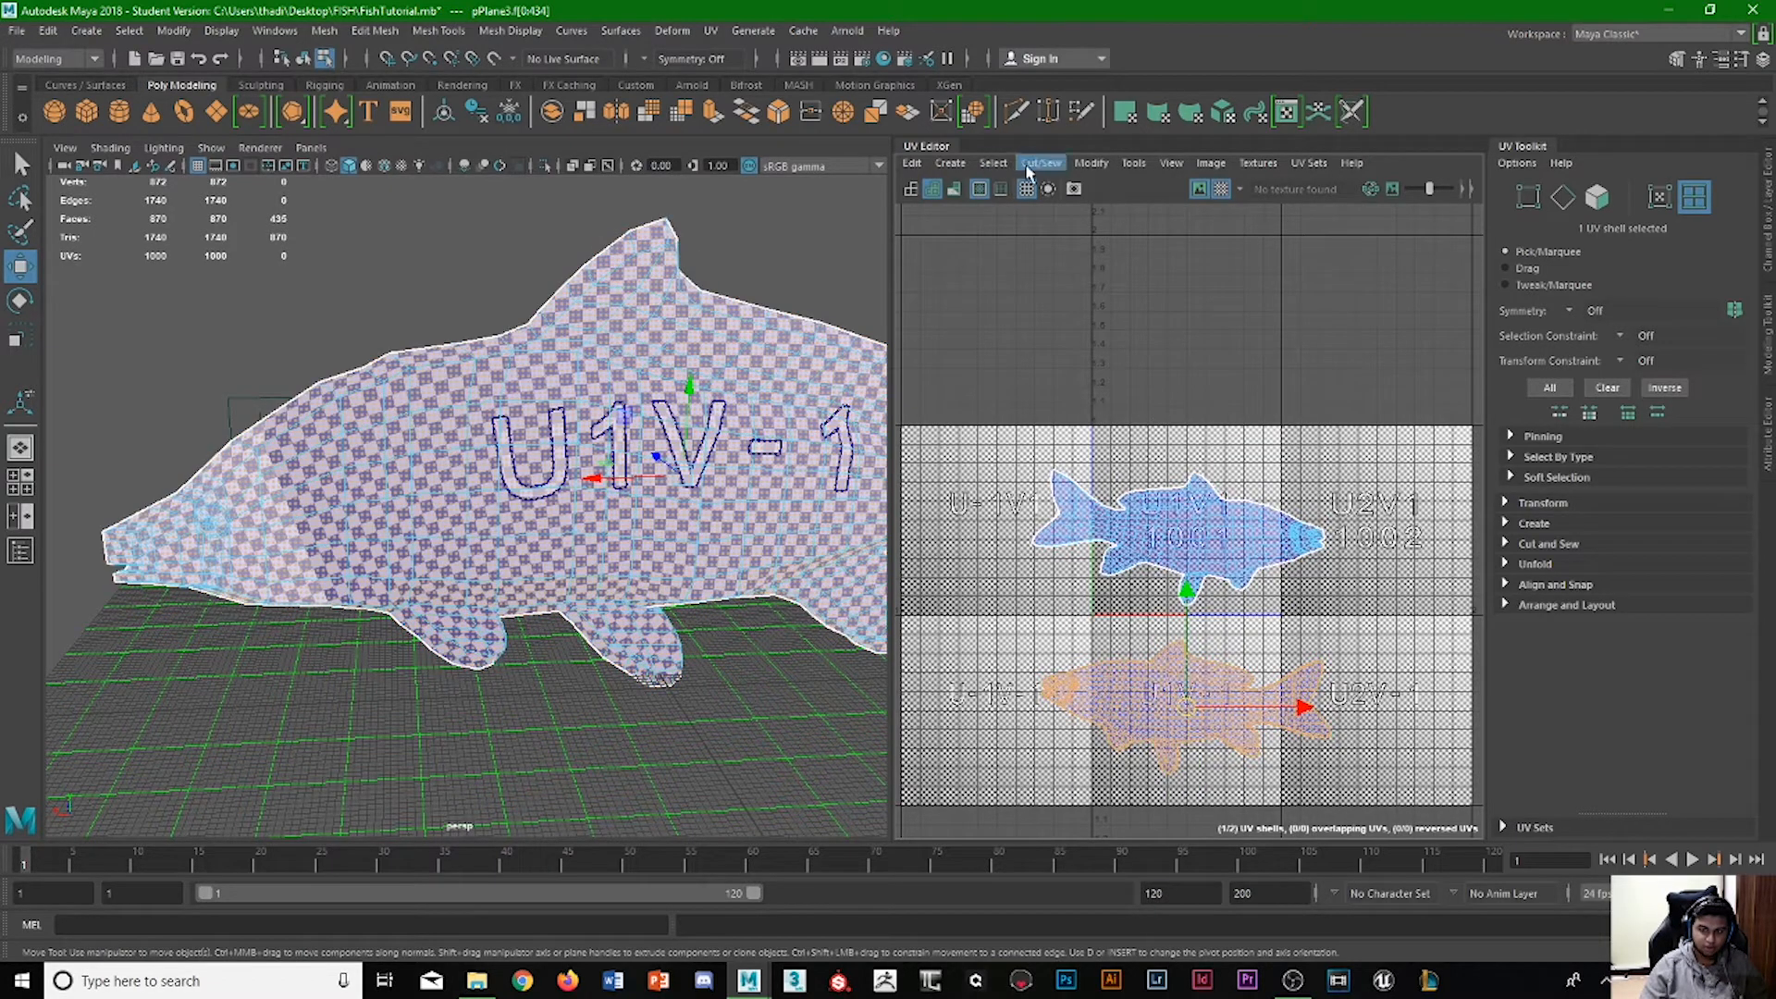
pyautogui.click(1029, 164)
pyautogui.moveTo(1083, 163)
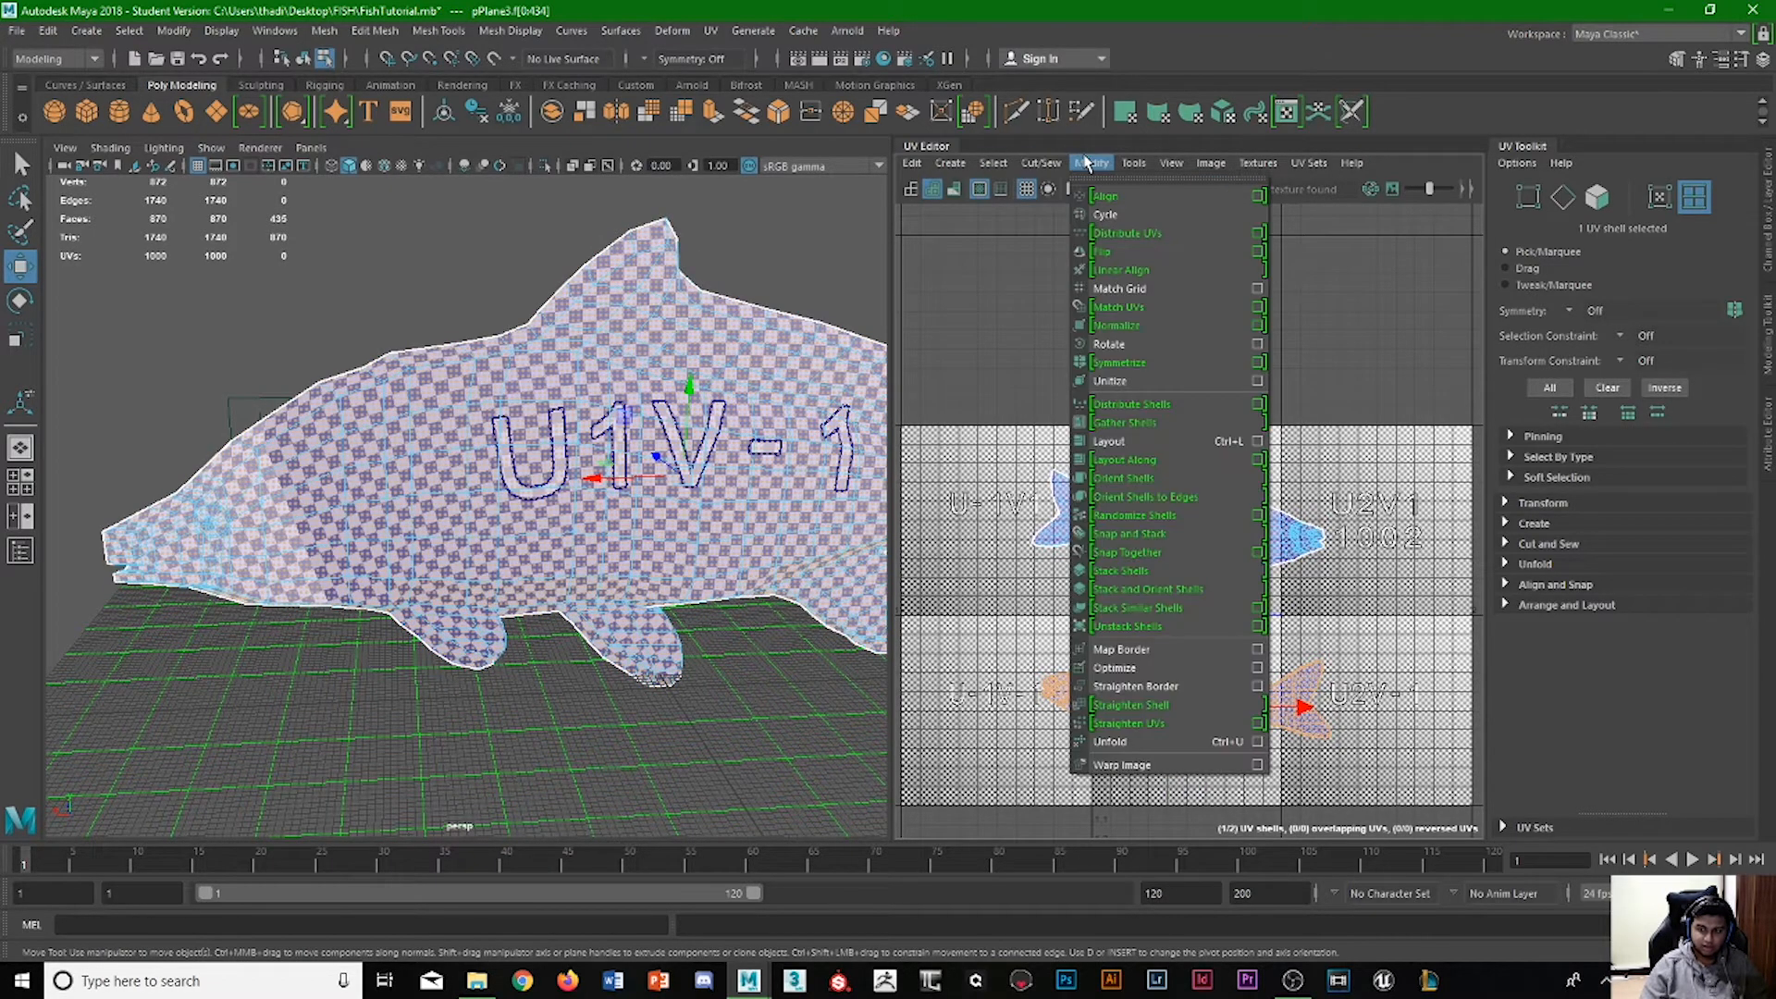
pyautogui.click(1116, 250)
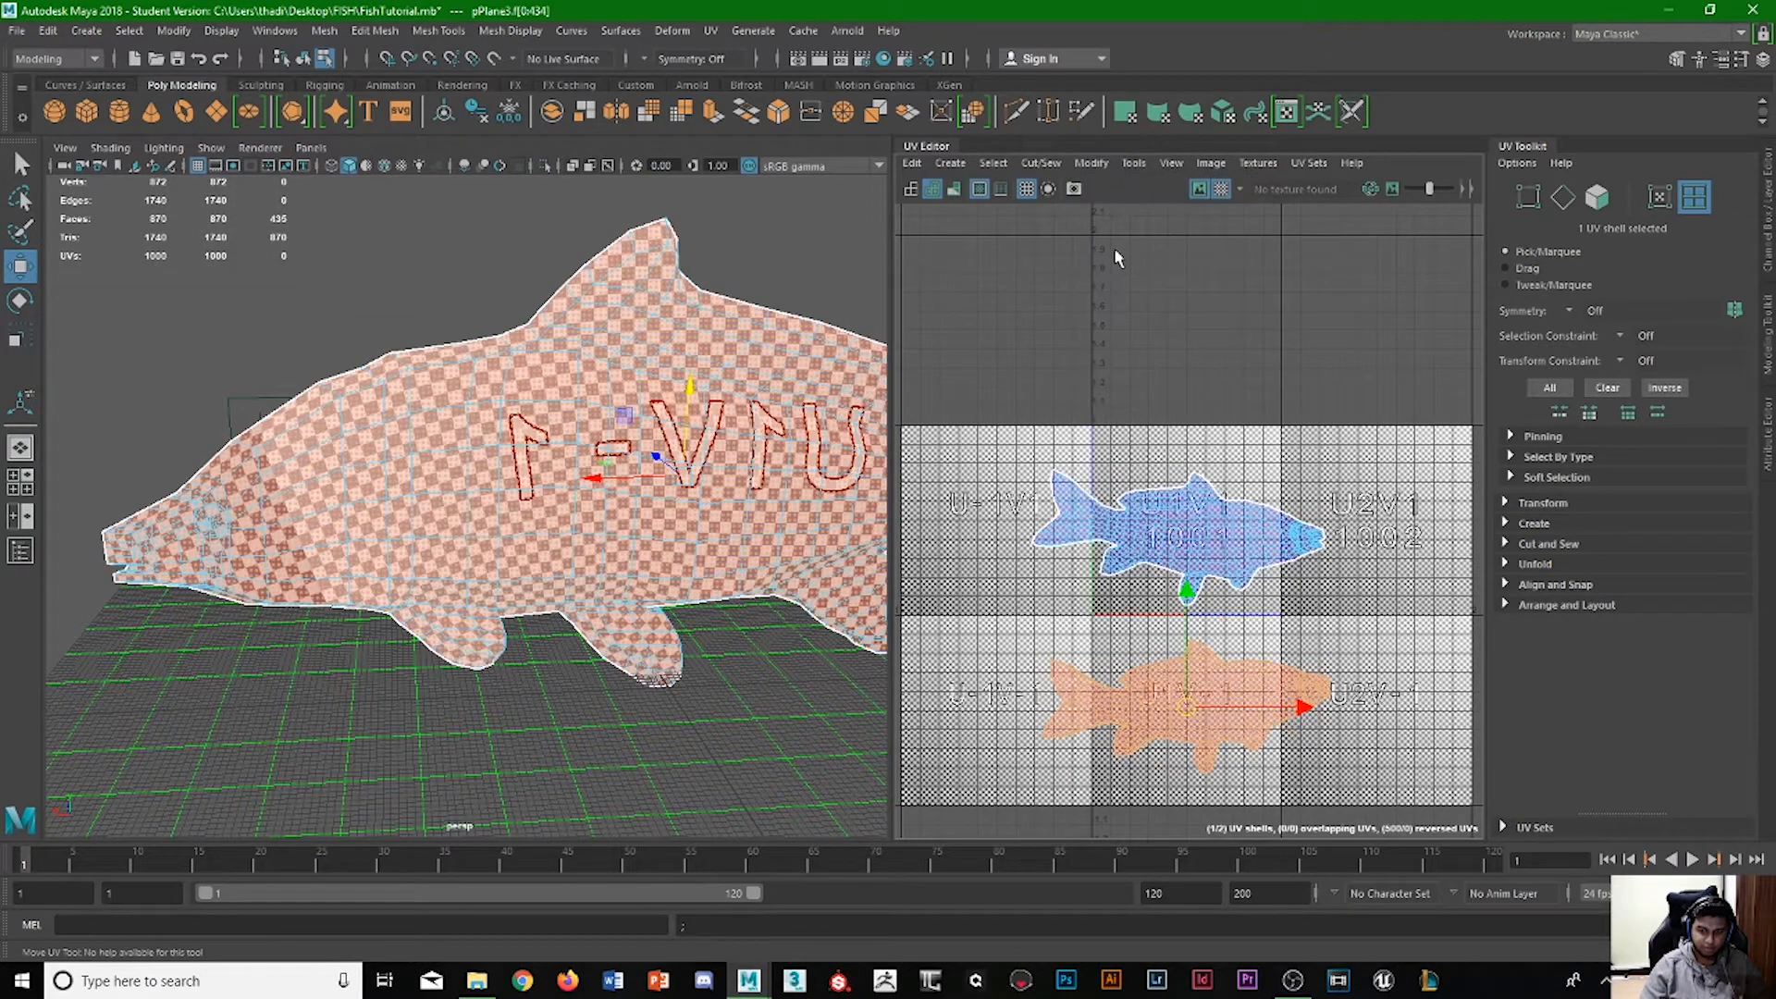
pyautogui.click(982, 633)
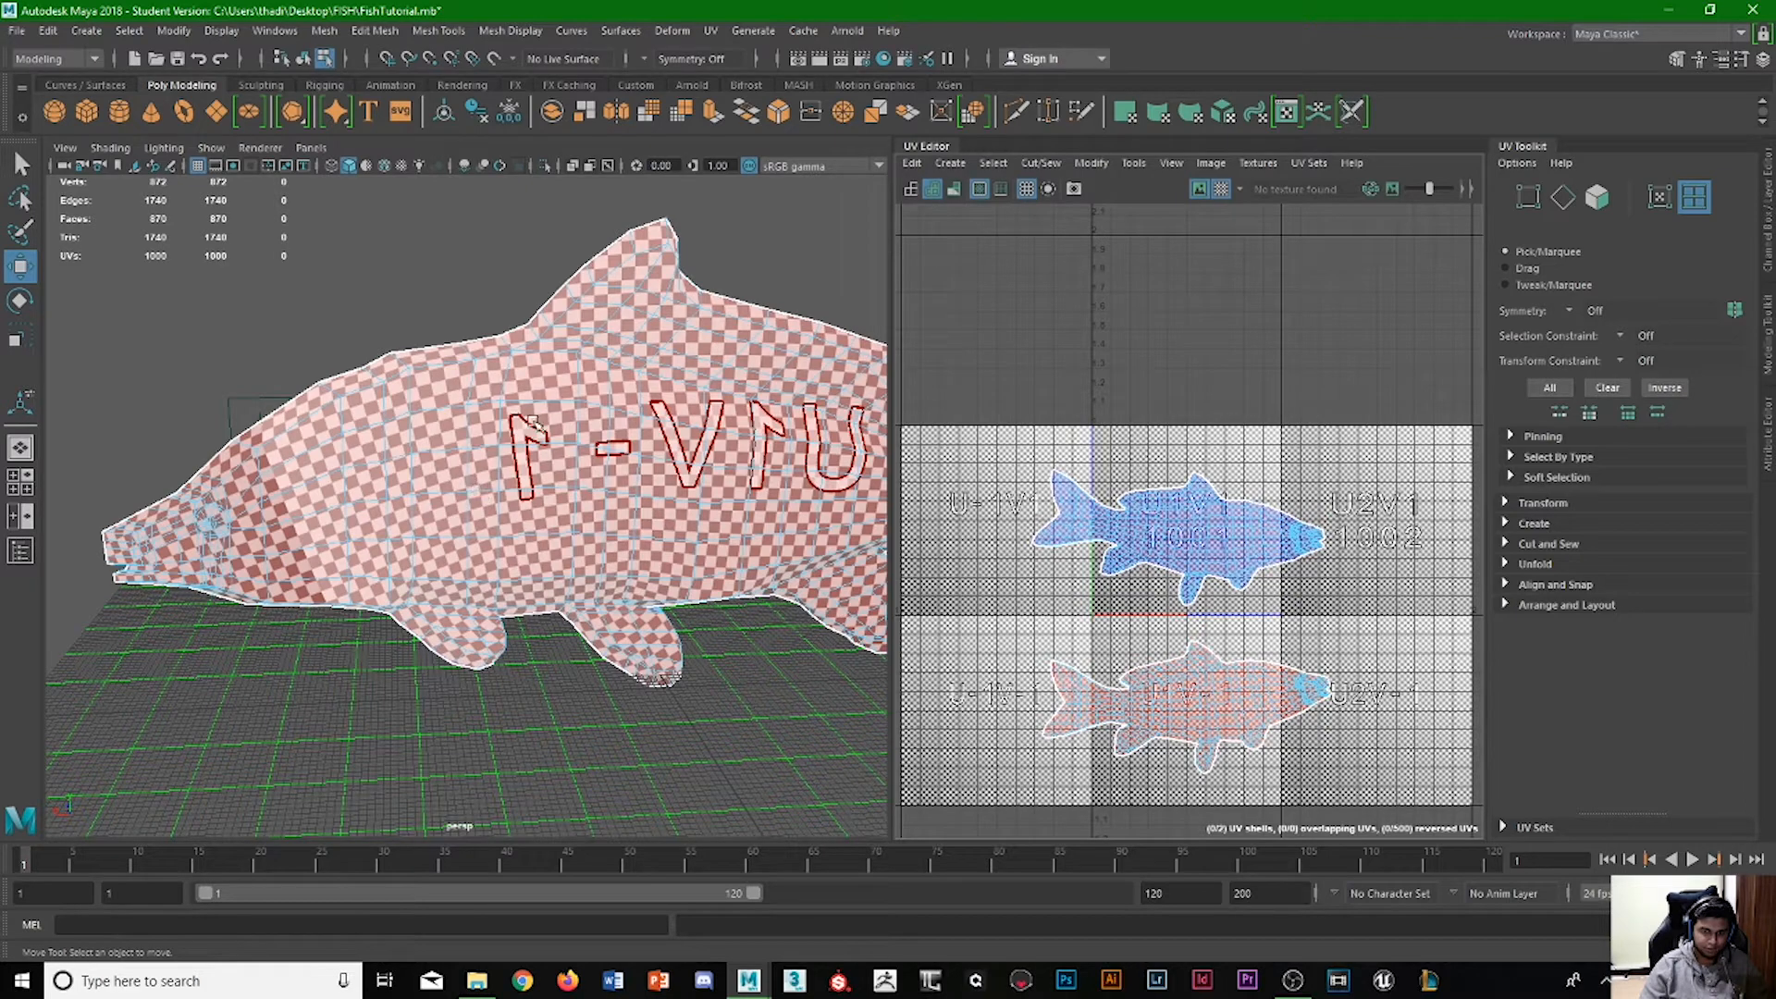
# Flip the lower UV shell back to its previous orientation and clear the selection.
pyautogui.click(1200, 718)
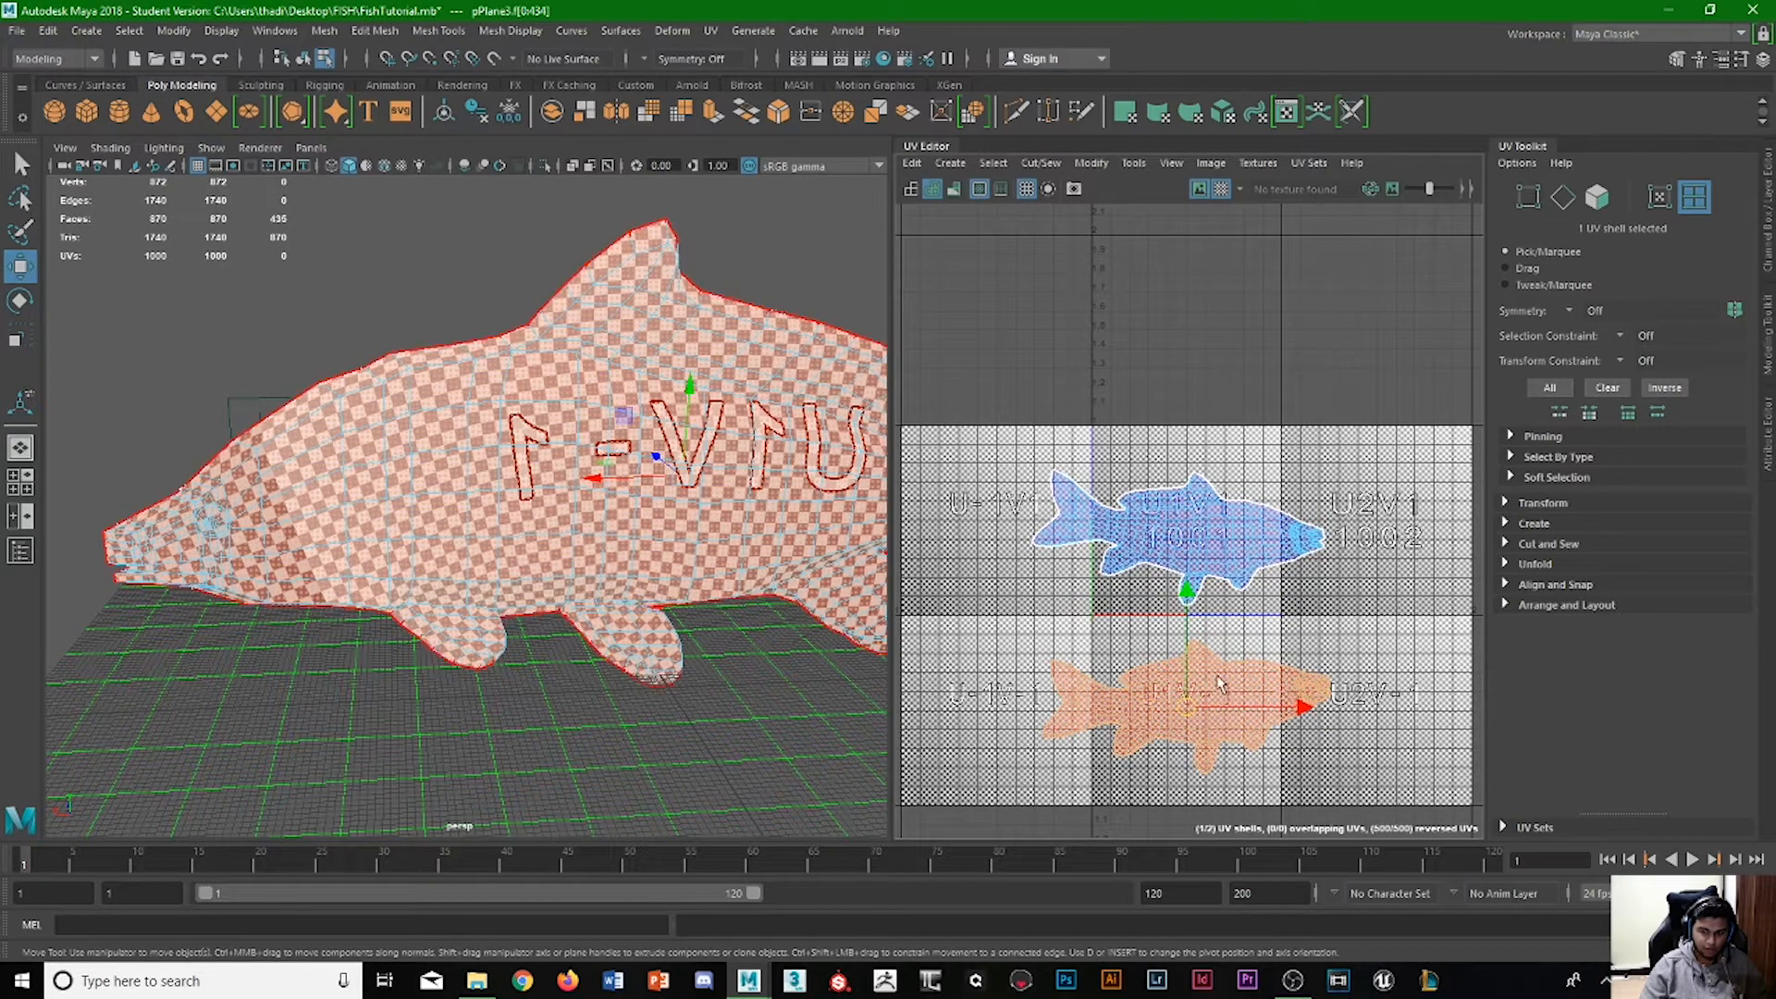
pyautogui.click(1091, 163)
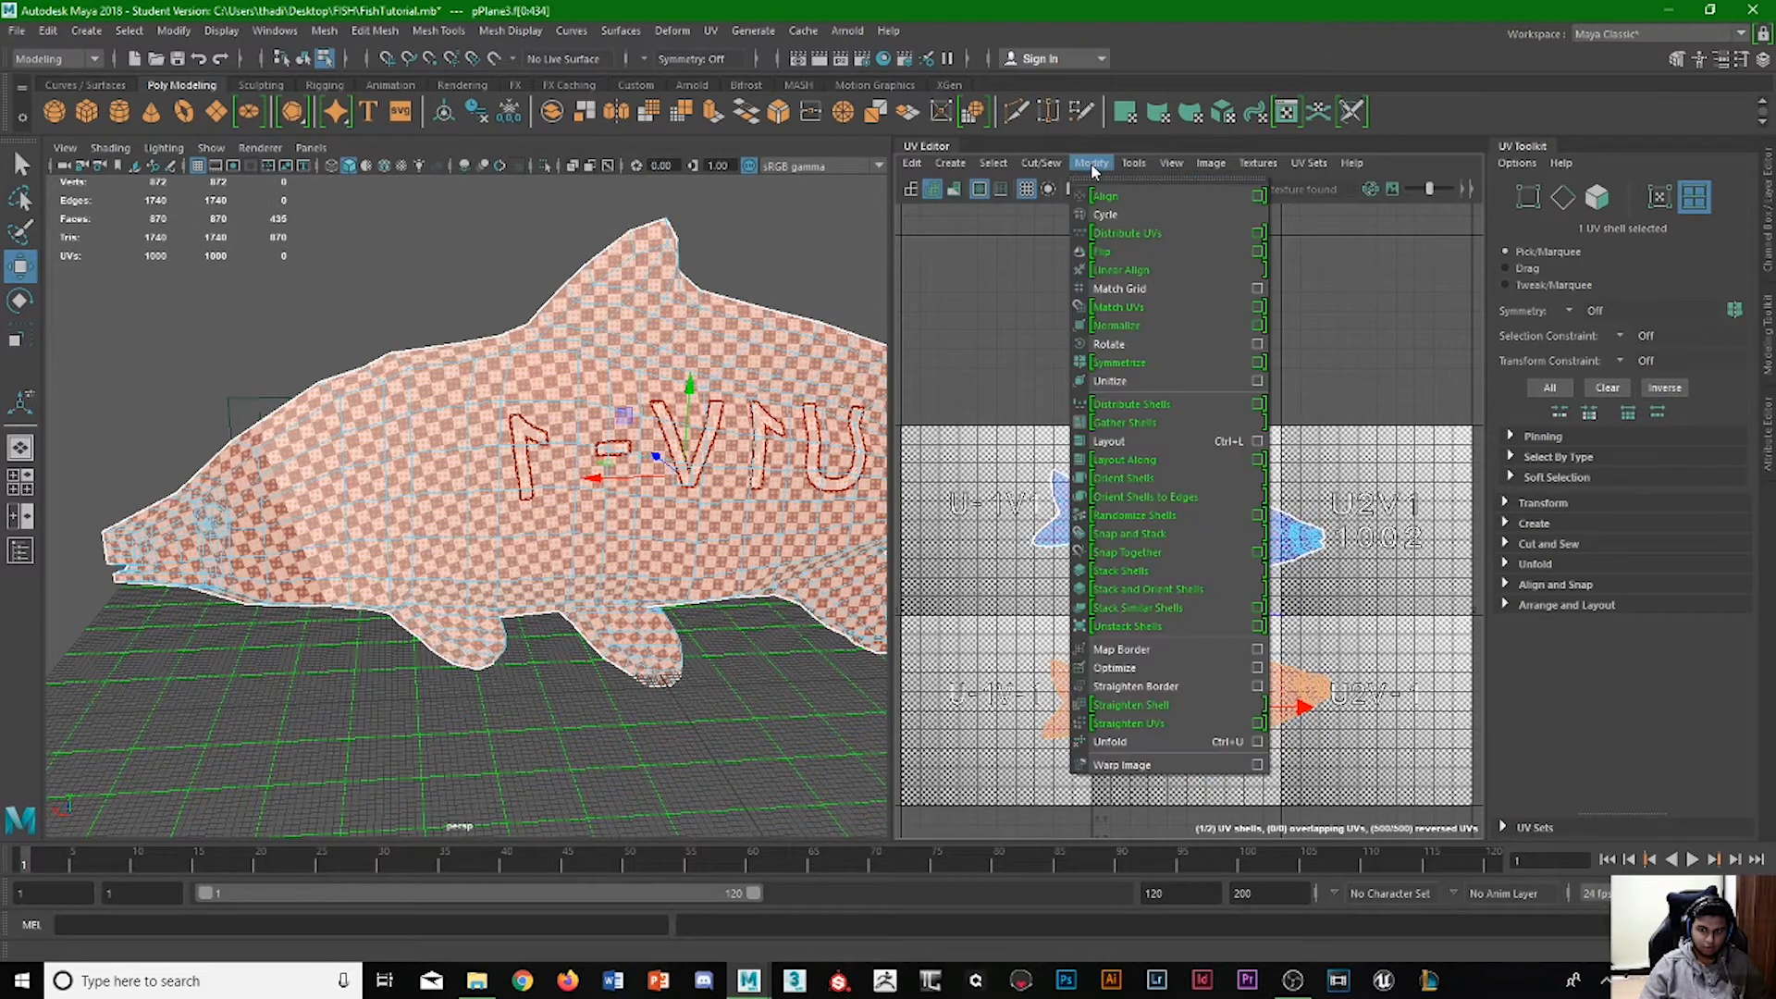
pyautogui.click(1110, 241)
pyautogui.click(1028, 664)
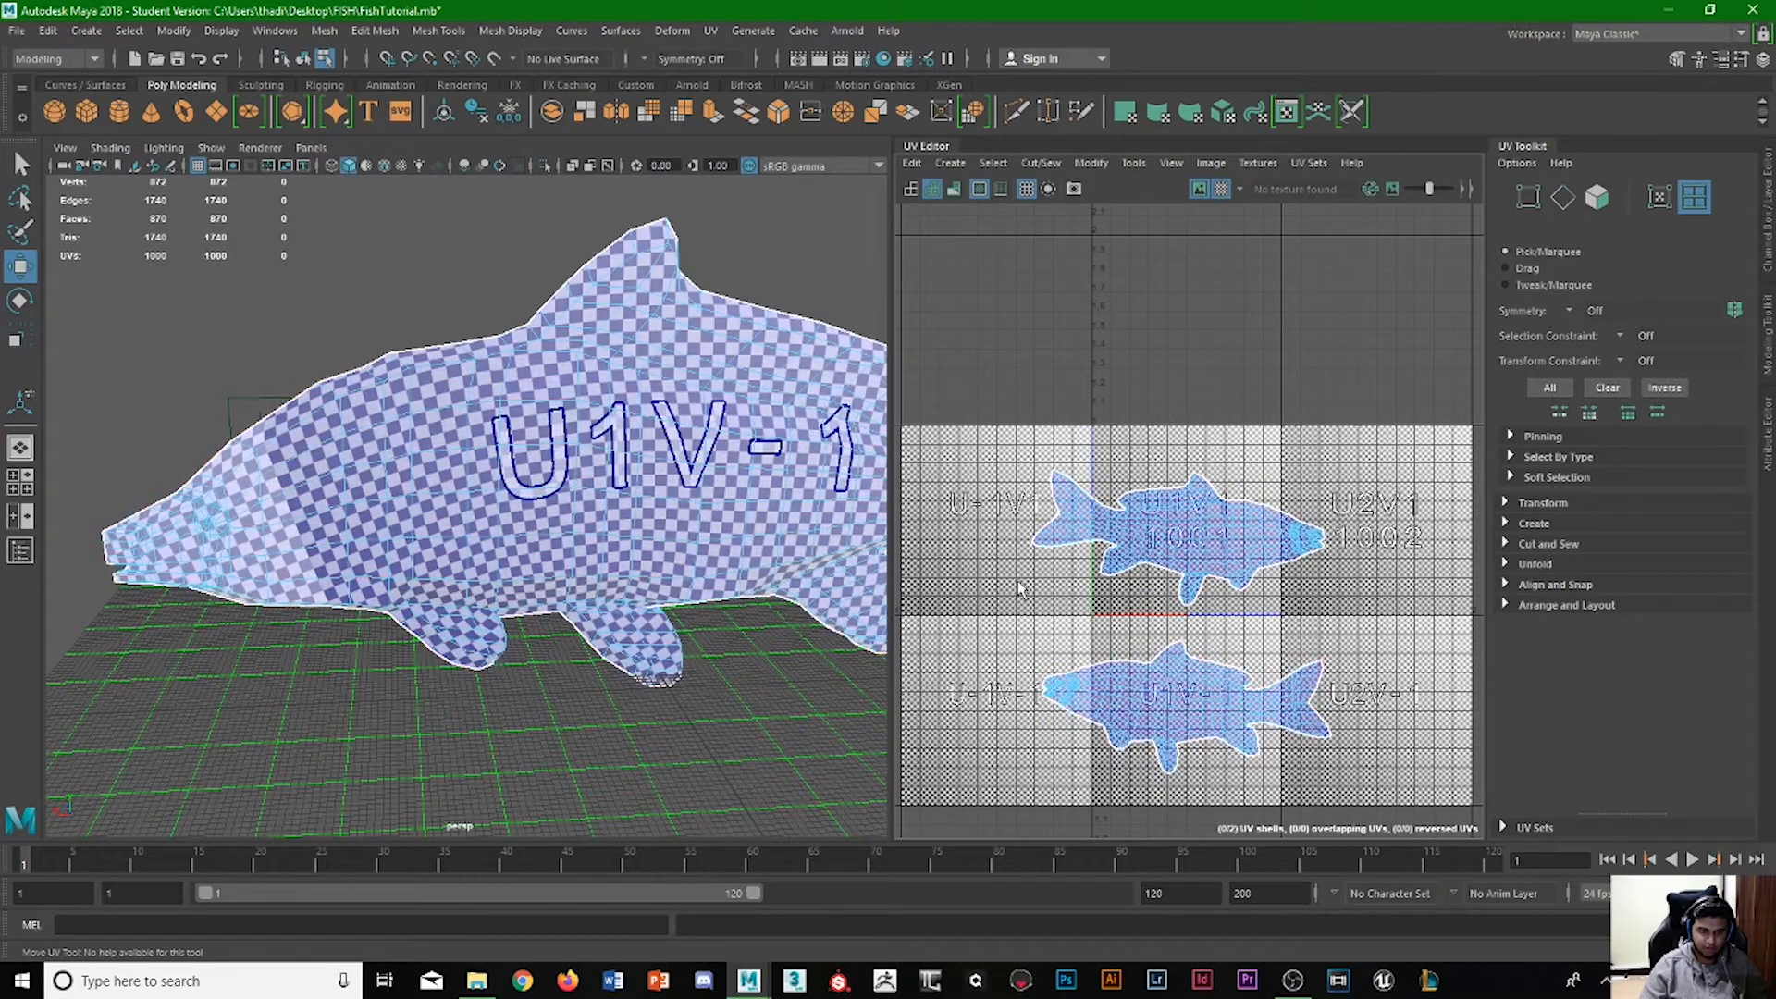
# Examine the checker pattern and lettering on the other side of the fish, from the head to the tail.
pyautogui.keyDown('alt'); pyautogui.moveTo(453, 528); pyautogui.dragTo(811, 518); pyautogui.keyUp('alt')
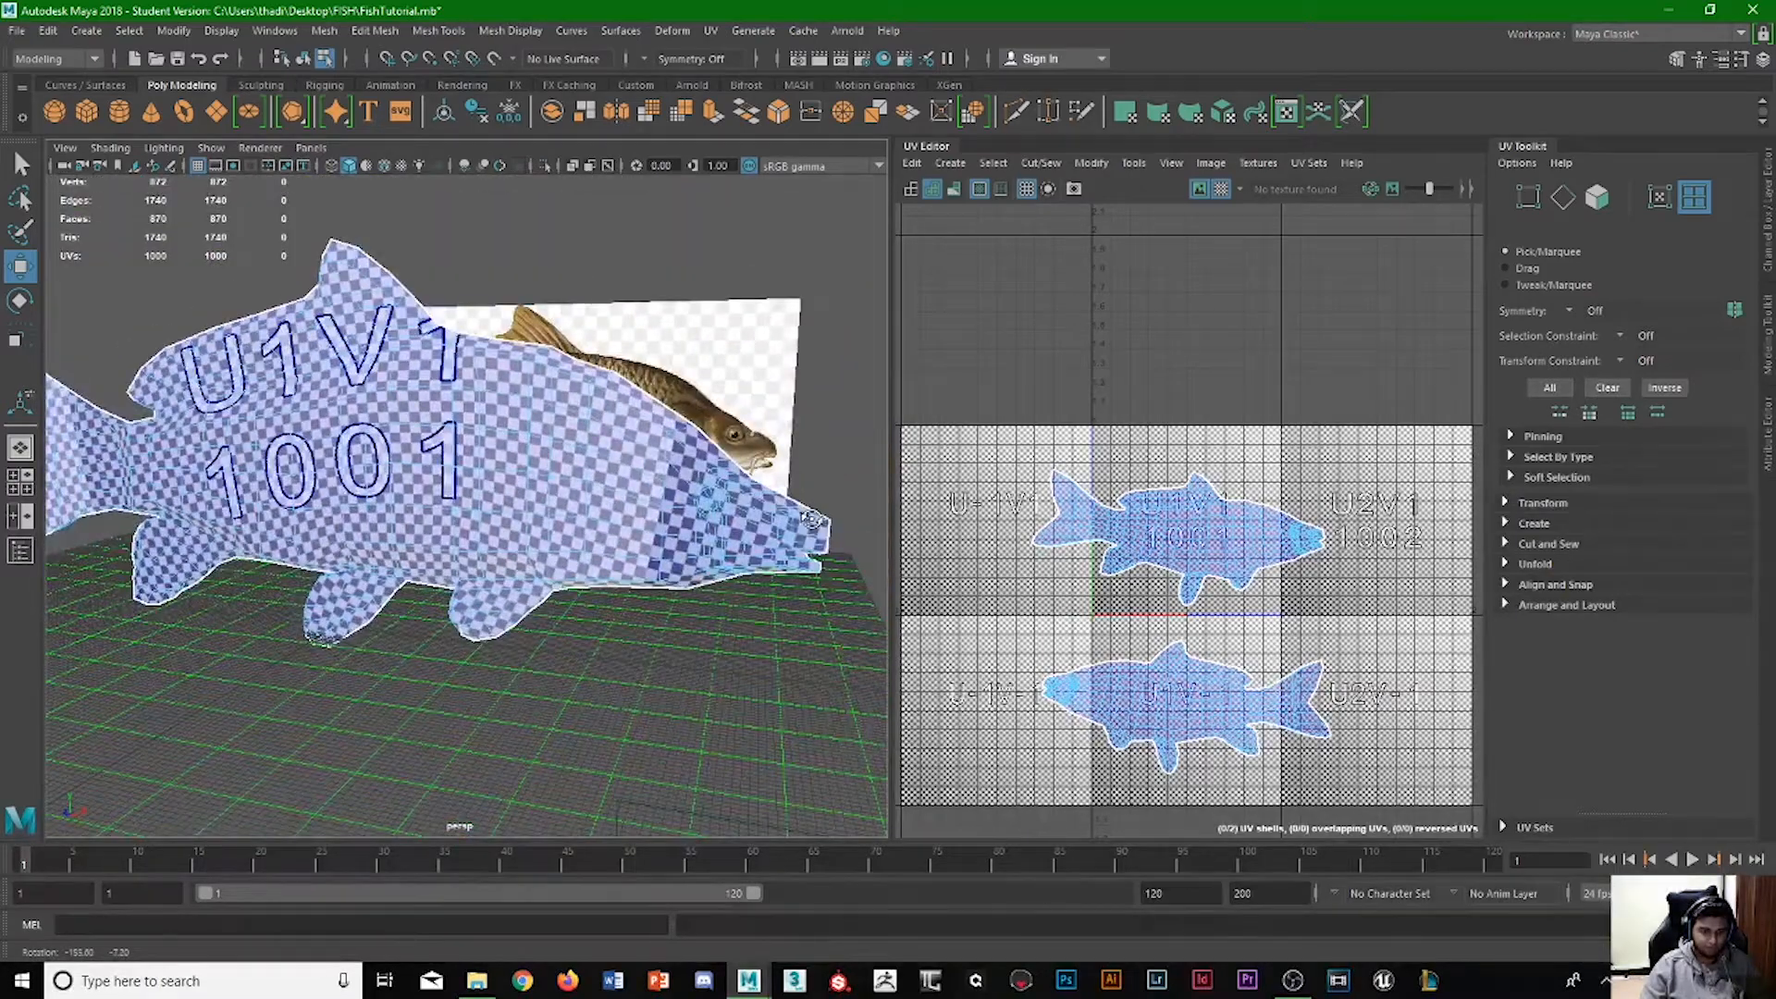
pyautogui.keyDown('alt'); pyautogui.moveTo(285, 638); pyautogui.dragTo(519, 627); pyautogui.keyUp('alt')
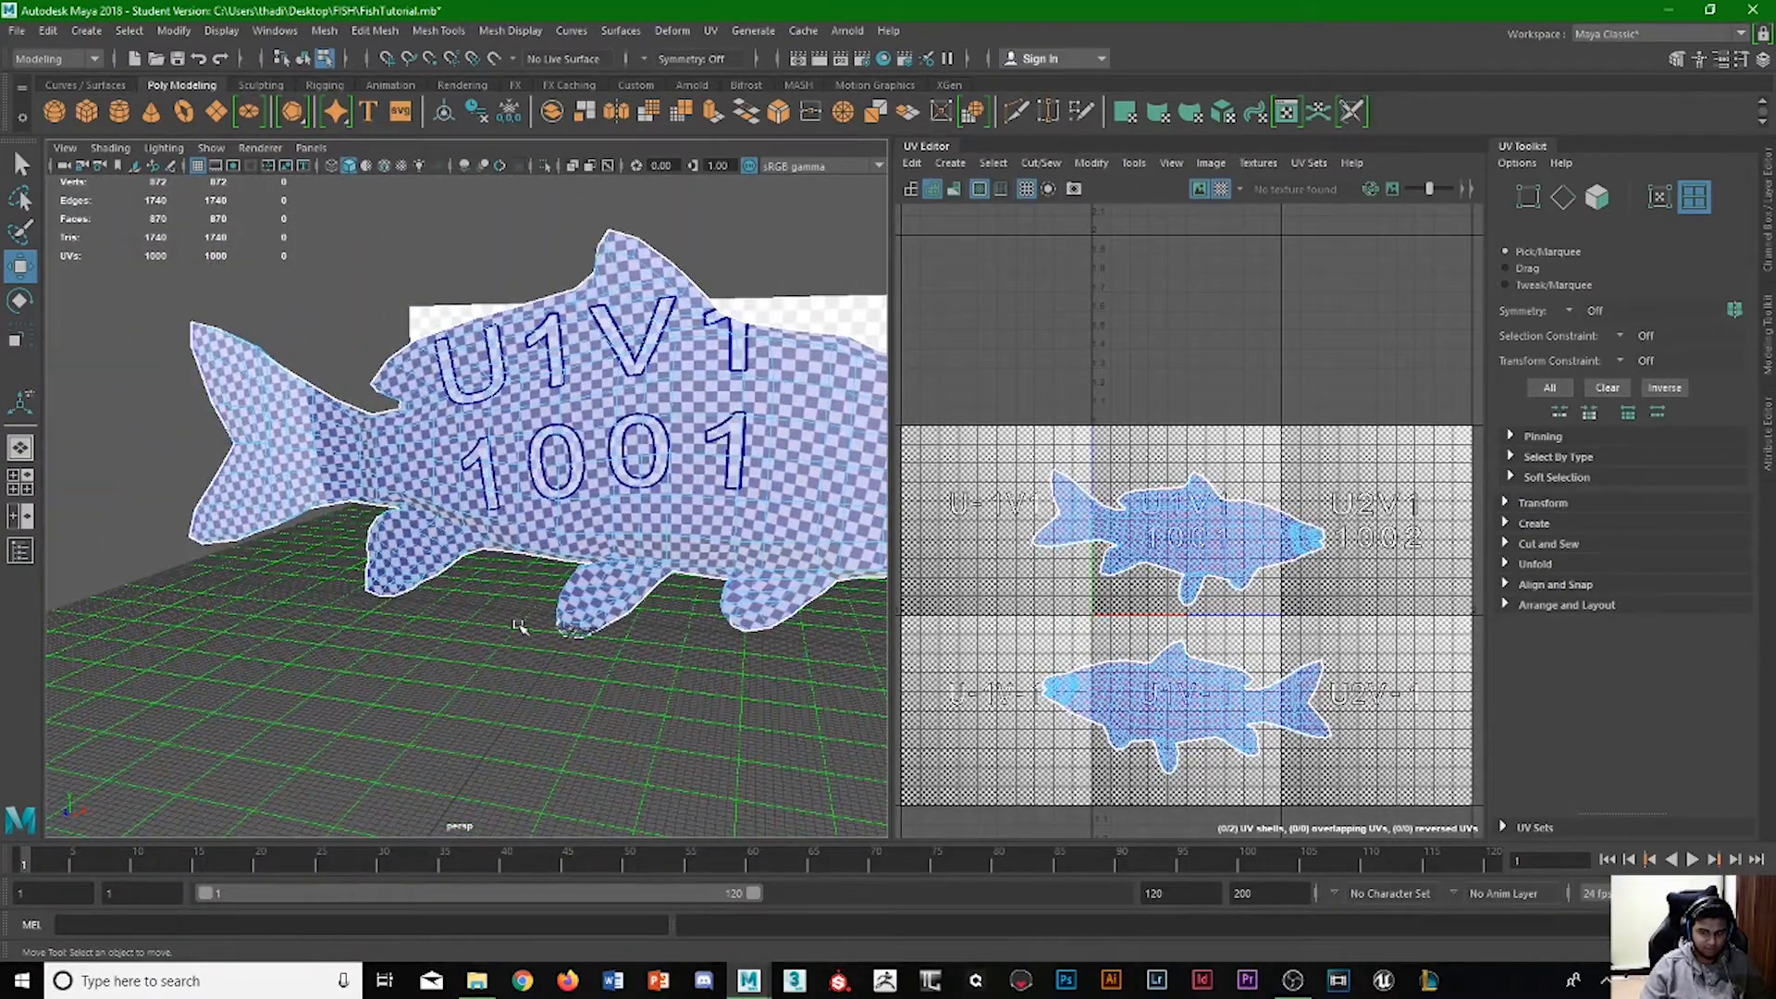
pyautogui.click(620, 393)
pyautogui.keyDown('alt'); pyautogui.moveTo(384, 602); pyautogui.dragTo(296, 474); pyautogui.keyUp('alt')
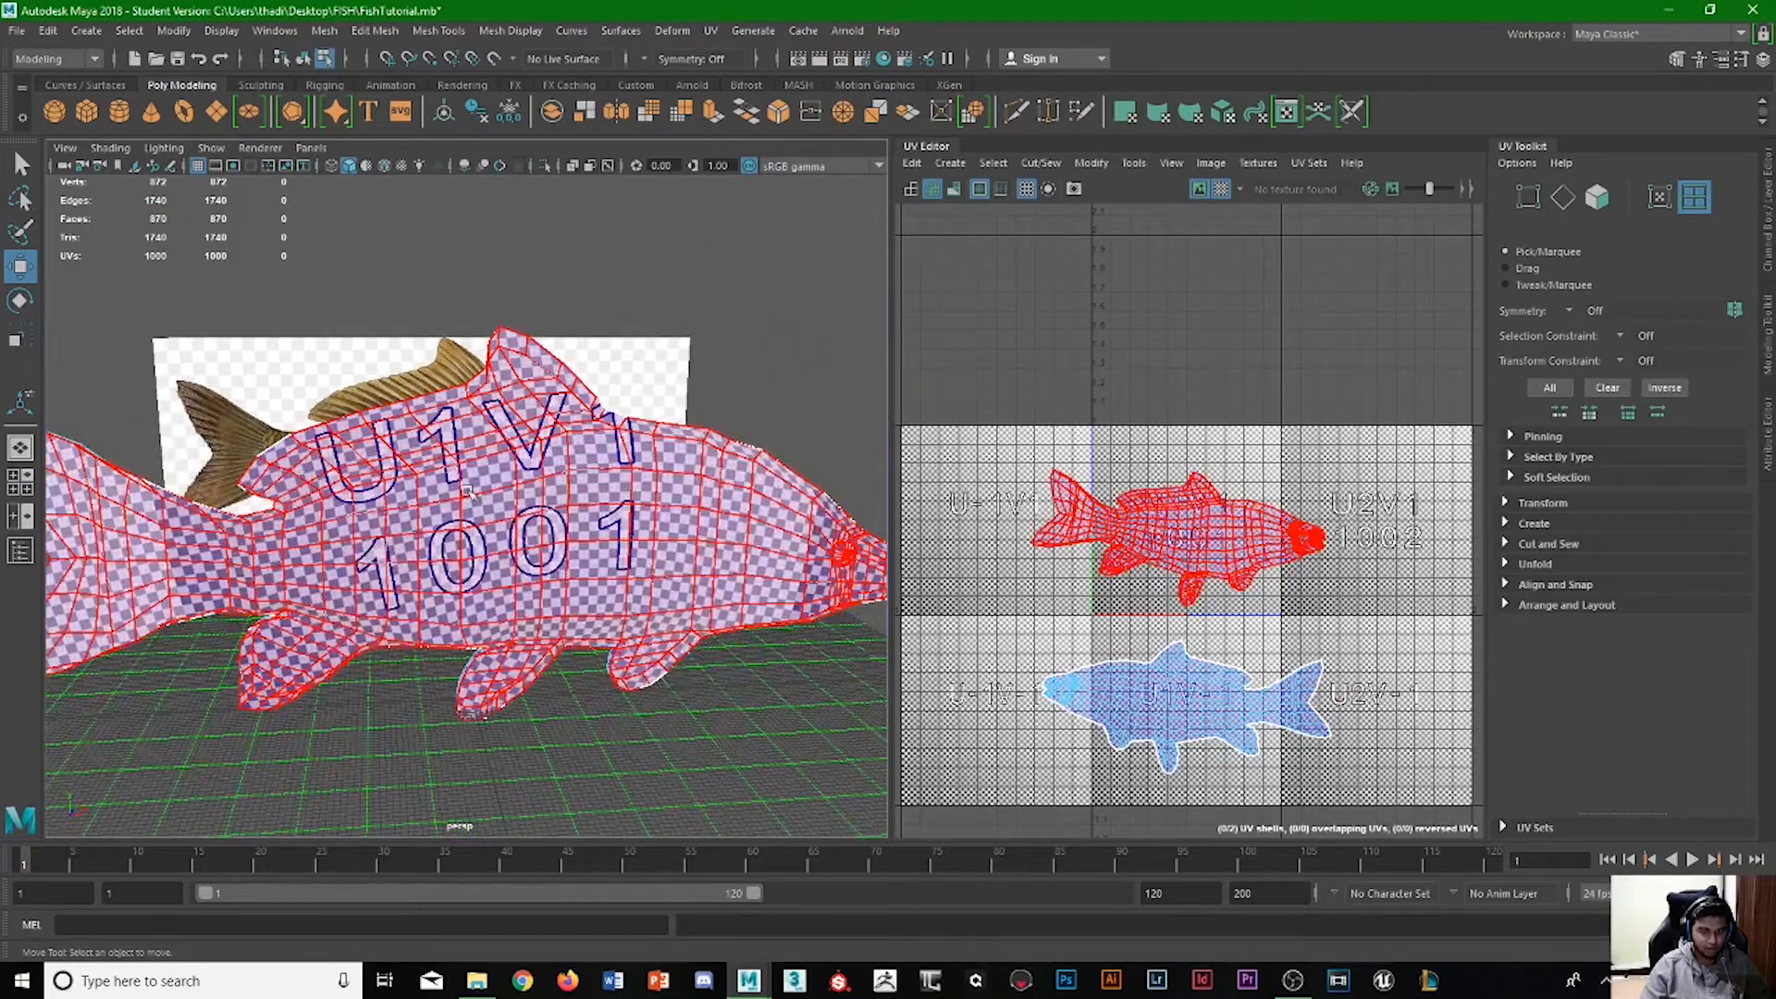
pyautogui.scroll(-2, 408, 531)
pyautogui.keyDown('alt'); pyautogui.moveTo(408, 531); pyautogui.dragTo(551, 486, button='middle'); pyautogui.keyUp('alt')
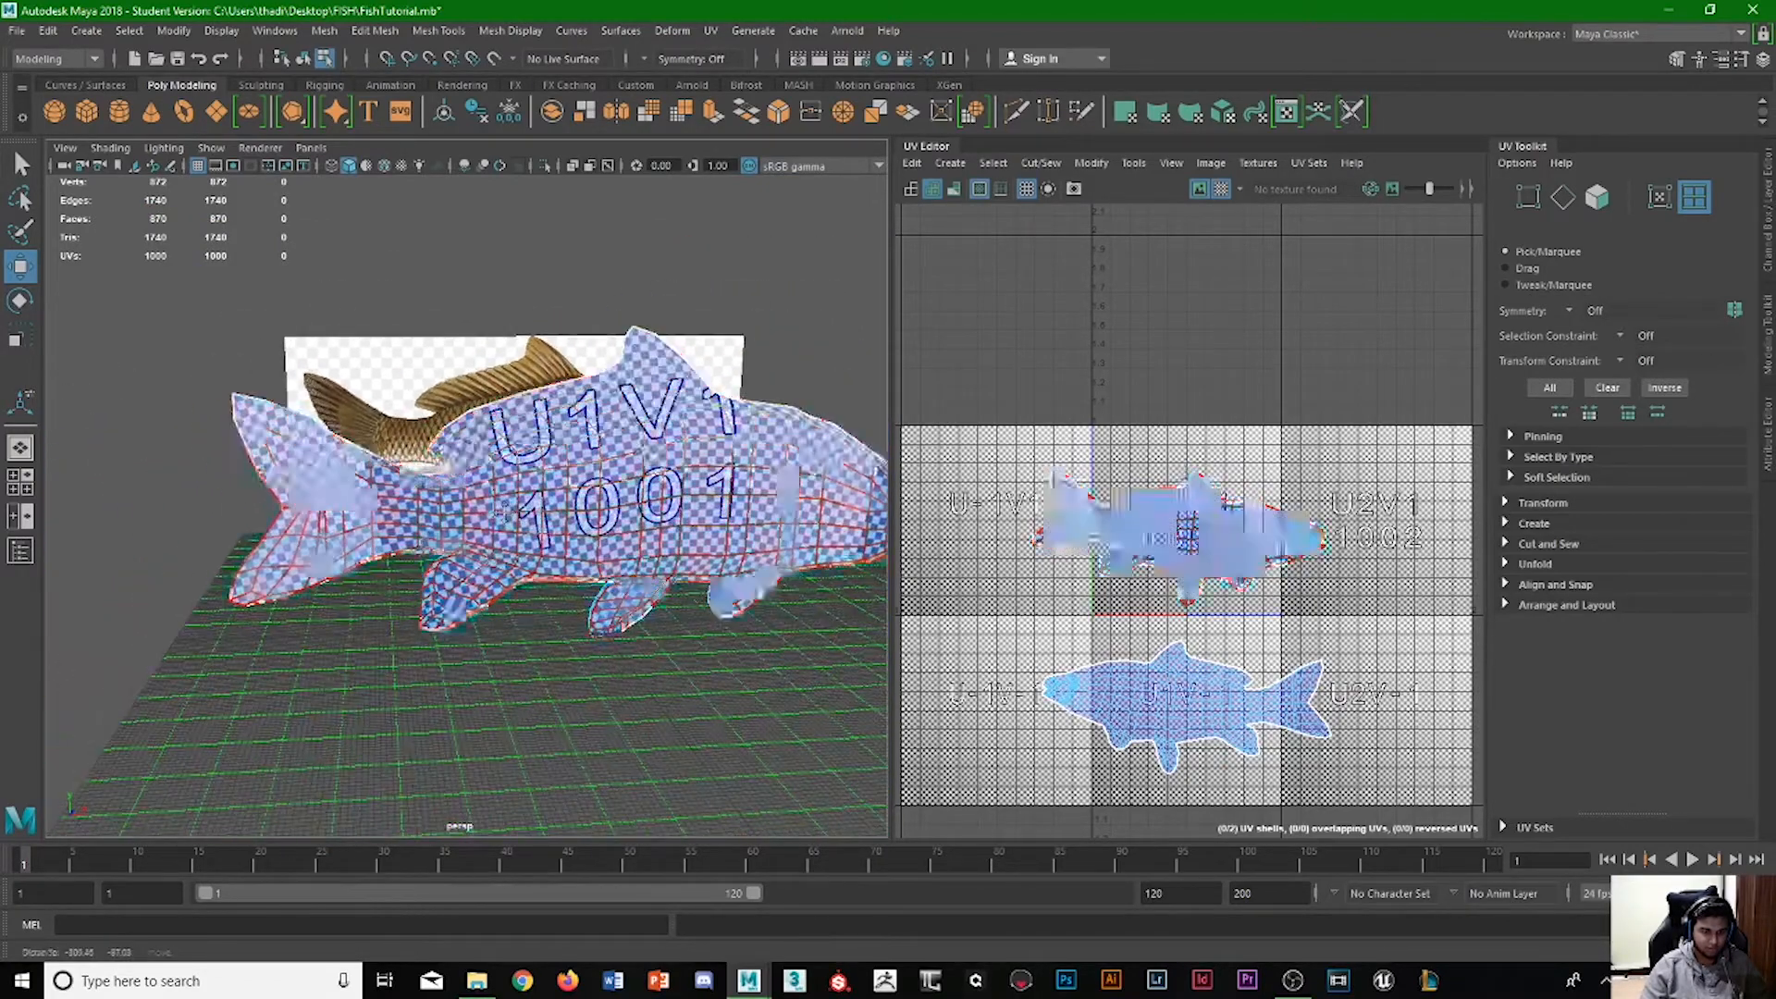
pyautogui.scroll(2, 555, 485)
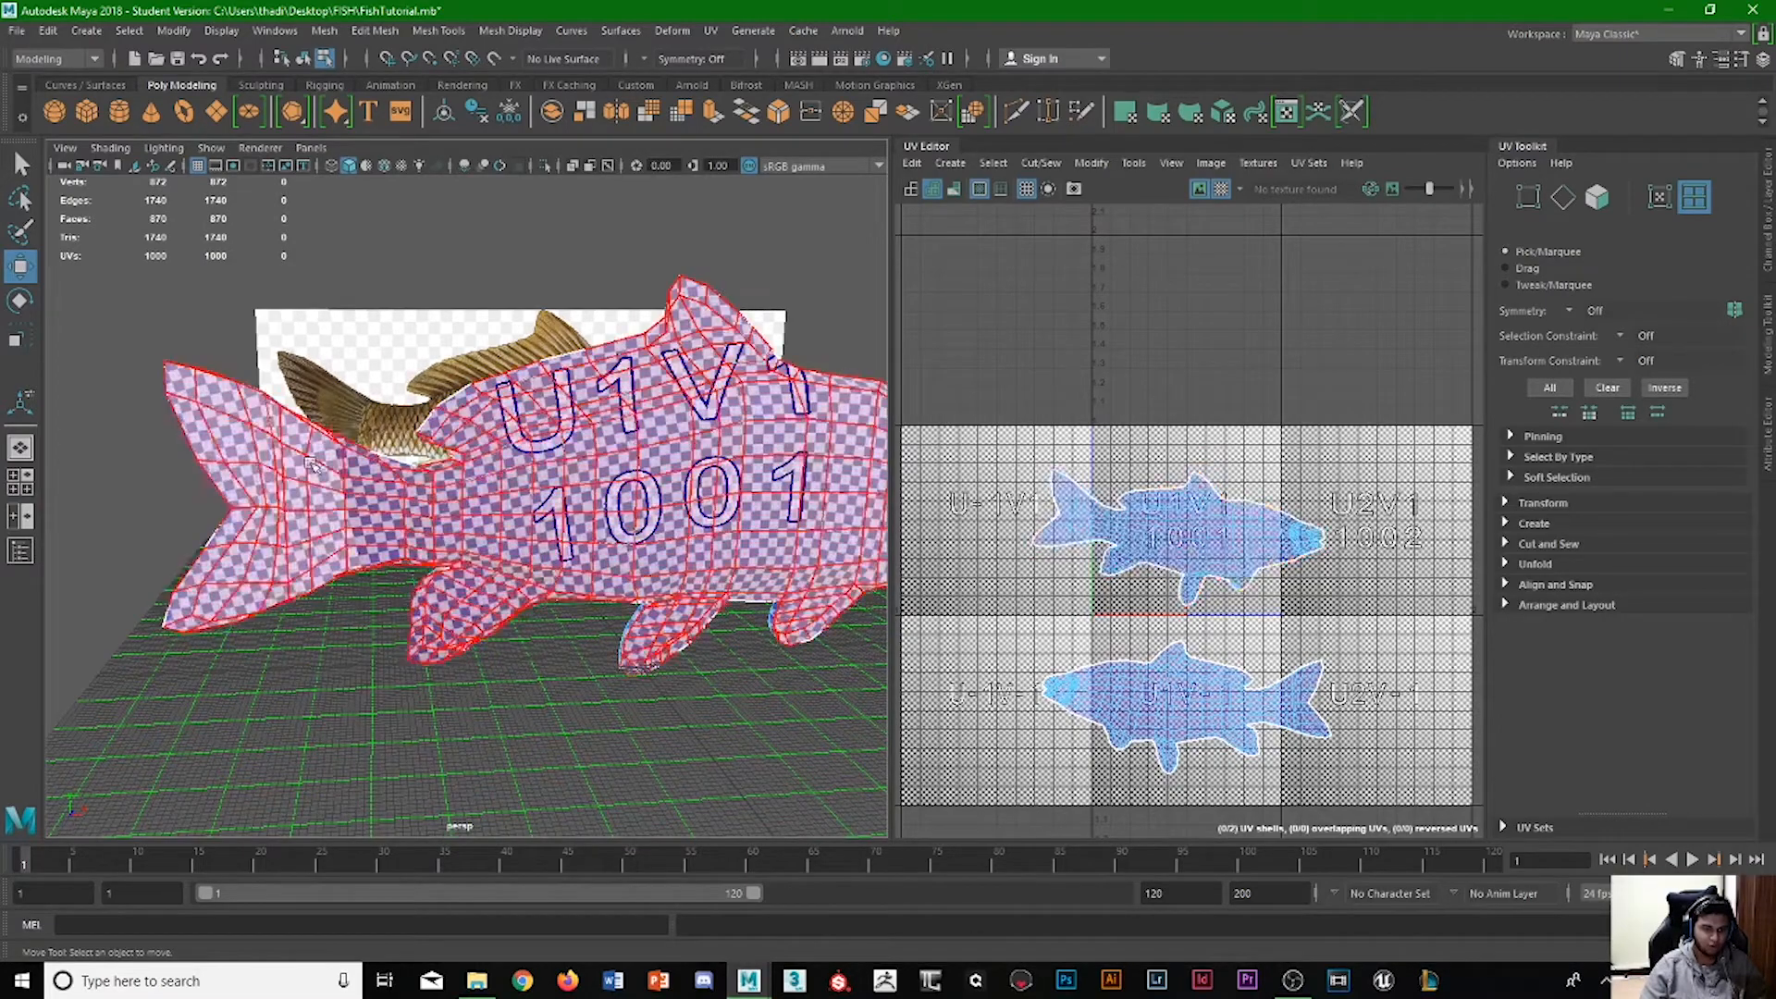
pyautogui.scroll(3, 641, 664)
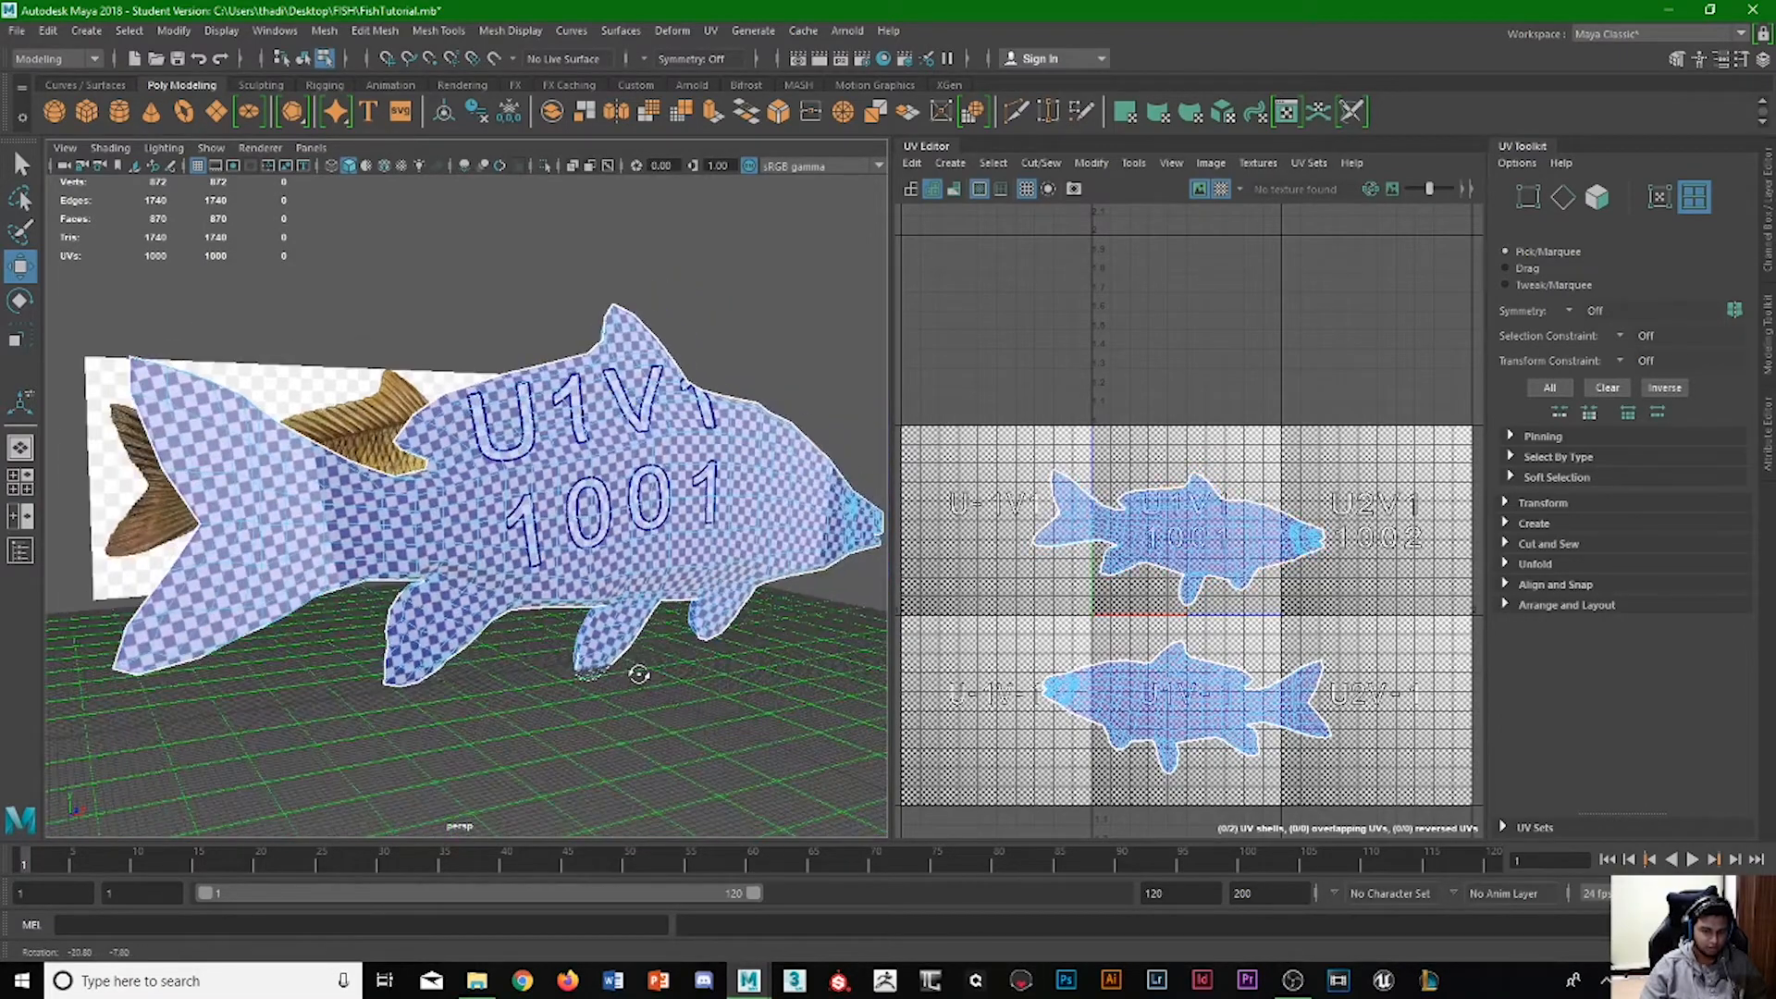
pyautogui.scroll(2, 356, 553)
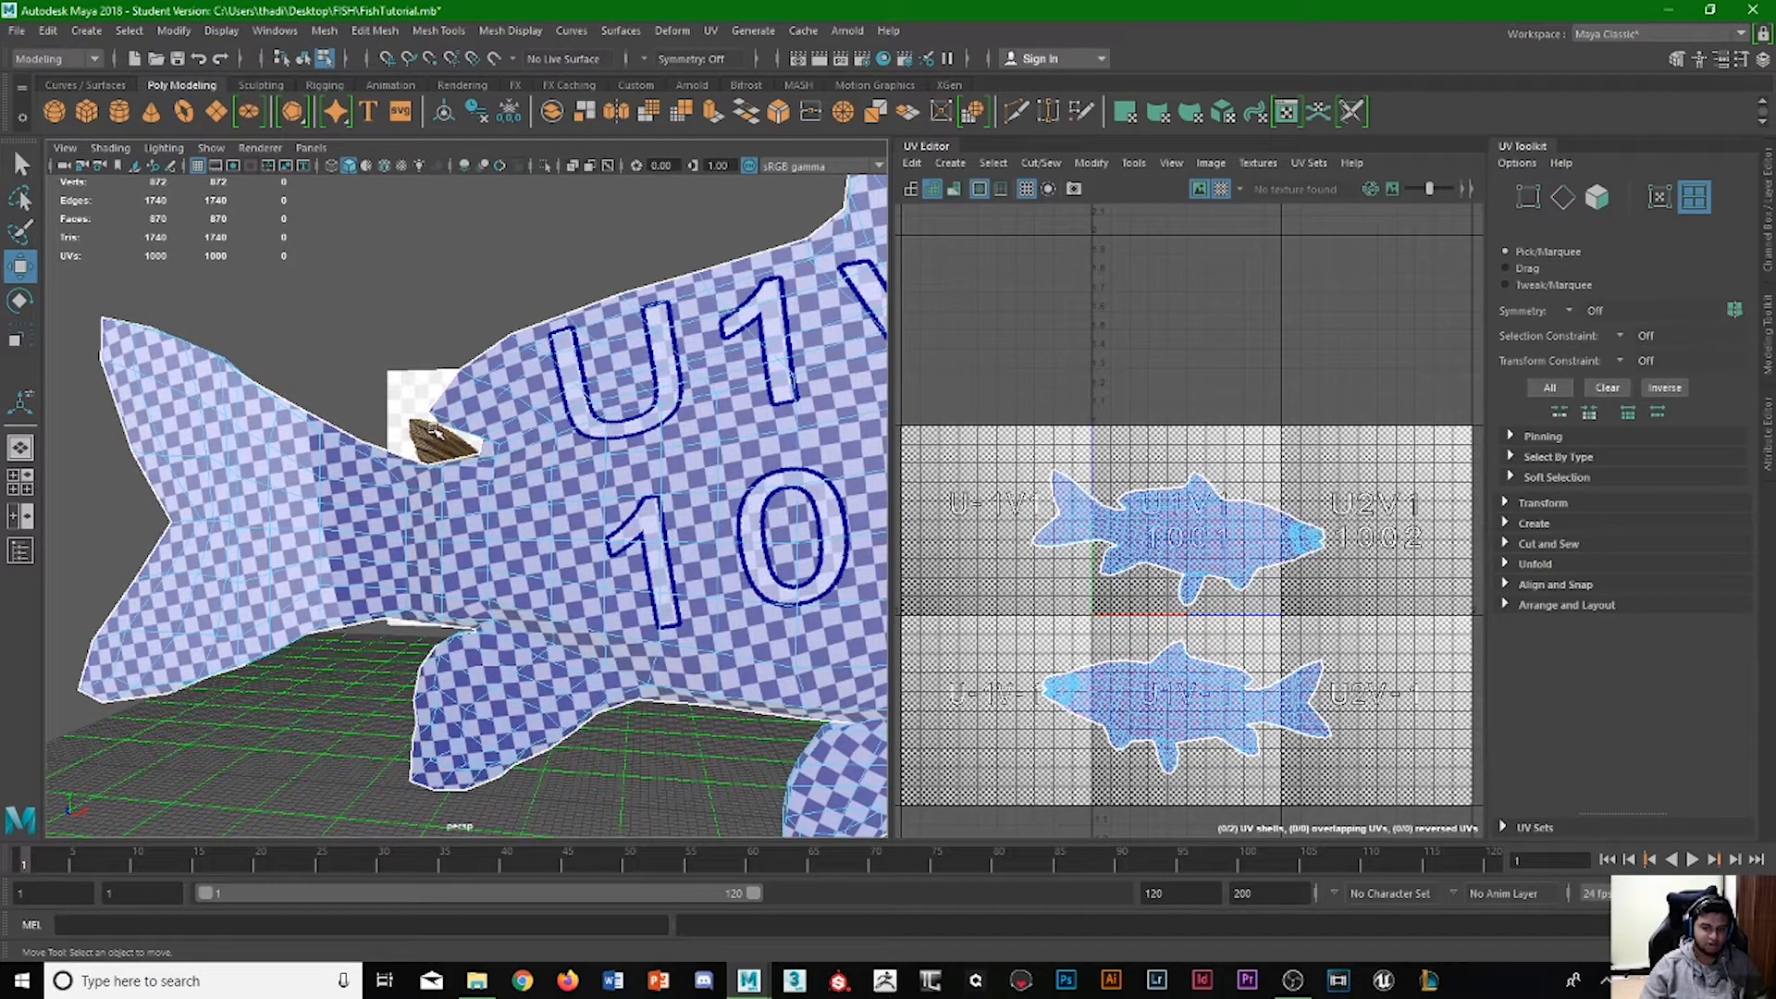
# Select the edge loop around the base of the tail fin and cut the UVs along it.
pyautogui.press('F10')
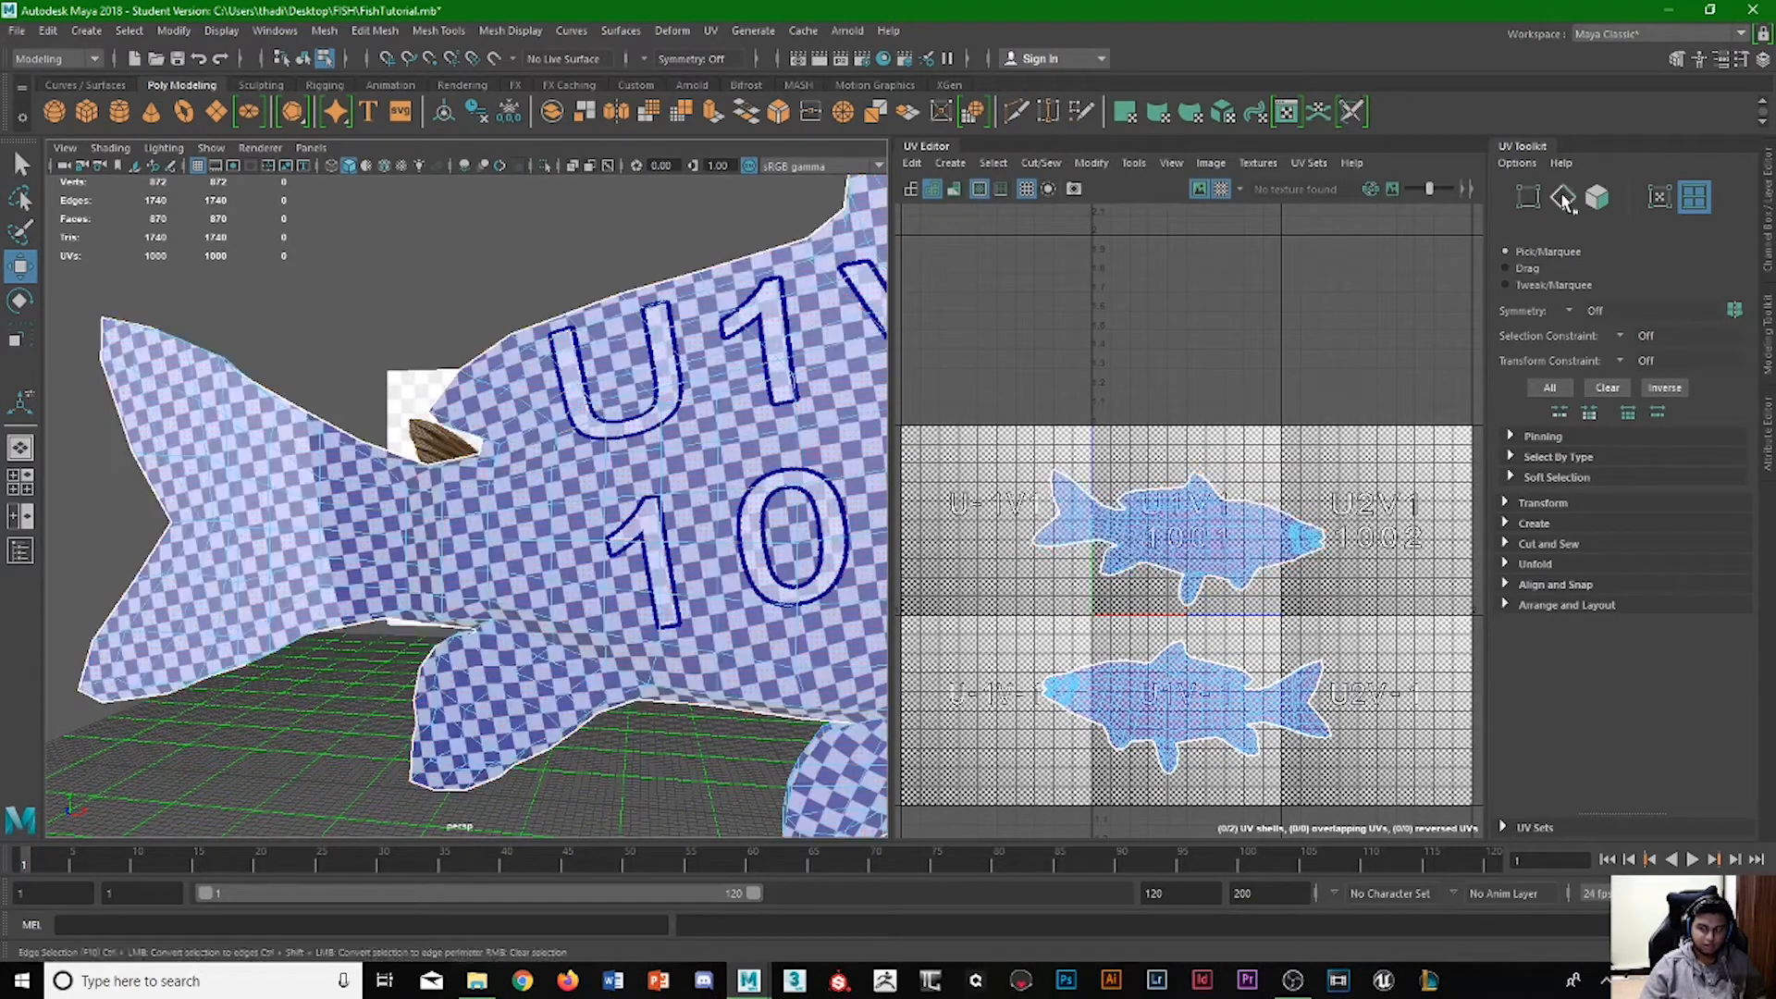
pyautogui.scroll(5, 1091, 550)
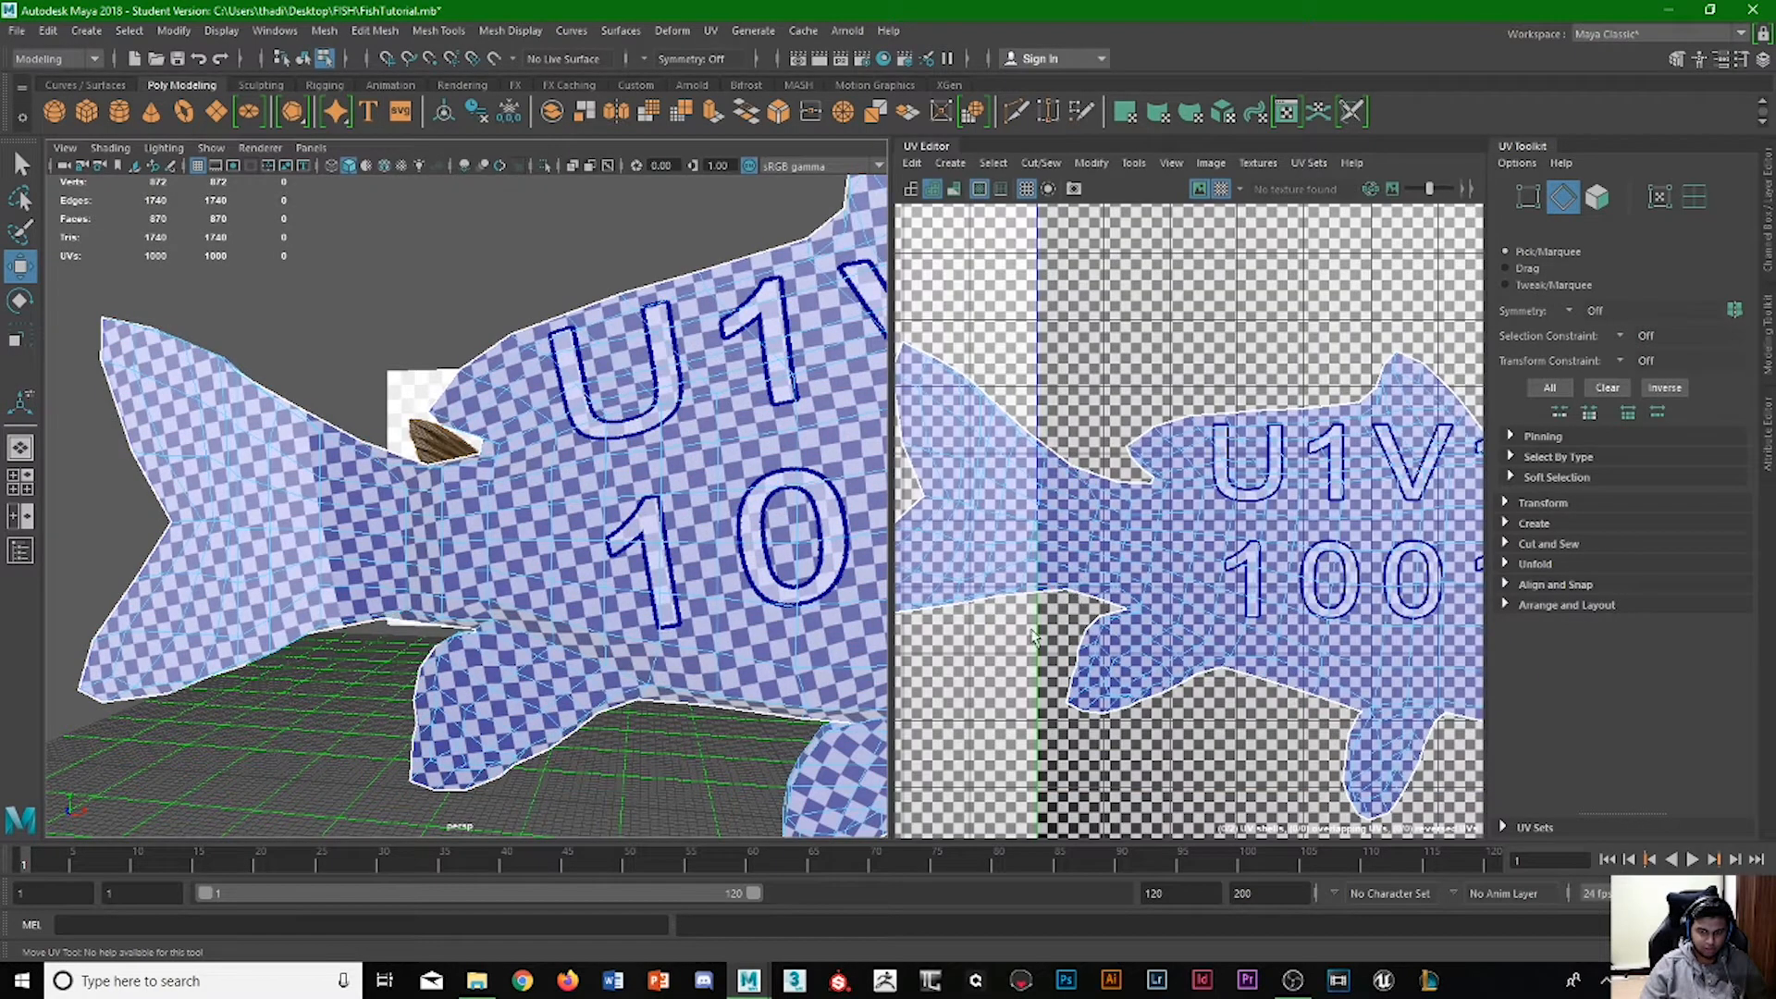
pyautogui.keyDown('alt'); pyautogui.moveTo(336, 549); pyautogui.dragTo(593, 522); pyautogui.keyUp('alt')
pyautogui.scroll(5, 497, 421)
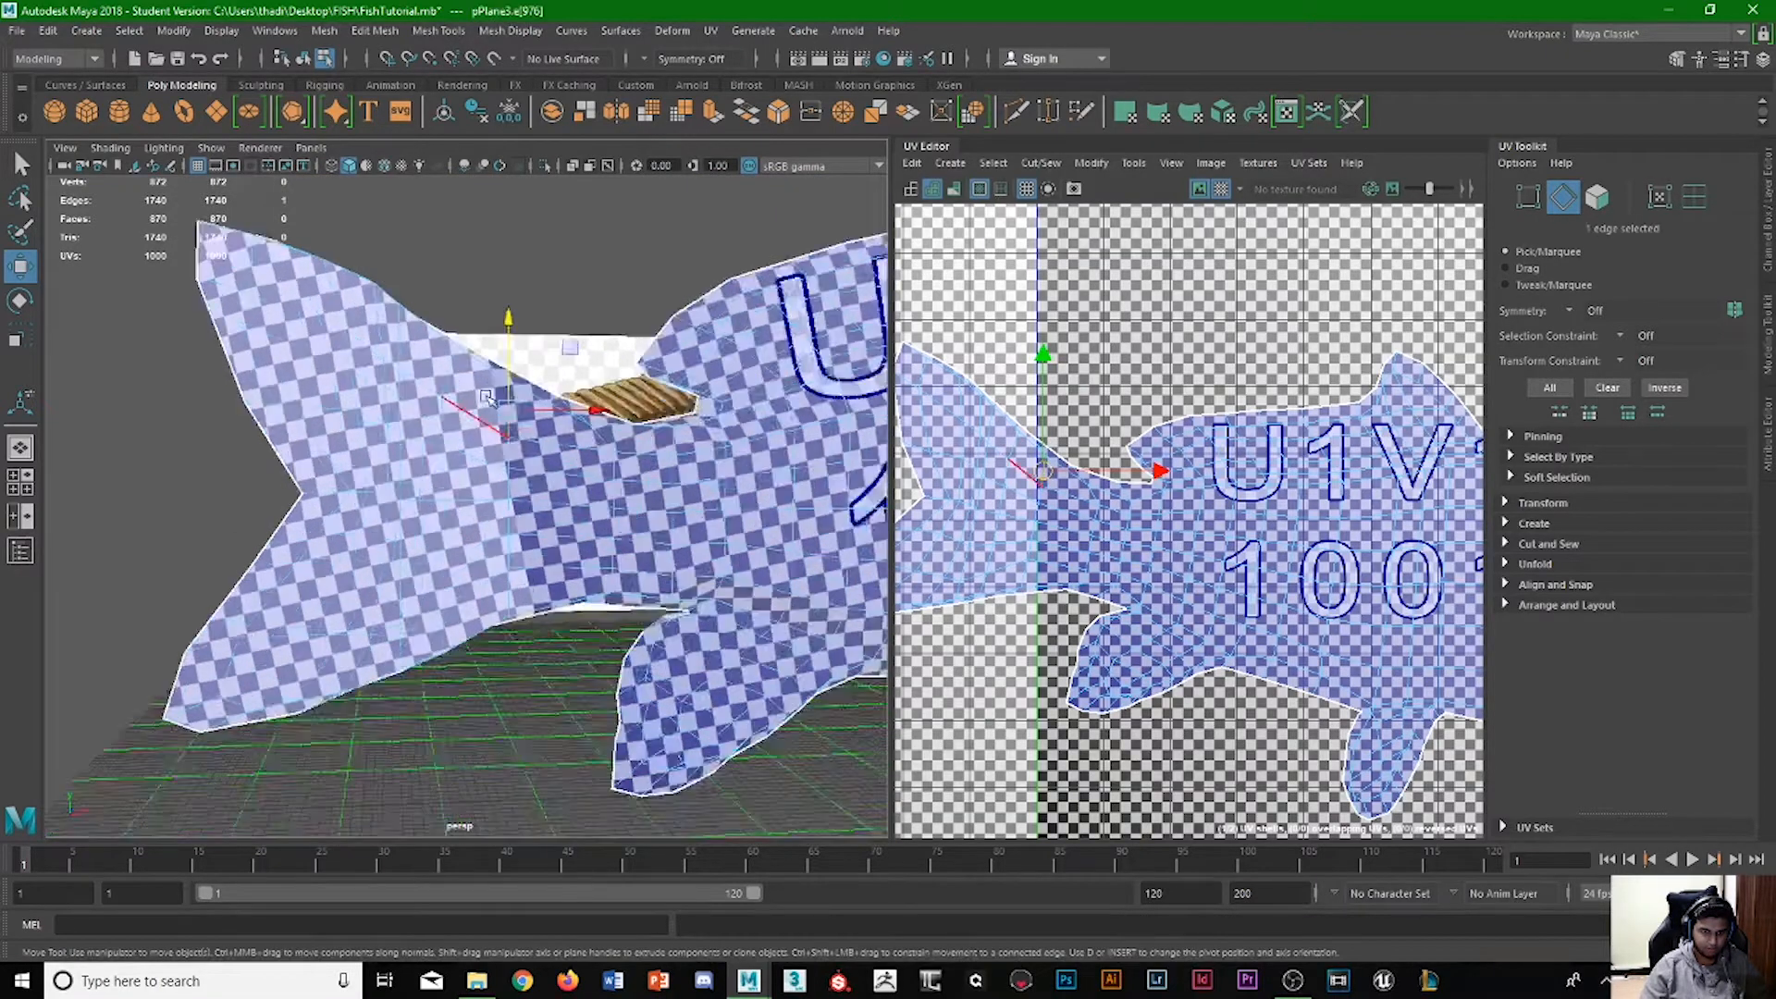
pyautogui.doubleClick(529, 423)
pyautogui.keyDown('alt'); pyautogui.moveTo(562, 407); pyautogui.dragTo(490, 320); pyautogui.keyUp('alt')
pyautogui.press('space')
pyautogui.press('space')
pyautogui.keyDown('alt'); pyautogui.moveTo(476, 382); pyautogui.dragTo(231, 416); pyautogui.keyUp('alt')
pyautogui.scroll(4, 542, 503)
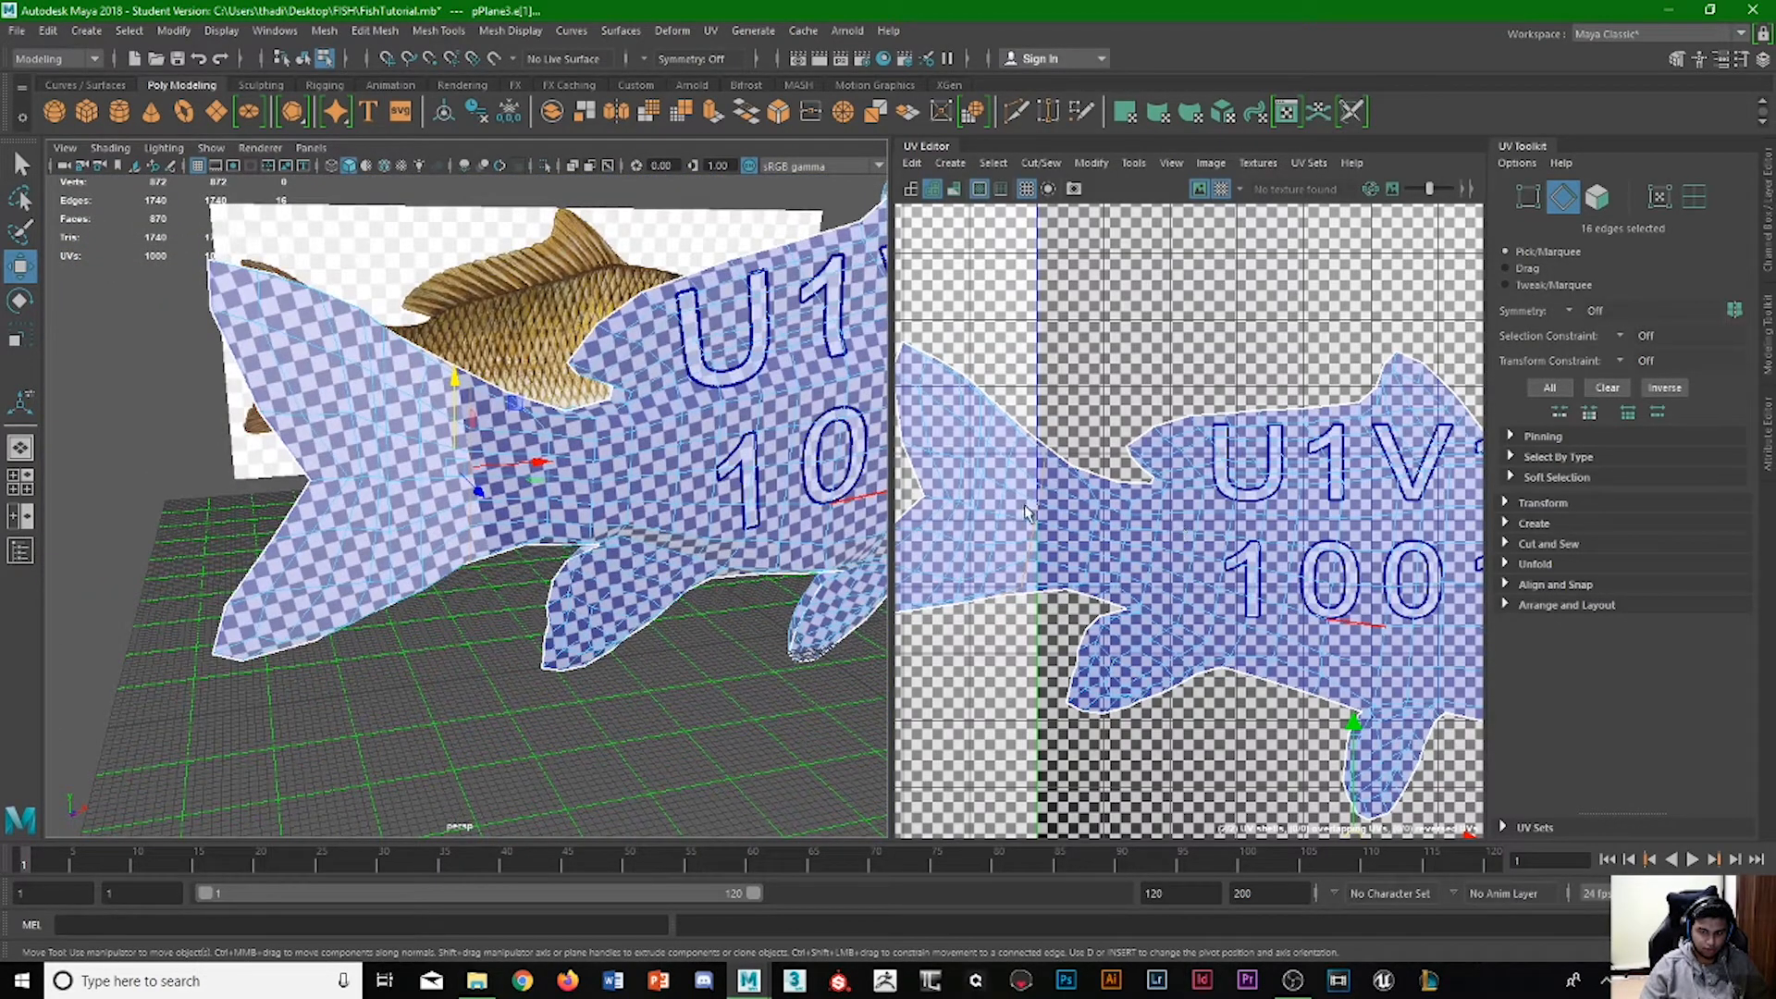
pyautogui.keyDown('shift'); pyautogui.rightClick(1041, 514); pyautogui.keyUp('shift')
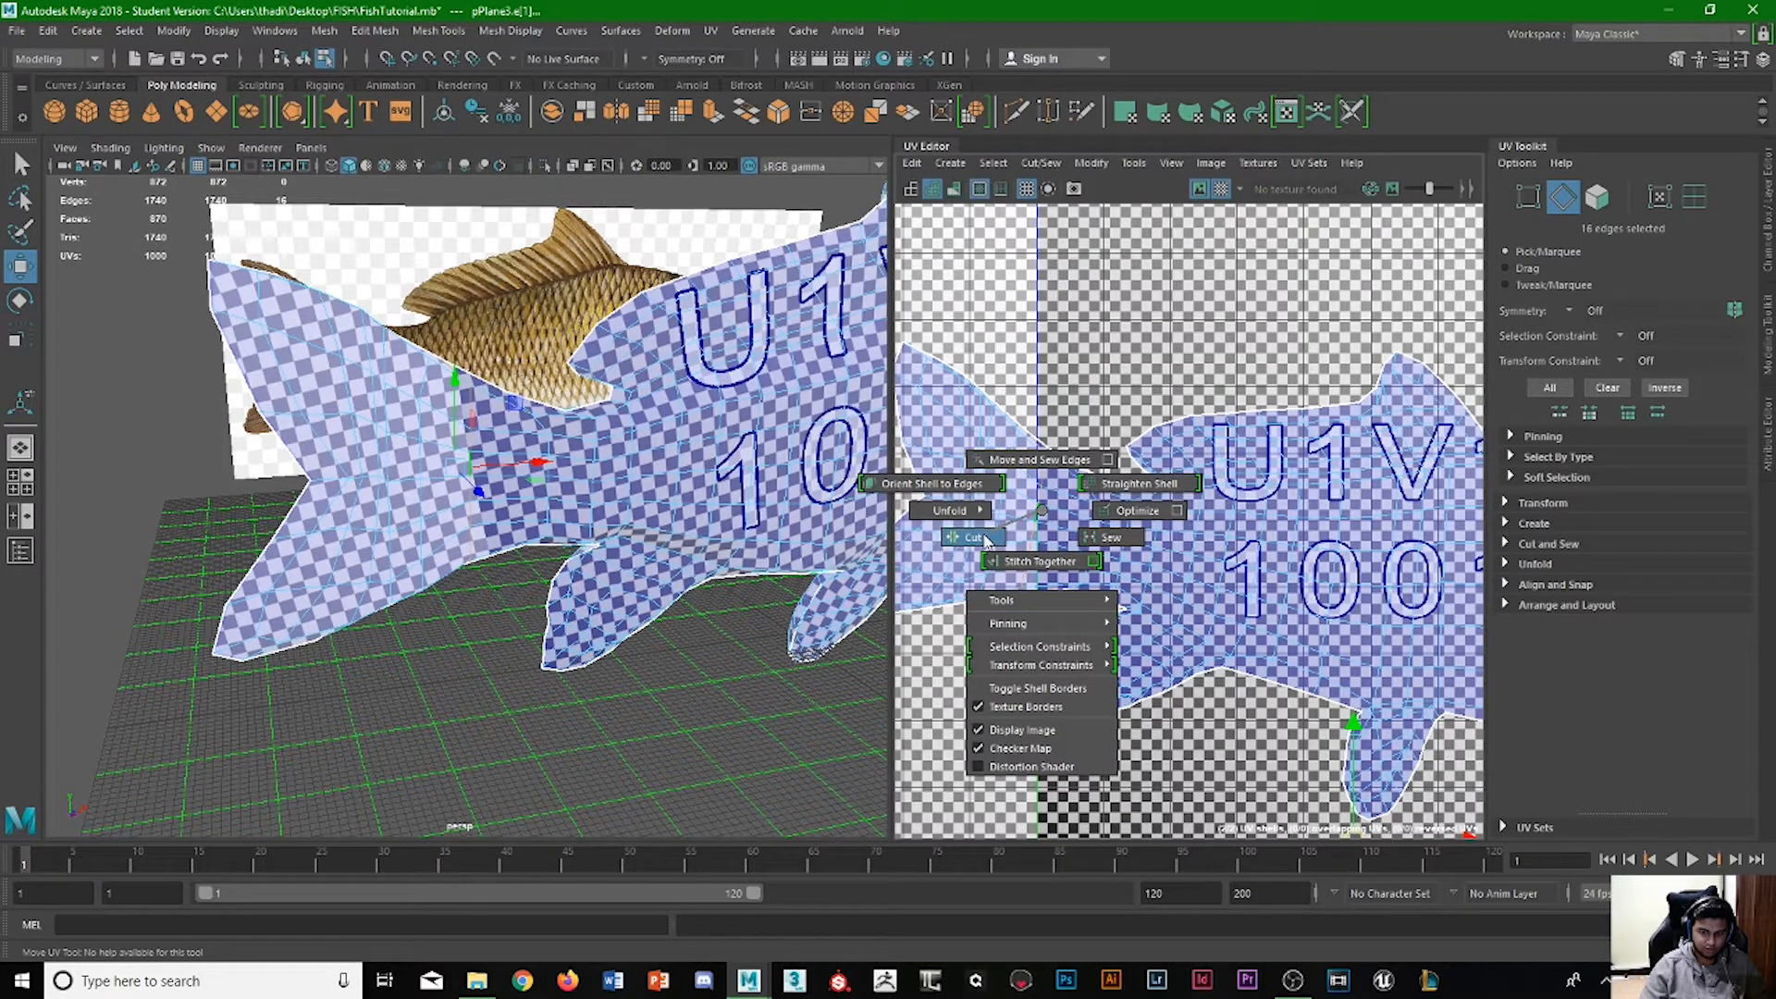
pyautogui.click(982, 538)
# Select the tail shell cut from the upper fish shell and move it straight up, clear of the body.
pyautogui.scroll(-4, 984, 541)
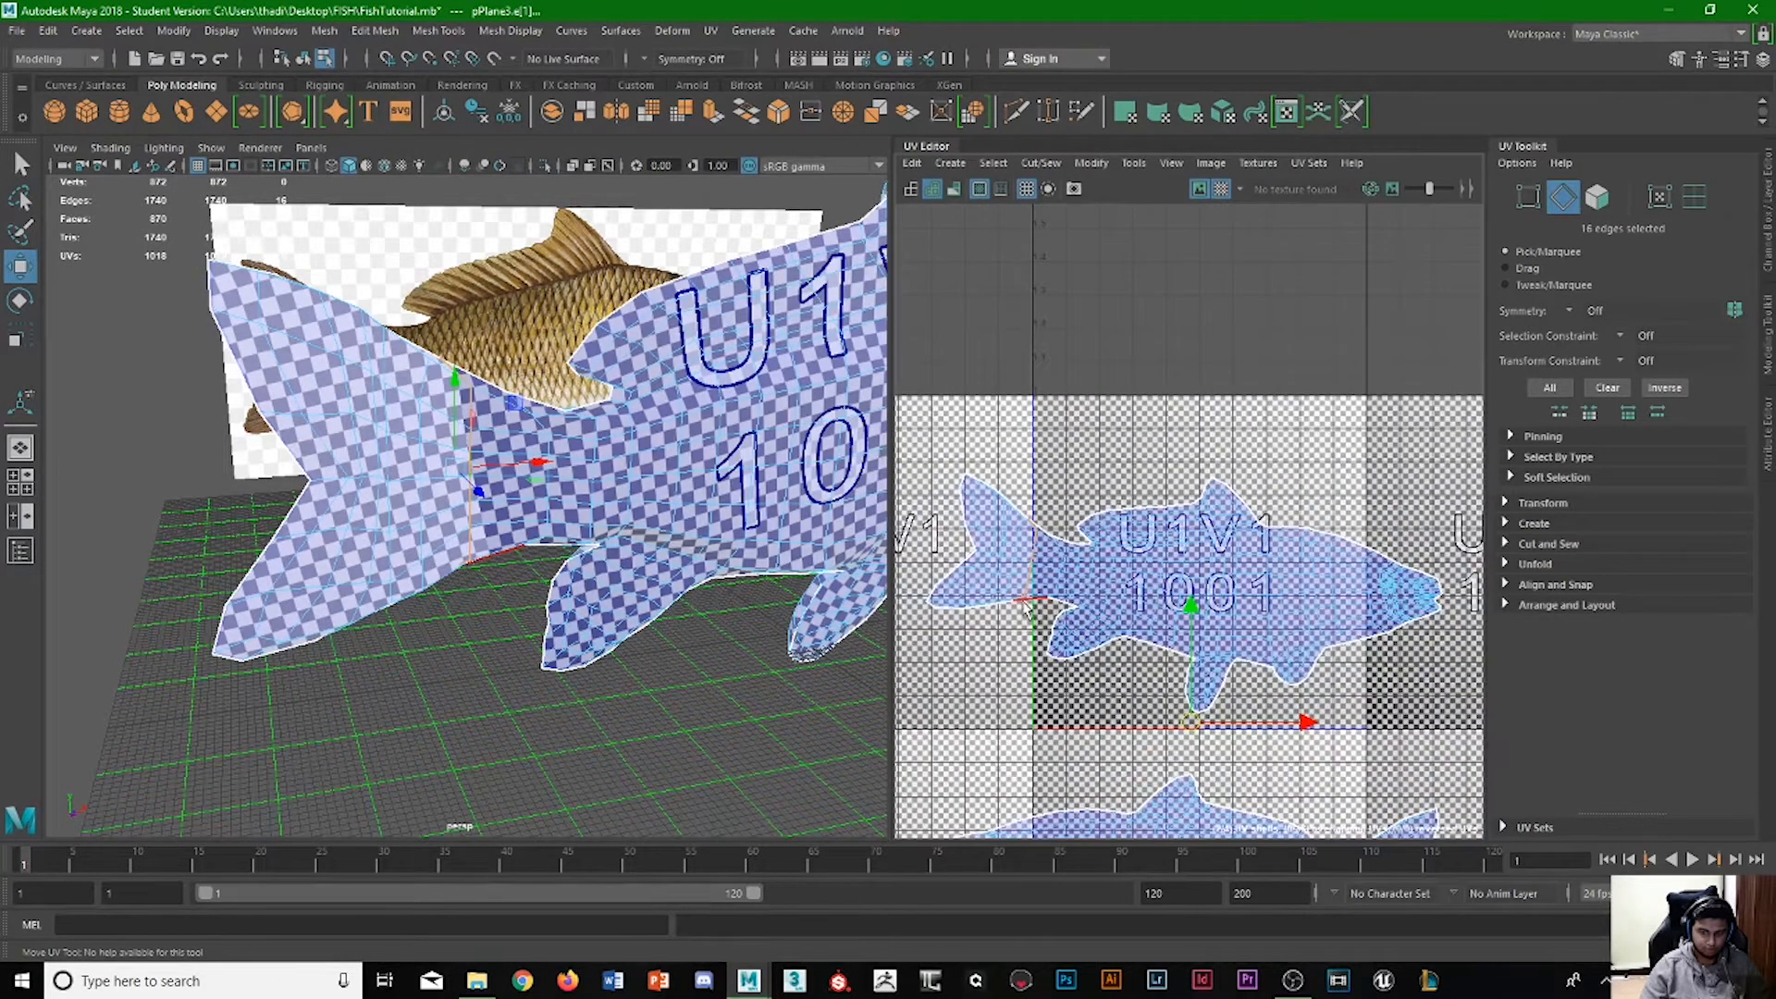
pyautogui.moveTo(995, 548); pyautogui.dragTo(964, 533, button='right')
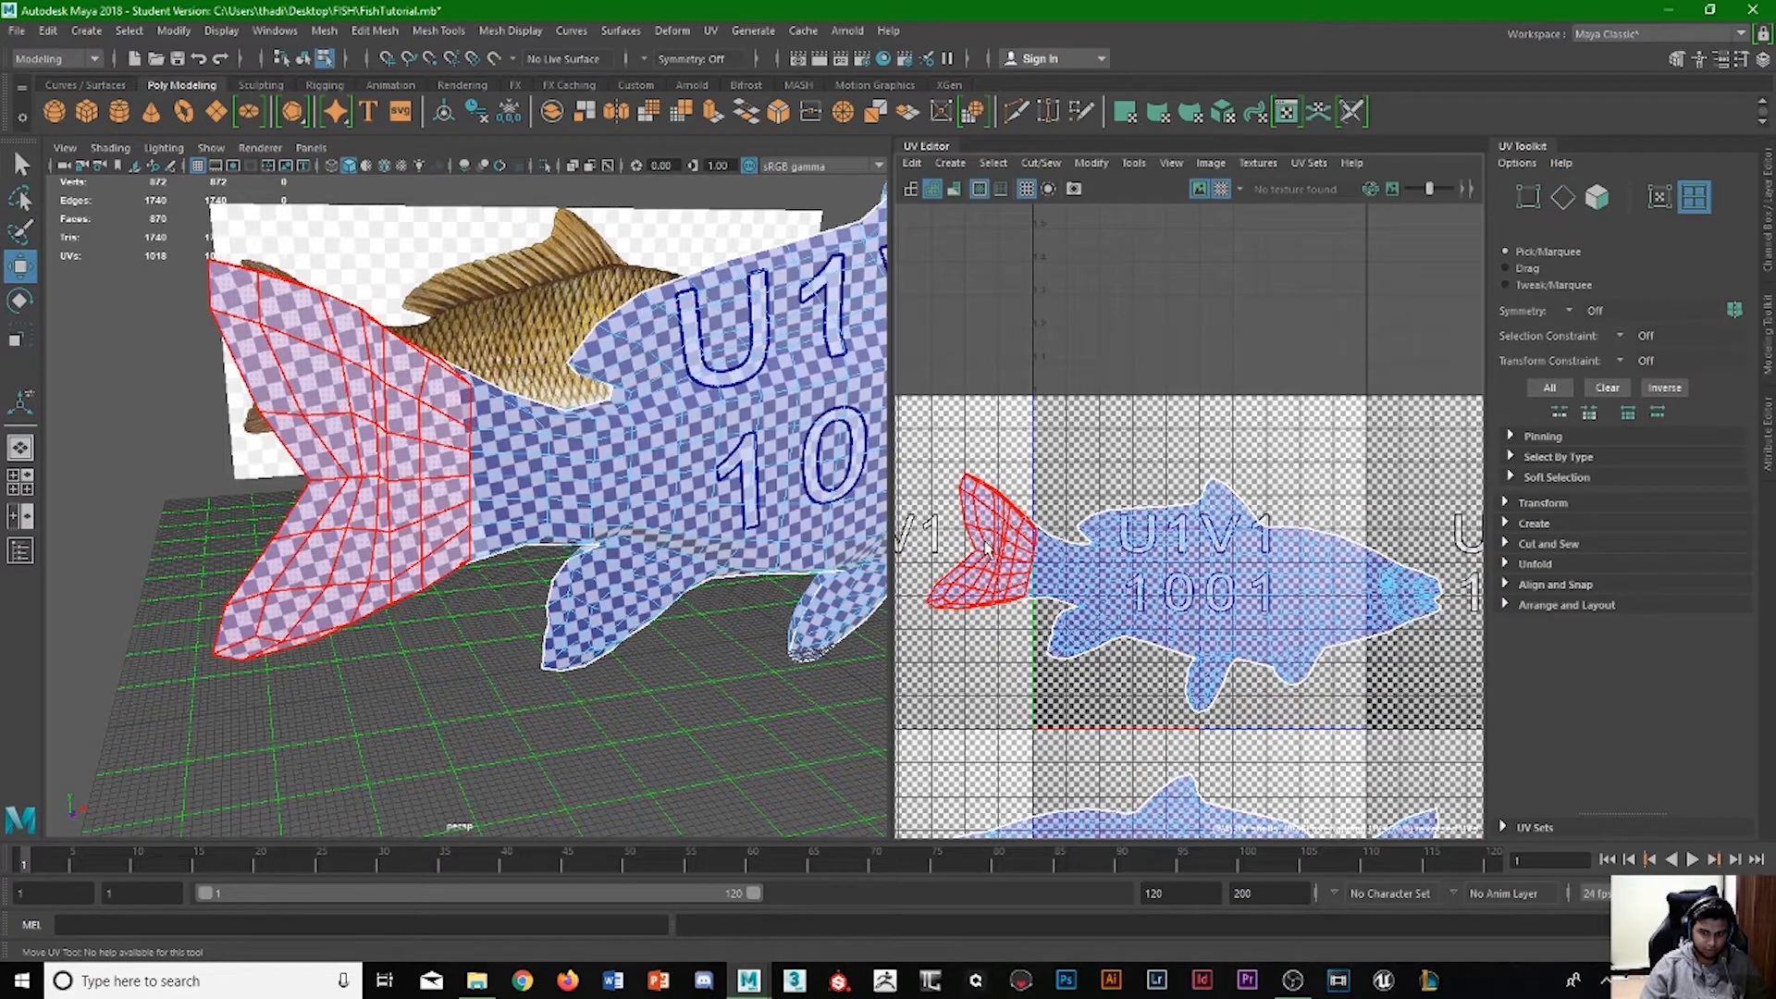
pyautogui.click(982, 539)
pyautogui.moveTo(978, 444); pyautogui.dragTo(993, 310)
# Select the tail shell on the opposite side of the fish and move it horizontally away from the lower body shell.
pyautogui.keyDown('alt'); pyautogui.moveTo(337, 467); pyautogui.dragTo(734, 524); pyautogui.keyUp('alt')
pyautogui.click(553, 549)
pyautogui.scroll(-3, 1052, 653)
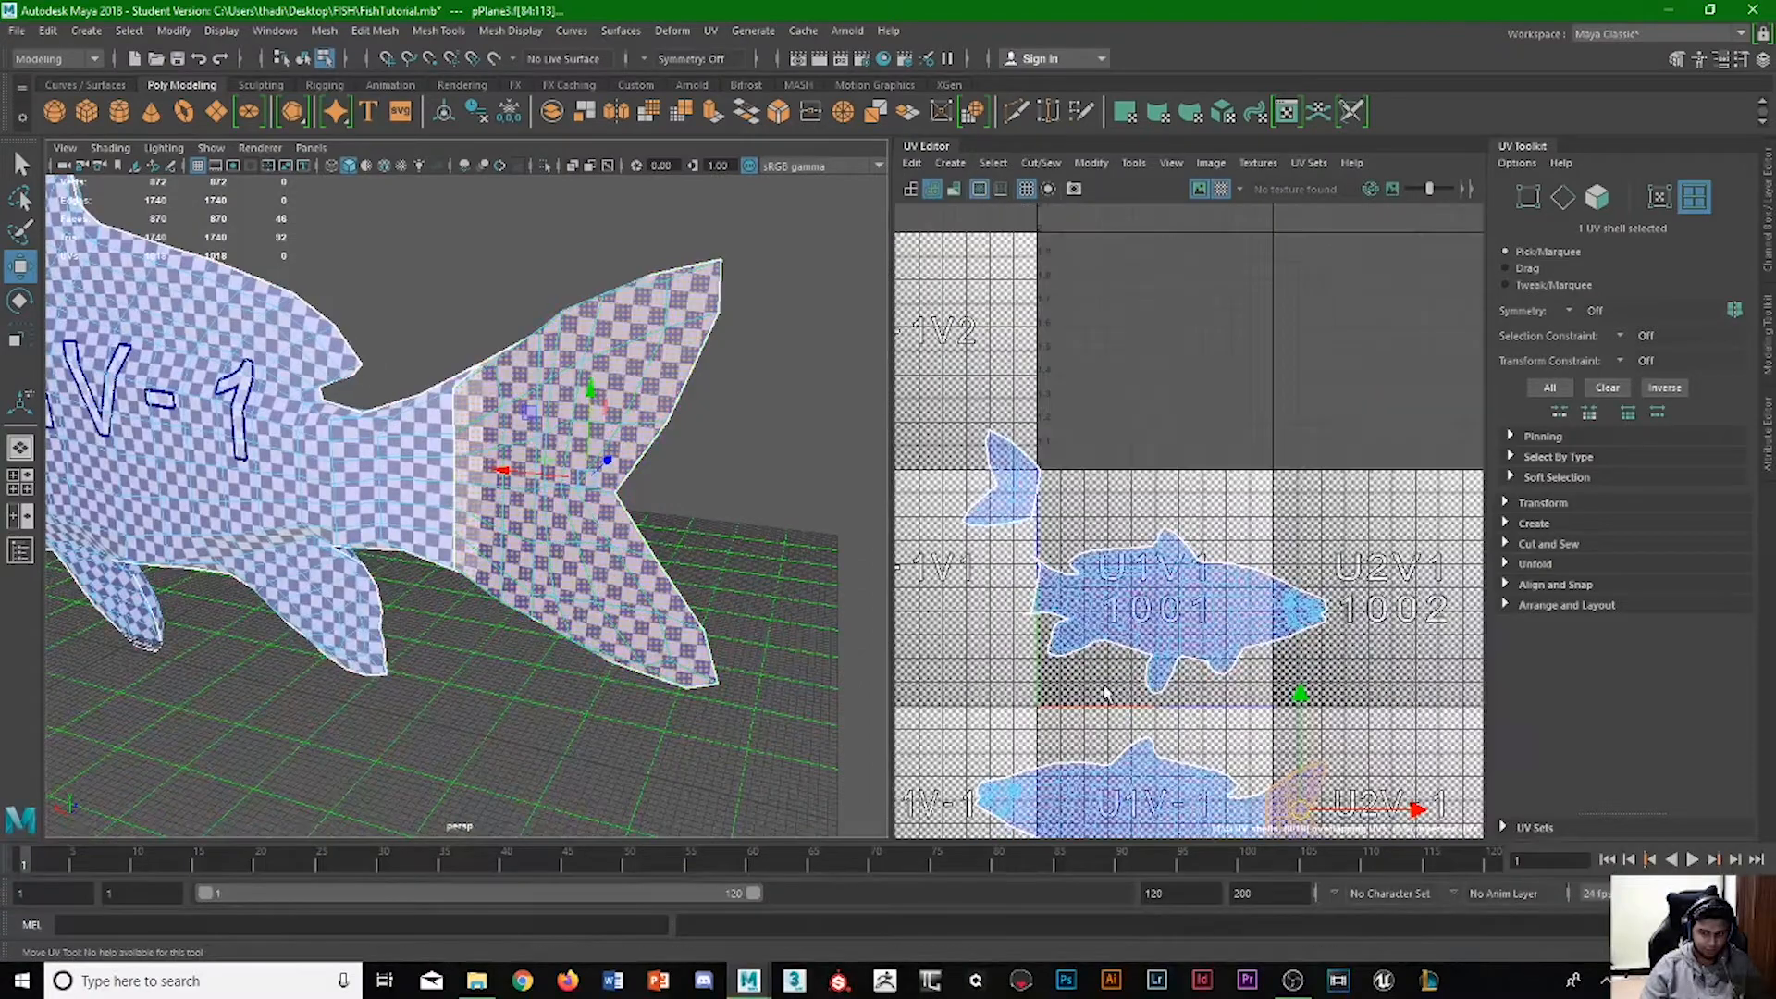
pyautogui.keyDown('alt'); pyautogui.moveTo(1069, 640); pyautogui.dragTo(983, 502, button='middle'); pyautogui.keyUp('alt')
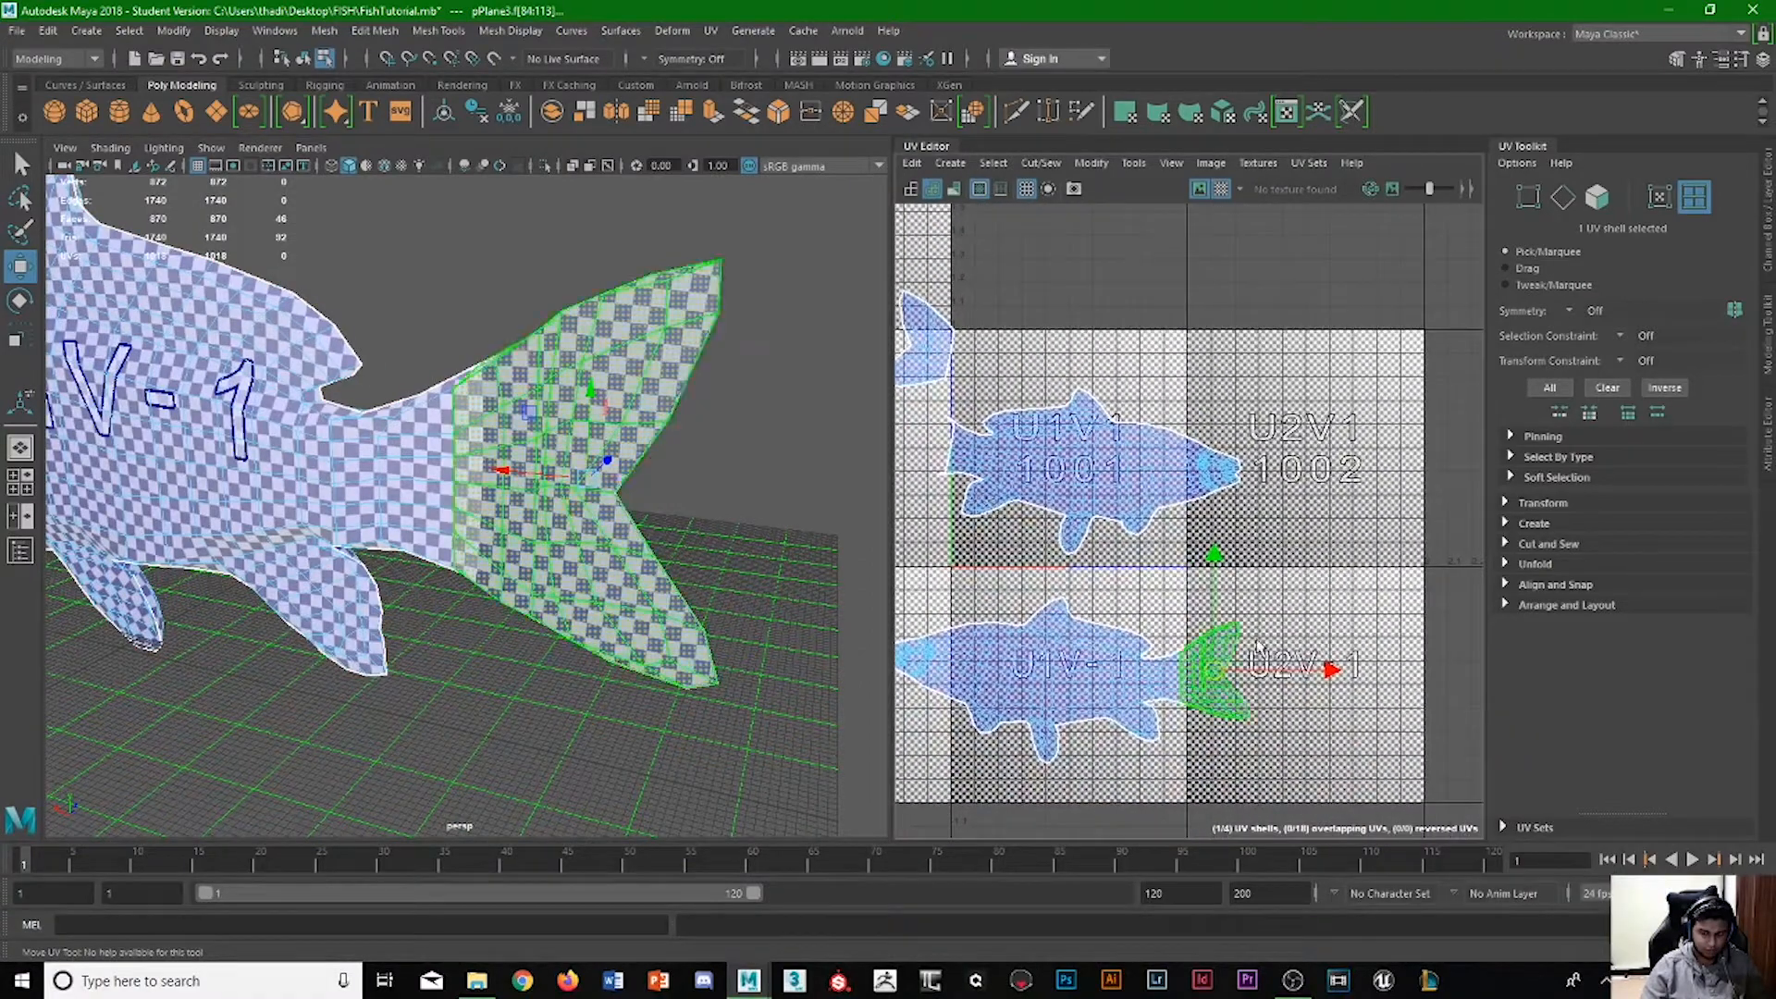
pyautogui.moveTo(593, 442)
pyautogui.keyDown('alt'); pyautogui.mouseDown()
pyautogui.moveTo(607, 505)
pyautogui.moveTo(606, 470)
pyautogui.mouseUp(); pyautogui.keyUp('alt')
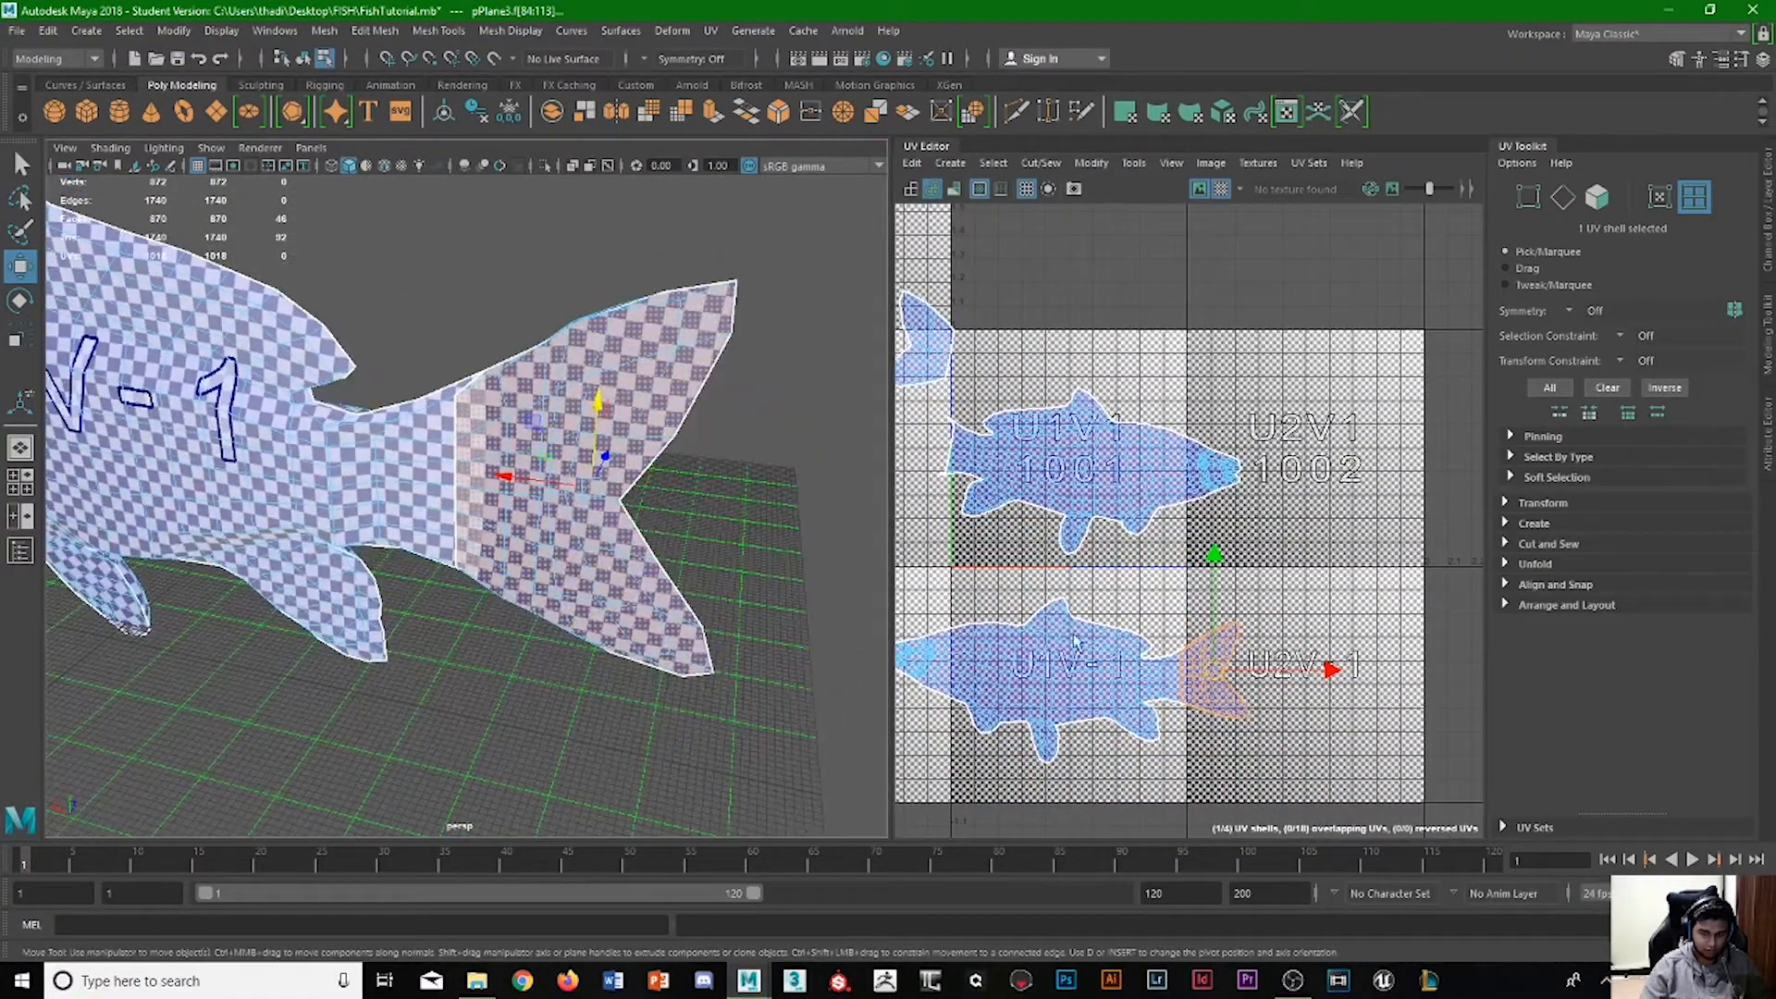
pyautogui.moveTo(1330, 671); pyautogui.dragTo(1394, 672)
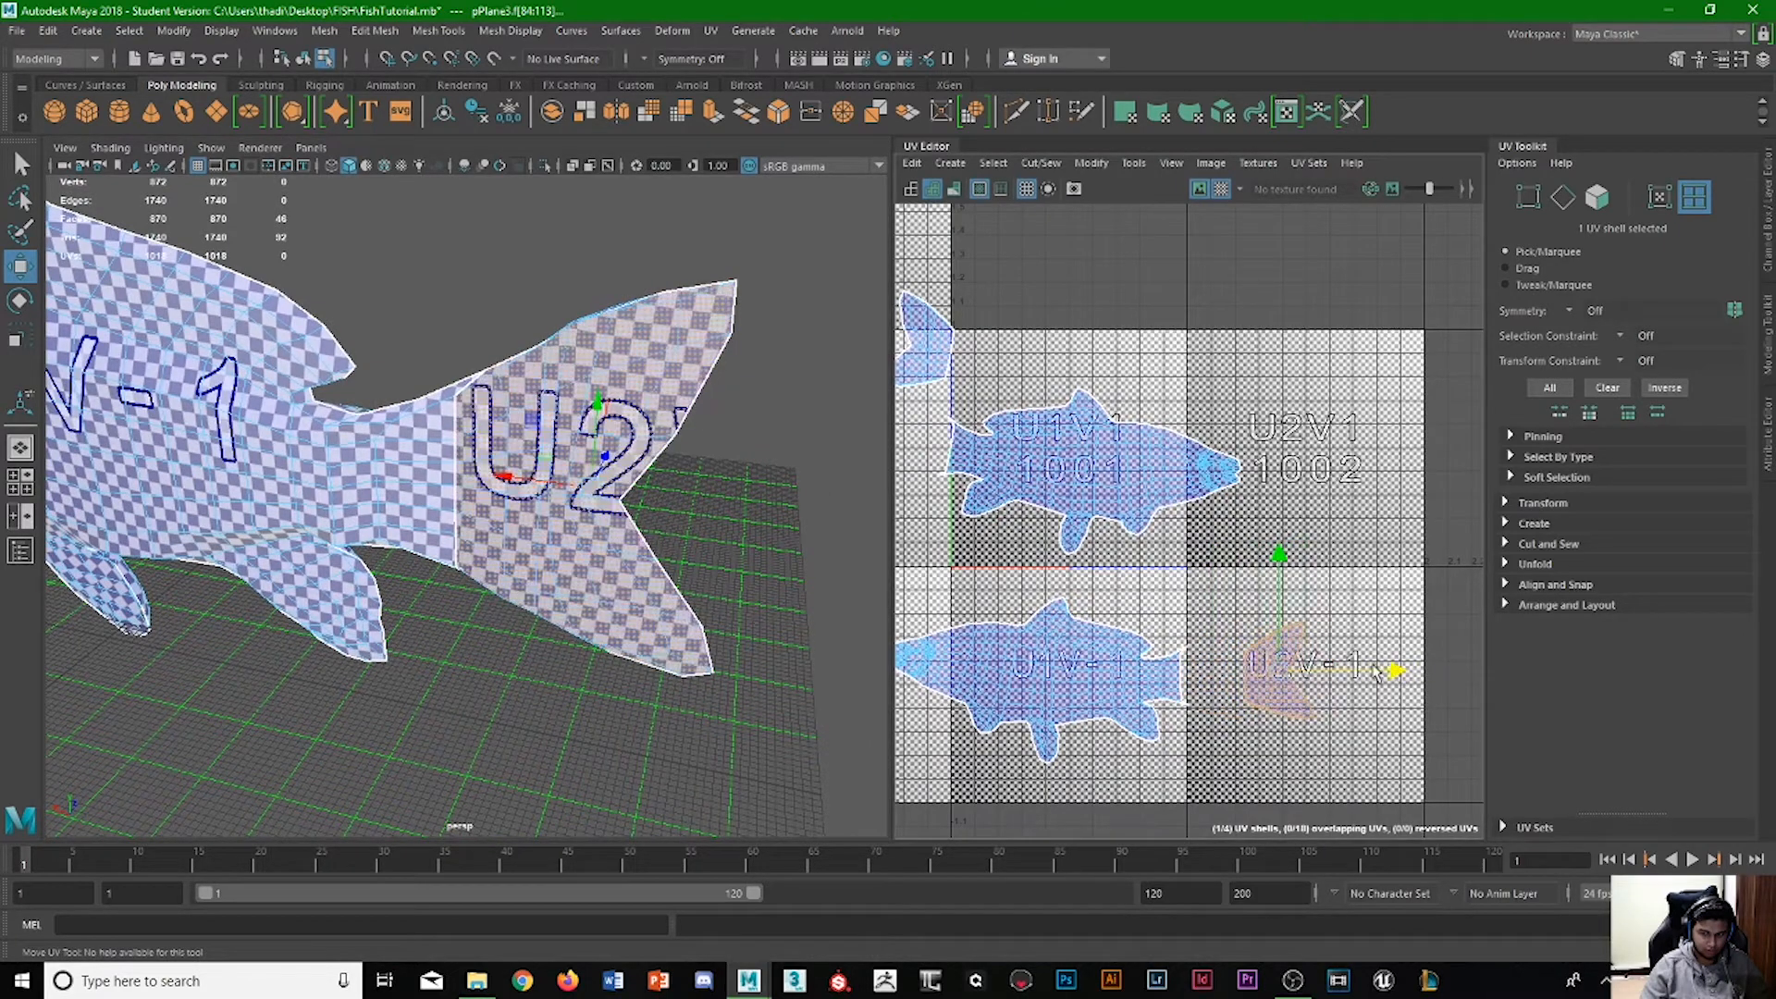
# Move the second tail shell next to the first tail shell, near the upper edge of tile U-1V1.
pyautogui.scroll(-2, 1078, 620)
pyautogui.keyDown('alt'); pyautogui.moveTo(1096, 600); pyautogui.dragTo(1231, 641, button='middle'); pyautogui.keyUp('alt')
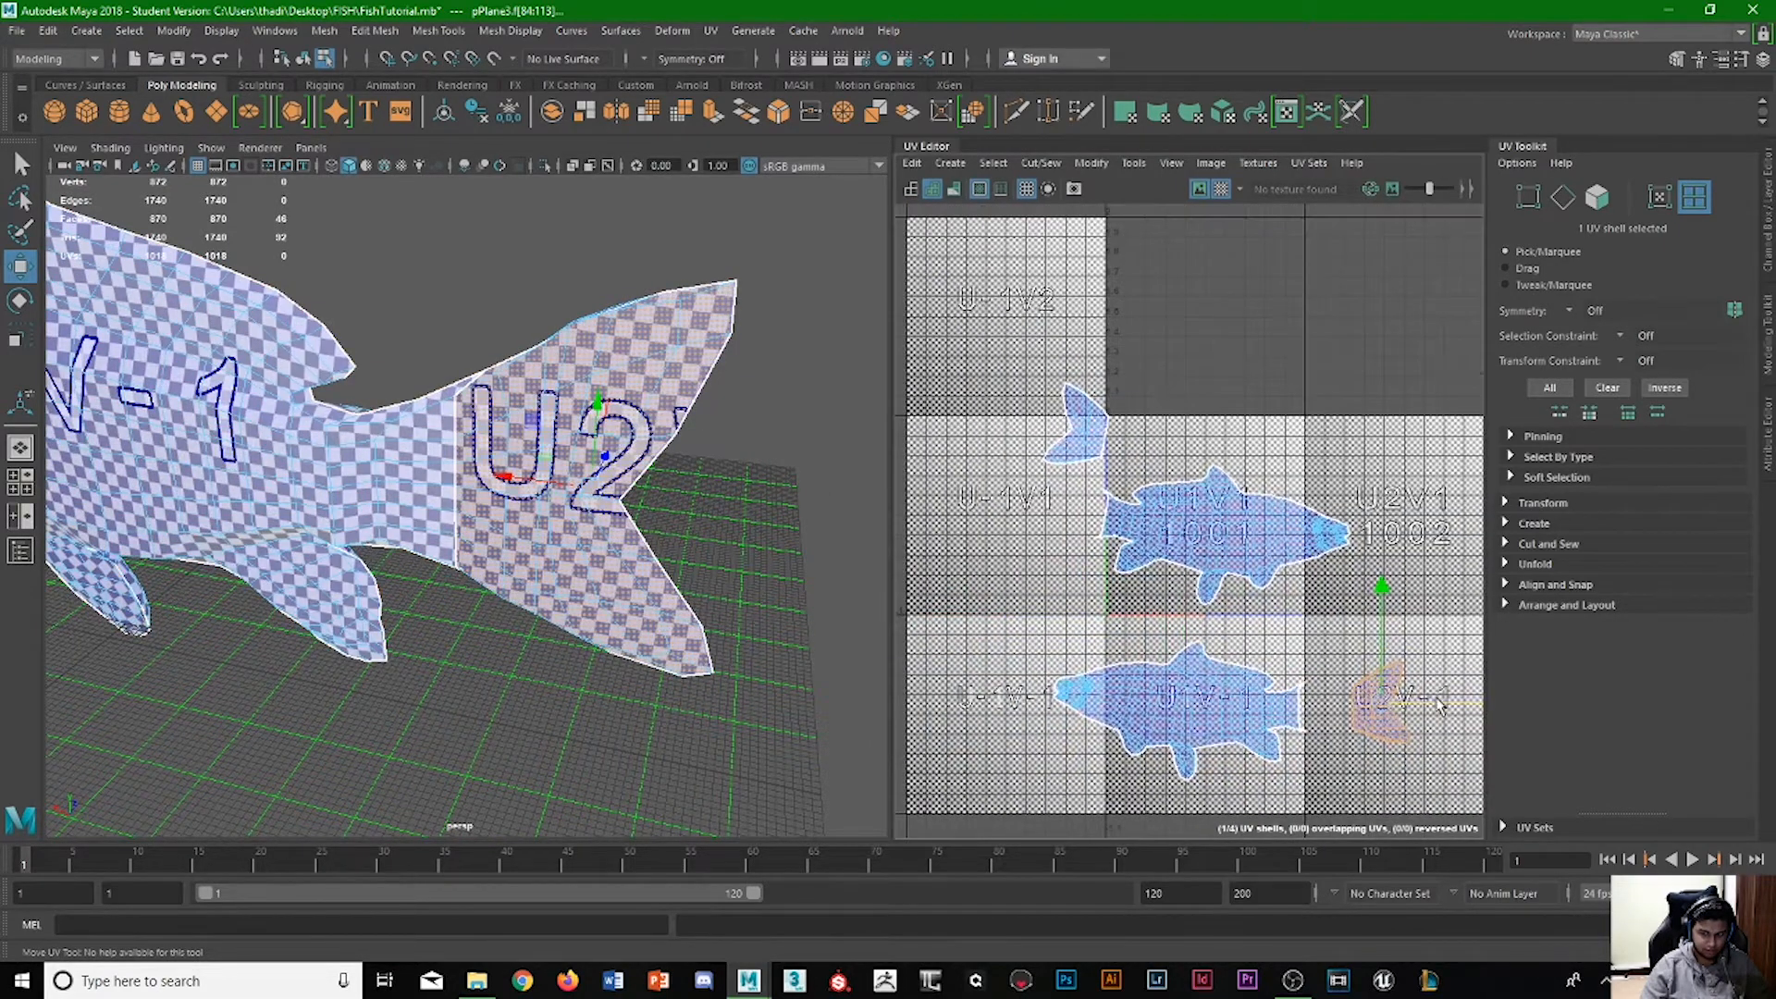
pyautogui.moveTo(1436, 700); pyautogui.dragTo(1025, 629)
pyautogui.moveTo(973, 601); pyautogui.dragTo(972, 324)
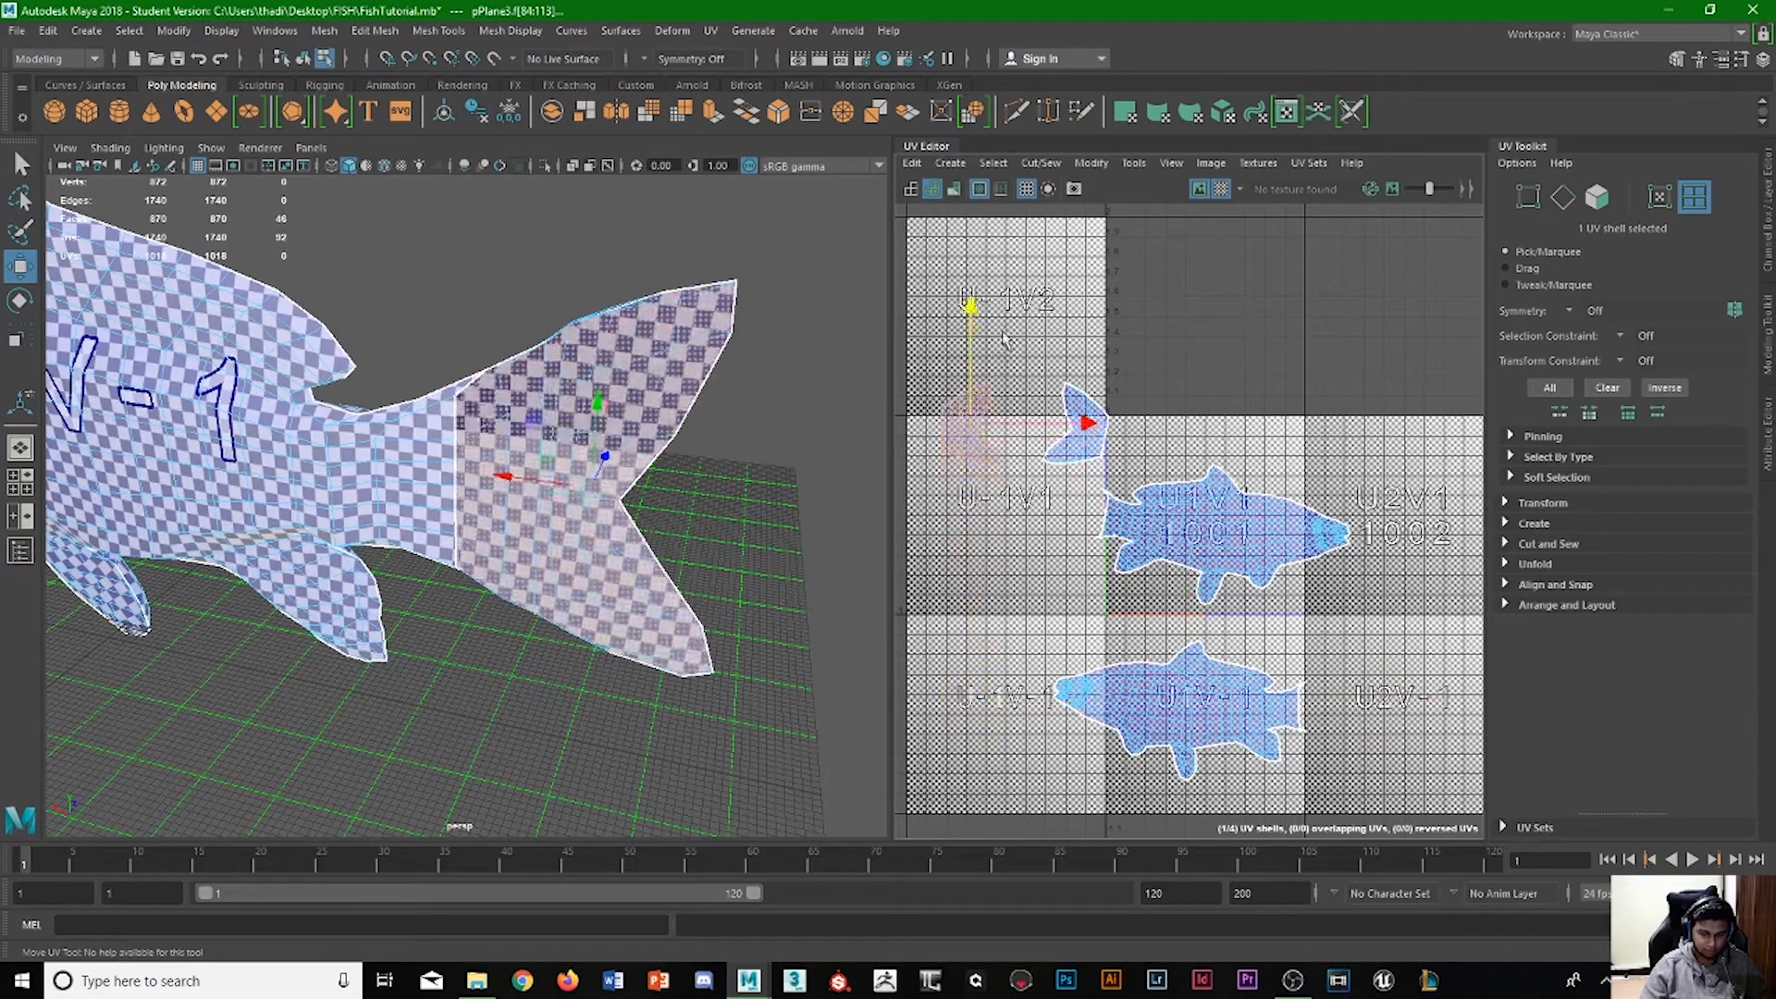
pyautogui.moveTo(1033, 434); pyautogui.dragTo(1069, 436)
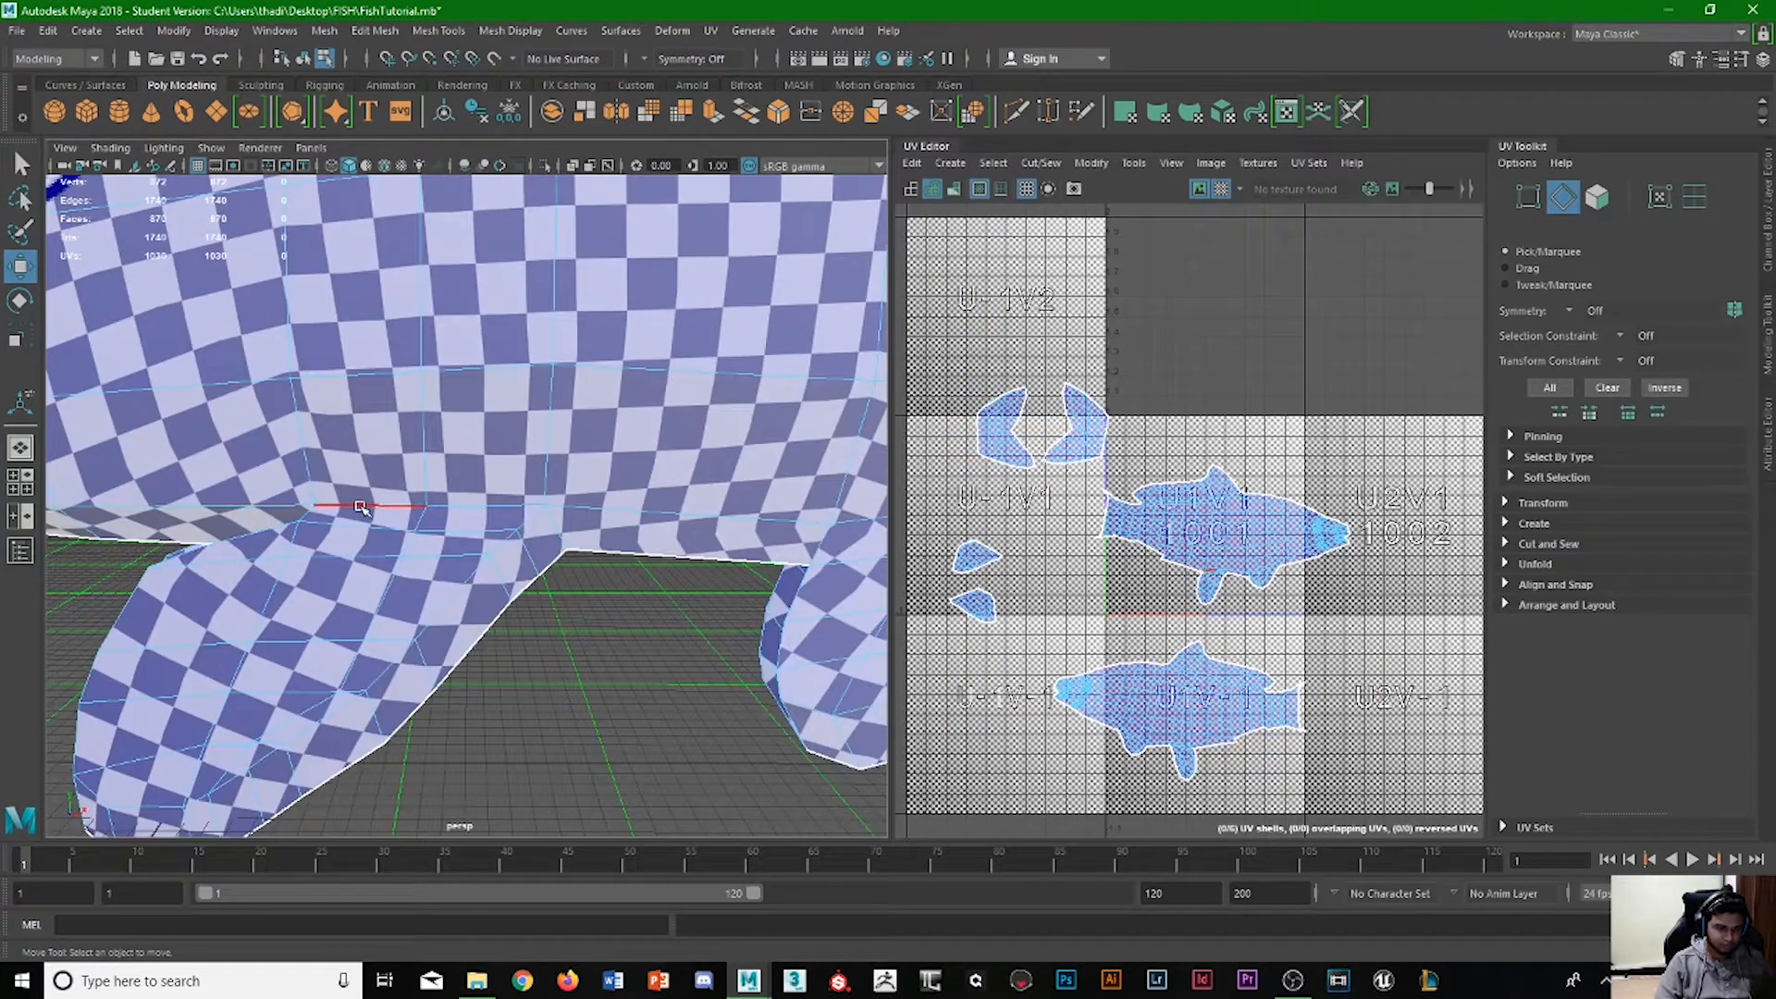
# Select the edges around the base of the middle underside fin on both sides and cut the UVs along them.
pyautogui.click(361, 507)
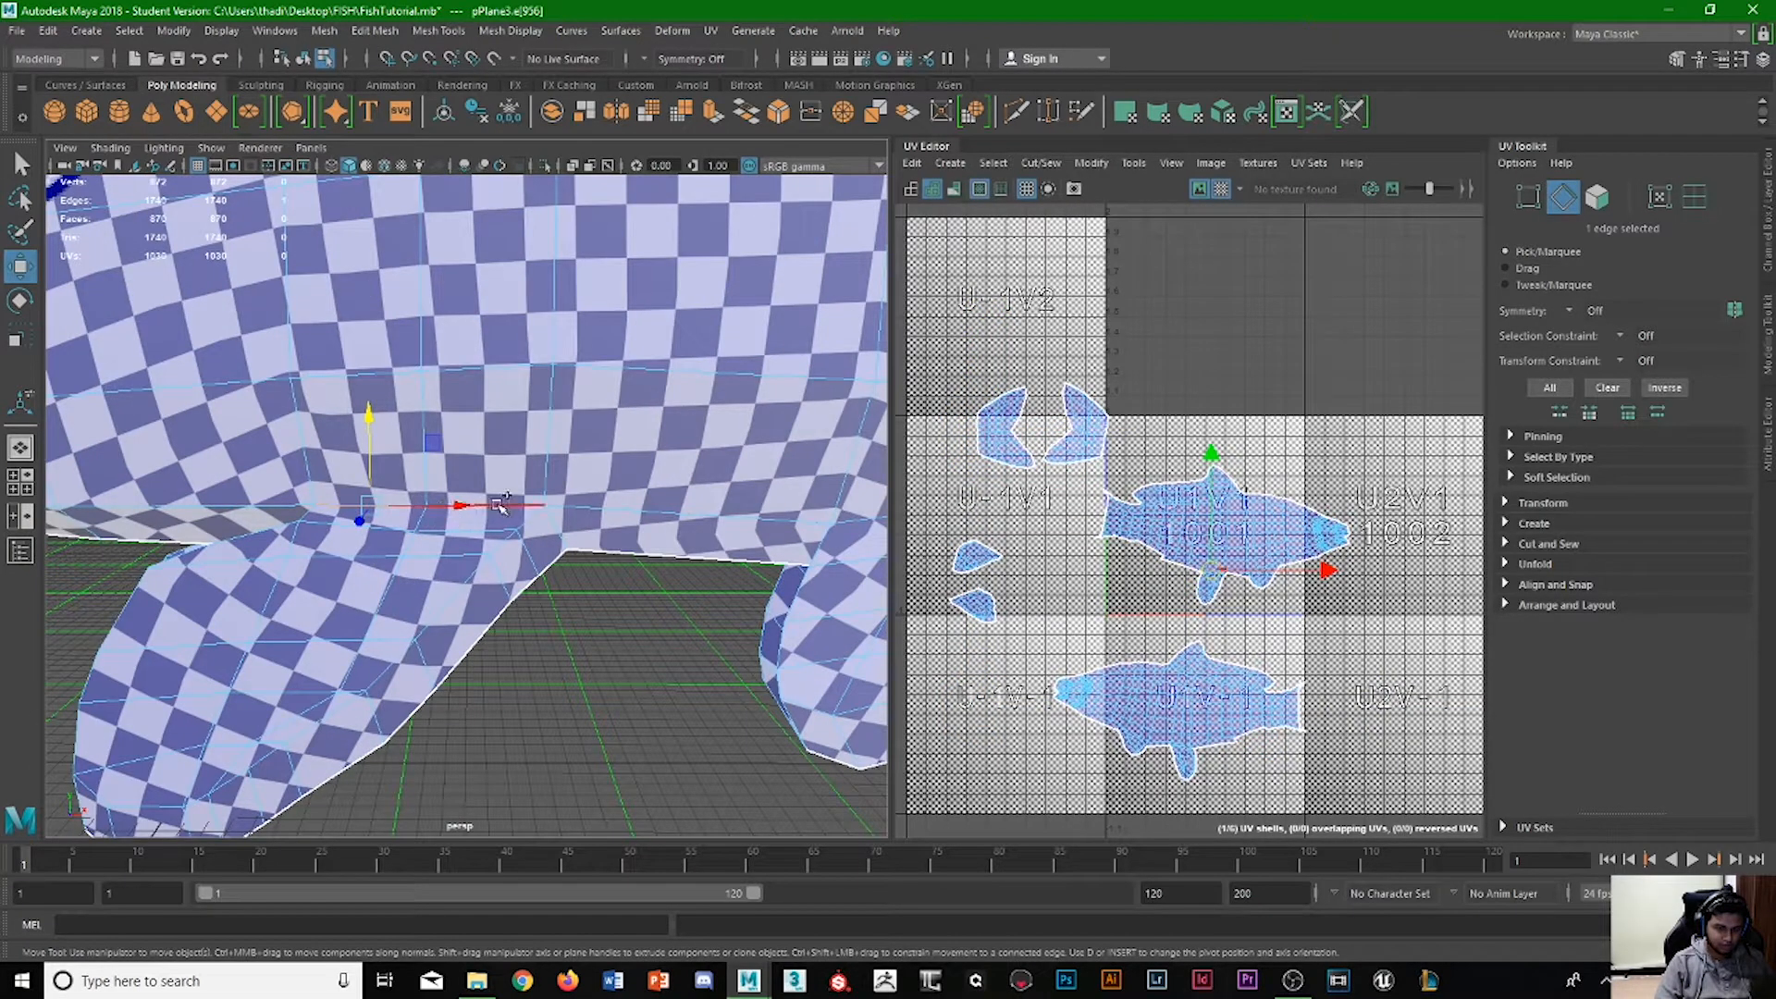
pyautogui.press('q')
pyautogui.keyDown('alt'); pyautogui.moveTo(498, 506); pyautogui.dragTo(476, 557); pyautogui.keyUp('alt')
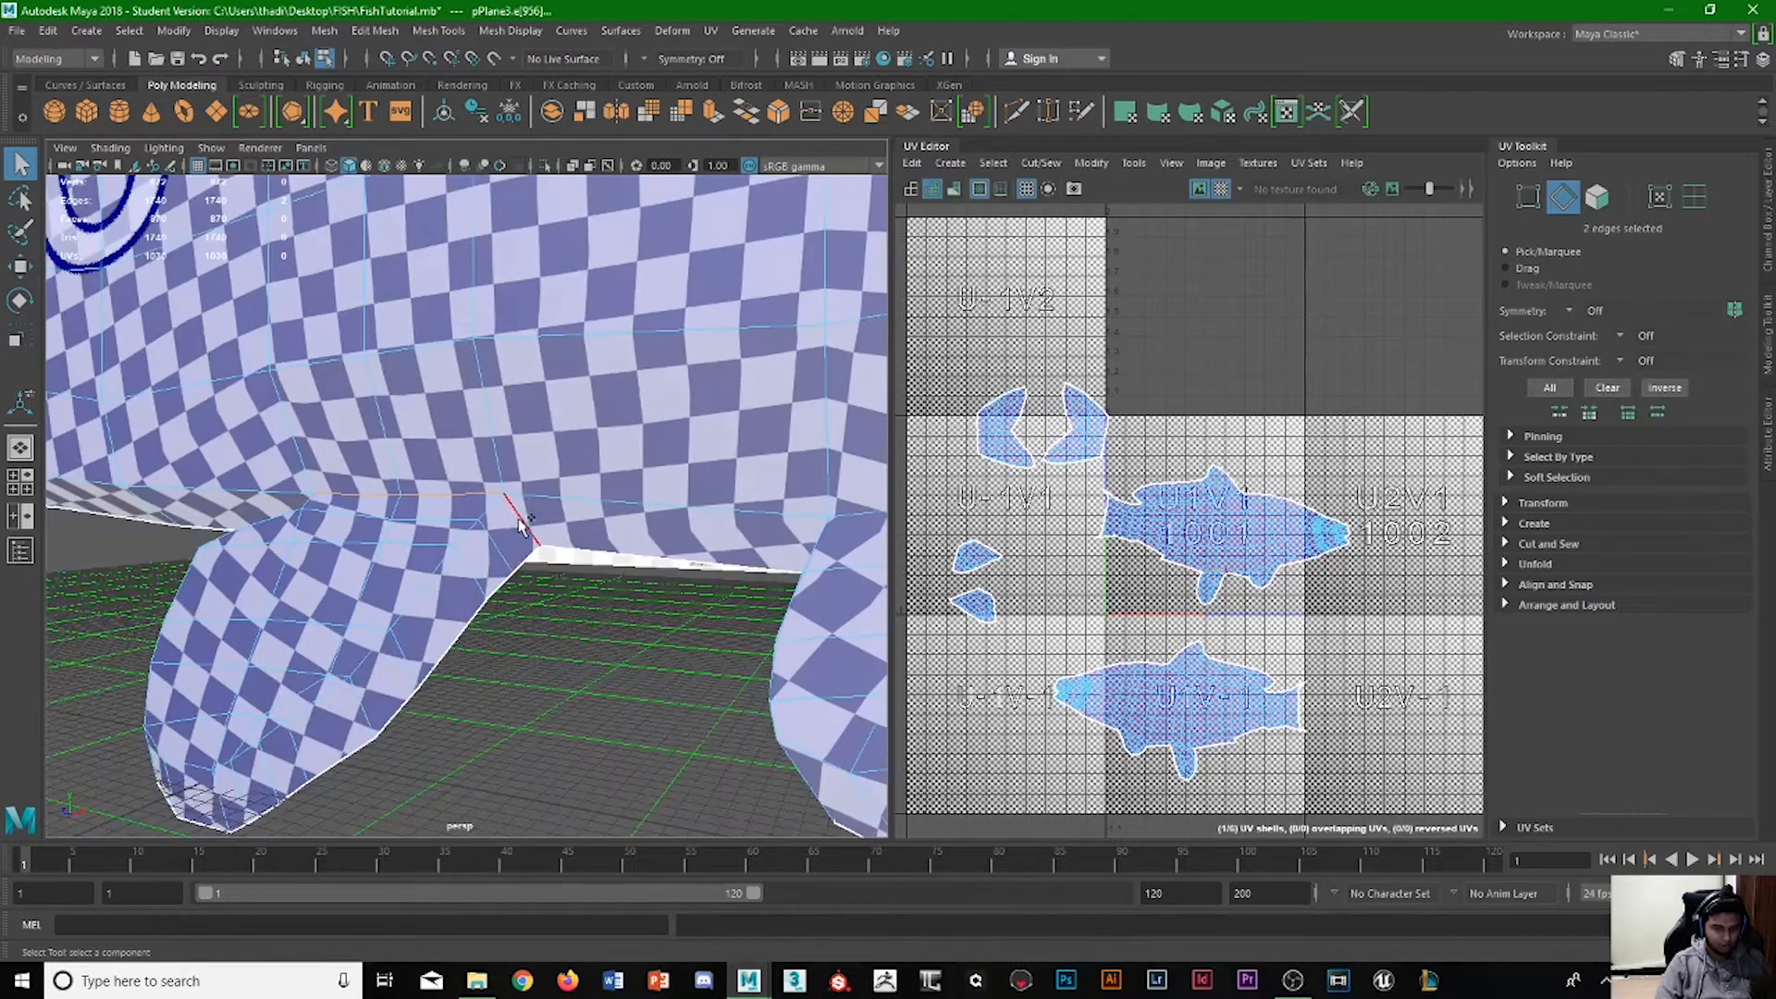
pyautogui.keyDown('shift'); pyautogui.click(519, 525); pyautogui.keyUp('shift')
pyautogui.keyDown('alt'); pyautogui.moveTo(592, 576); pyautogui.dragTo(396, 569); pyautogui.keyUp('alt')
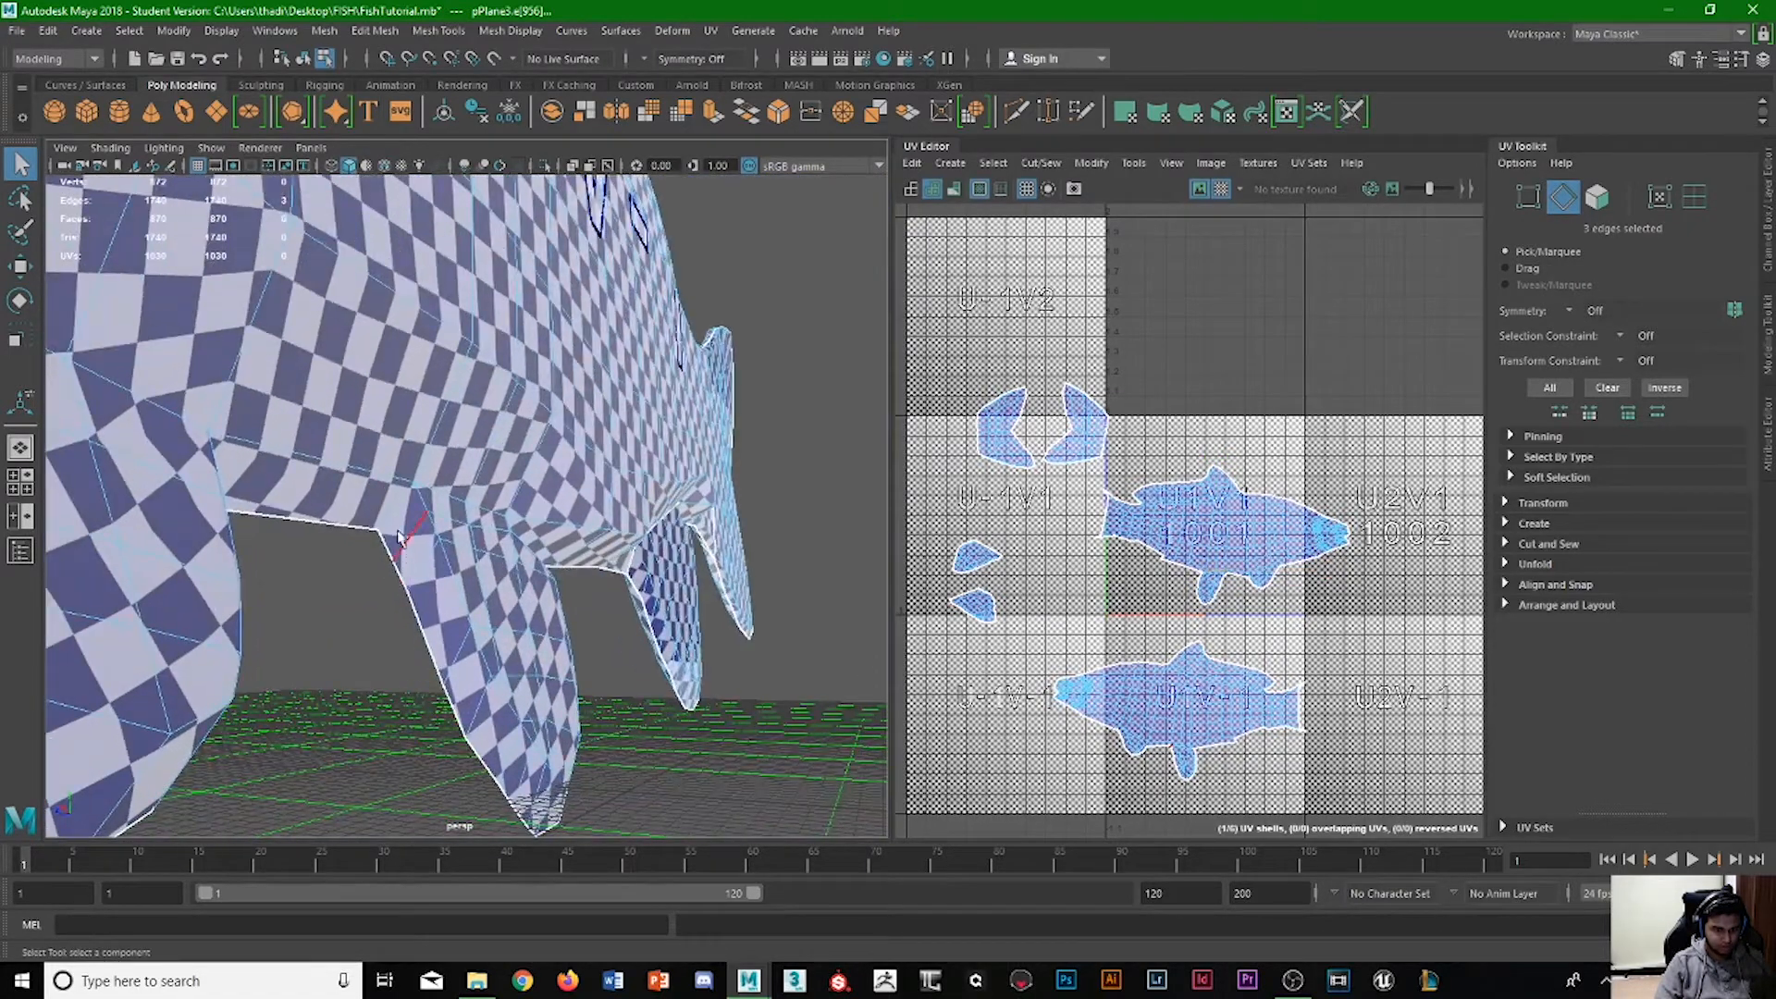
pyautogui.keyDown('alt'); pyautogui.moveTo(523, 541); pyautogui.dragTo(608, 501); pyautogui.keyUp('alt')
pyautogui.keyDown('shift'); pyautogui.click(520, 497); pyautogui.keyUp('shift')
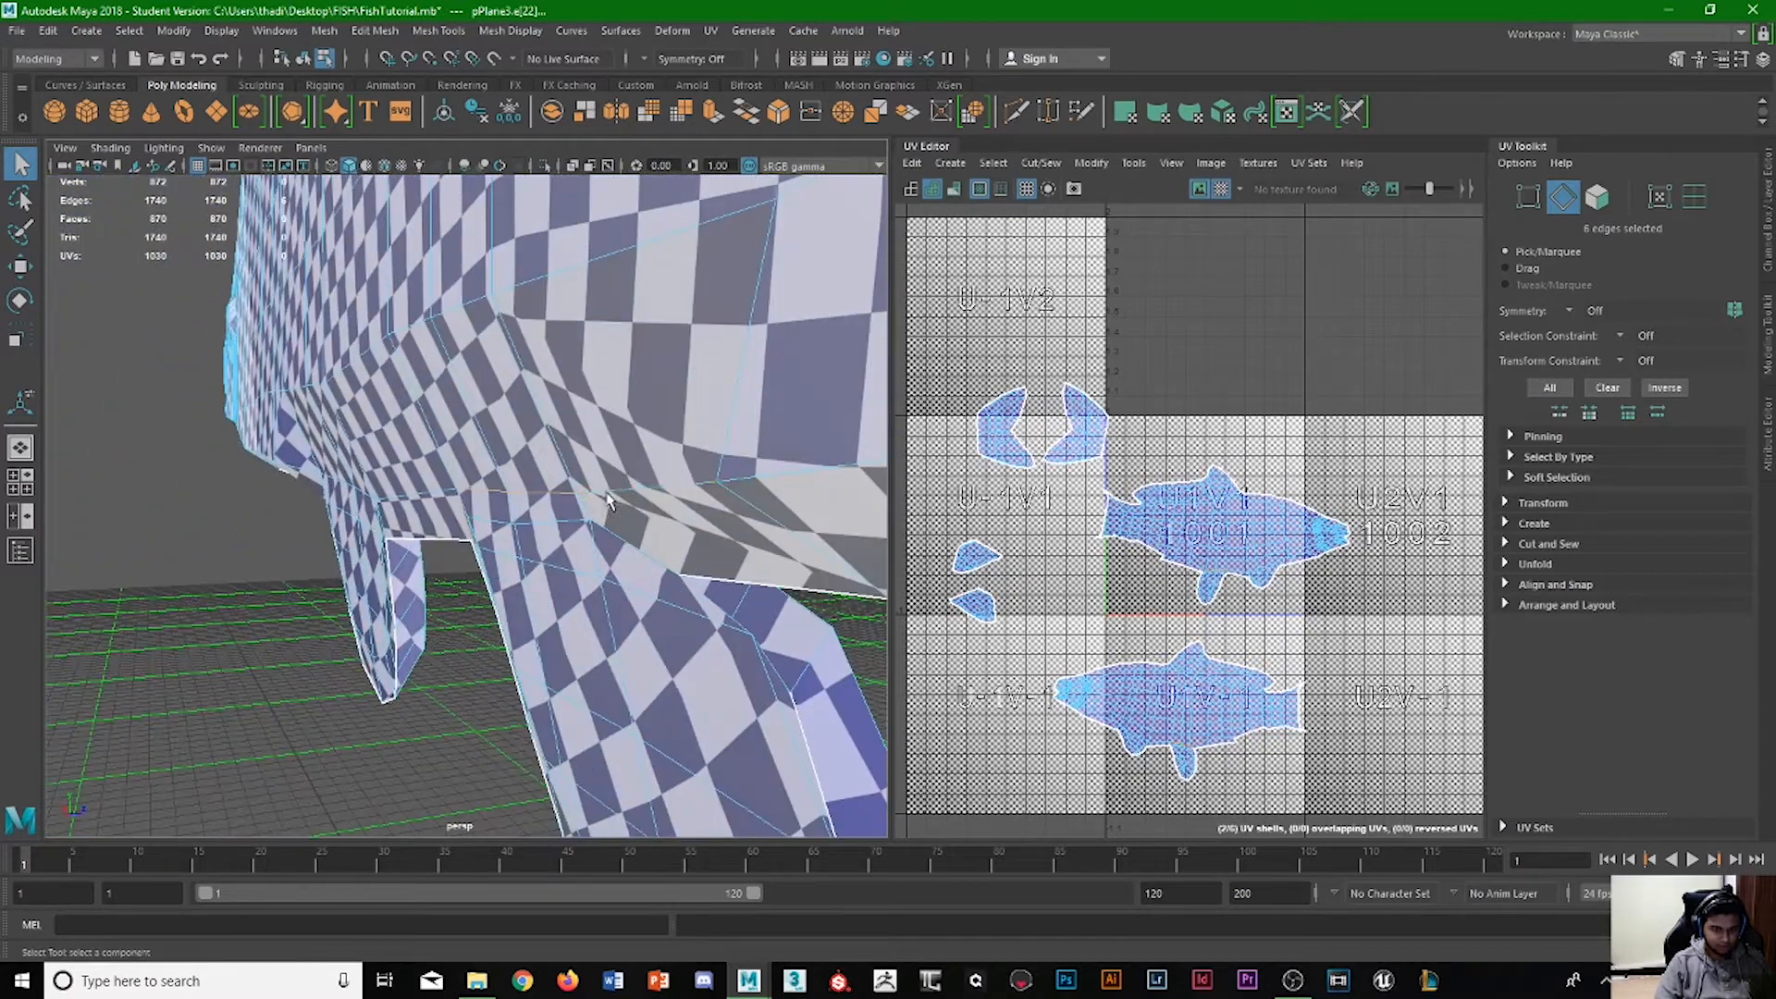
pyautogui.keyDown('alt'); pyautogui.moveTo(757, 597); pyautogui.dragTo(689, 577); pyautogui.keyUp('alt')
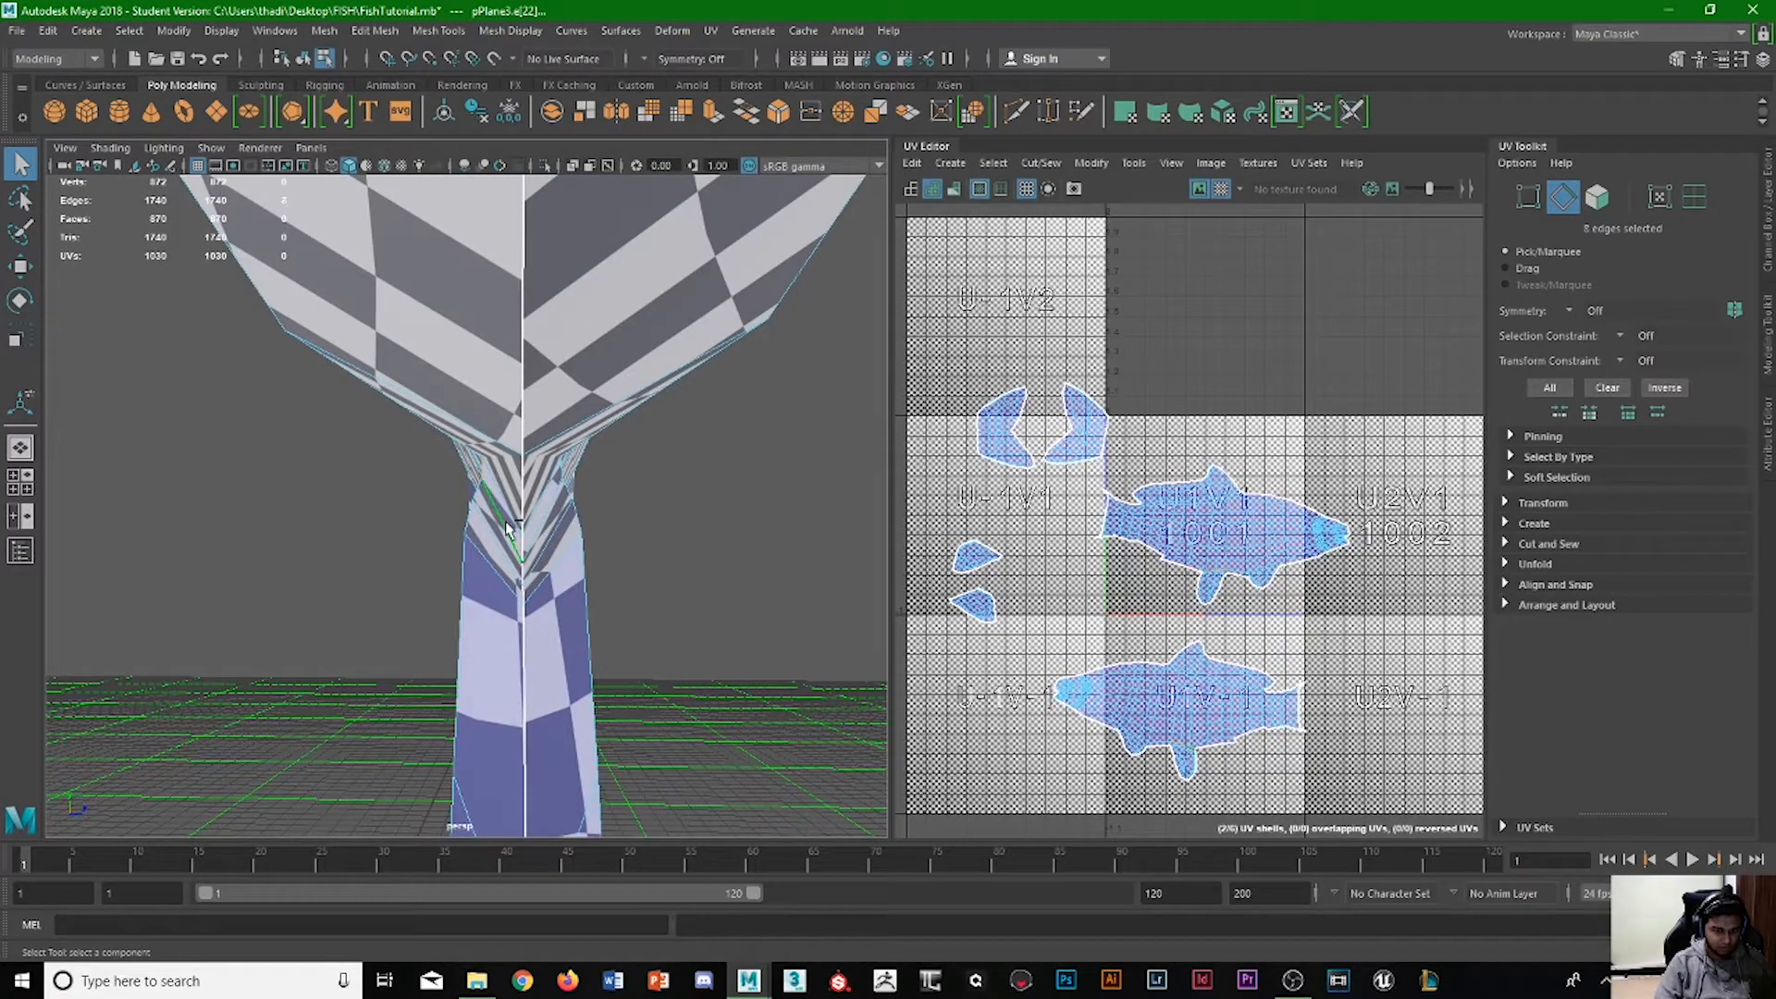
pyautogui.keyDown('alt'); pyautogui.moveTo(589, 545); pyautogui.dragTo(543, 559); pyautogui.keyUp('alt')
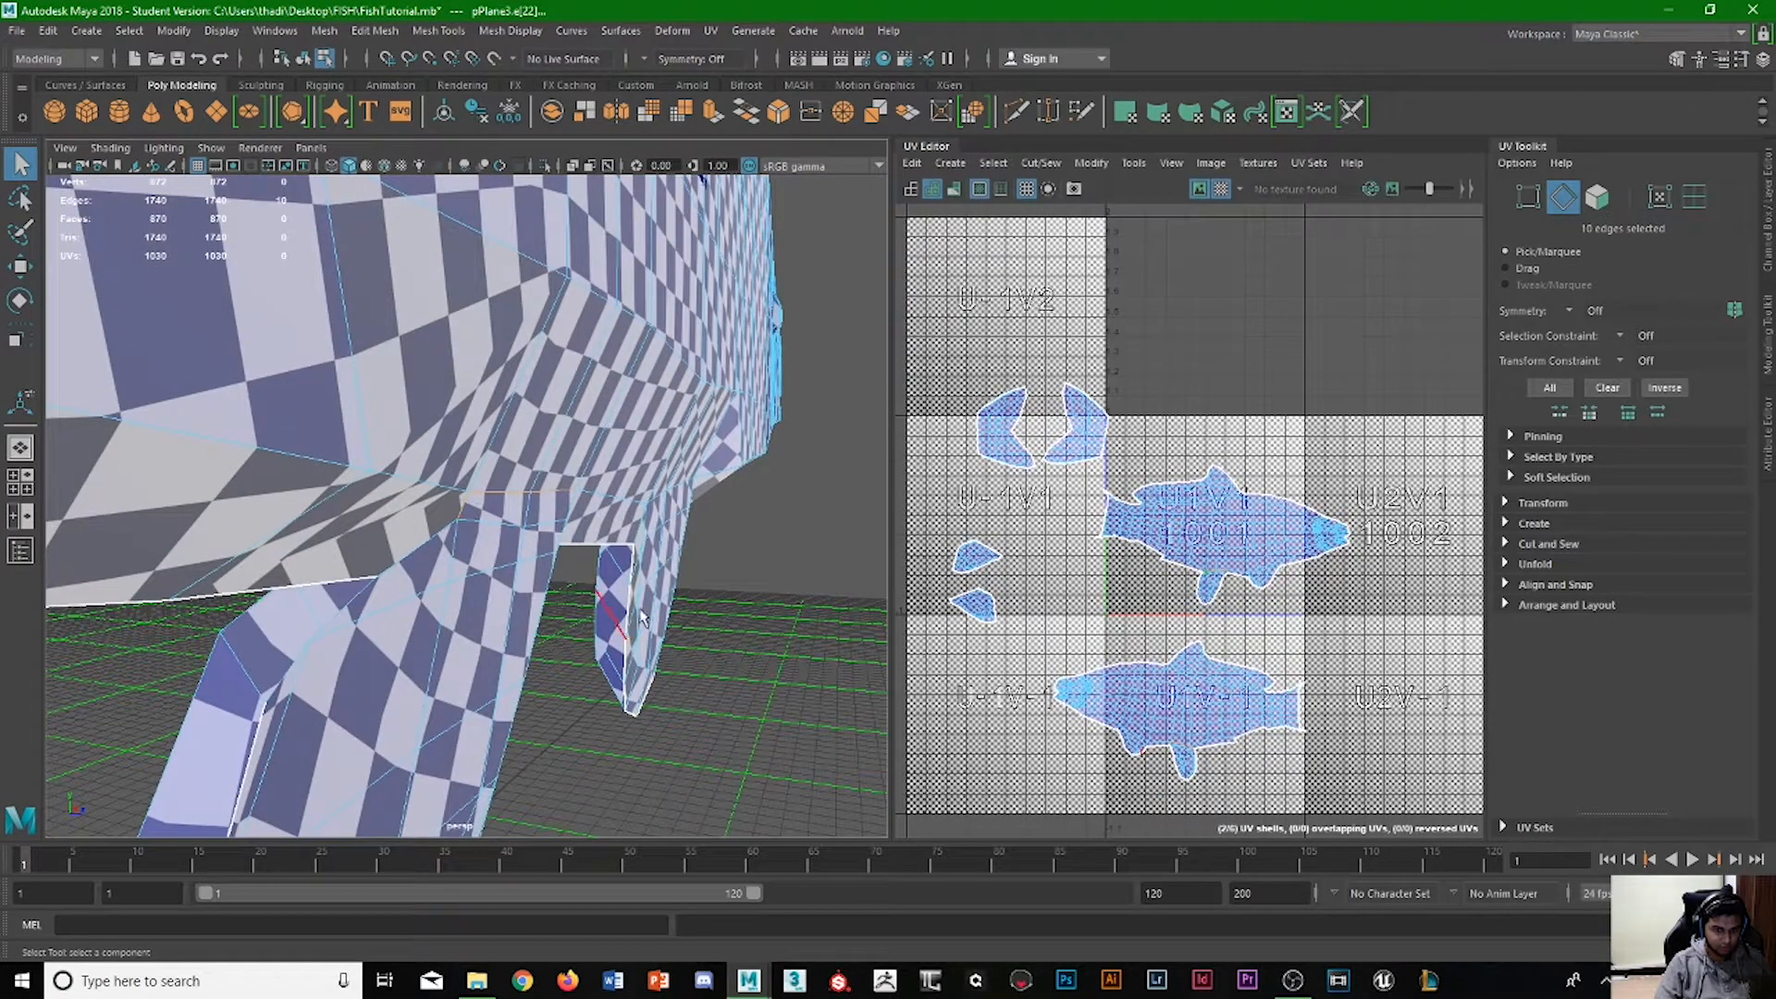
pyautogui.keyDown('shift'); pyautogui.moveTo(1140, 687); pyautogui.dragTo(1076, 711, button='right'); pyautogui.keyUp('shift')
pyautogui.hotkey('ctrl', 'z')
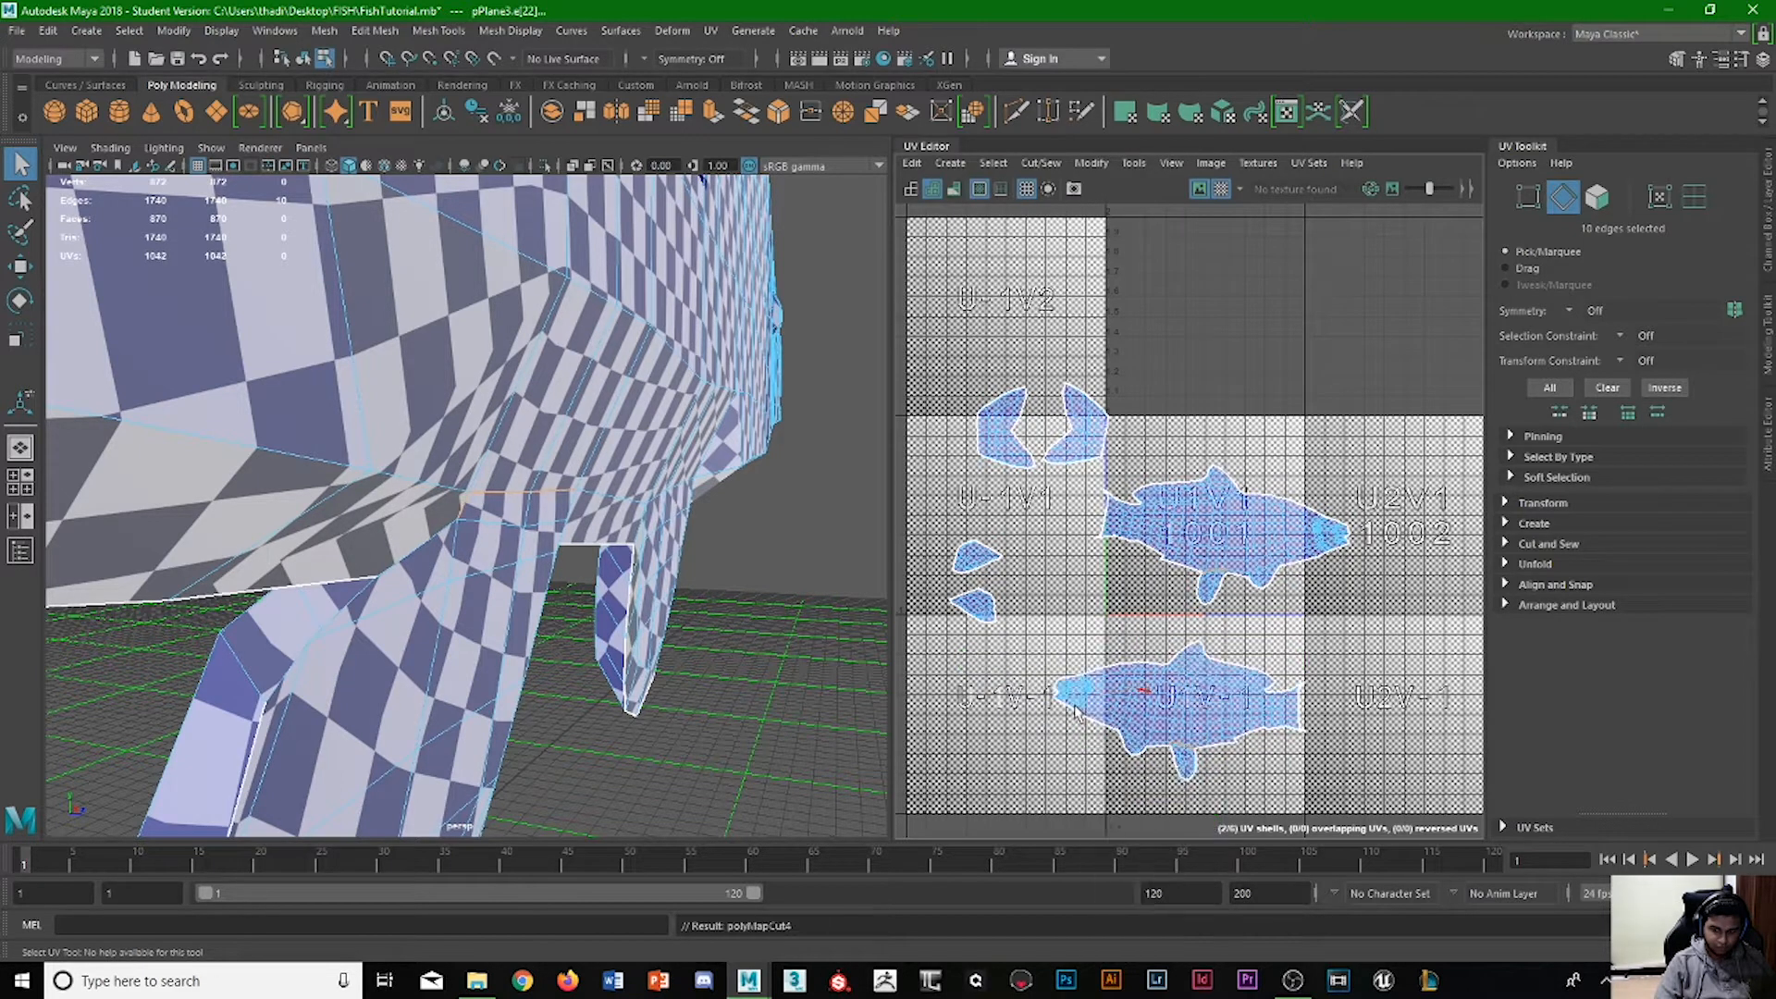
# Select the cut underside fin shell of the lower fish and move it away from the body into tile U-1V-1.
pyautogui.moveTo(1183, 766); pyautogui.dragTo(1113, 706, button='right')
pyautogui.click(1185, 762)
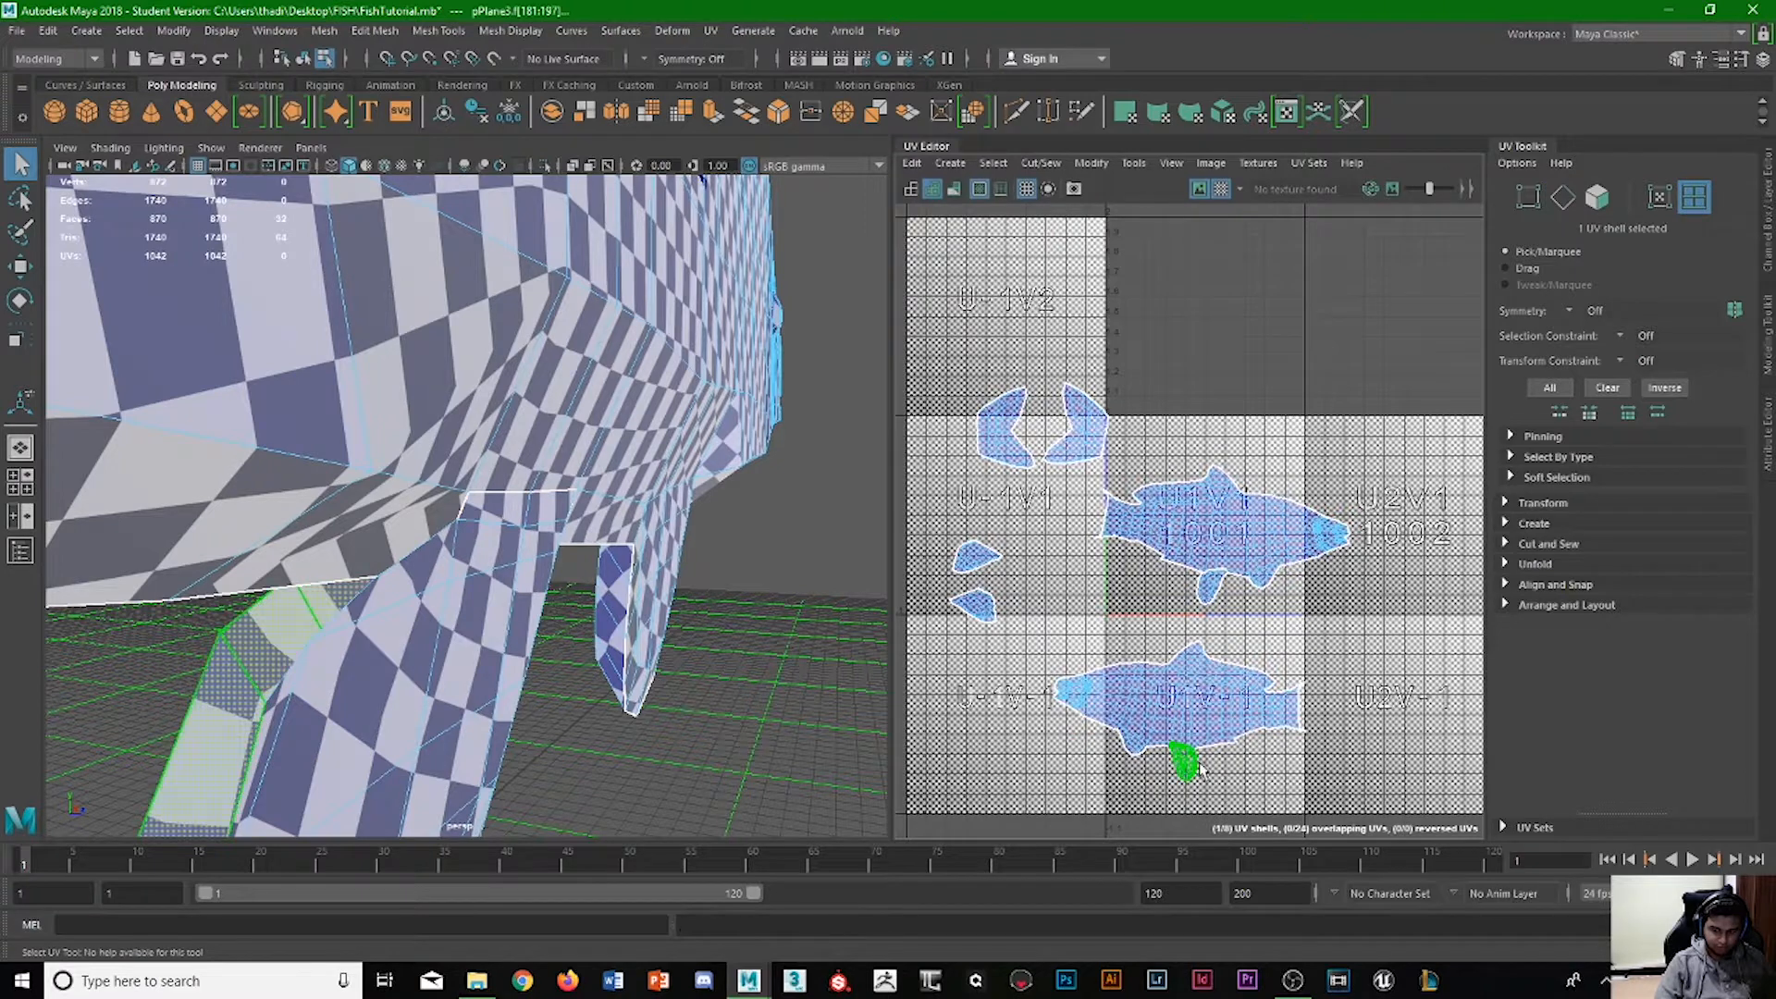
pyautogui.press('w')
pyautogui.moveTo(1197, 767); pyautogui.dragTo(1037, 740)
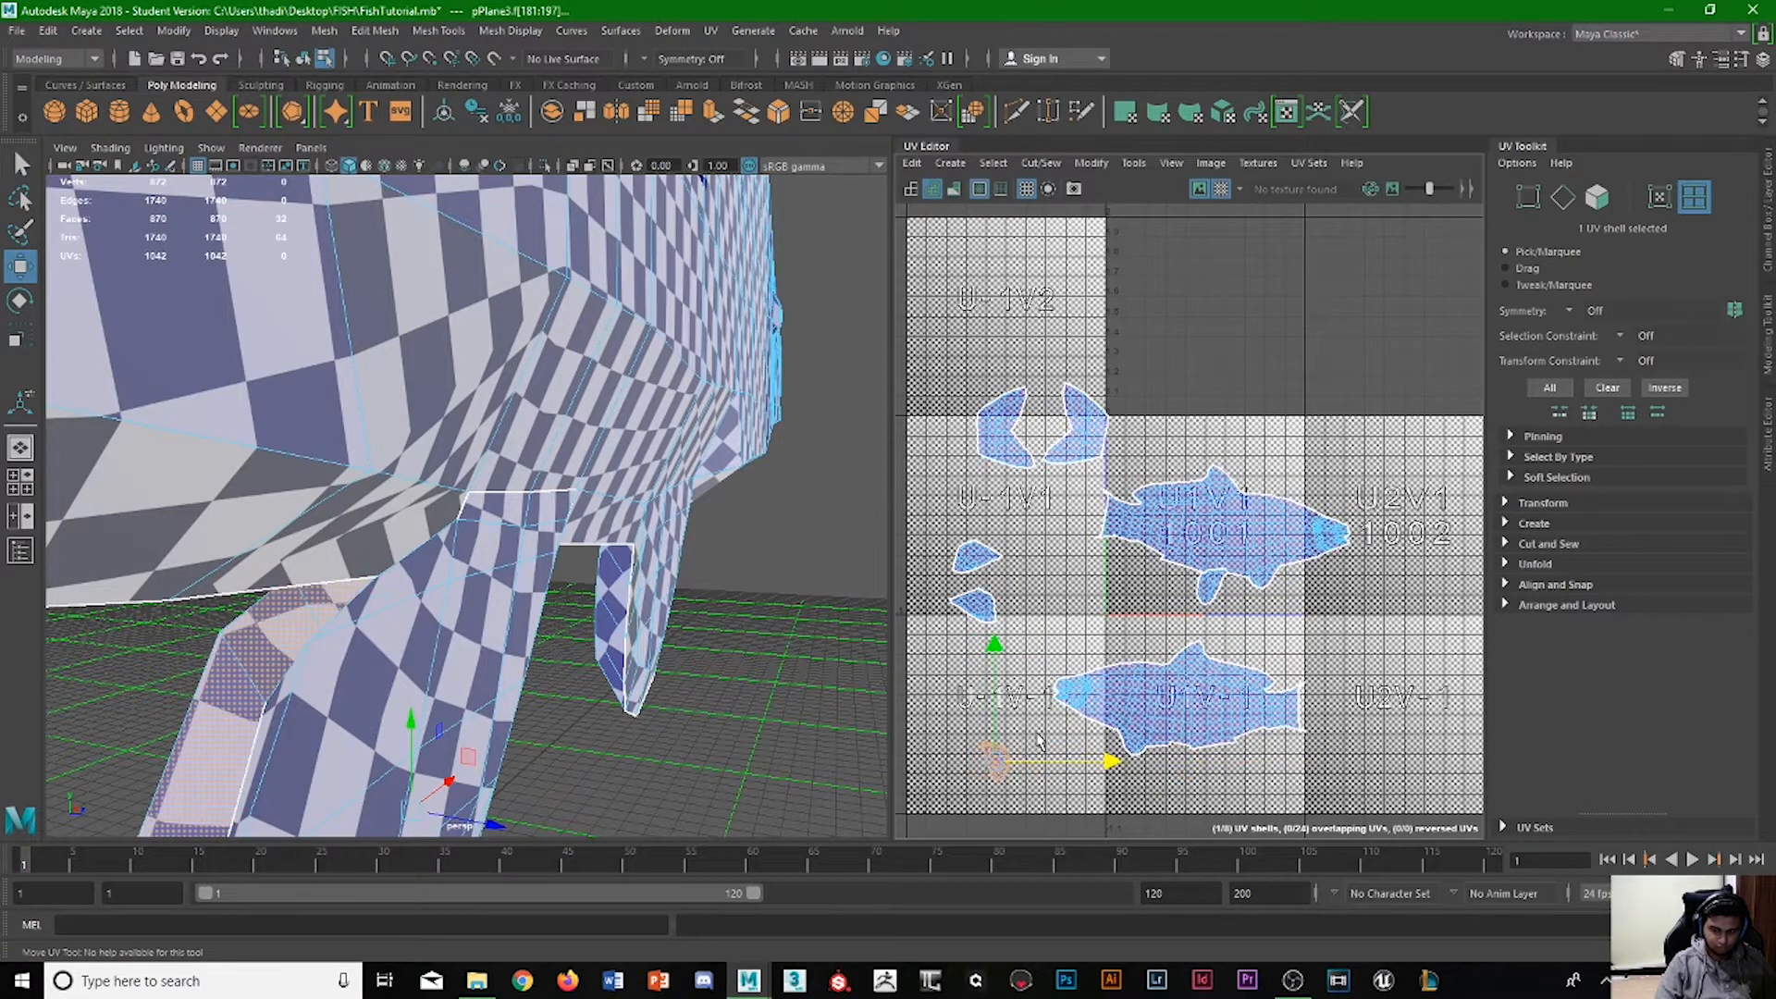
# Select the matching underside fin shell of the upper fish and move it beside the first fin shell in tile U-1V-1.
pyautogui.click(1209, 587)
pyautogui.moveTo(1267, 587); pyautogui.dragTo(1006, 586)
pyautogui.moveTo(945, 484); pyautogui.dragTo(951, 646)
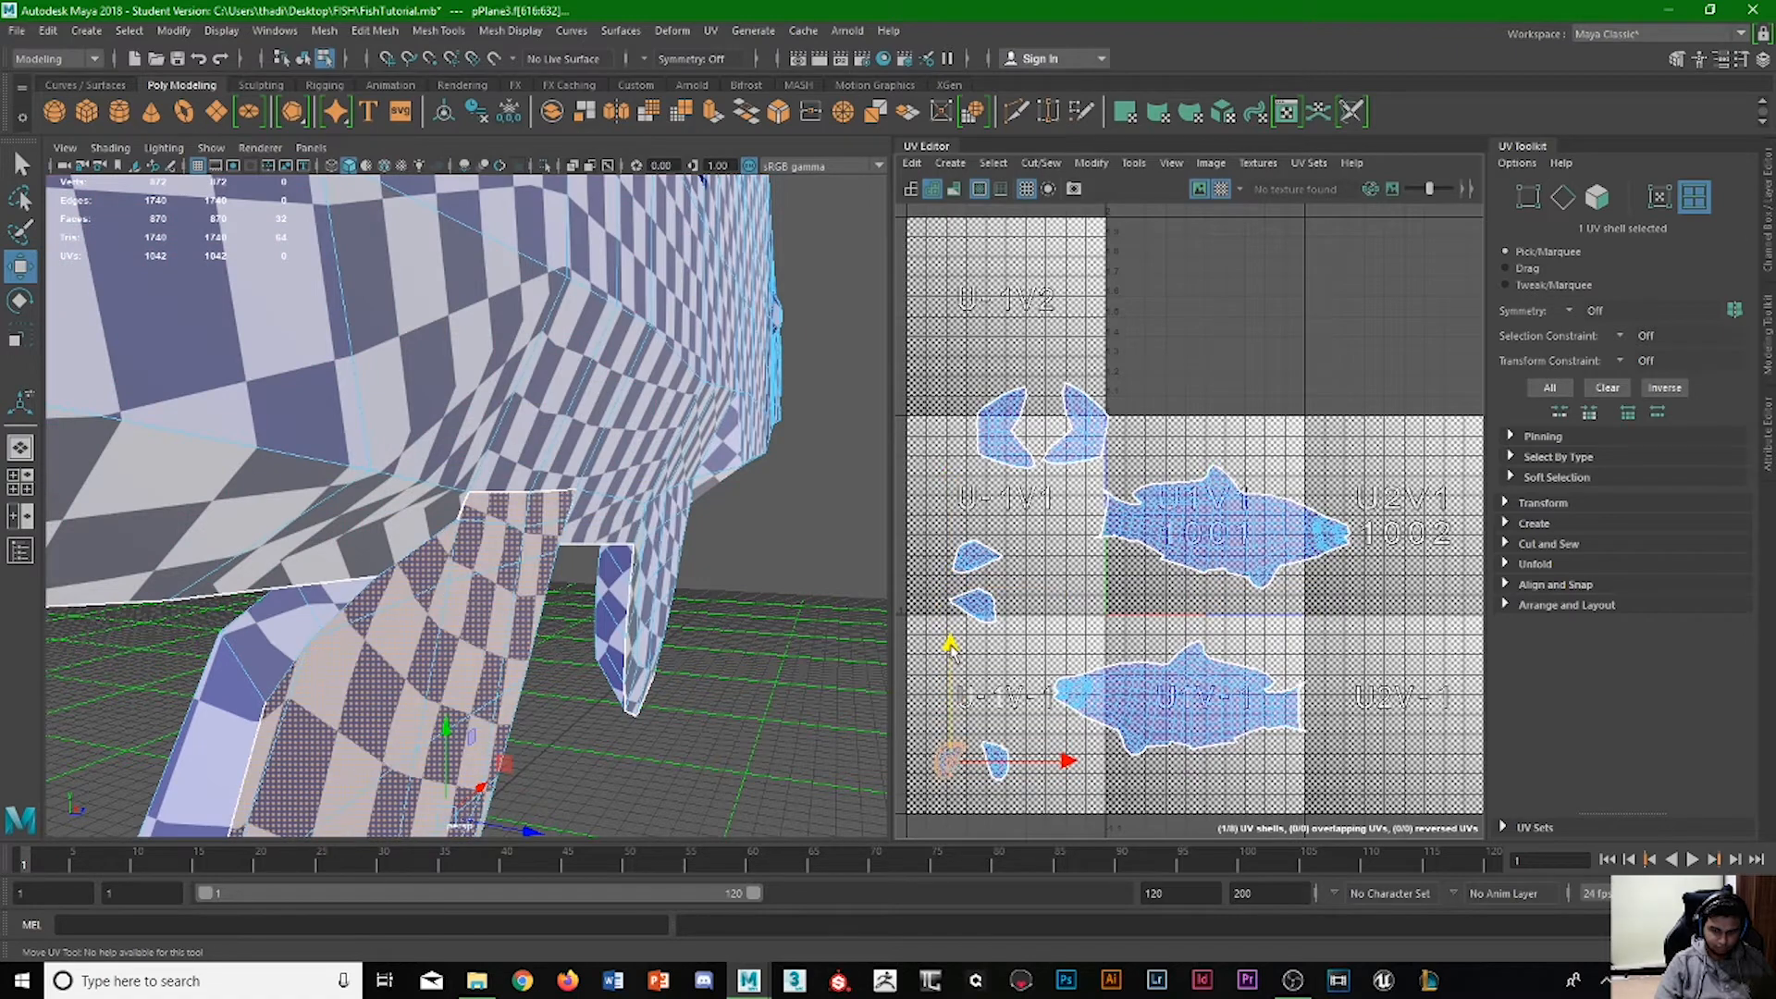
pyautogui.click(925, 656)
# Select the edges around the base of the front underside fin on both sides and cut the UVs along them.
pyautogui.scroll(-4, 519, 654)
pyautogui.keyDown('alt'); pyautogui.moveTo(574, 658); pyautogui.dragTo(400, 650); pyautogui.keyUp('alt')
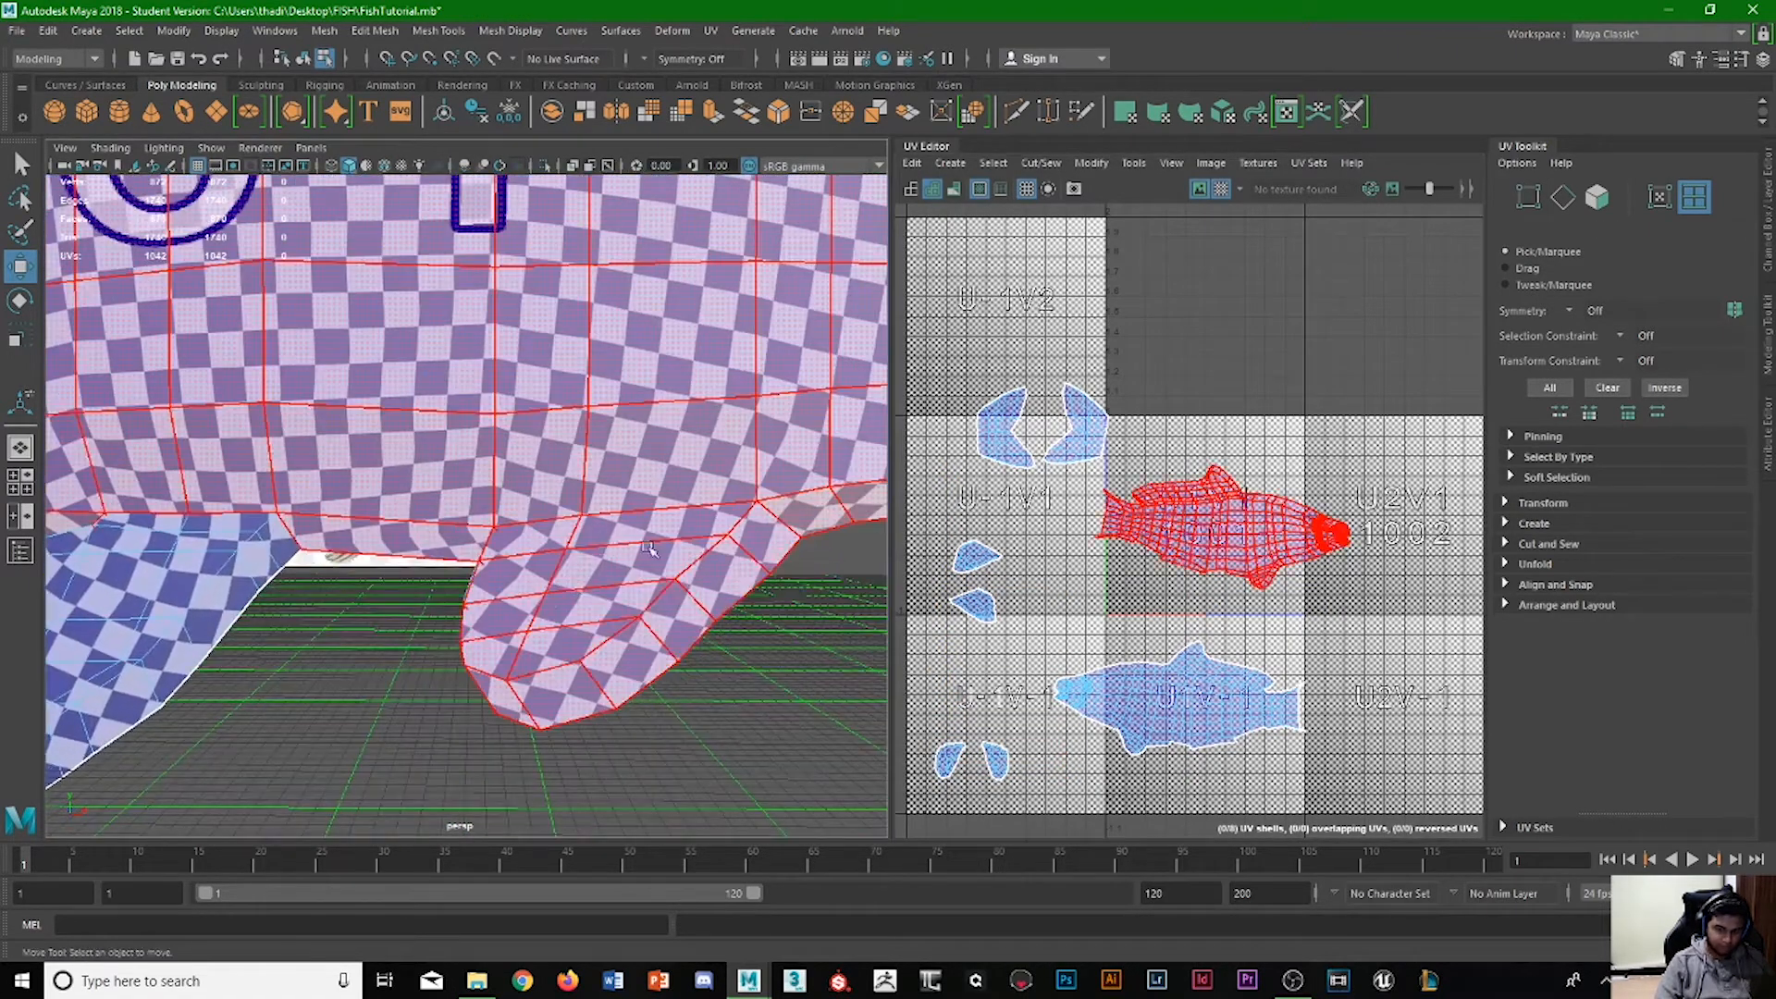
pyautogui.click(1563, 196)
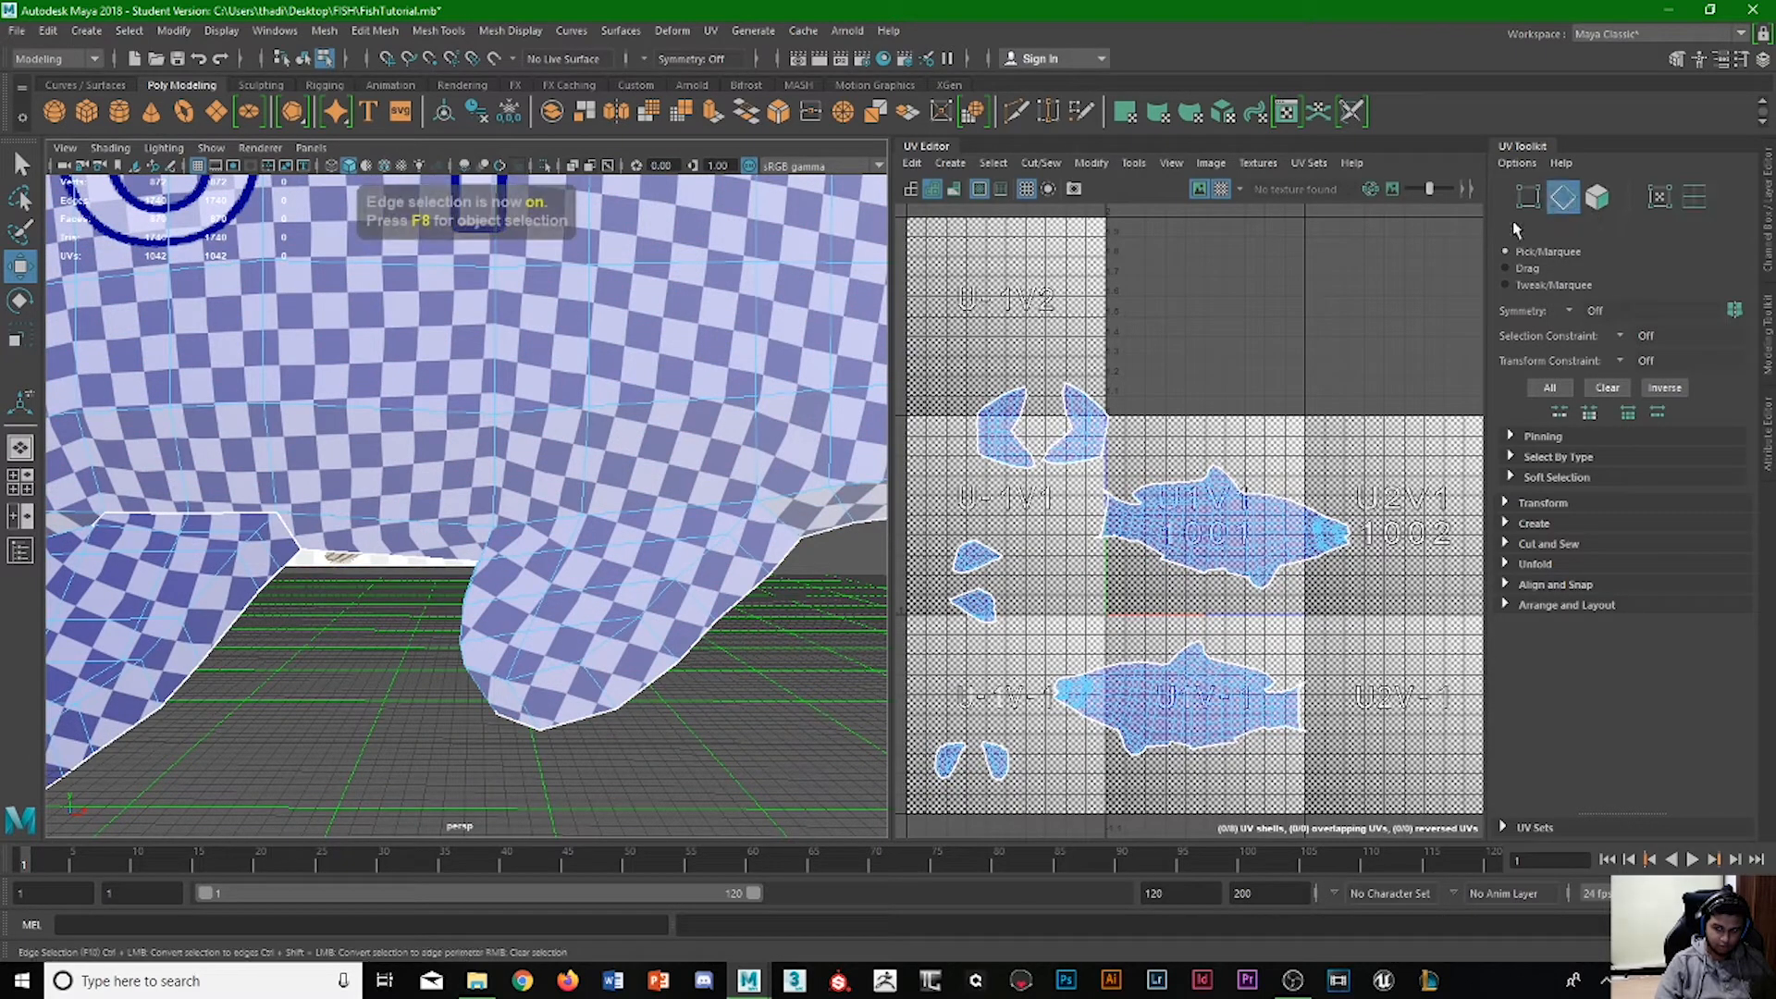
pyautogui.press('q')
pyautogui.click(527, 520)
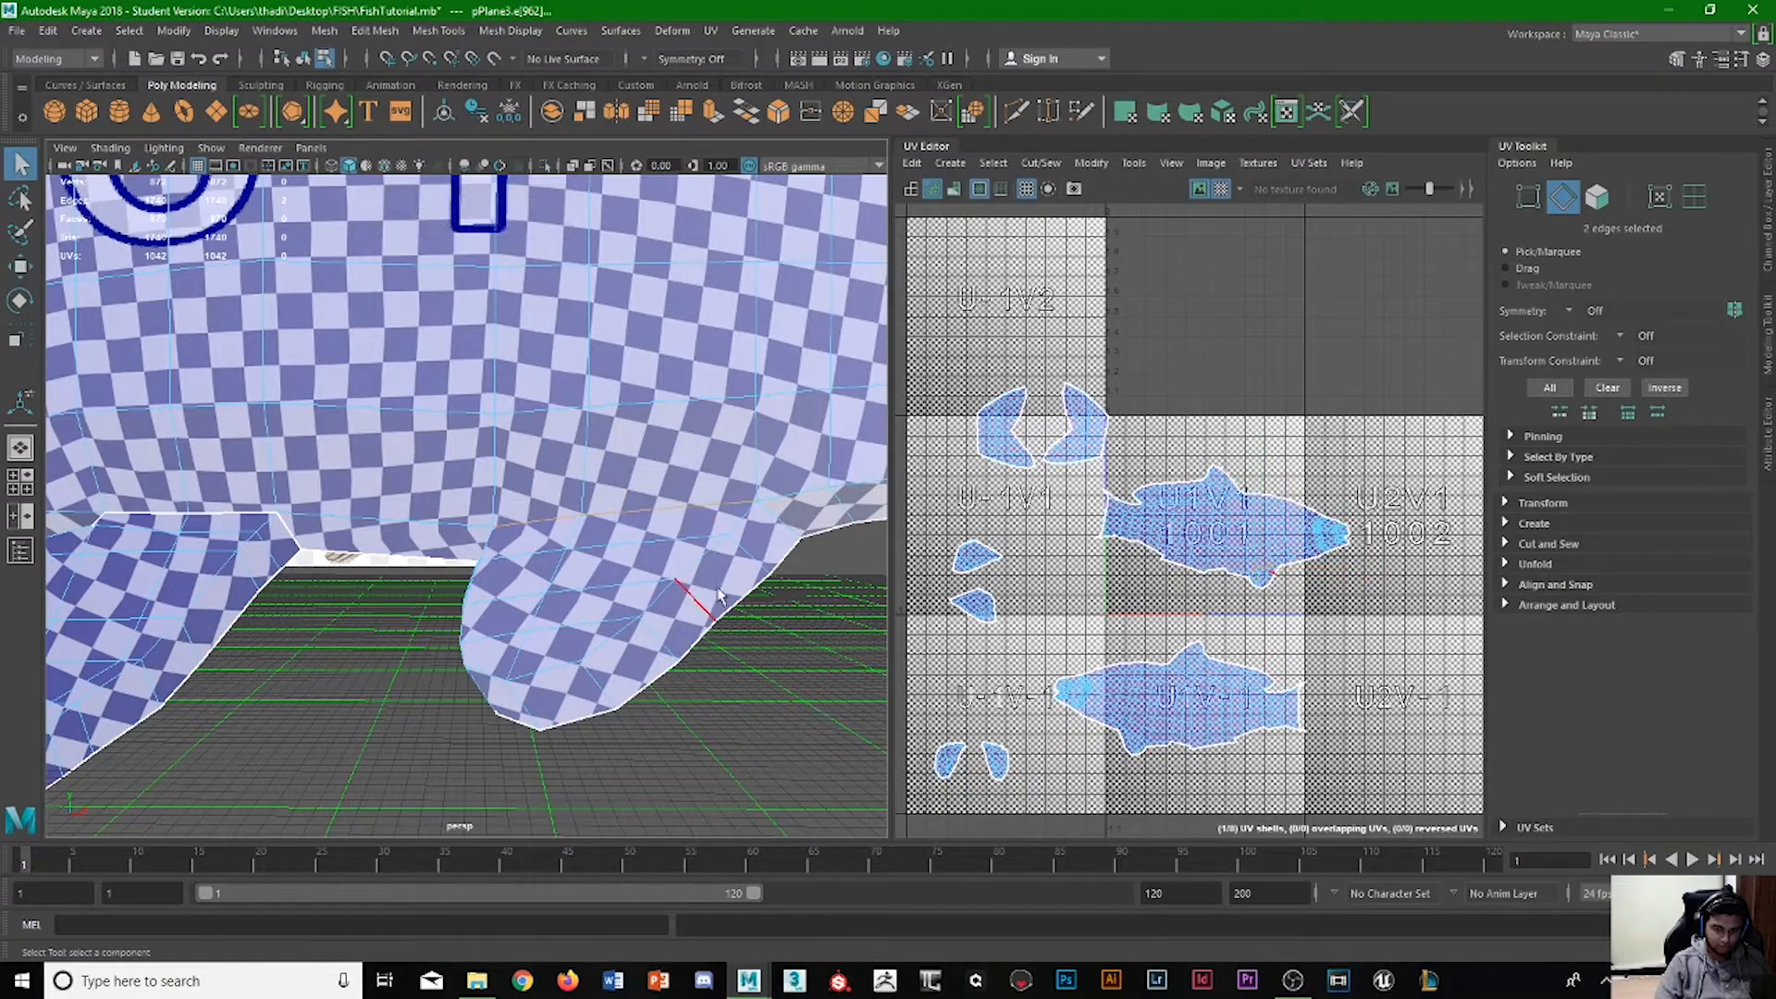
pyautogui.keyDown('alt'); pyautogui.moveTo(592, 527); pyautogui.dragTo(544, 507); pyautogui.keyUp('alt')
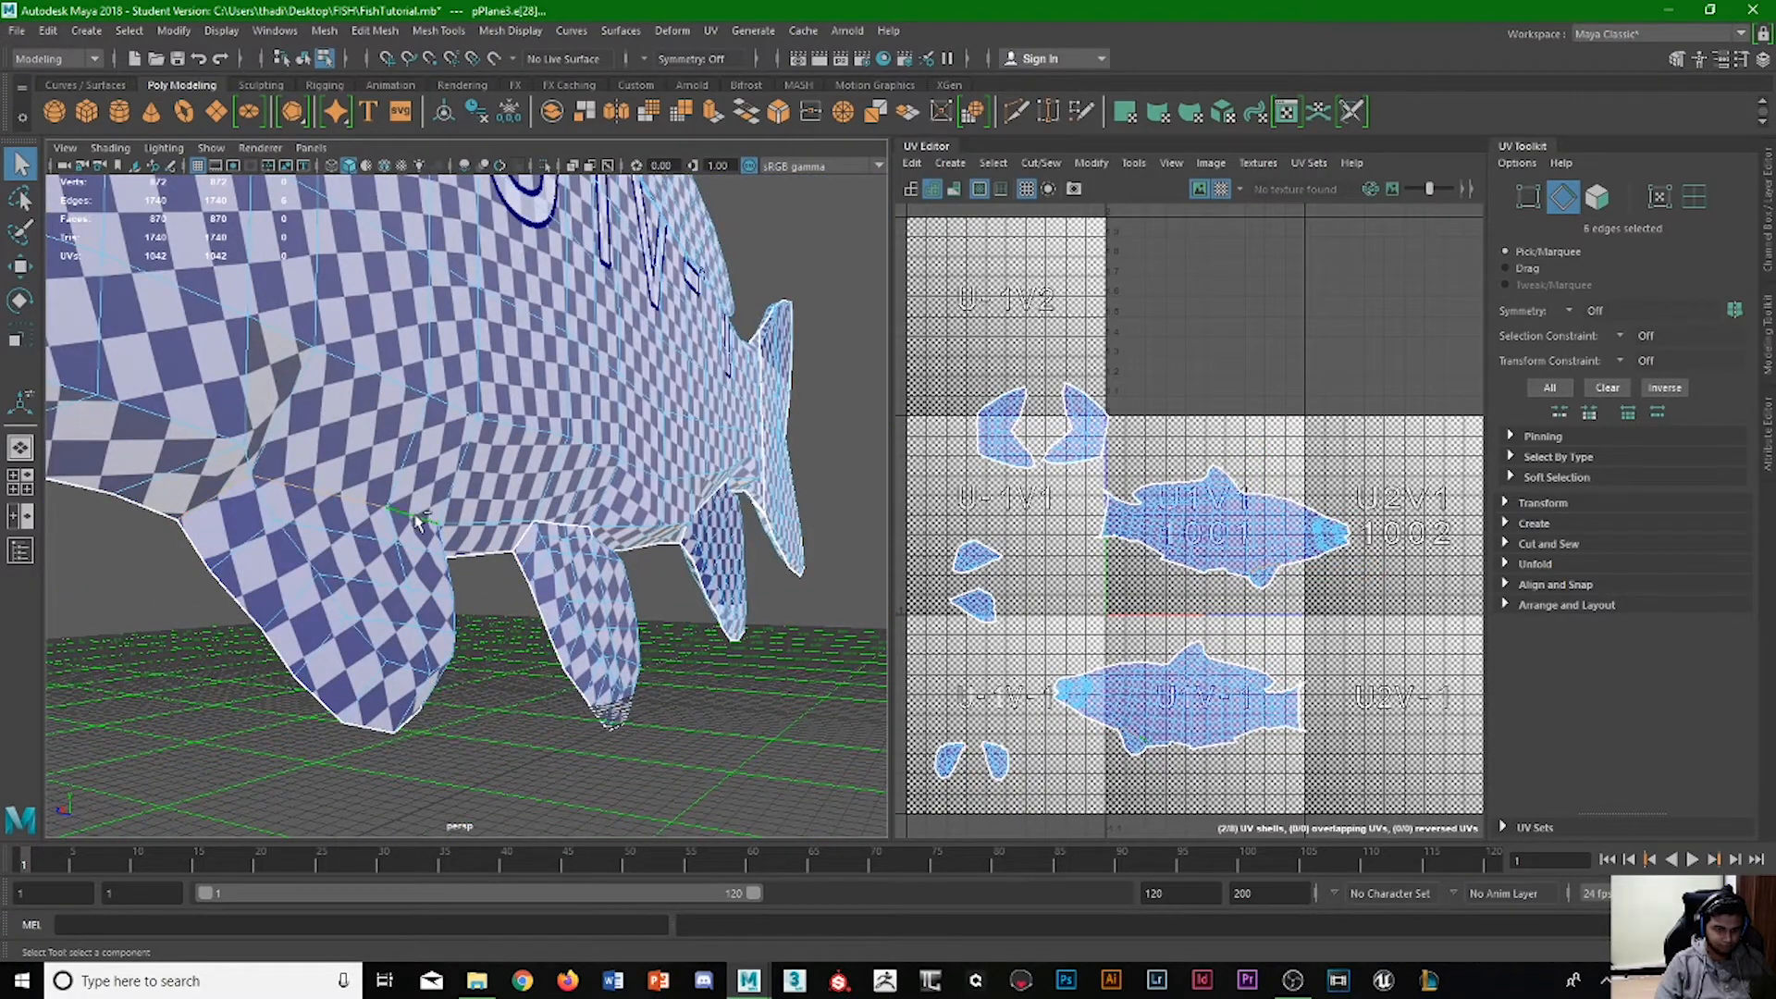
pyautogui.keyDown('alt'); pyautogui.moveTo(418, 523); pyautogui.dragTo(189, 521); pyautogui.keyUp('alt')
pyautogui.keyDown('alt'); pyautogui.moveTo(392, 550); pyautogui.dragTo(413, 665); pyautogui.keyUp('alt')
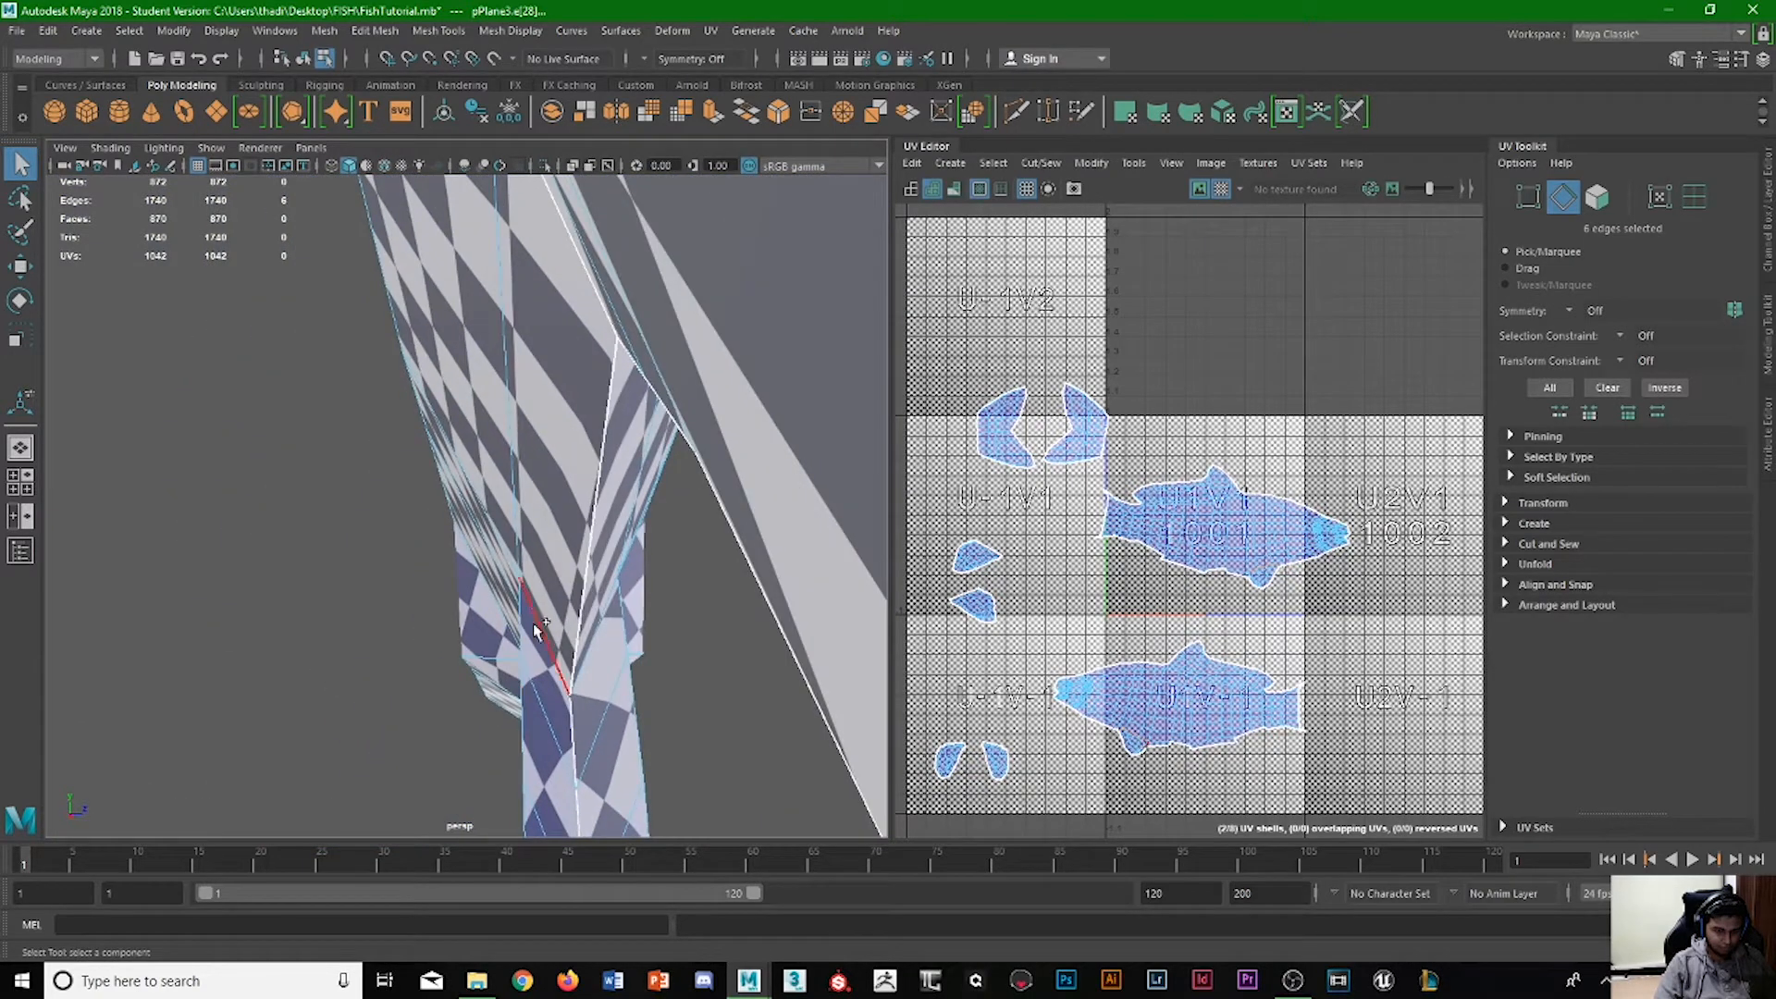
pyautogui.keyDown('alt'); pyautogui.moveTo(595, 658); pyautogui.dragTo(569, 659); pyautogui.keyUp('alt')
pyautogui.scroll(-3, 712, 696)
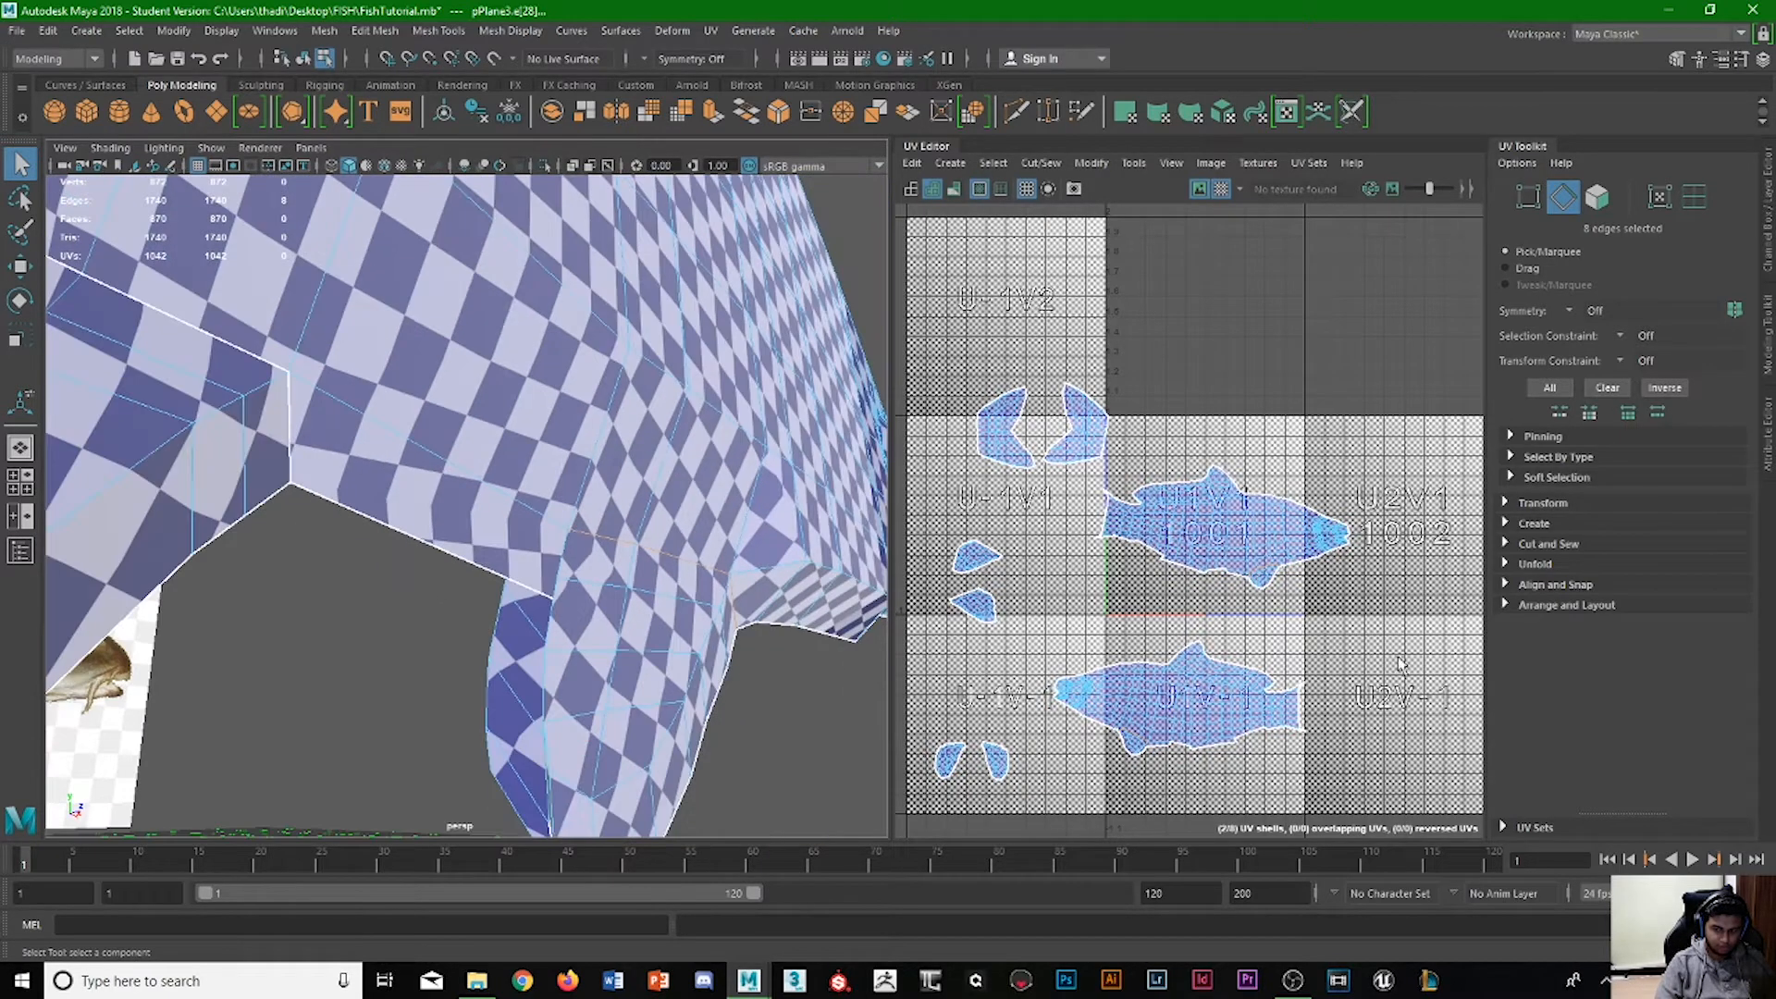
pyautogui.keyDown('shift'); pyautogui.moveTo(1163, 708); pyautogui.dragTo(1111, 730, button='right'); pyautogui.keyUp('shift')
pyautogui.hotkey('ctrl', 'z')
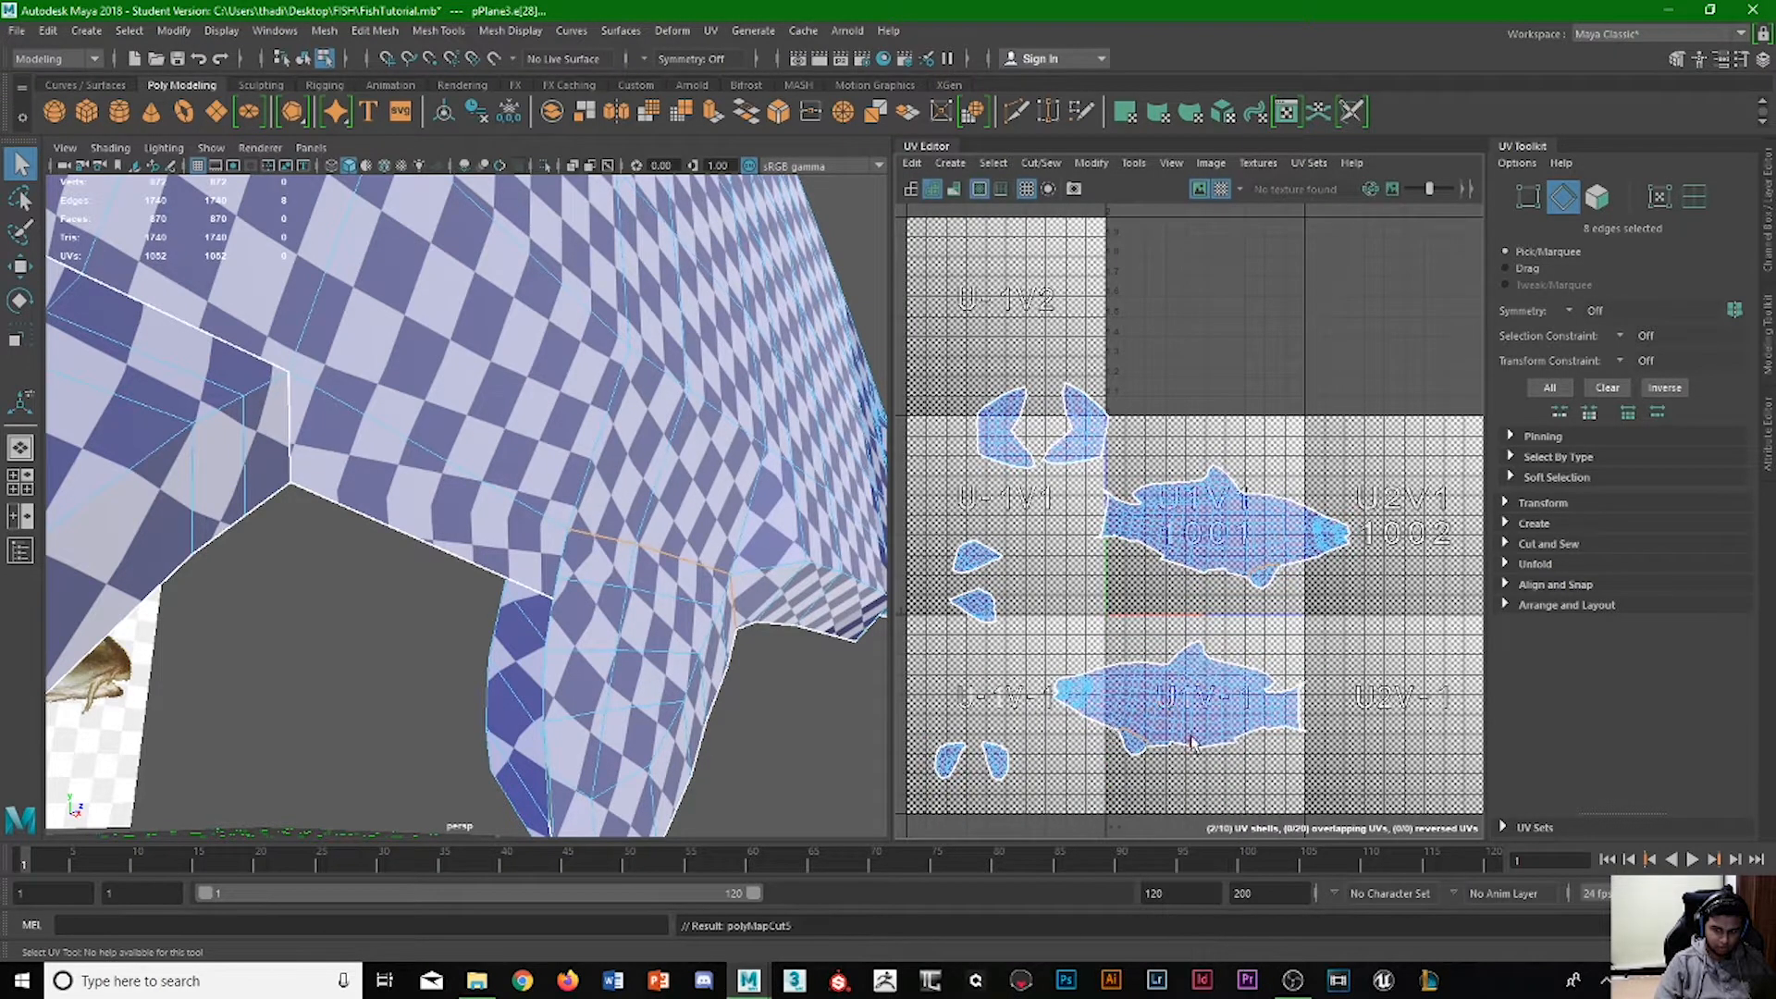
# Select the front fin shell of the lower fish and move it above the pair of fin shells in tile U-1V-1.
pyautogui.rightClick(1175, 724)
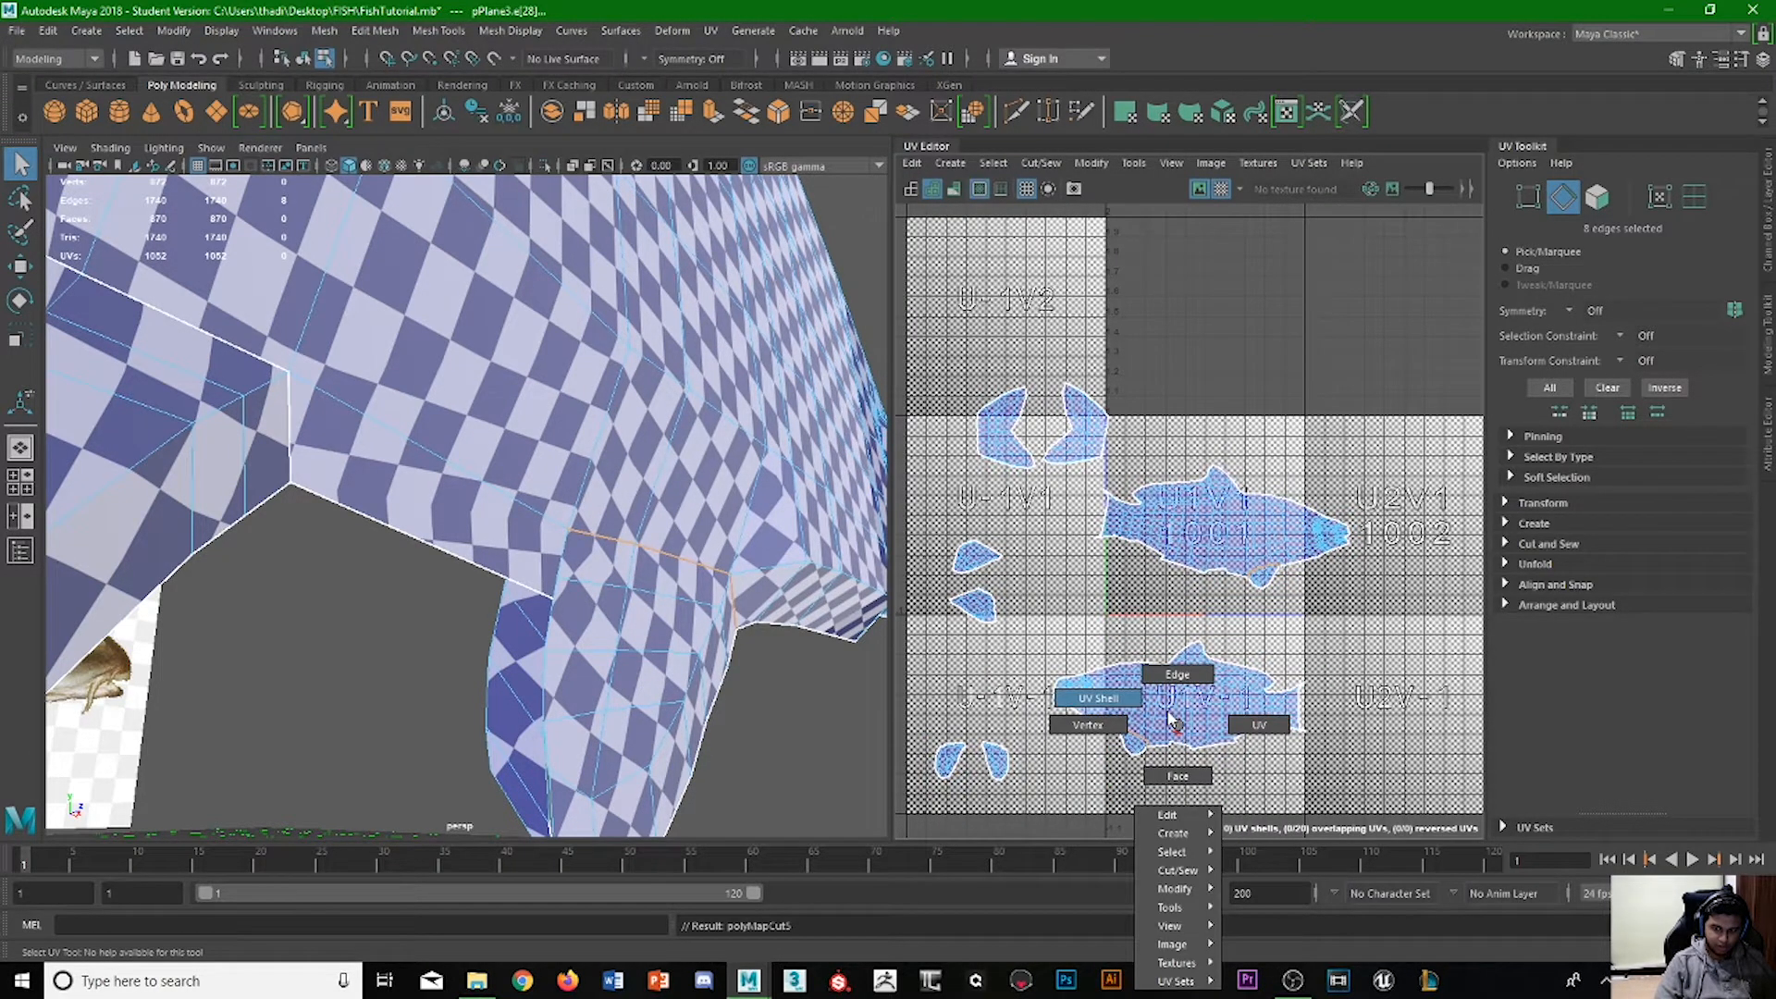
pyautogui.click(1119, 718)
pyautogui.click(1140, 743)
pyautogui.press('w')
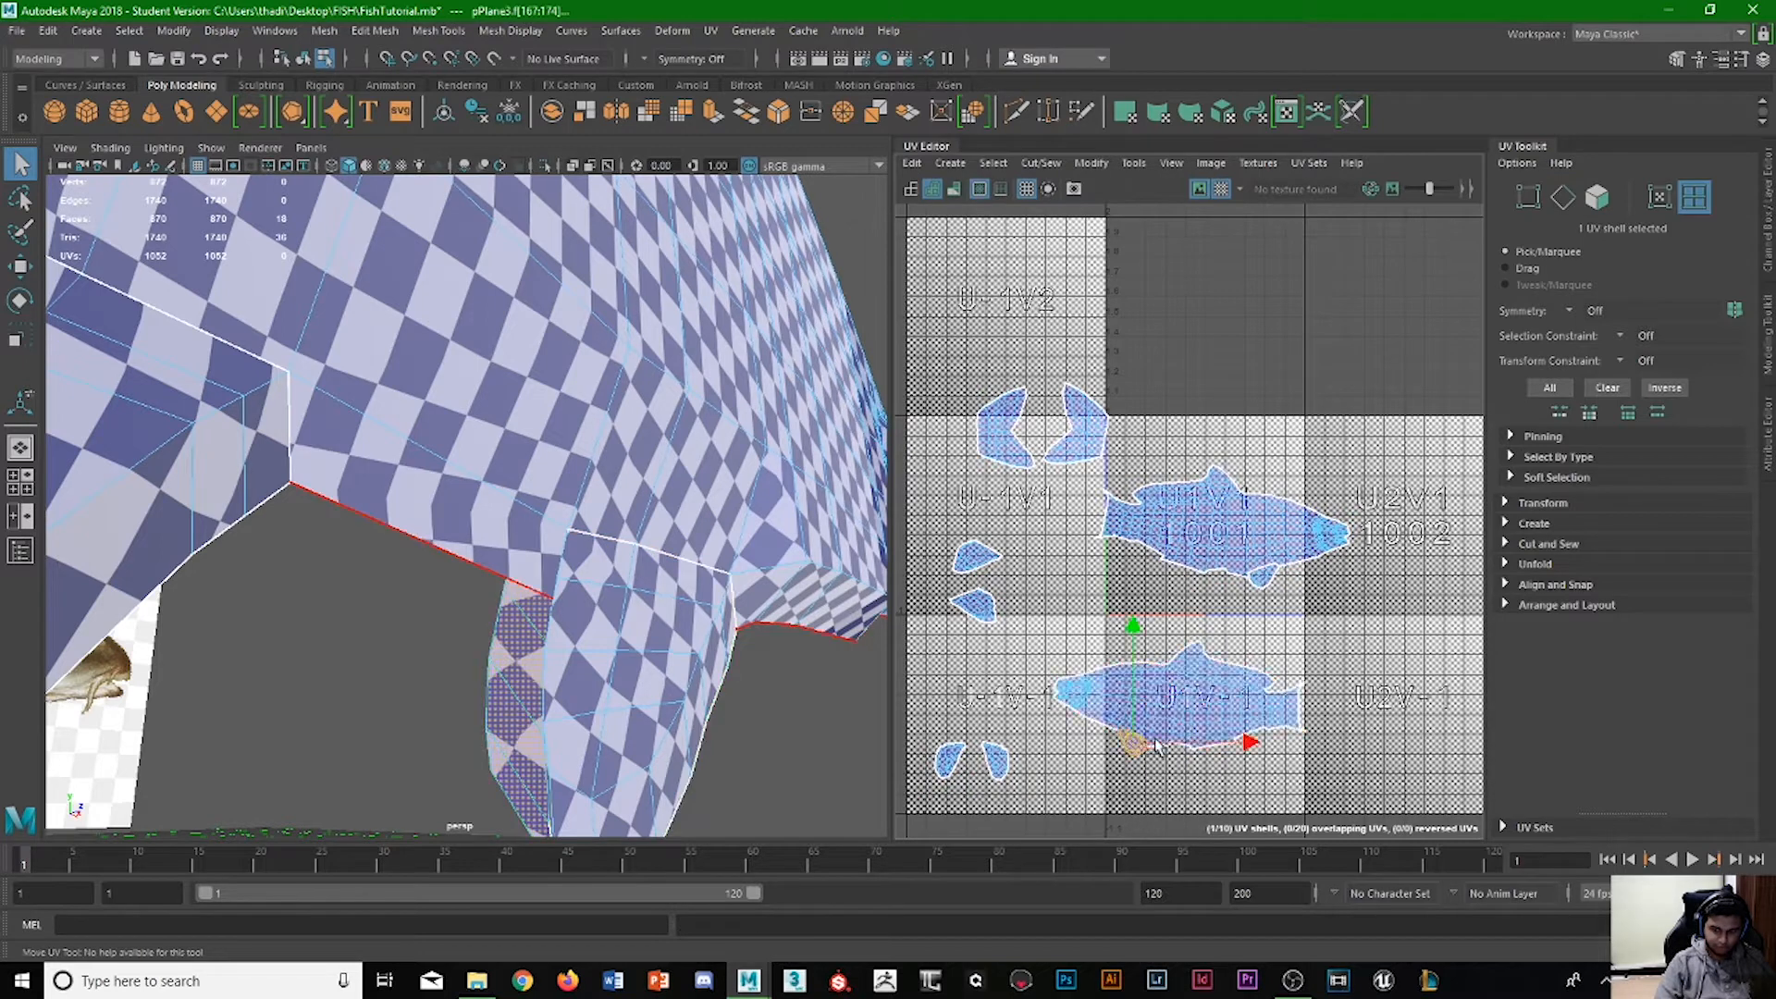
pyautogui.click(998, 754)
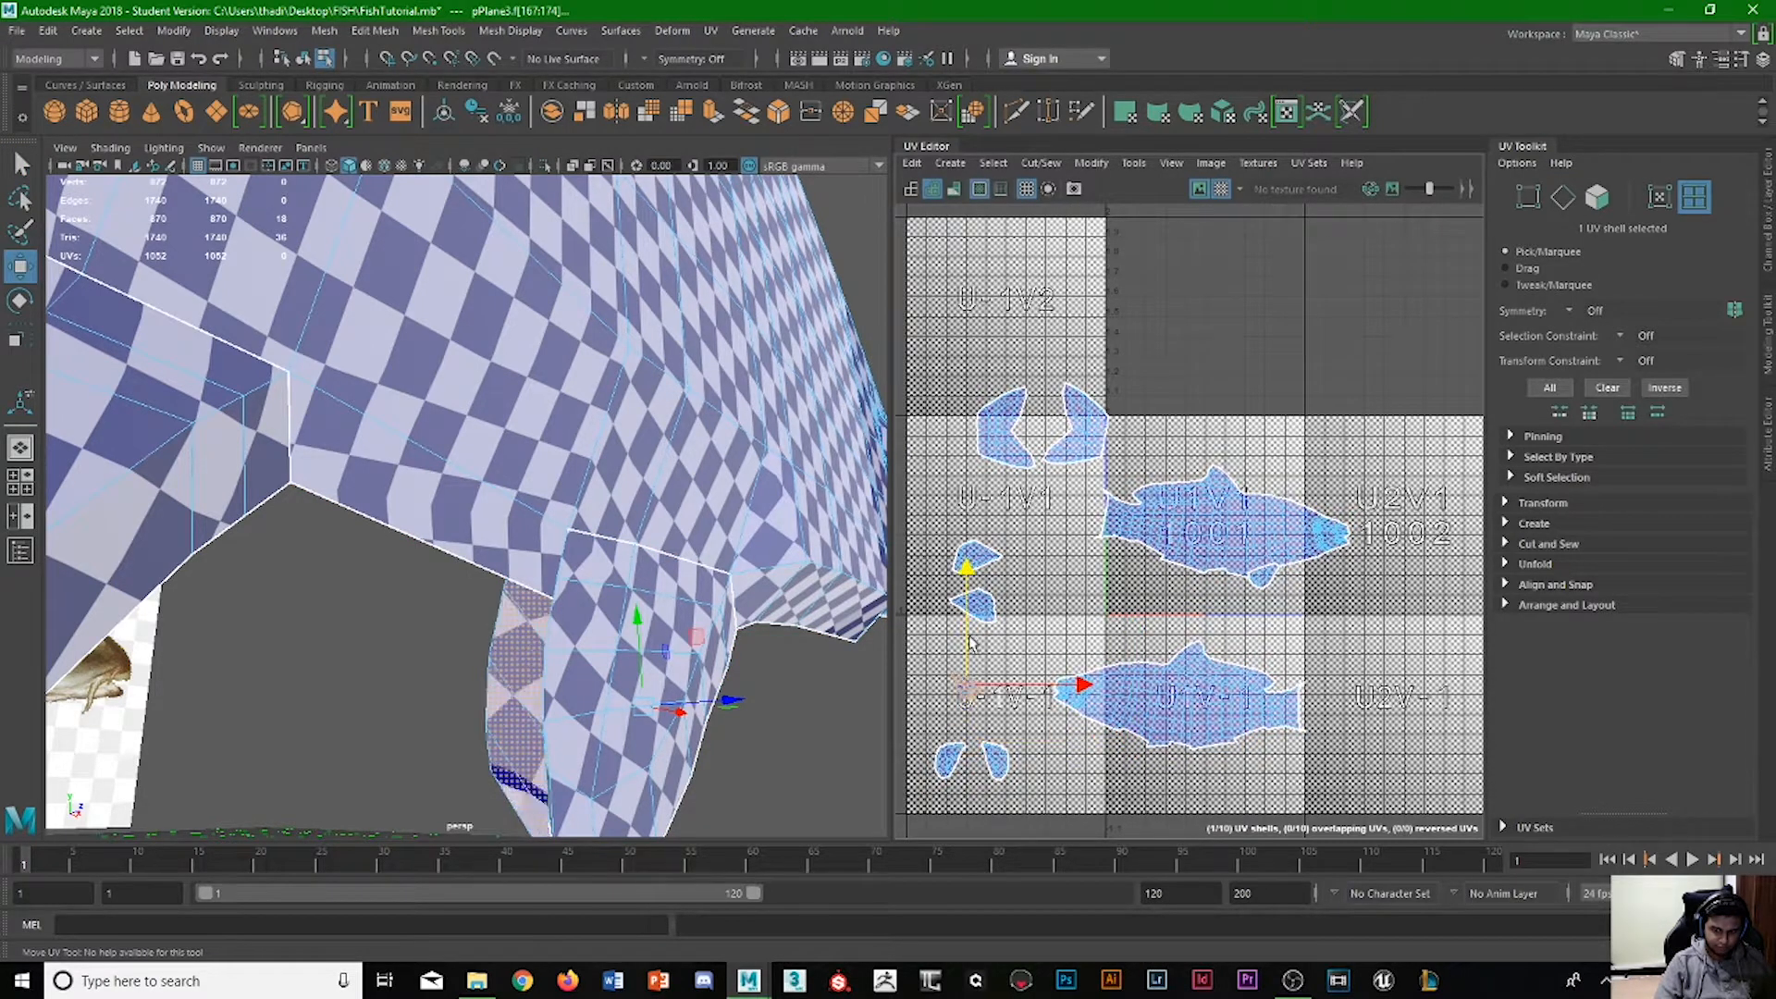
# Select the front fin shell of the upper fish and move it beside its matching shell in tile U-1V-1.
pyautogui.click(1262, 575)
pyautogui.moveTo(1323, 580); pyautogui.dragTo(1084, 673)
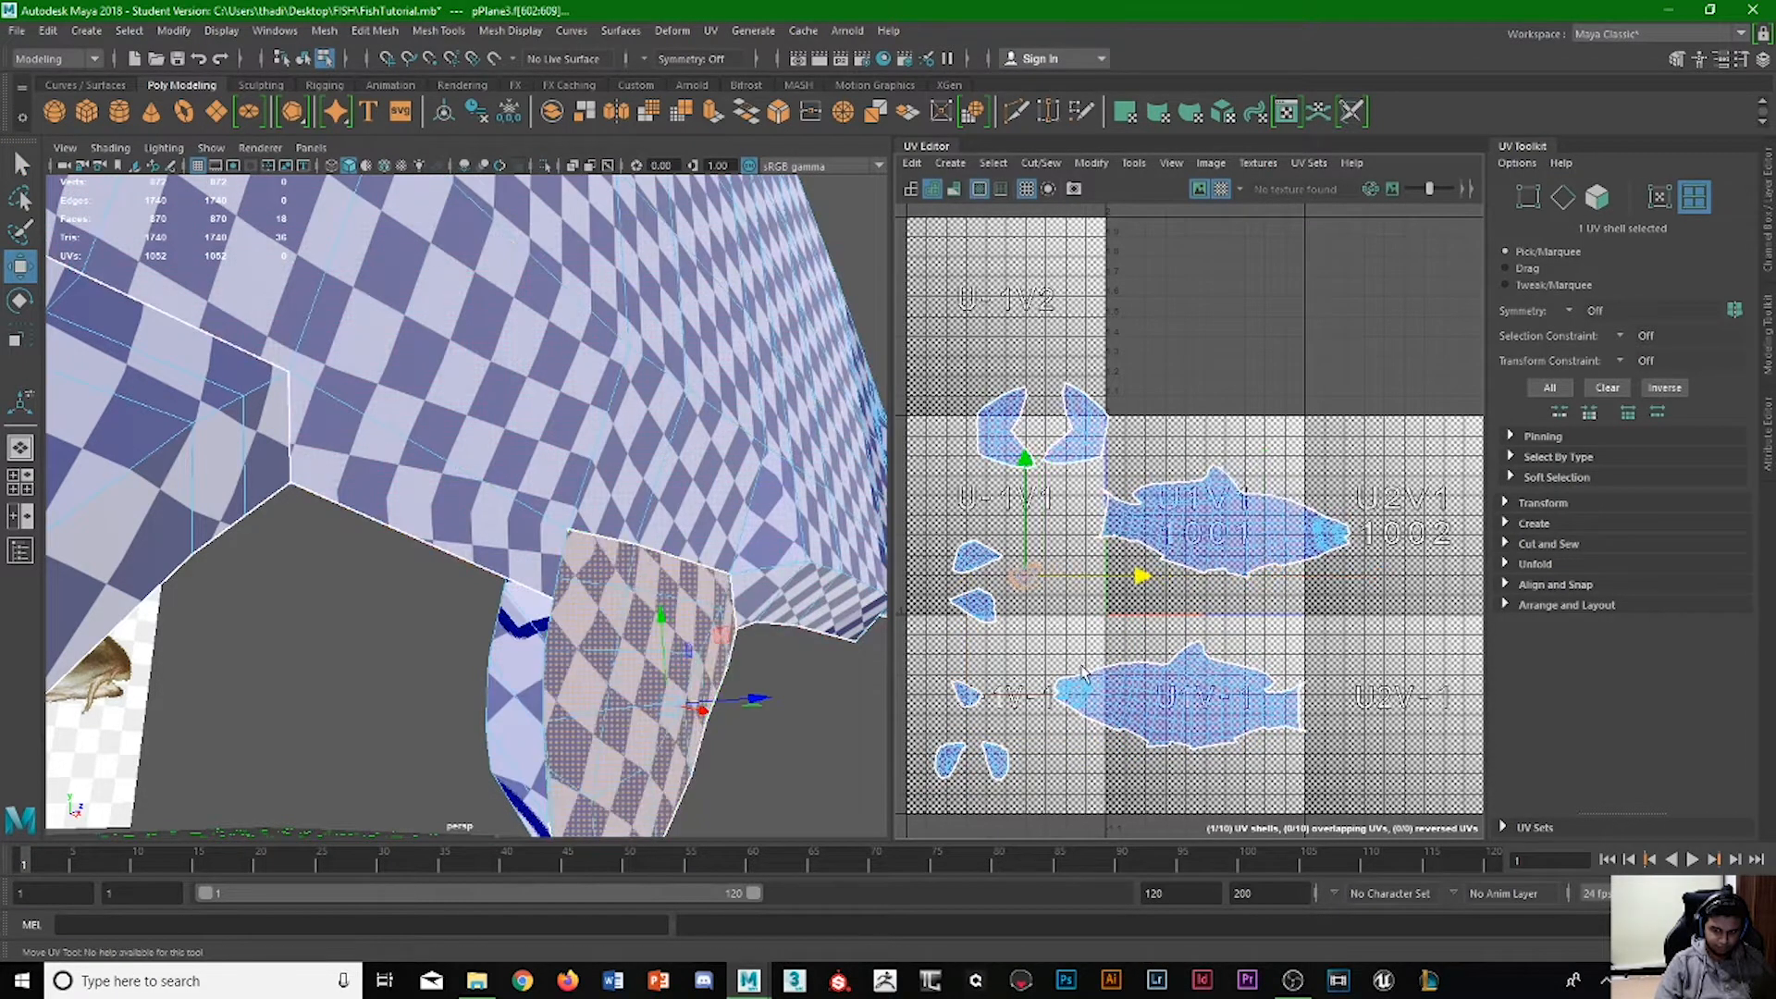
pyautogui.moveTo(1029, 529); pyautogui.dragTo(1033, 695)
pyautogui.click(1144, 597)
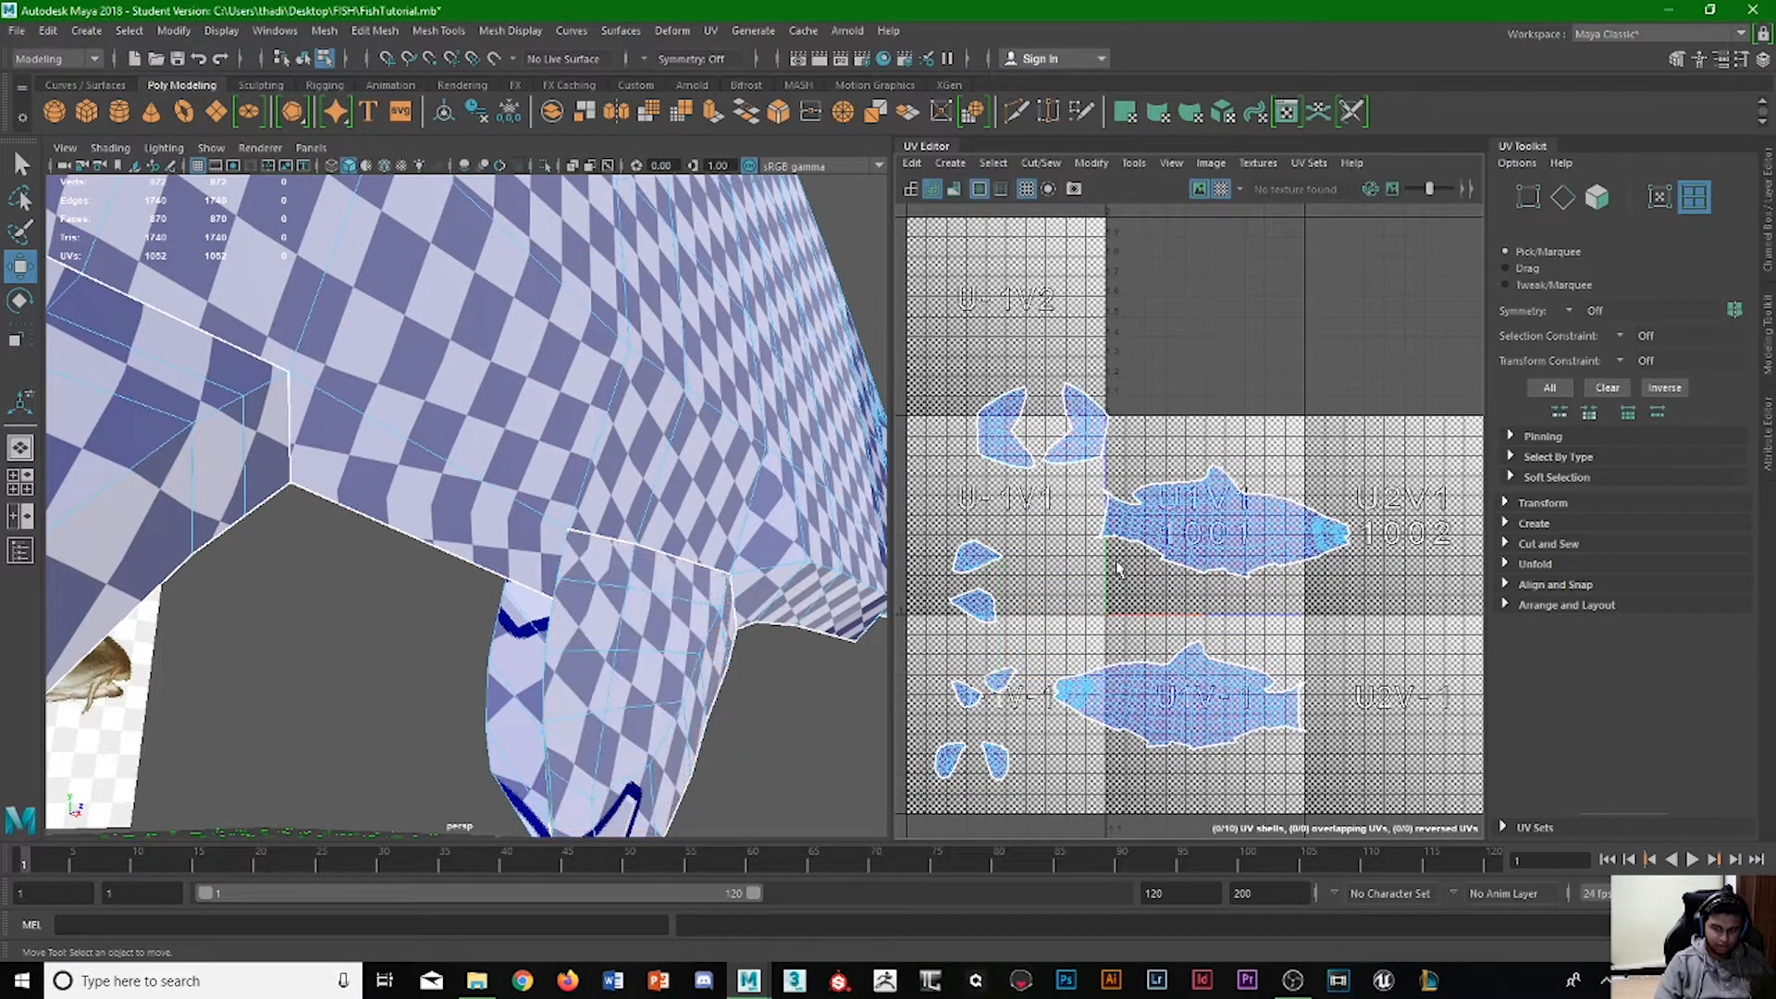
# Select the upper body shell and move it straight up to the upper edge of tile U1V1.
pyautogui.scroll(-2, 1129, 597)
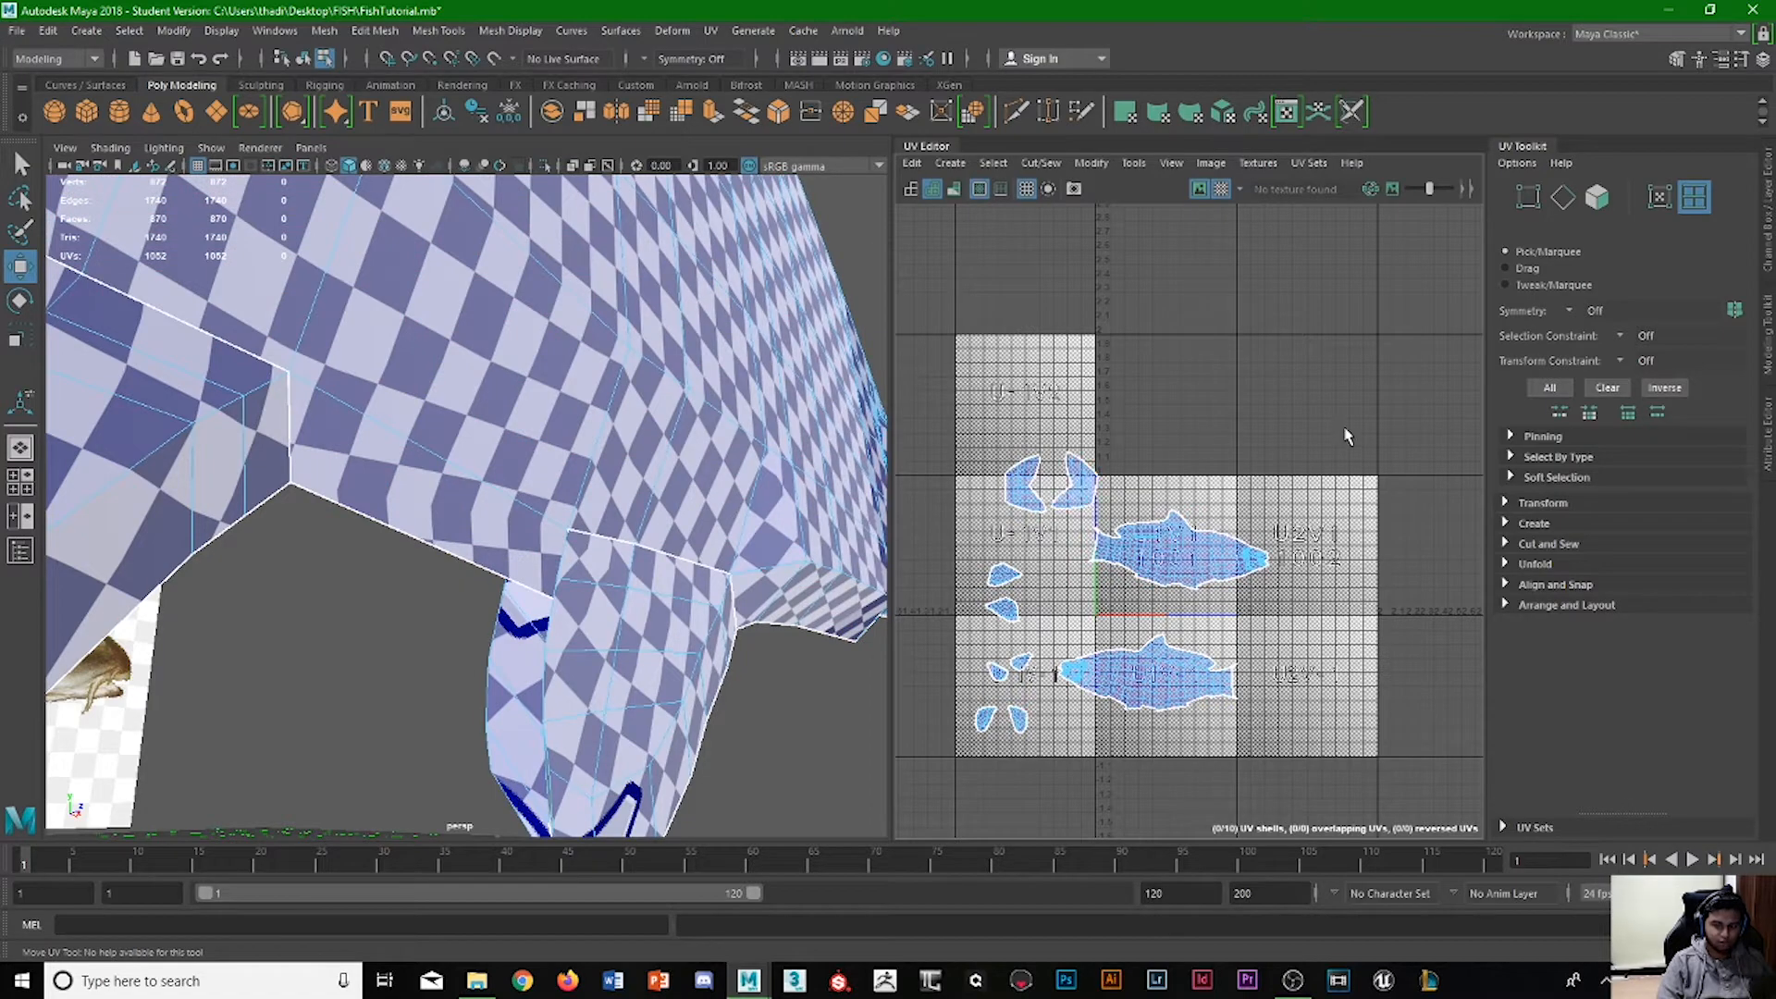
pyautogui.scroll(3, 1341, 472)
pyautogui.click(1040, 640)
pyautogui.keyDown('alt'); pyautogui.moveTo(1068, 522); pyautogui.dragTo(1201, 522, button='middle'); pyautogui.keyUp('alt')
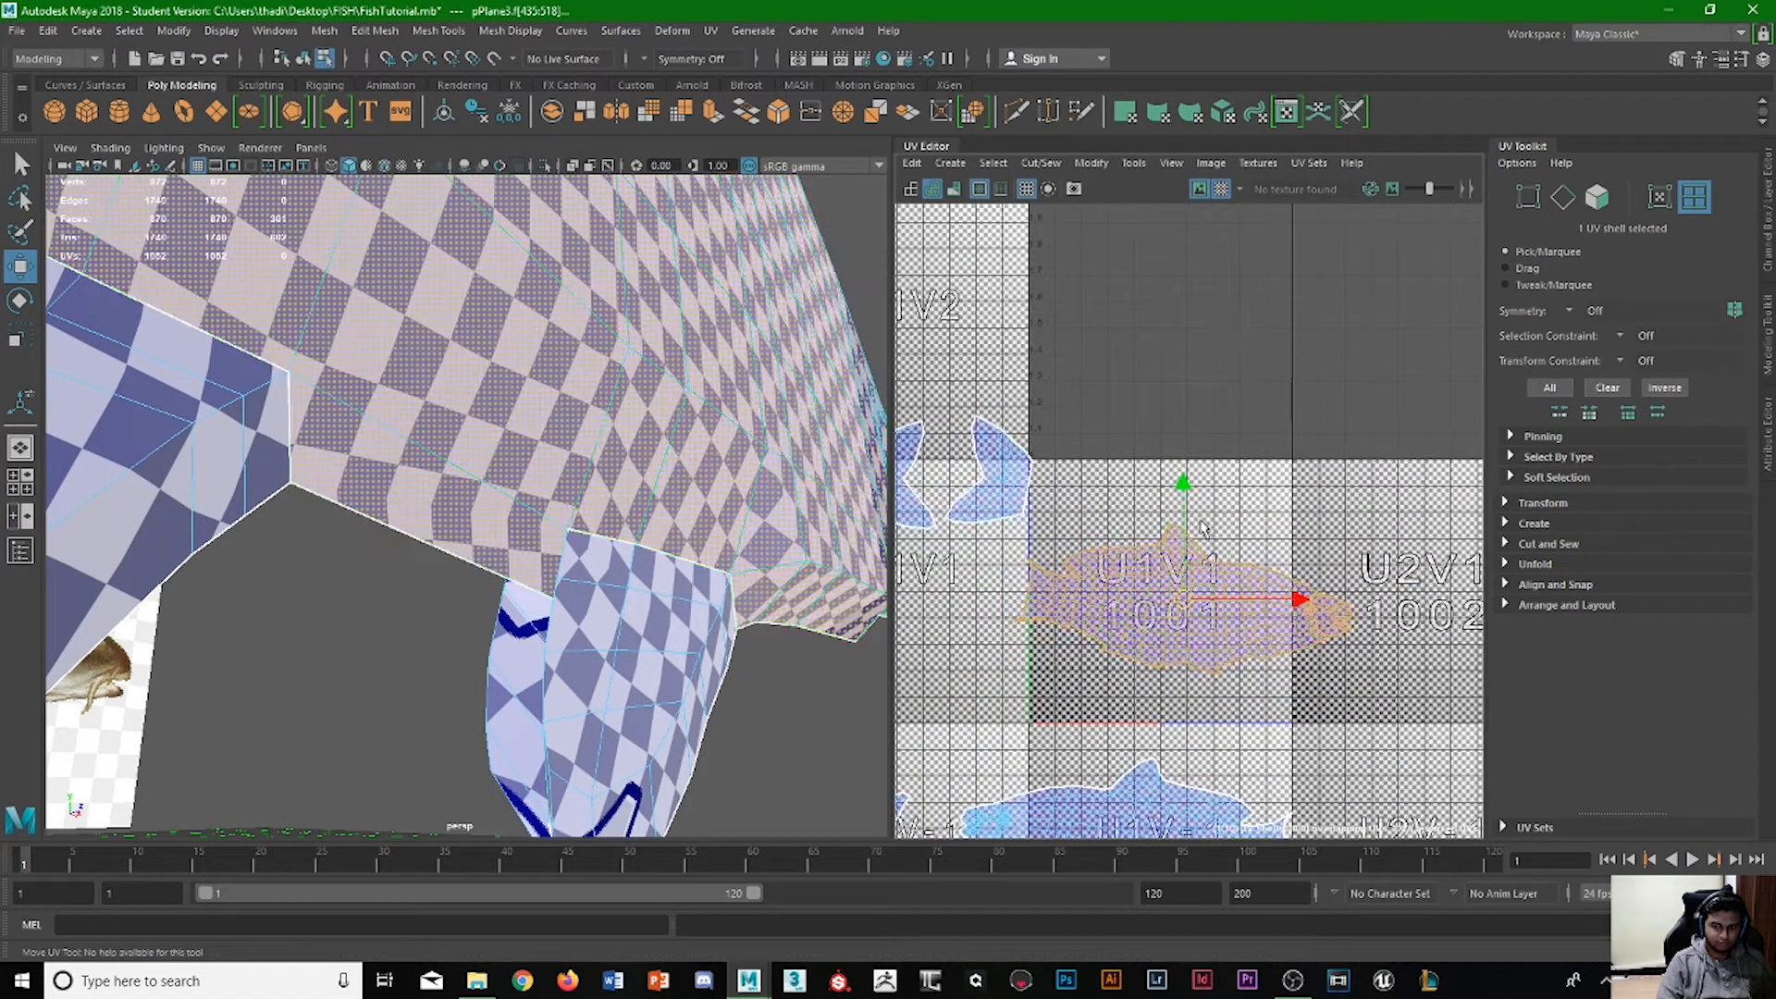
pyautogui.moveTo(1203, 528); pyautogui.dragTo(1215, 361)
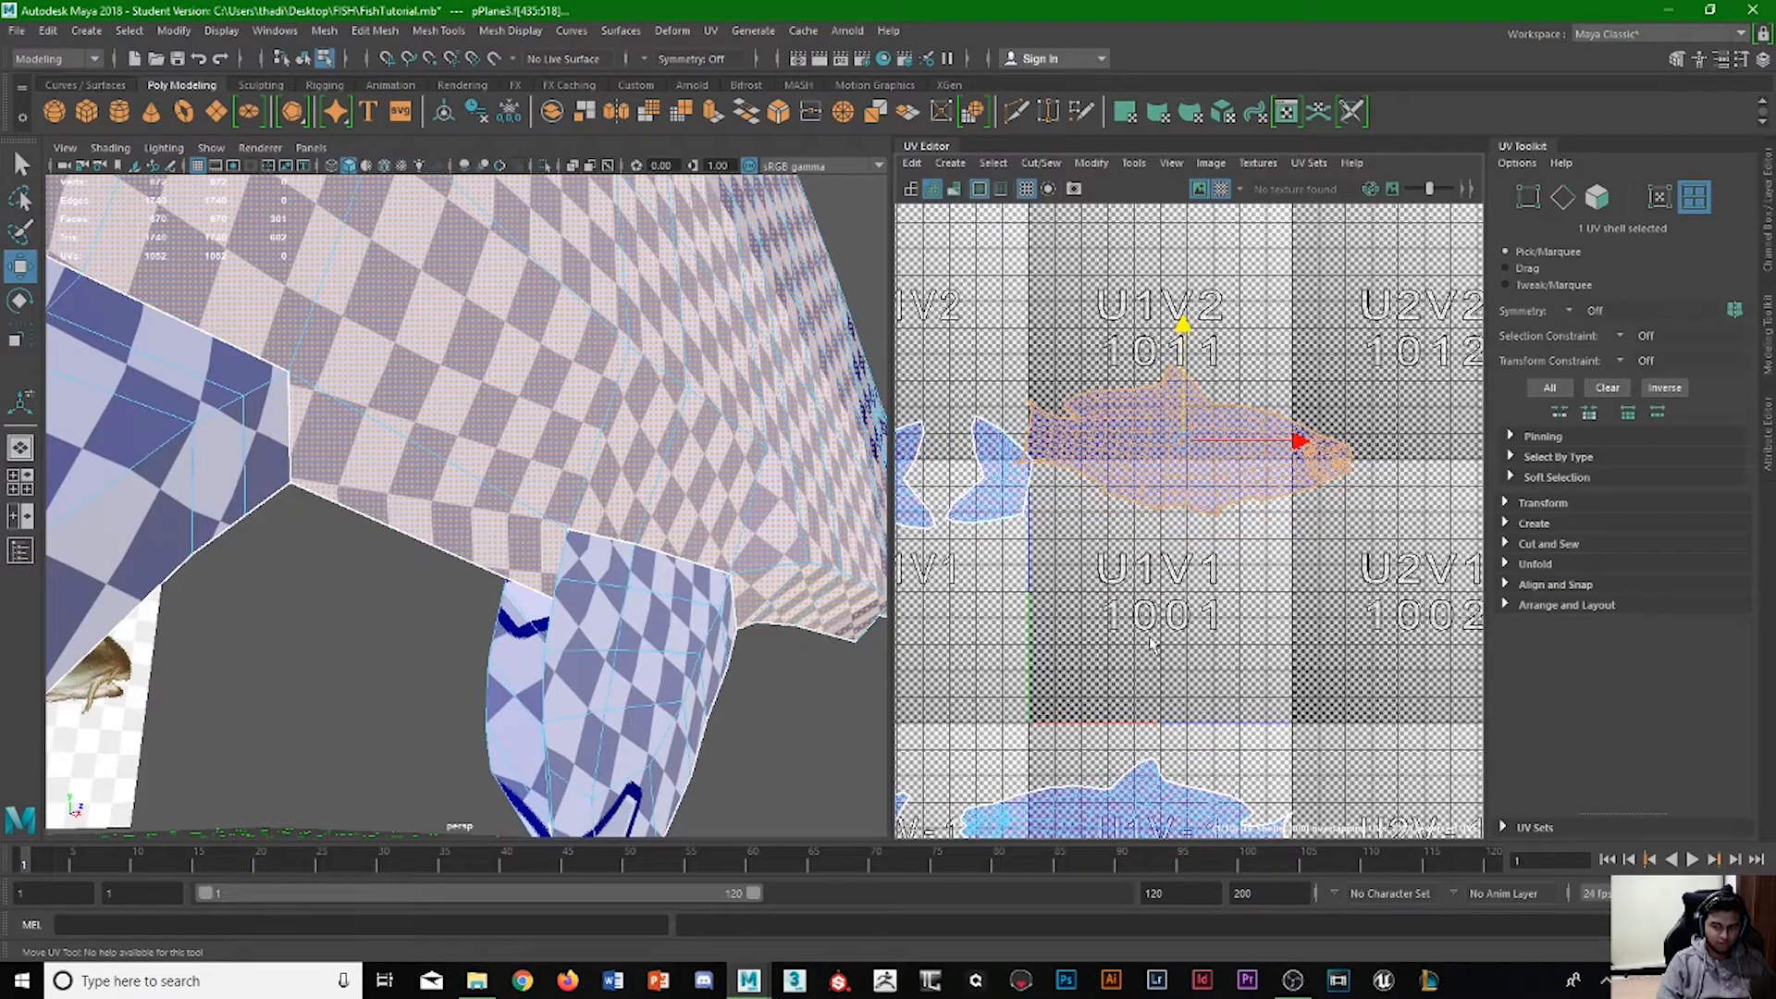
pyautogui.moveTo(1185, 353); pyautogui.dragTo(1184, 422)
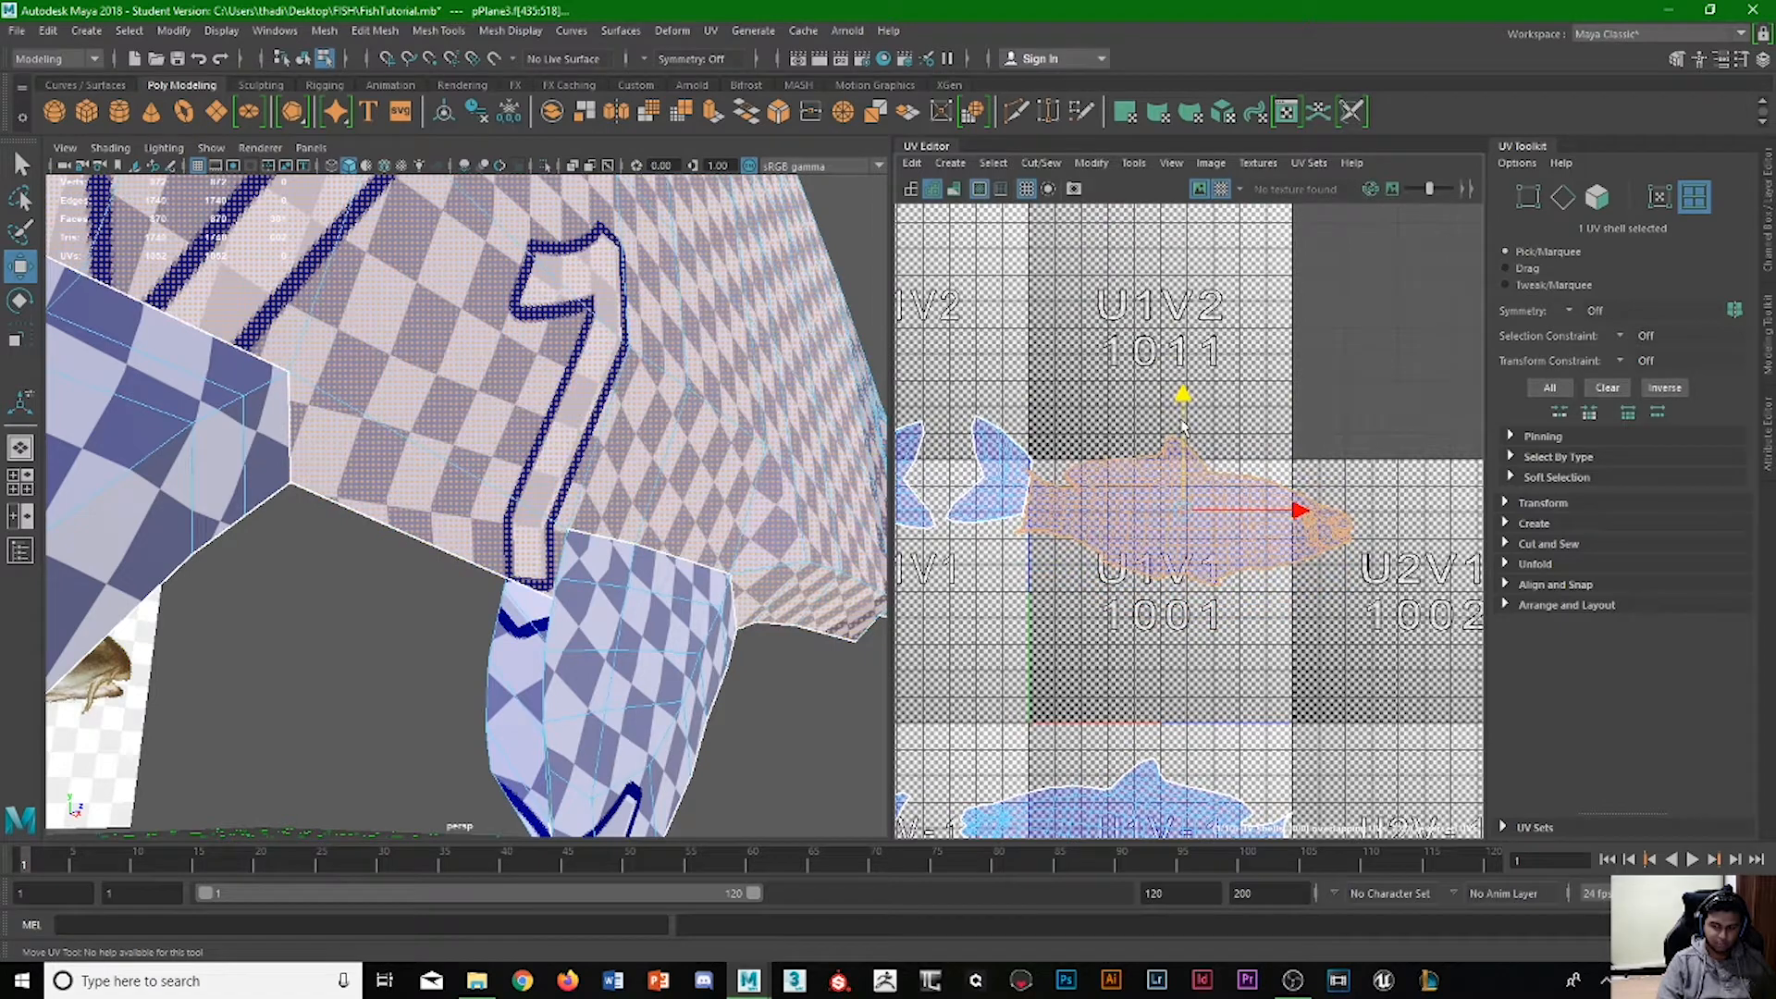
# Select the lower body shell and move it up and across so that it overlaps the other body shell.
pyautogui.scroll(-3, 1108, 597)
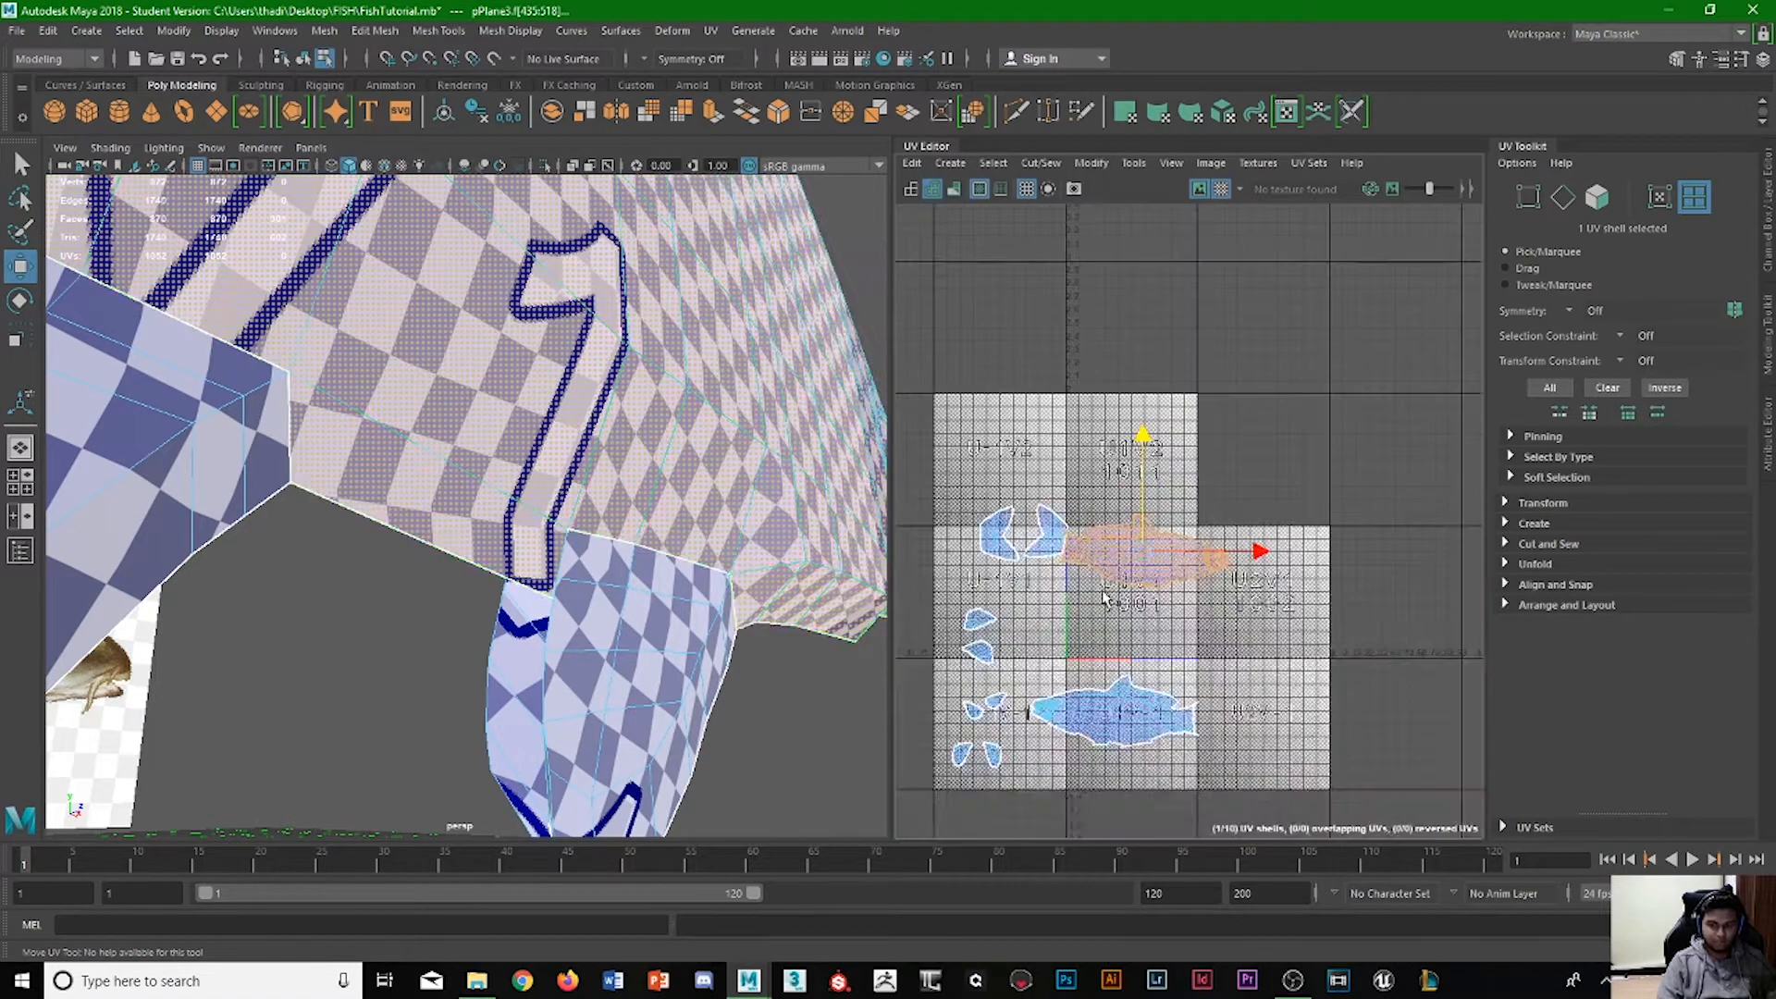
pyautogui.scroll(4, 1098, 608)
pyautogui.scroll(-2, 1108, 615)
pyautogui.click(1139, 740)
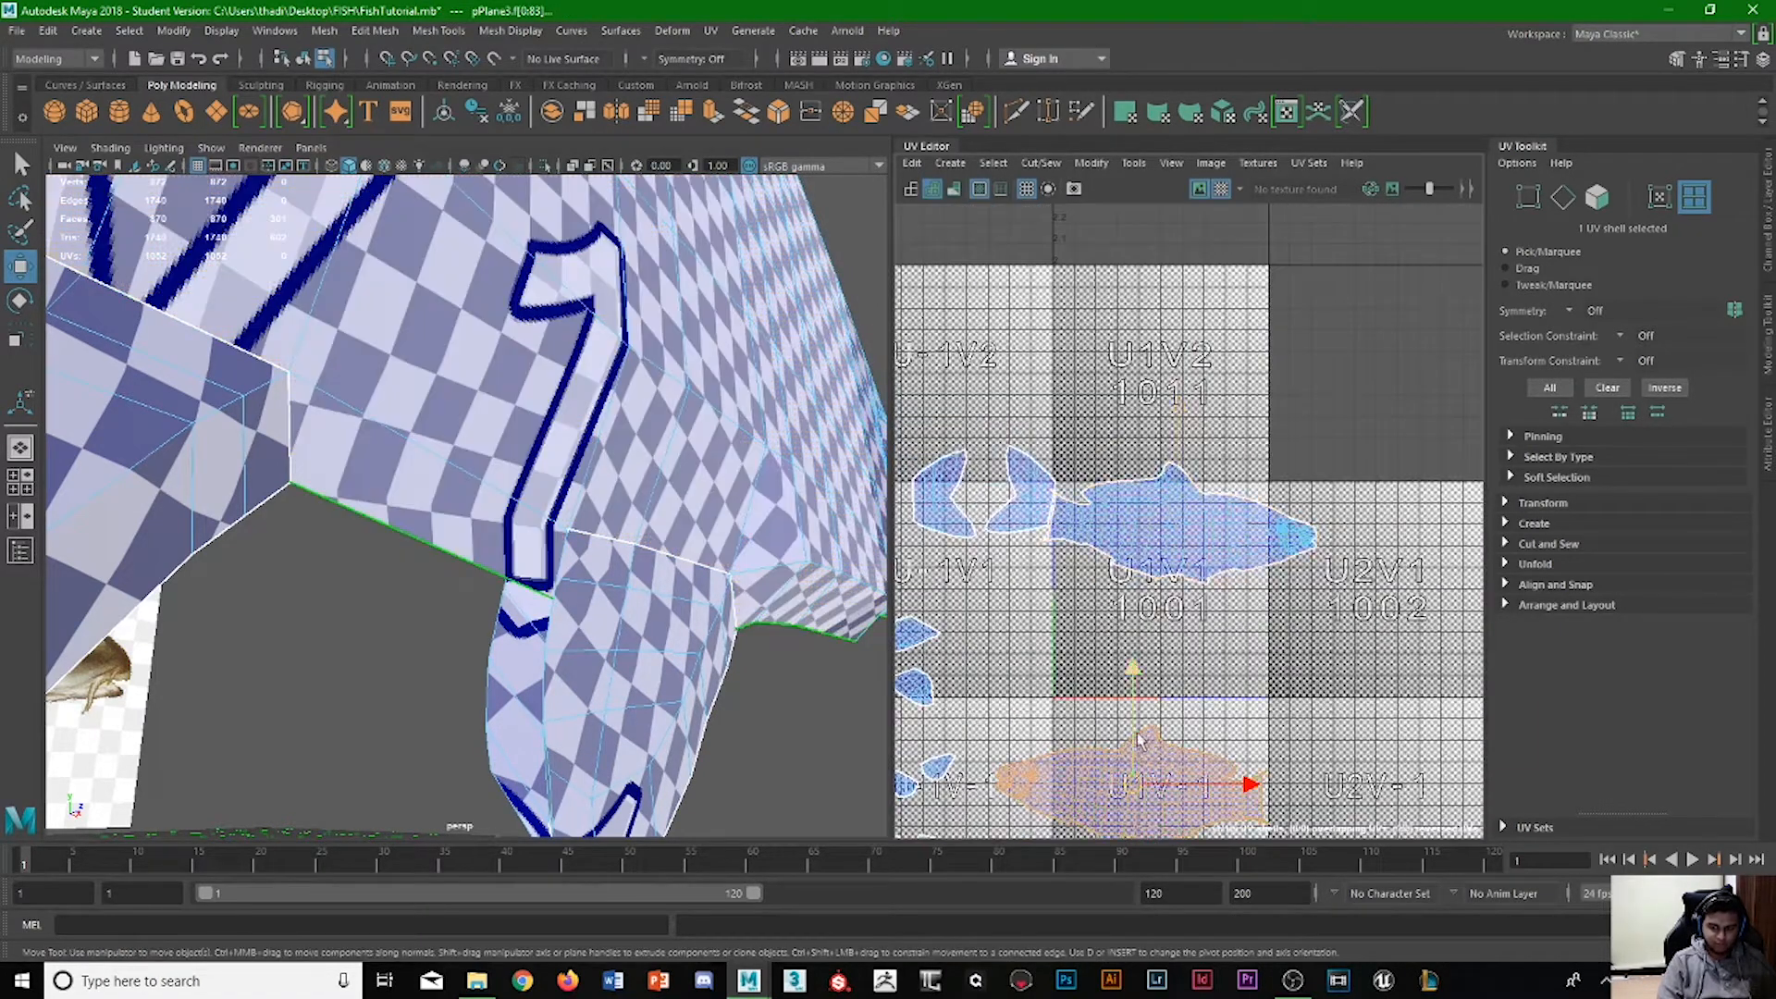
pyautogui.moveTo(1131, 685); pyautogui.dragTo(1130, 427)
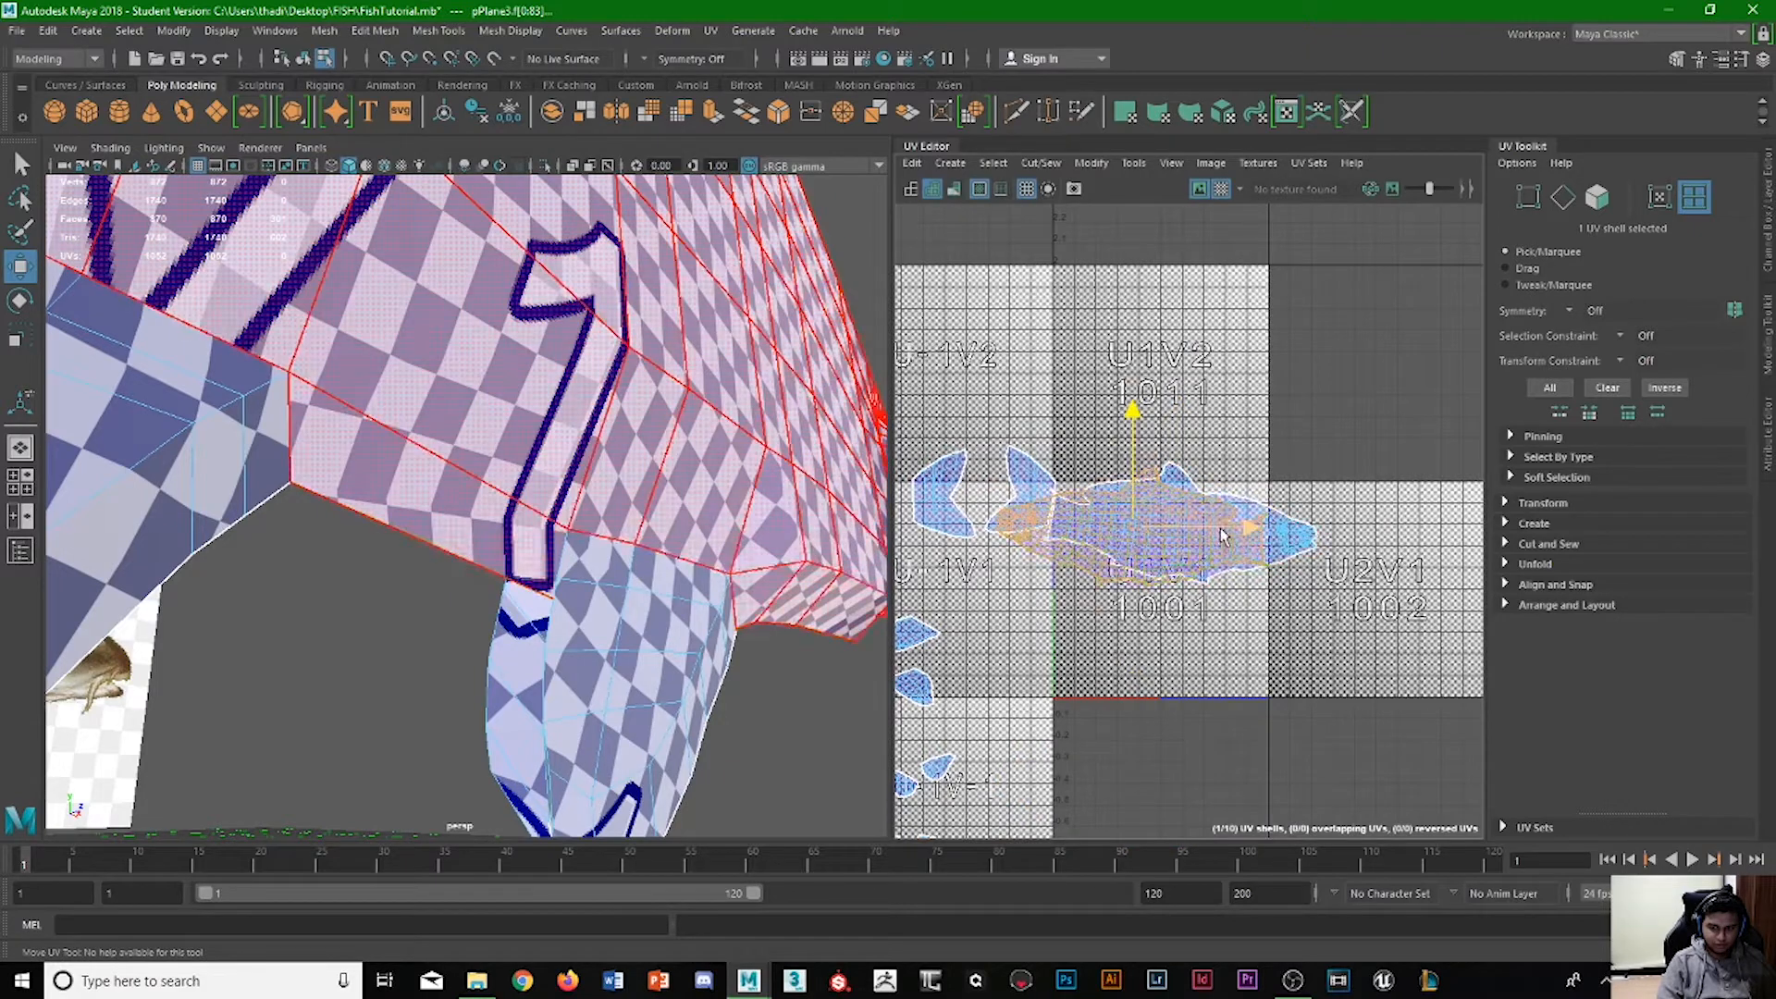
pyautogui.moveTo(1240, 528); pyautogui.dragTo(1273, 525)
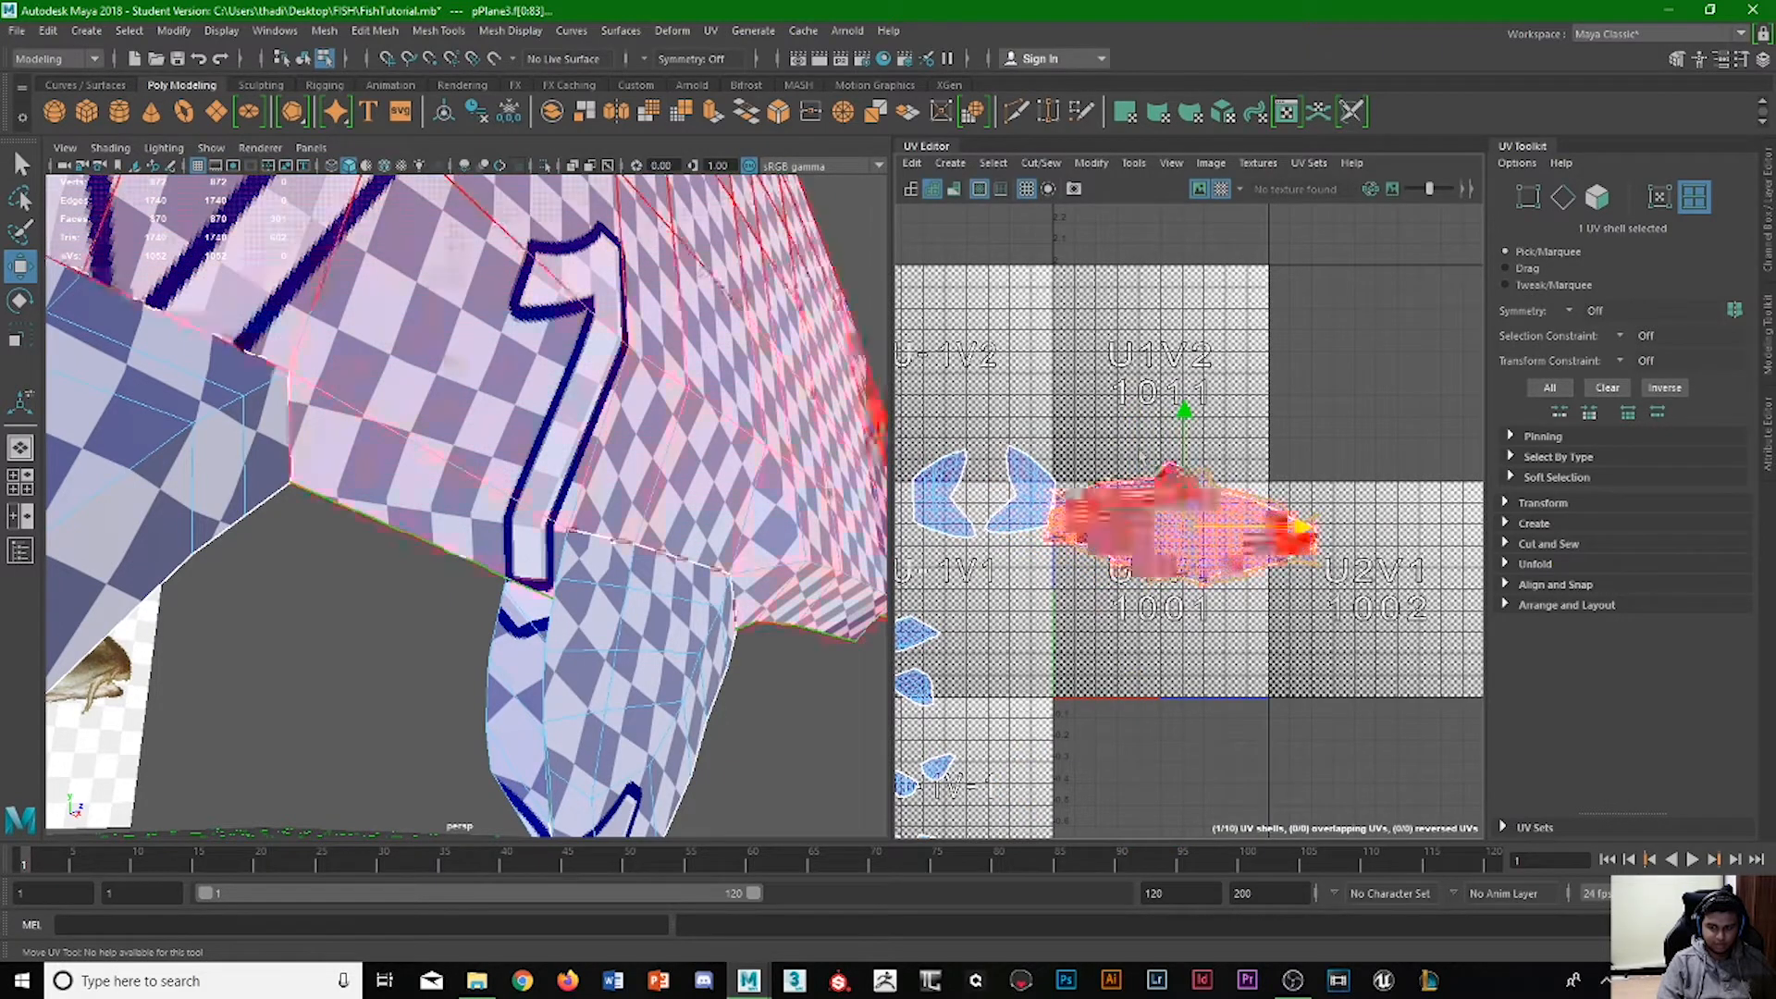
# Select the tail shell nearest the bodies and move it straight up into tile U-1V2.
pyautogui.keyDown('shift'); pyautogui.click(968, 478); pyautogui.keyUp('shift')
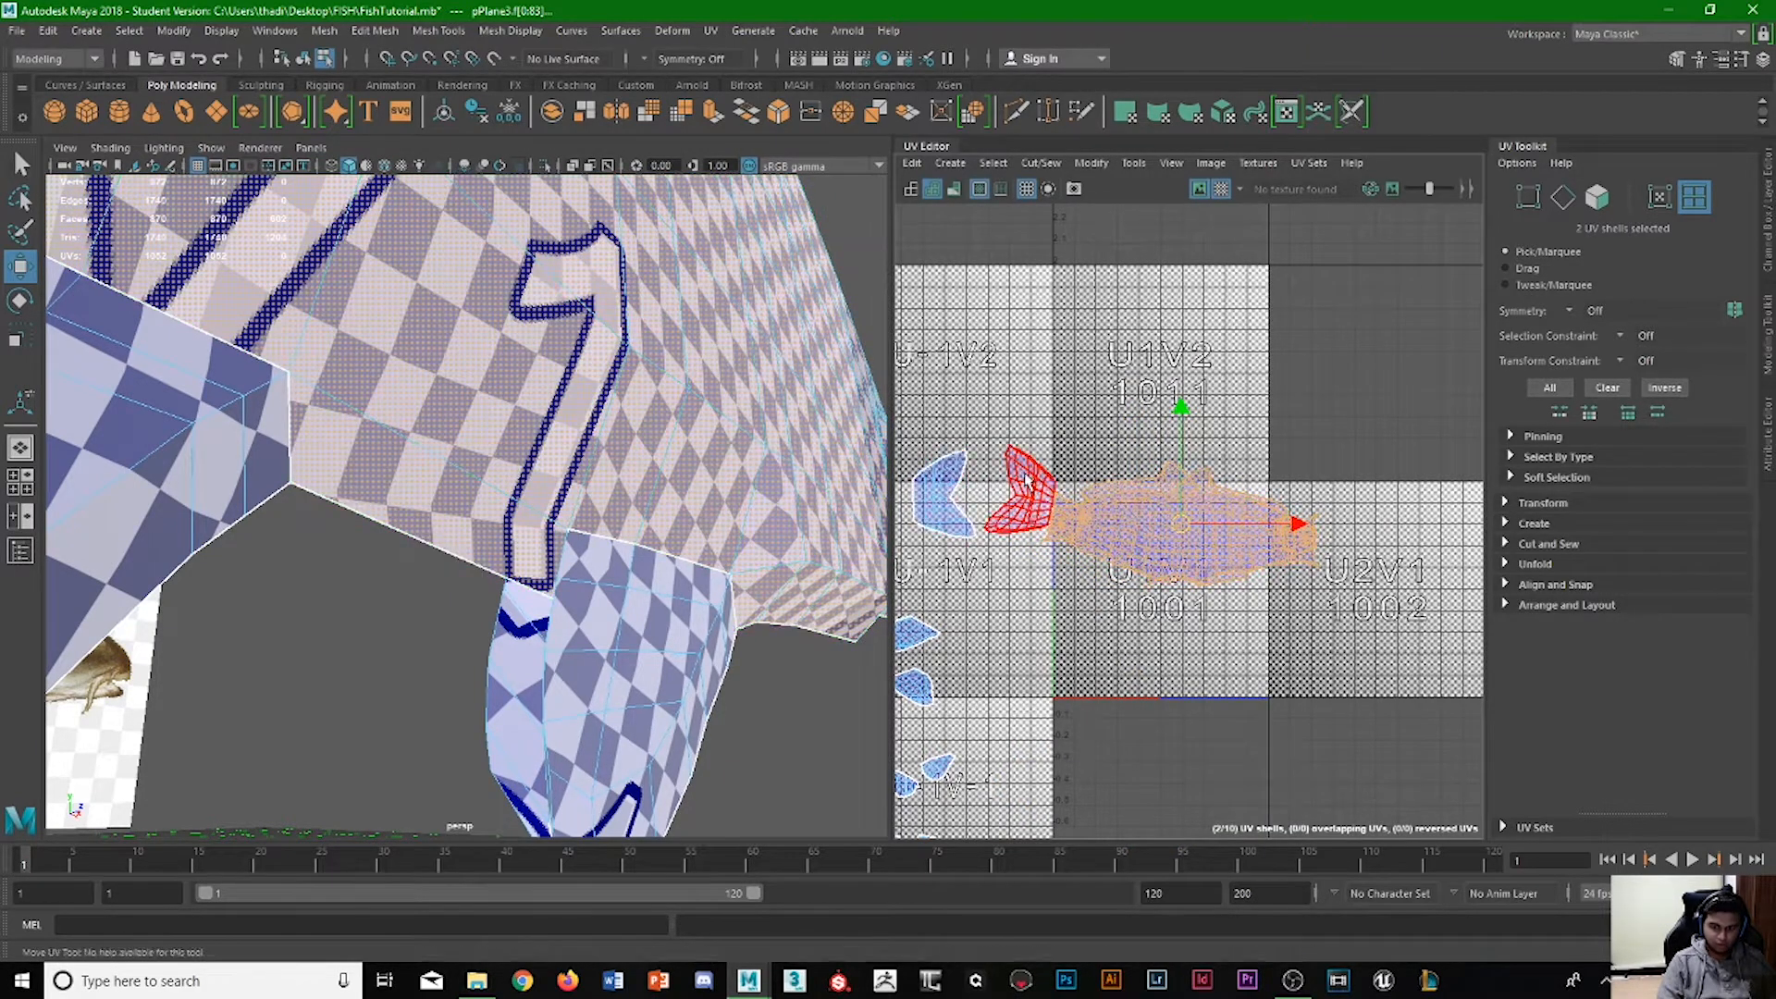
pyautogui.click(1019, 467)
pyautogui.moveTo(1029, 399); pyautogui.dragTo(1027, 316)
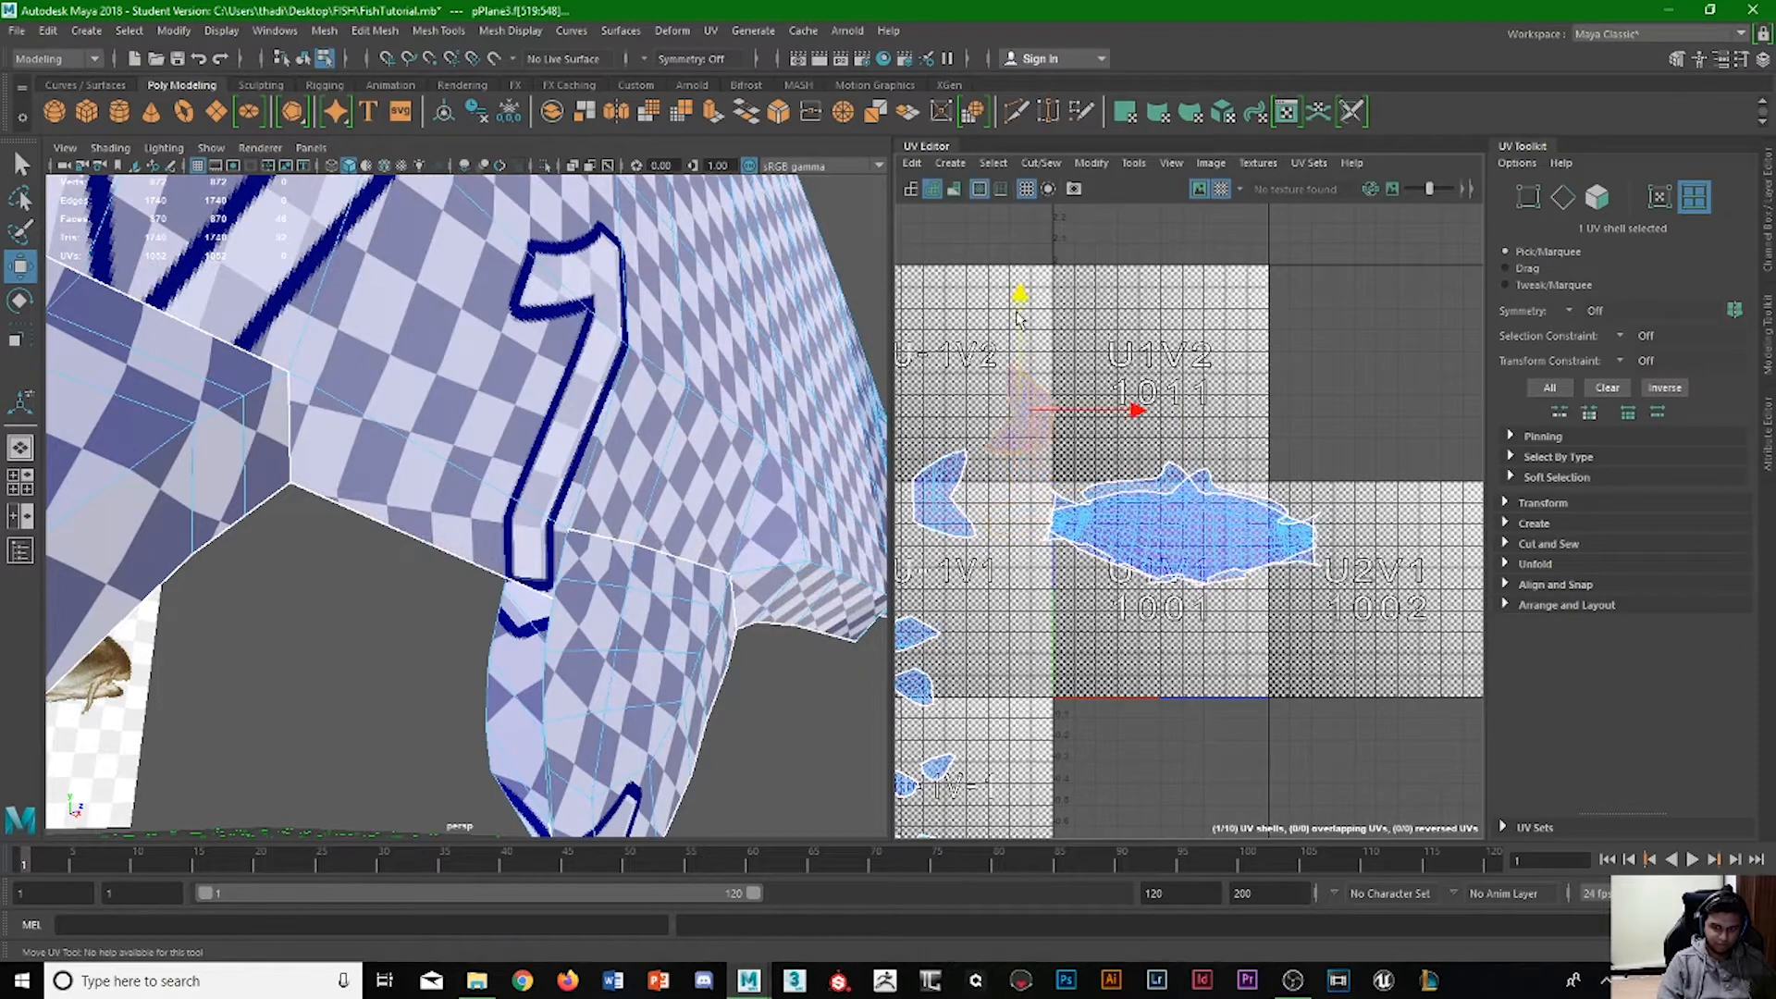
# Scale both overlapping body shells down together and move them inside the upper half of tile U1V1.
pyautogui.click(1168, 495)
pyautogui.scroll(5, 1167, 495)
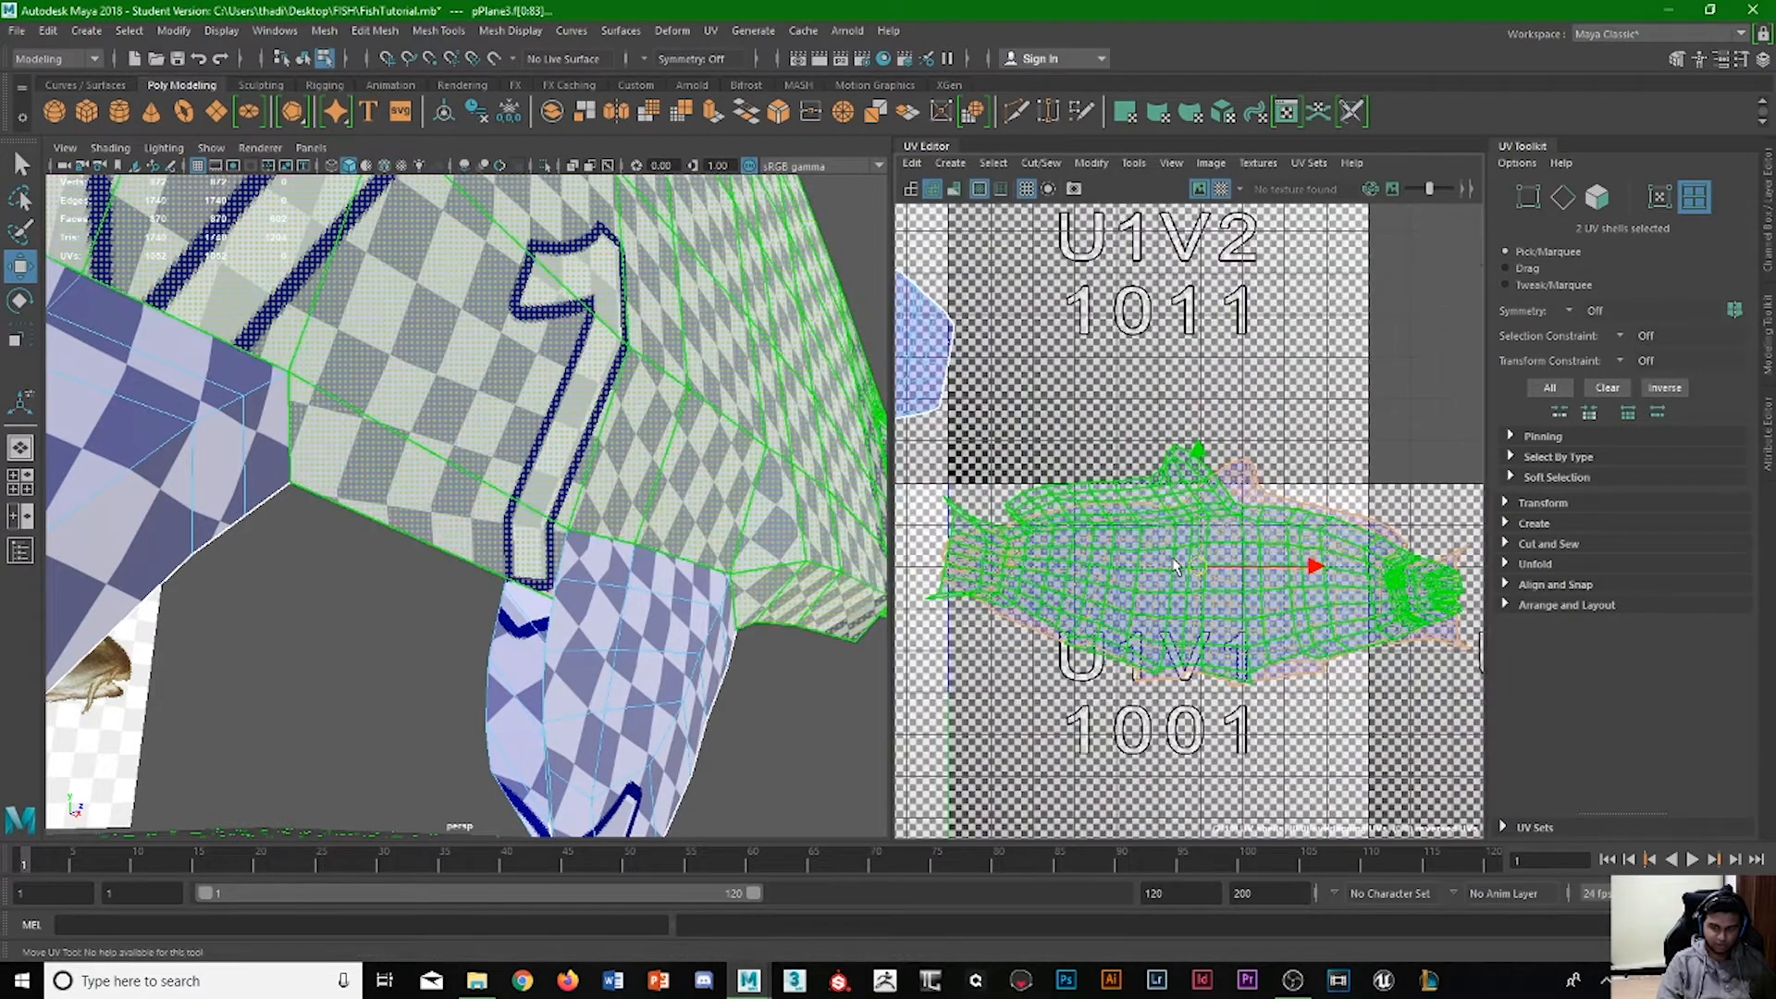
pyautogui.press('r')
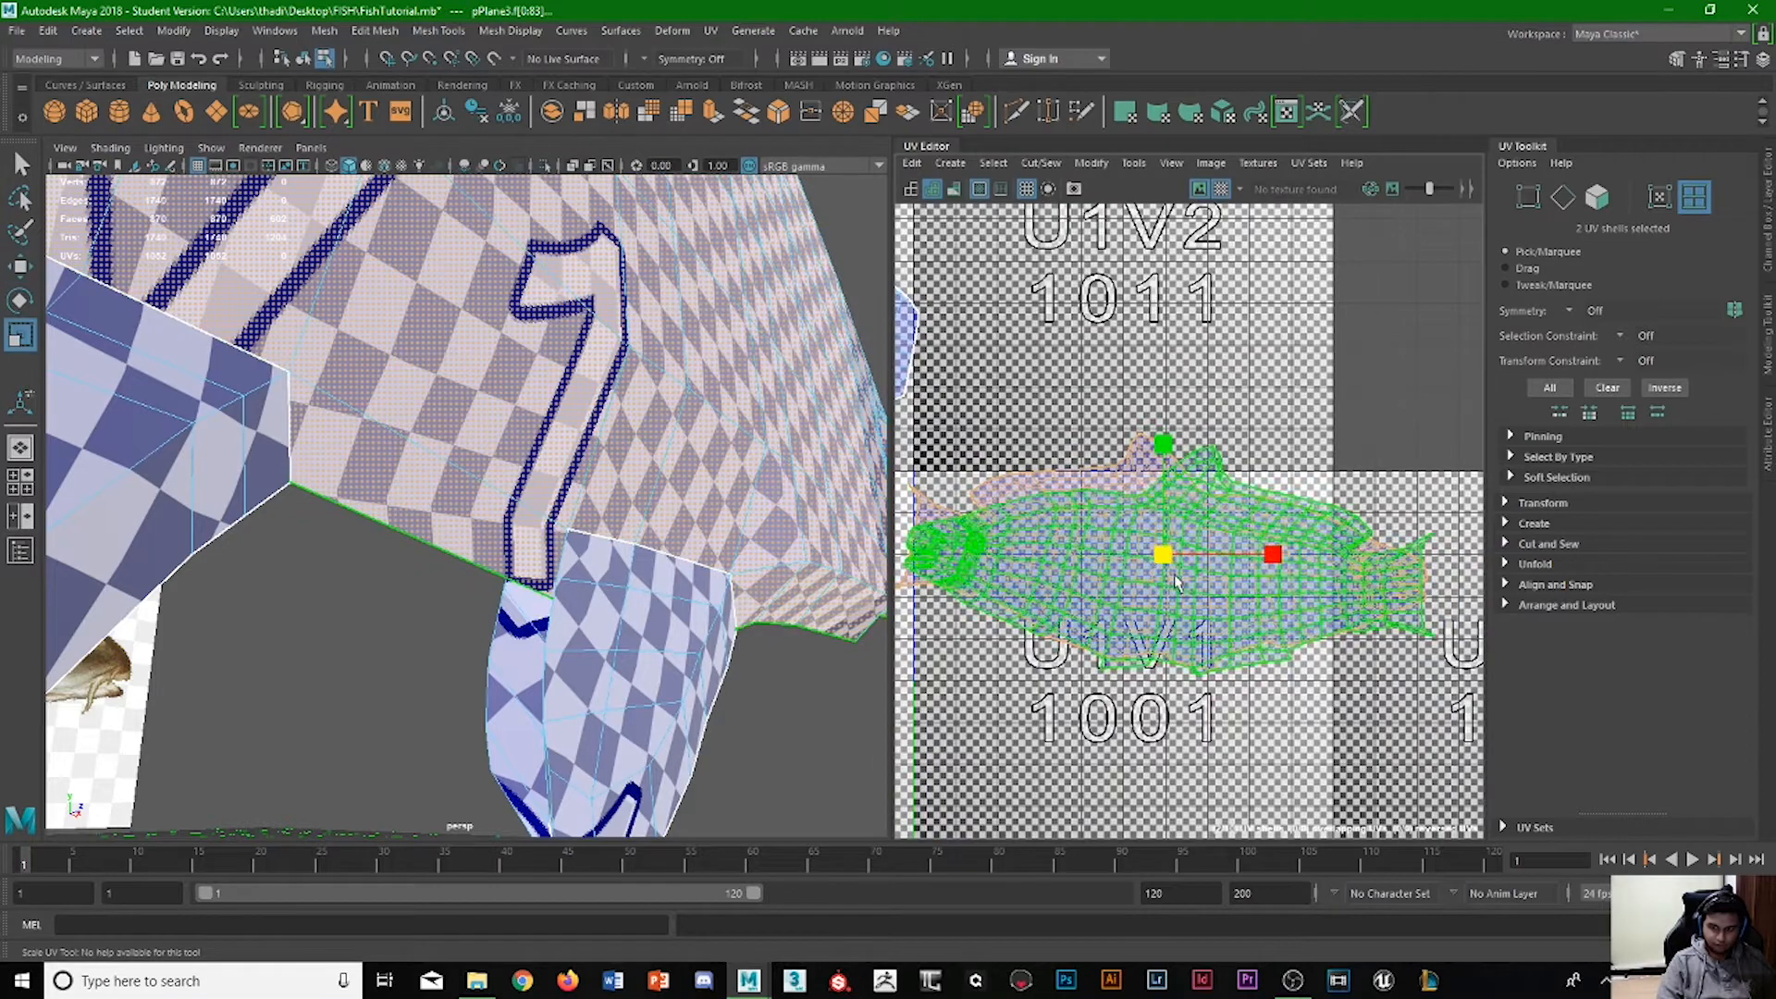
pyautogui.moveTo(1164, 560); pyautogui.dragTo(1149, 662)
pyautogui.press('w')
pyautogui.moveTo(1252, 565); pyautogui.dragTo(1214, 634)
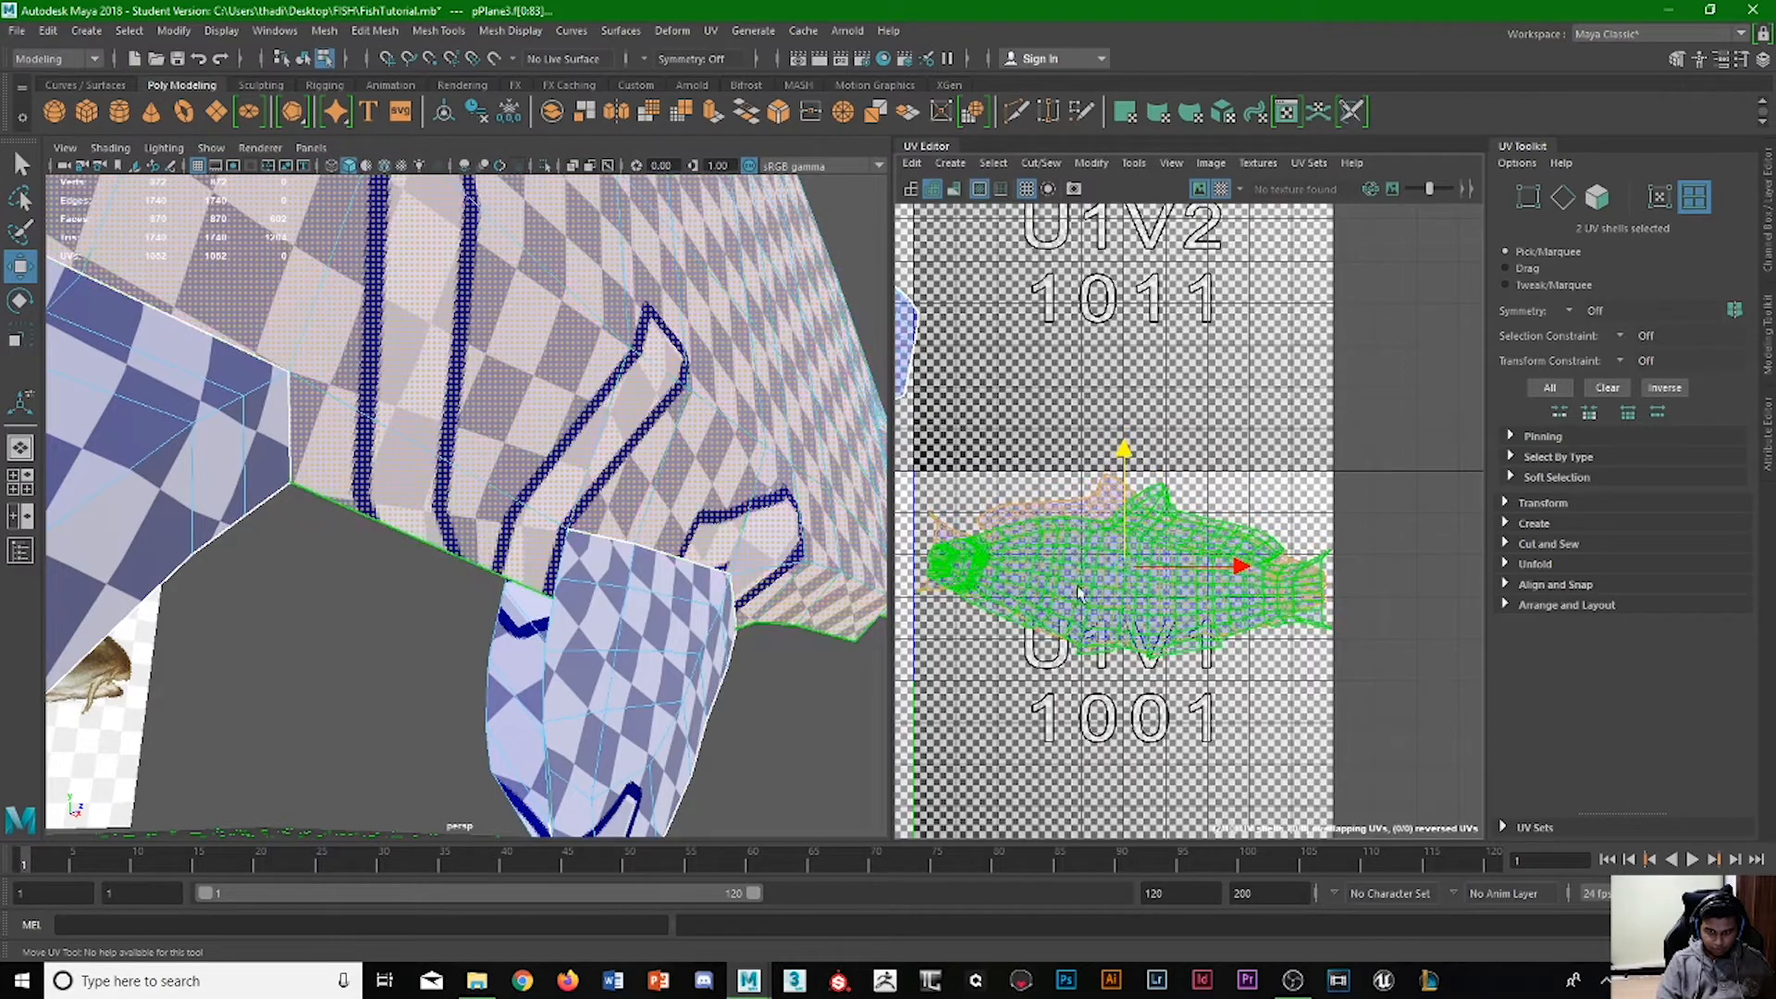
# Select the tail shell in tile U-1V2 and move it horizontally away from the edge of tile U1V2.
pyautogui.scroll(-1, 1049, 592)
pyautogui.keyDown('alt'); pyautogui.moveTo(1049, 592); pyautogui.dragTo(1371, 620, button='middle'); pyautogui.keyUp('alt')
pyautogui.click(1200, 449)
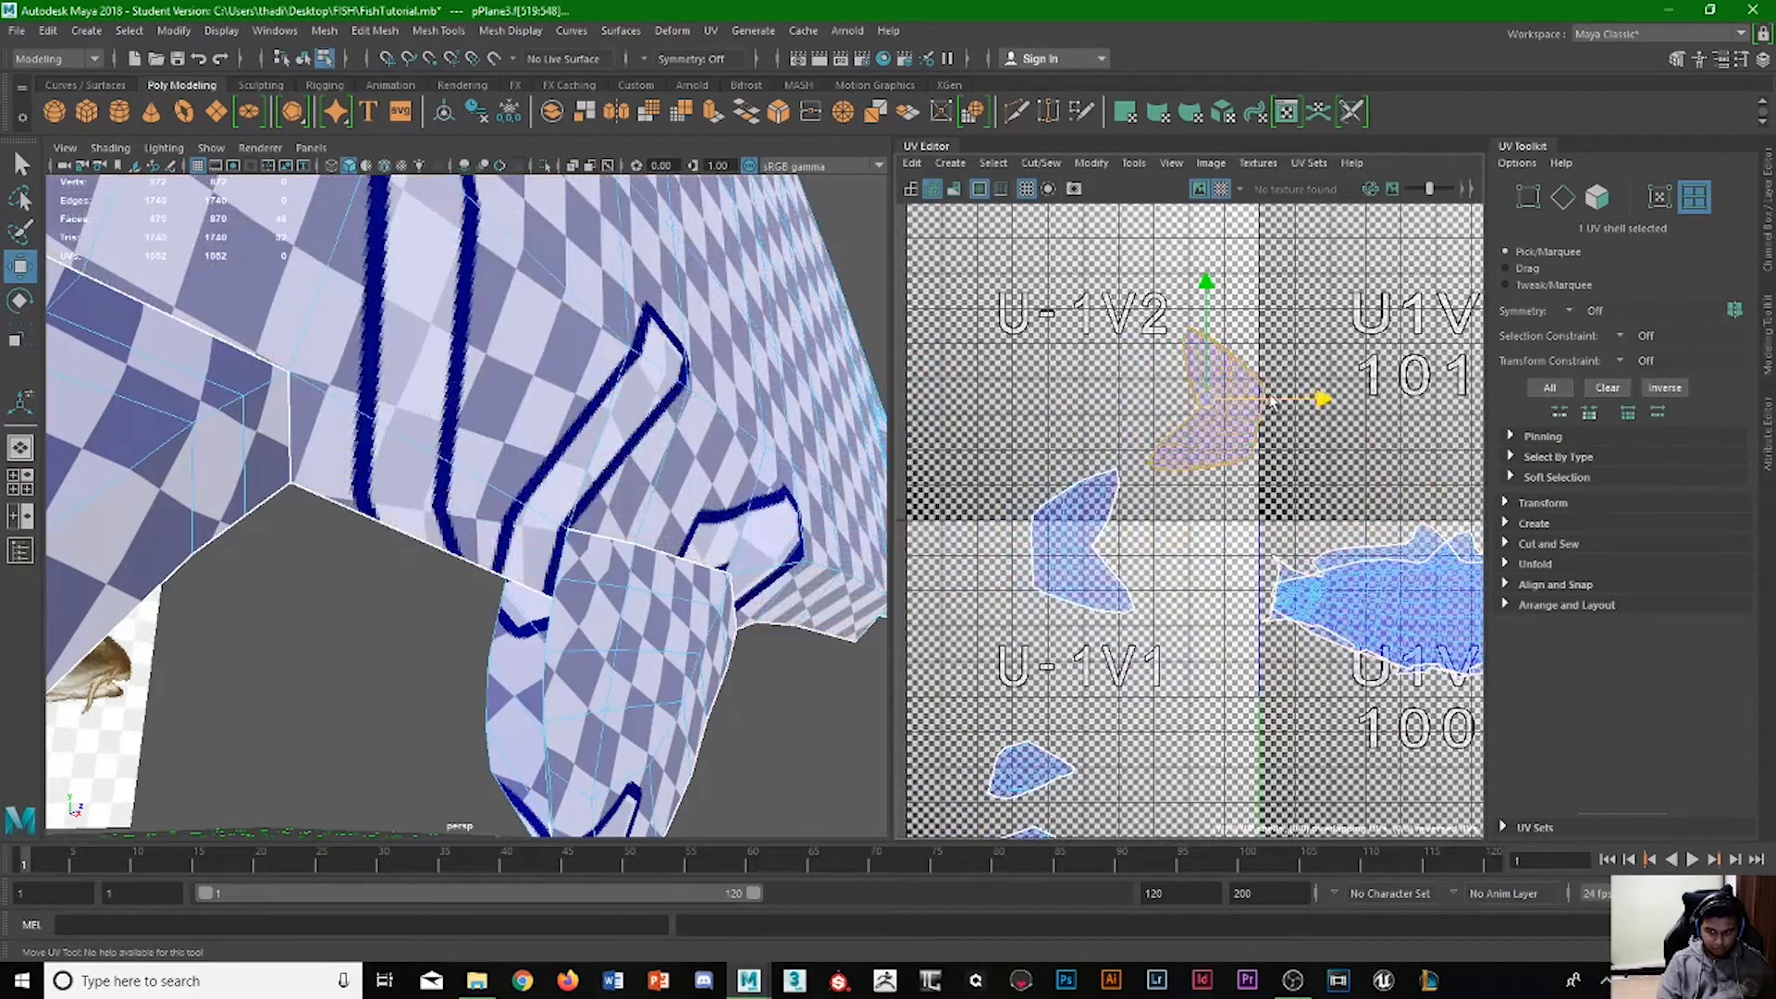
pyautogui.moveTo(1270, 397); pyautogui.dragTo(1215, 395)
# Select one of the overlapping body shells and move it straight down, below the other body shell within tile U1V1.
pyautogui.keyDown('alt'); pyautogui.moveTo(1368, 550); pyautogui.dragTo(974, 392, button='middle'); pyautogui.keyUp('alt')
pyautogui.keyDown('alt'); pyautogui.moveTo(1141, 446); pyautogui.dragTo(1233, 406, button='middle'); pyautogui.keyUp('alt')
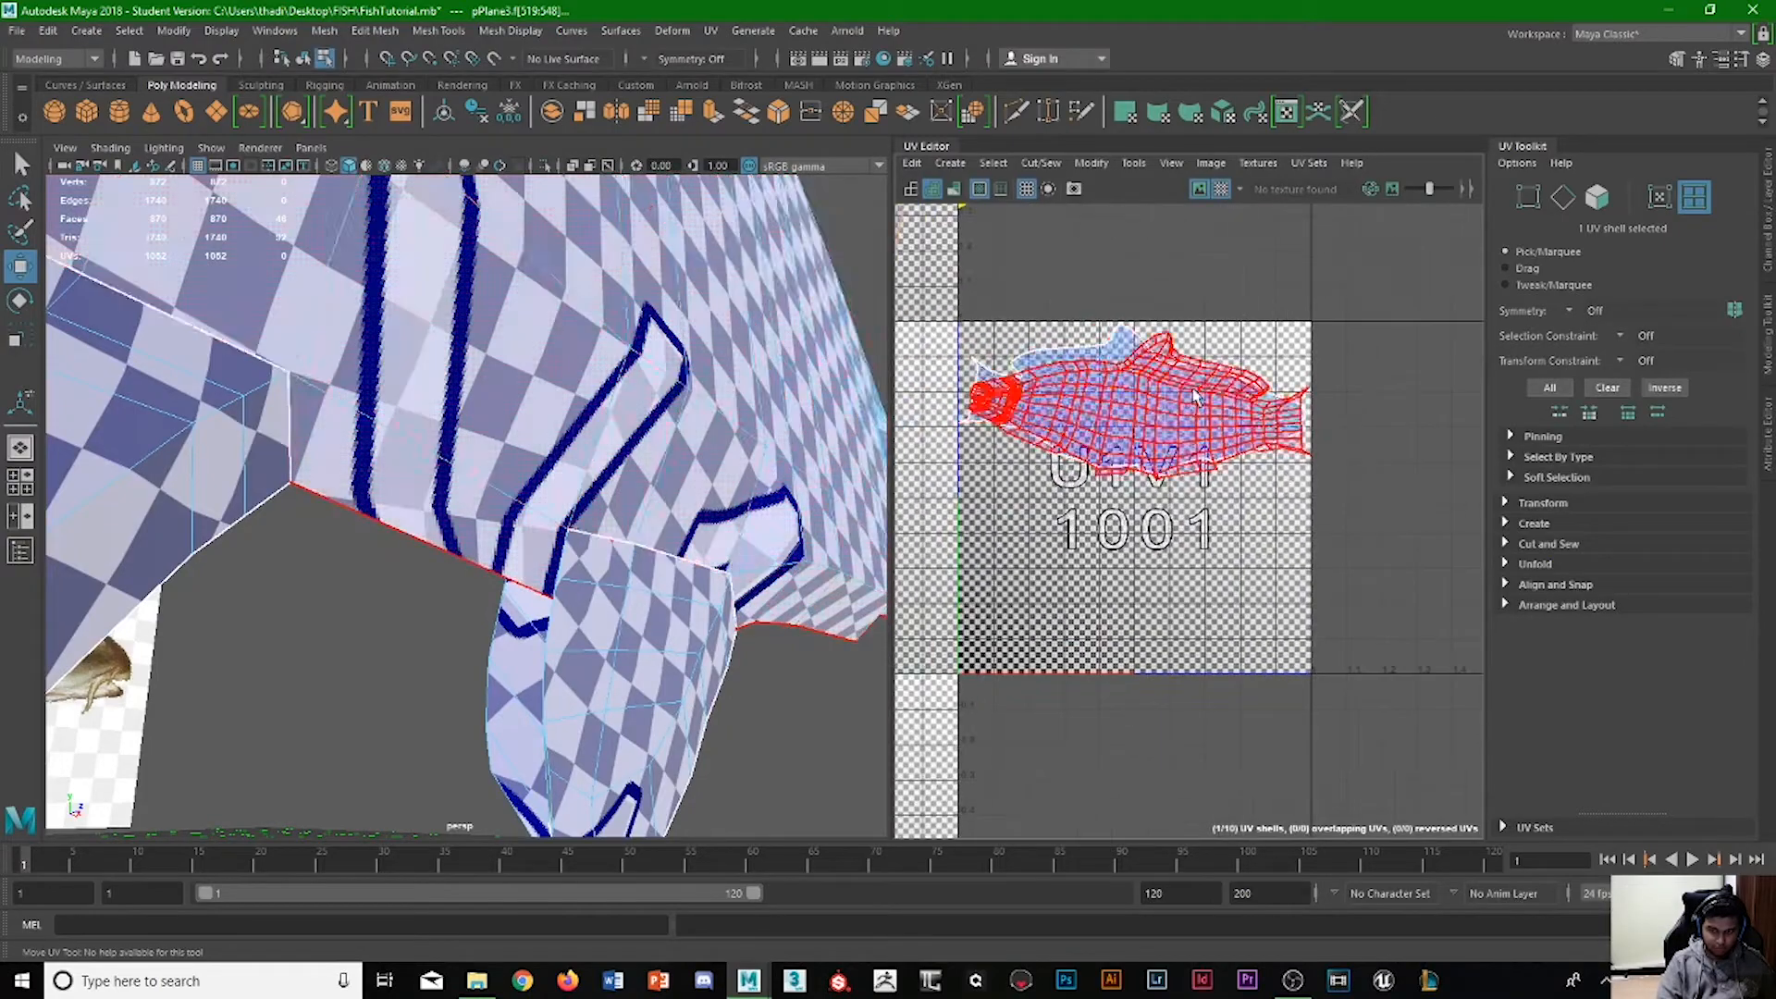
pyautogui.click(1233, 405)
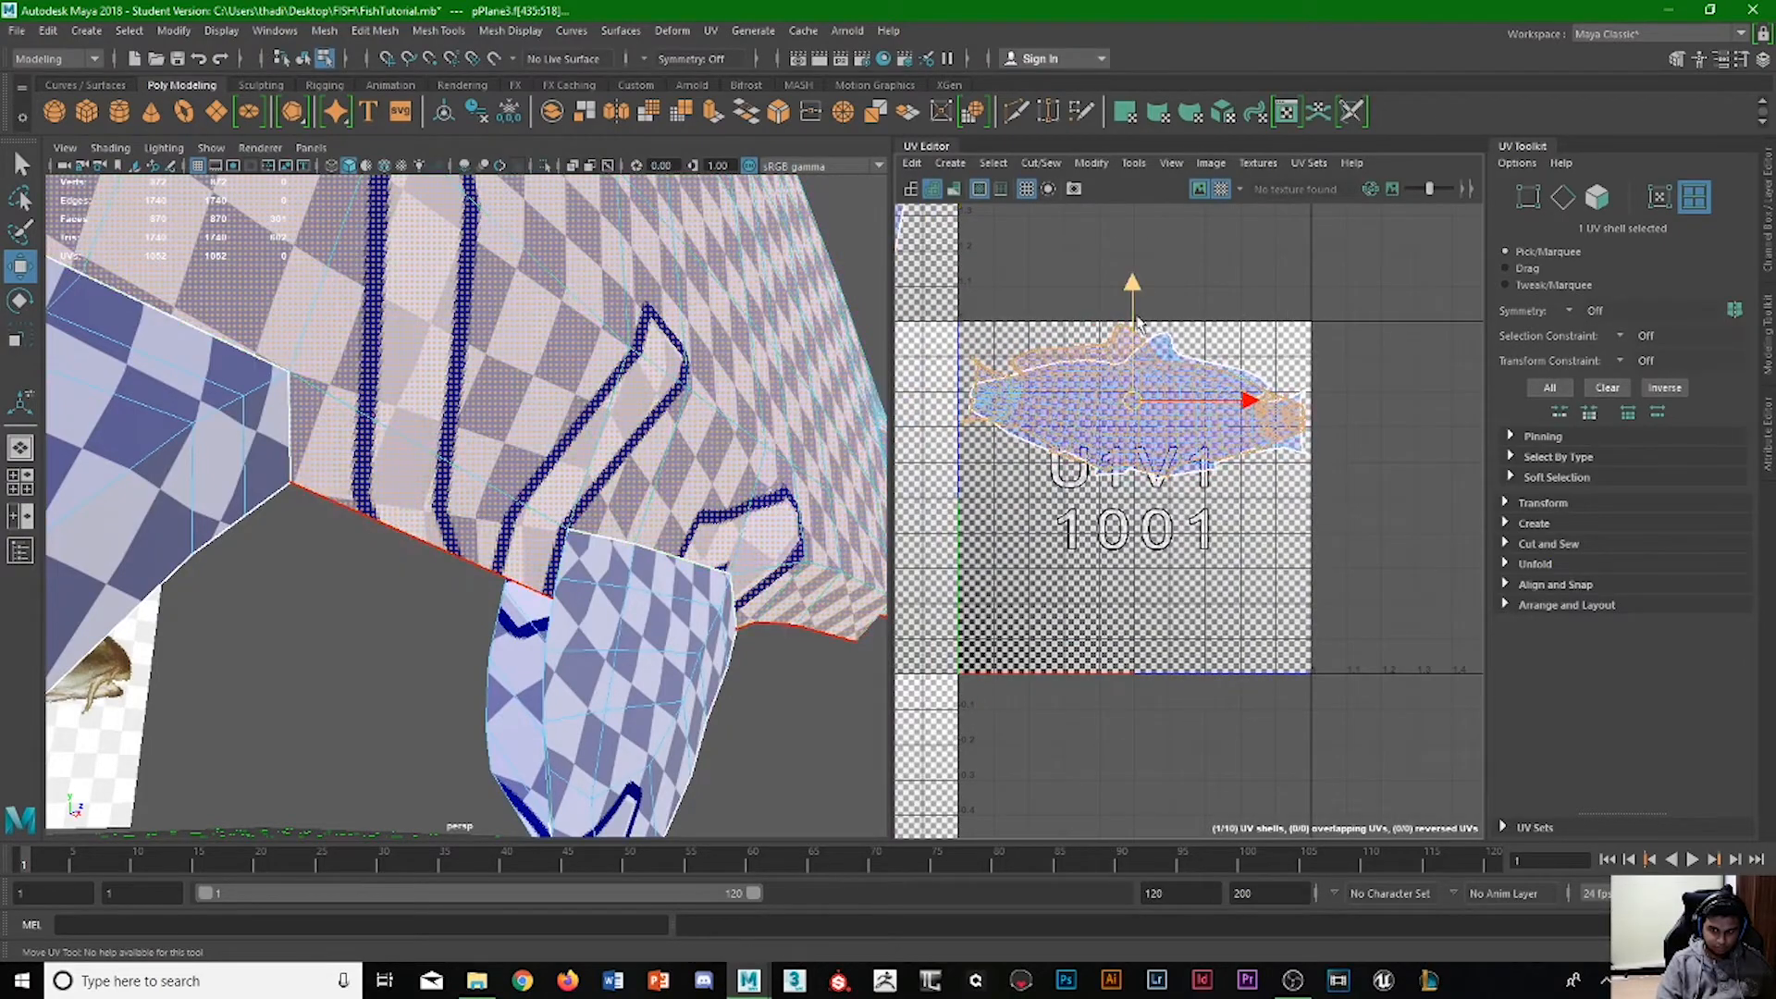
pyautogui.moveTo(1132, 297); pyautogui.dragTo(1117, 456)
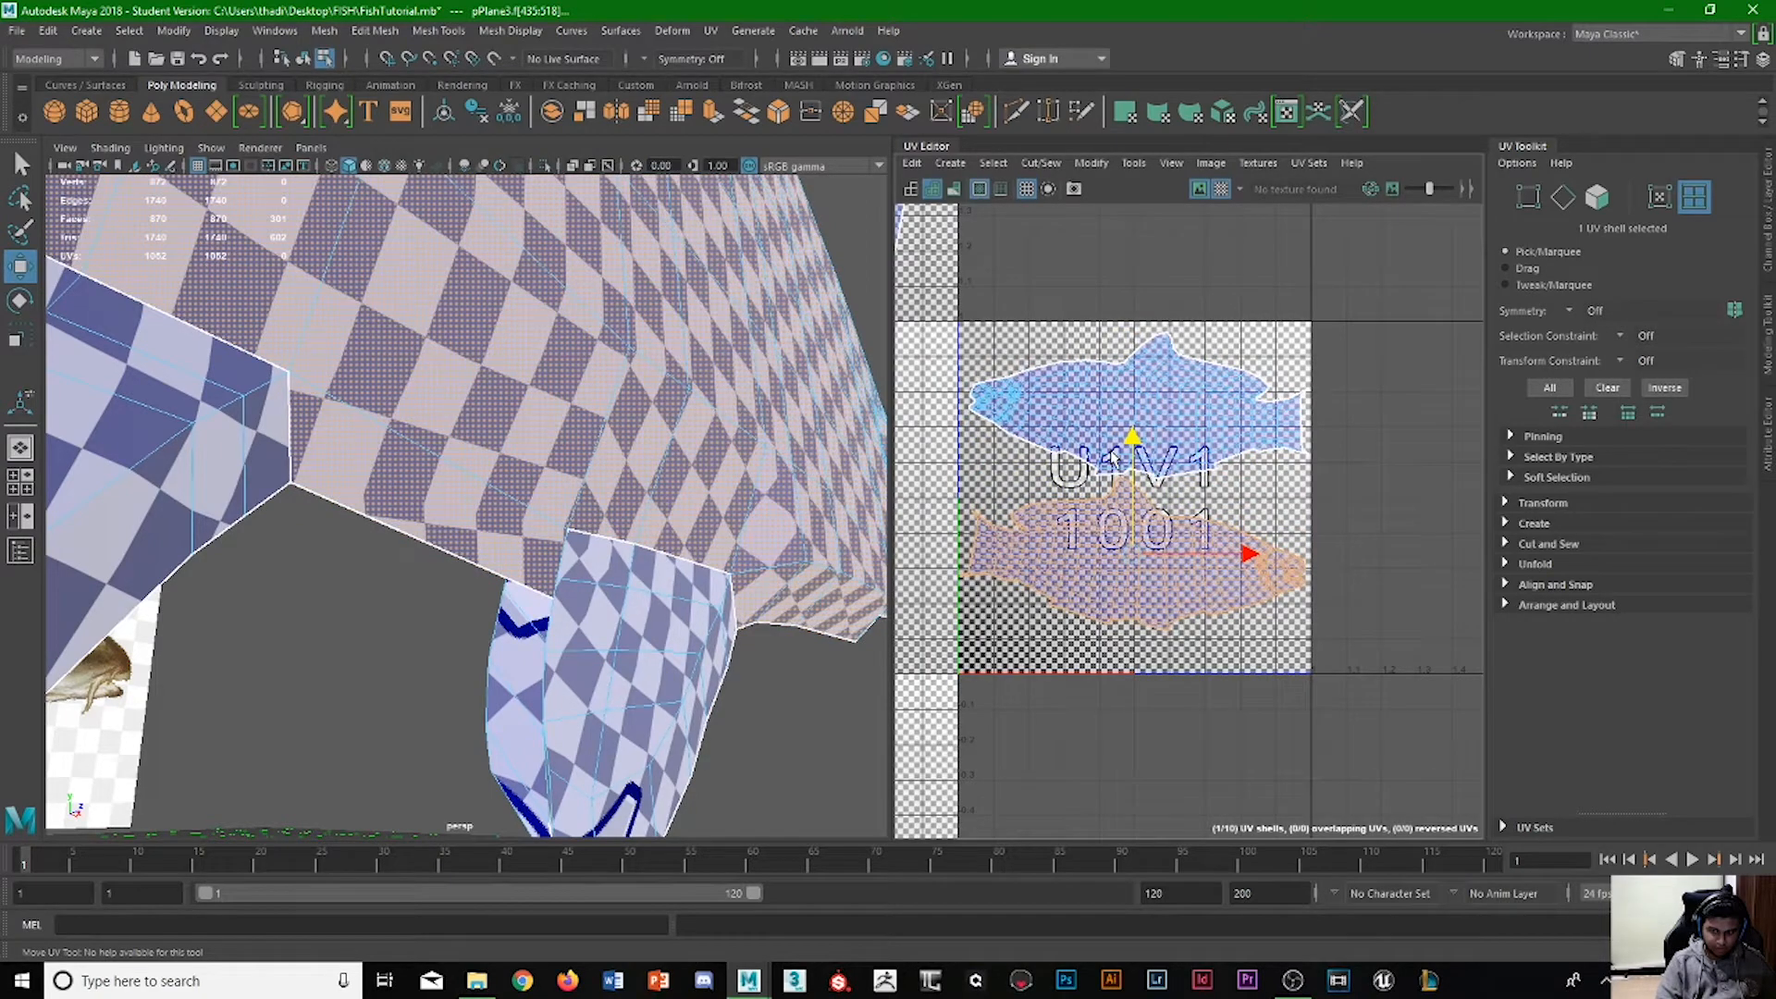
pyautogui.click(1041, 266)
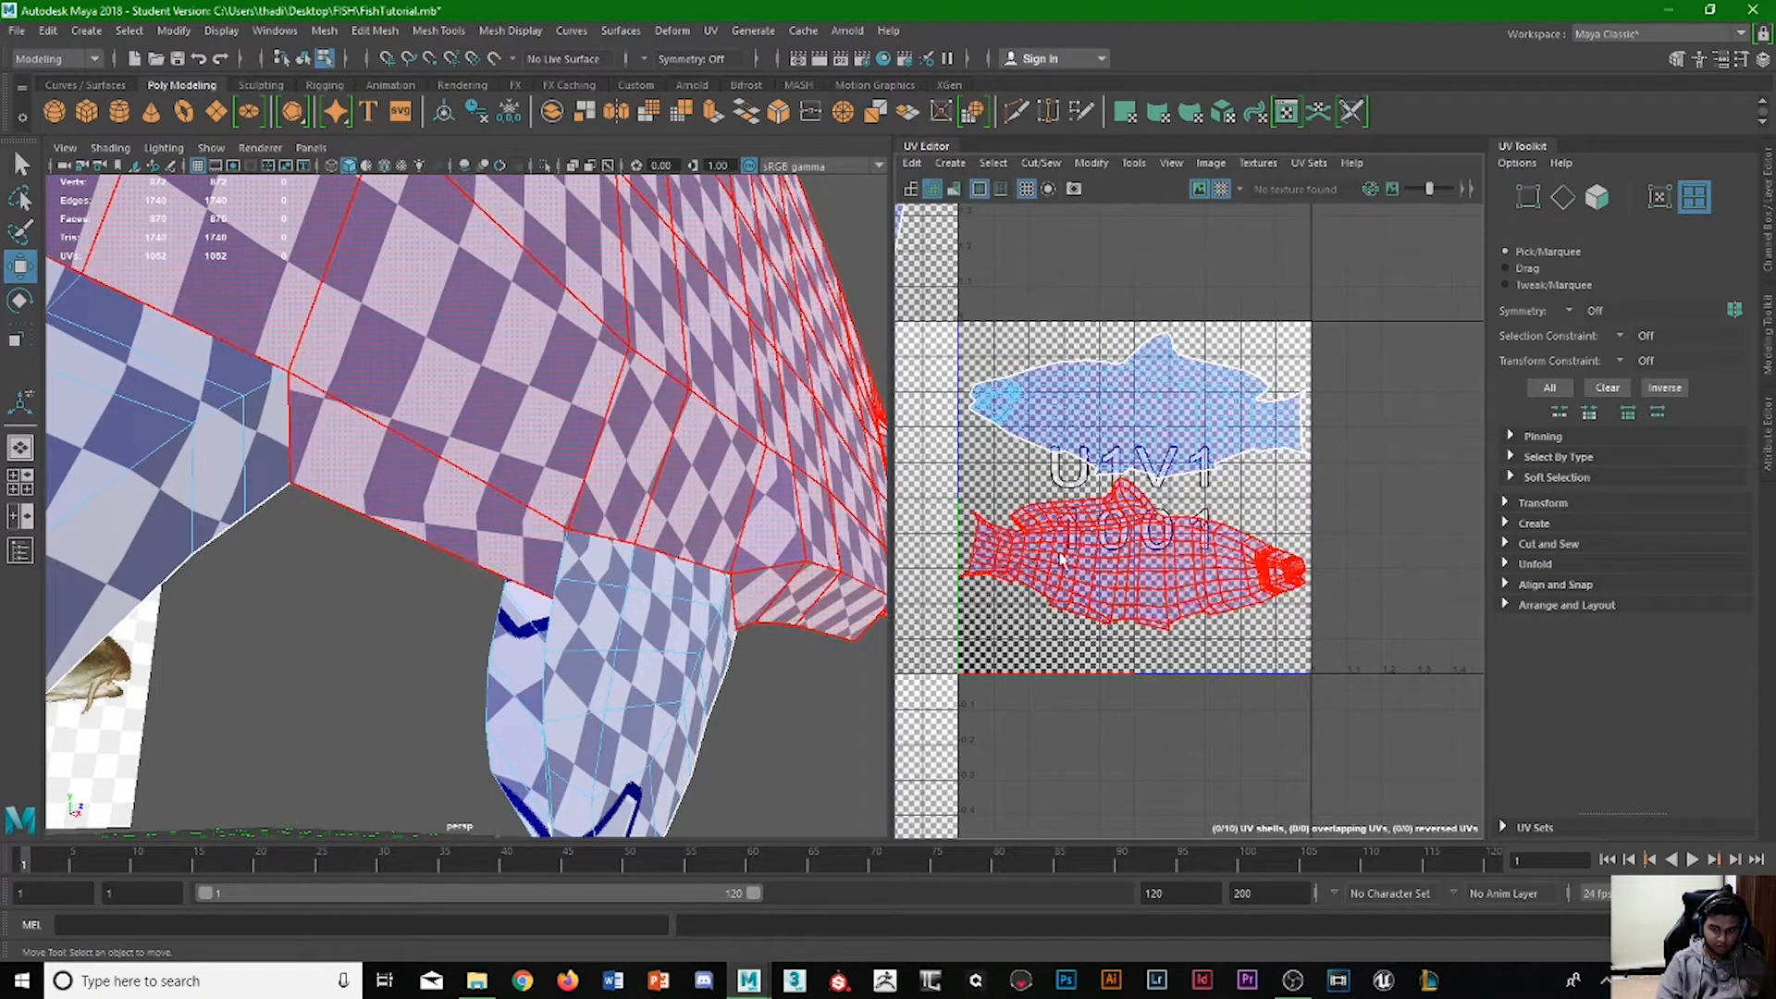
pyautogui.scroll(-3, 1147, 541)
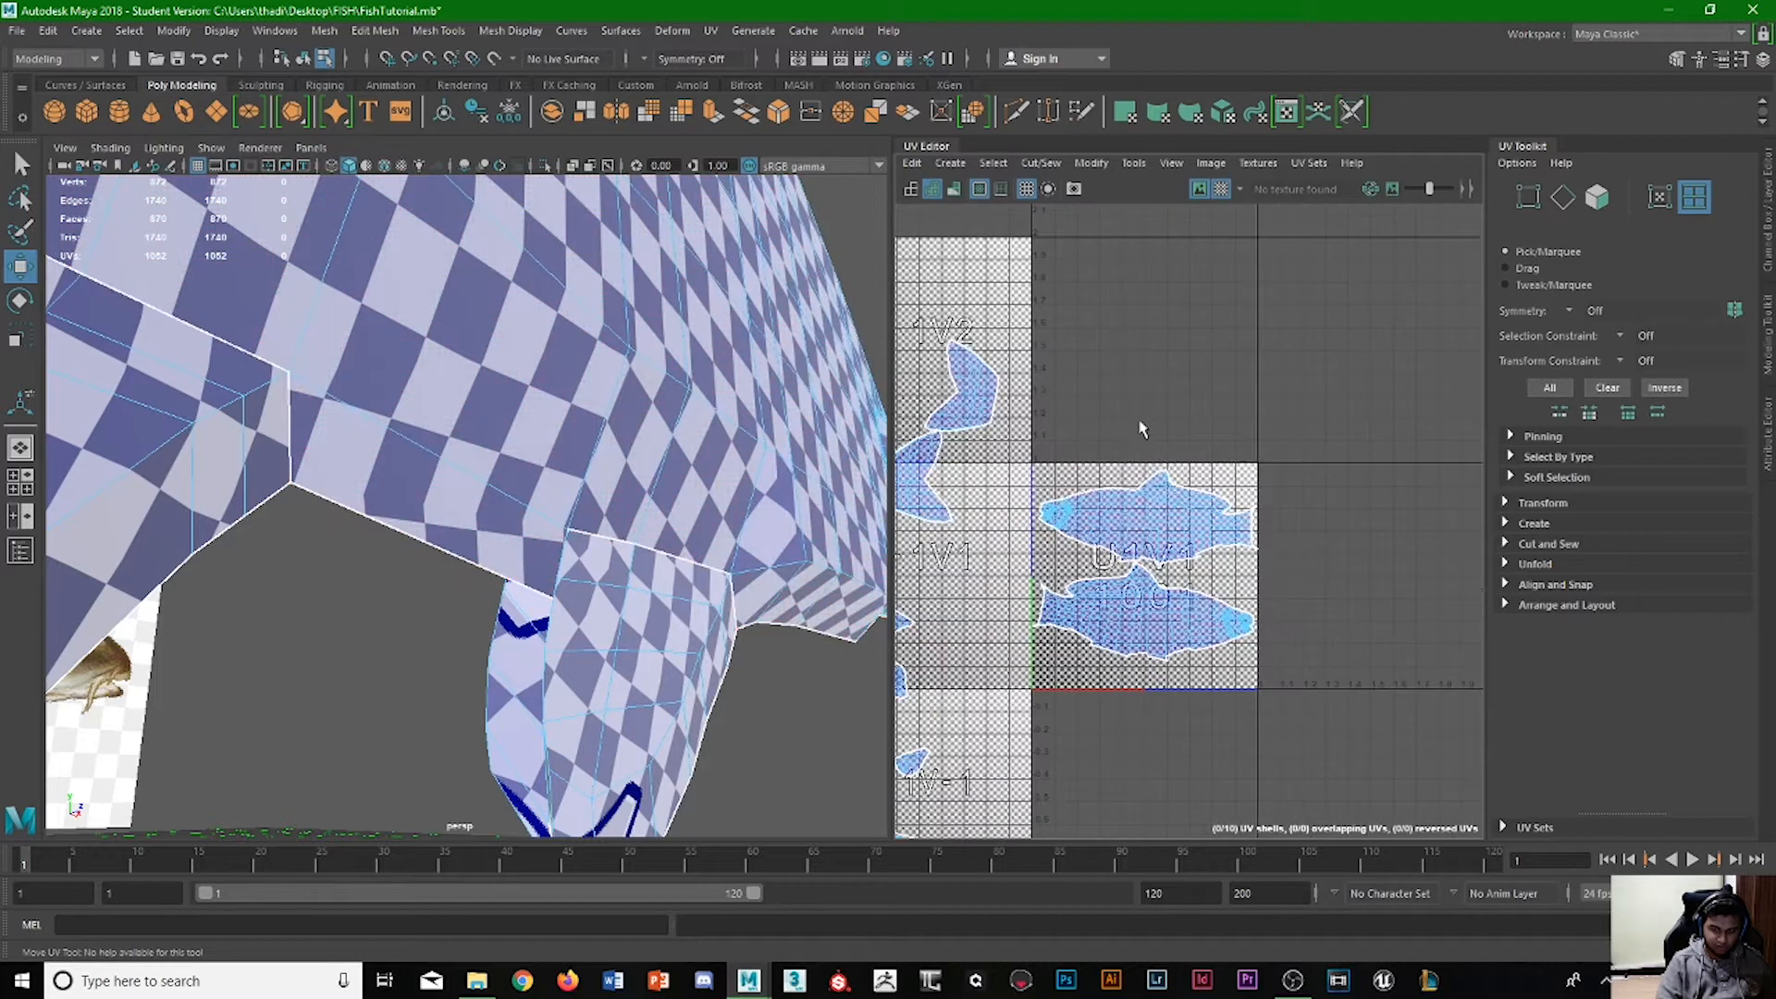
pyautogui.keyDown('alt'); pyautogui.moveTo(1227, 428); pyautogui.dragTo(1242, 403, button='middle'); pyautogui.keyUp('alt')
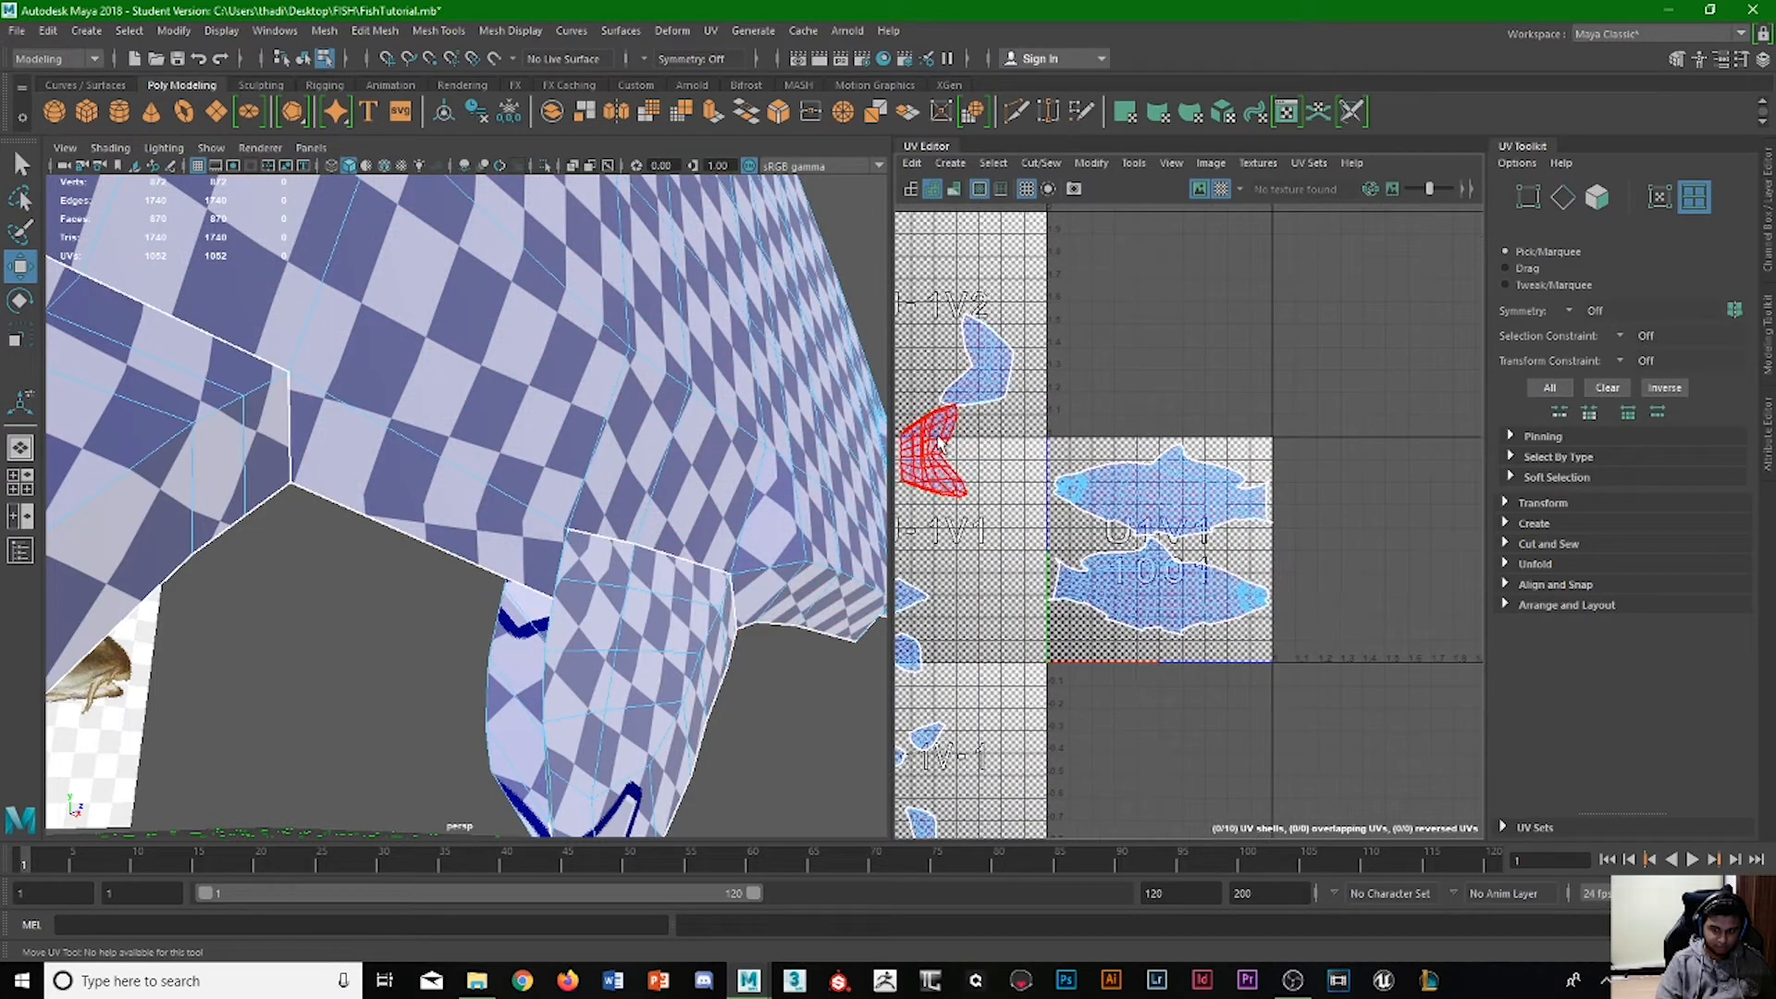
# Rotate each of the two tail shells beside the body tile about 90 degrees so their forks point up.
pyautogui.click(939, 399)
pyautogui.click(975, 366)
pyautogui.press('e')
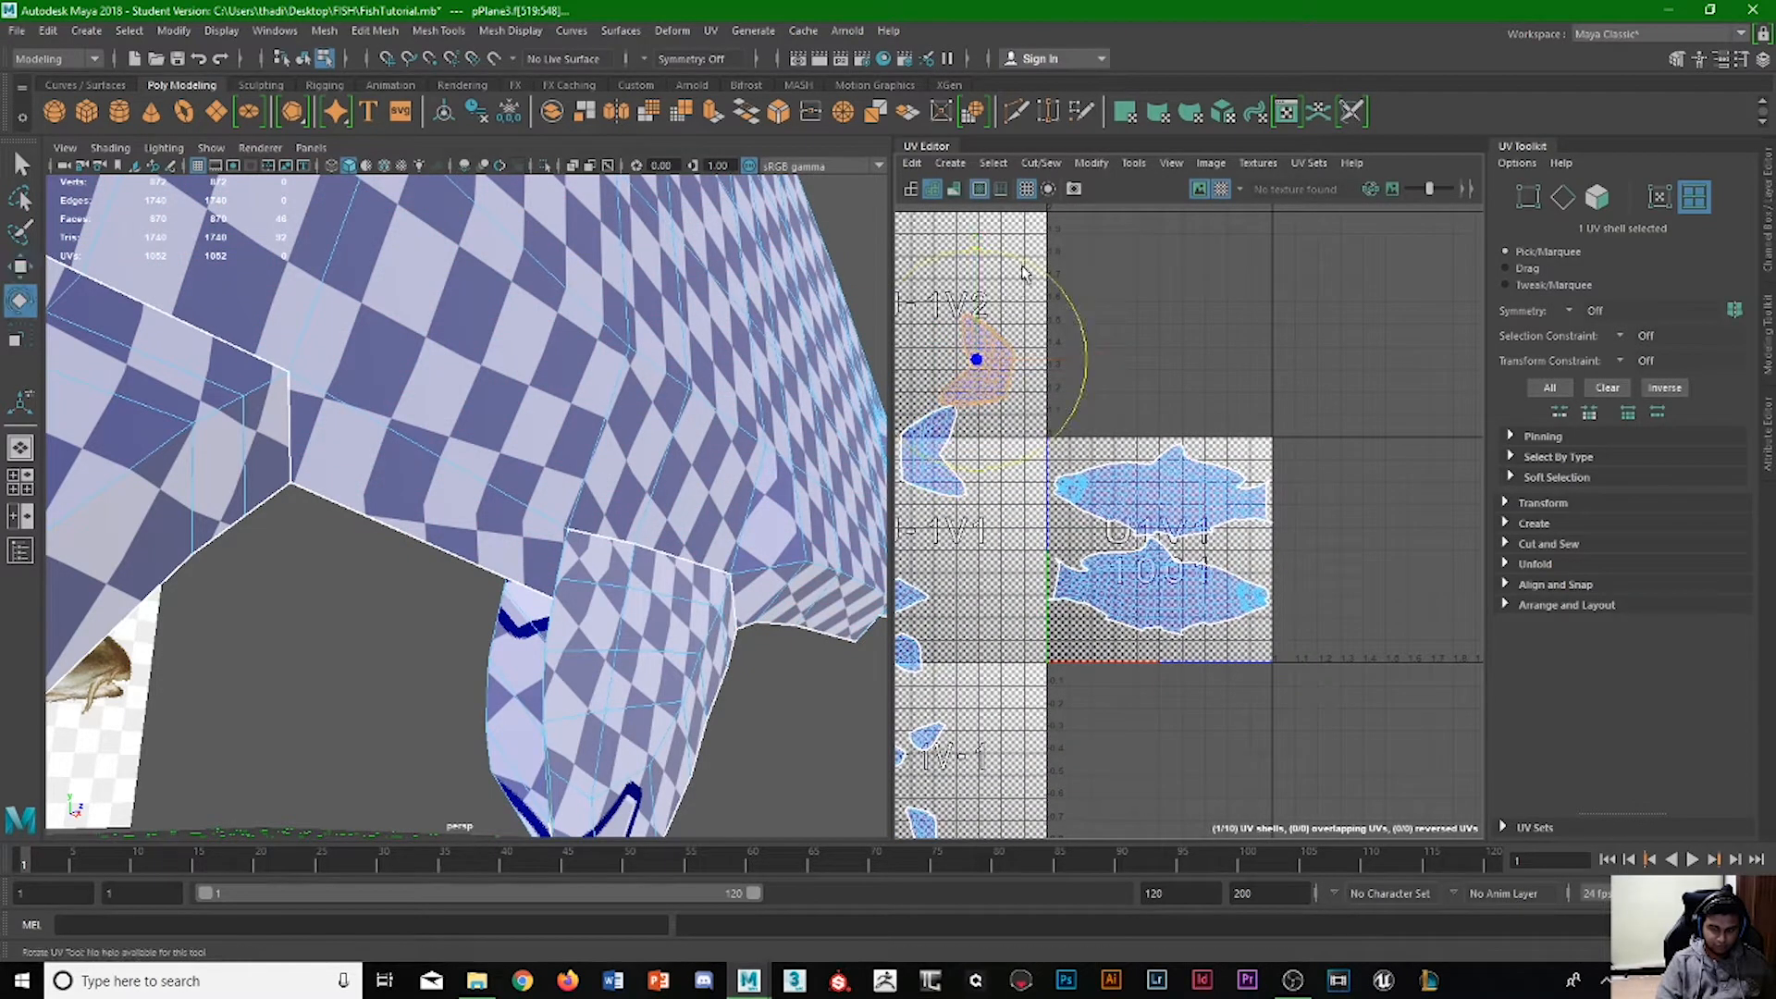
pyautogui.moveTo(1029, 260); pyautogui.dragTo(1118, 406)
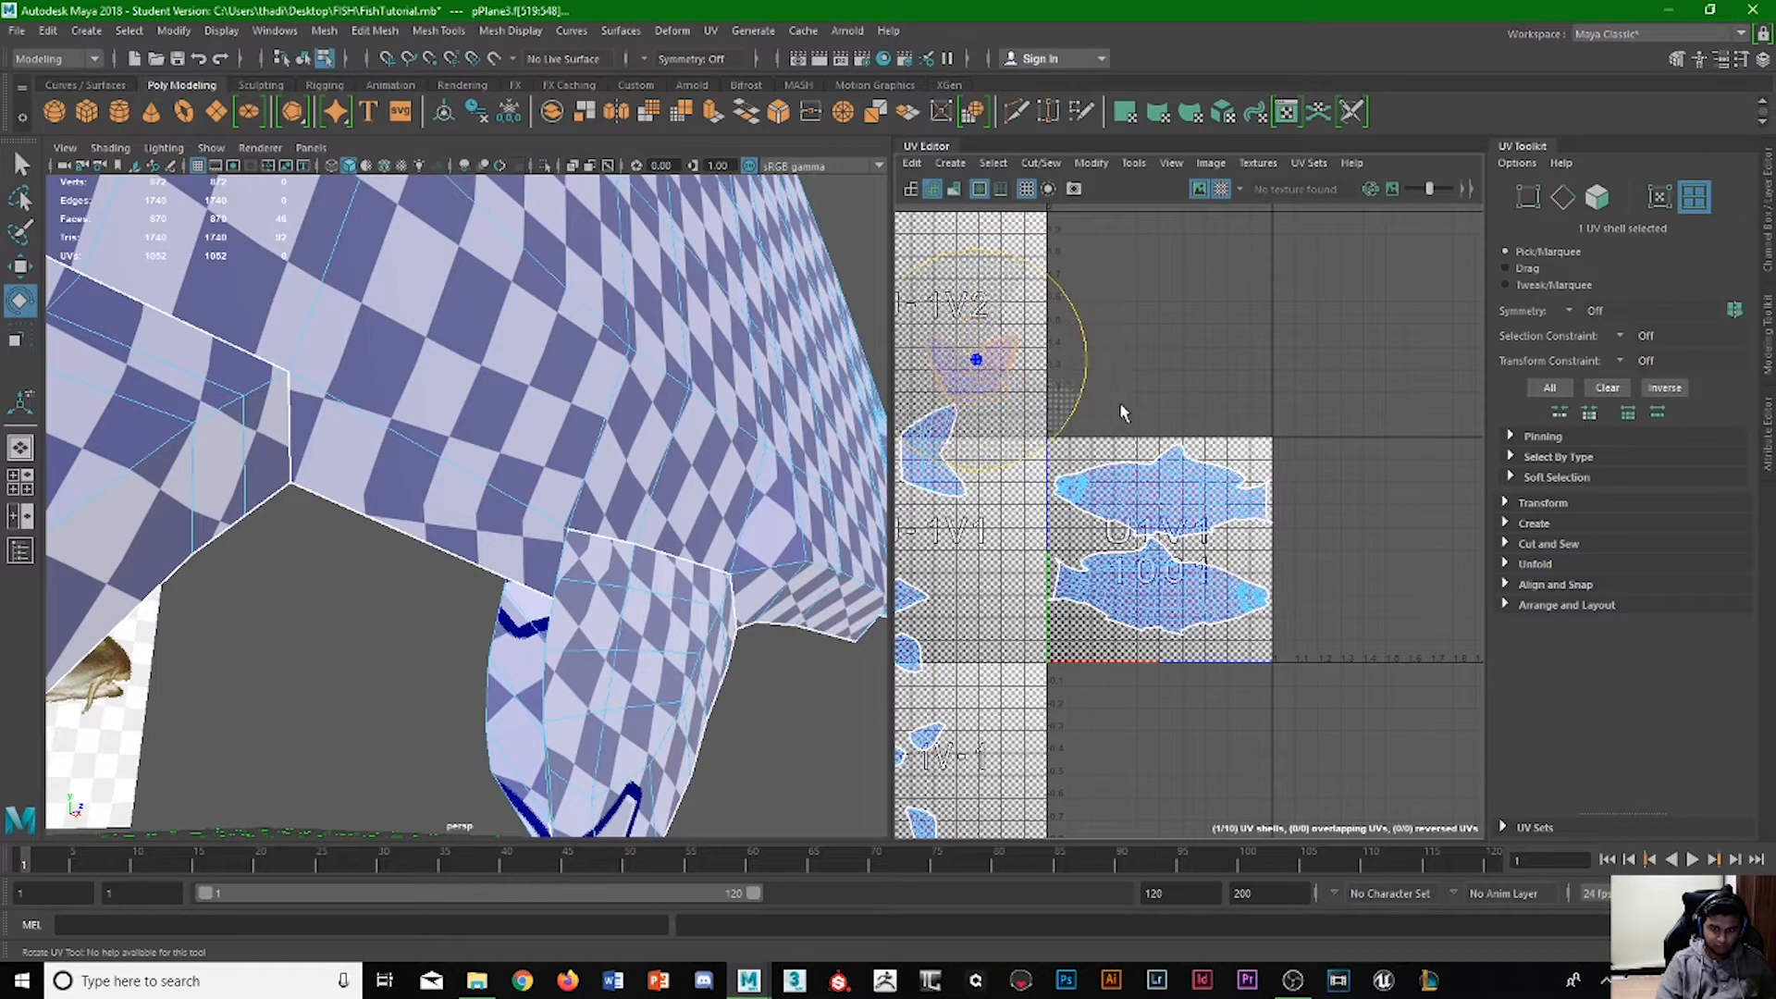
pyautogui.click(944, 487)
pyautogui.moveTo(950, 559); pyautogui.dragTo(1070, 460)
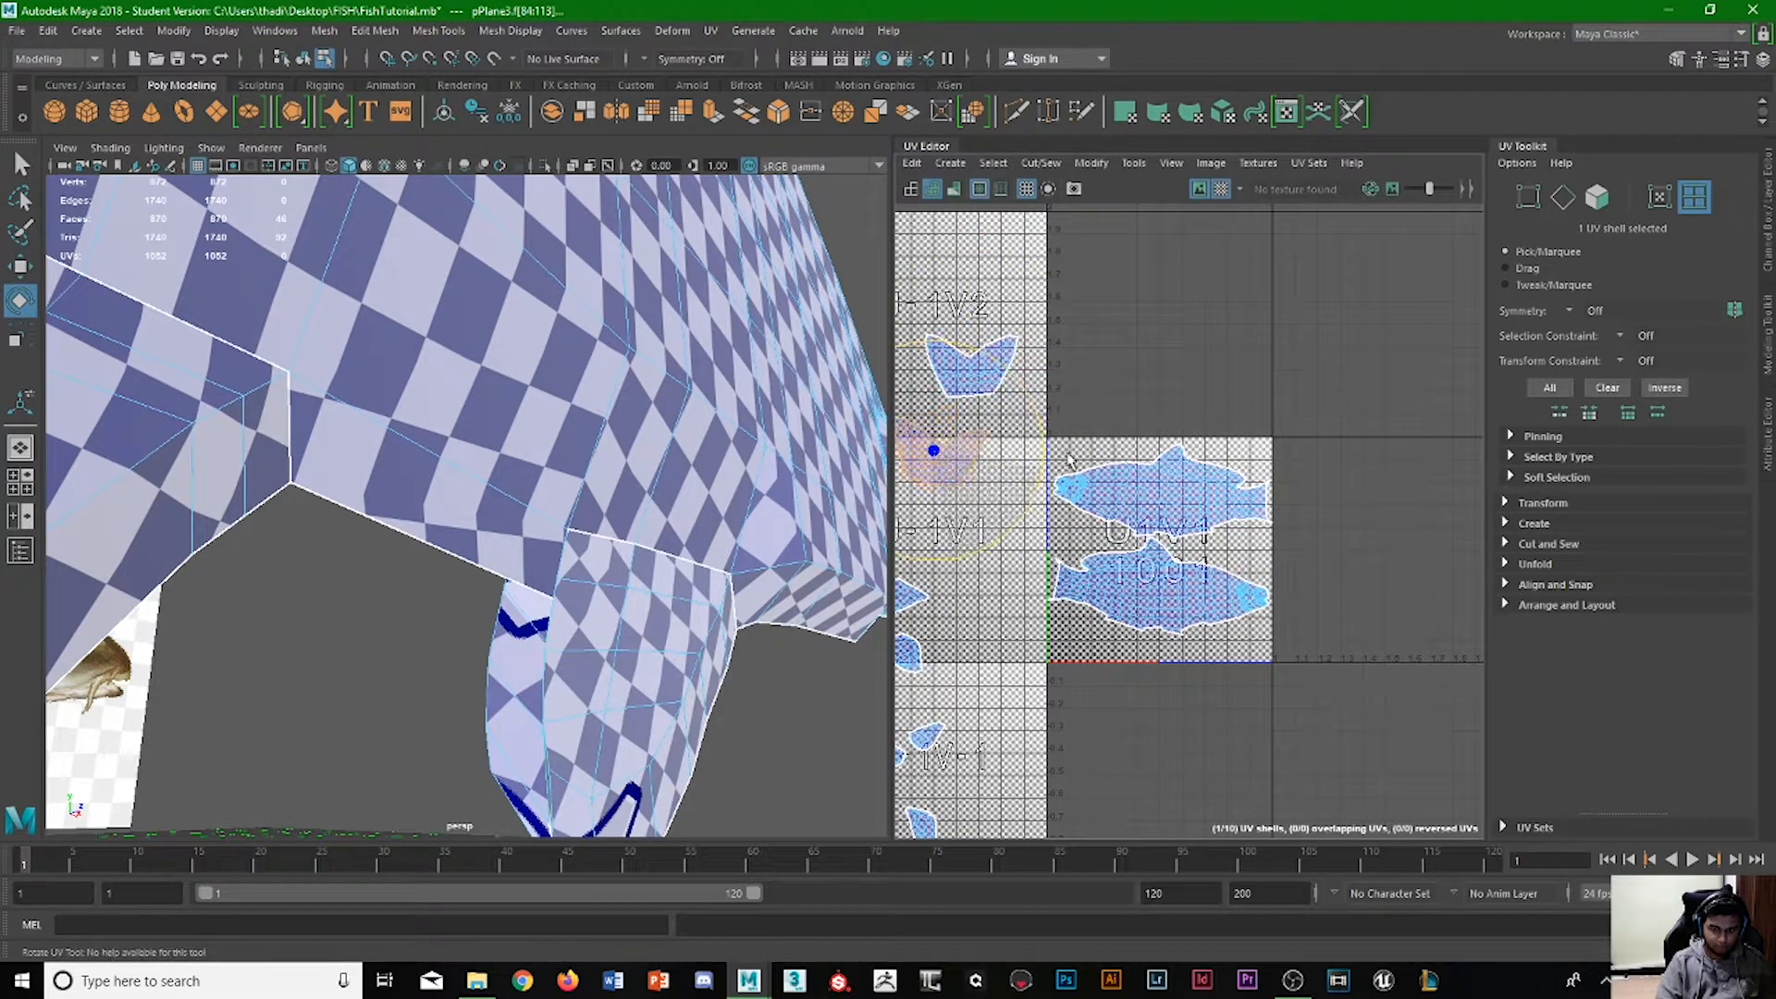
# Overlap the two tail shells and move them together into the lower-left corner of tile U1V1, below the body shells.
pyautogui.press('w')
pyautogui.moveTo(953, 415); pyautogui.dragTo(1196, 375)
pyautogui.click(1043, 324)
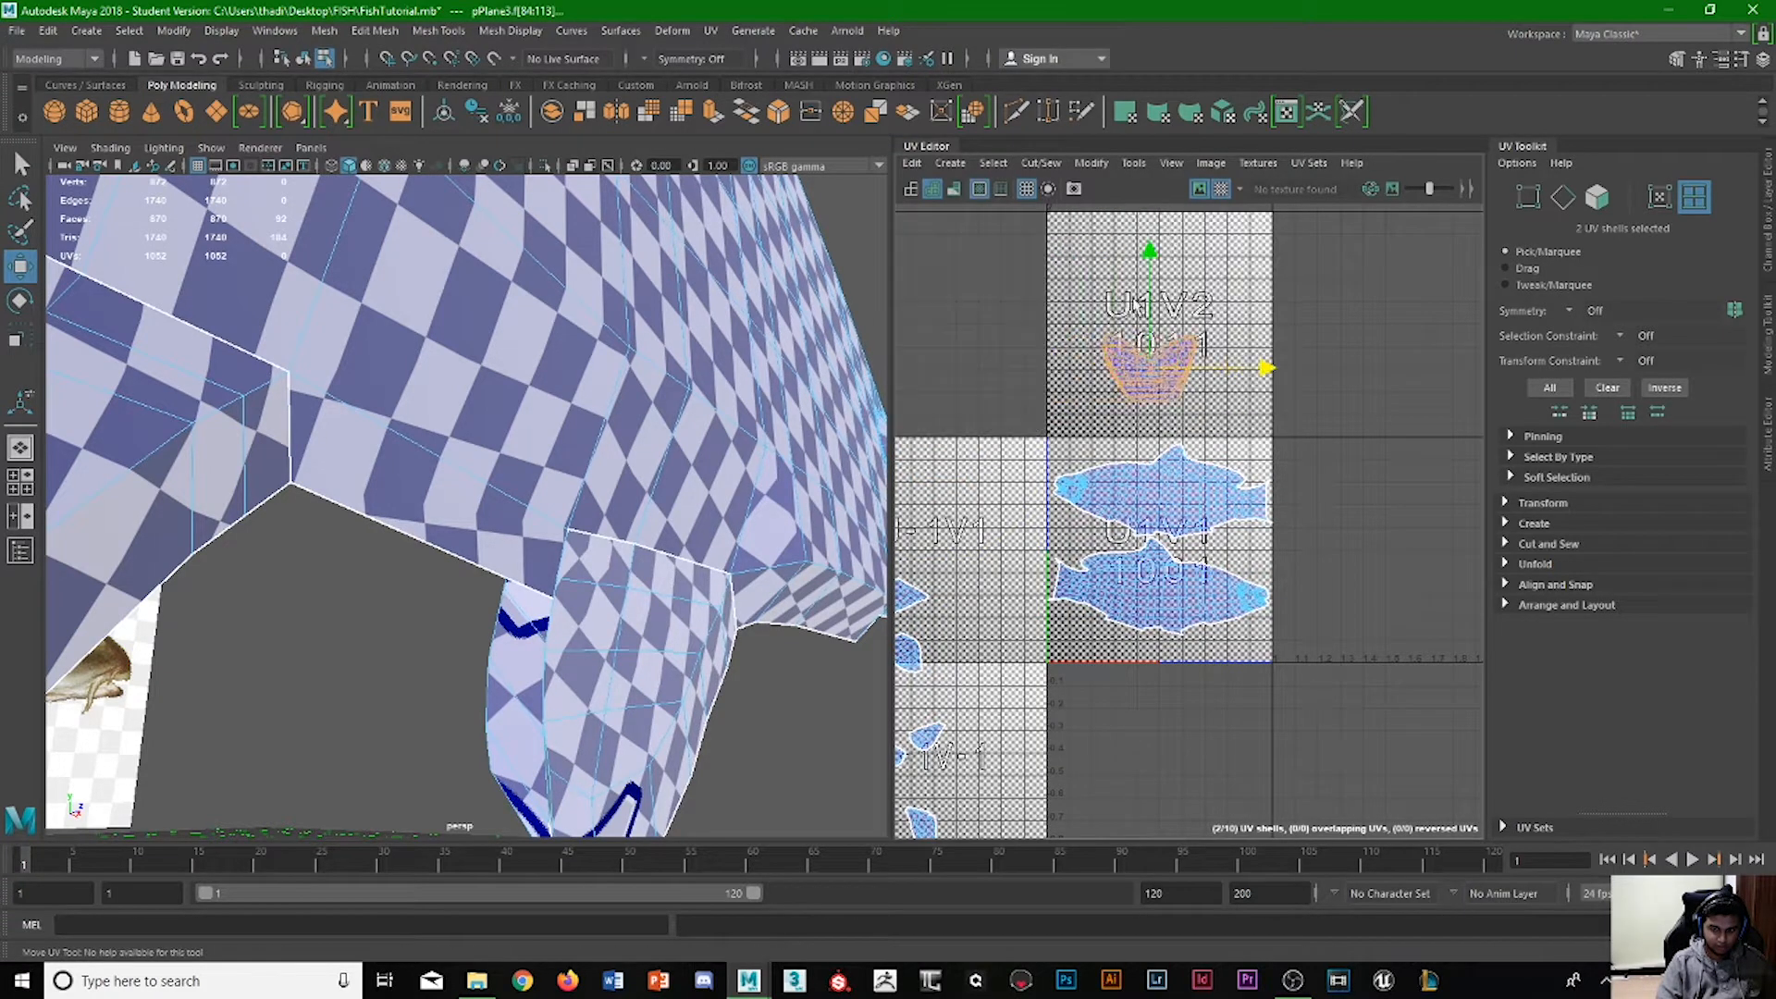
pyautogui.moveTo(1156, 259); pyautogui.dragTo(1156, 521)
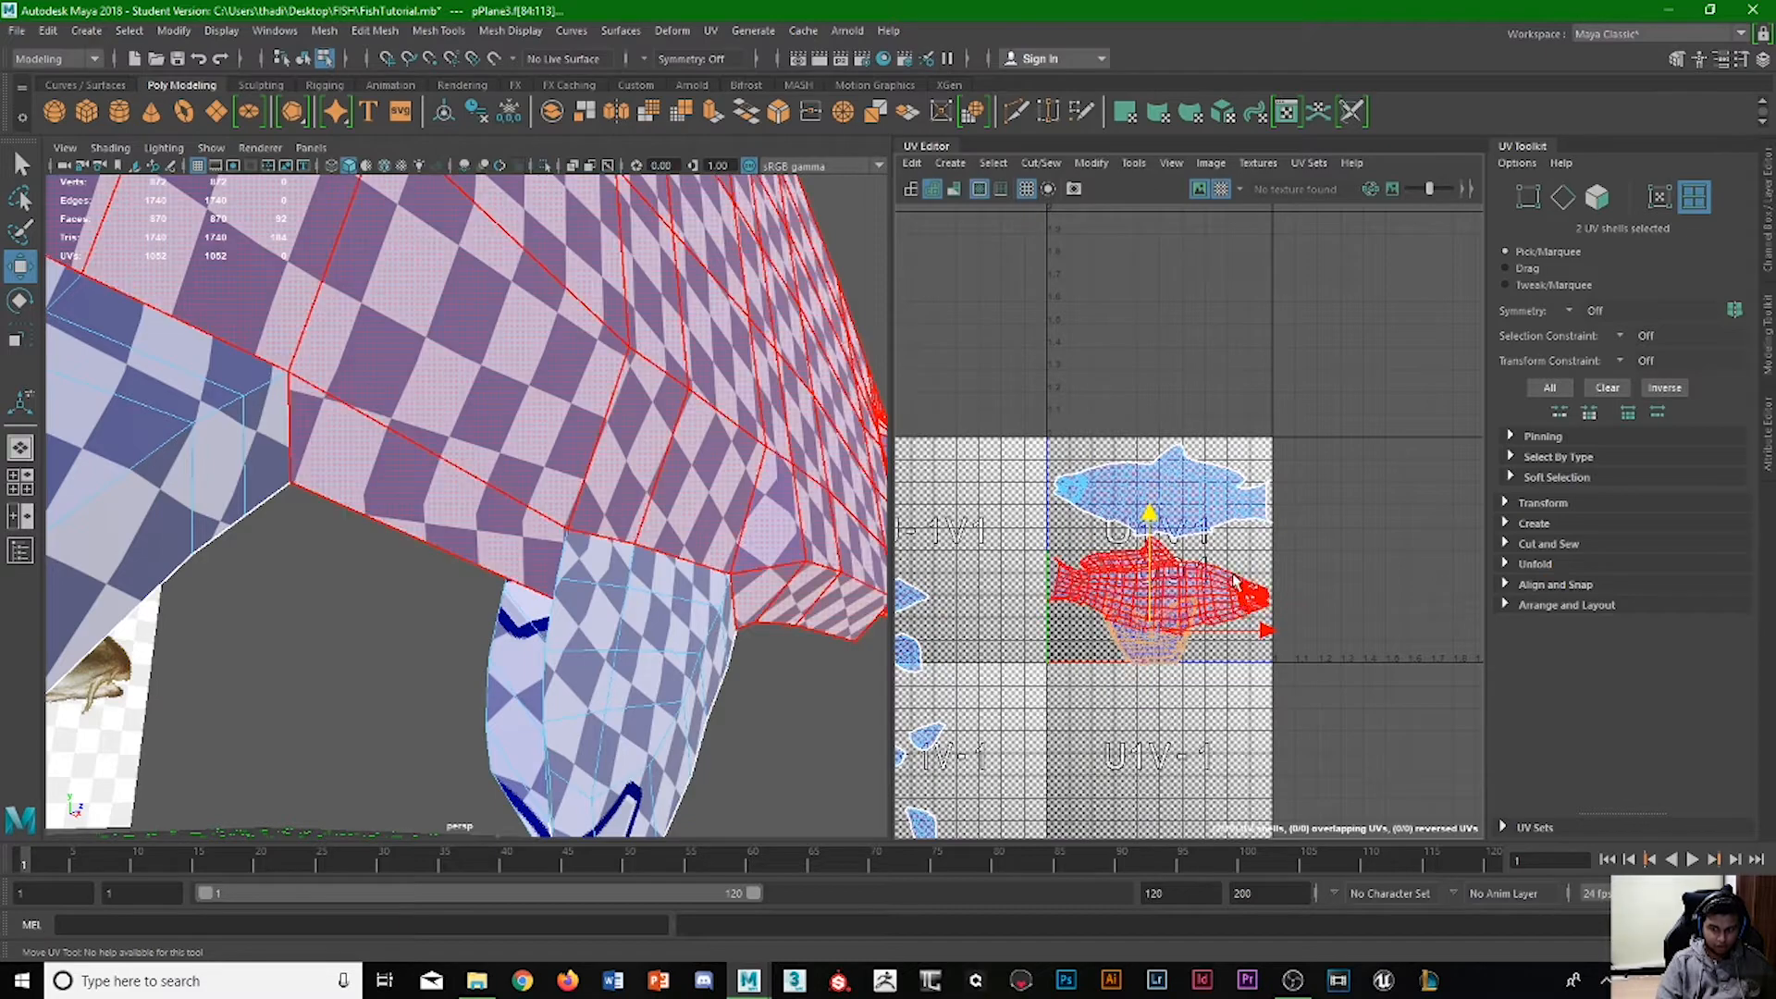
pyautogui.moveTo(1244, 630); pyautogui.dragTo(1047, 823)
# Scale down the overlapping tail shells and lower them towards the bottom edge of tile U1V1.
pyautogui.press('r')
pyautogui.scroll(8, 1079, 686)
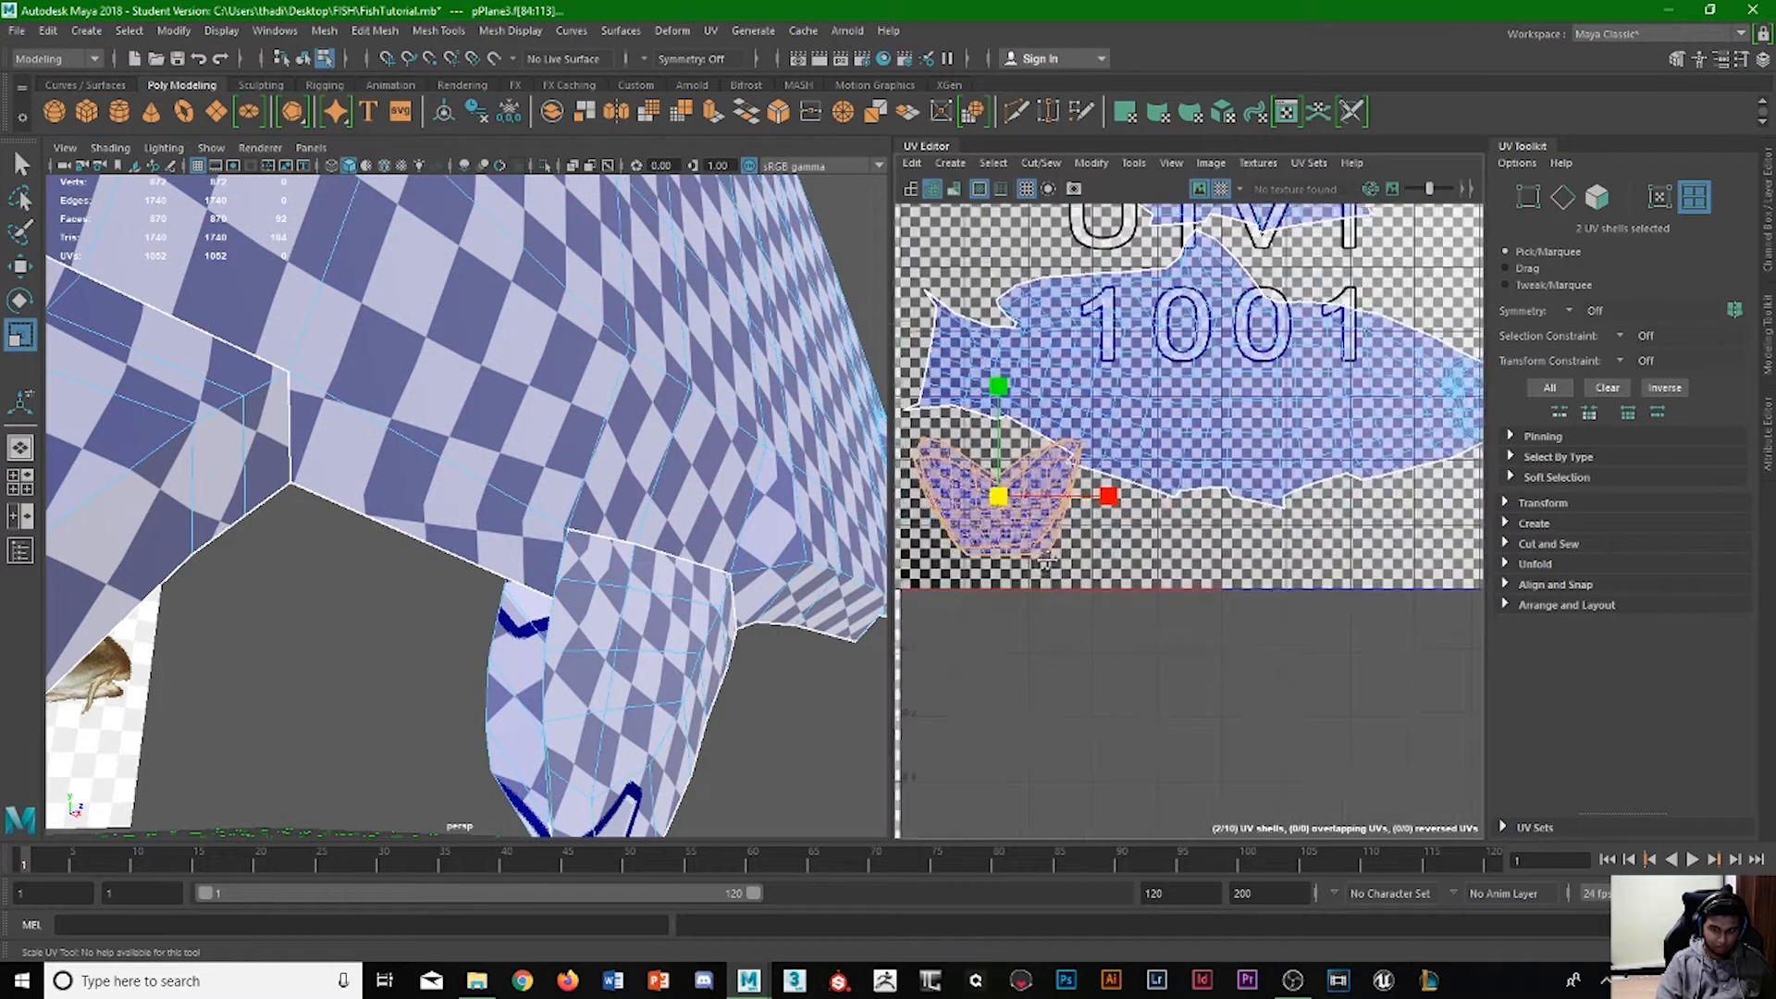
pyautogui.moveTo(1122, 598); pyautogui.dragTo(1165, 588)
pyautogui.press('w')
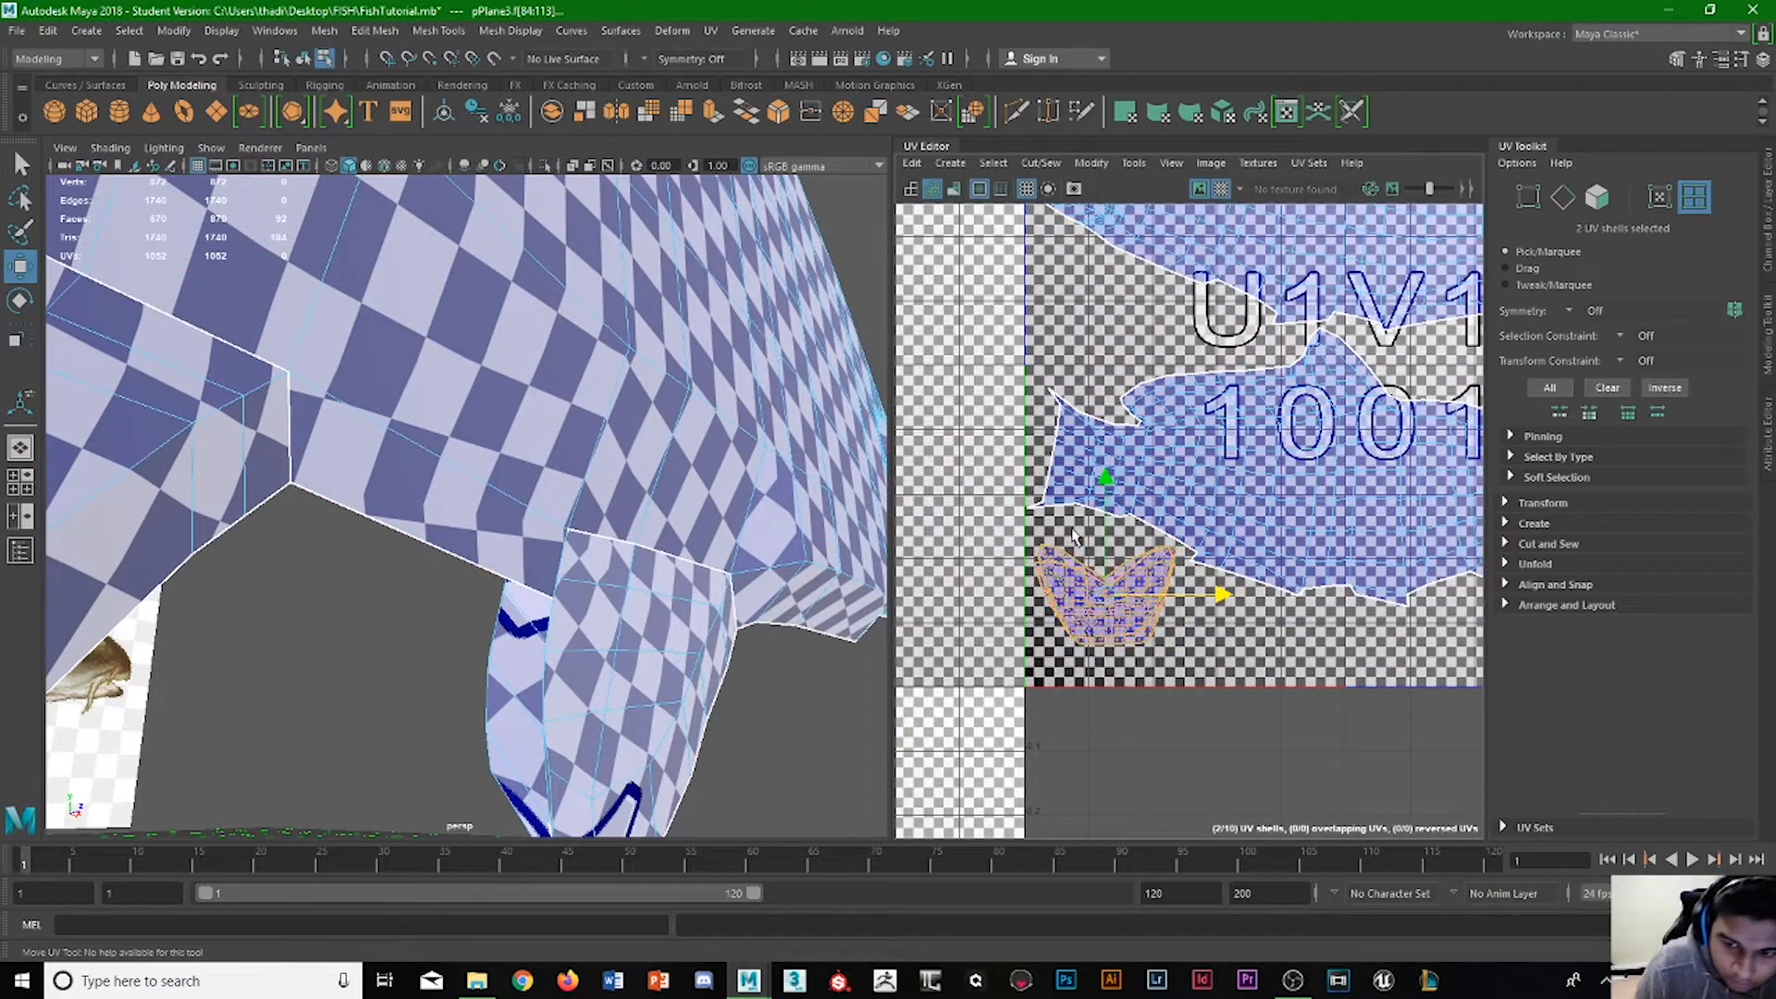
pyautogui.moveTo(1108, 529); pyautogui.dragTo(1108, 565)
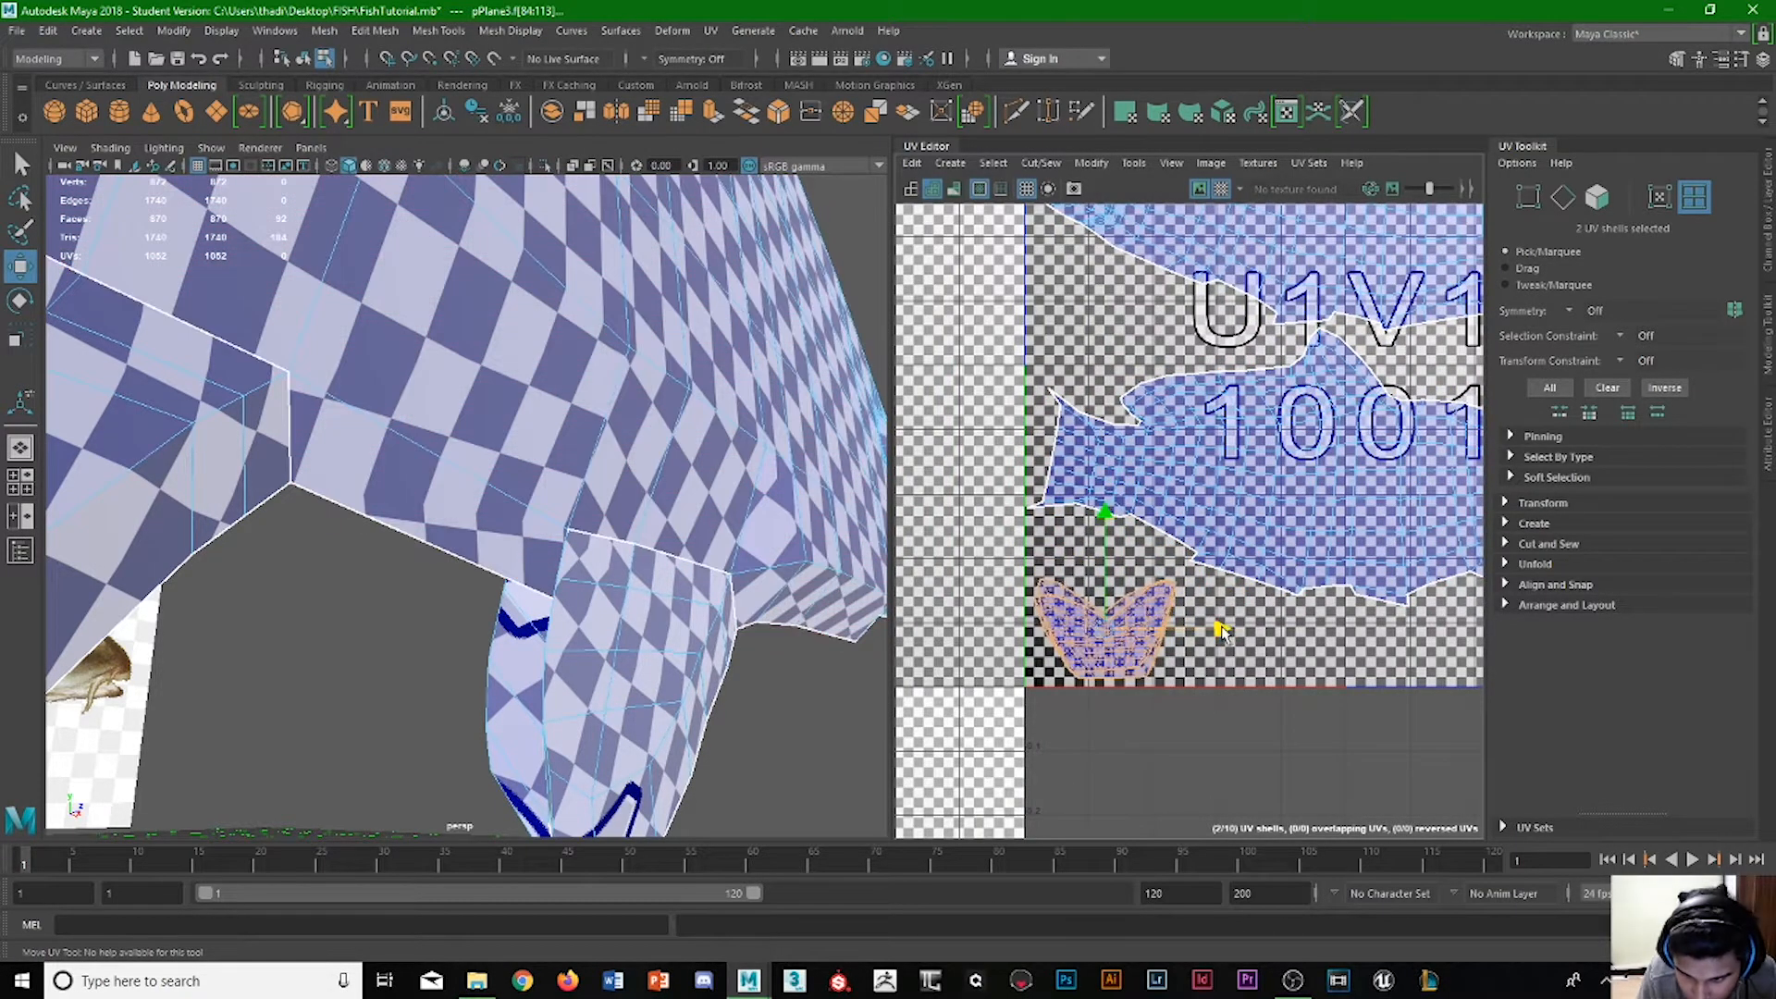
# Separate the overlapping tail shells so they sit side by side along the bottom of tile U1V1.
pyautogui.press('r')
pyautogui.moveTo(1105, 631); pyautogui.dragTo(1353, 659)
pyautogui.click(1252, 716)
pyautogui.click(1150, 636)
pyautogui.press('w')
# Rotate the left tail shell about 90 degrees so its fork faces right, and fit it into the tile's lower-left corner.
pyautogui.click(1105, 634)
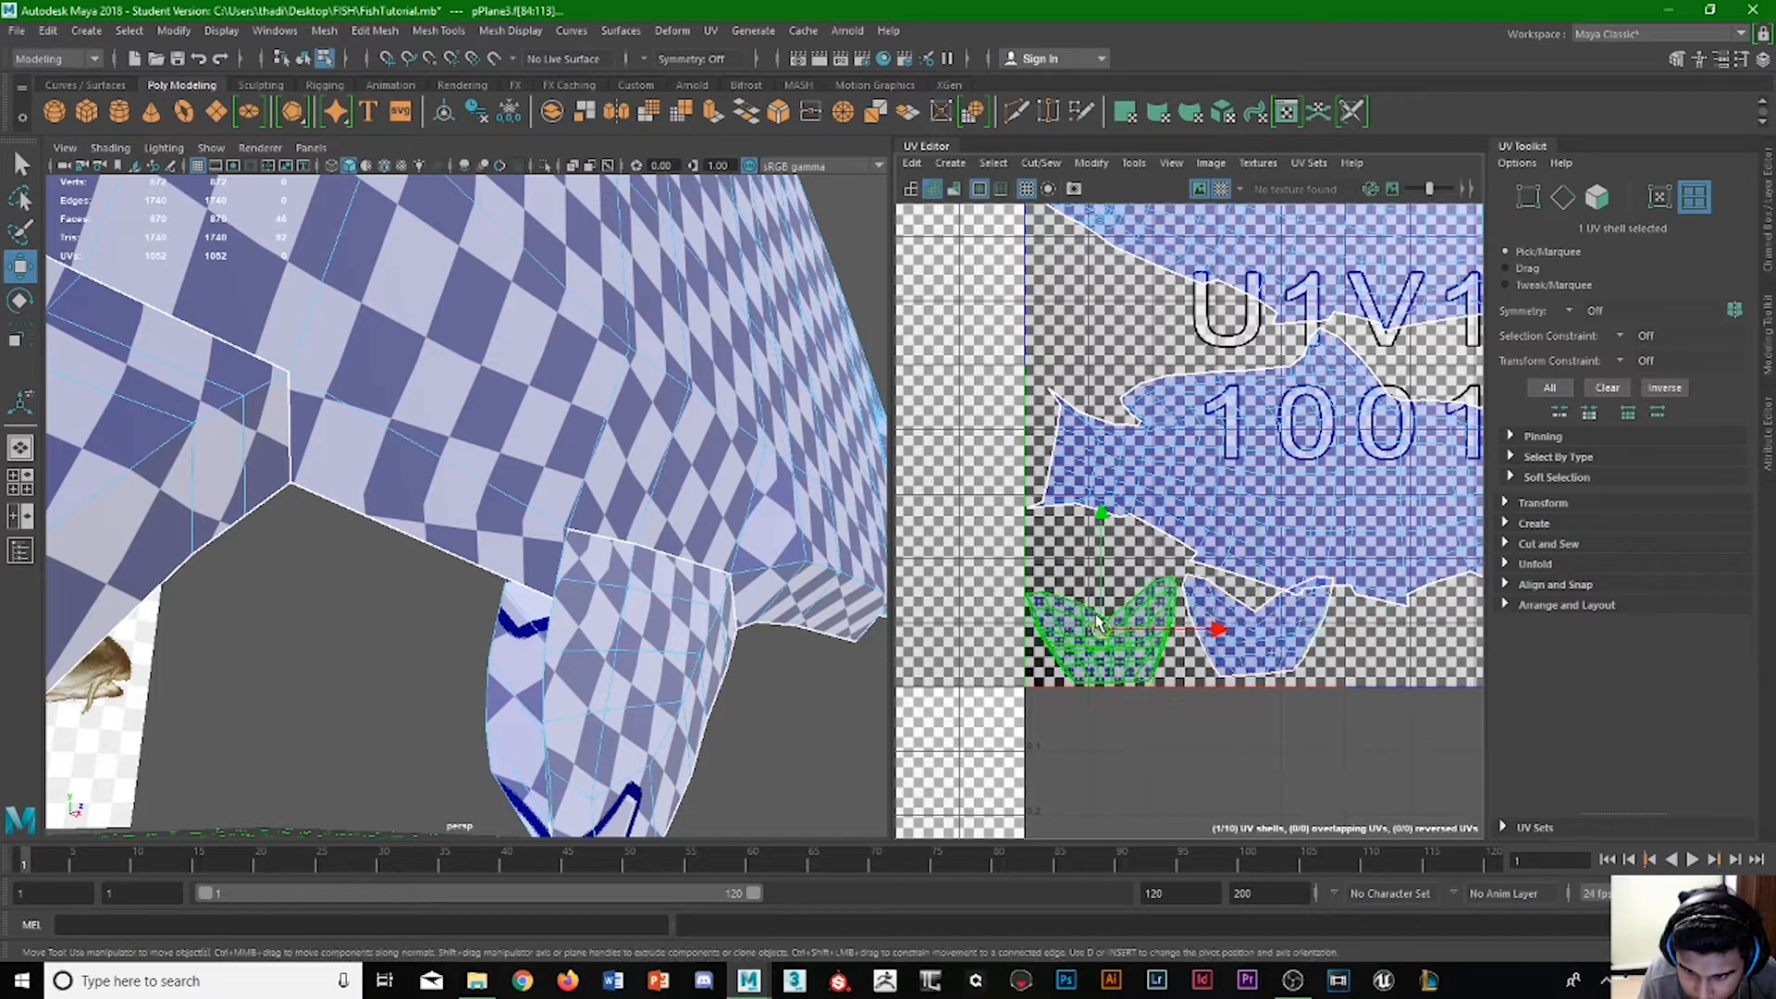
pyautogui.press('e')
pyautogui.moveTo(1011, 573); pyautogui.dragTo(1087, 541)
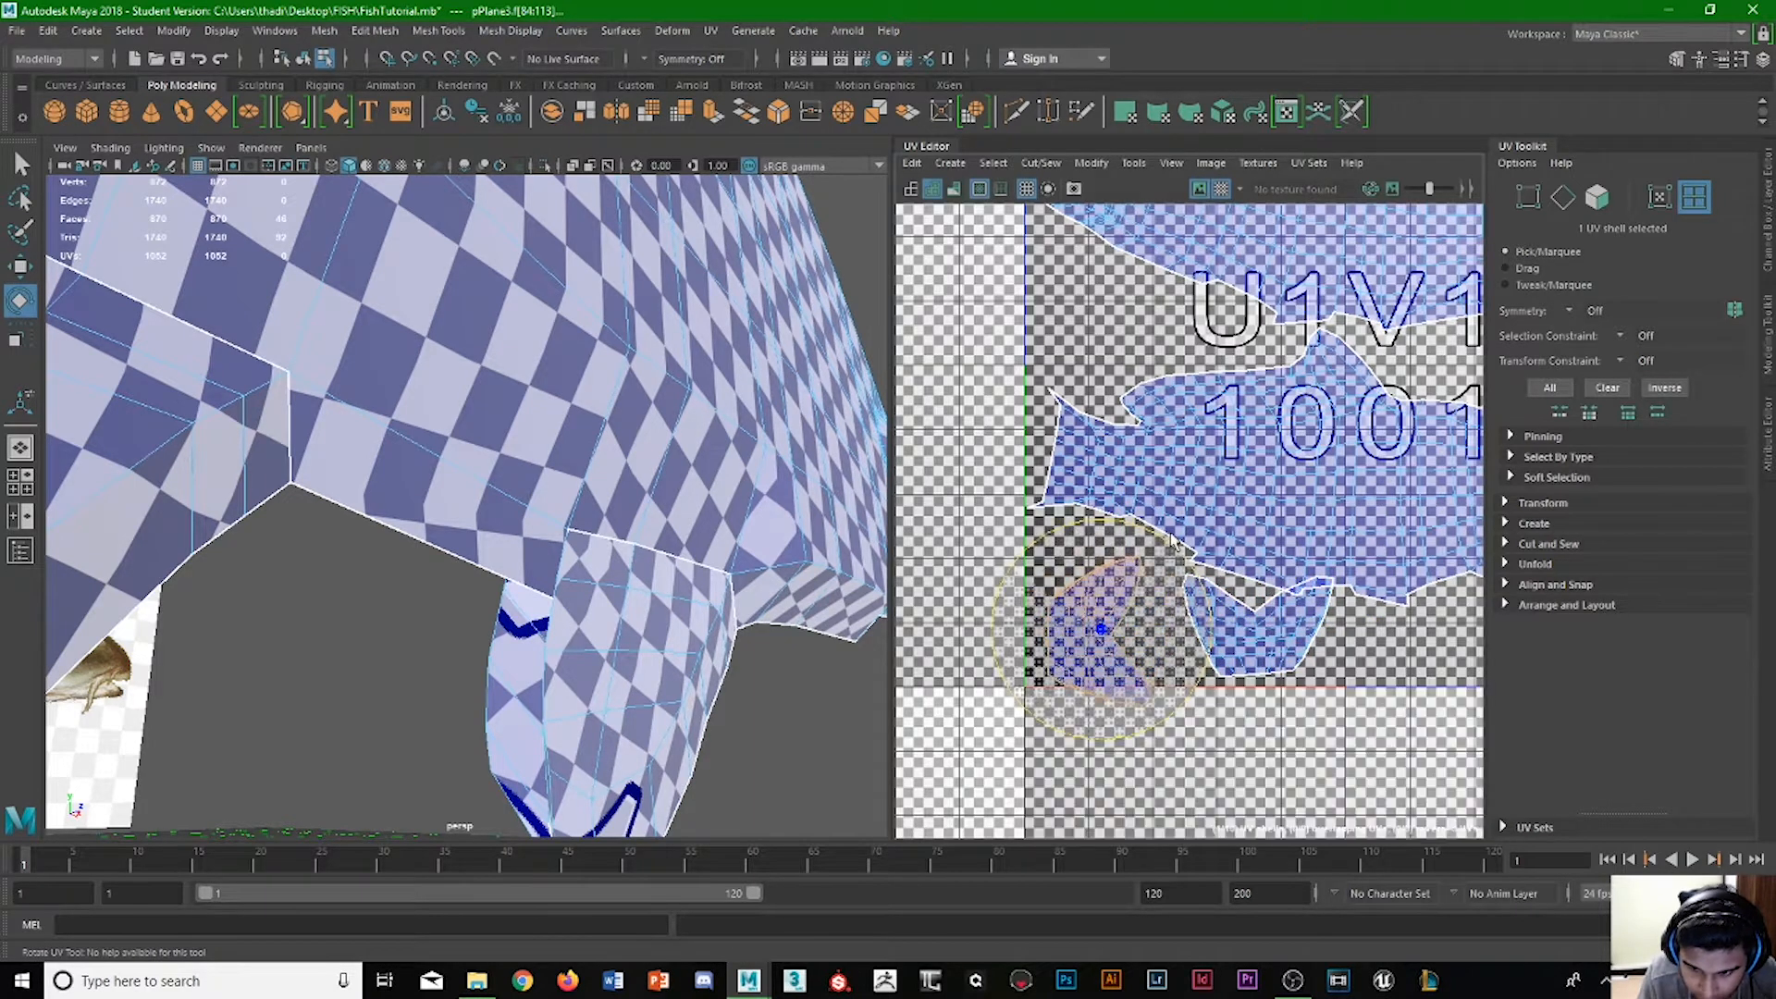
pyautogui.press('w')
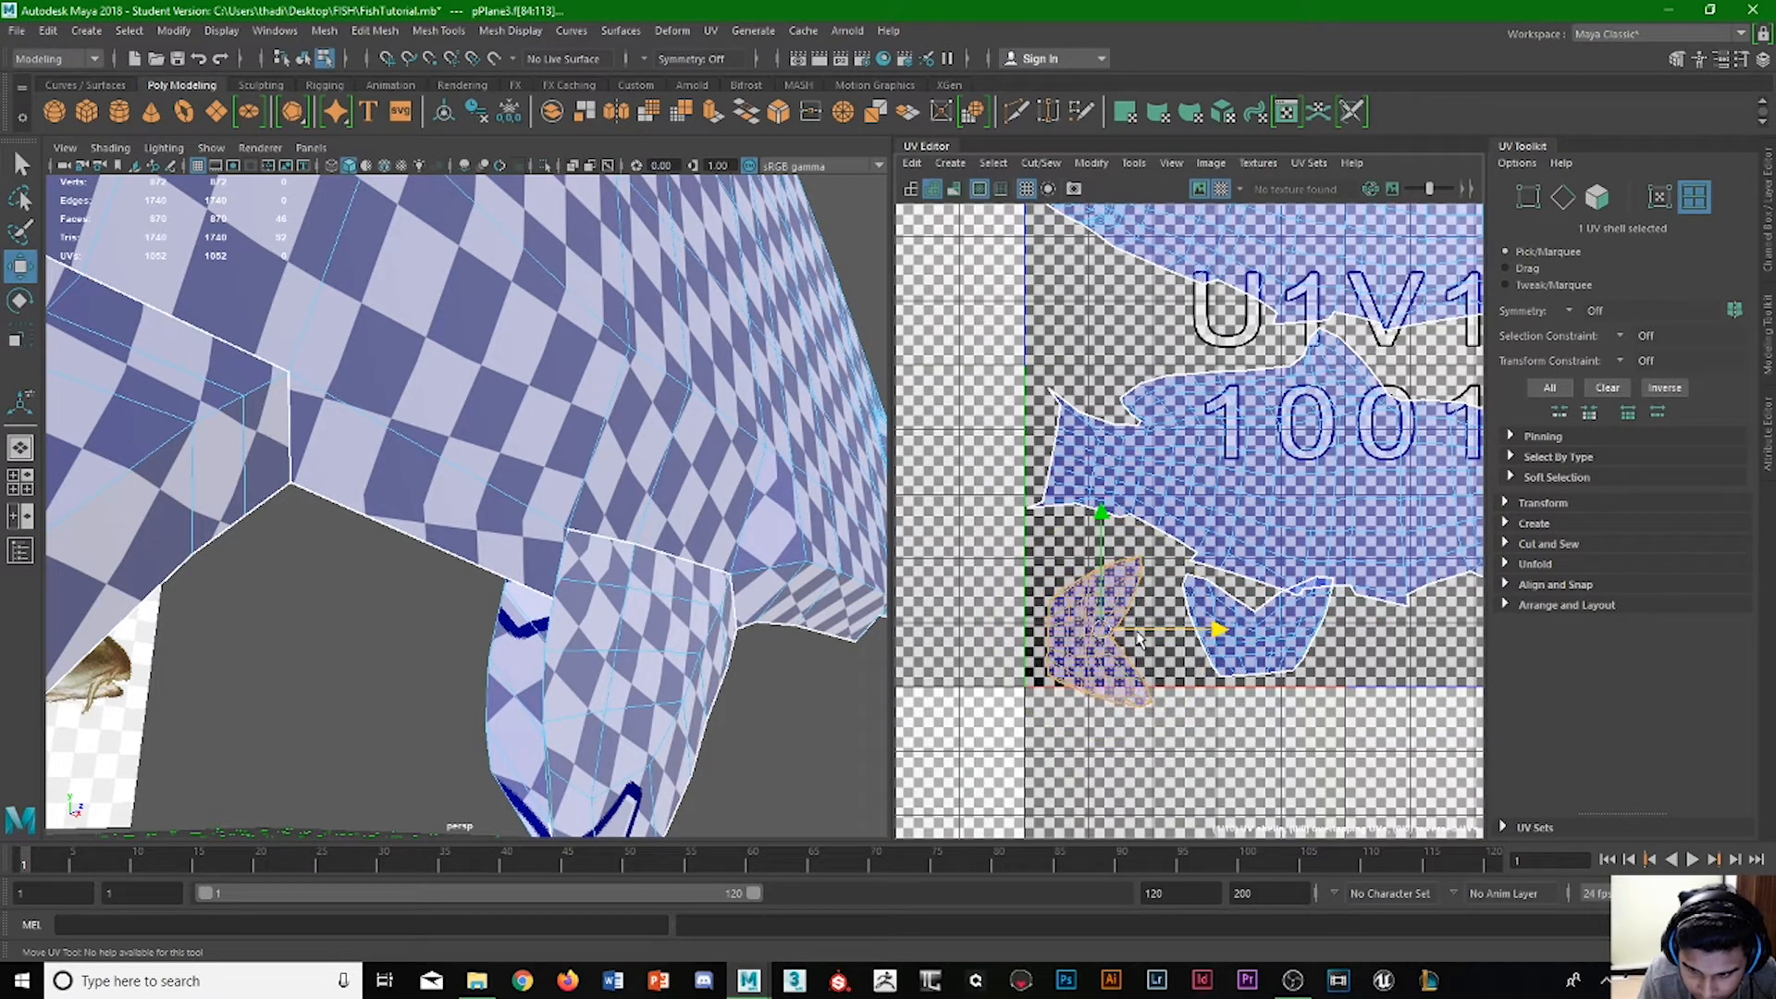
pyautogui.moveTo(1078, 566); pyautogui.dragTo(1223, 739)
# Rotate the other tail shell so its fork faces the first one, and move it close beside that shell.
pyautogui.click(1294, 636)
pyautogui.press('e')
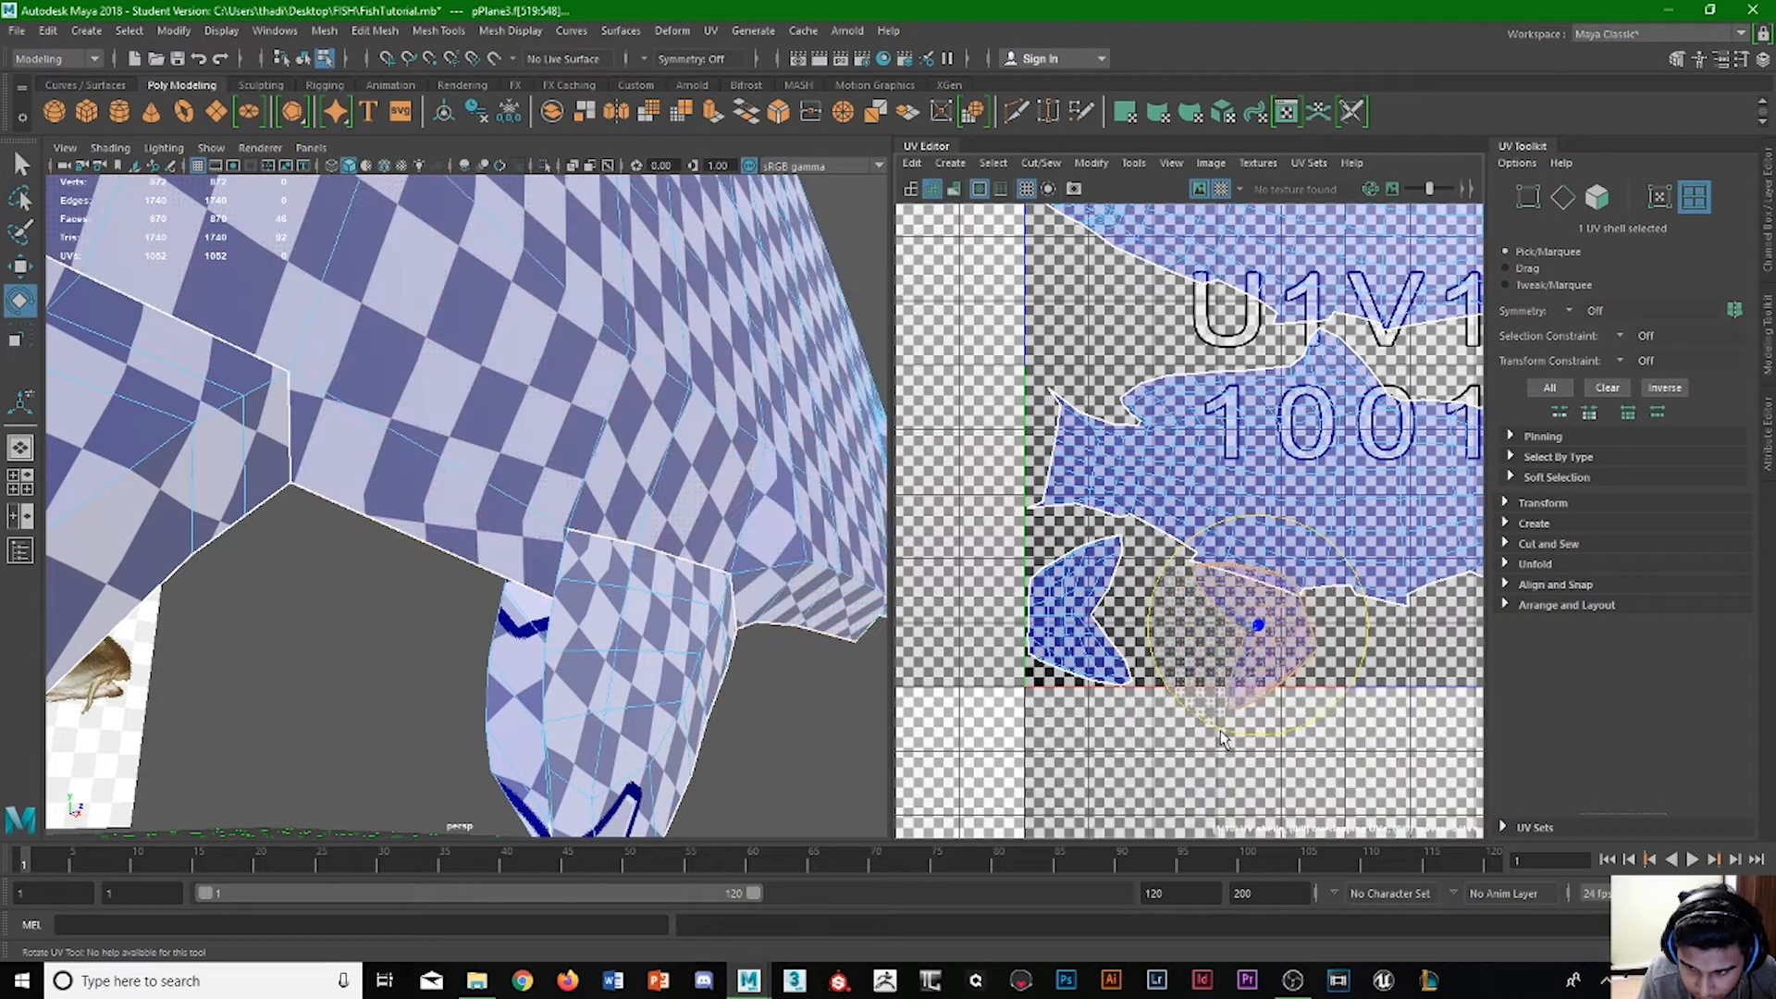
pyautogui.press('w')
pyautogui.moveTo(1354, 624); pyautogui.dragTo(1275, 615)
pyautogui.moveTo(1180, 565); pyautogui.dragTo(1184, 553)
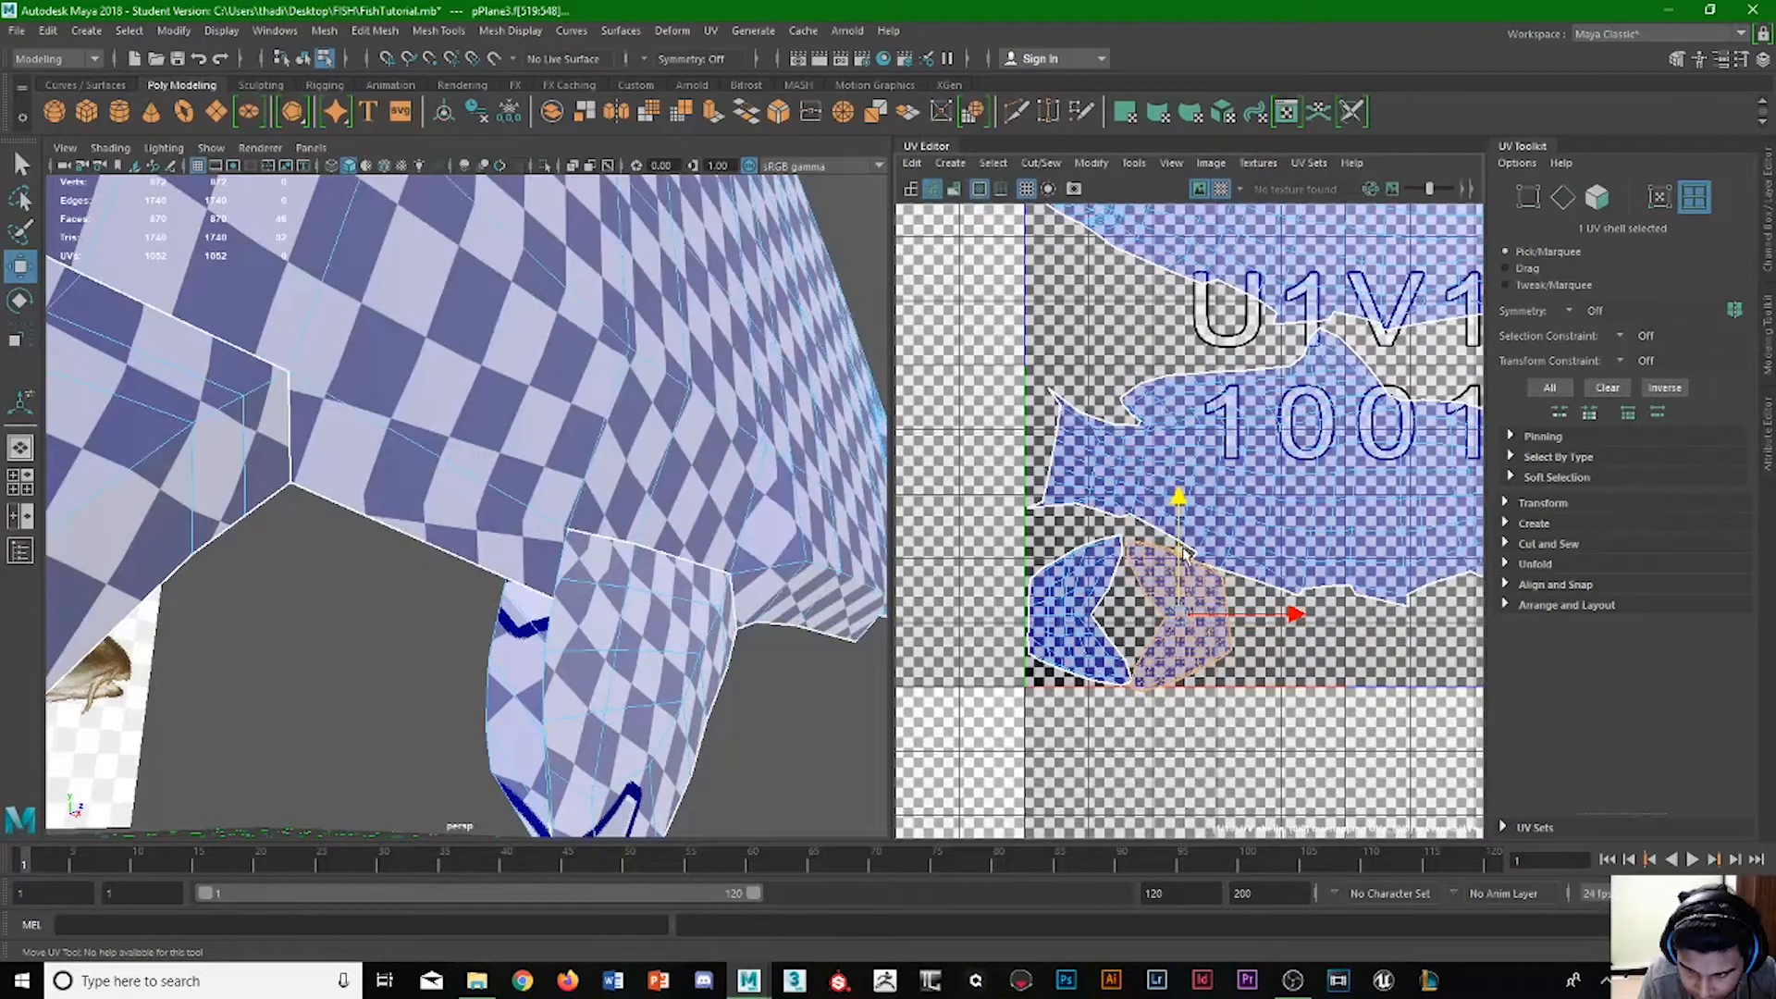
# Nudge both body shells upward in tile U1V1, bringing the upper one against the tile's top edge.
pyautogui.click(1293, 400)
pyautogui.keyDown('alt'); pyautogui.moveTo(1299, 387); pyautogui.dragTo(1019, 389, button='middle'); pyautogui.keyUp('alt')
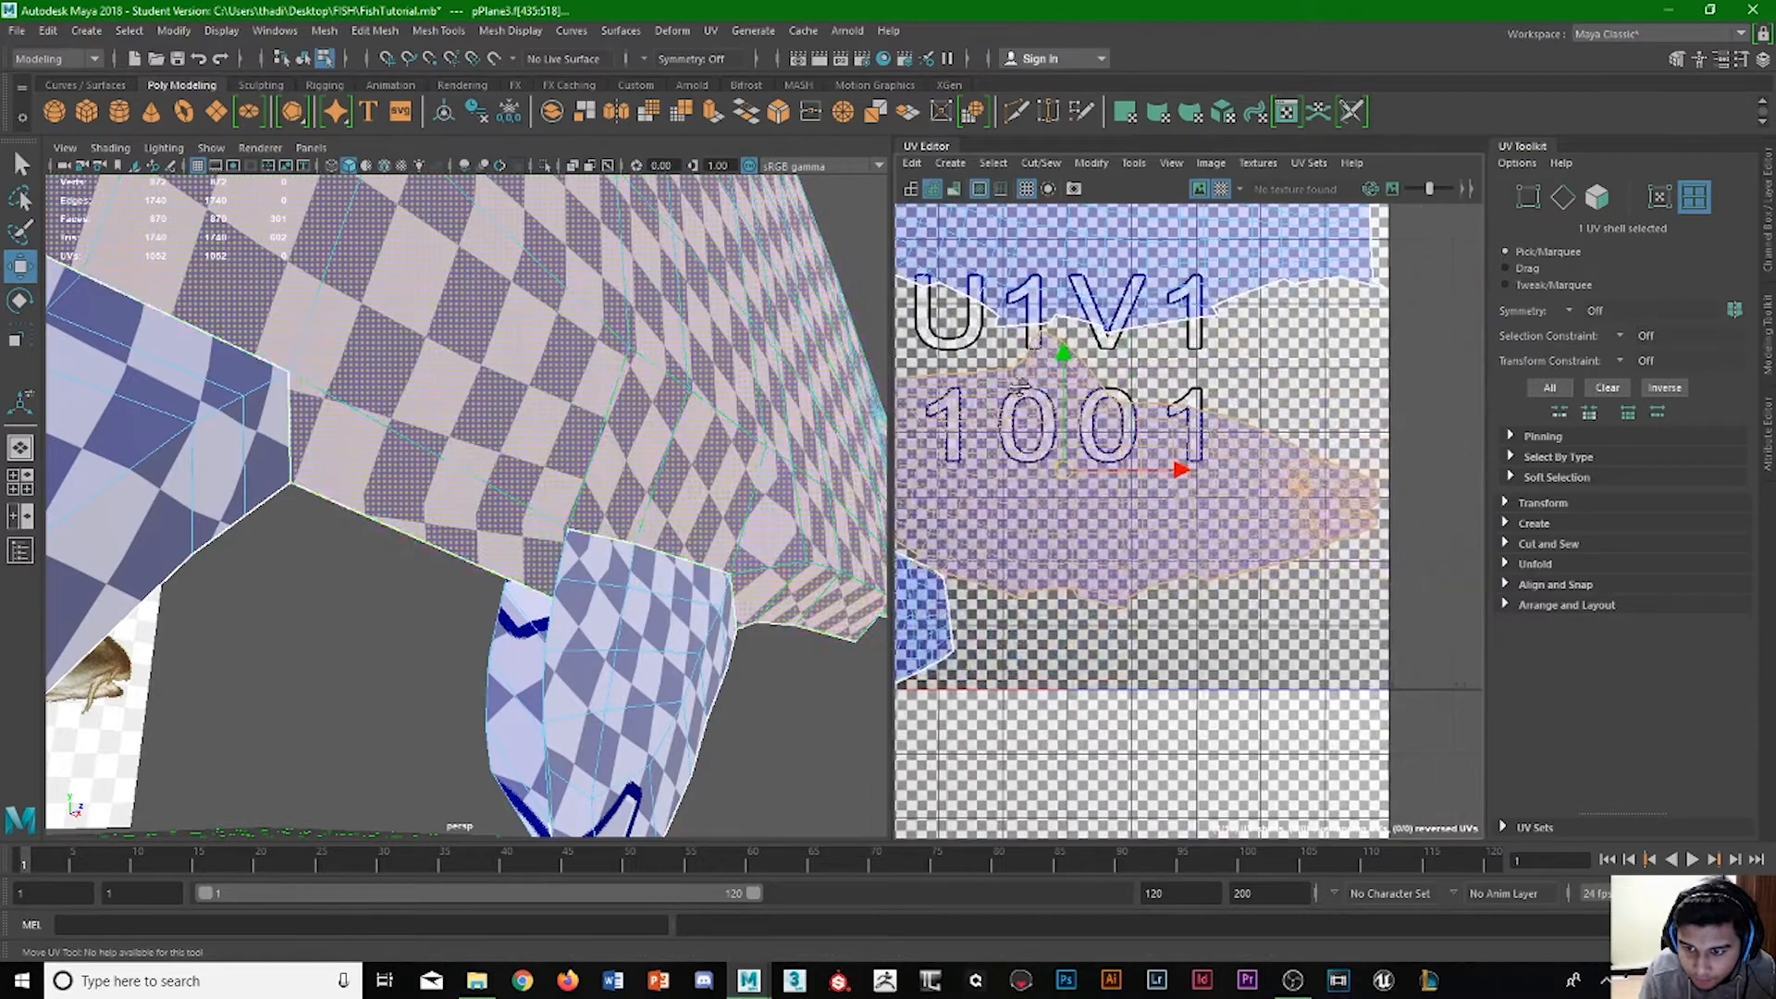
pyautogui.moveTo(1067, 363); pyautogui.dragTo(1062, 347)
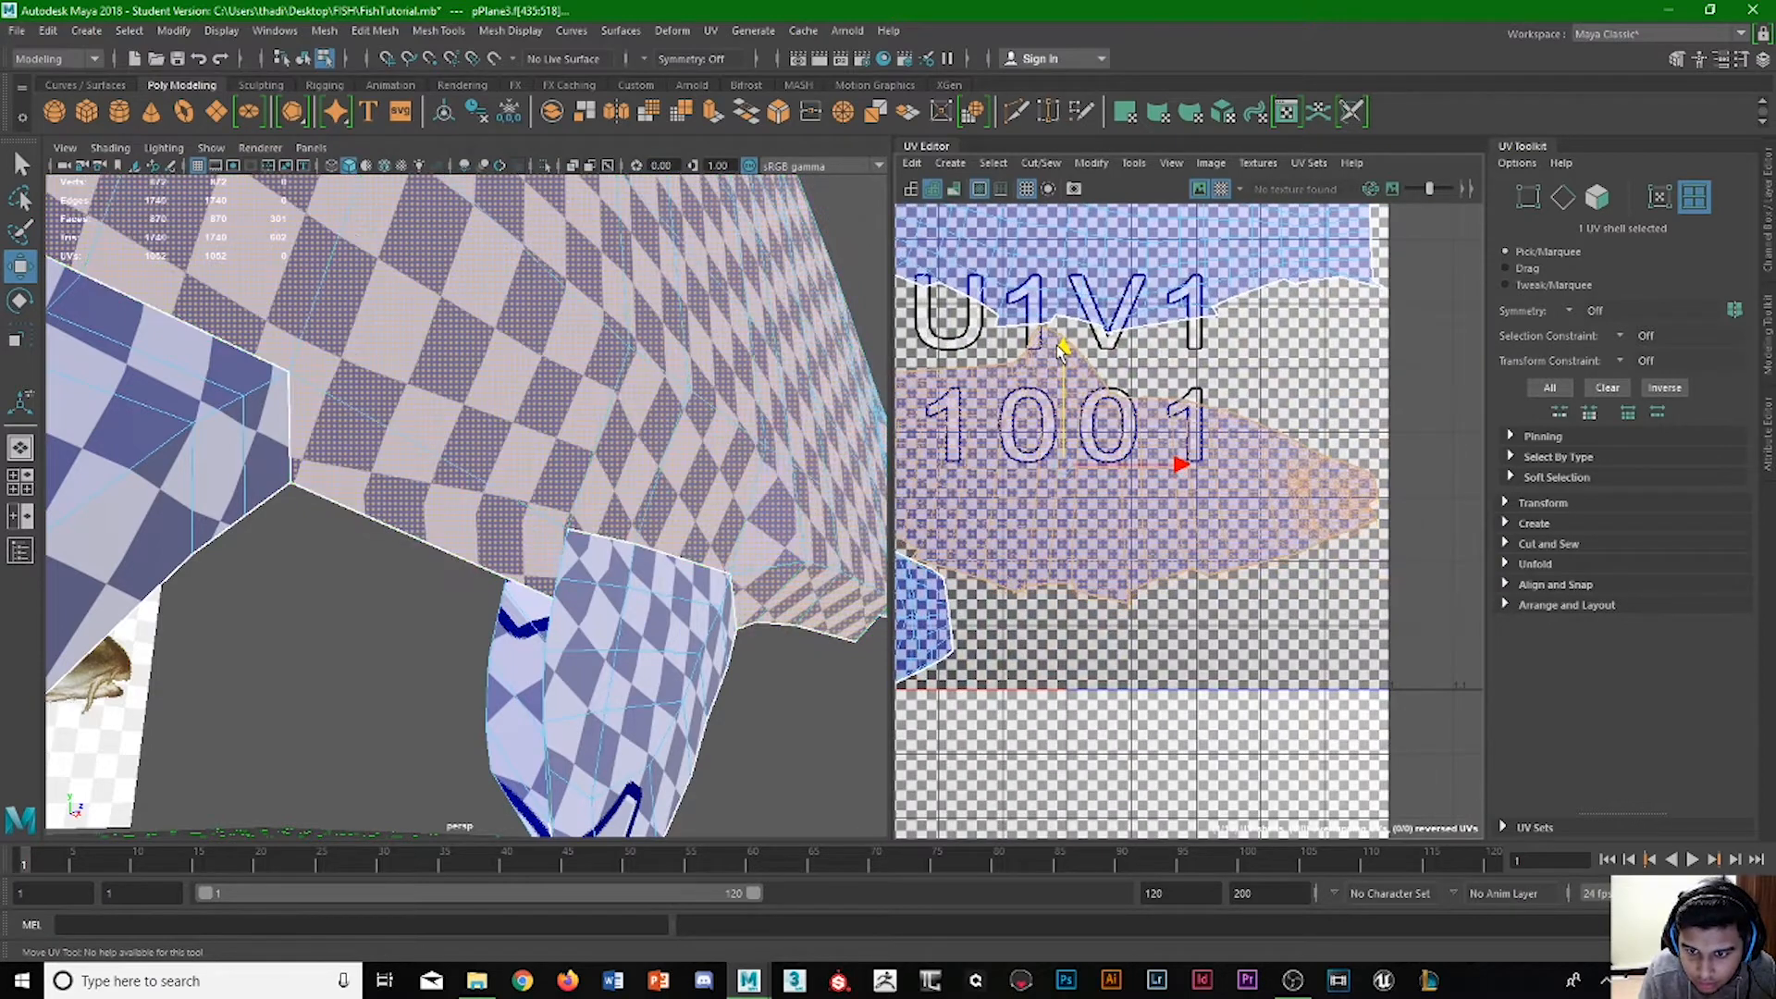
pyautogui.keyDown('alt'); pyautogui.moveTo(1067, 348); pyautogui.dragTo(1234, 731, button='middle'); pyautogui.keyUp('alt')
pyautogui.click(1239, 467)
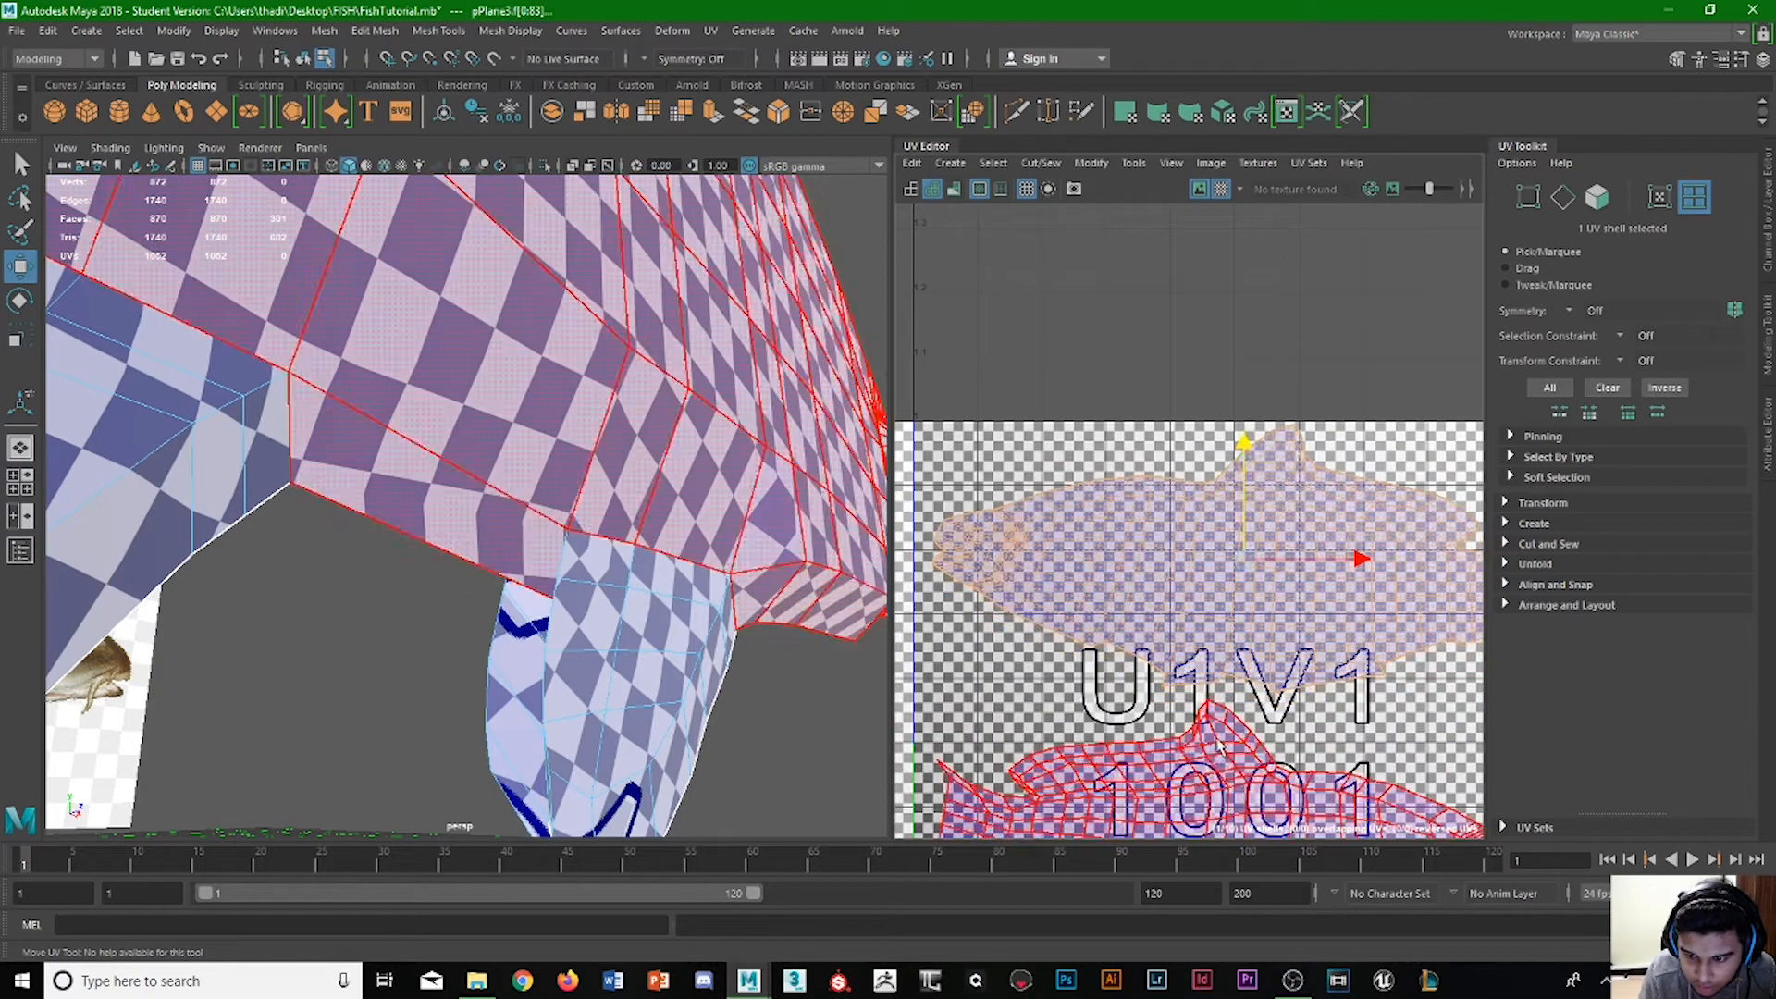
pyautogui.click(1226, 720)
pyautogui.moveTo(1229, 719); pyautogui.dragTo(1228, 716)
pyautogui.click(1050, 692)
# Shift the right tail shell slightly away from the left one and clear the selection.
pyautogui.keyDown('alt'); pyautogui.moveTo(1078, 786); pyautogui.dragTo(1133, 470, button='middle'); pyautogui.keyUp('alt')
pyautogui.click(1127, 621)
pyautogui.moveTo(1127, 622); pyautogui.dragTo(1133, 619)
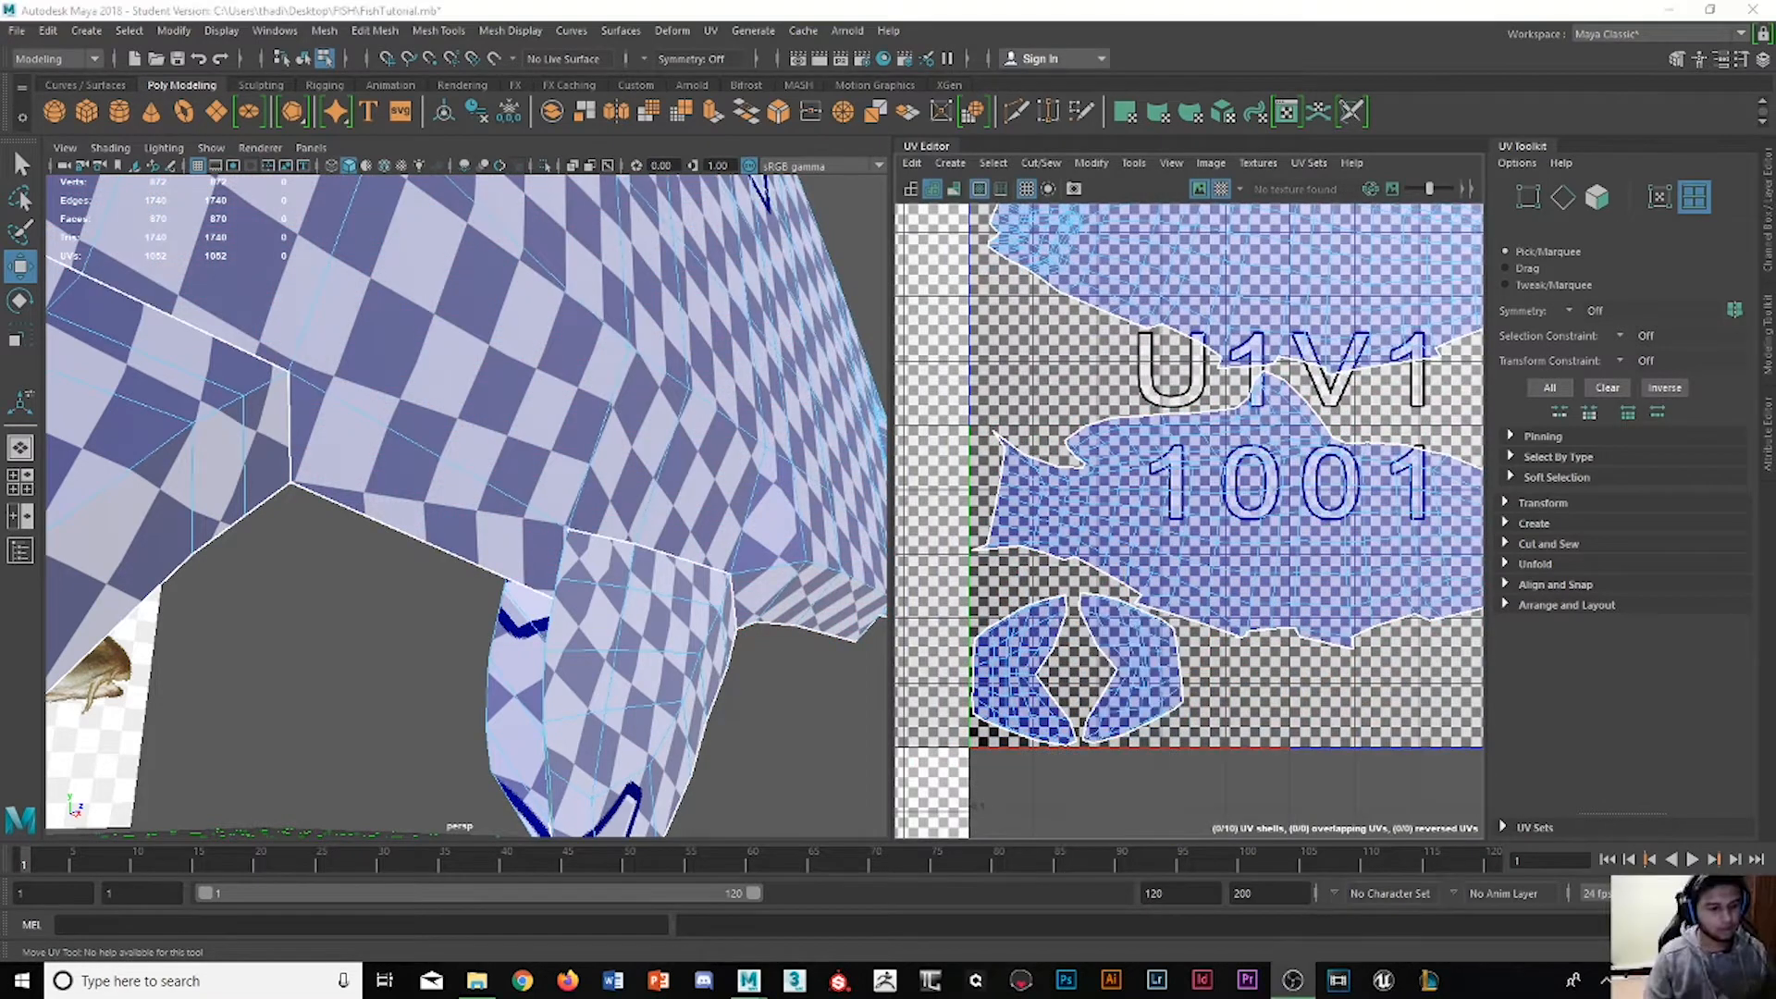
pyautogui.click(1307, 595)
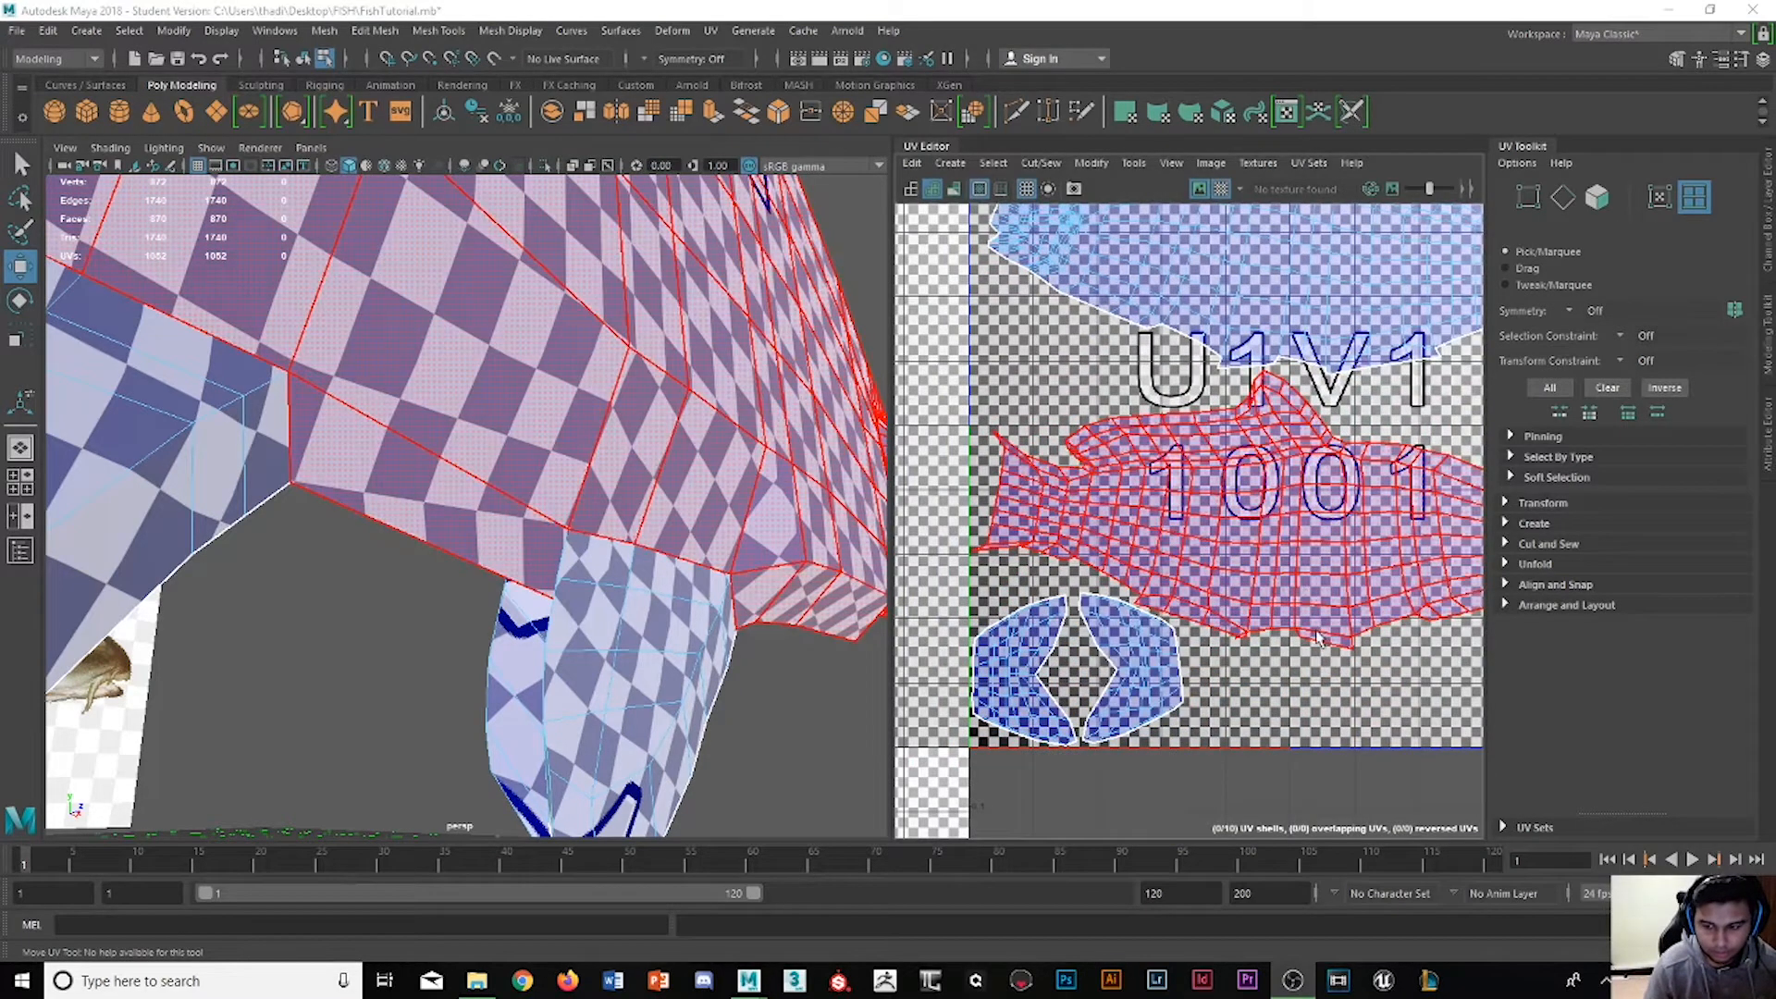
pyautogui.click(1306, 658)
pyautogui.scroll(-5, 1244, 615)
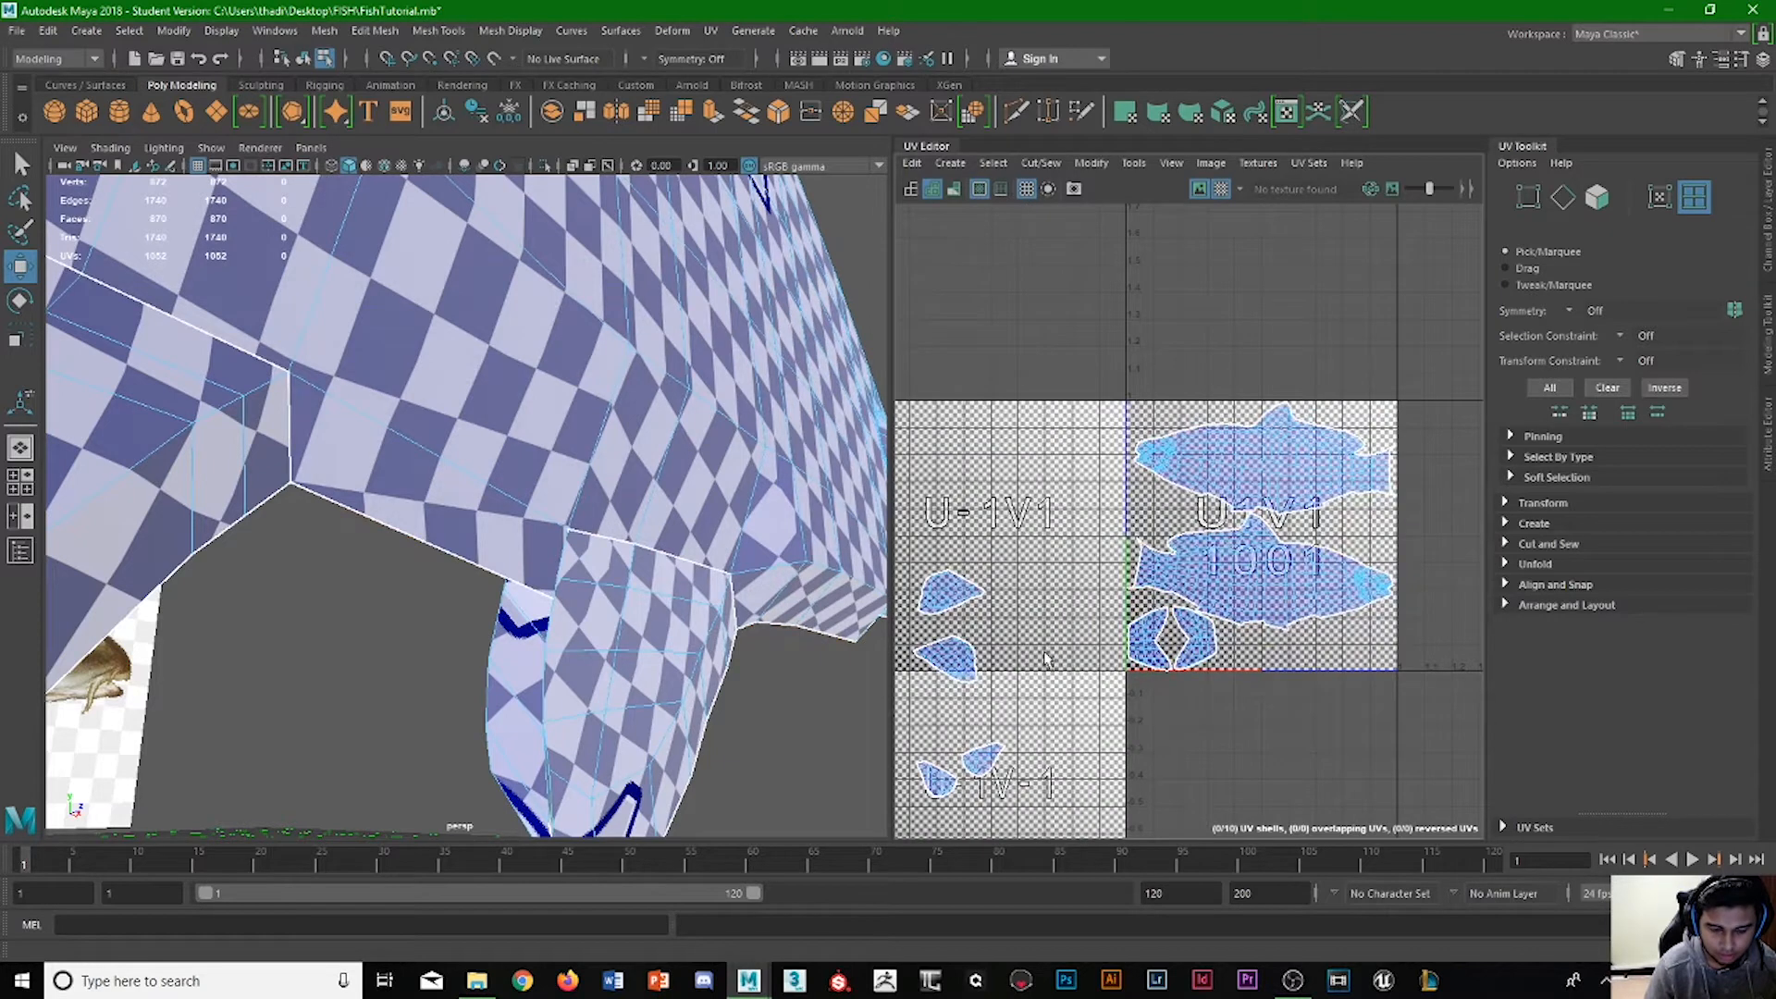
pyautogui.click(973, 594)
pyautogui.moveTo(1013, 597); pyautogui.dragTo(1207, 600)
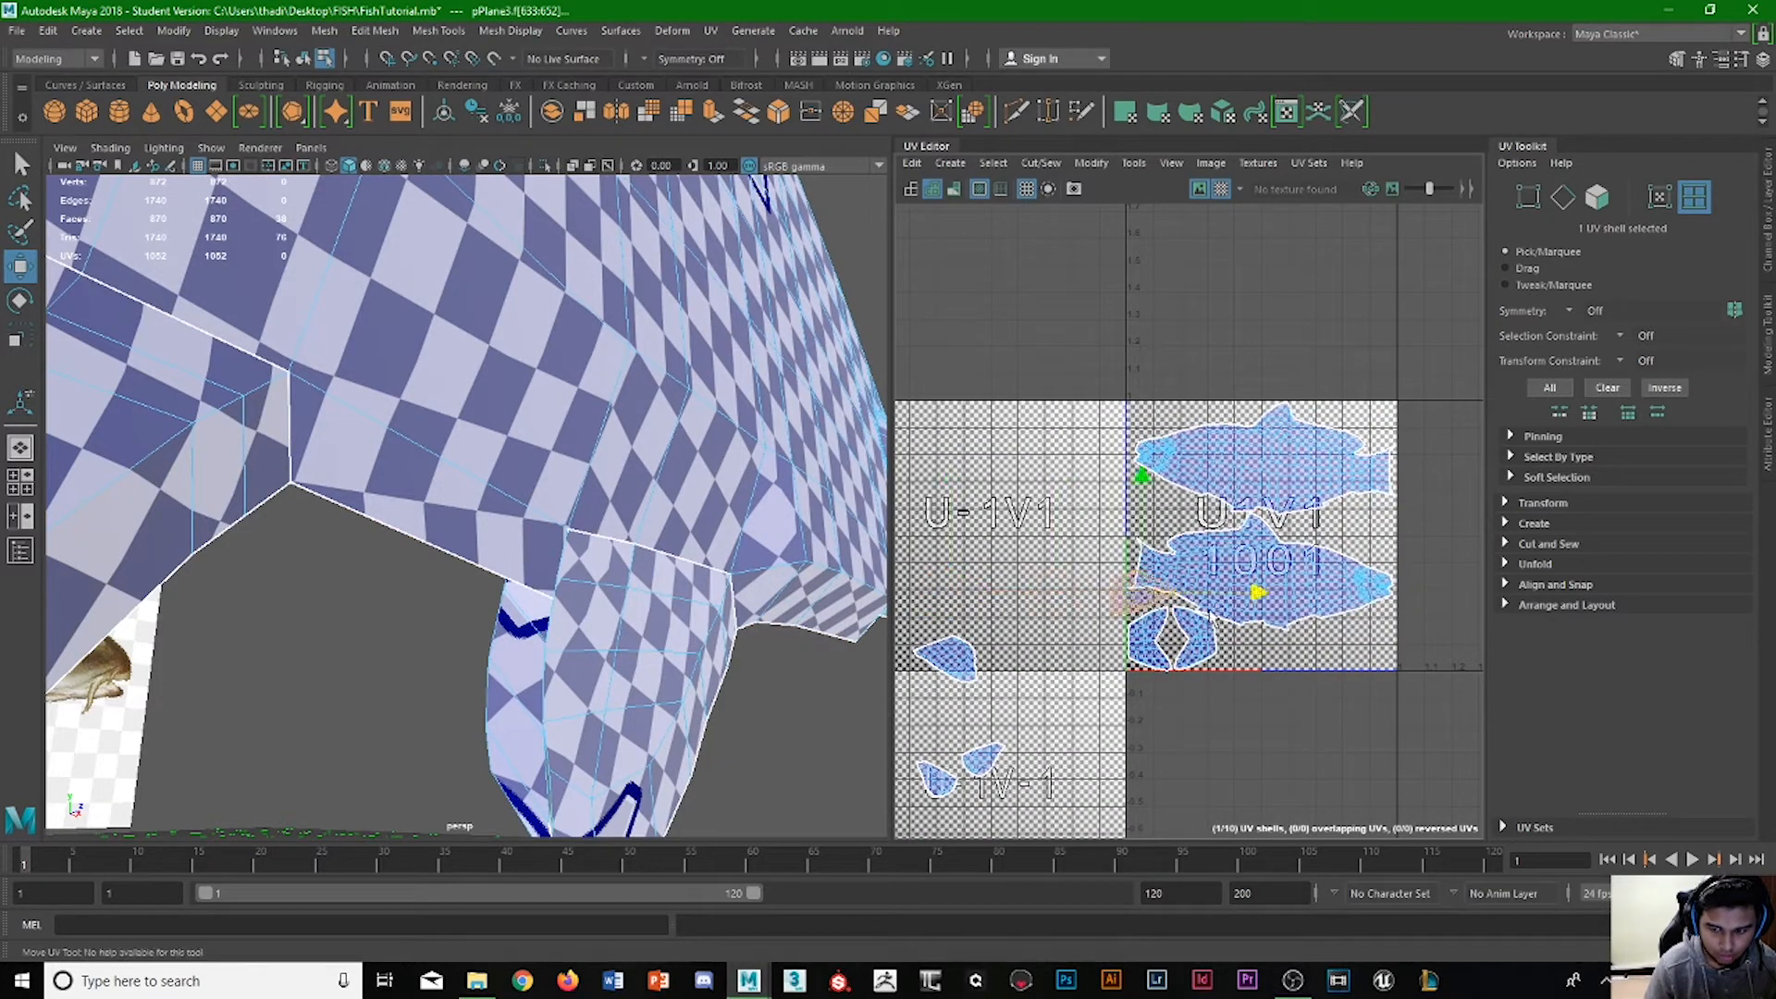
pyautogui.moveTo(1251, 495); pyautogui.dragTo(1251, 550)
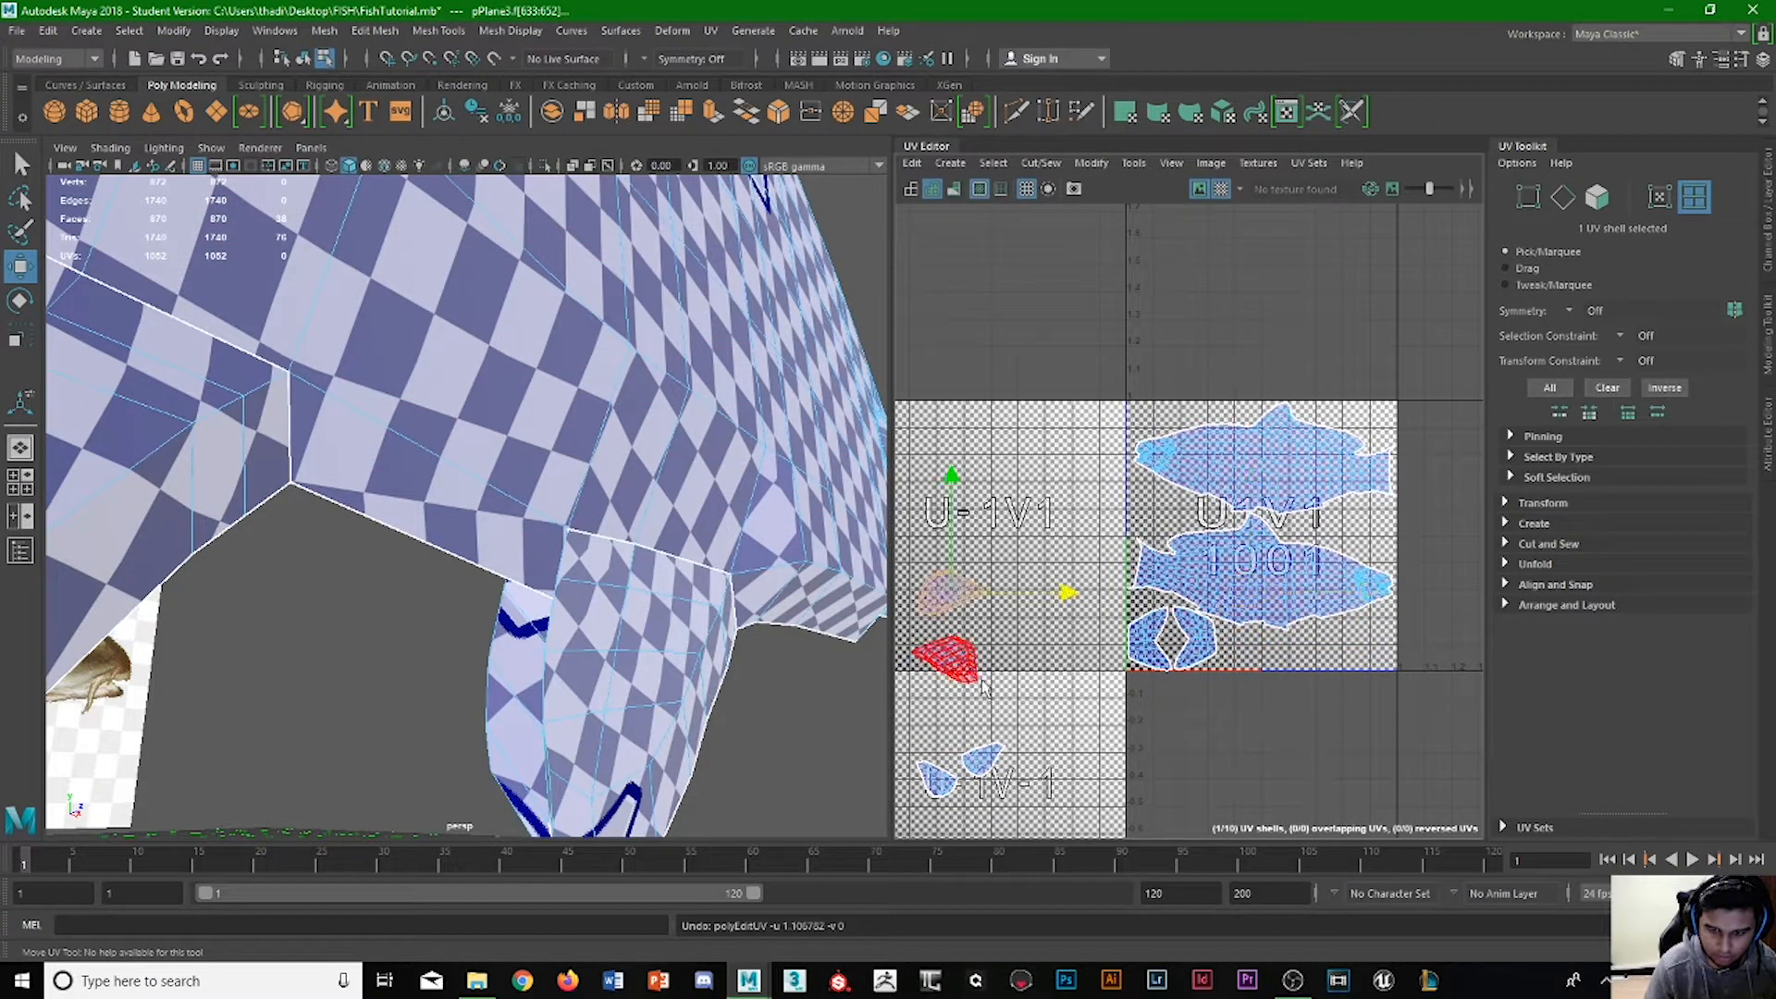
# Move the upper fin shell in tile U-1V1 straight down onto the other fin shell.
pyautogui.moveTo(953, 527); pyautogui.dragTo(962, 557)
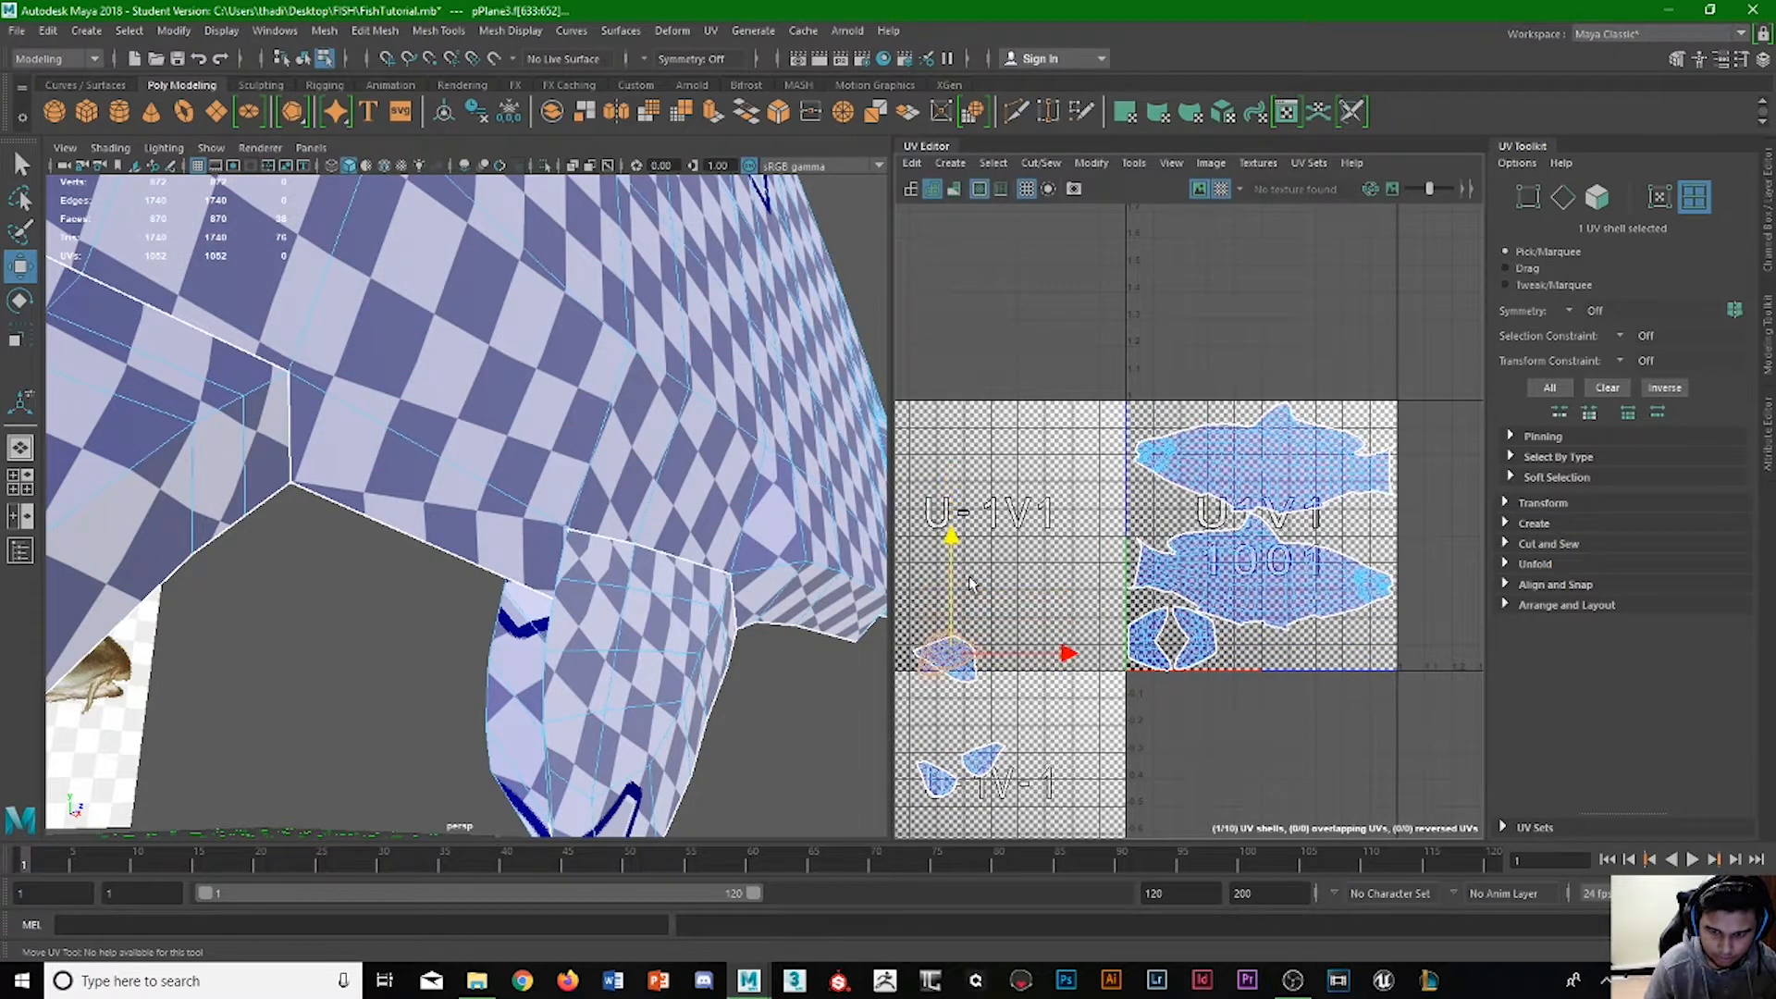
pyautogui.press('e')
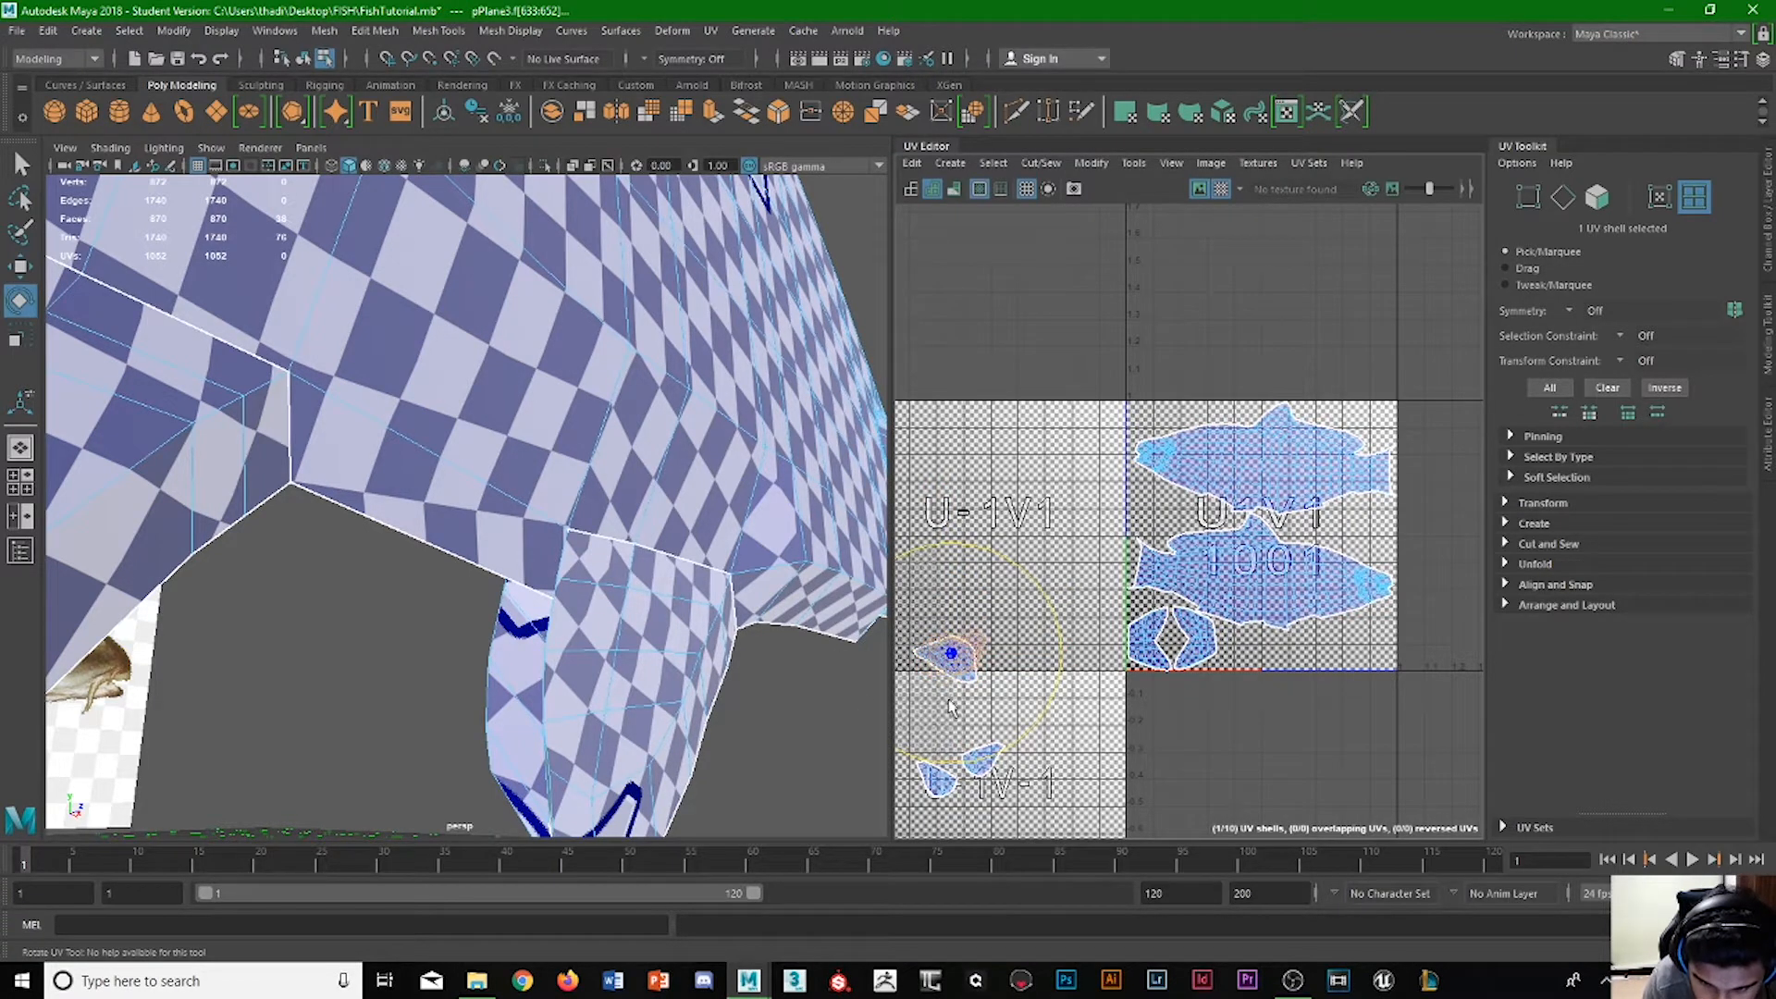
pyautogui.moveTo(943, 696); pyautogui.dragTo(1000, 678)
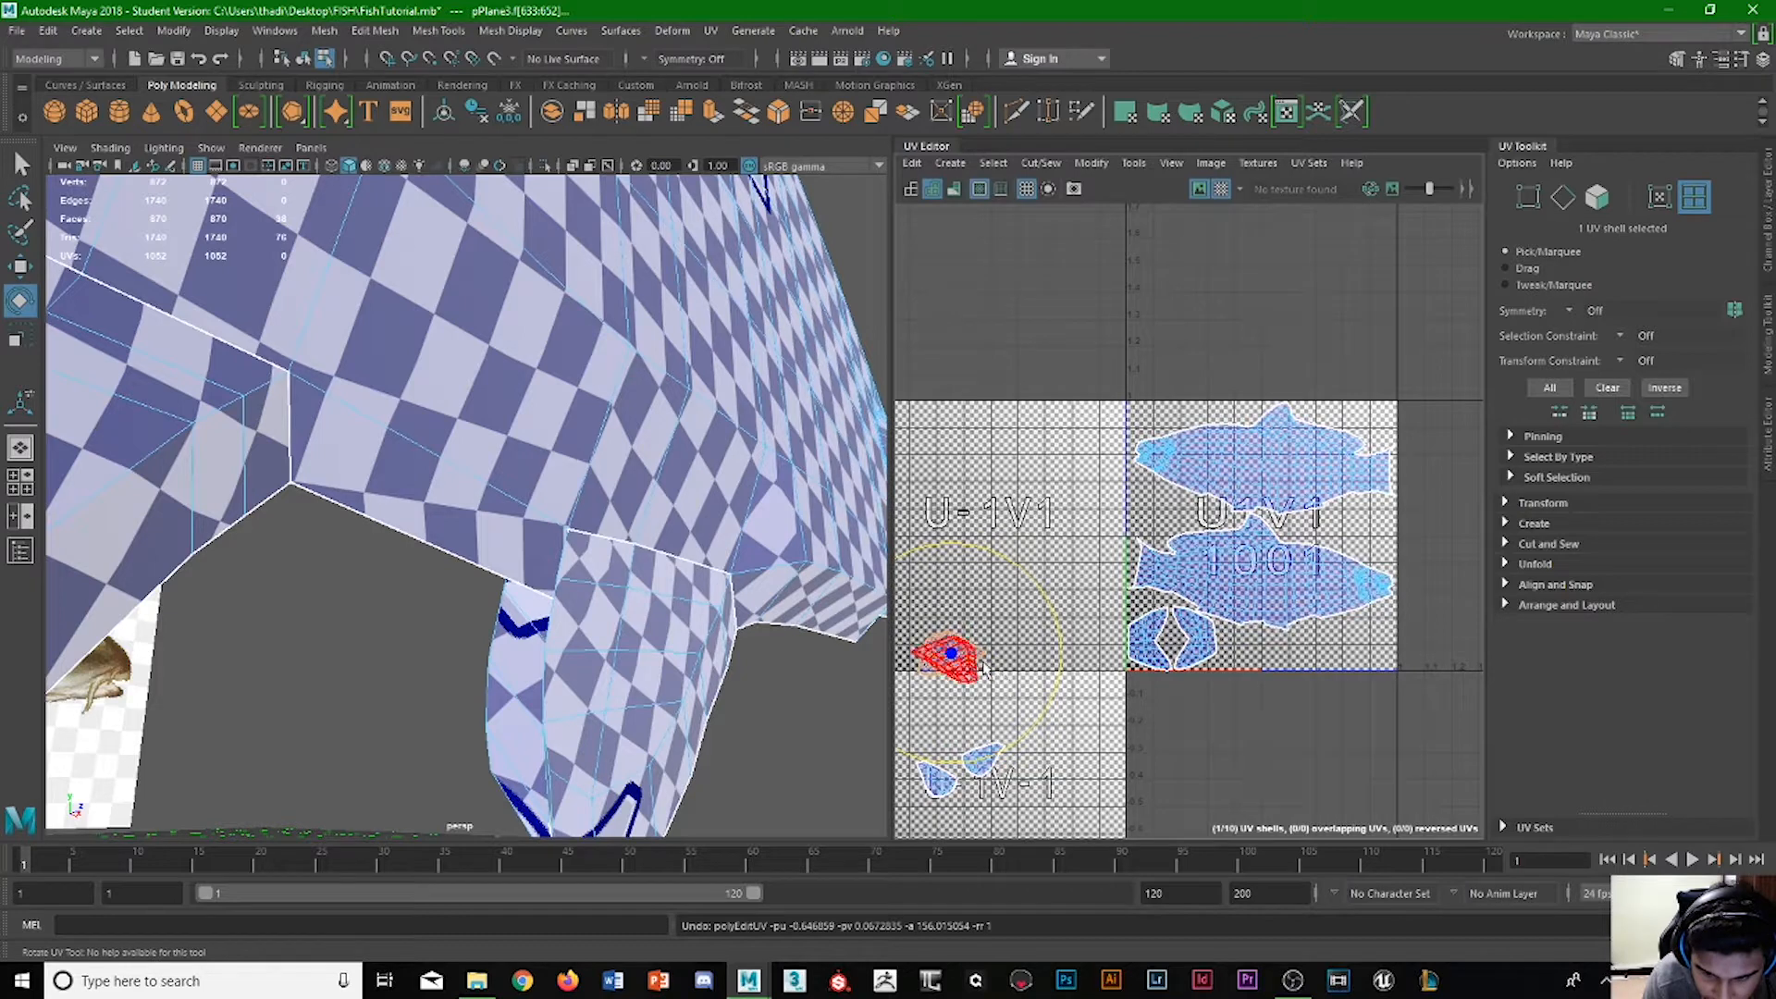
# Select both overlapping fin shells, move them into tile U1V1 below the bodies and scale them down slightly.
pyautogui.click(988, 622)
pyautogui.click(957, 658)
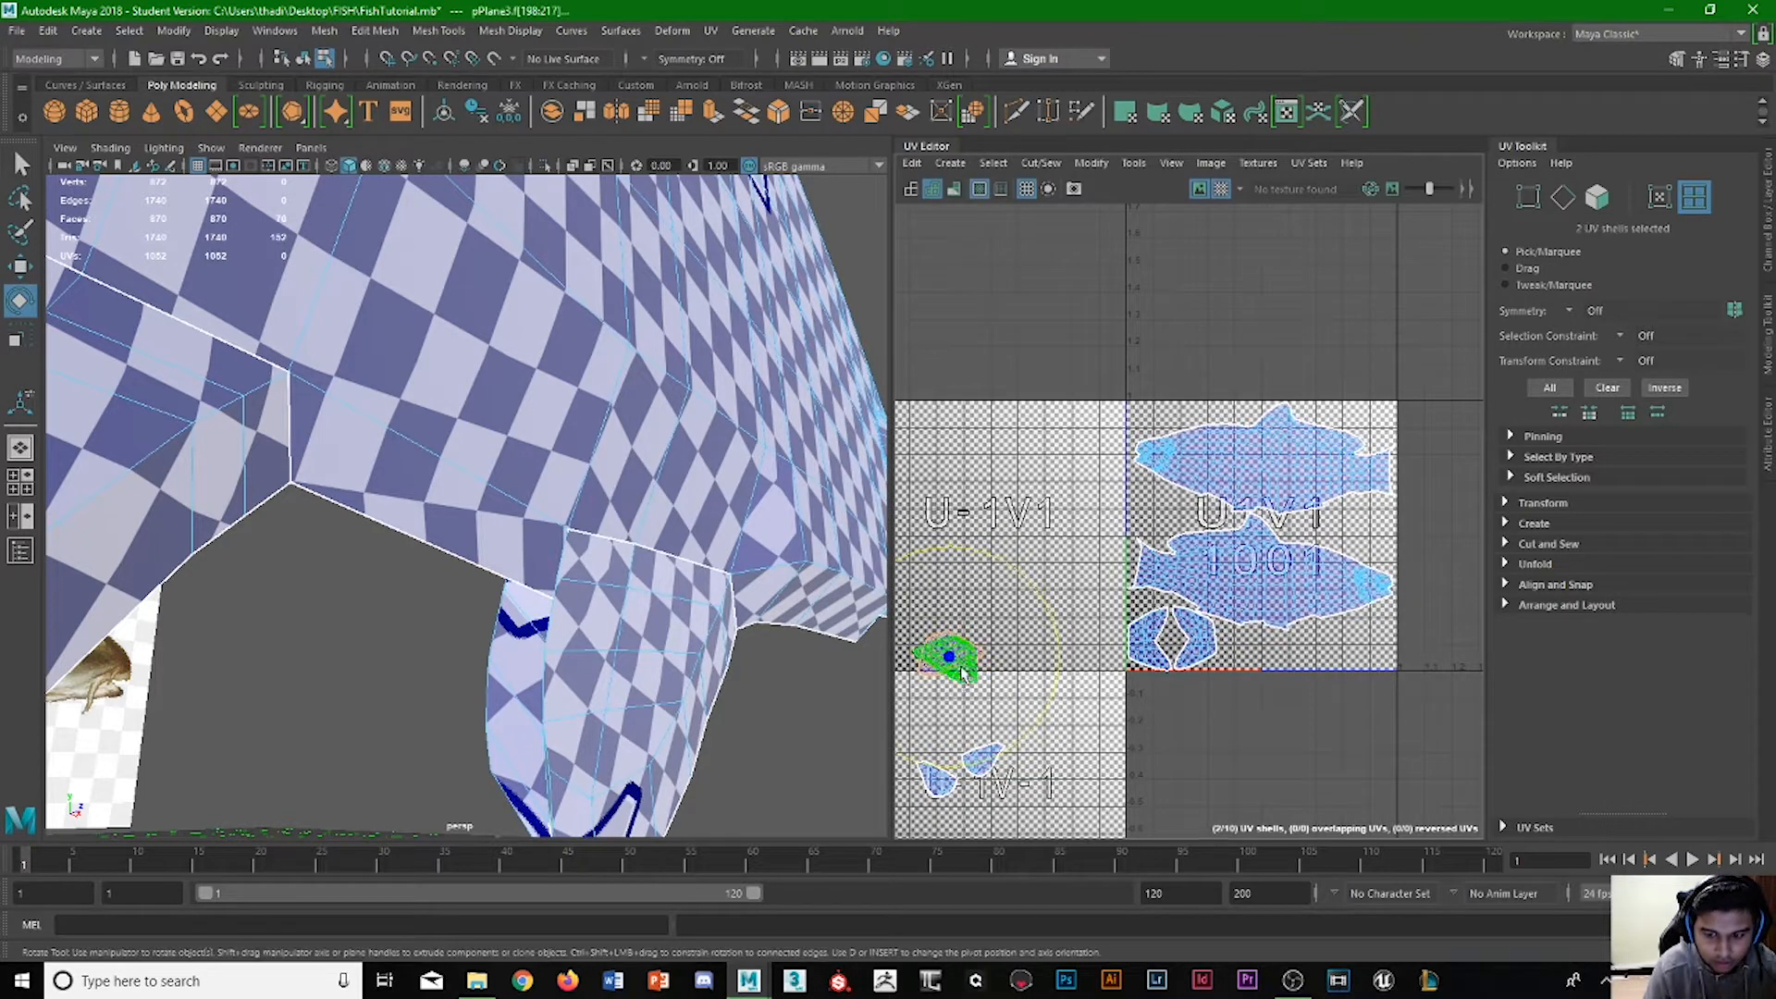
pyautogui.press('w')
pyautogui.moveTo(993, 659); pyautogui.dragTo(1279, 631)
pyautogui.press('r')
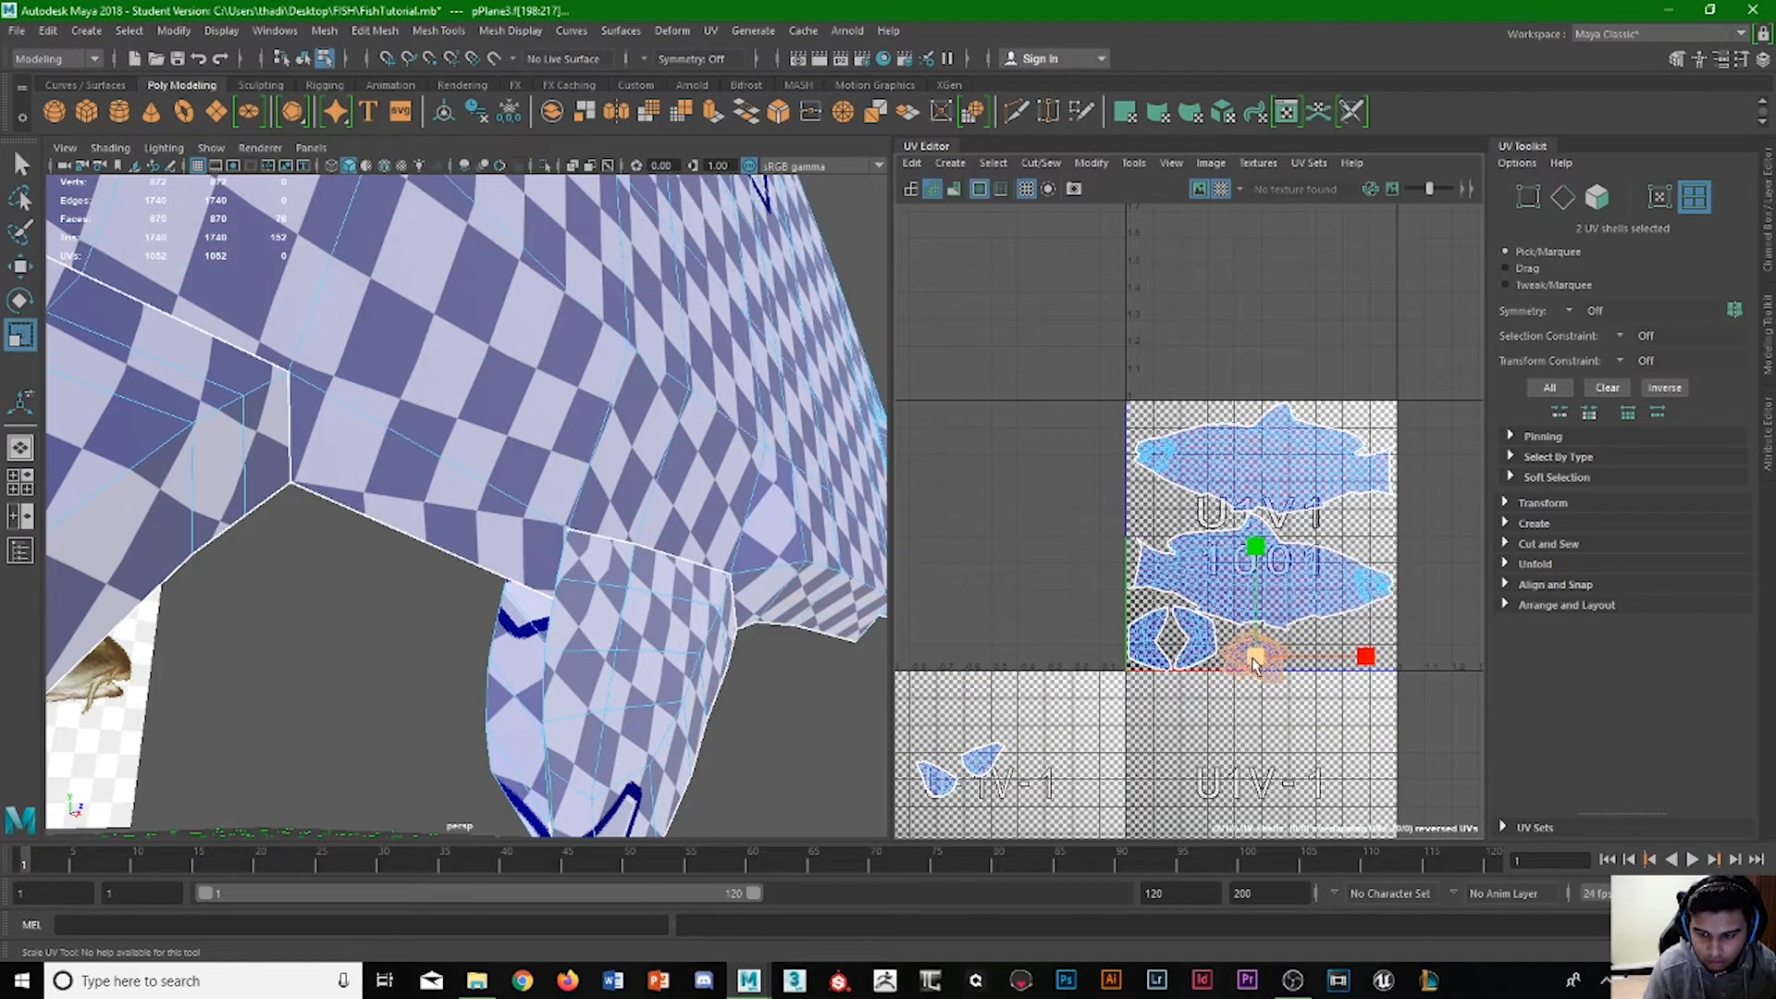
pyautogui.scroll(5, 1251, 728)
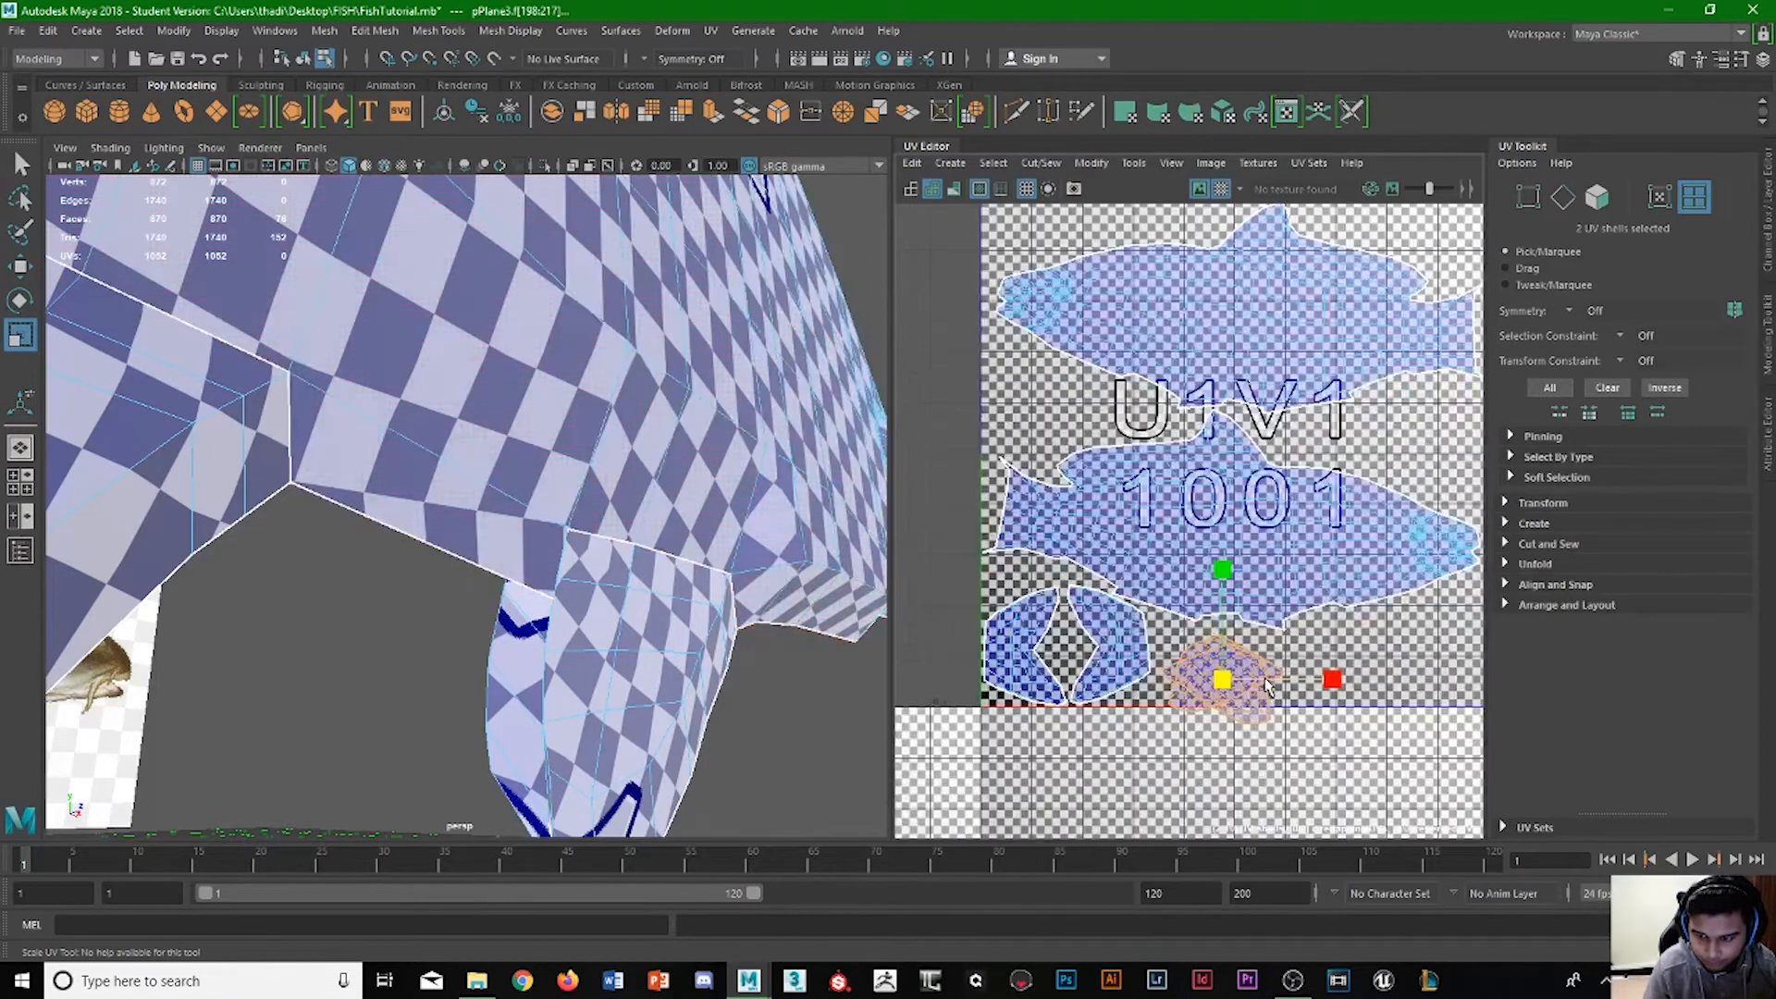
# Position the overlapping fin shells in the lower-right corner of tile U1V1, below the fish head.
pyautogui.press('w')
pyautogui.moveTo(1141, 650); pyautogui.dragTo(1385, 632)
pyautogui.moveTo(1287, 600); pyautogui.dragTo(1291, 571)
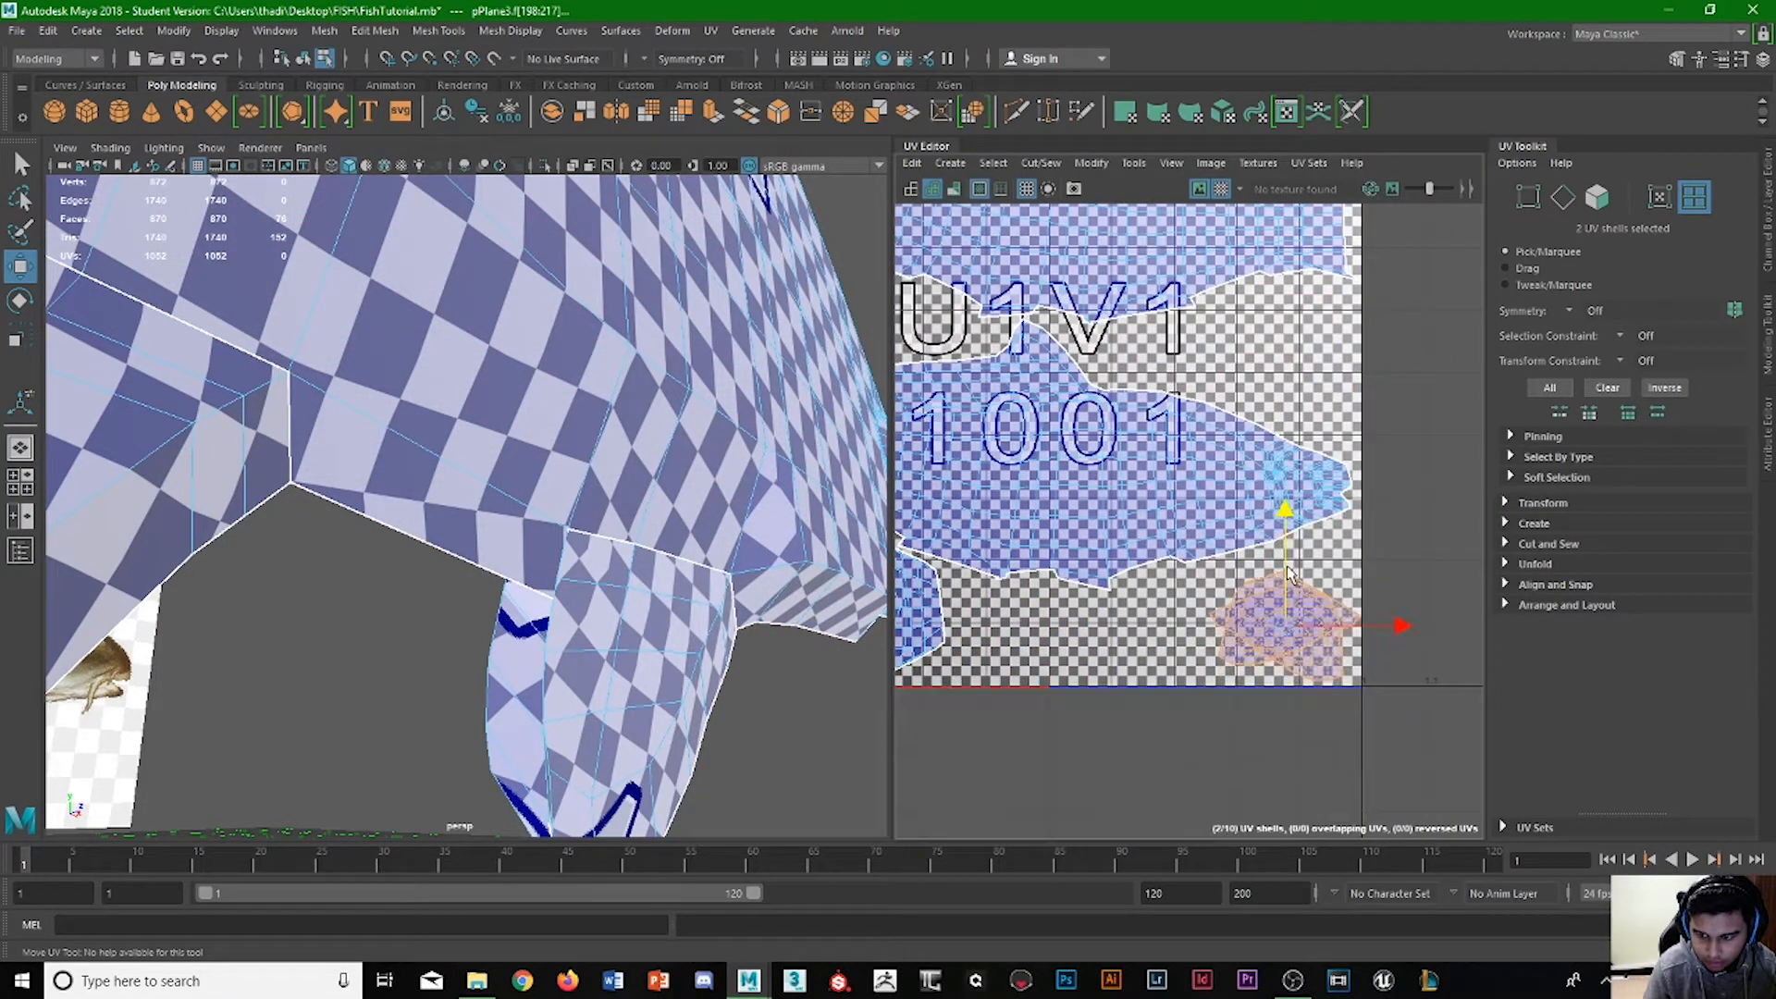
# Pull one fin shell left off the other, rotate it flat edge down and lower it to the tile's bottom edge.
pyautogui.click(1258, 645)
pyautogui.moveTo(1360, 619); pyautogui.dragTo(1238, 620)
pyautogui.press('e')
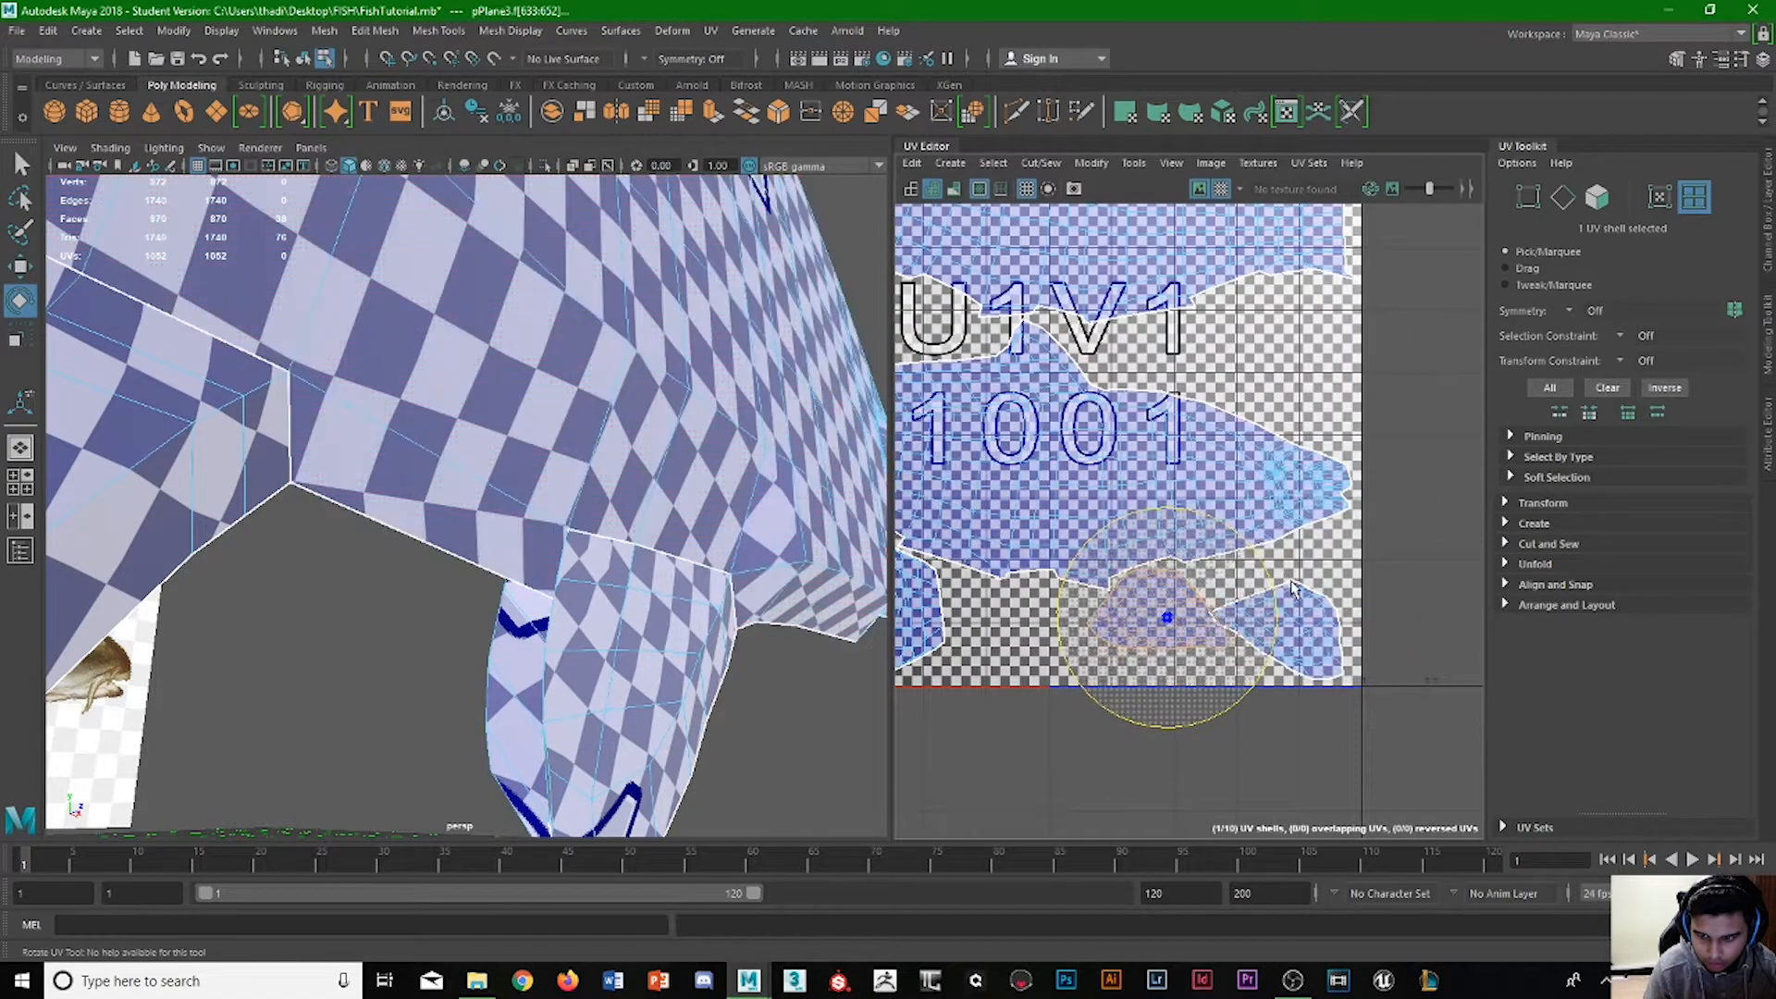
pyautogui.press('w')
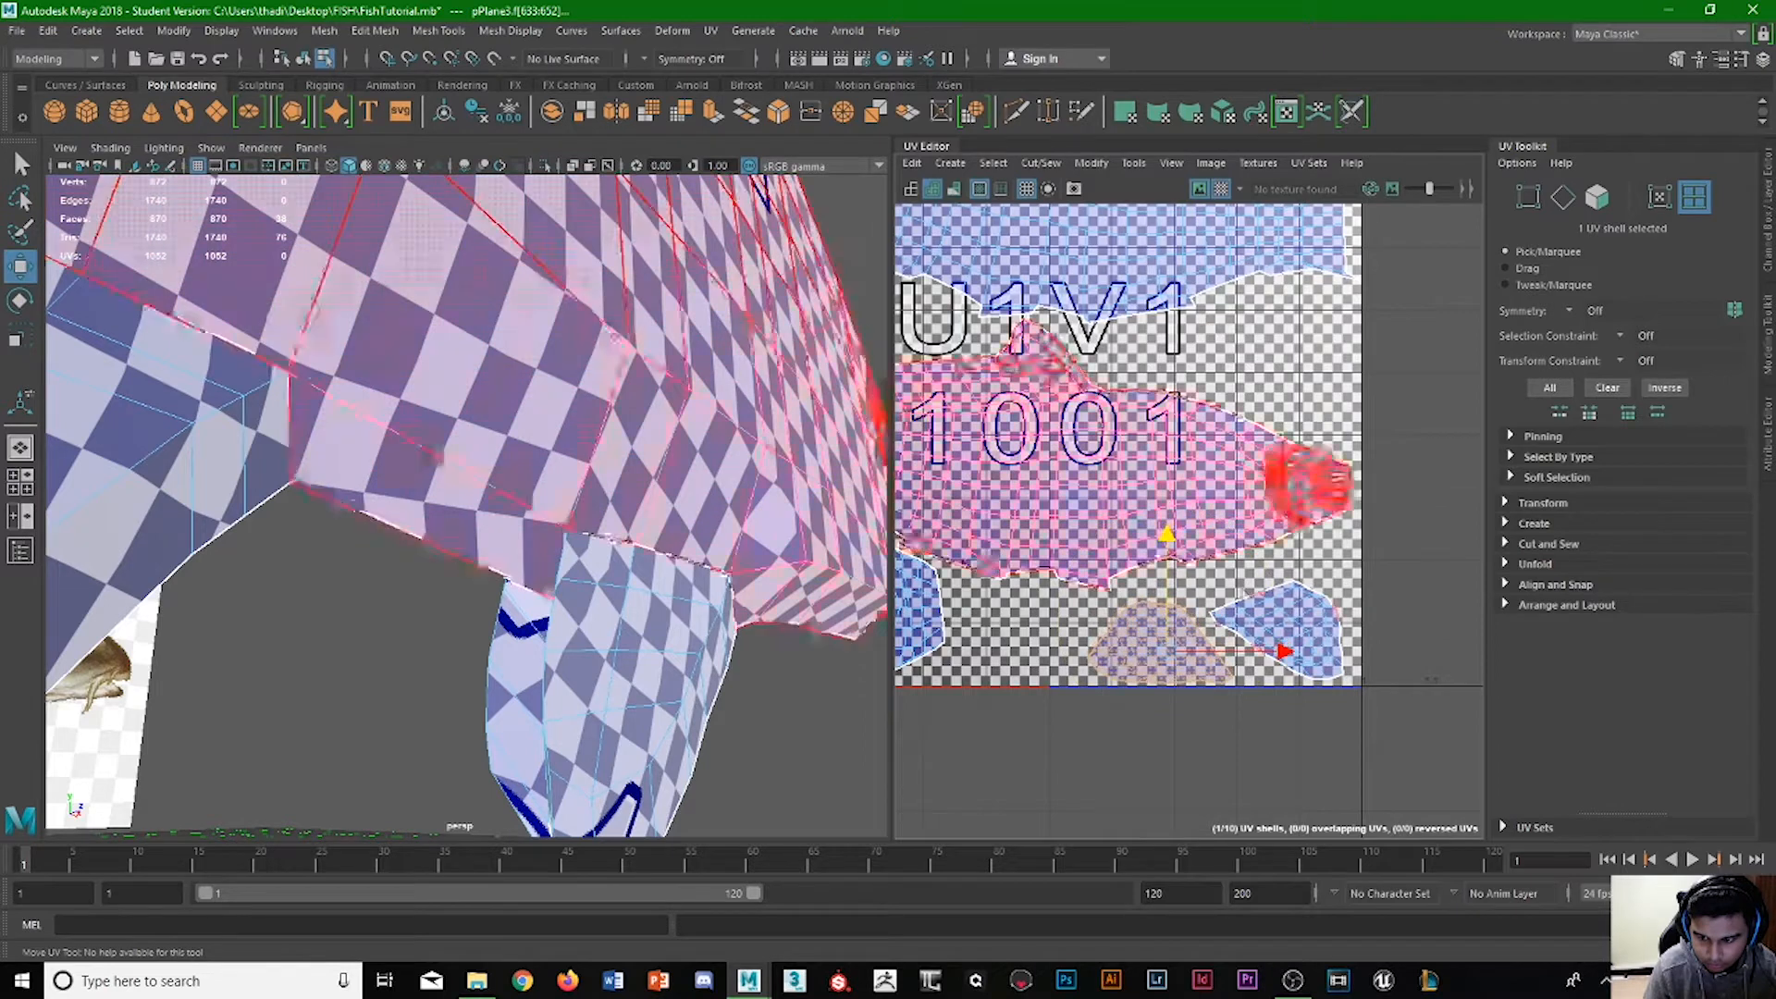
# Rotate the fin shell in the tile's lower-right corner so its flat edge faces down.
pyautogui.click(1277, 629)
pyautogui.press('e')
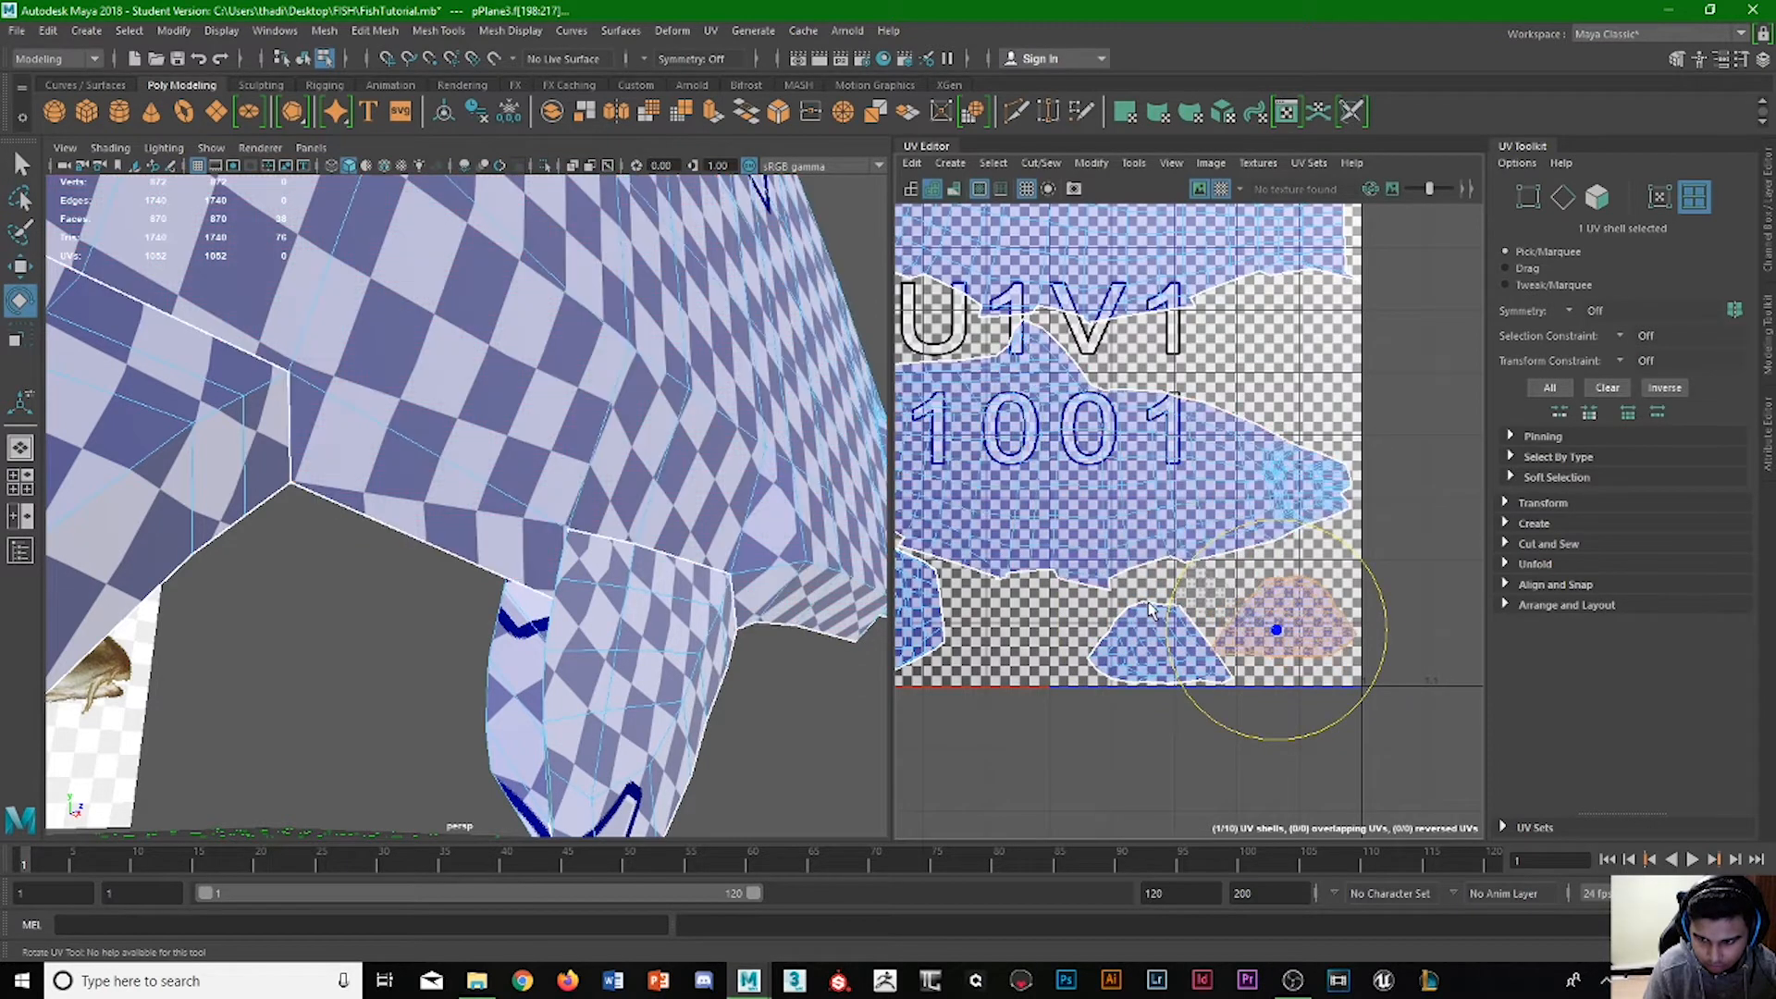
# Move the left fin shell further left and lower the corner fin shell to the bottom edge of tile U1V1.
pyautogui.click(1171, 664)
pyautogui.press('w')
pyautogui.moveTo(1218, 648); pyautogui.dragTo(1171, 647)
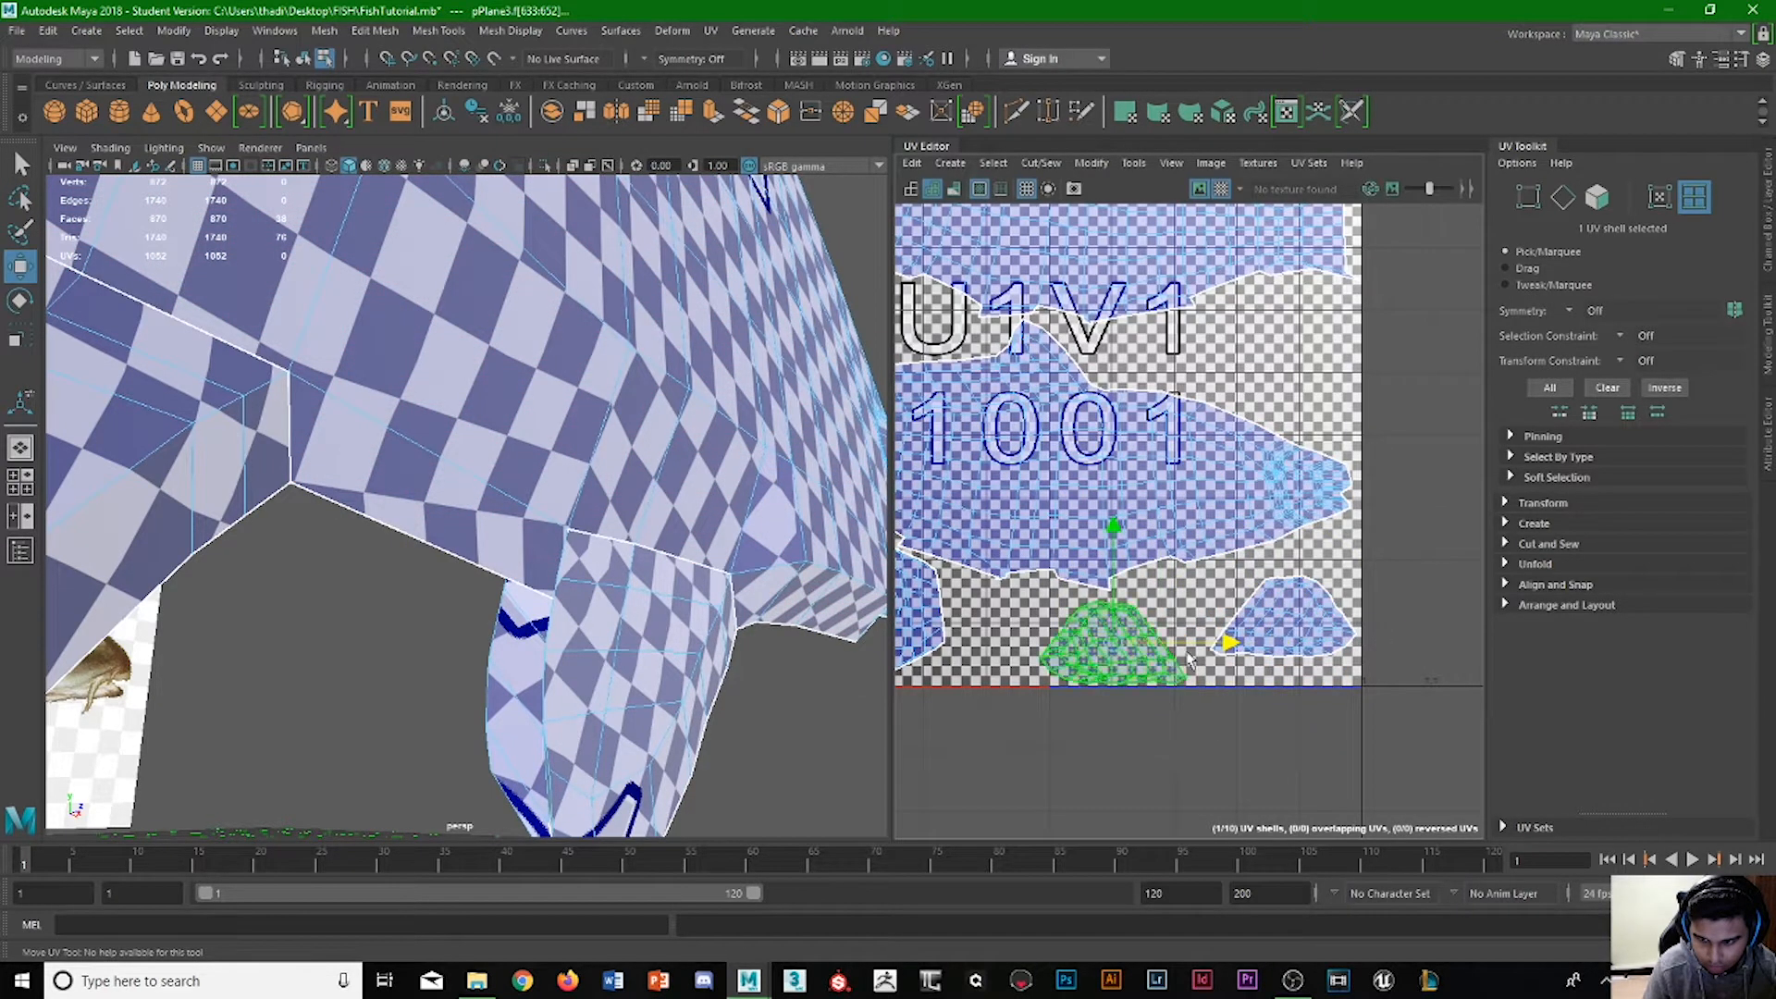
pyautogui.click(1305, 578)
pyautogui.moveTo(1282, 525); pyautogui.dragTo(1285, 544)
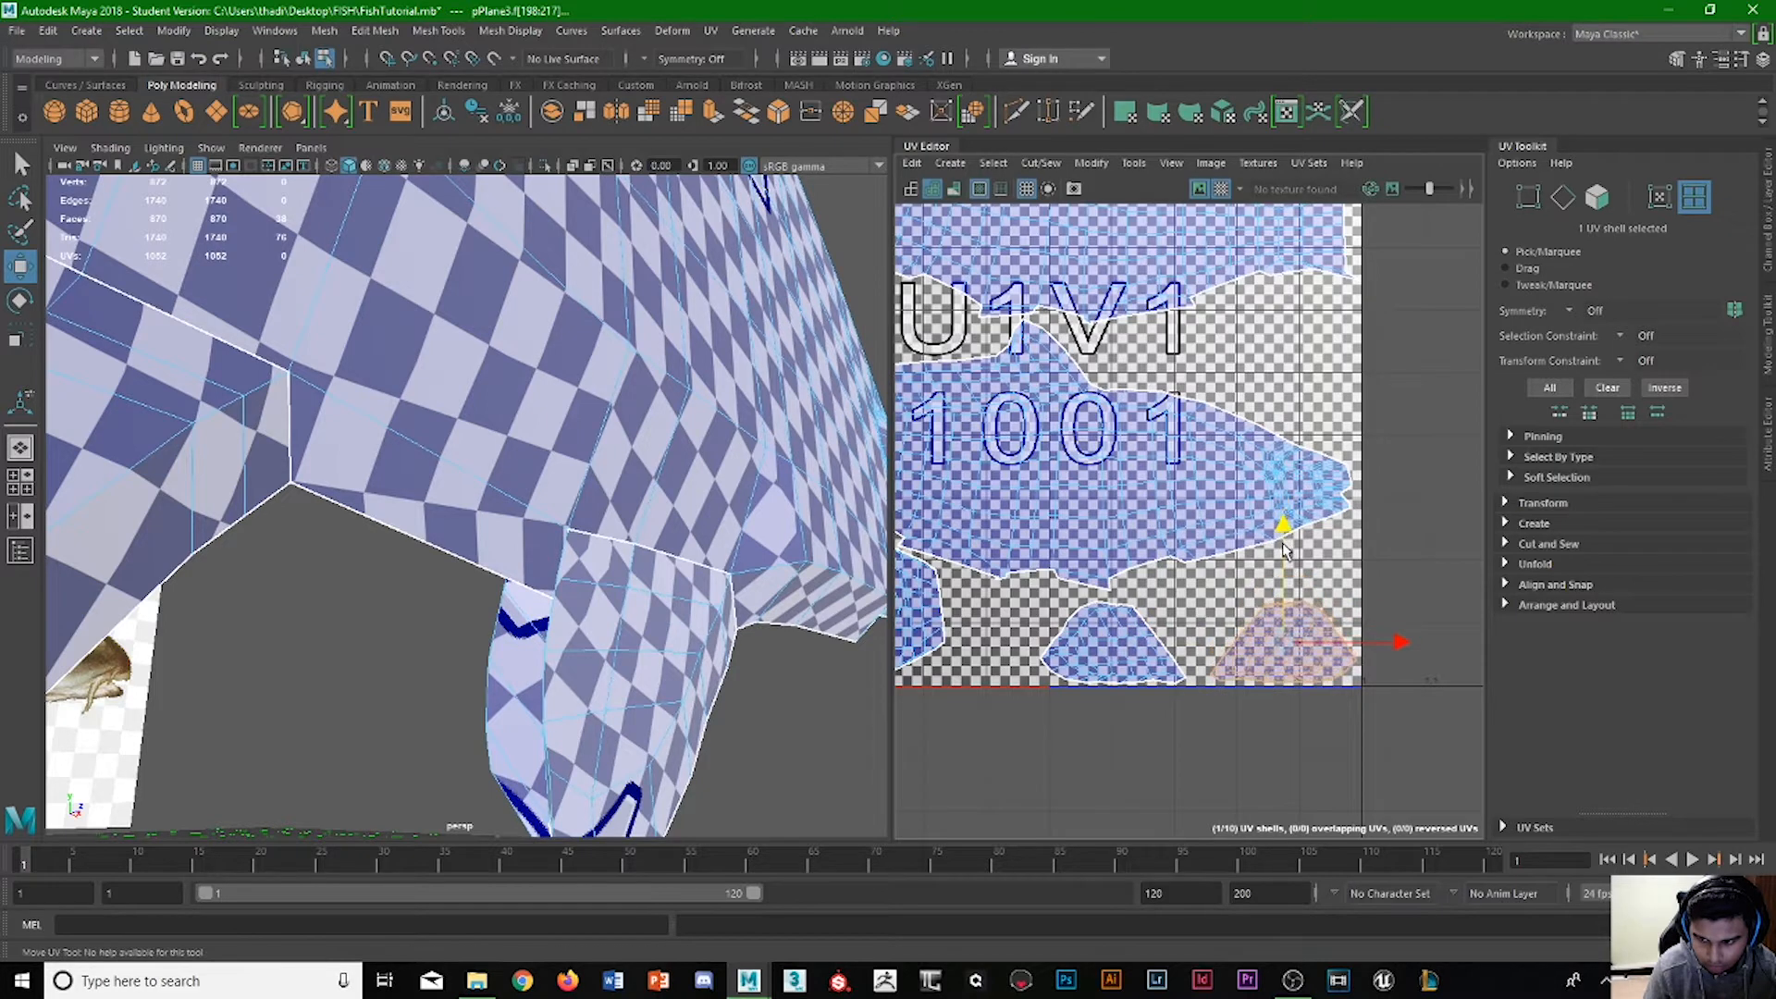
# Rotate the left one of the two fin shells near the tile's lower-right corner and nest it beside the corner fin shell, above the bottom edge.
pyautogui.click(1184, 639)
pyautogui.press('e')
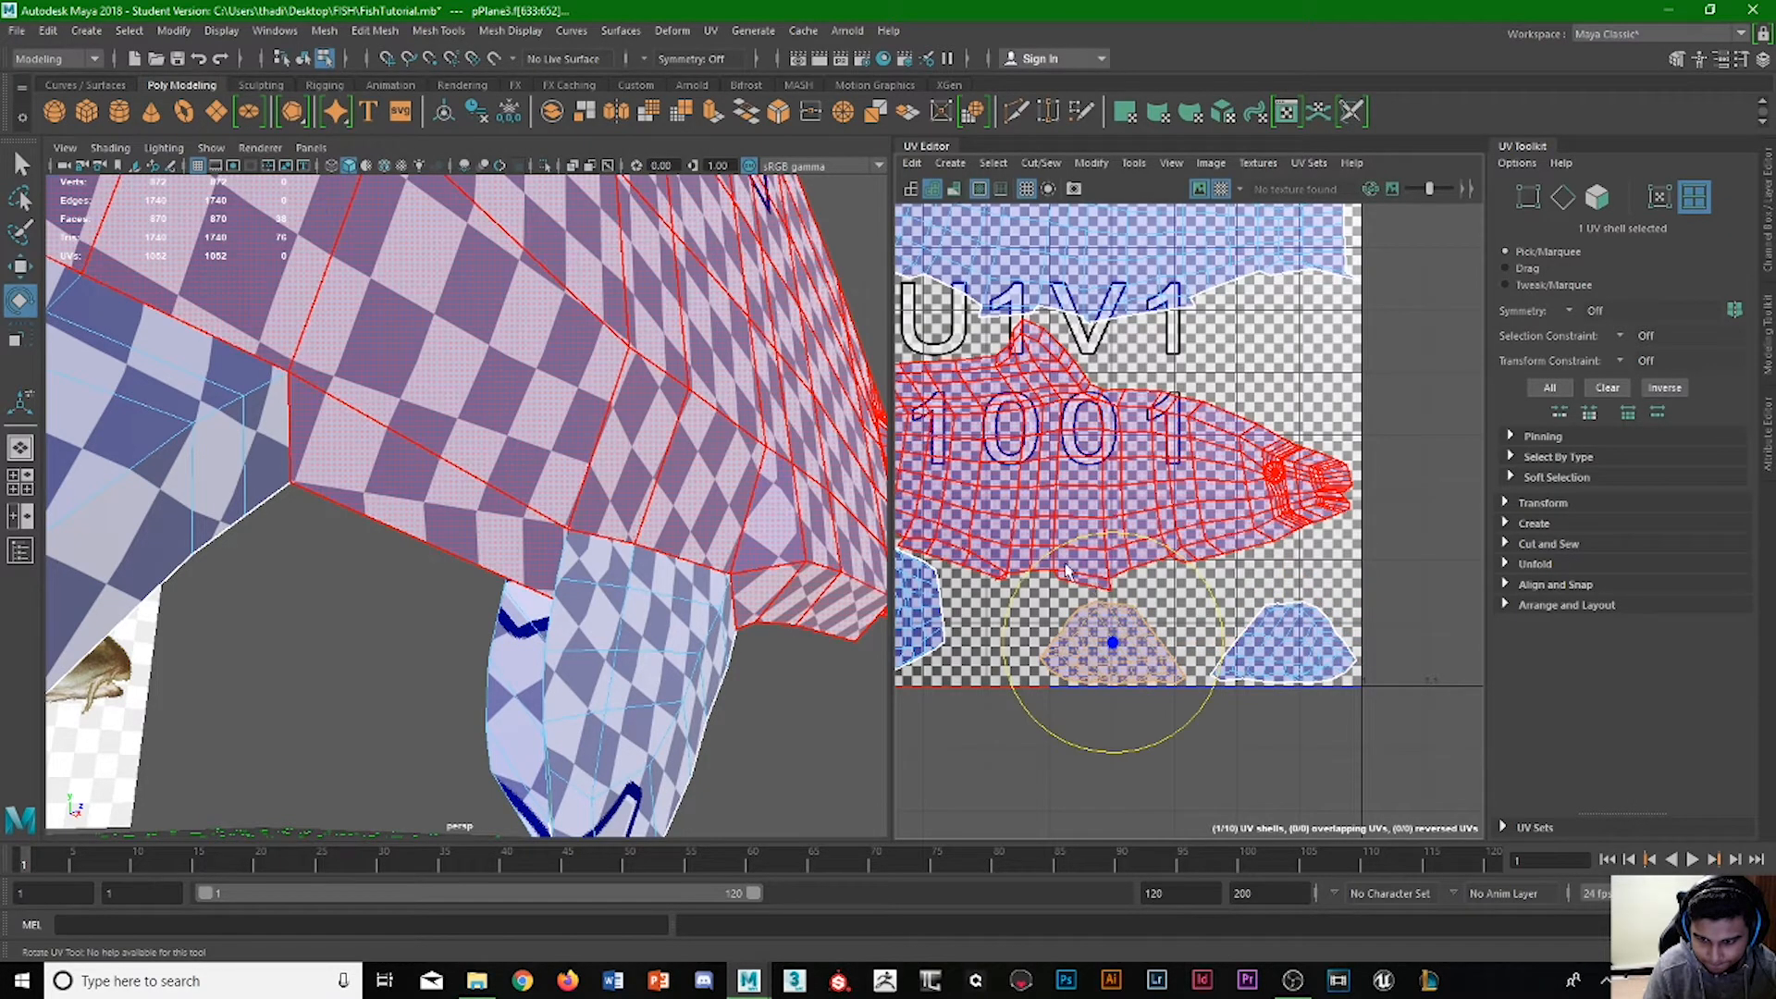
pyautogui.moveTo(1038, 566); pyautogui.dragTo(1009, 619)
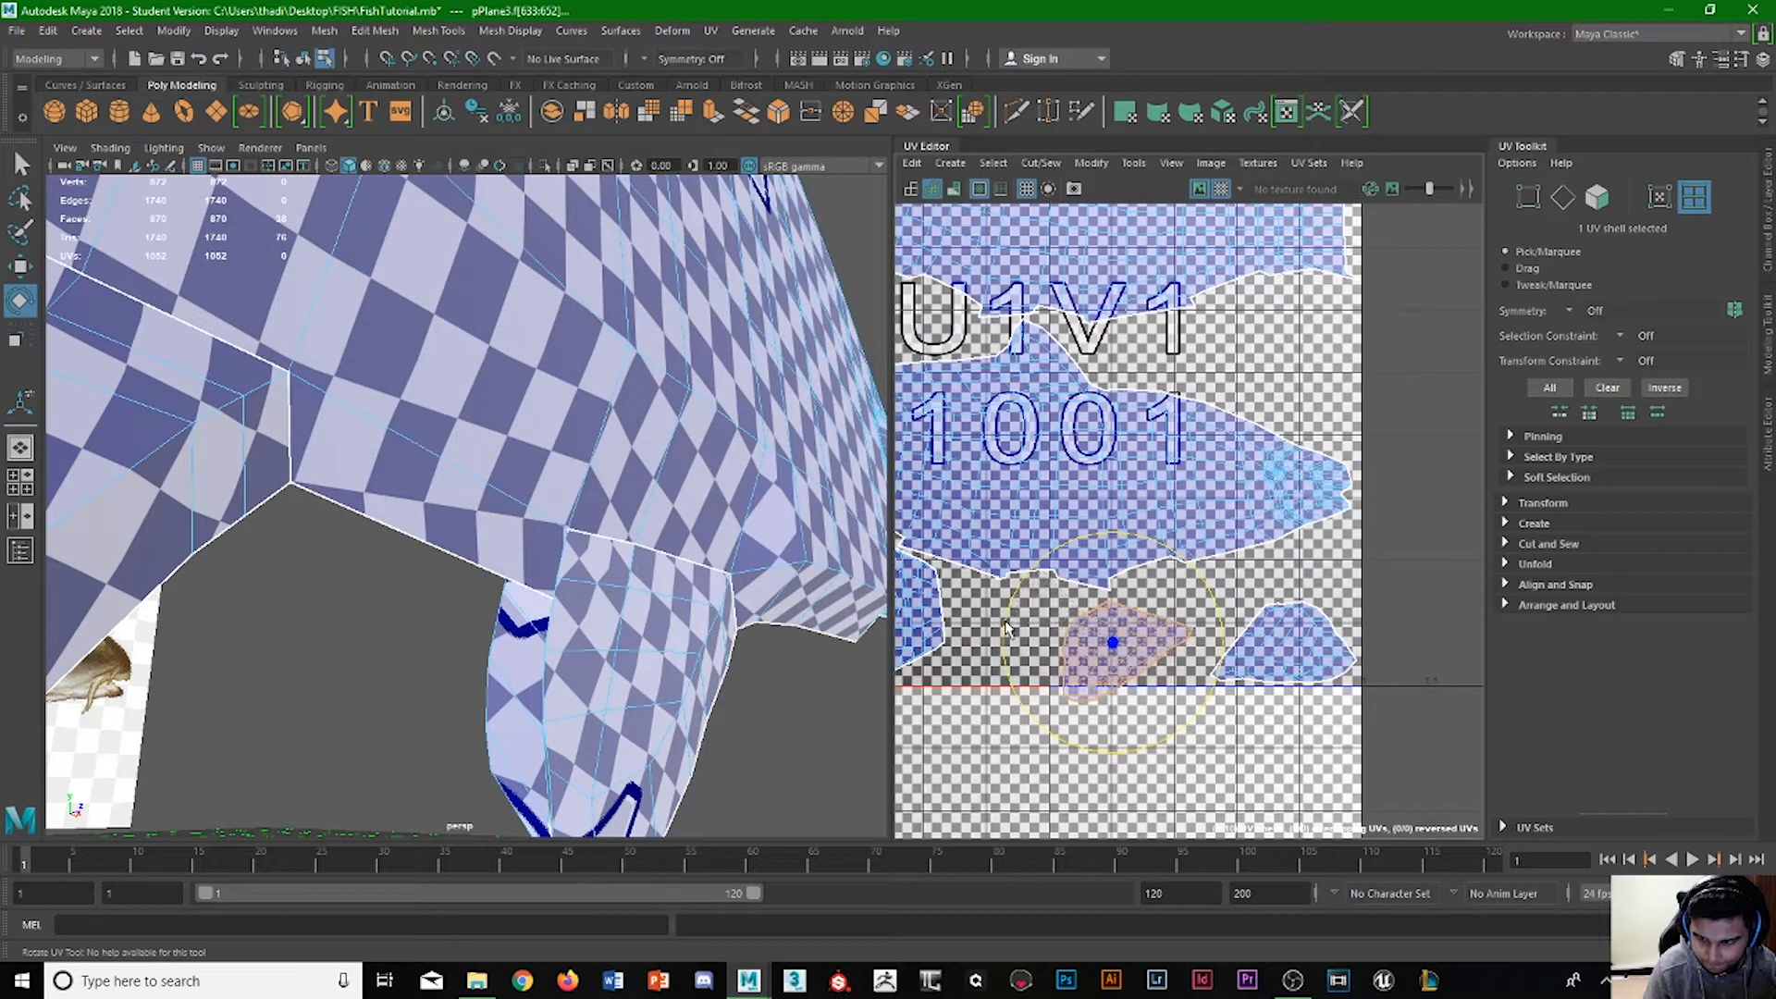
pyautogui.press('w')
pyautogui.moveTo(1196, 650); pyautogui.dragTo(1256, 650)
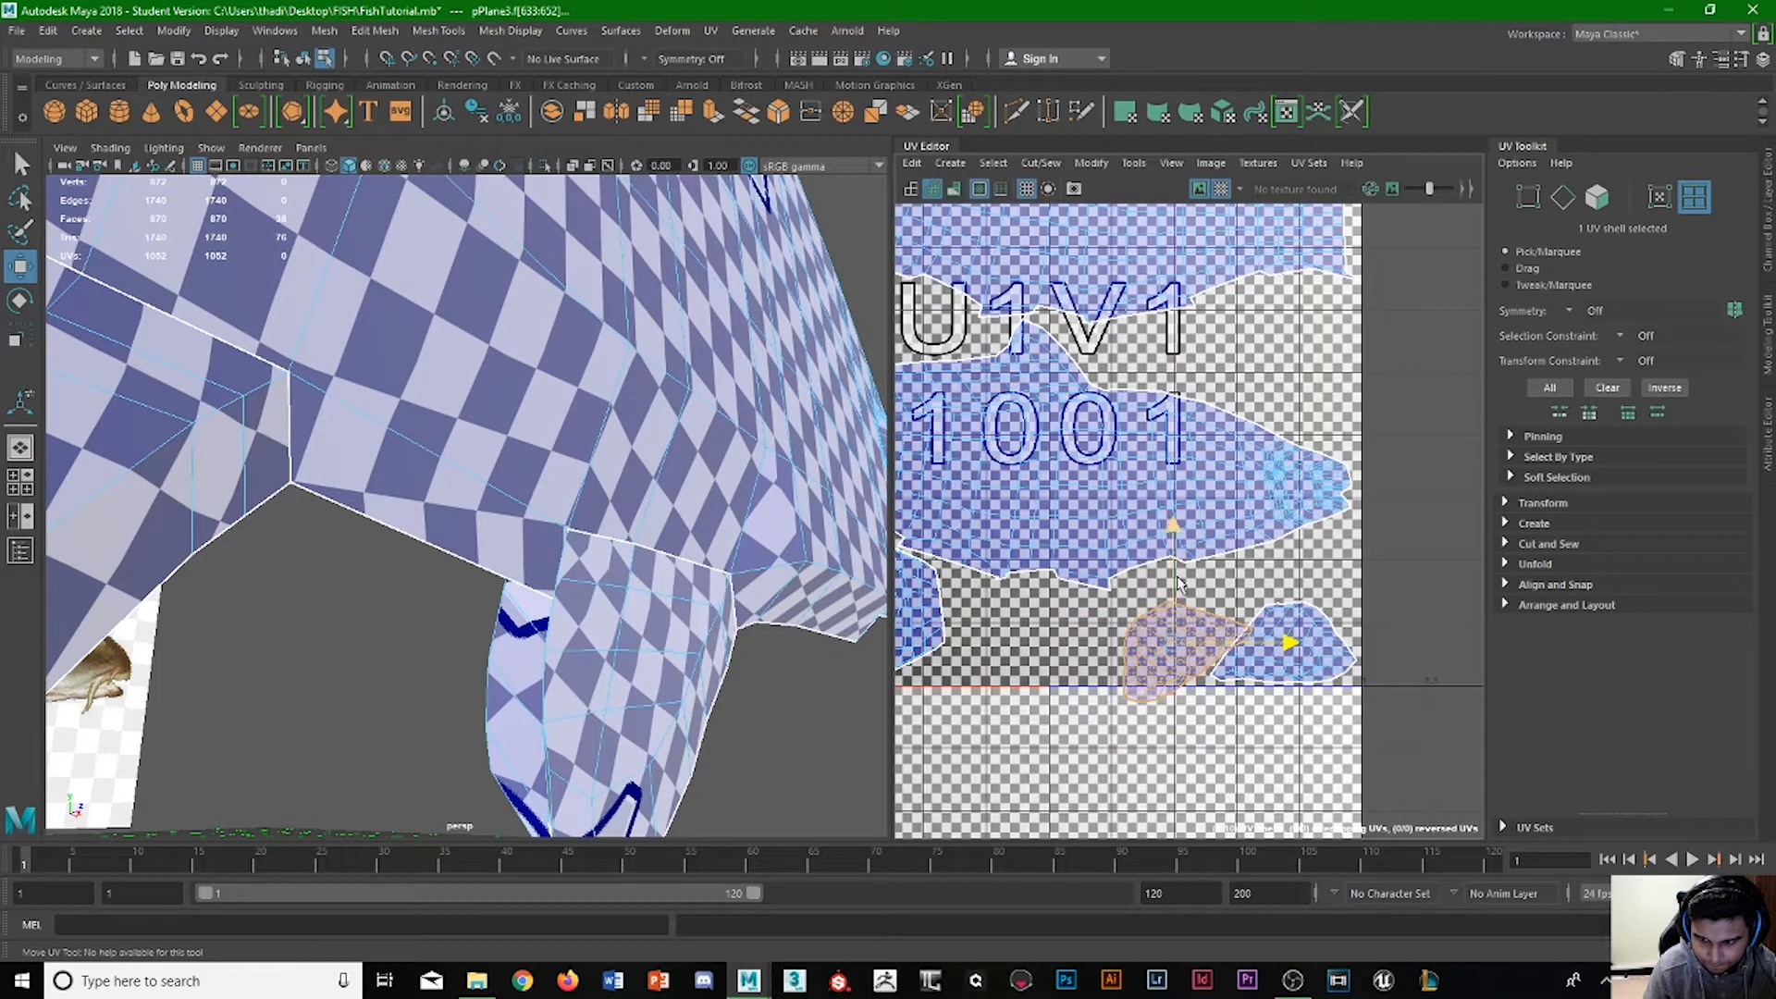
pyautogui.press('e')
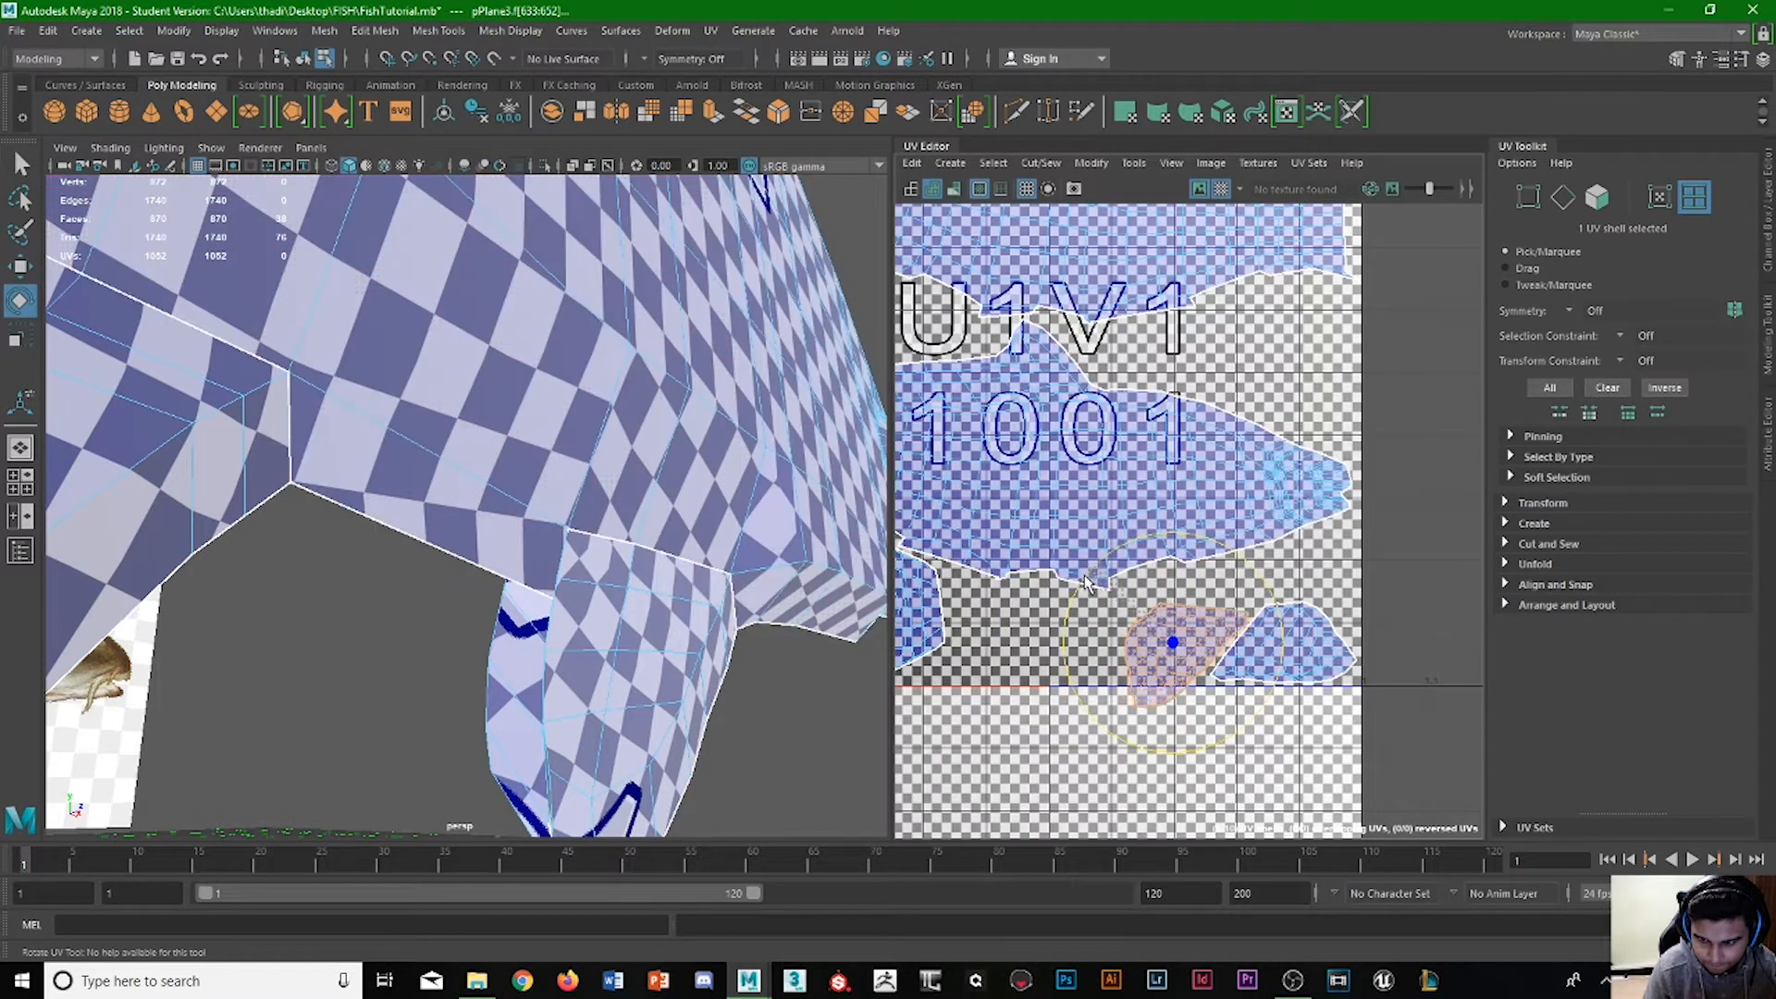
pyautogui.press('w')
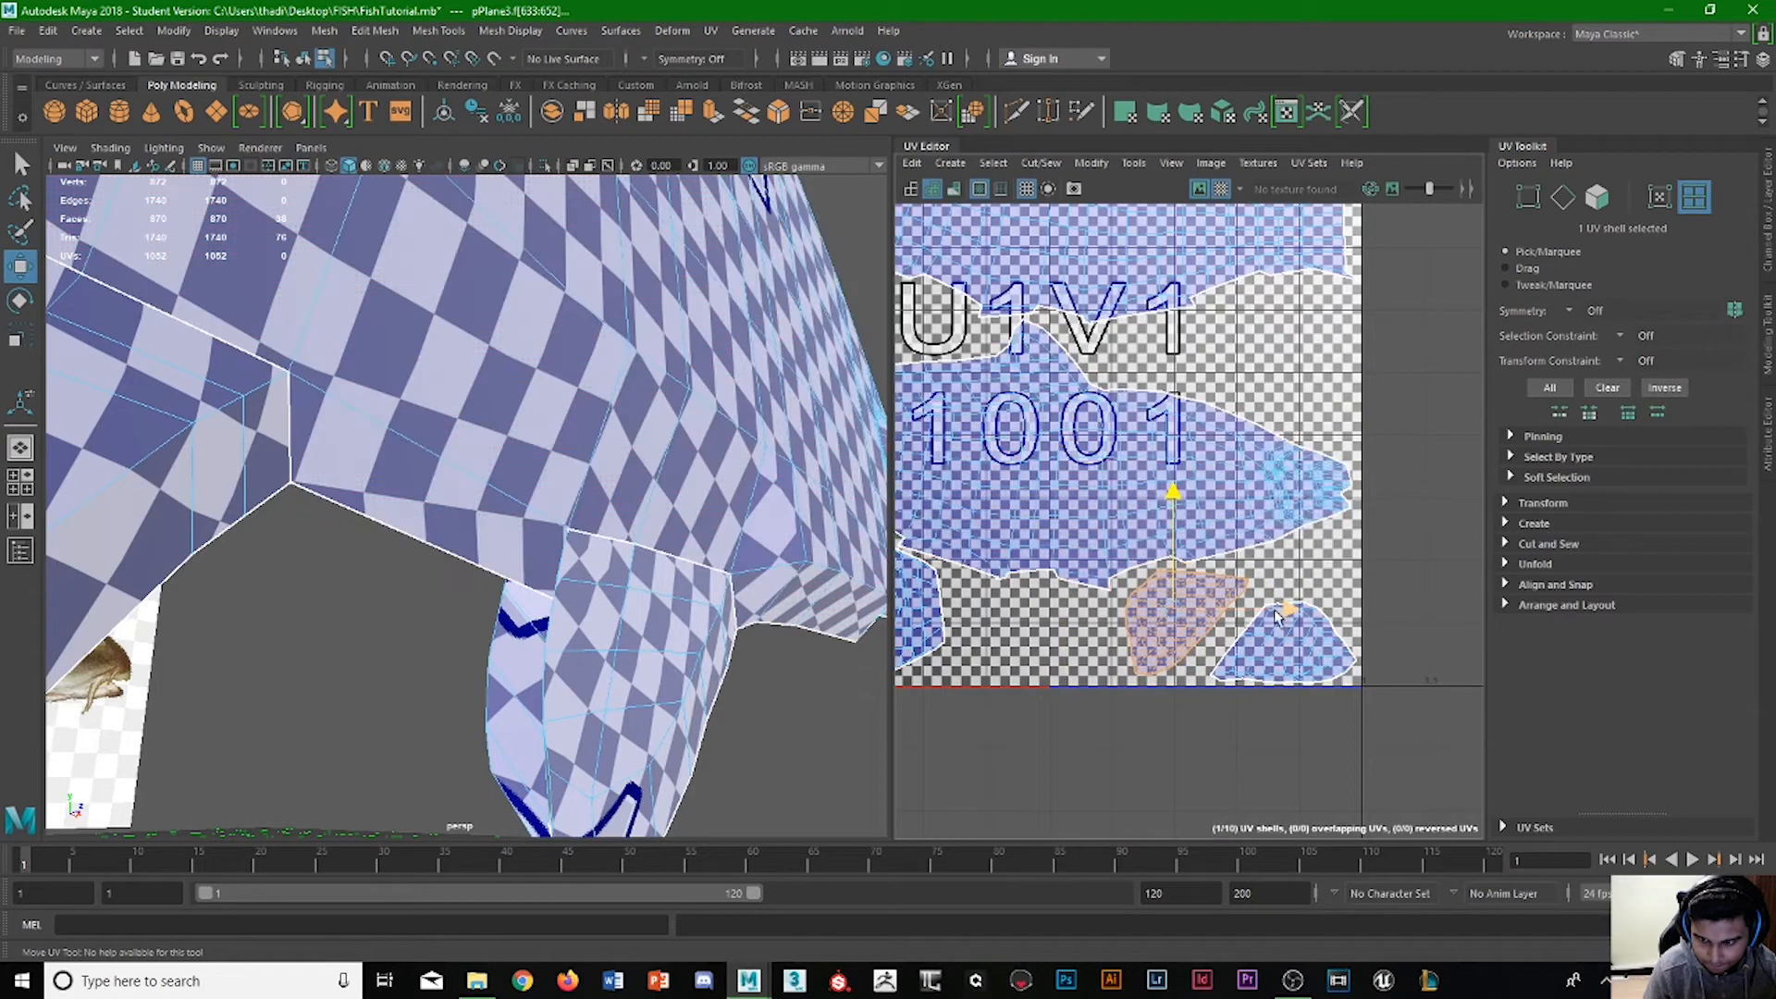
pyautogui.click(1314, 577)
pyautogui.scroll(-3, 1214, 629)
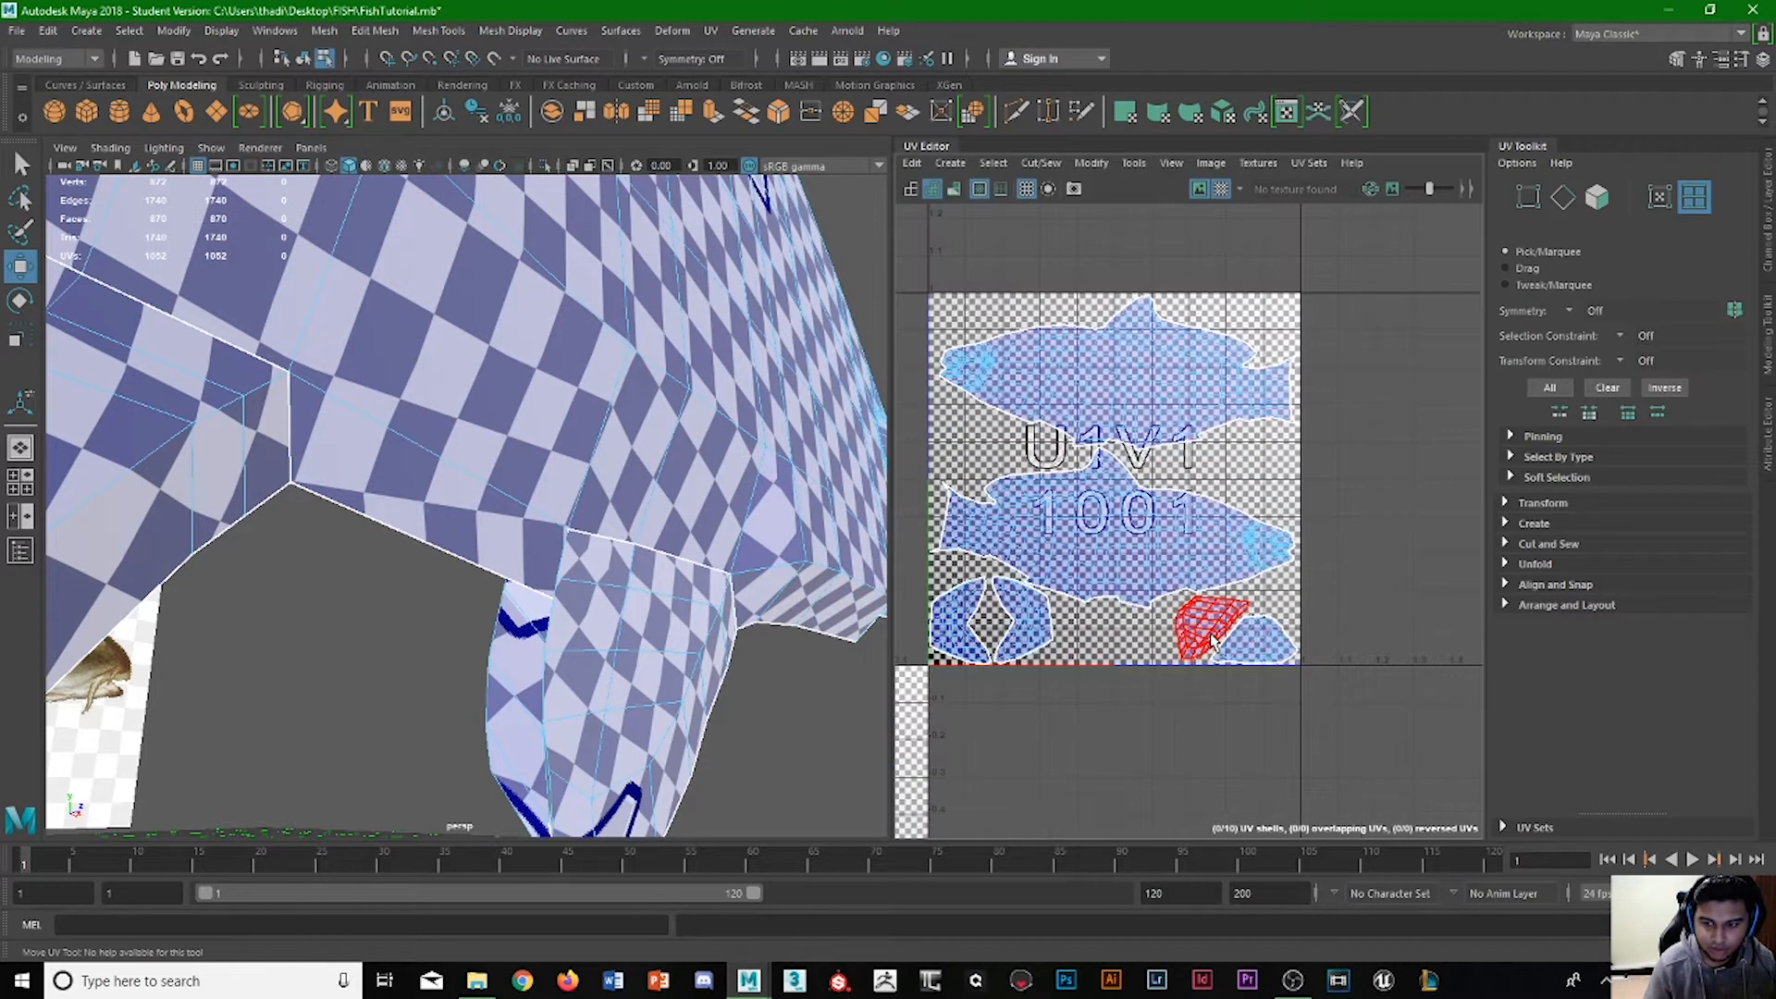
# Move the two larger fin shells from the diagonally adjacent lower-left tile into tile U1V1, between the two body shells.
pyautogui.scroll(-2, 1040, 658)
pyautogui.keyDown('alt'); pyautogui.moveTo(1006, 664); pyautogui.dragTo(1207, 584, button='middle'); pyautogui.keyUp('alt')
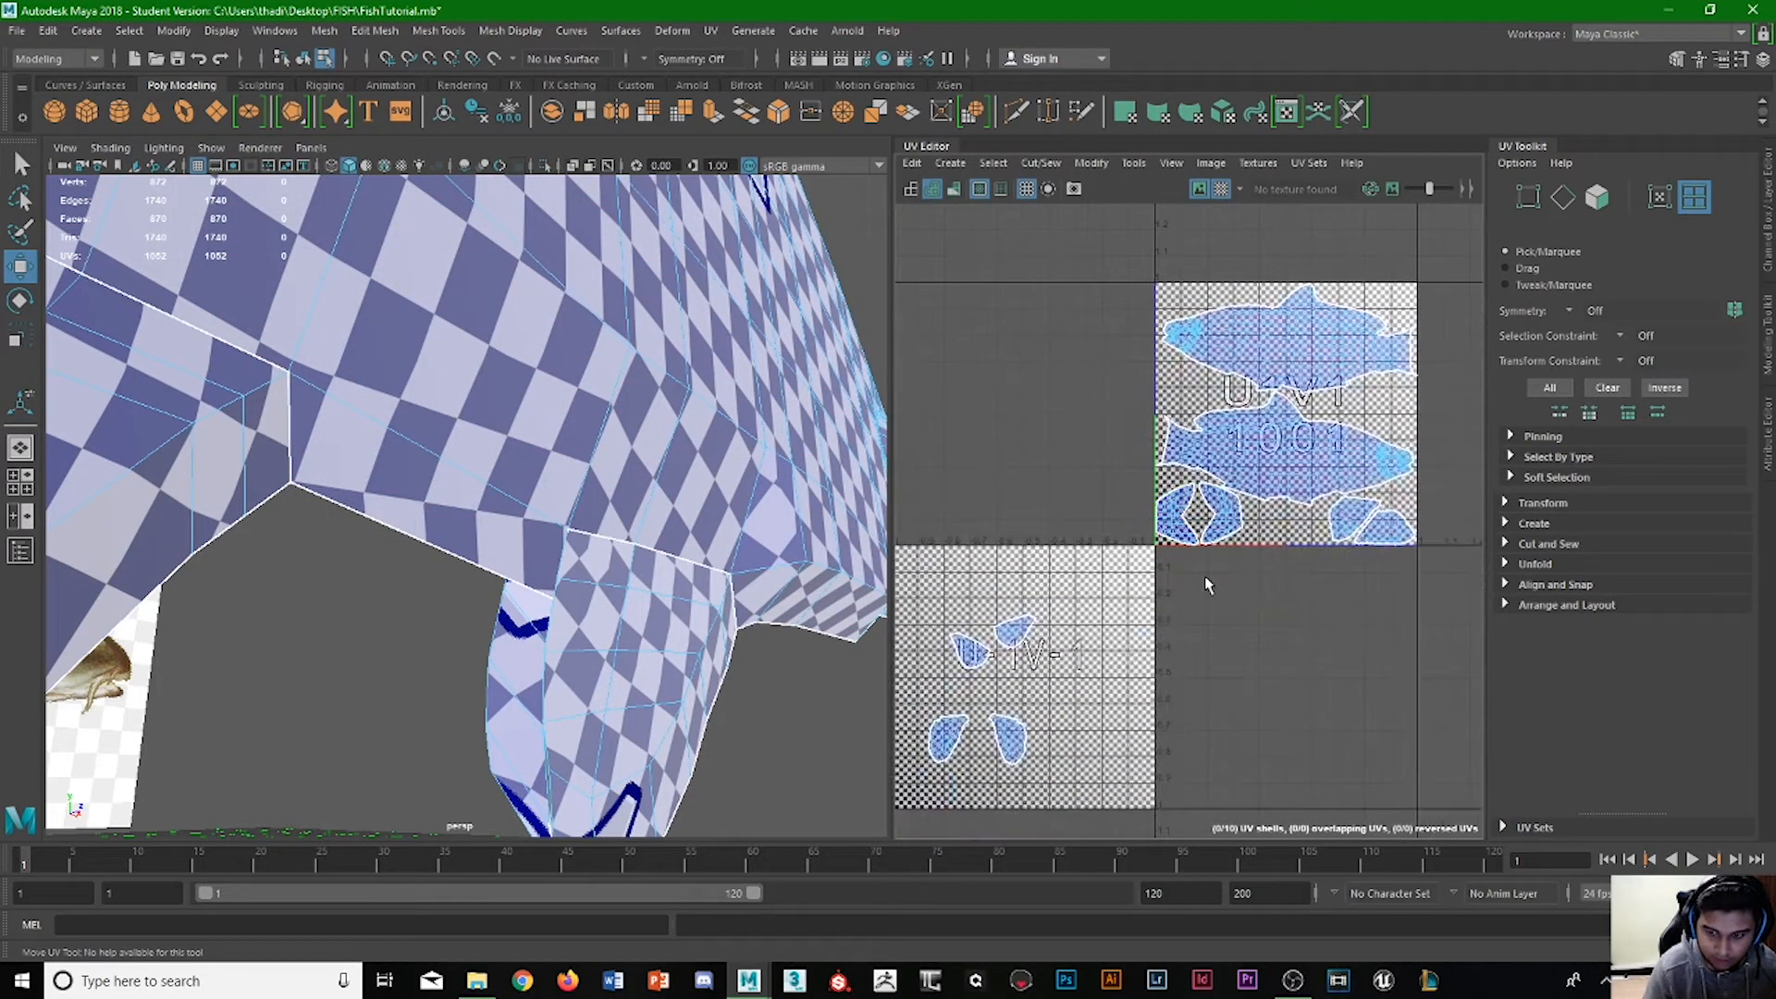
pyautogui.click(944, 736)
pyautogui.moveTo(997, 737); pyautogui.dragTo(1434, 283)
pyautogui.keyDown('shift'); pyautogui.click(1016, 736); pyautogui.keyUp('shift')
pyautogui.scroll(5, 1480, 287)
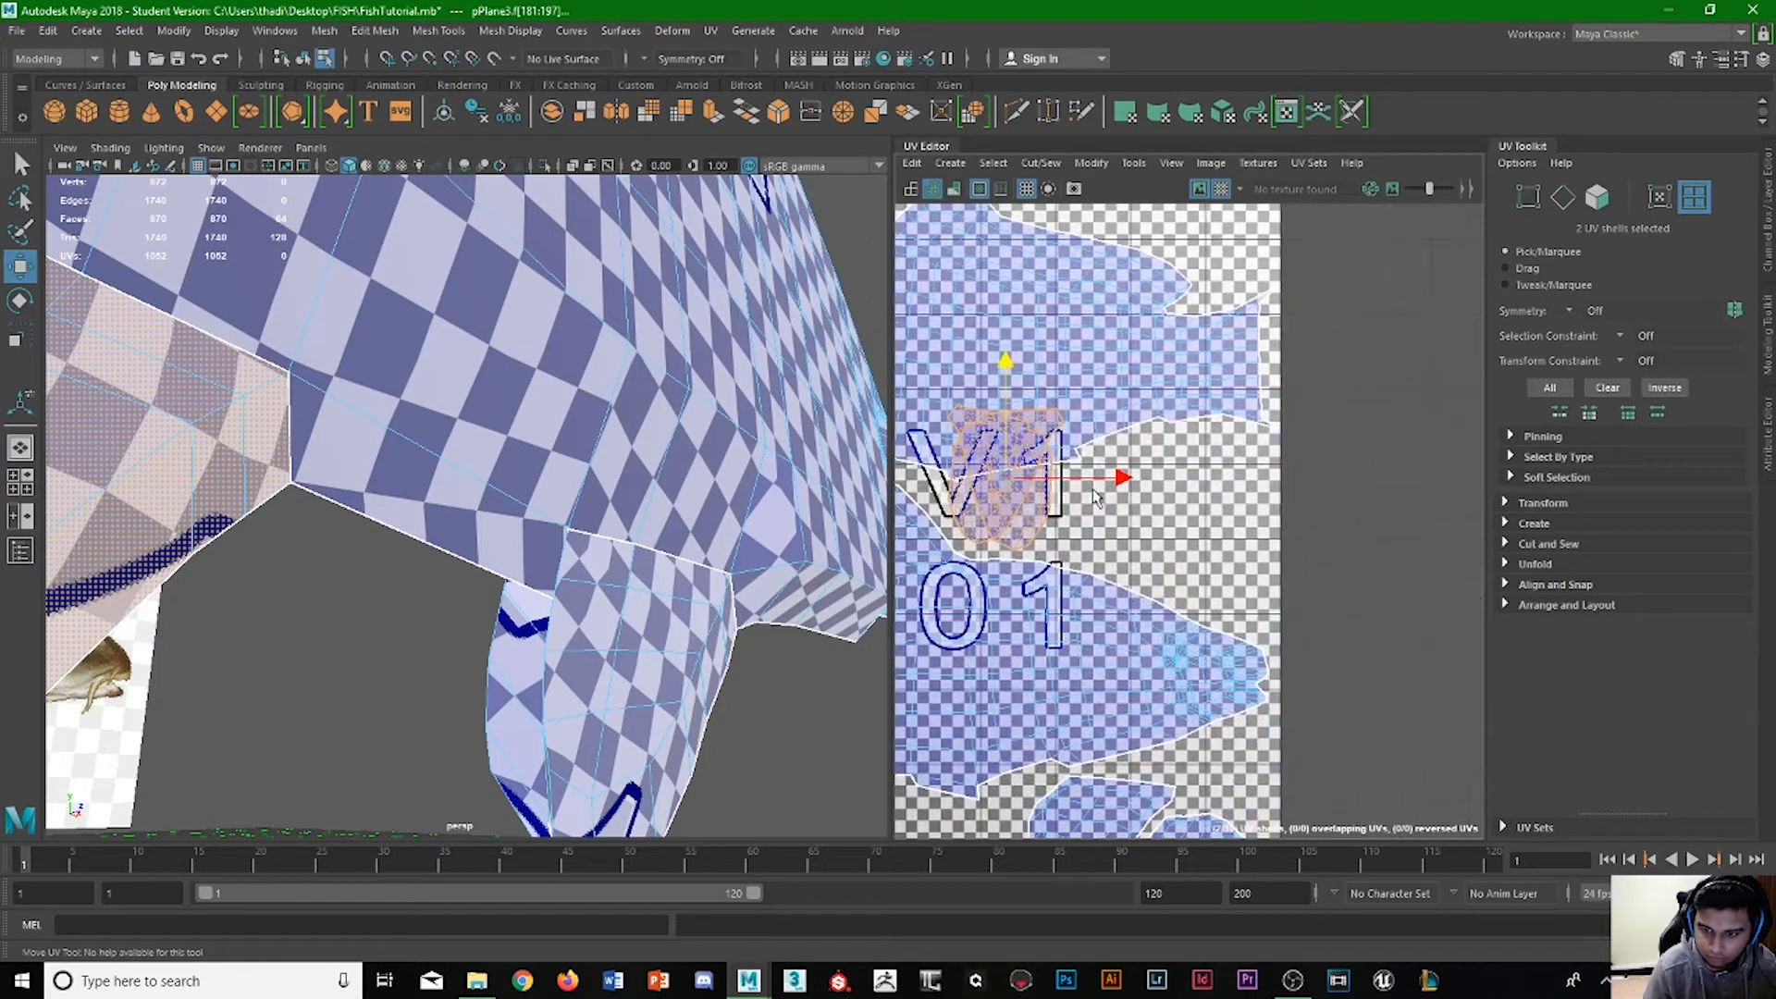
# Shift the overlapping fin shells to the right edge of tile U1V1, lower them slightly and pull one left off the other.
pyautogui.moveTo(1223, 478); pyautogui.dragTo(1328, 479)
pyautogui.moveTo(1221, 398); pyautogui.dragTo(1223, 445)
pyautogui.moveTo(1313, 524); pyautogui.dragTo(1209, 524)
pyautogui.click(1312, 564)
pyautogui.click(1234, 580)
# Rotate the left fin shell so its narrow end points up and raise it slightly between the body shells.
pyautogui.press('e')
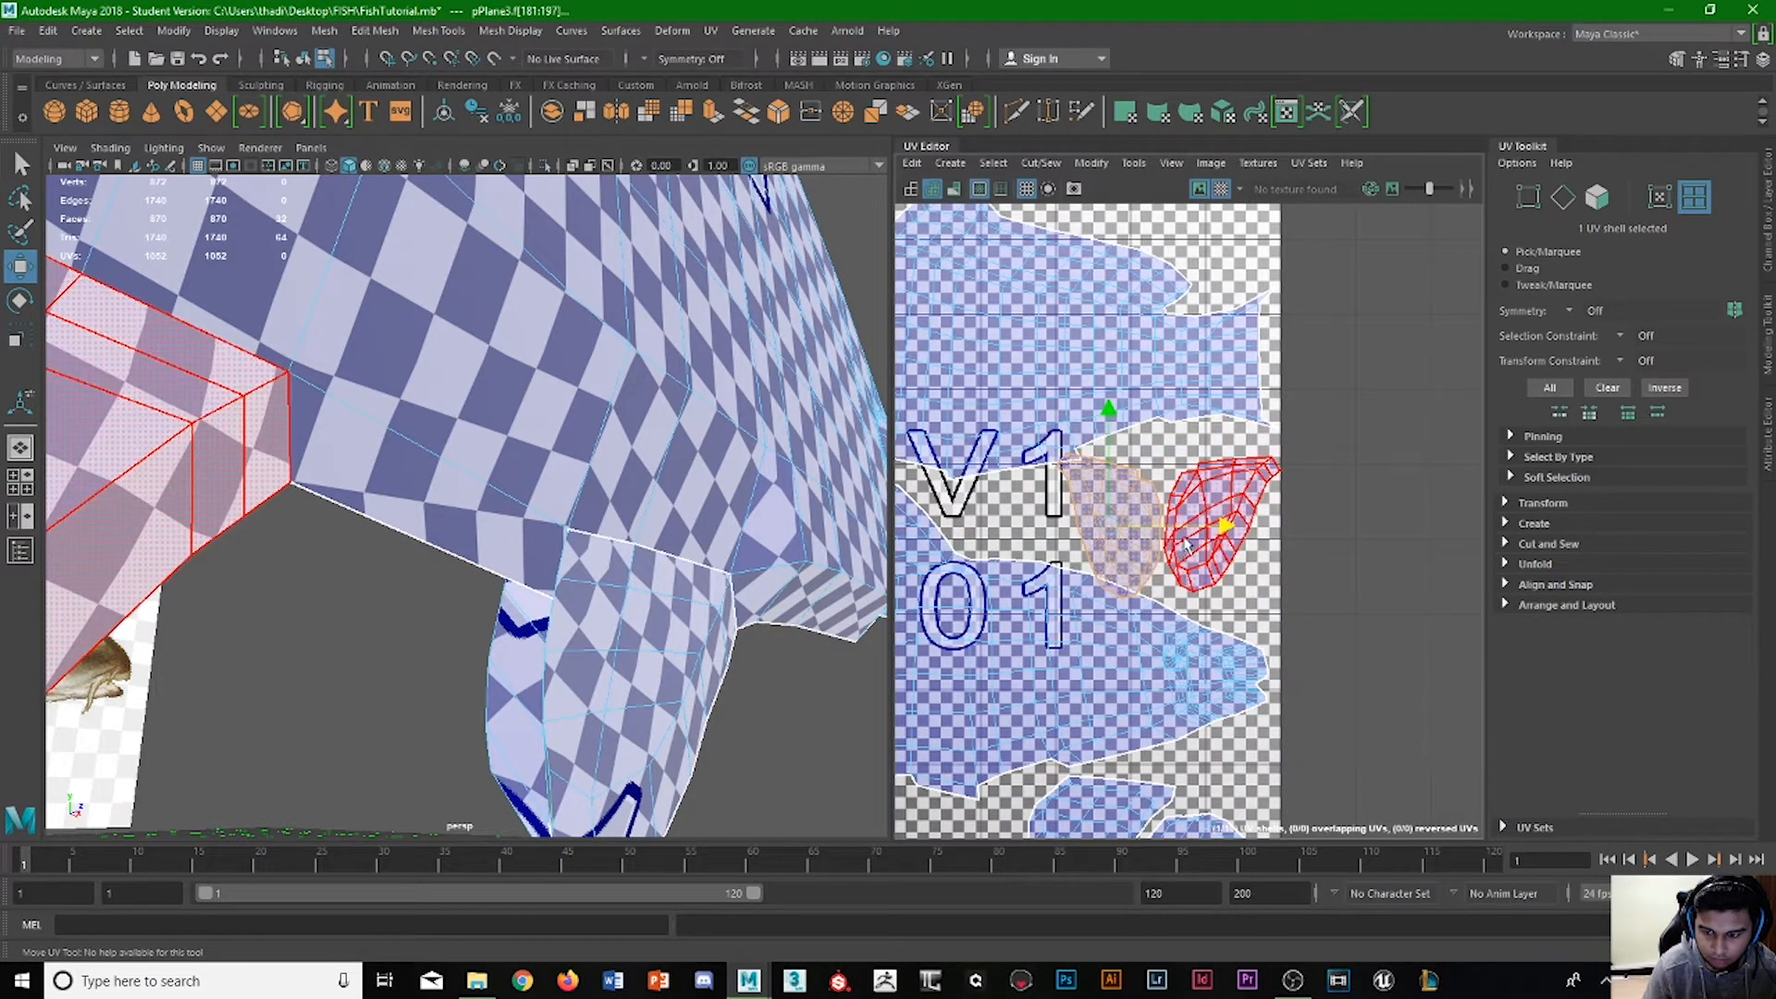
pyautogui.click(1164, 480)
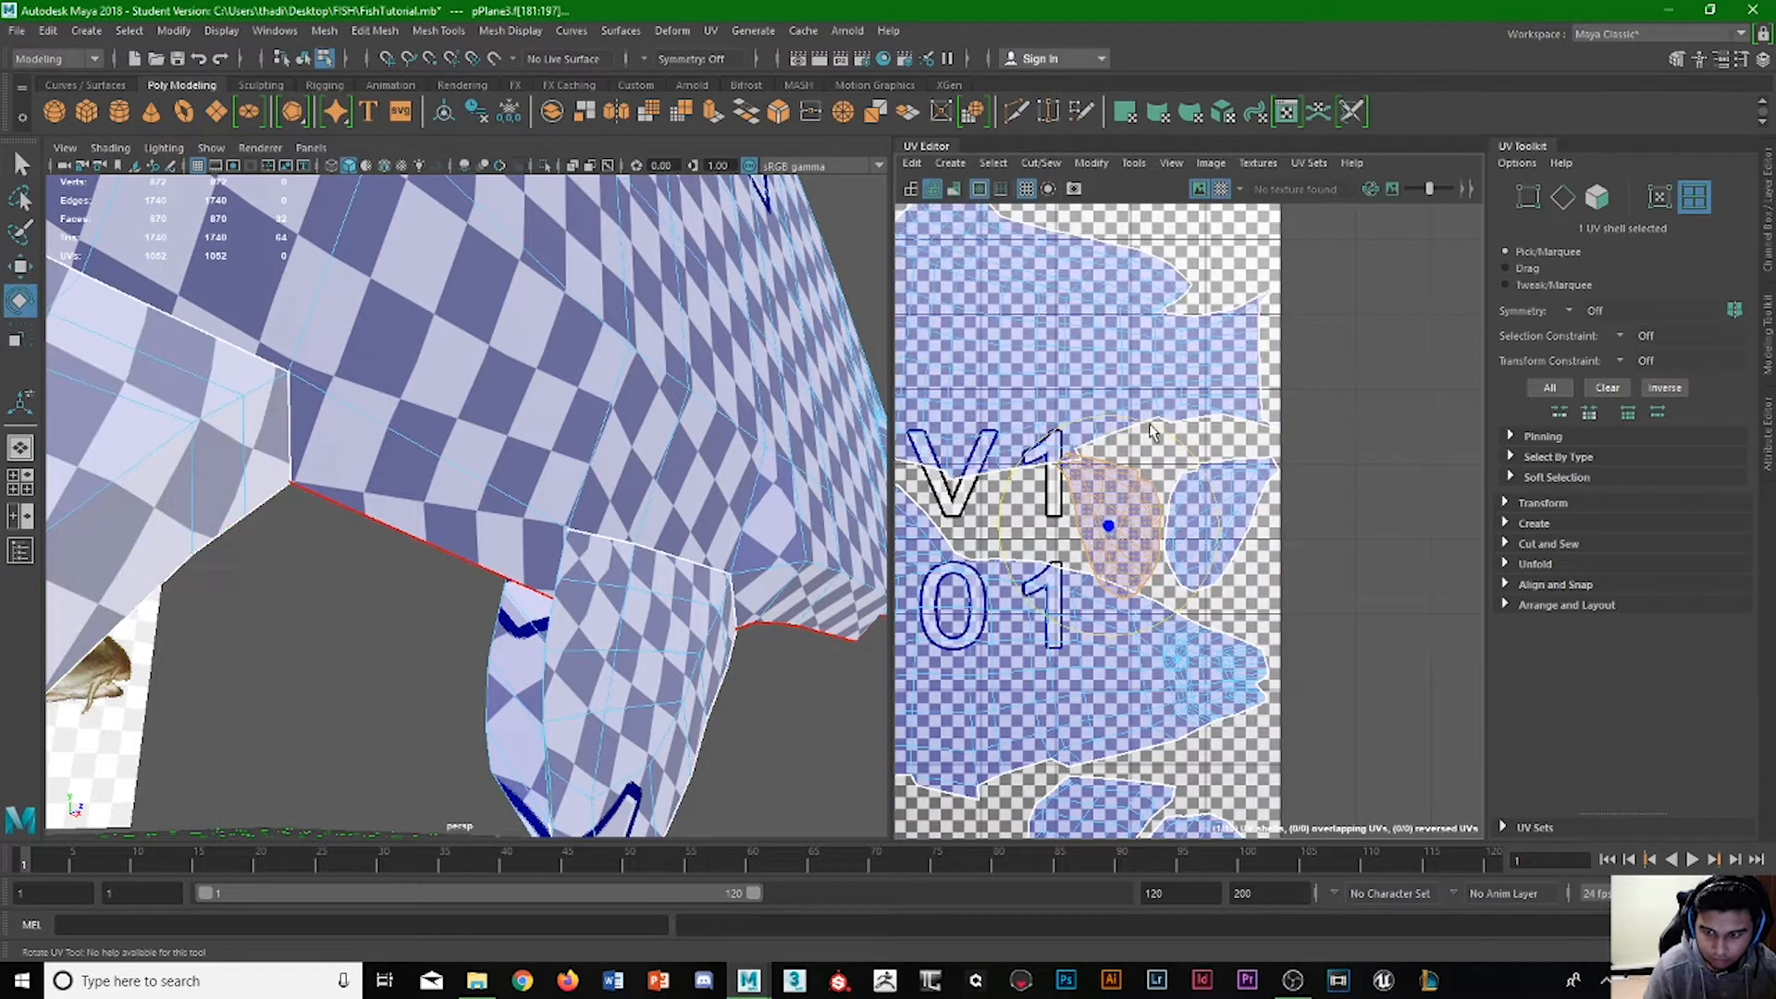
pyautogui.press('w')
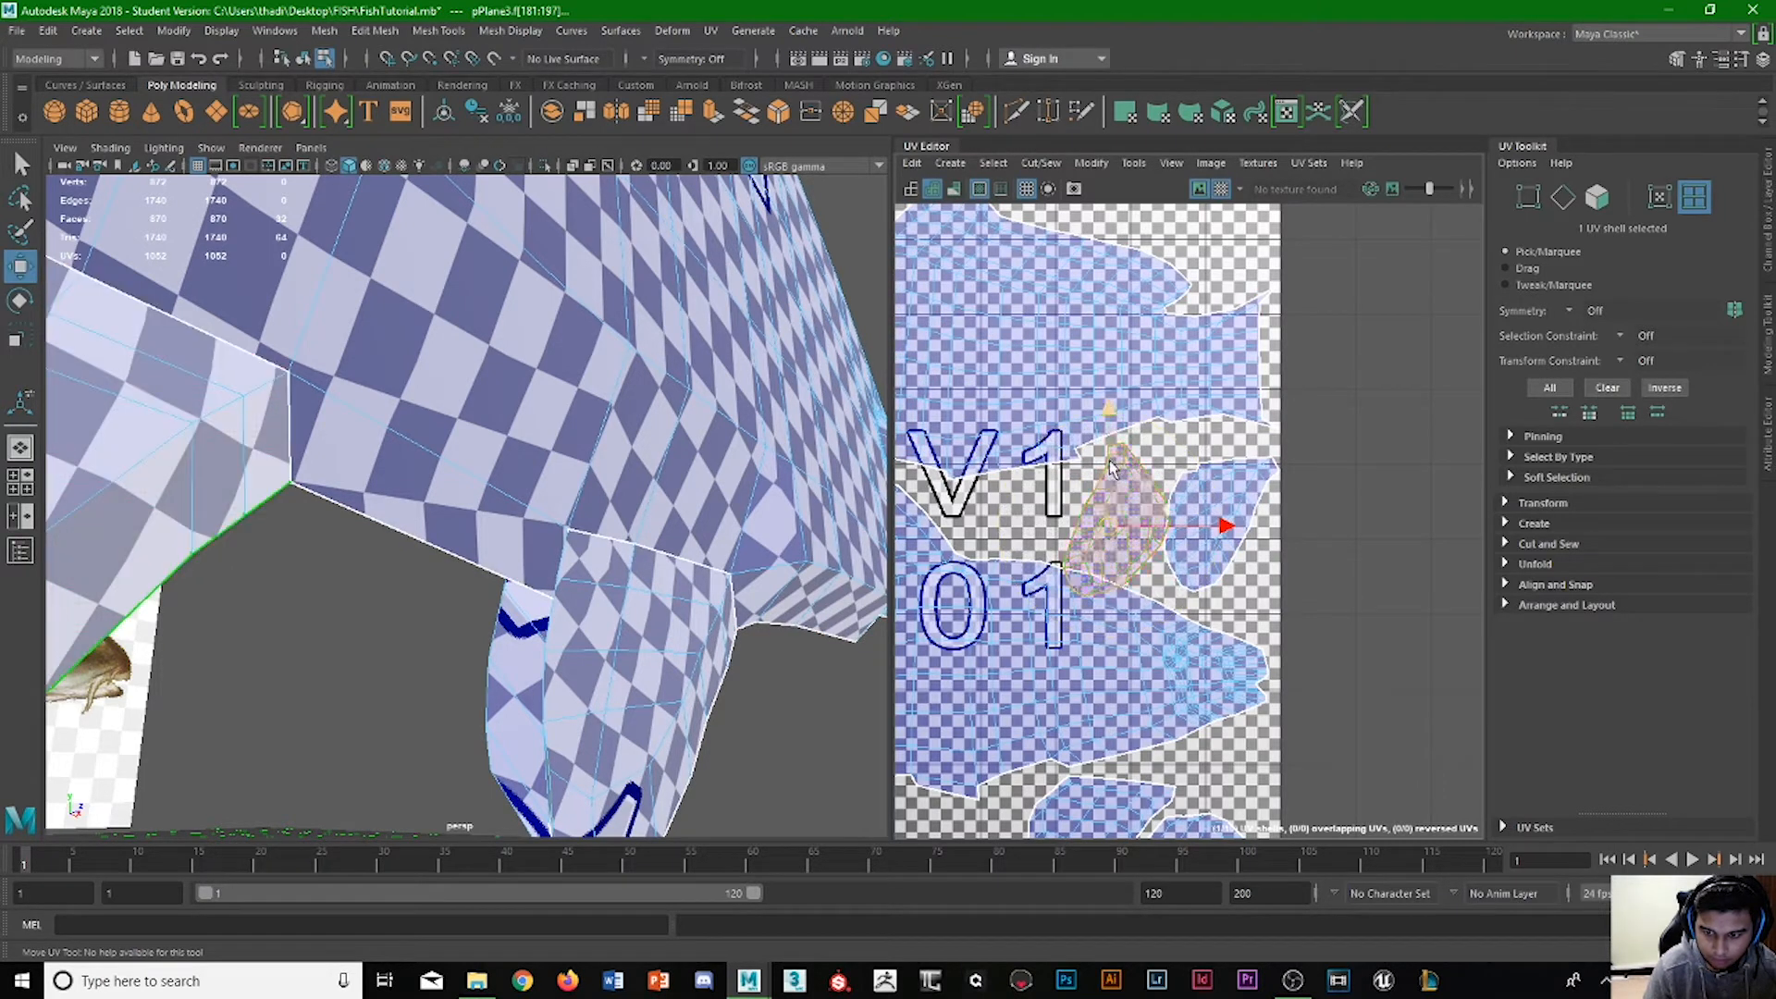
pyautogui.moveTo(1108, 459); pyautogui.dragTo(1113, 436)
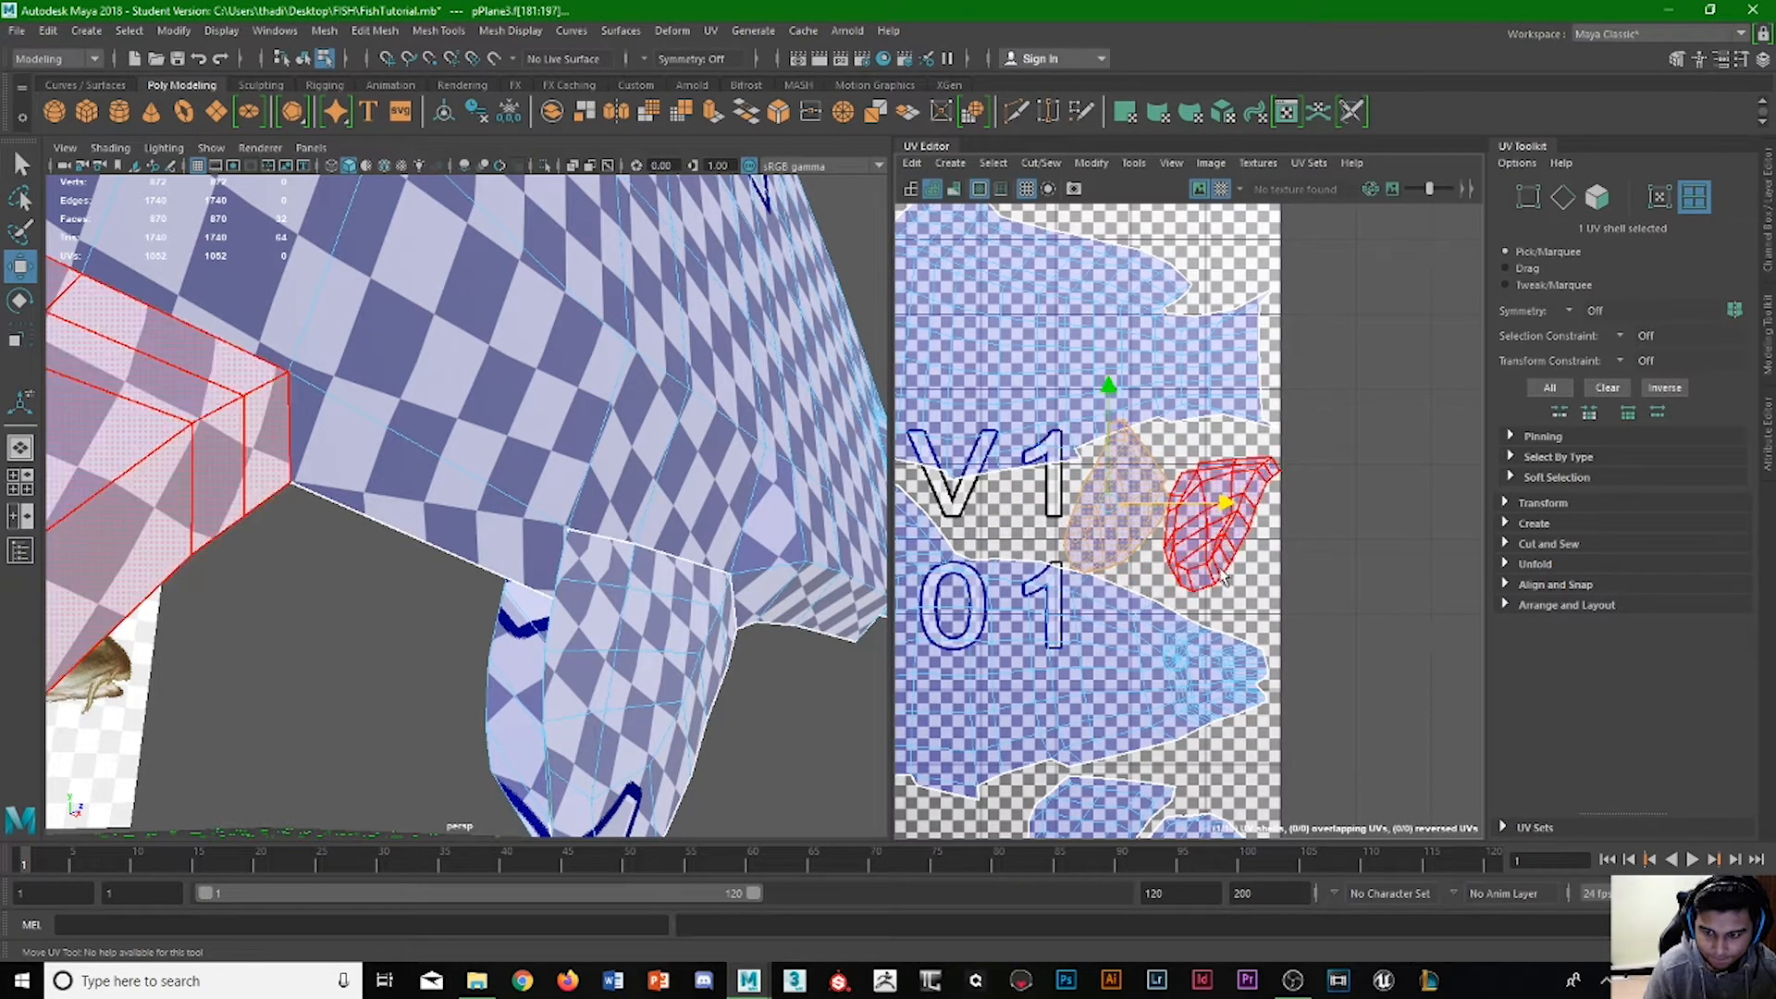
# Stand the right fin shell upright along the tile's right edge and turn the left fin shell so its narrow end points down.
pyautogui.click(1223, 538)
pyautogui.press('e')
pyautogui.moveTo(1175, 627); pyautogui.dragTo(1237, 409)
pyautogui.click(1097, 511)
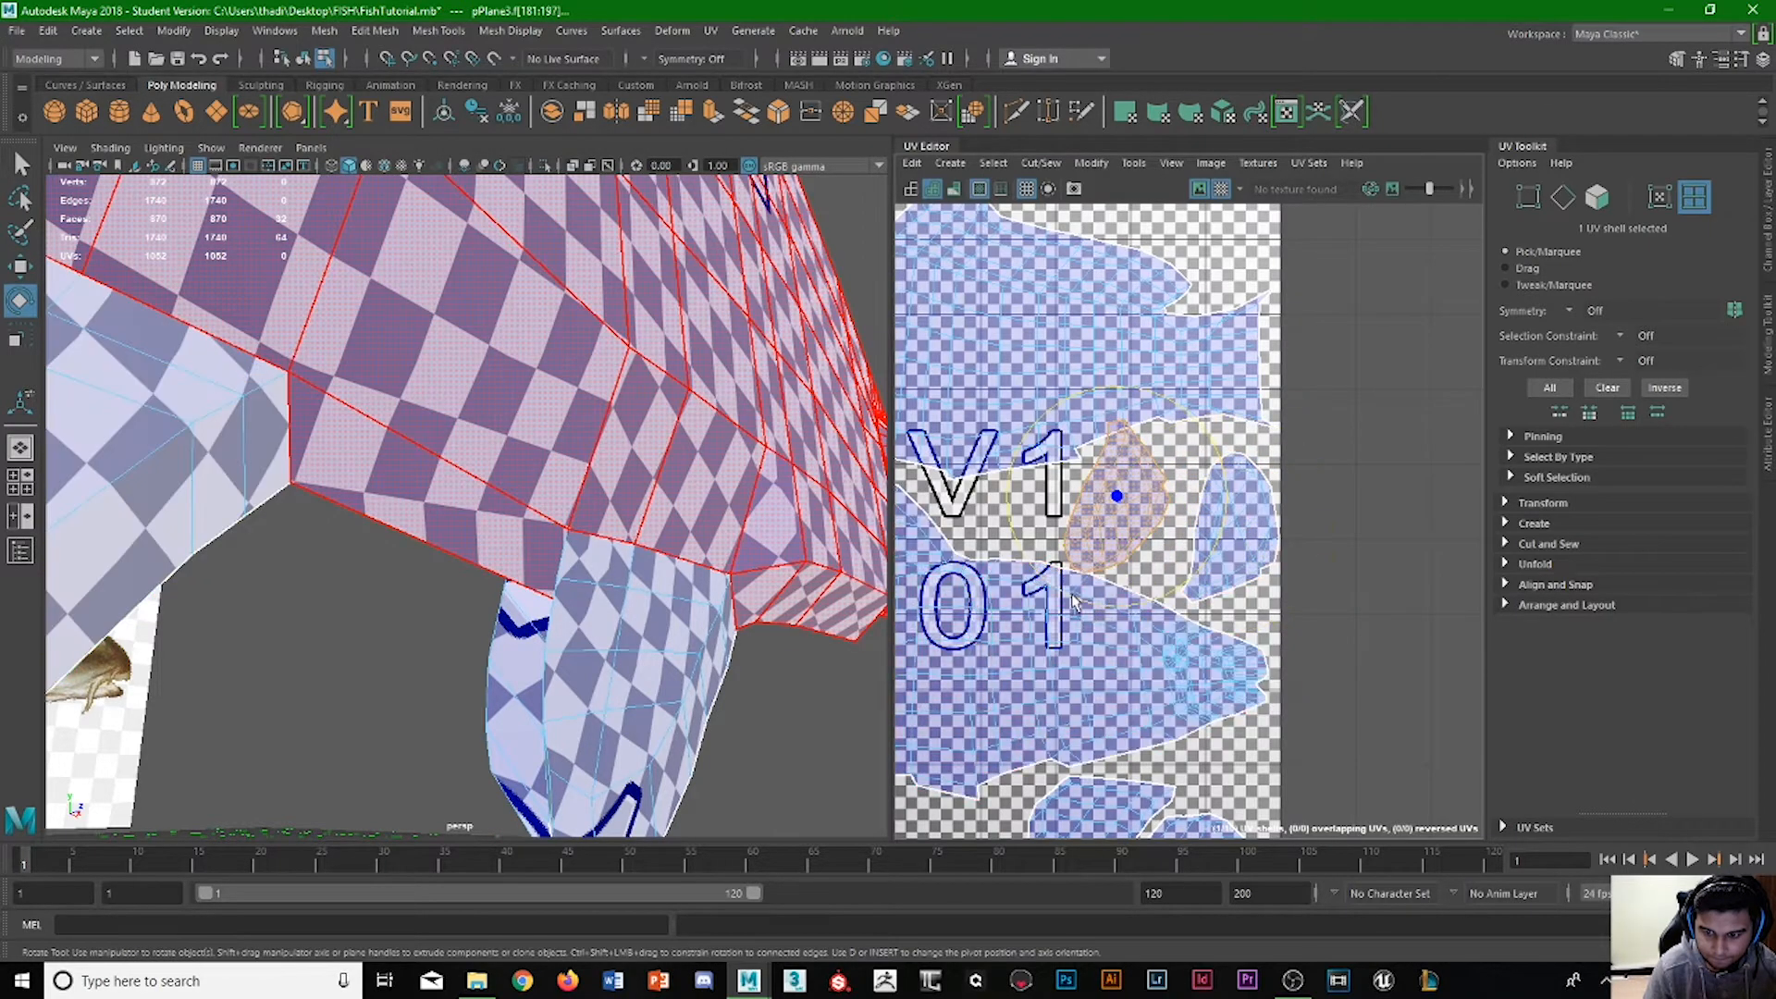
pyautogui.press('w')
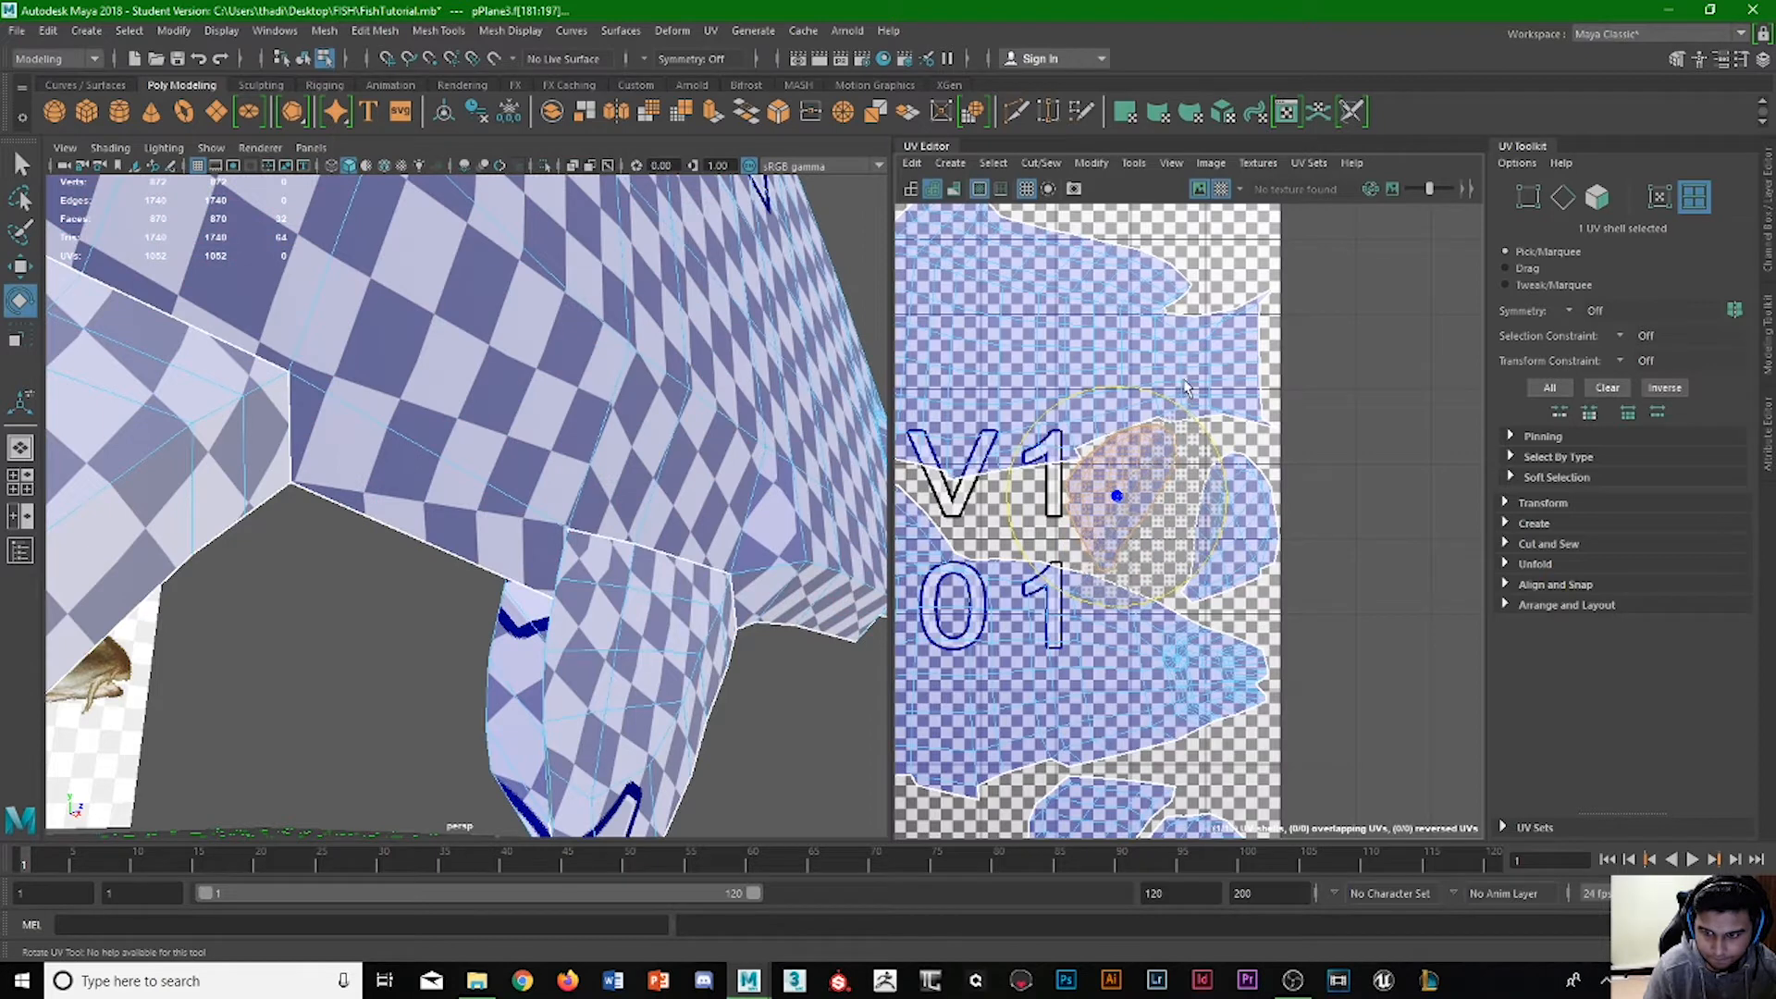
pyautogui.click(1218, 479)
pyautogui.click(1218, 511)
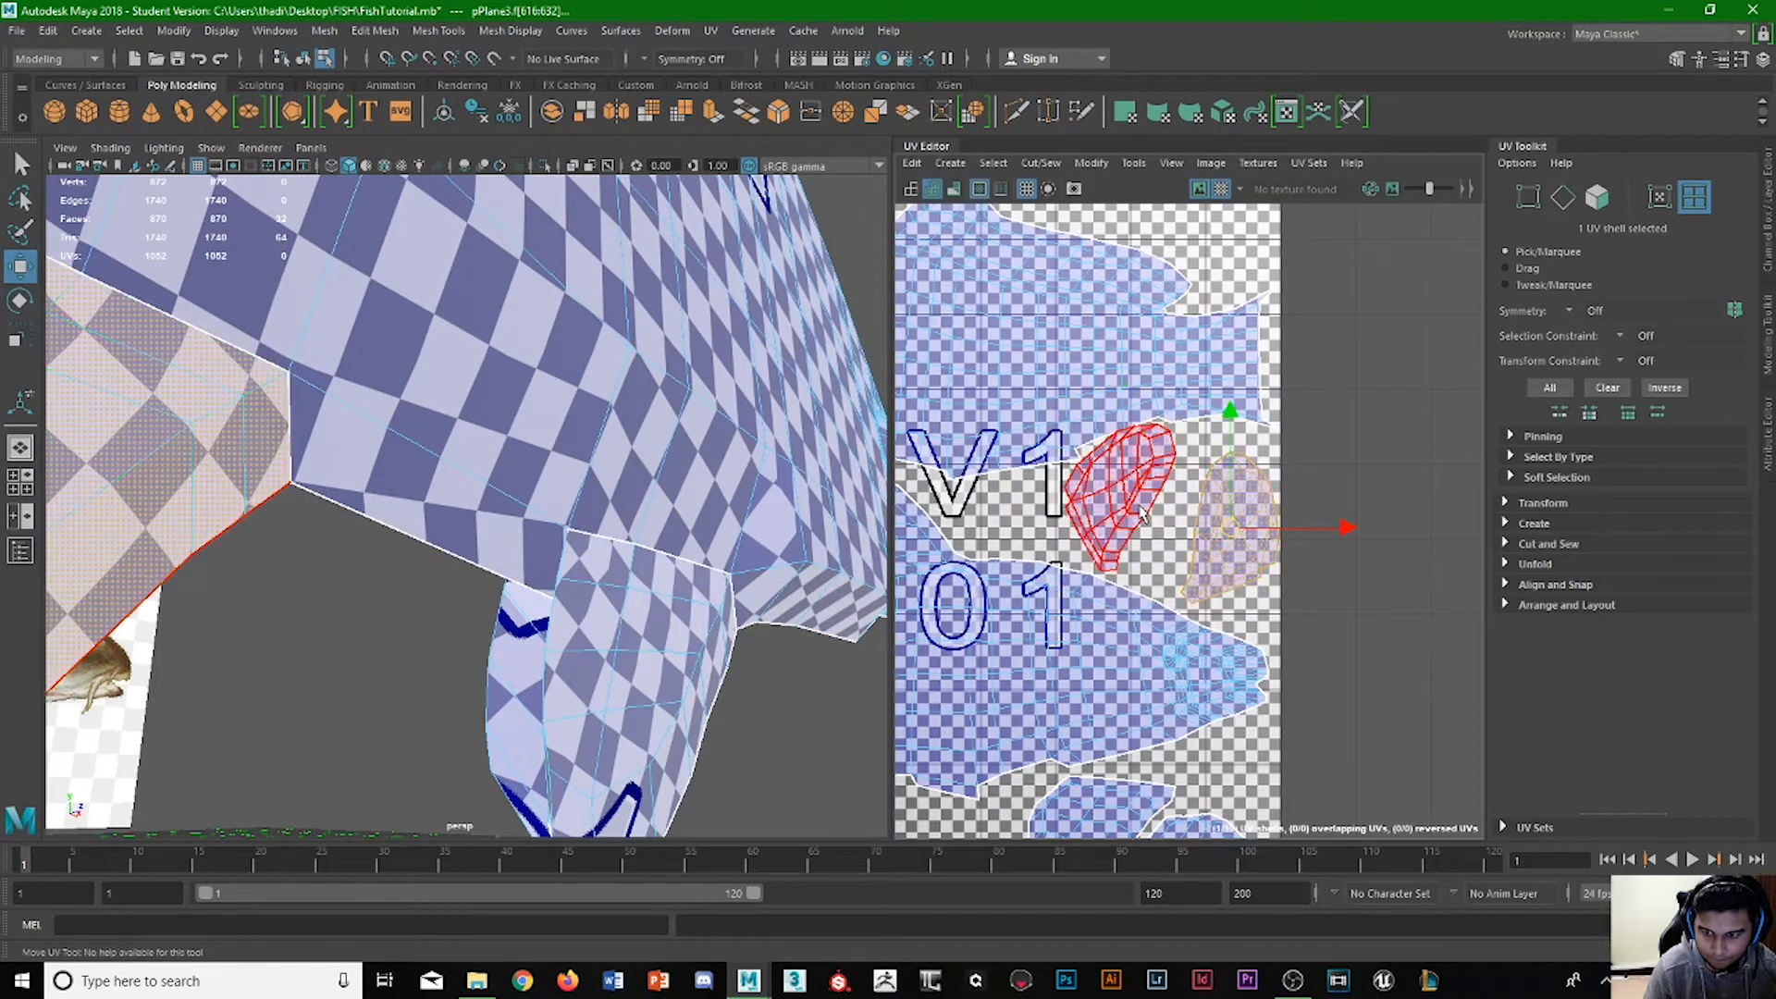
# Slide the left fin shell right toward its neighbour at the tile's edge and fine-tune its rotation and position.
pyautogui.click(1140, 504)
pyautogui.moveTo(1171, 499); pyautogui.dragTo(1198, 500)
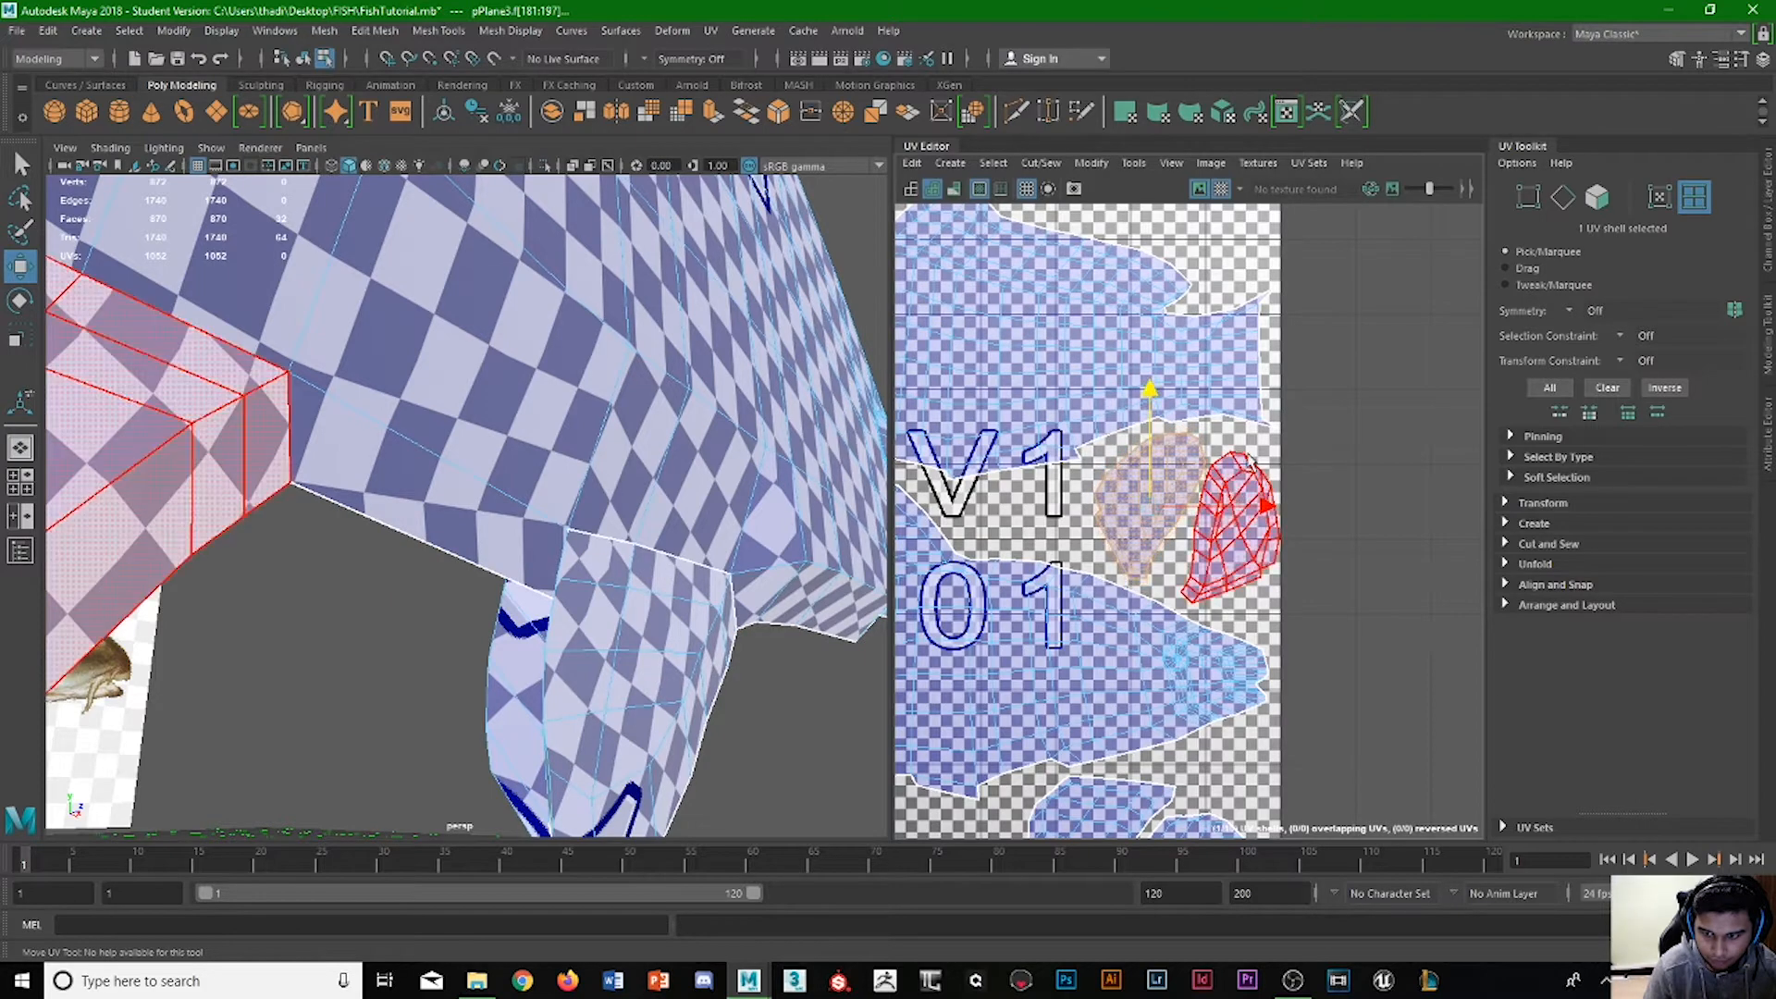
pyautogui.press('e')
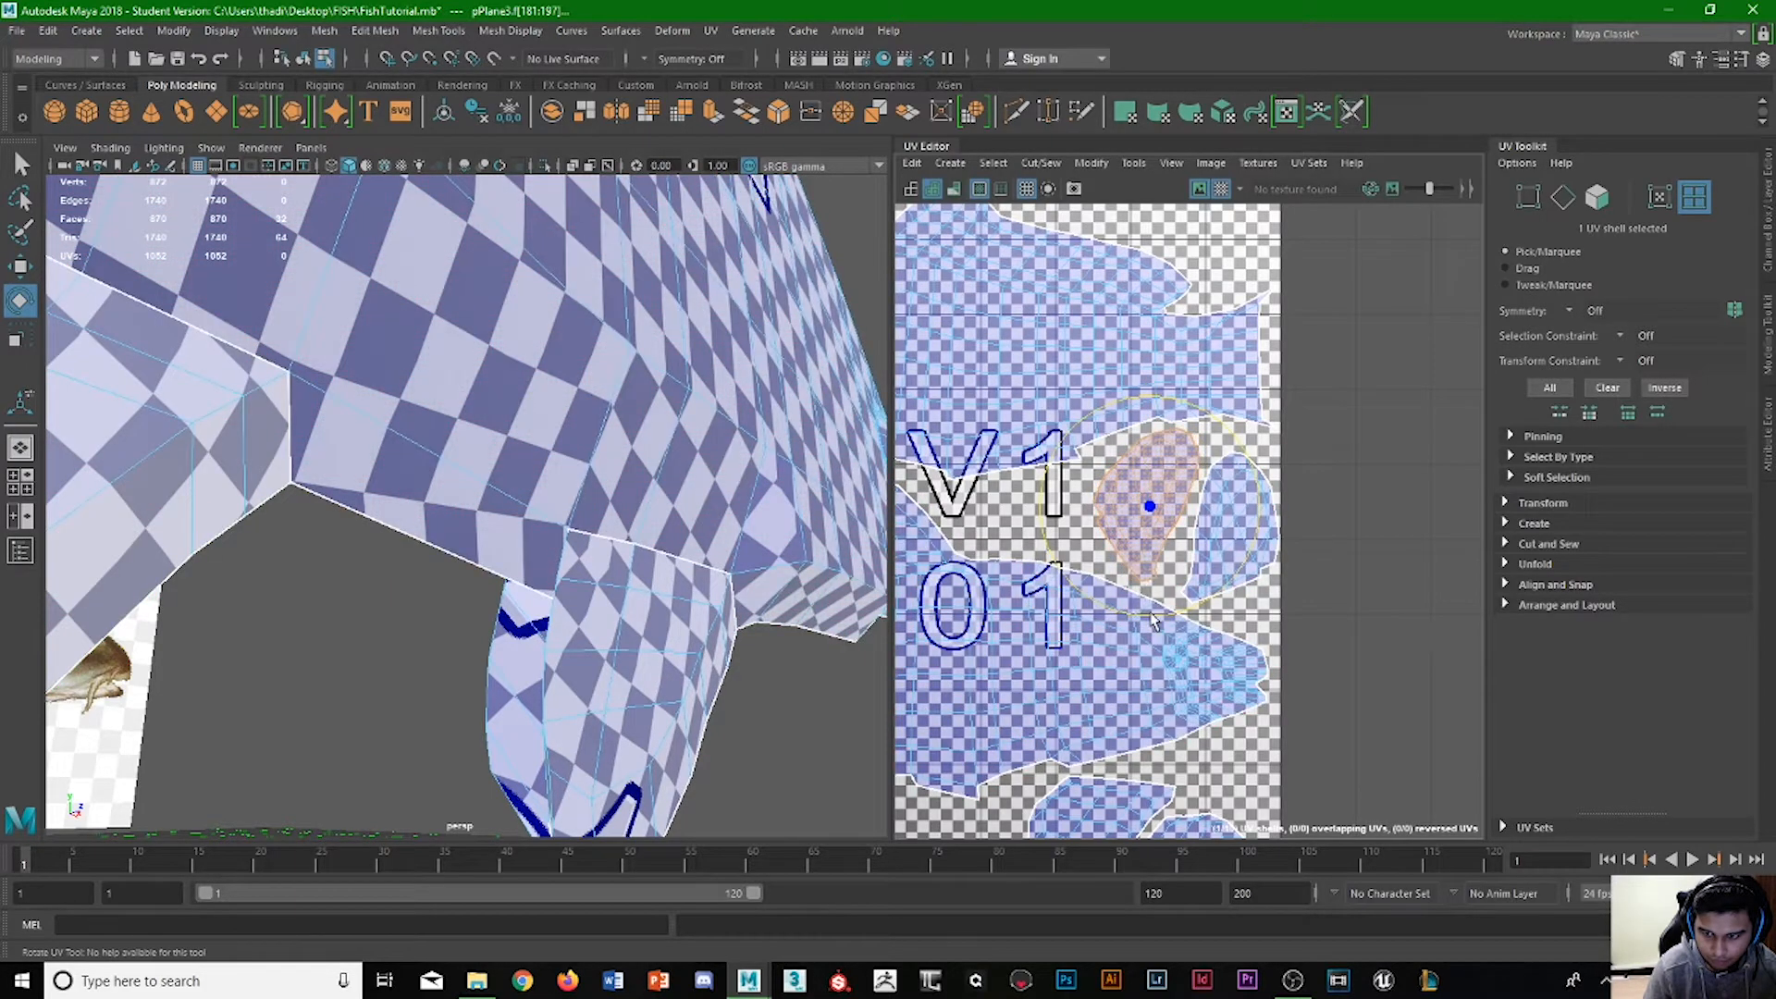
pyautogui.press('w')
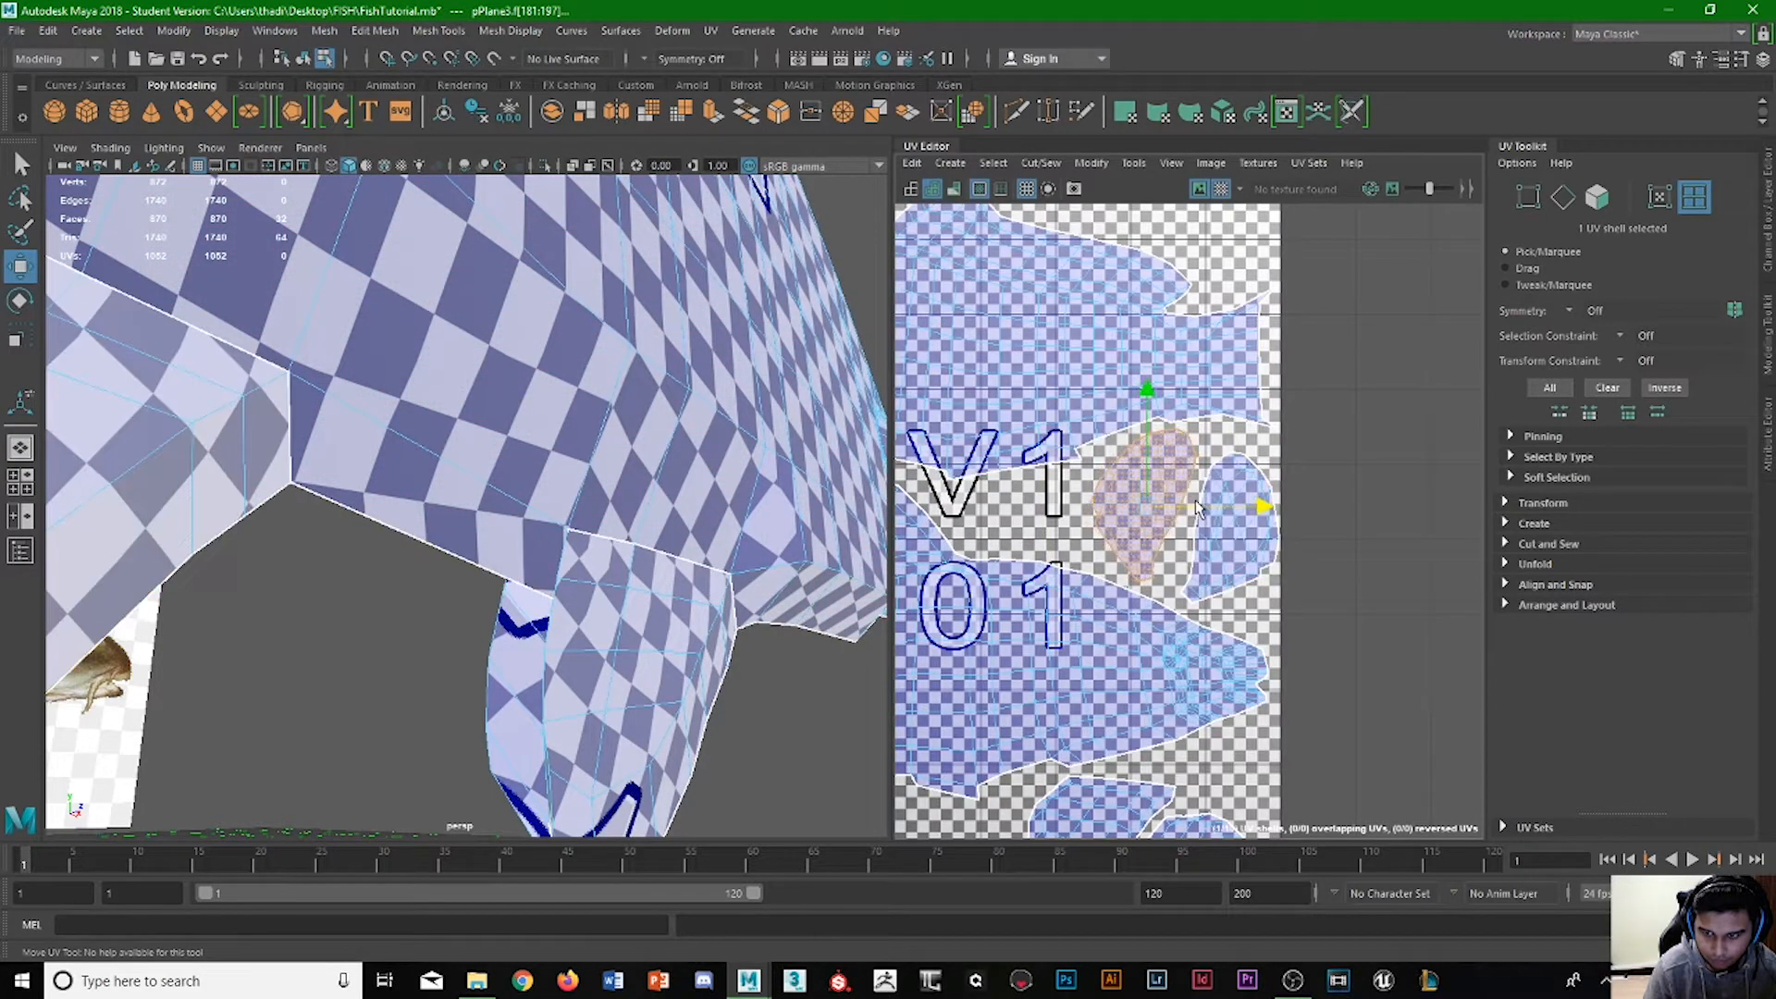
pyautogui.scroll(-6, 1156, 555)
pyautogui.click(1102, 629)
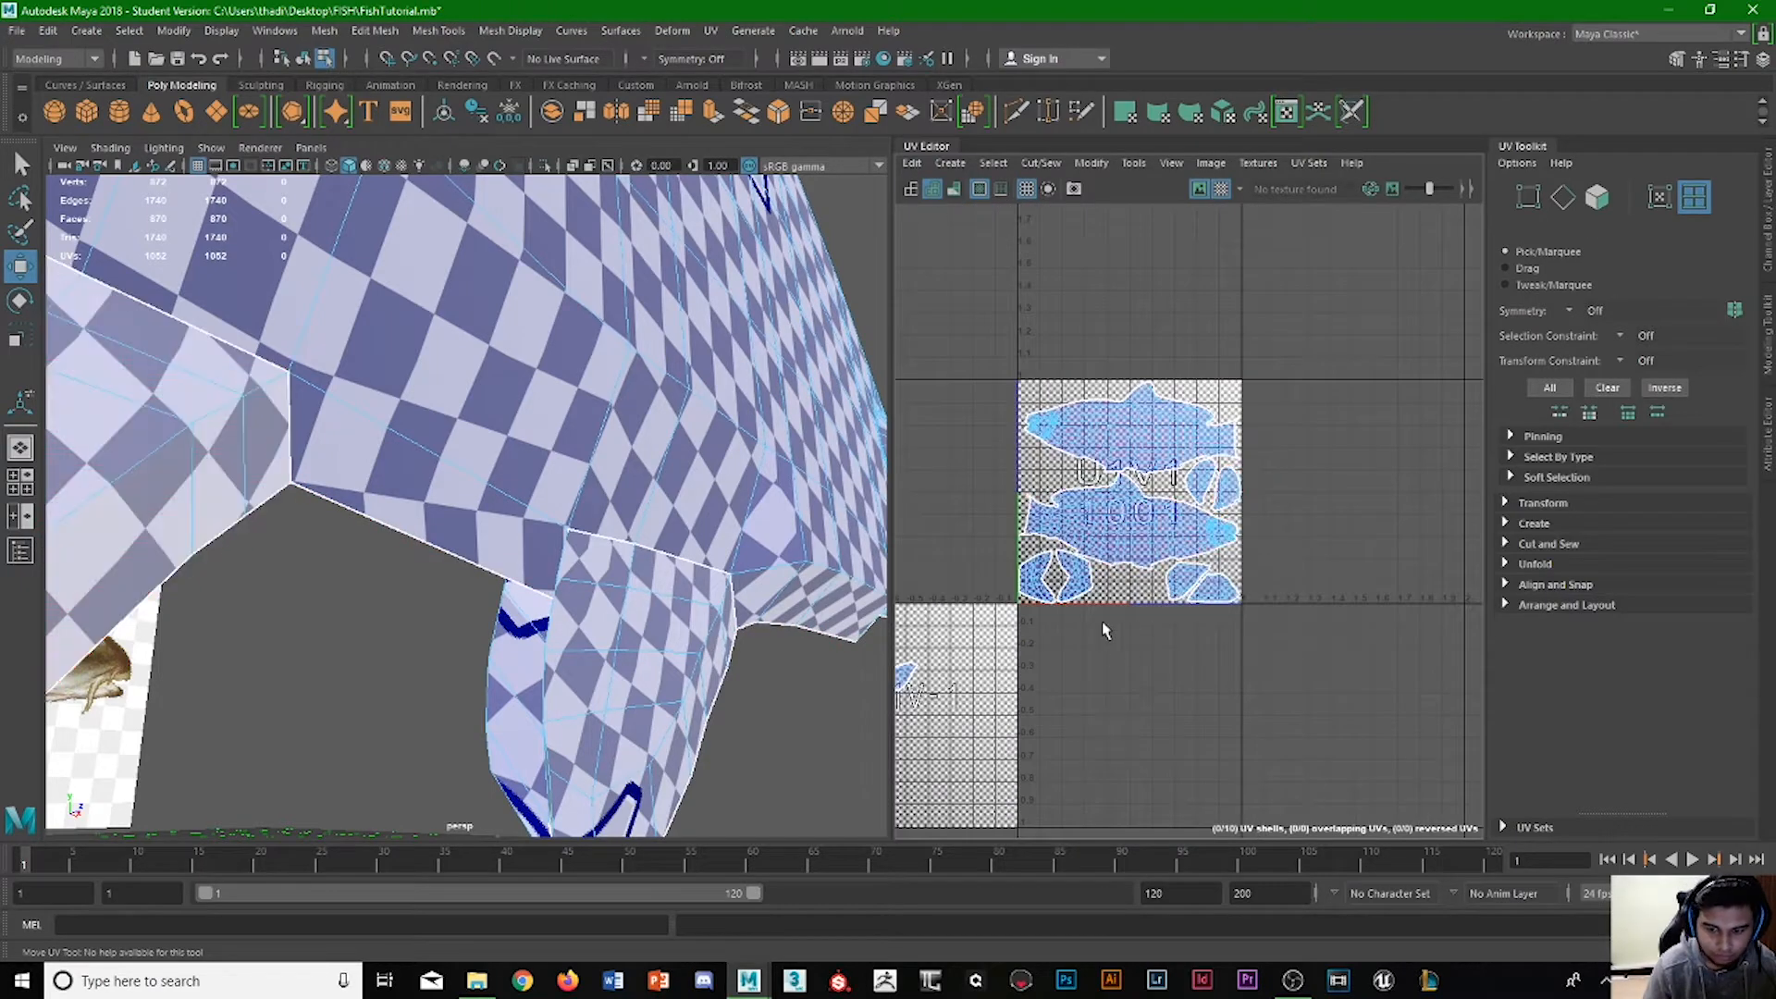
# Move the last two small fin shells from the lower-left tile into tile U1V-1, directly below tile U1V1.
pyautogui.scroll(-1, 1102, 625)
pyautogui.keyDown('alt'); pyautogui.moveTo(1102, 623); pyautogui.dragTo(1173, 615, button='middle'); pyautogui.keyUp('alt')
pyautogui.moveTo(971, 700); pyautogui.dragTo(1295, 678)
pyautogui.scroll(3, 1286, 648)
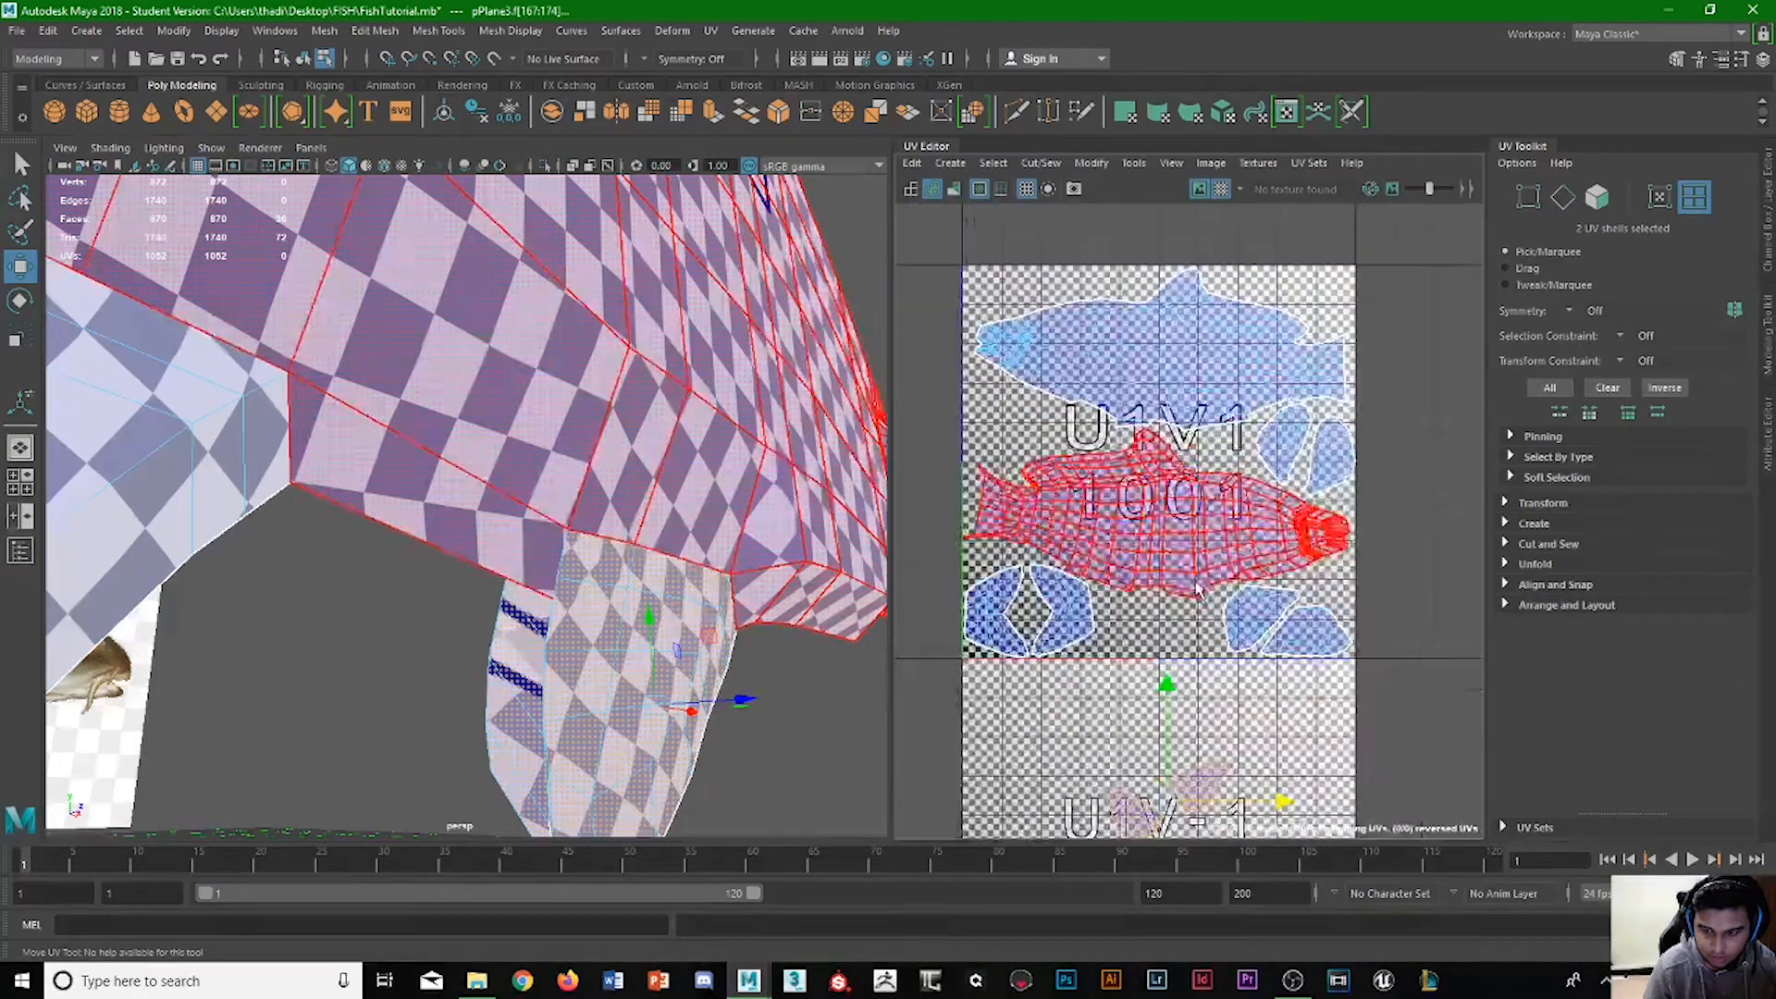
pyautogui.moveTo(1130, 587)
pyautogui.keyDown('alt'); pyautogui.mouseDown(button='middle')
pyautogui.moveTo(1125, 607)
pyautogui.moveTo(1124, 577)
pyautogui.mouseUp(button='middle'); pyautogui.keyUp('alt')
# Move the two small fin shells up separately into the bottom gap of tile U1V1, between the tail and corner fin shells.
pyautogui.click(1114, 734)
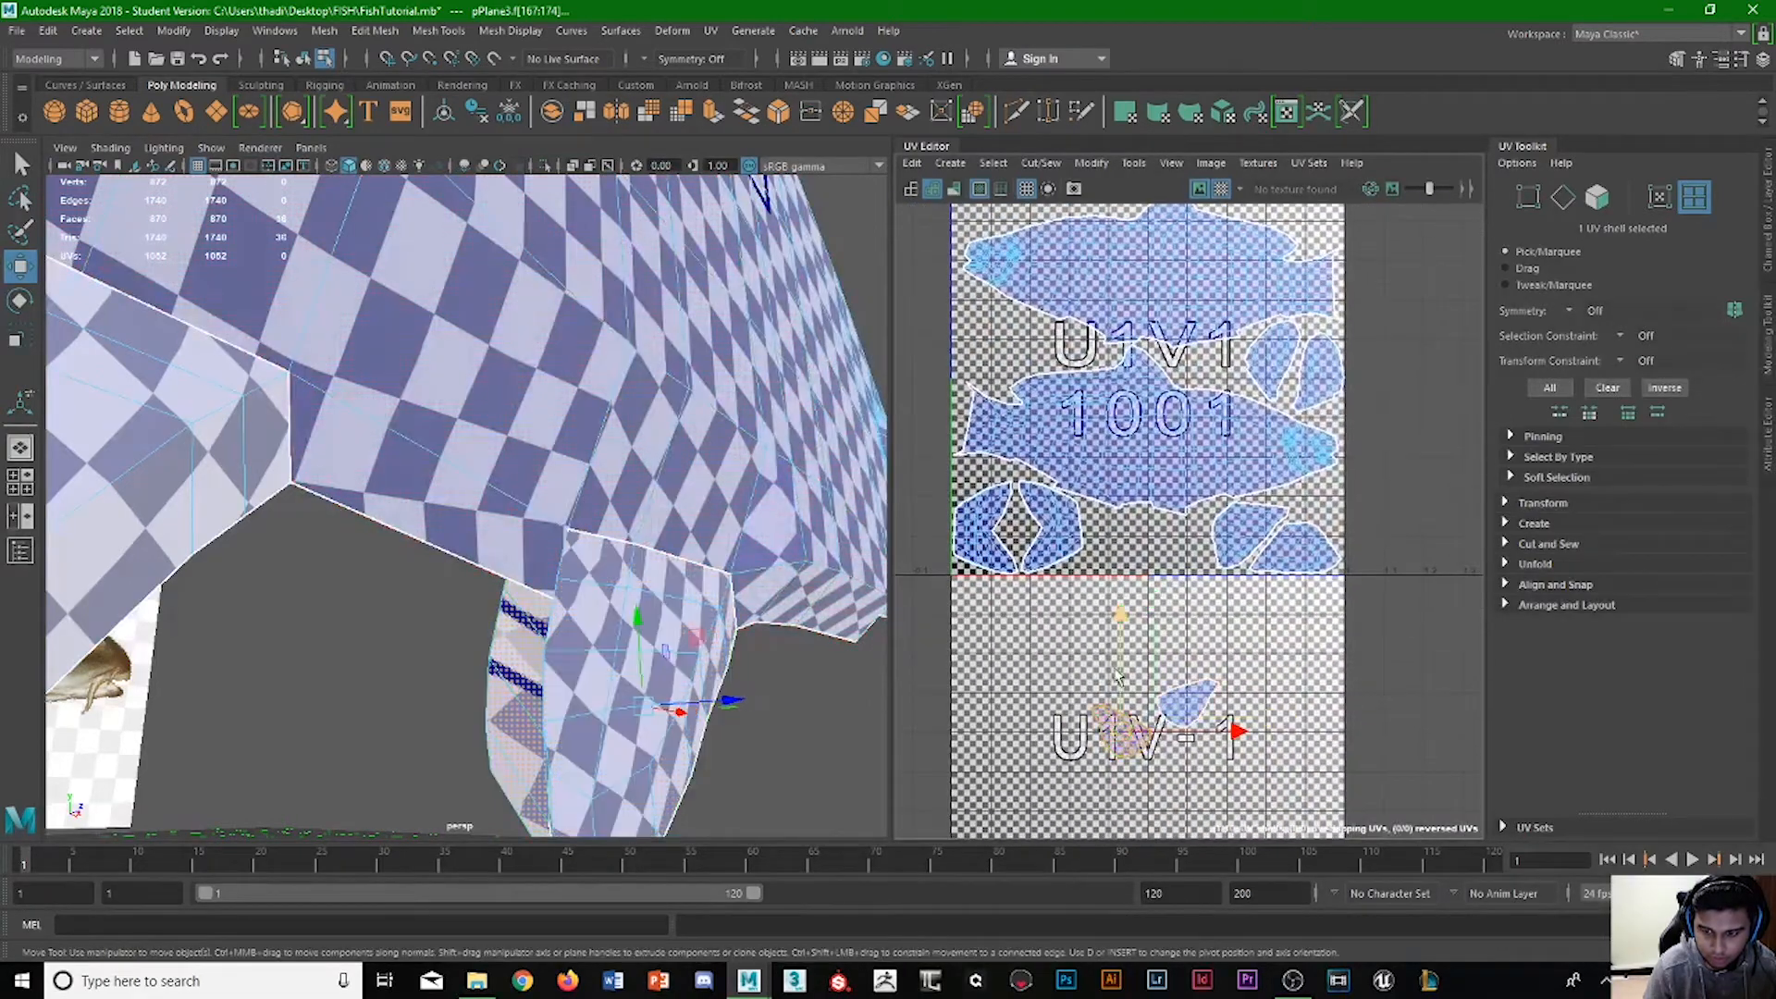
pyautogui.moveTo(1127, 648); pyautogui.dragTo(1129, 484)
pyautogui.click(1218, 678)
pyautogui.moveTo(1217, 678); pyautogui.dragTo(1193, 481)
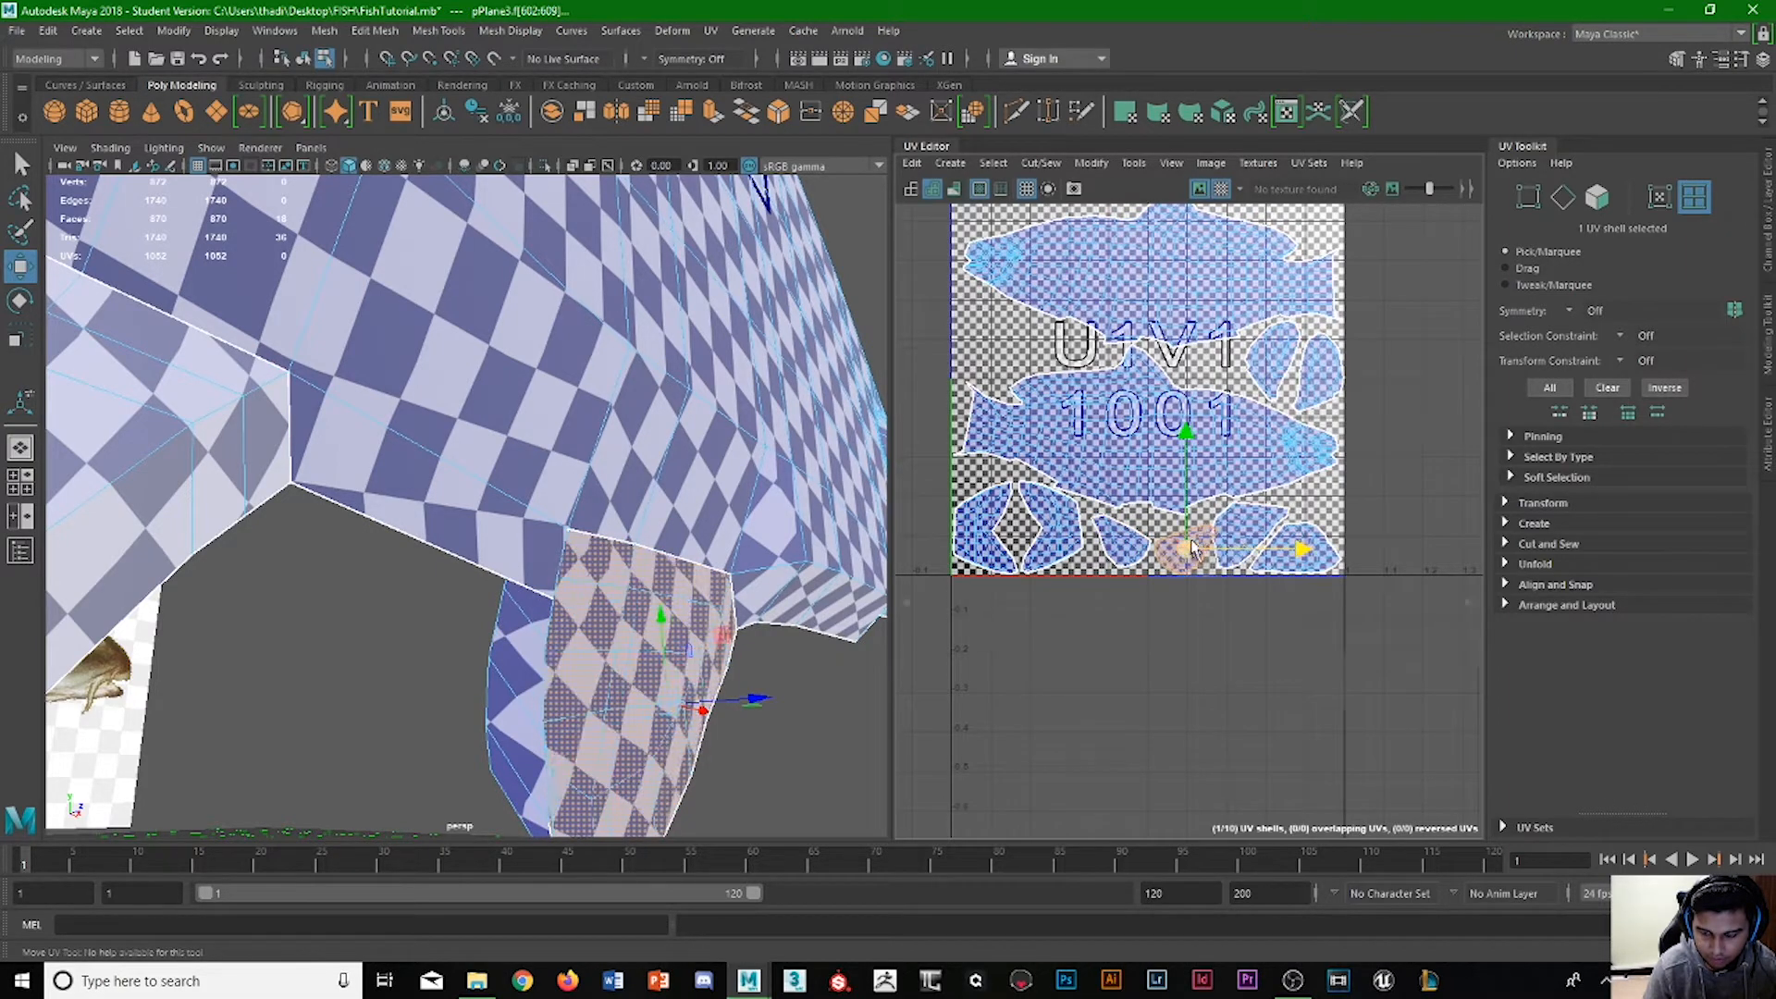
# Rotate the right small fin shell so its narrow end points up and lift it just inside the tile's bottom edge.
pyautogui.scroll(5, 1190, 546)
pyautogui.press('e')
pyautogui.moveTo(1080, 475); pyautogui.dragTo(1100, 518)
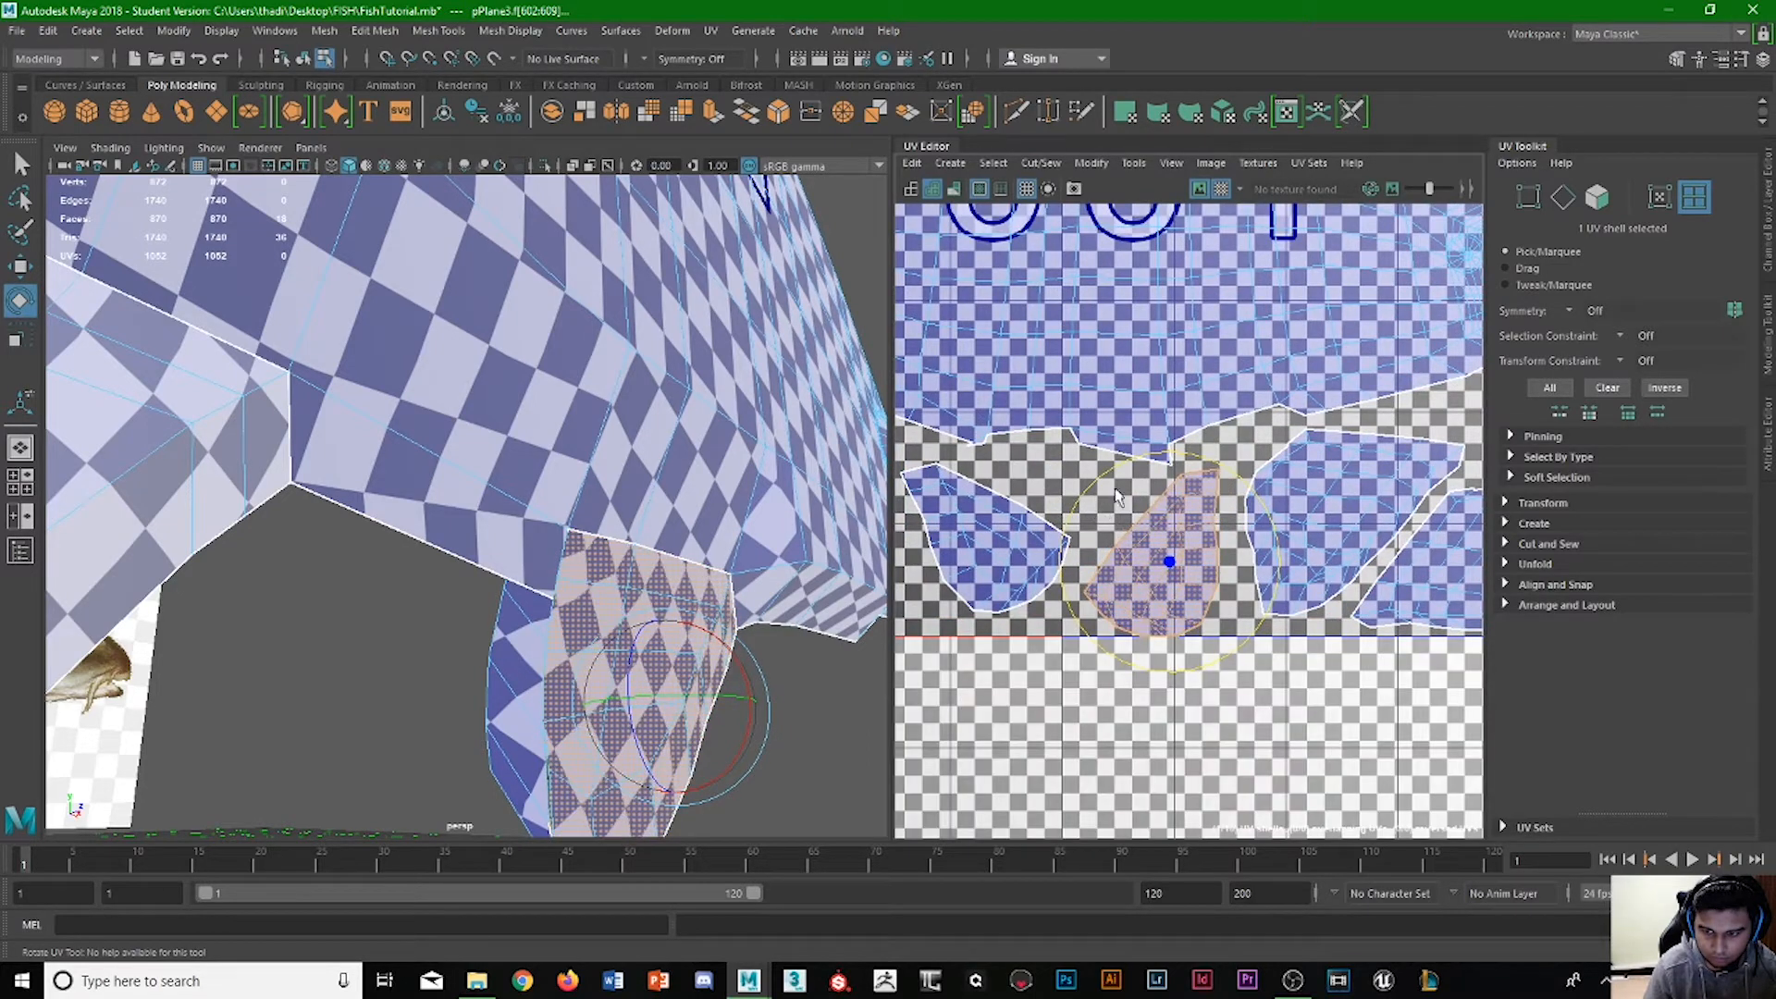
pyautogui.press('w')
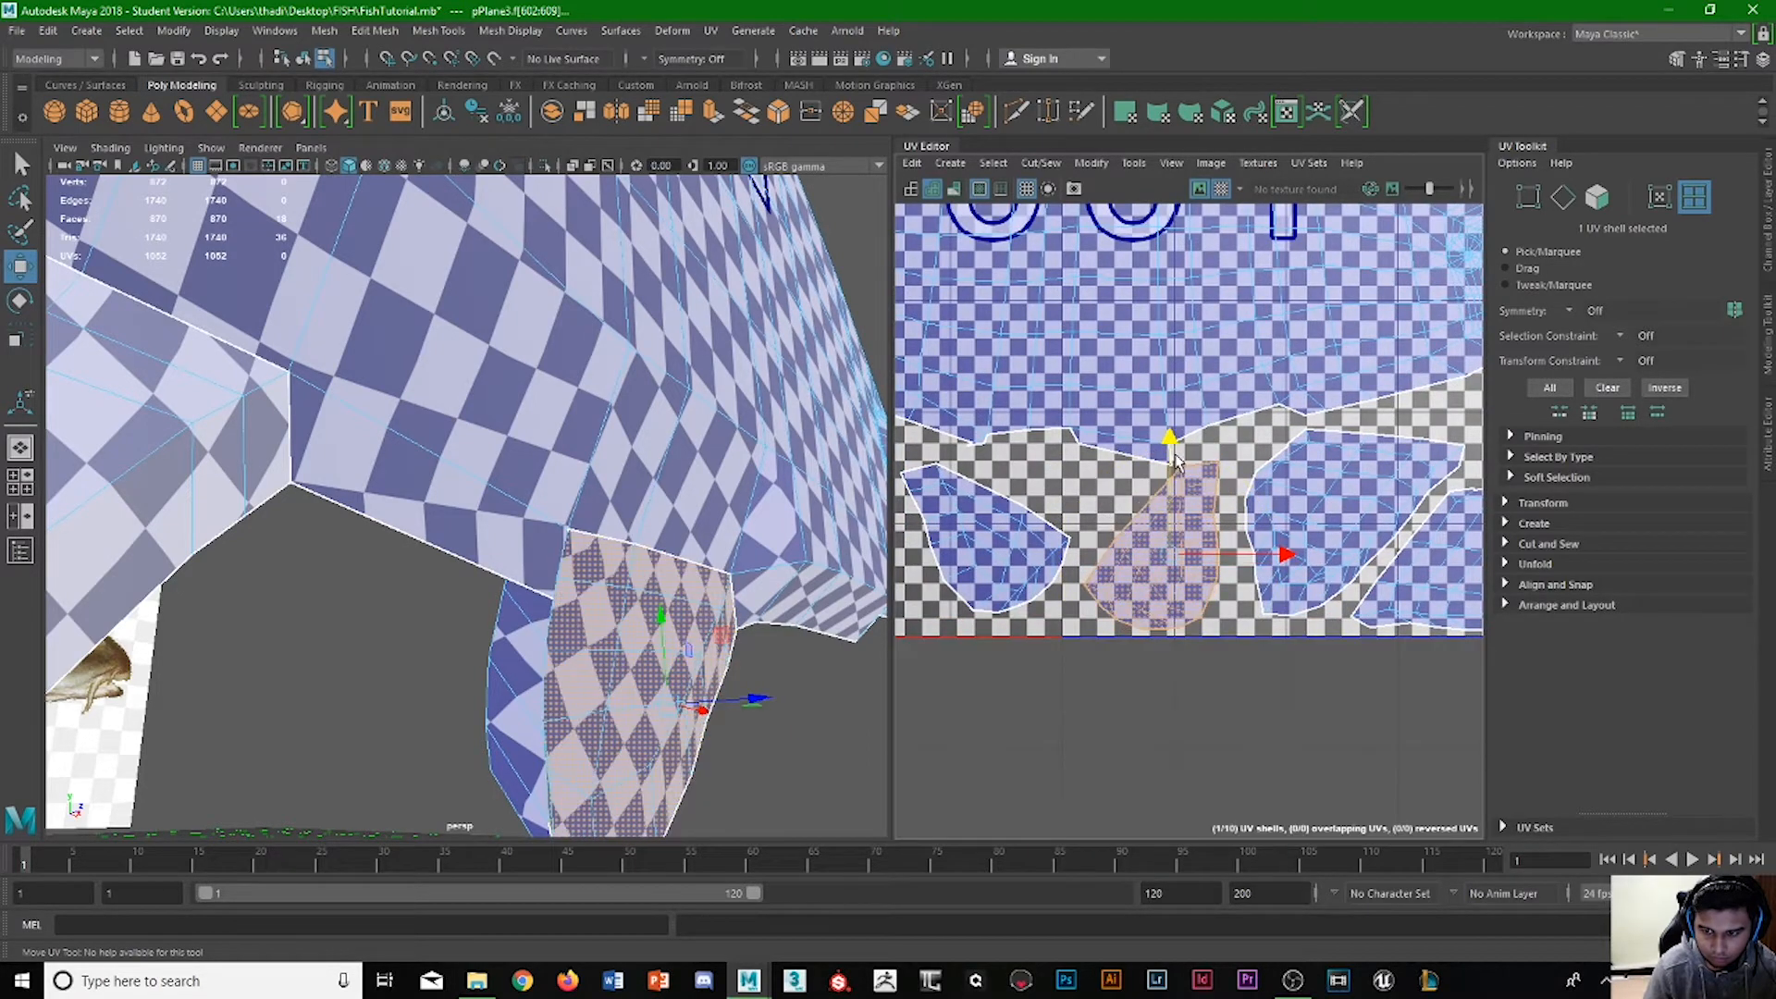
# Rotate the left small fin shell slightly clockwise to stand more upright beside the tail shells.
pyautogui.click(991, 547)
pyautogui.press('e')
pyautogui.moveTo(932, 435); pyautogui.dragTo(962, 422)
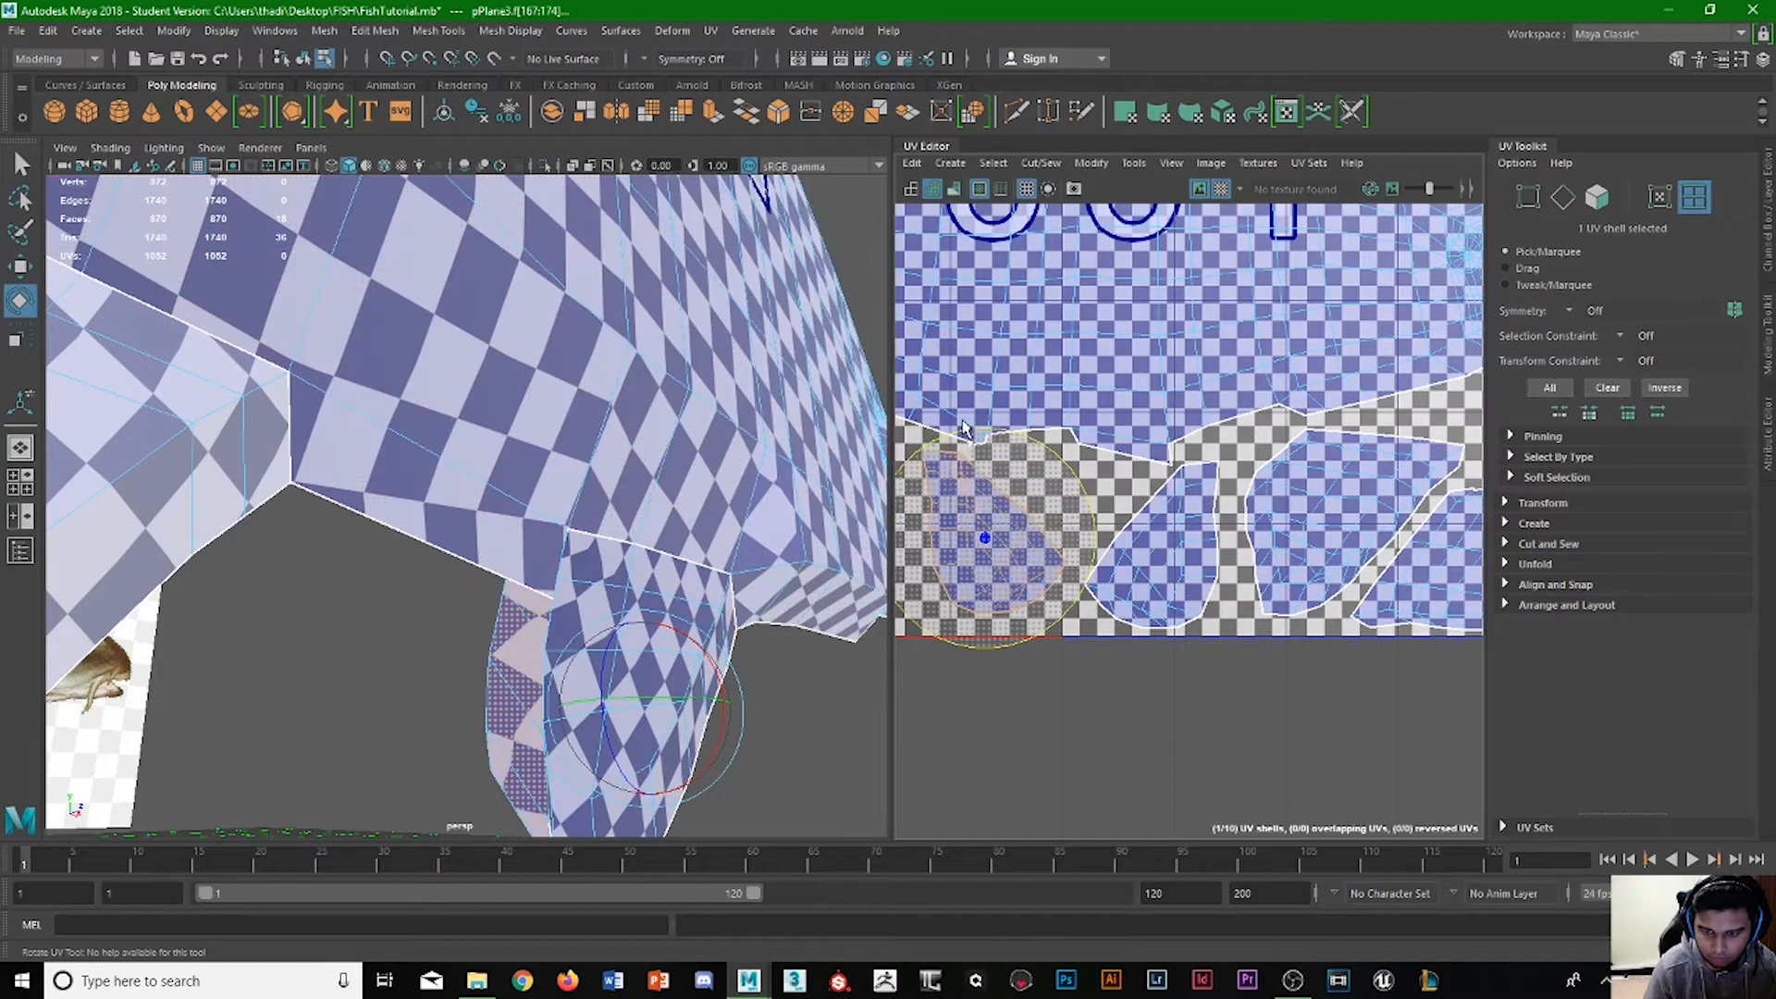
pyautogui.click(1188, 548)
# Examine the packed shell layout in tile U1V1 and the checker pattern on the side of the whole fish.
pyautogui.scroll(-3, 1207, 536)
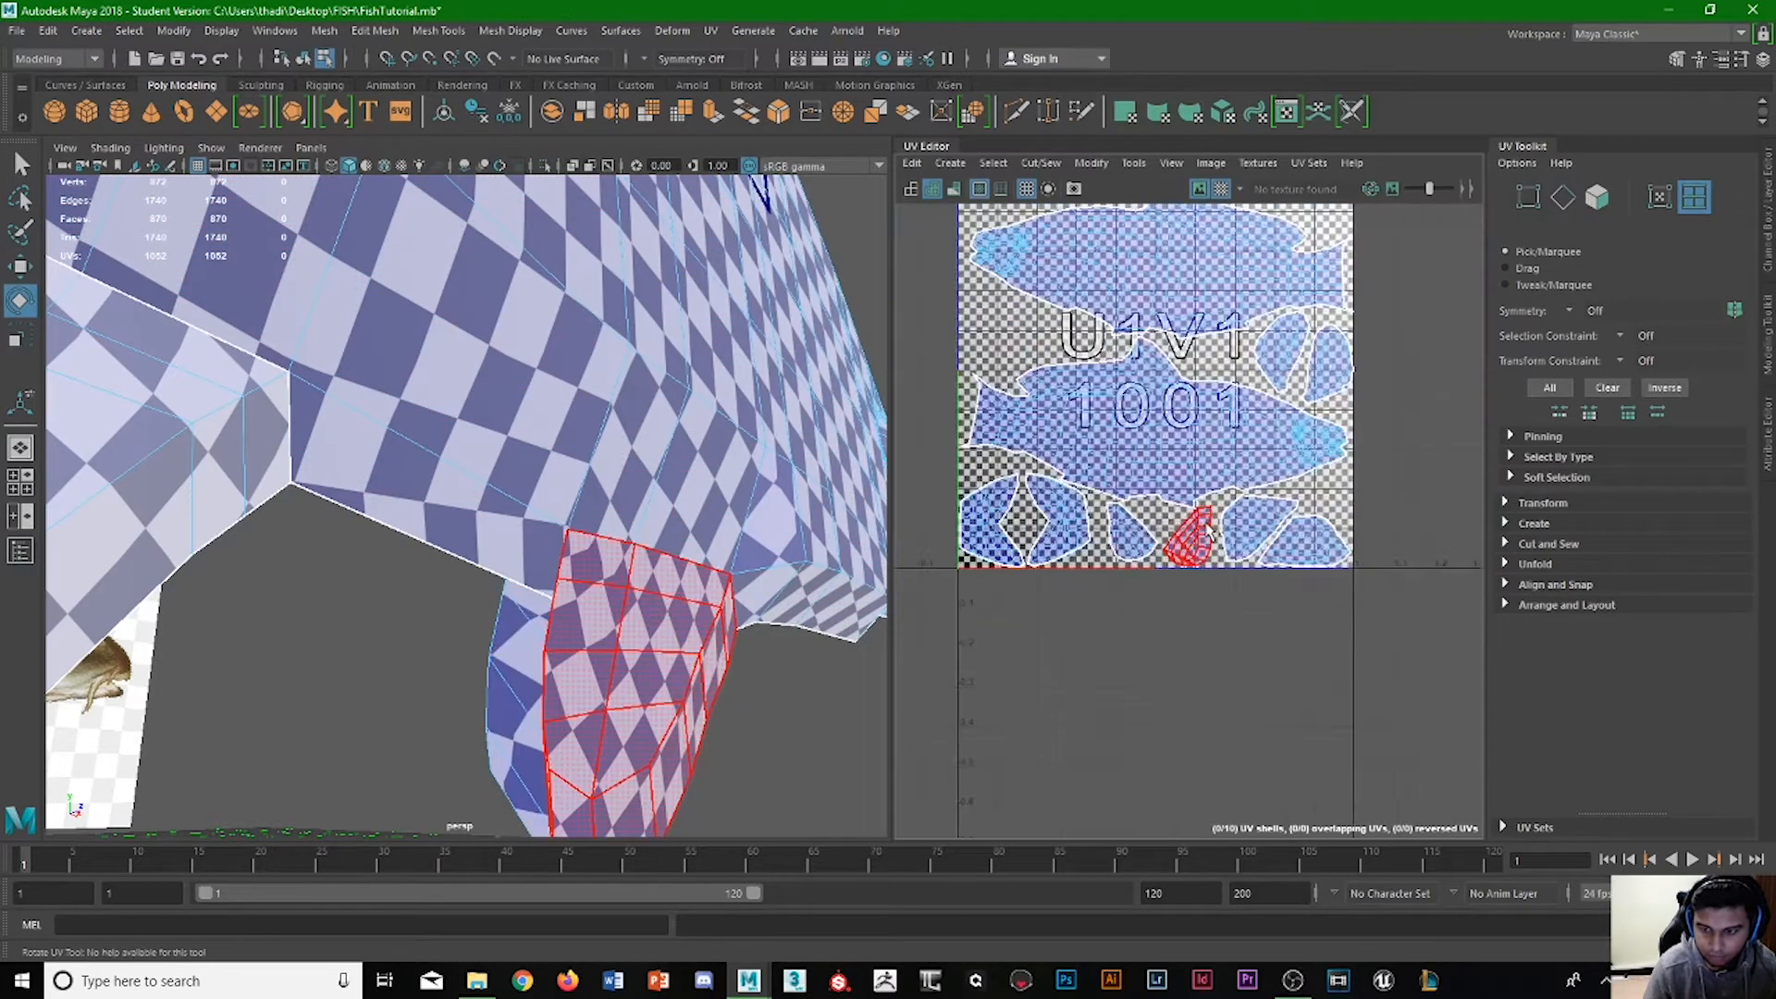
pyautogui.scroll(-2, 1205, 518)
pyautogui.click(1203, 515)
pyautogui.scroll(-5, 1203, 514)
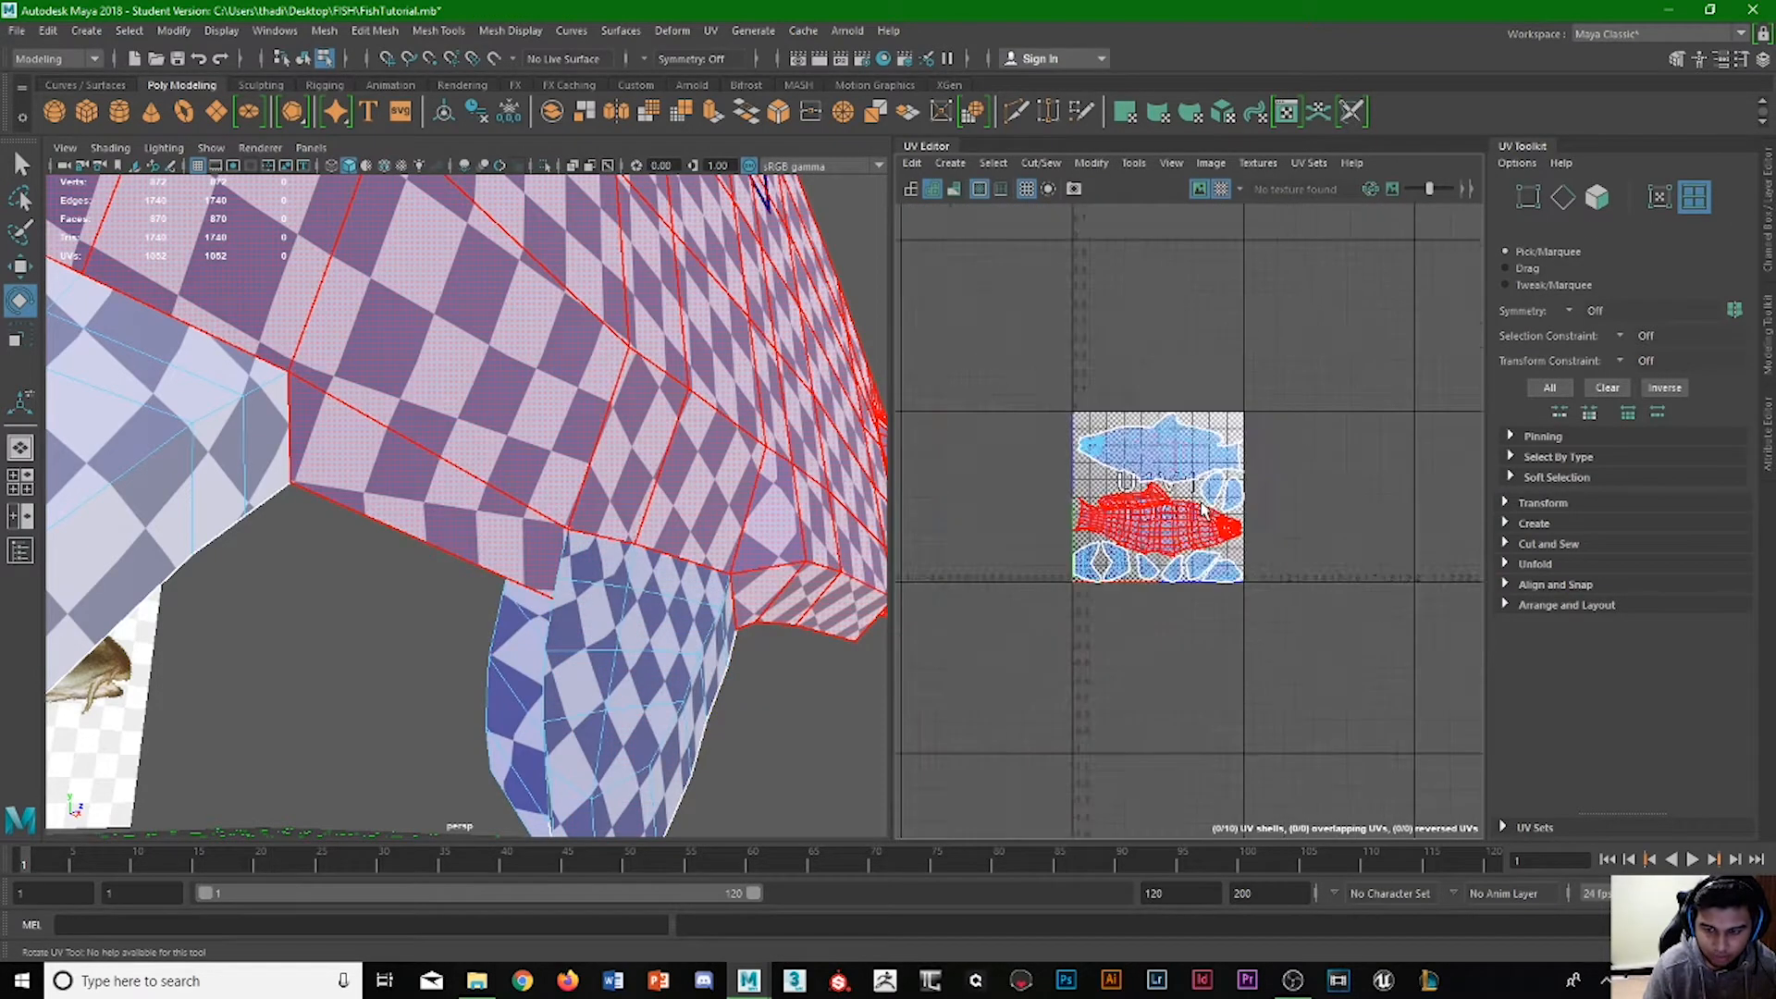
pyautogui.click(1090, 485)
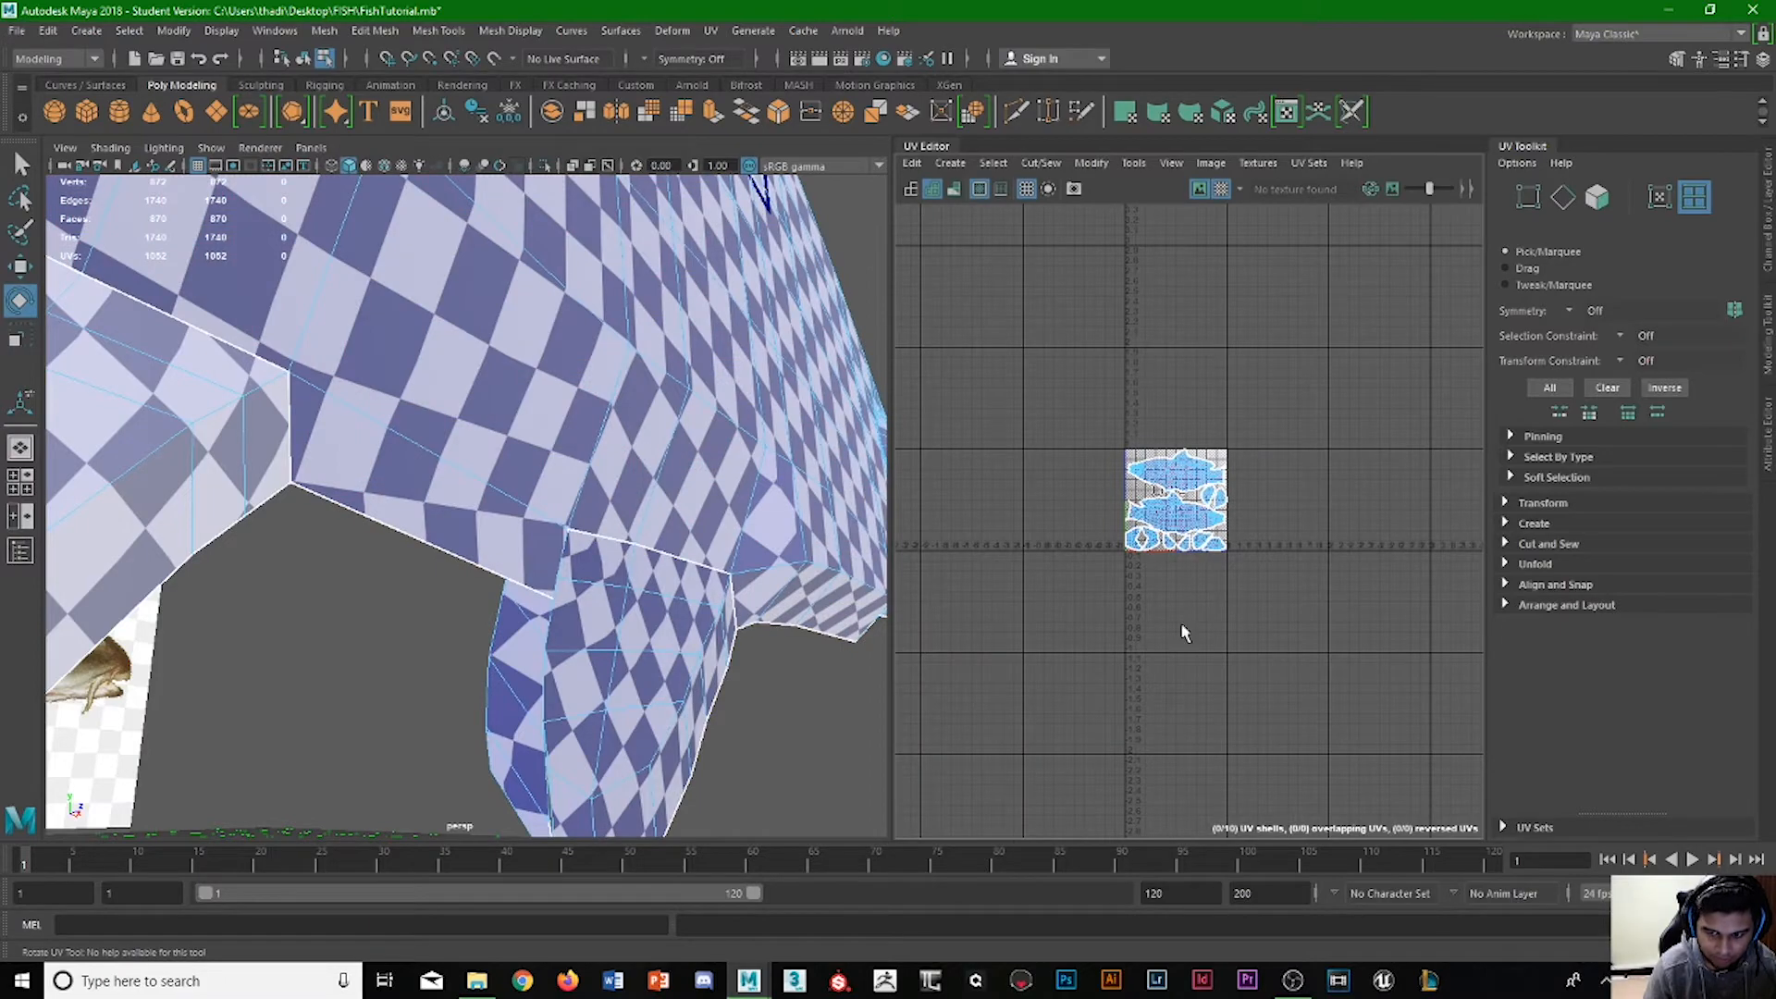
pyautogui.scroll(5, 1216, 483)
pyautogui.scroll(-6, 513, 490)
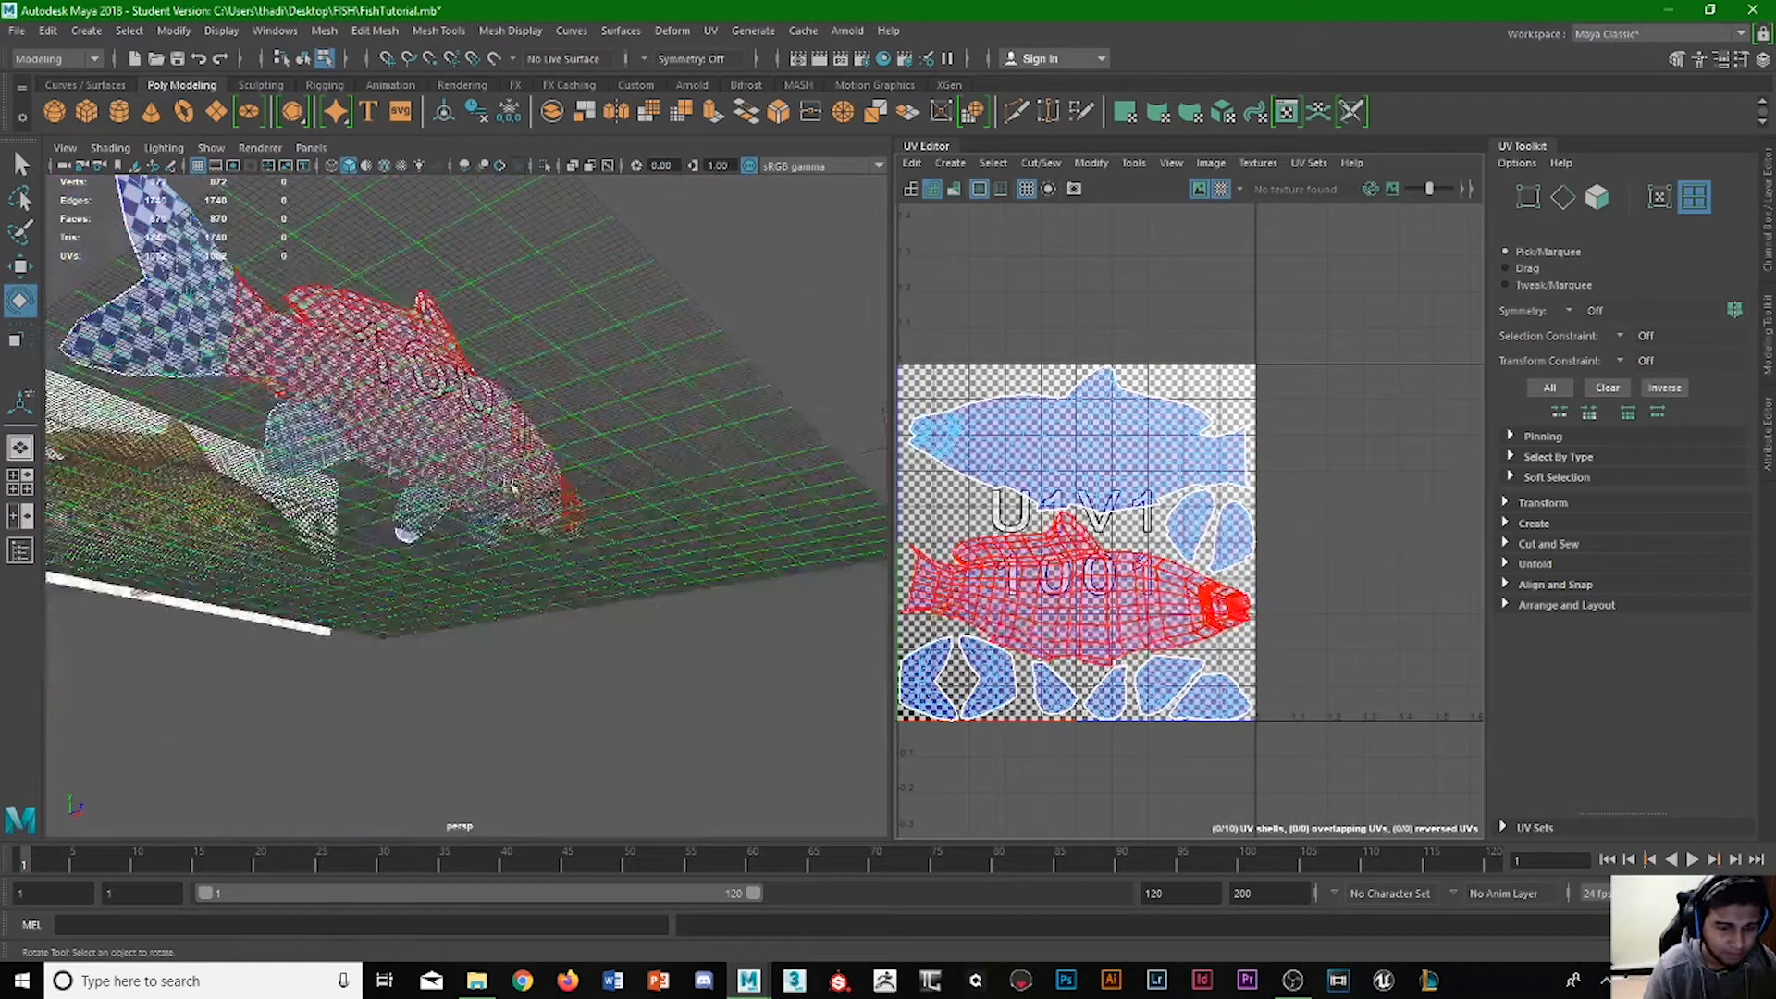
pyautogui.keyDown('alt'); pyautogui.moveTo(512, 481); pyautogui.dragTo(424, 531); pyautogui.keyUp('alt')
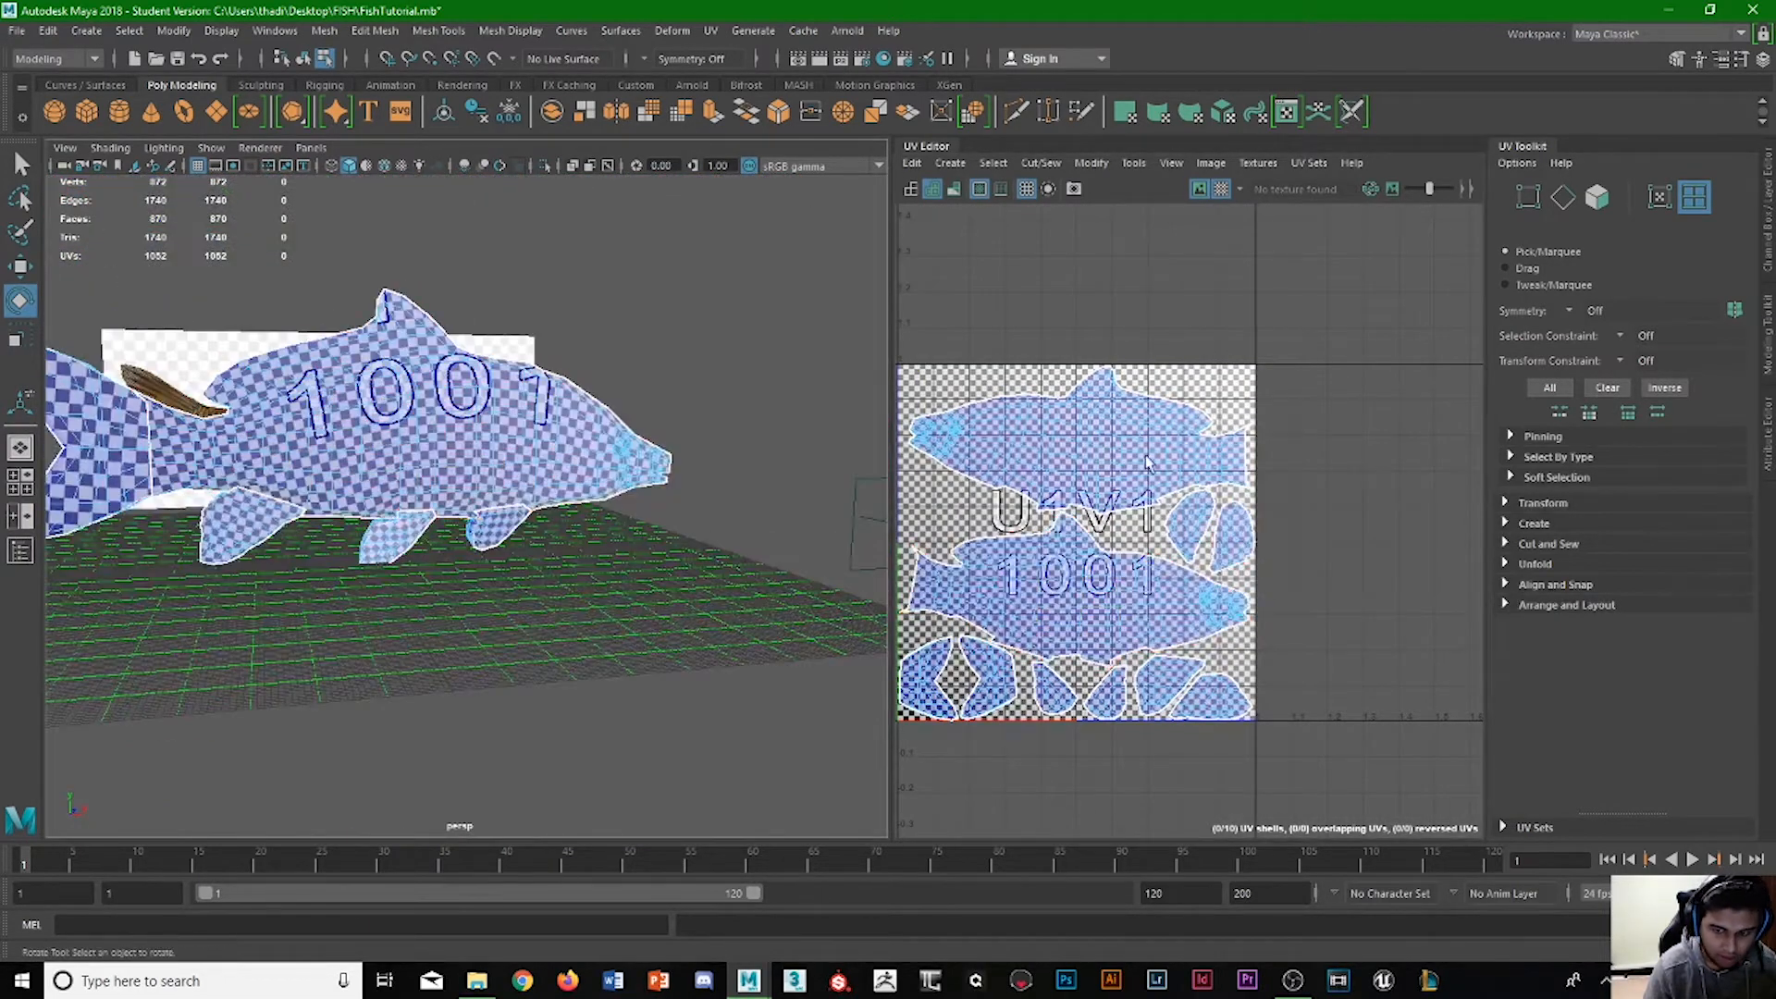
# Unfold all UV shells in tile U1V1 together, then clear the selection and check the checker pattern on the fish.
pyautogui.keyDown('alt'); pyautogui.moveTo(1134, 458); pyautogui.dragTo(1205, 404, button='middle'); pyautogui.keyUp('alt')
pyautogui.moveTo(1164, 473); pyautogui.dragTo(955, 752)
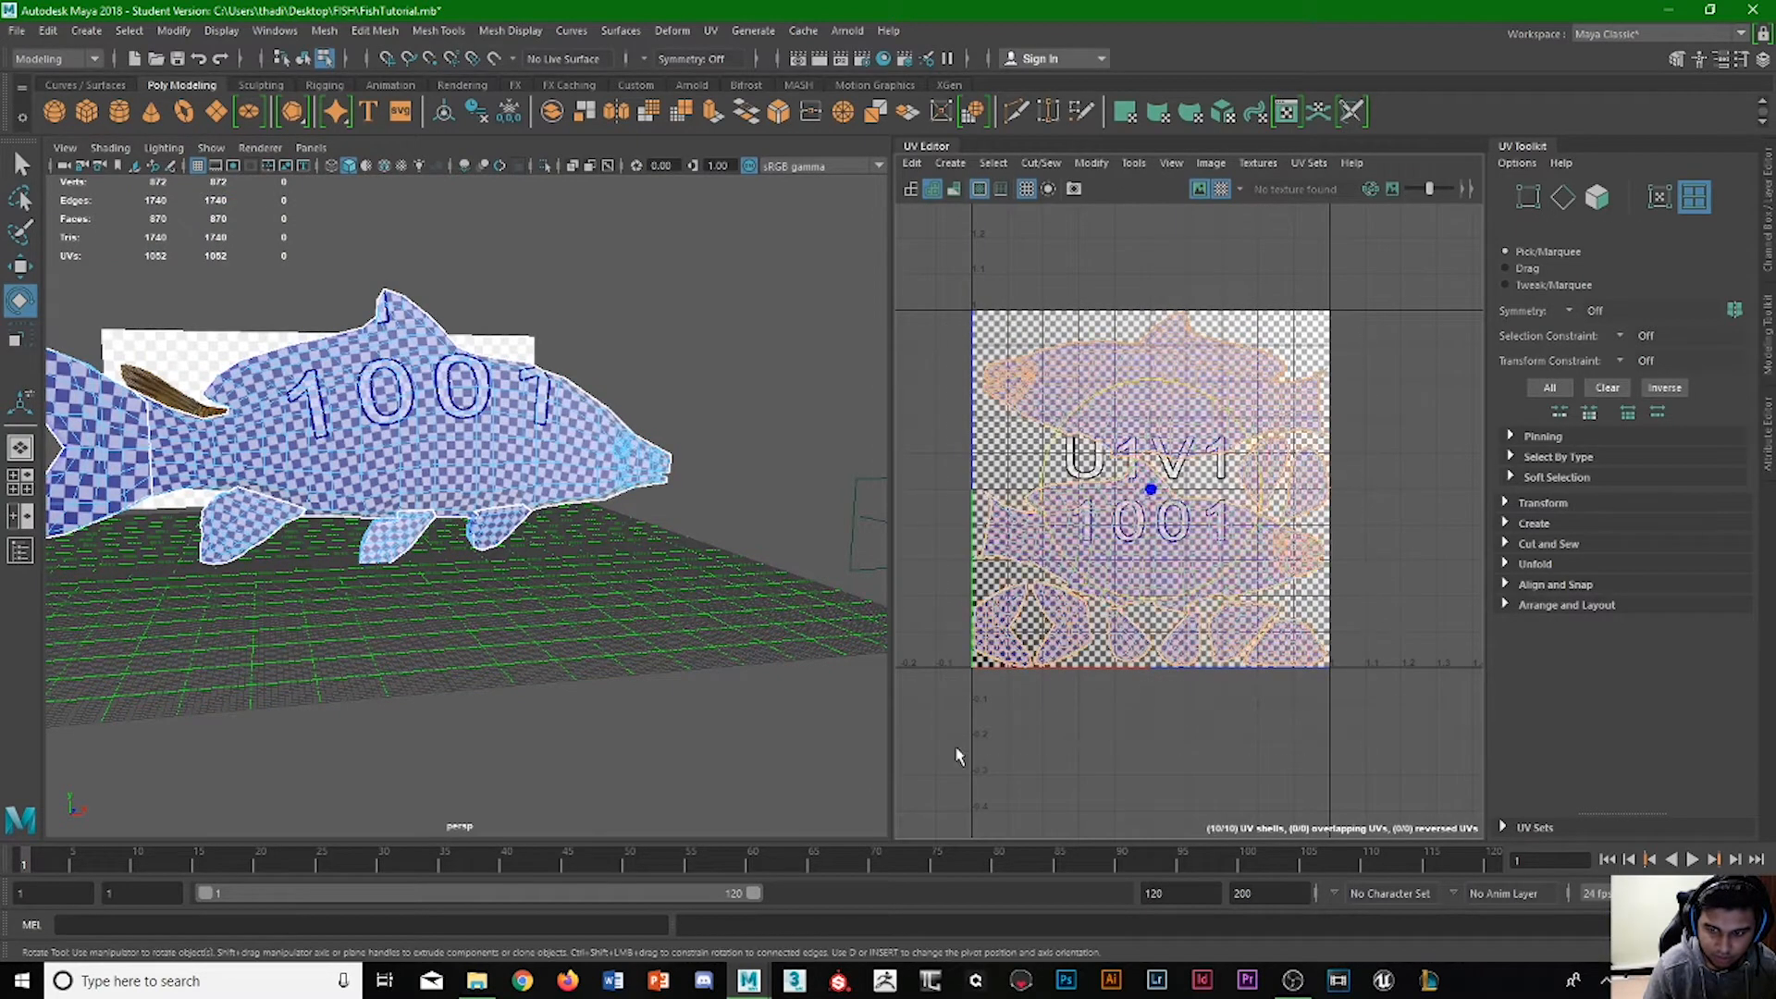
pyautogui.keyDown('shift'); pyautogui.rightClick(1133, 516); pyautogui.keyUp('shift')
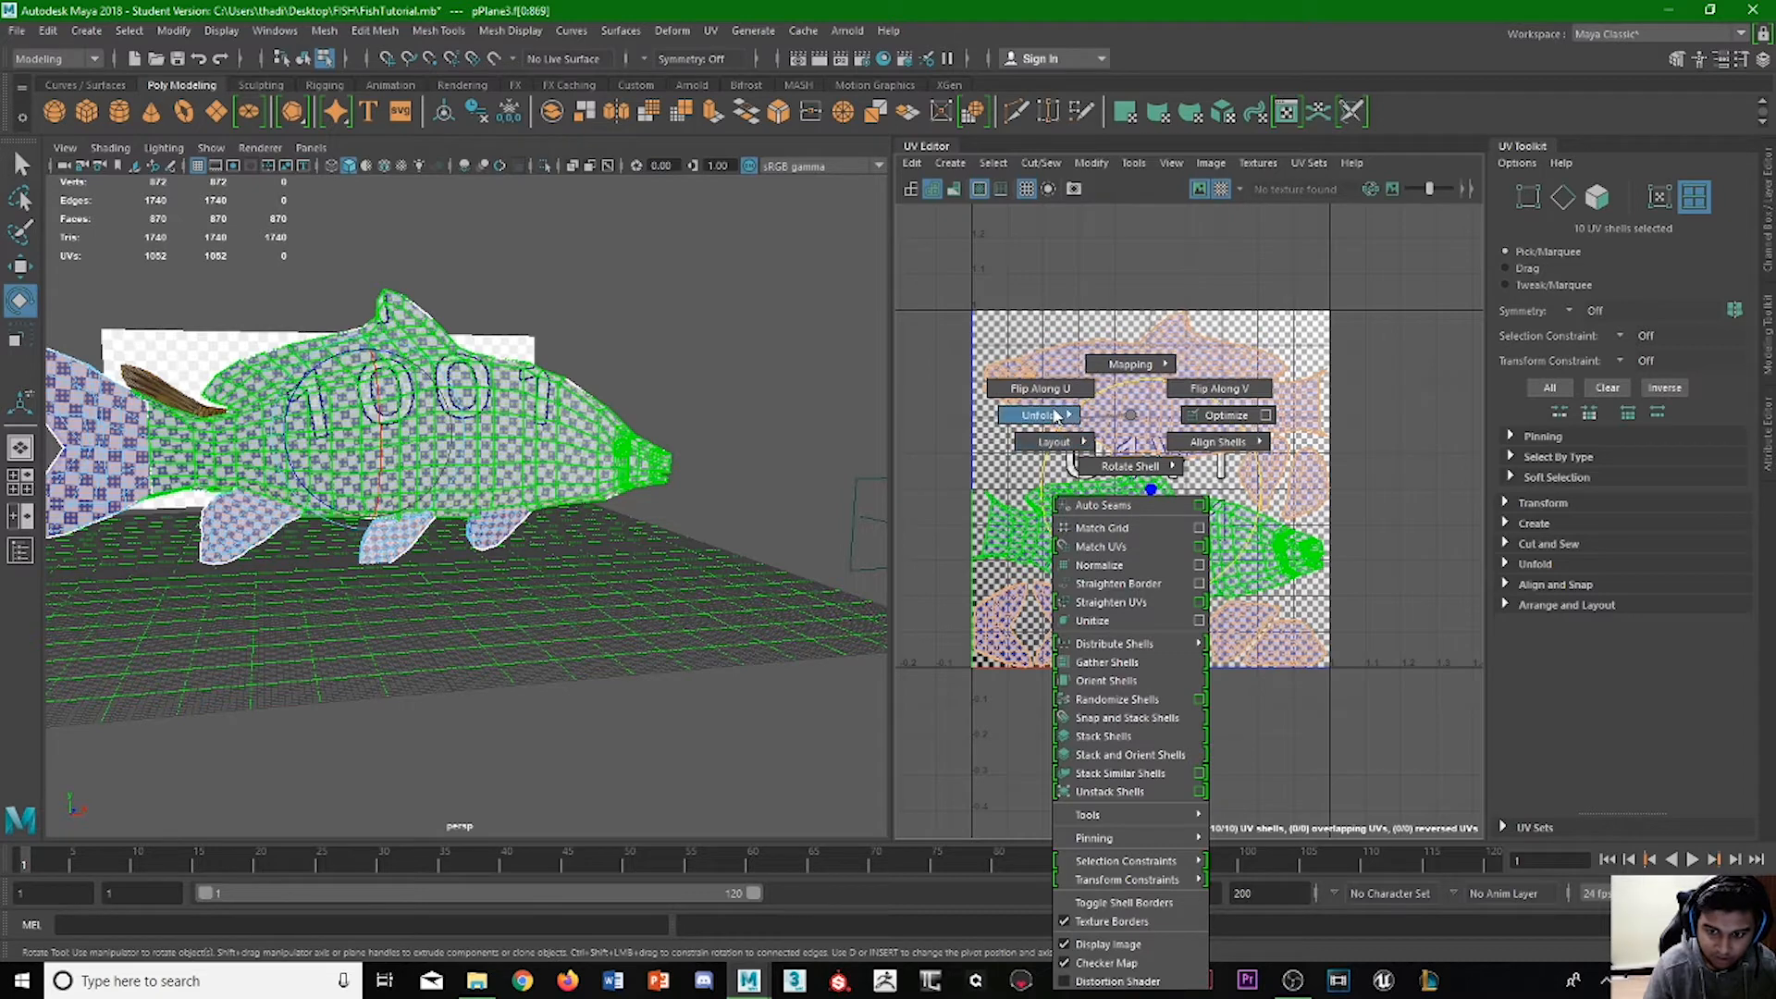
pyautogui.moveTo(1017, 418)
pyautogui.click(958, 415)
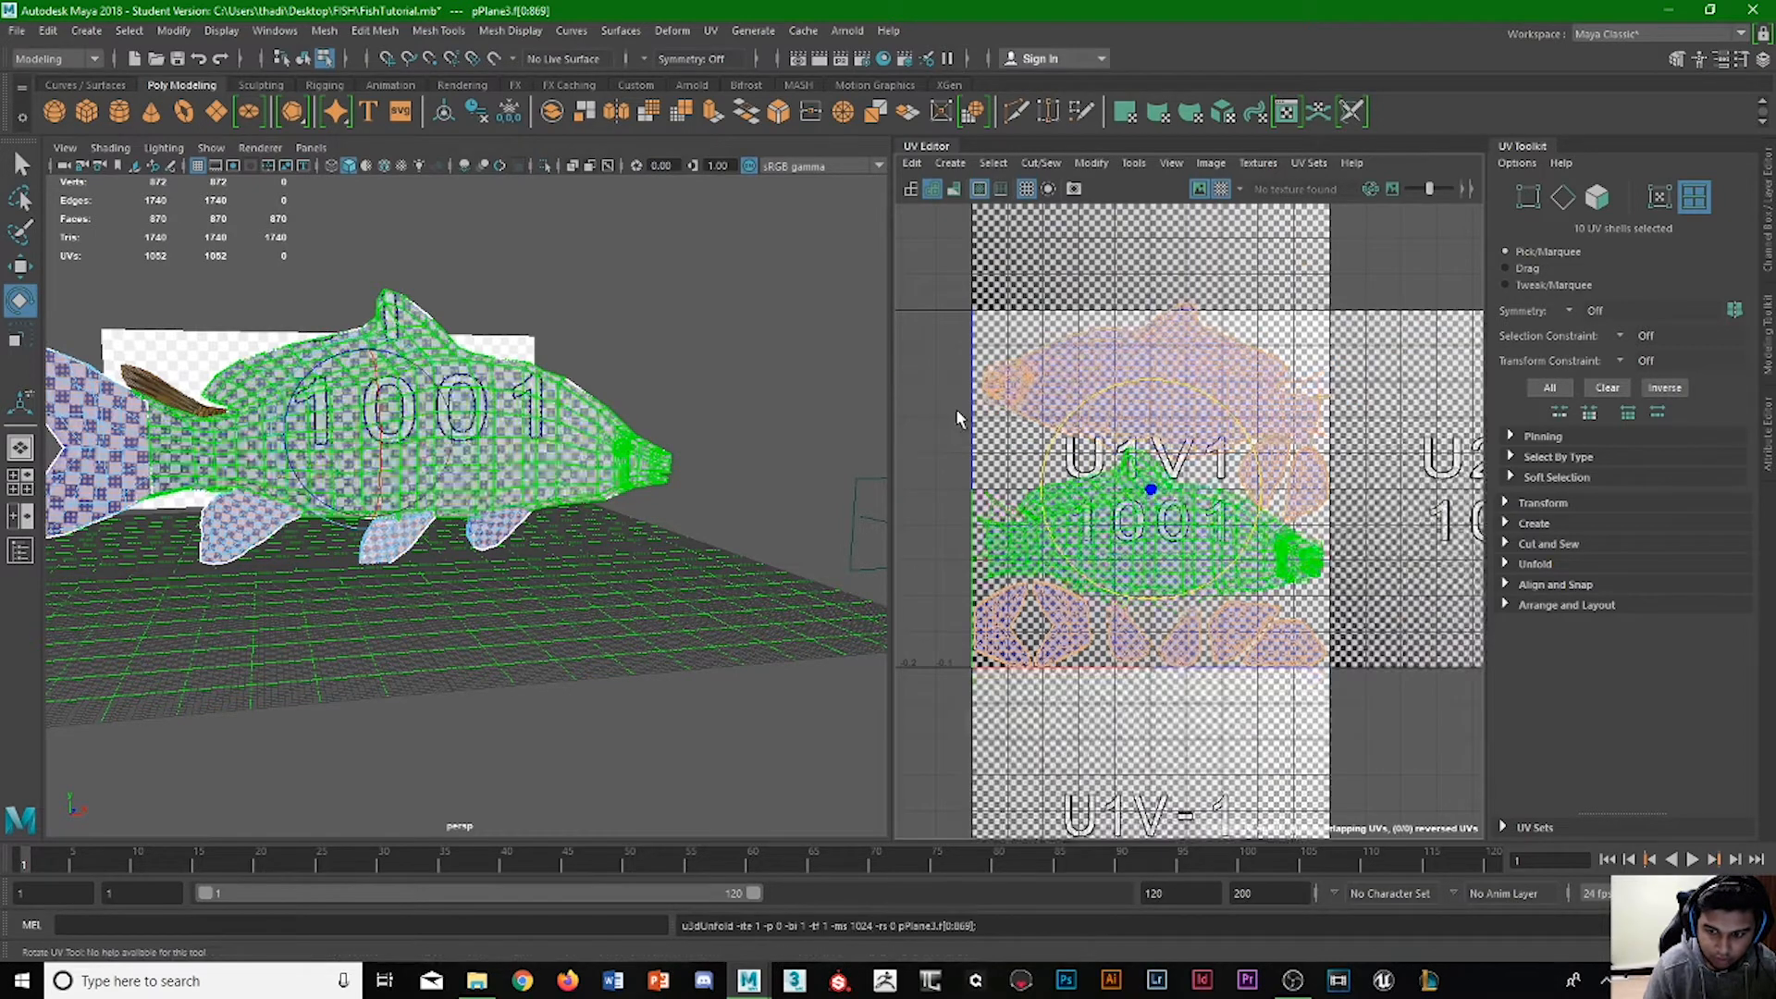
pyautogui.click(957, 418)
pyautogui.click(720, 378)
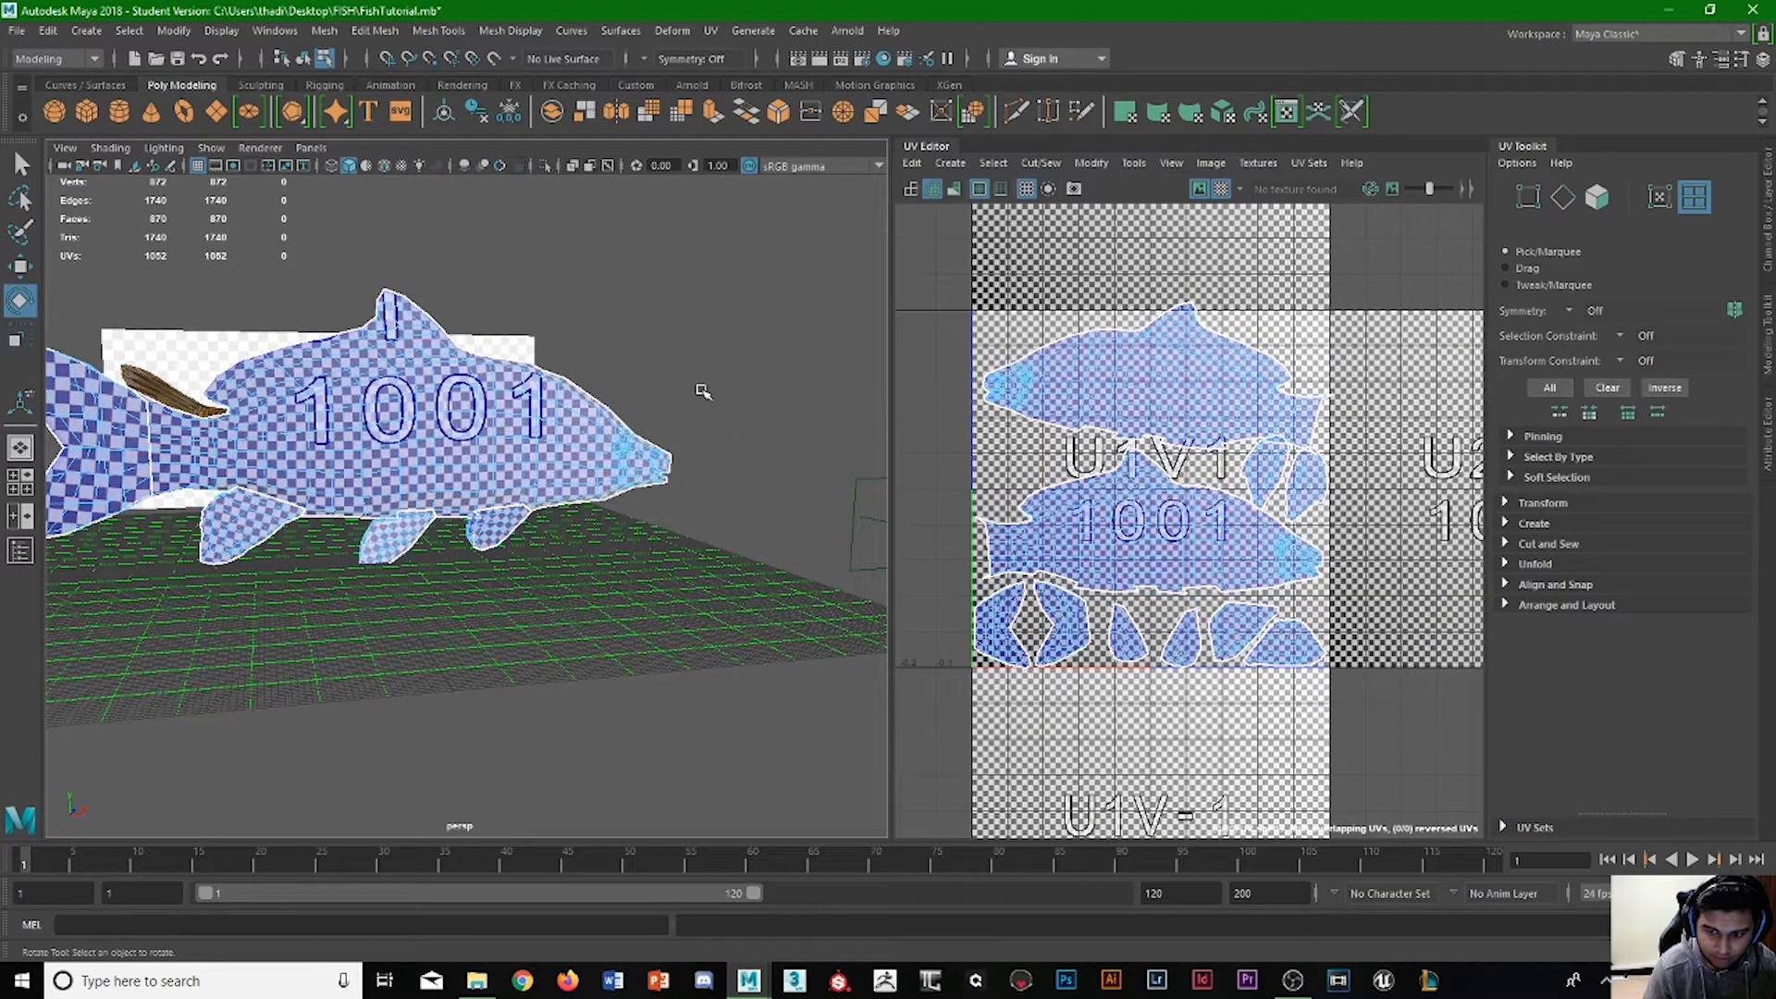
pyautogui.scroll(5, 194, 601)
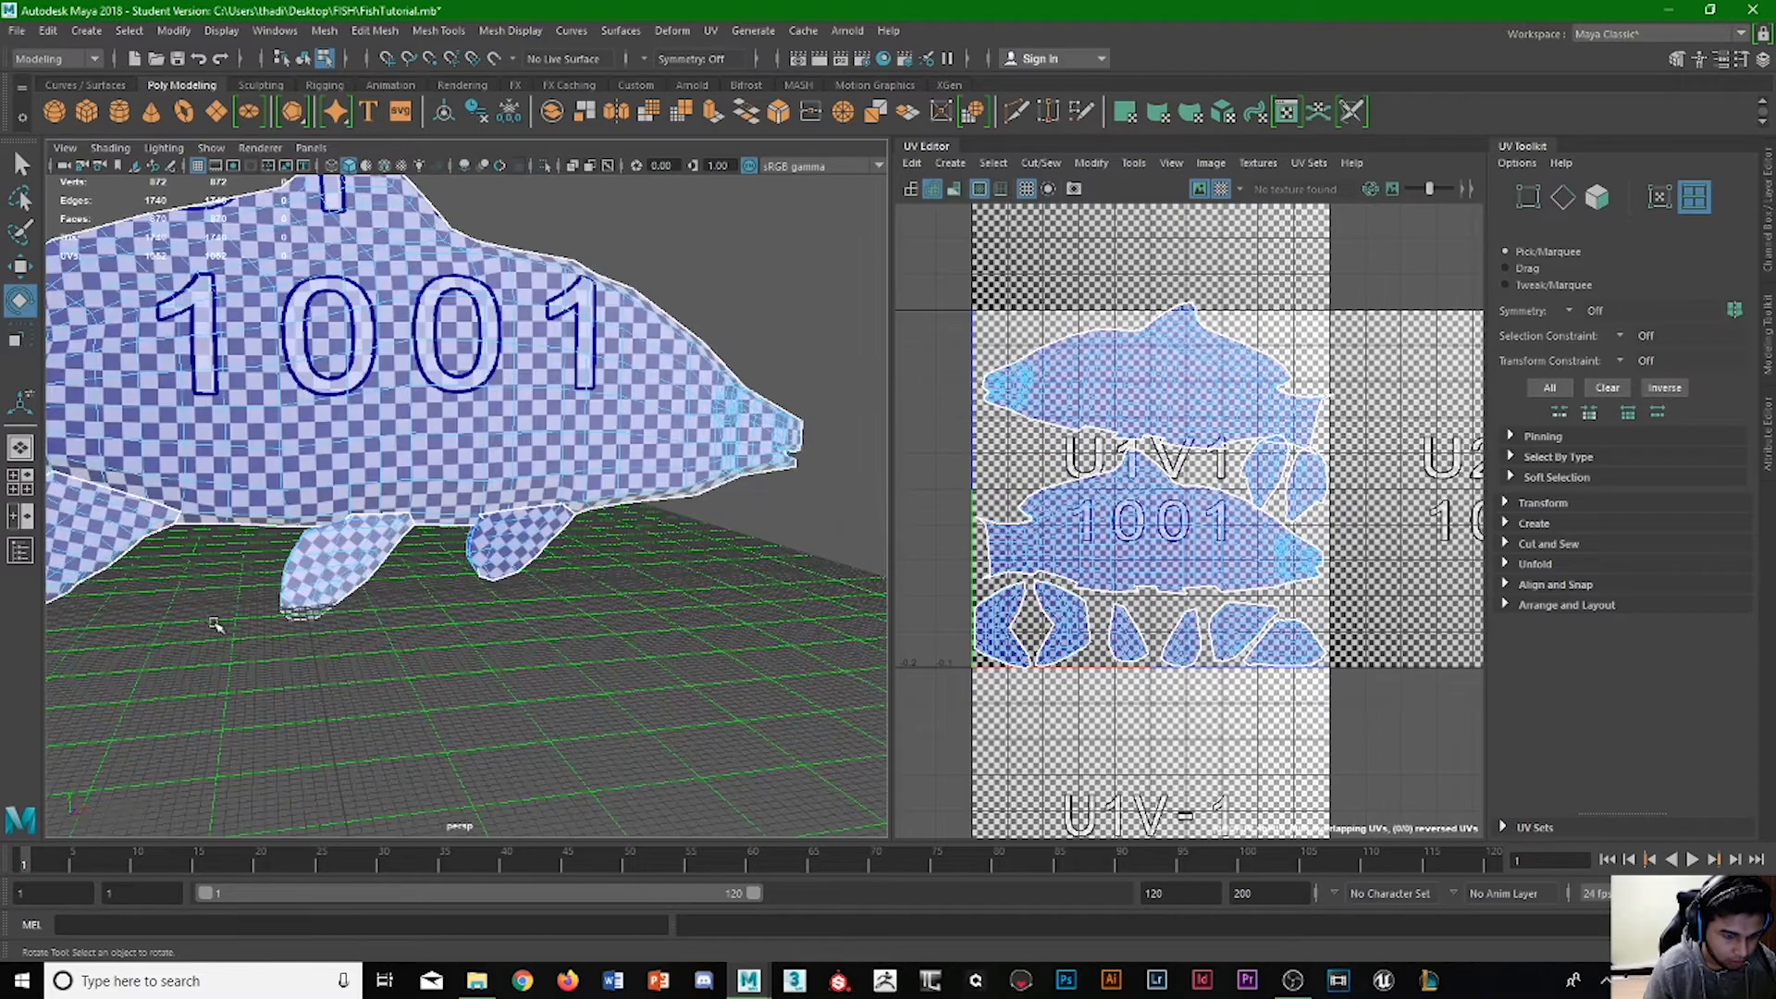
# Rotate the upper body shell slightly counter-clockwise to level it and lower it until its dorsal fin sits inside tile U1V1.
pyautogui.keyDown('alt'); pyautogui.moveTo(213, 624); pyautogui.dragTo(248, 498); pyautogui.keyUp('alt')
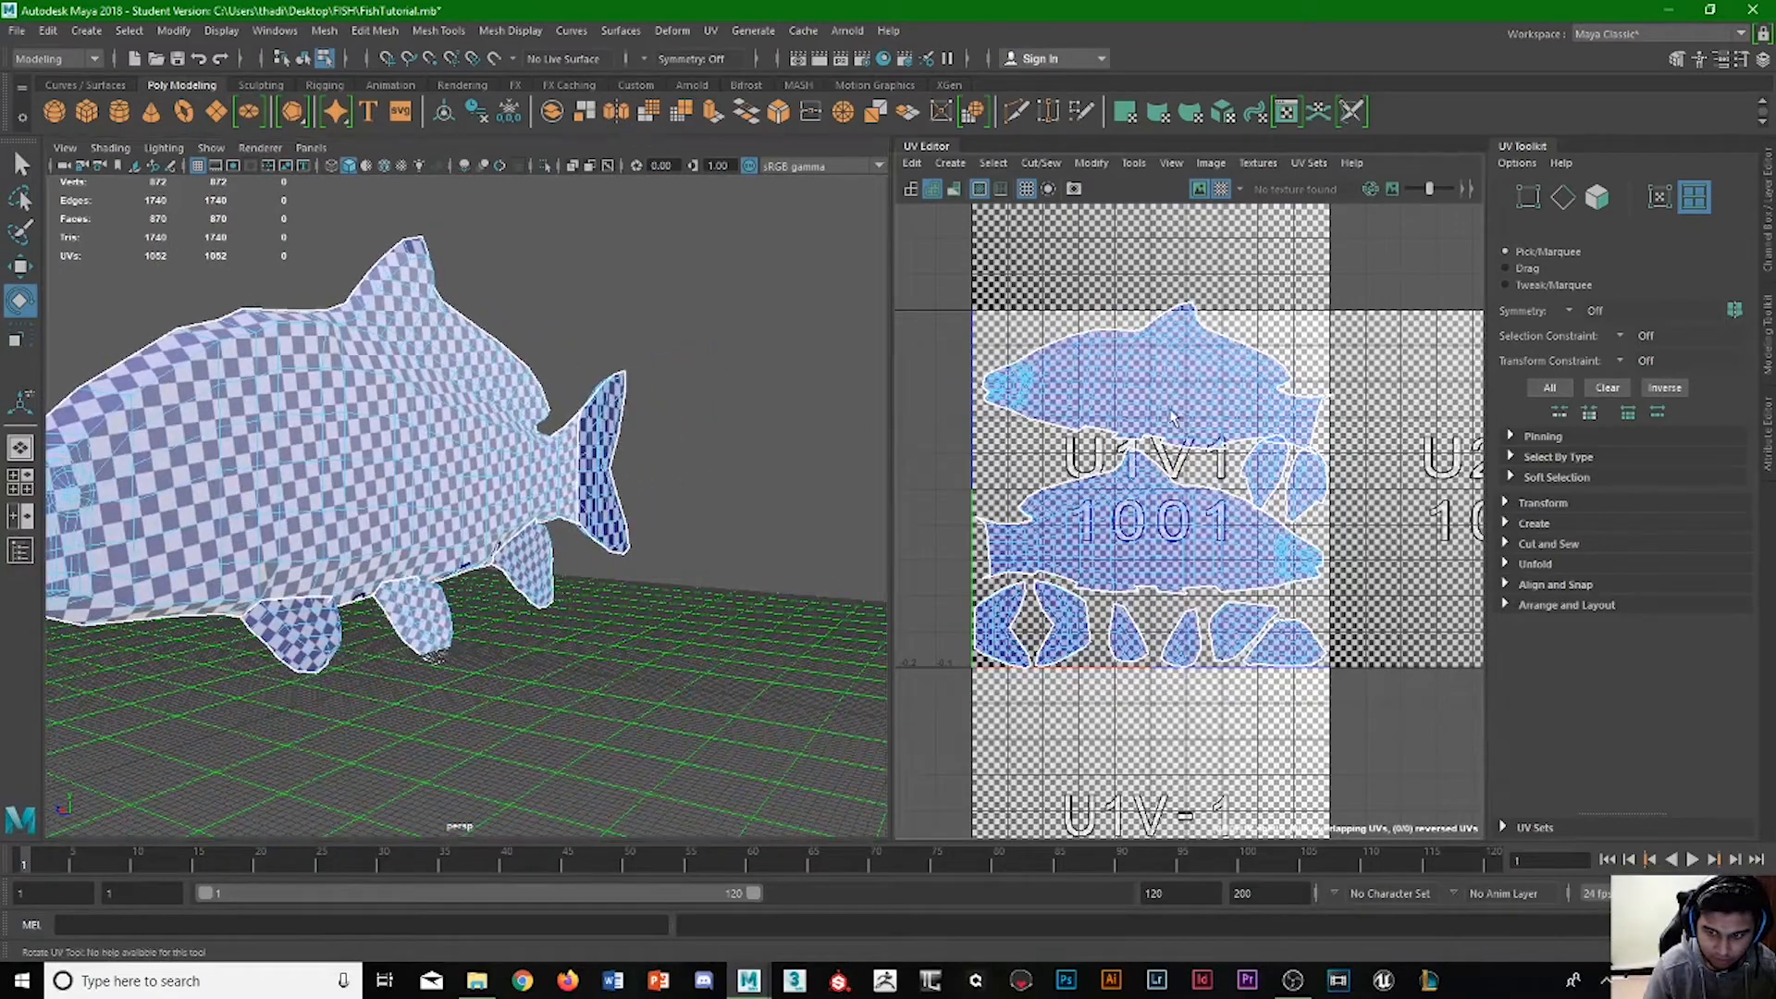
pyautogui.click(1171, 362)
pyautogui.click(1171, 365)
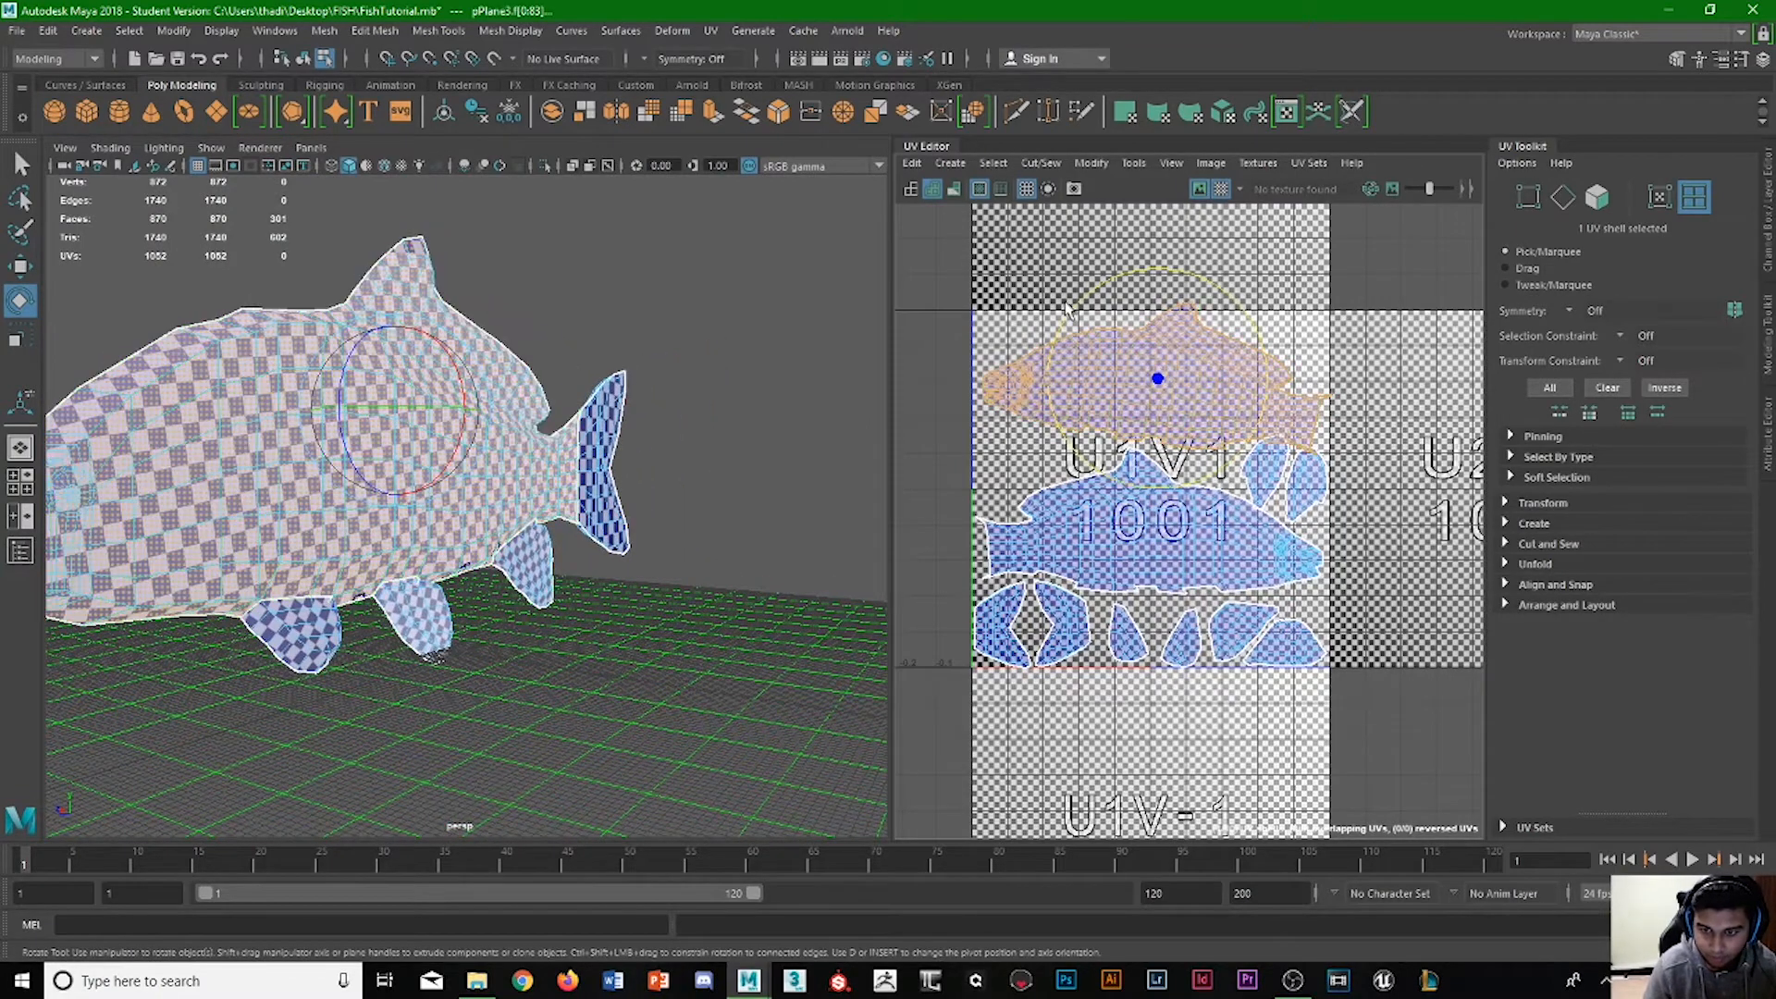
pyautogui.moveTo(1065, 320); pyautogui.dragTo(1060, 328)
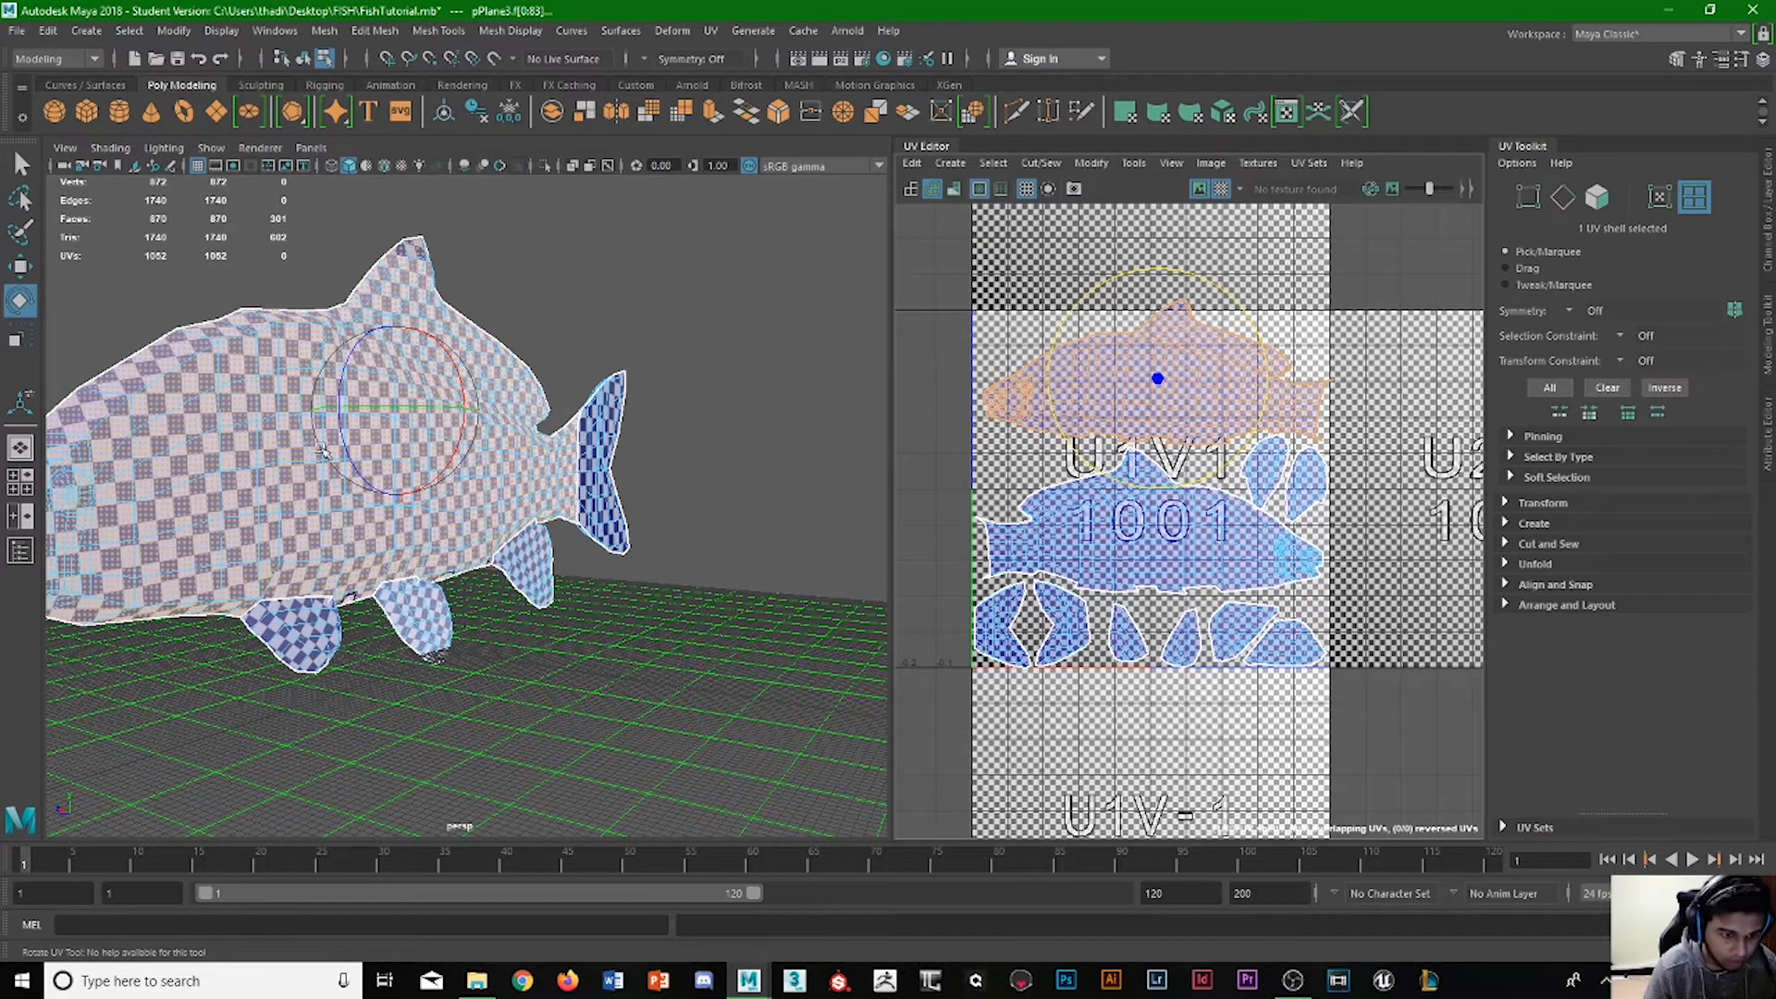
pyautogui.press('w')
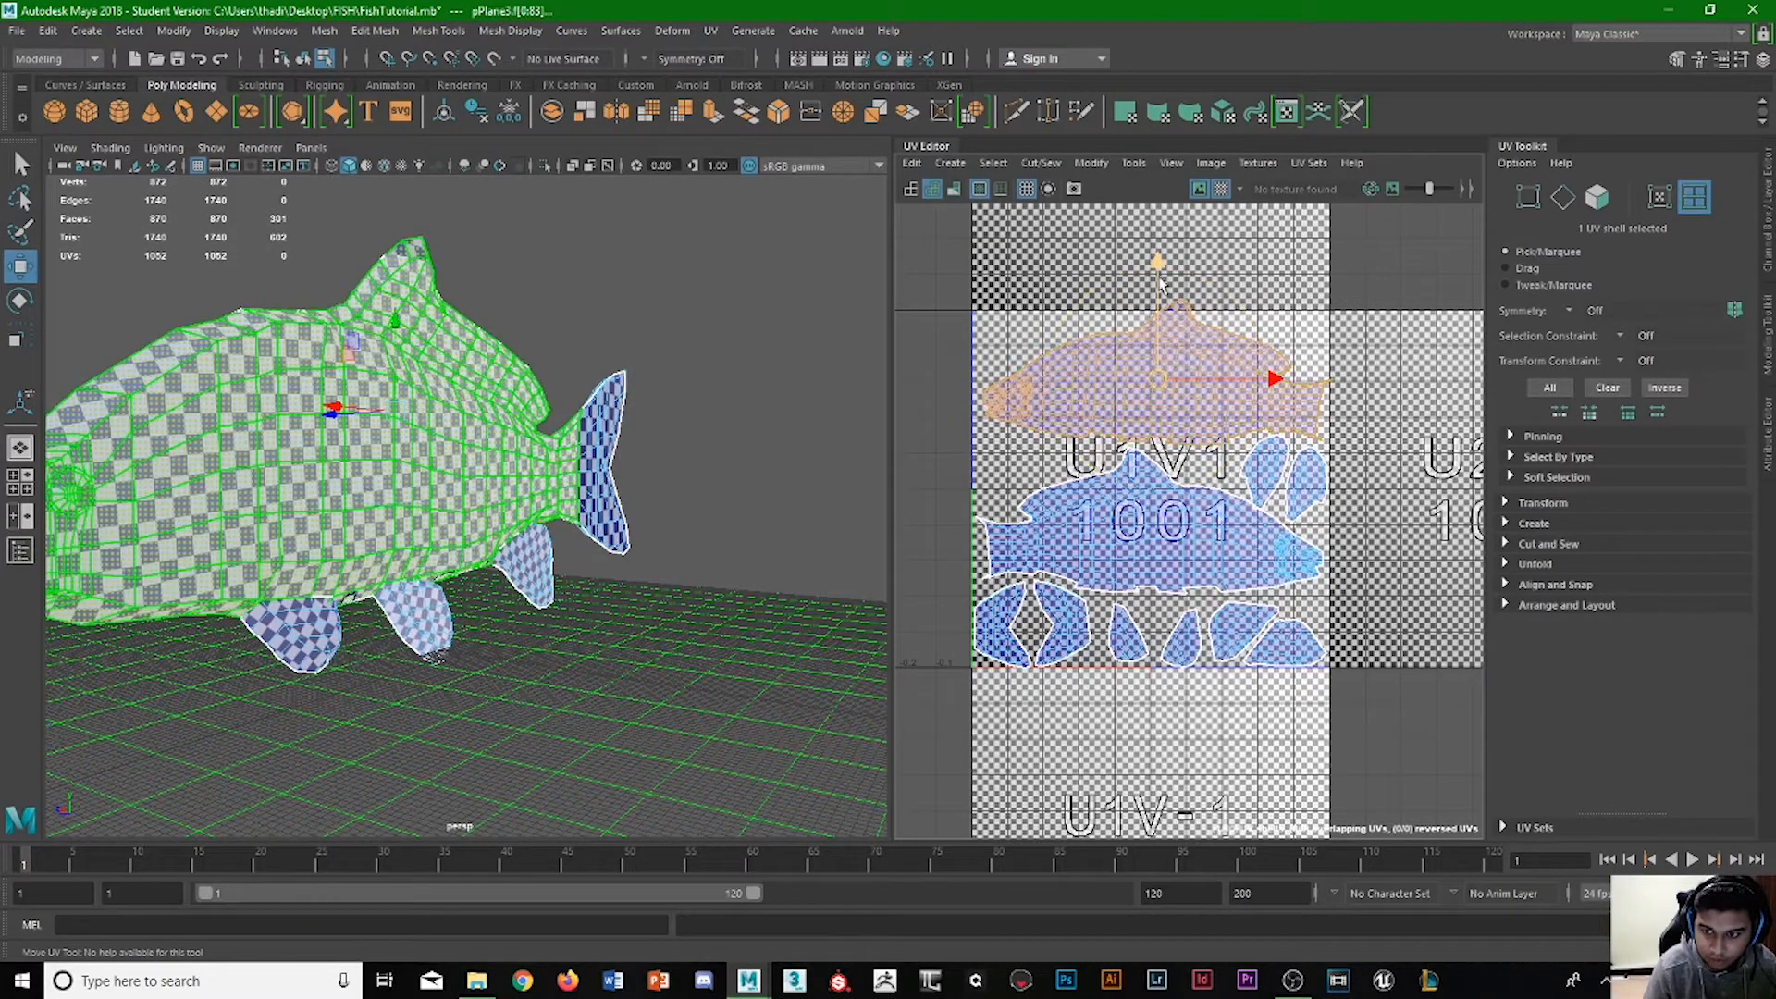
pyautogui.moveTo(1161, 282); pyautogui.dragTo(1159, 298)
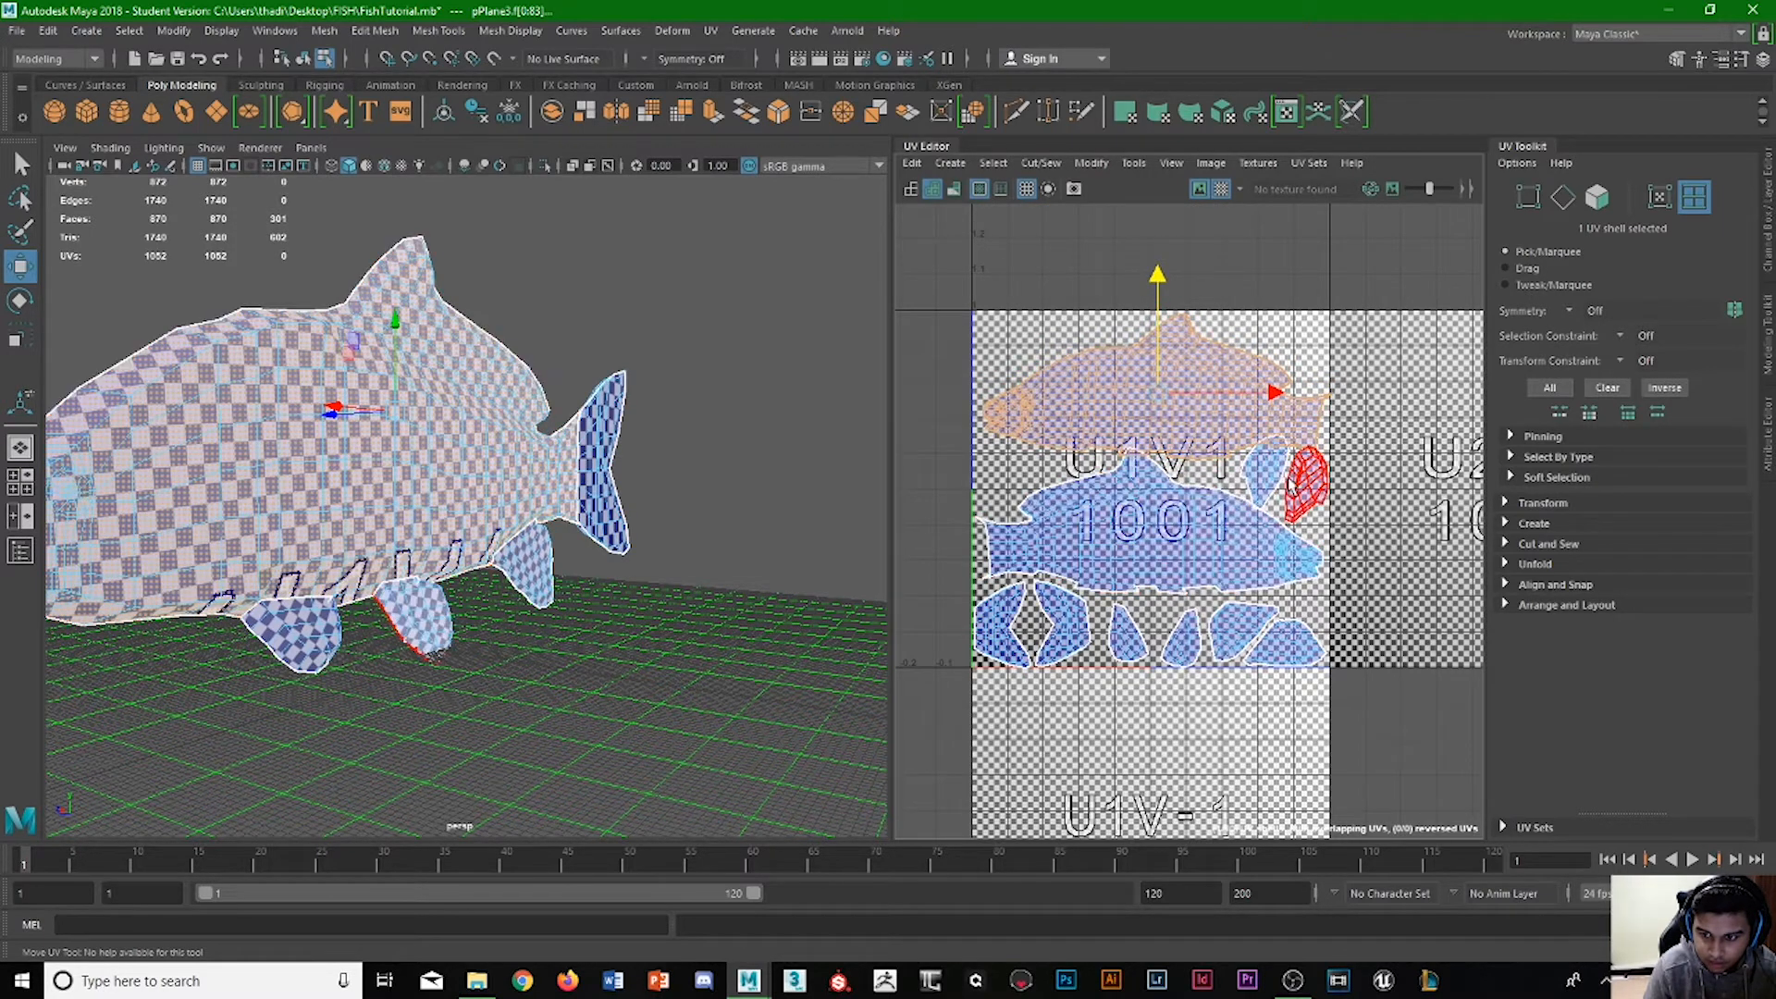
# Examine the tail and fin shells up close for their clearance from the tile borders and neighbouring shells.
pyautogui.click(1273, 479)
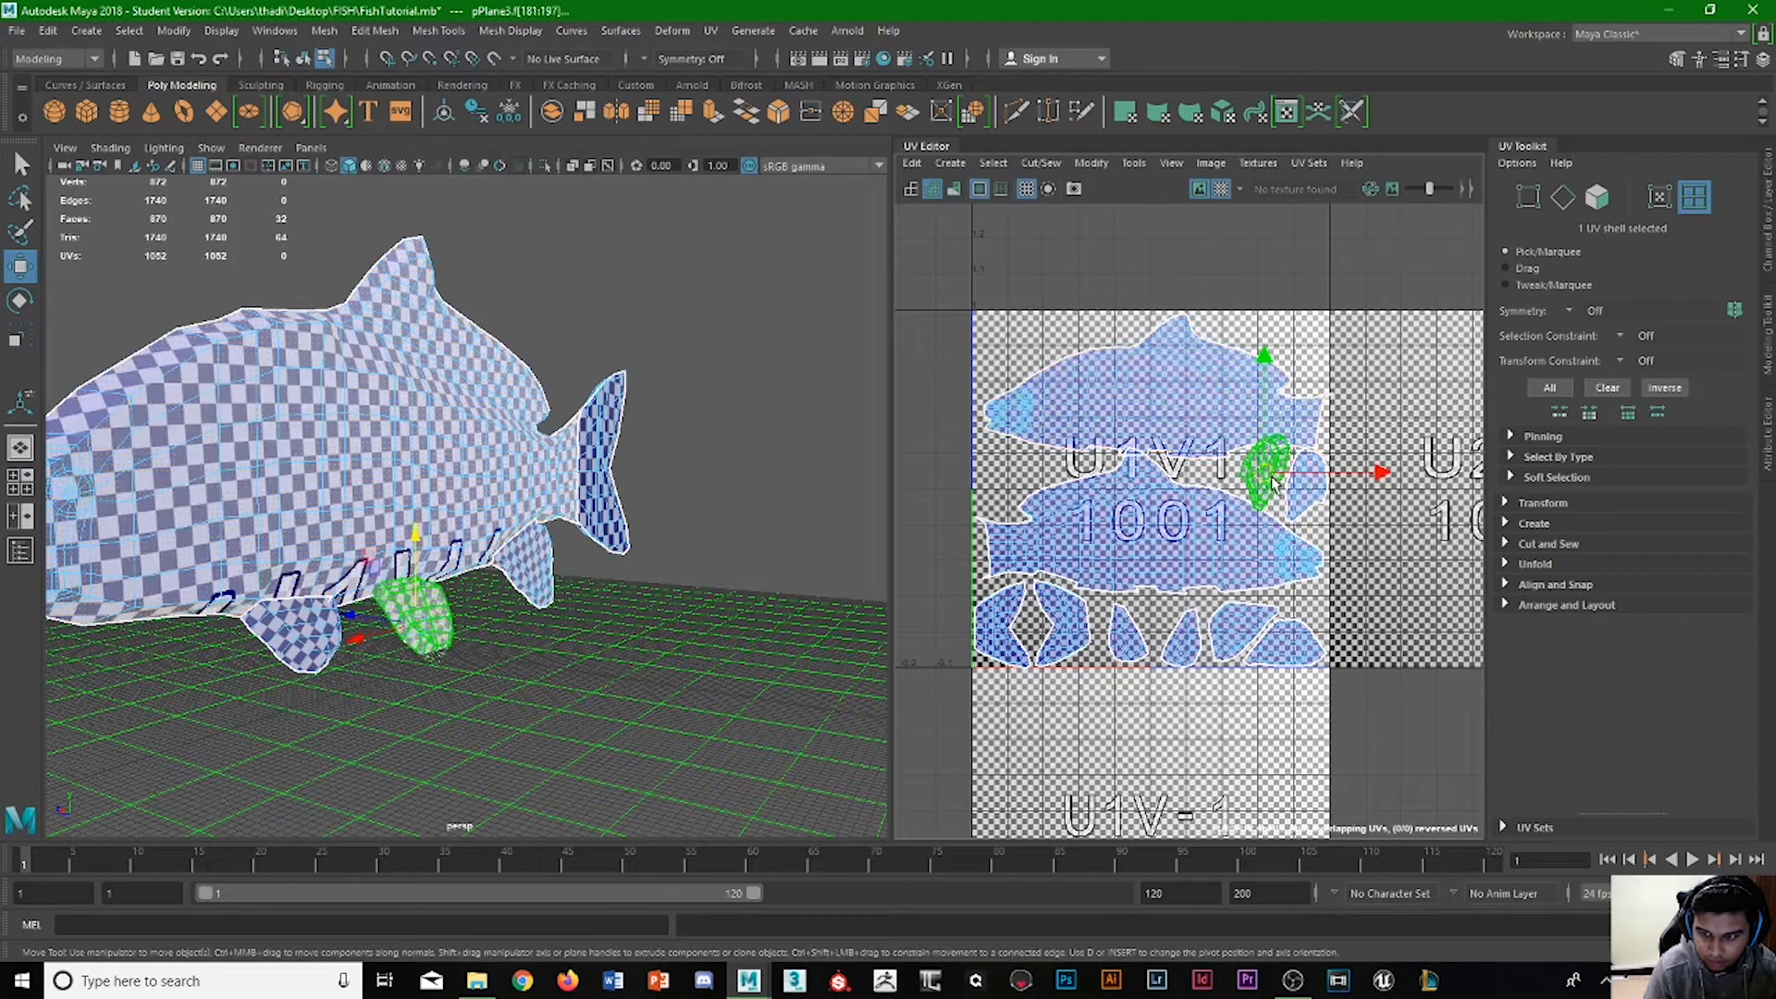
pyautogui.scroll(4, 1048, 708)
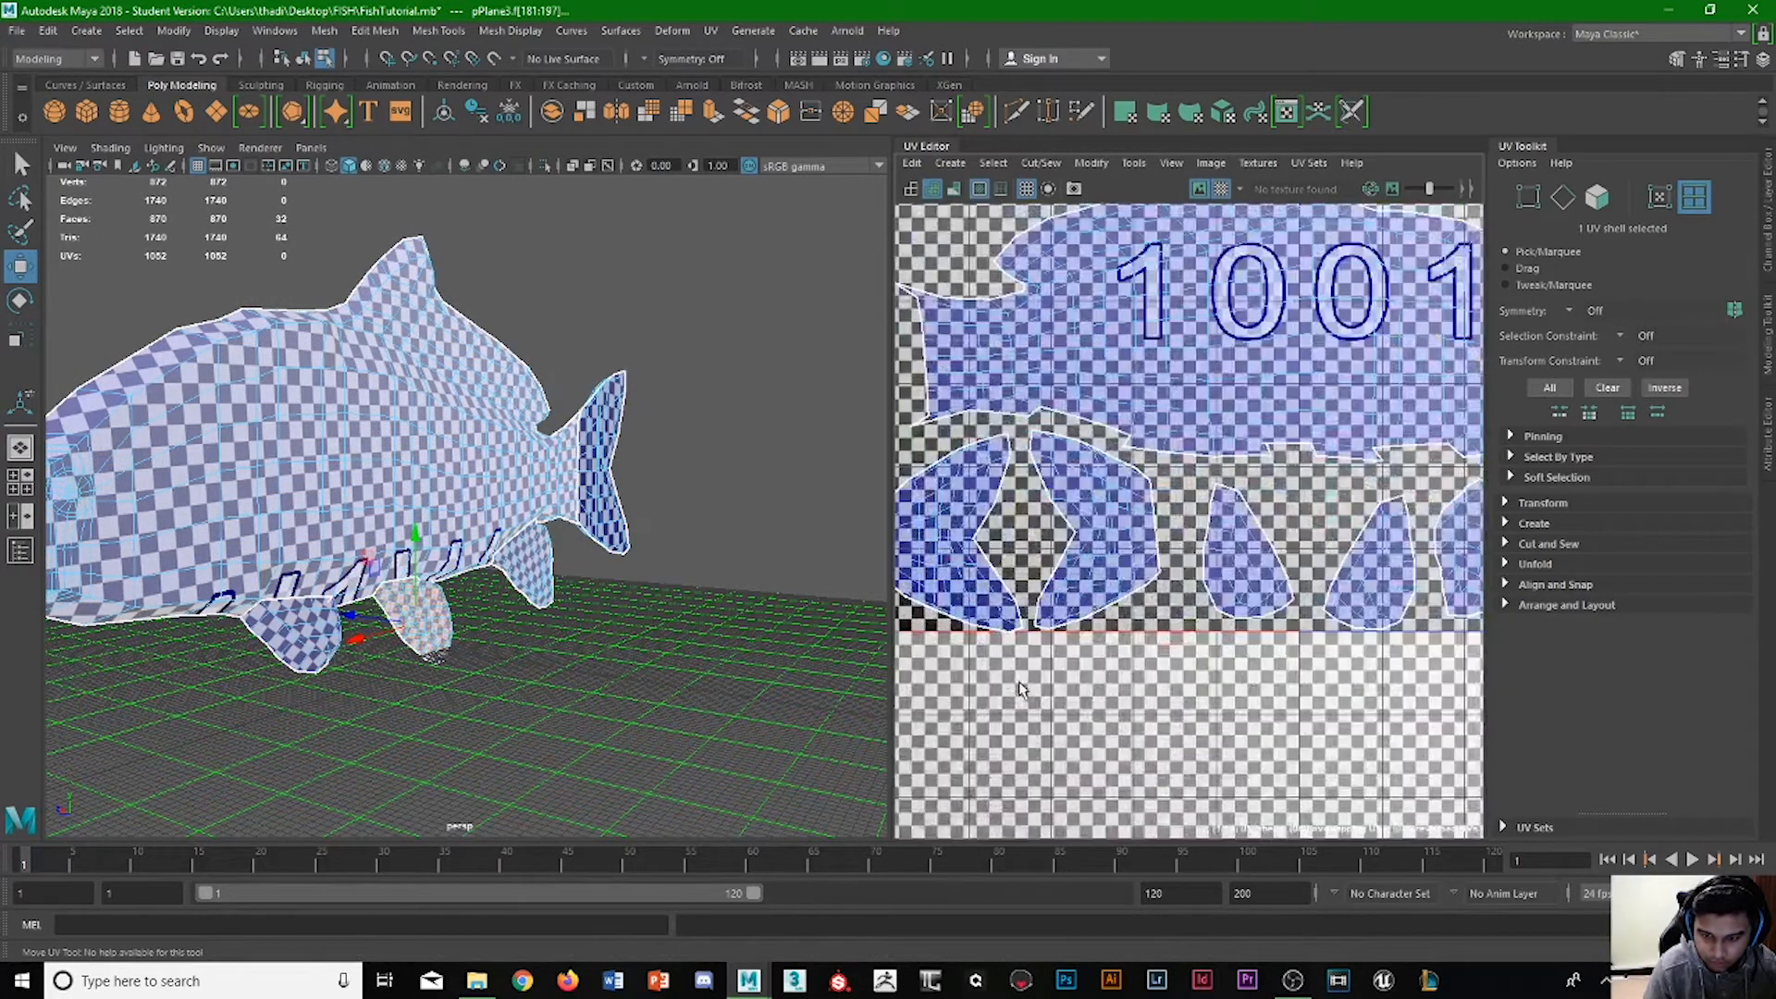
pyautogui.click(981, 490)
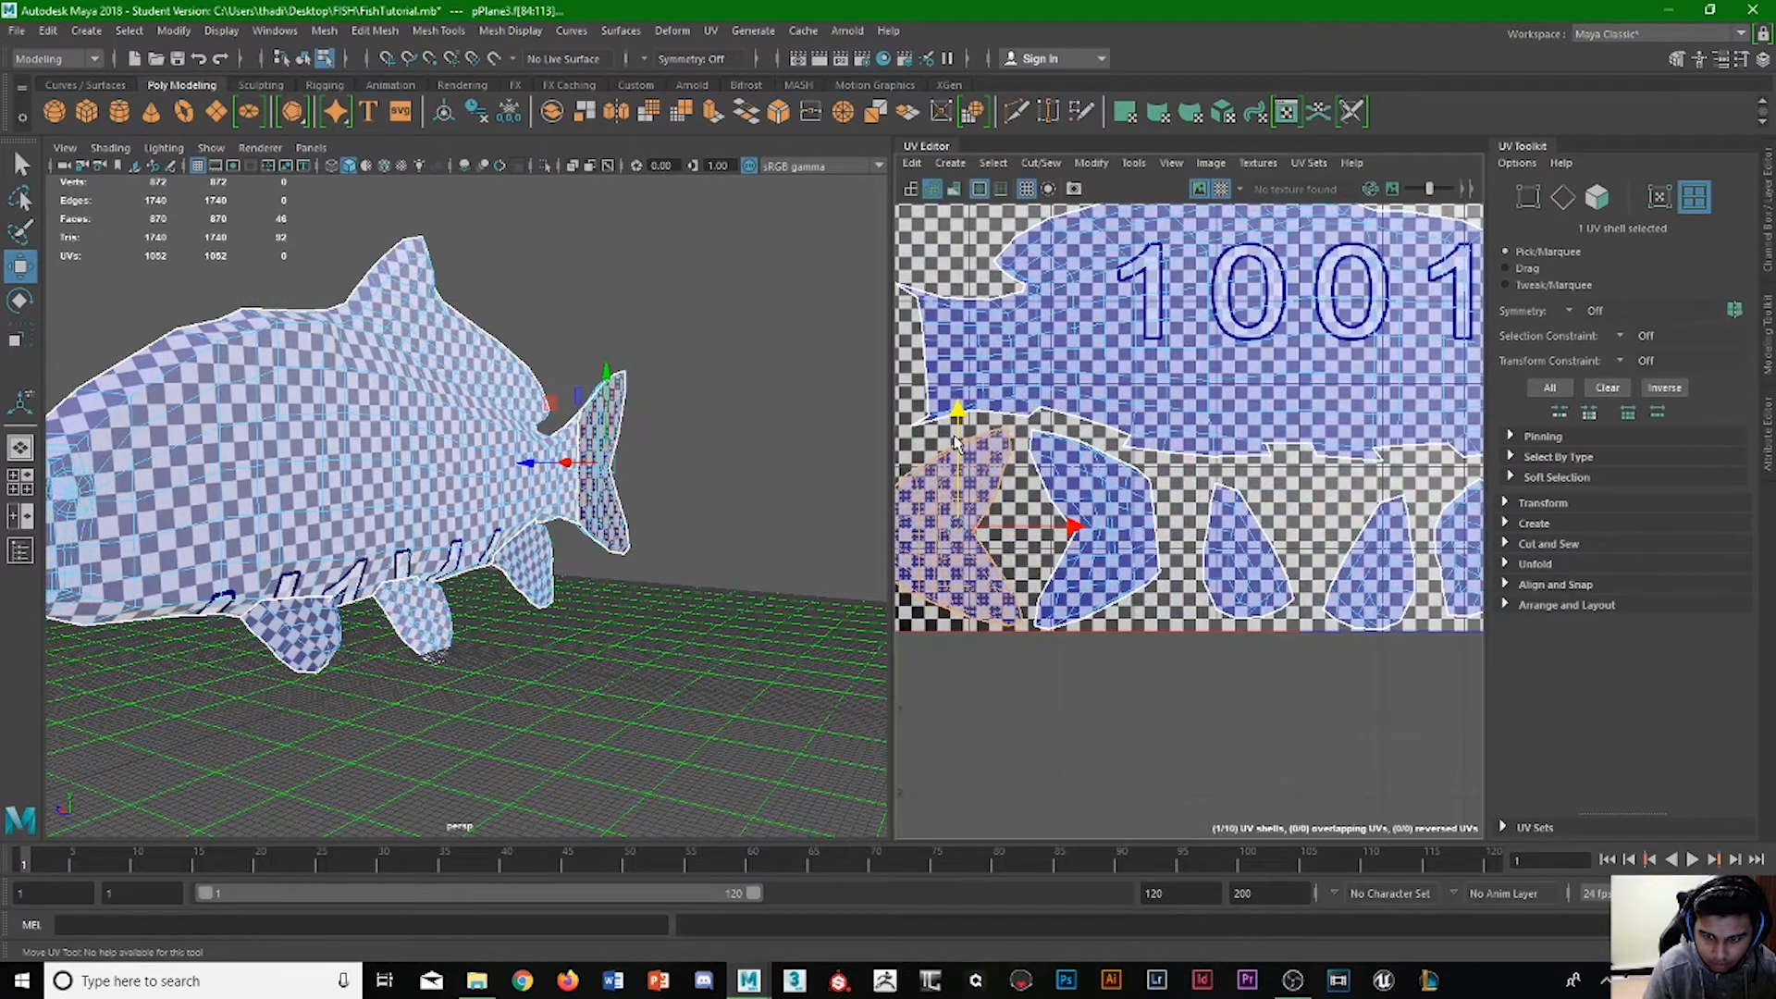
pyautogui.keyDown('alt'); pyautogui.moveTo(1281, 568); pyautogui.dragTo(932, 581, button='middle'); pyautogui.keyUp('alt')
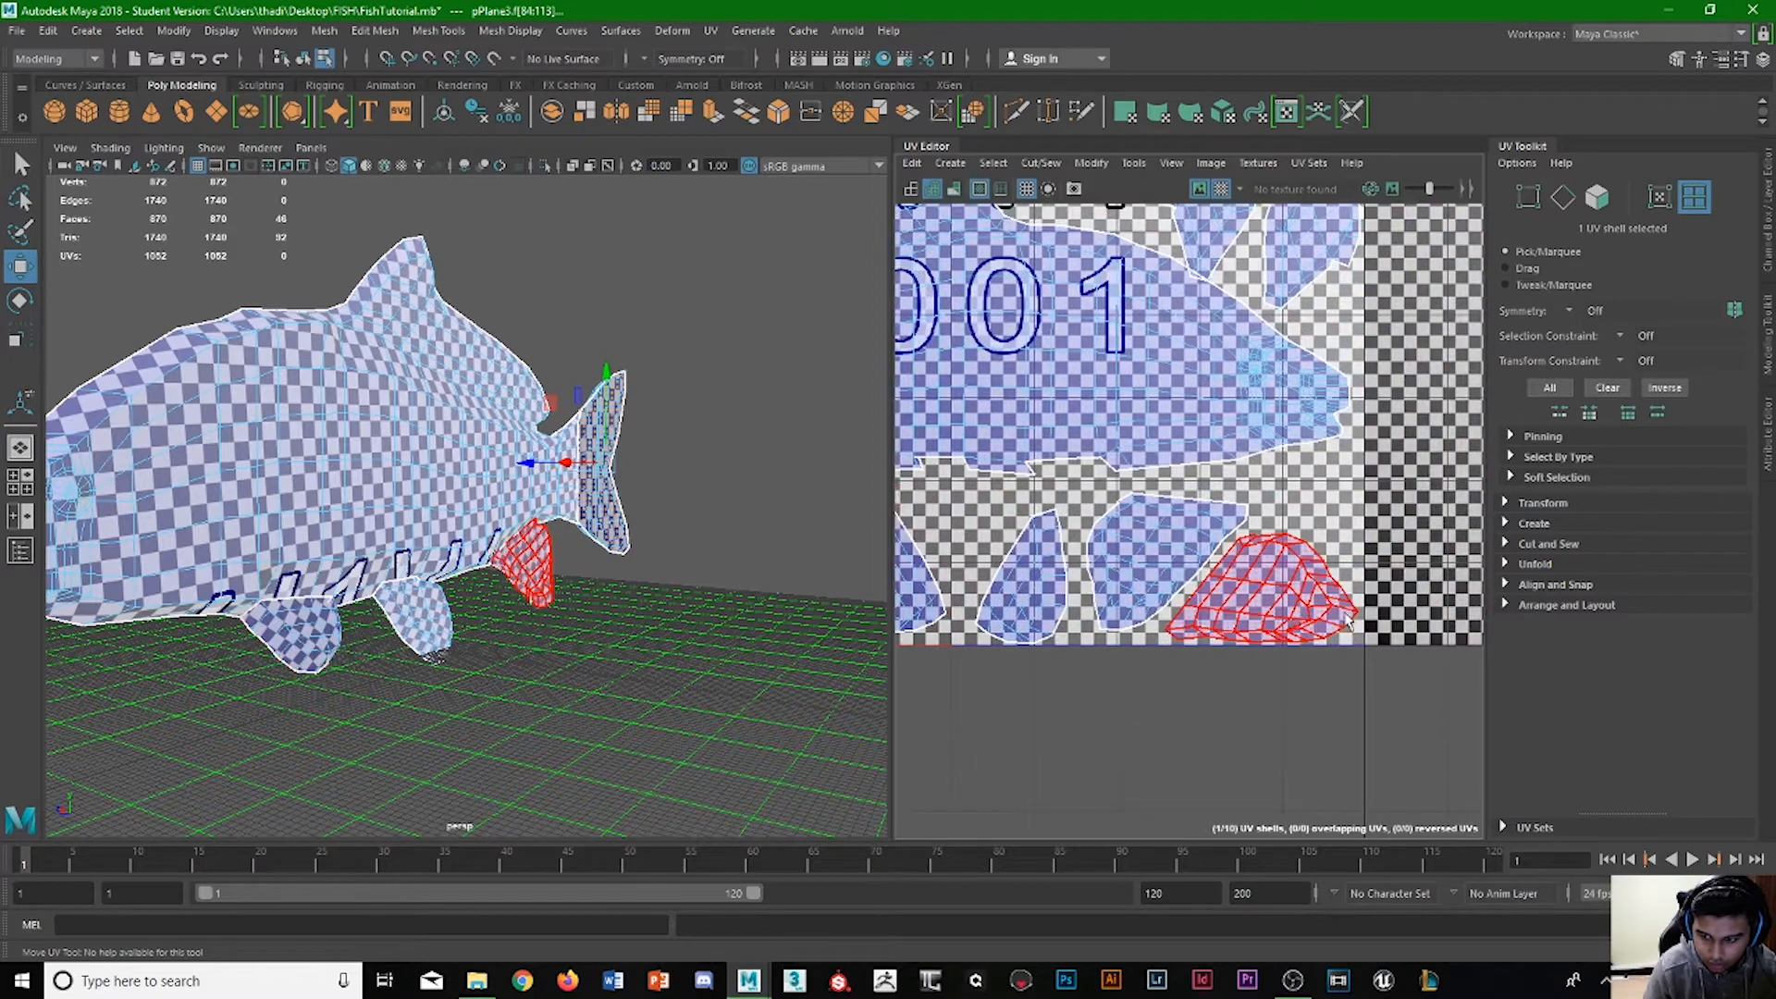
pyautogui.keyDown('alt'); pyautogui.moveTo(1267, 278); pyautogui.dragTo(1205, 546, button='middle'); pyautogui.keyUp('alt')
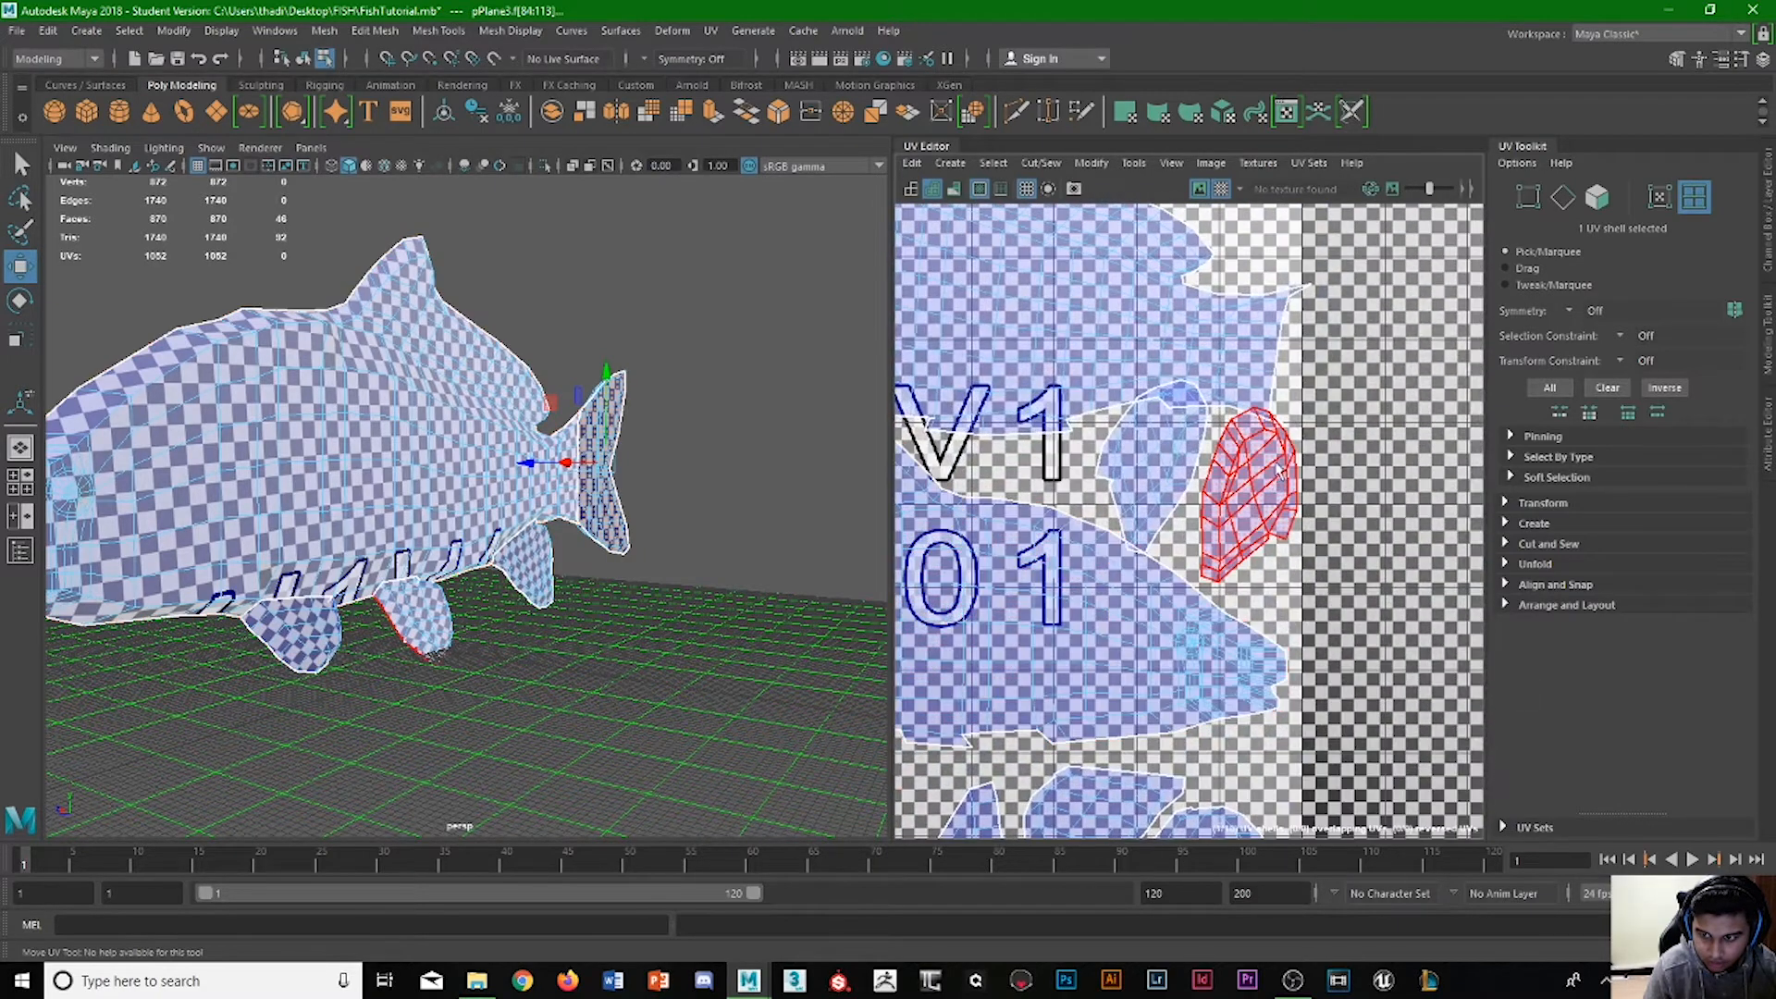
# Shift the upper body shell left until its nose nearly meets the tile's left edge, leaving room beside its tail.
pyautogui.keyDown('alt'); pyautogui.moveTo(1101, 393); pyautogui.dragTo(1268, 453, button='middle'); pyautogui.keyUp('alt')
pyautogui.click(1268, 453)
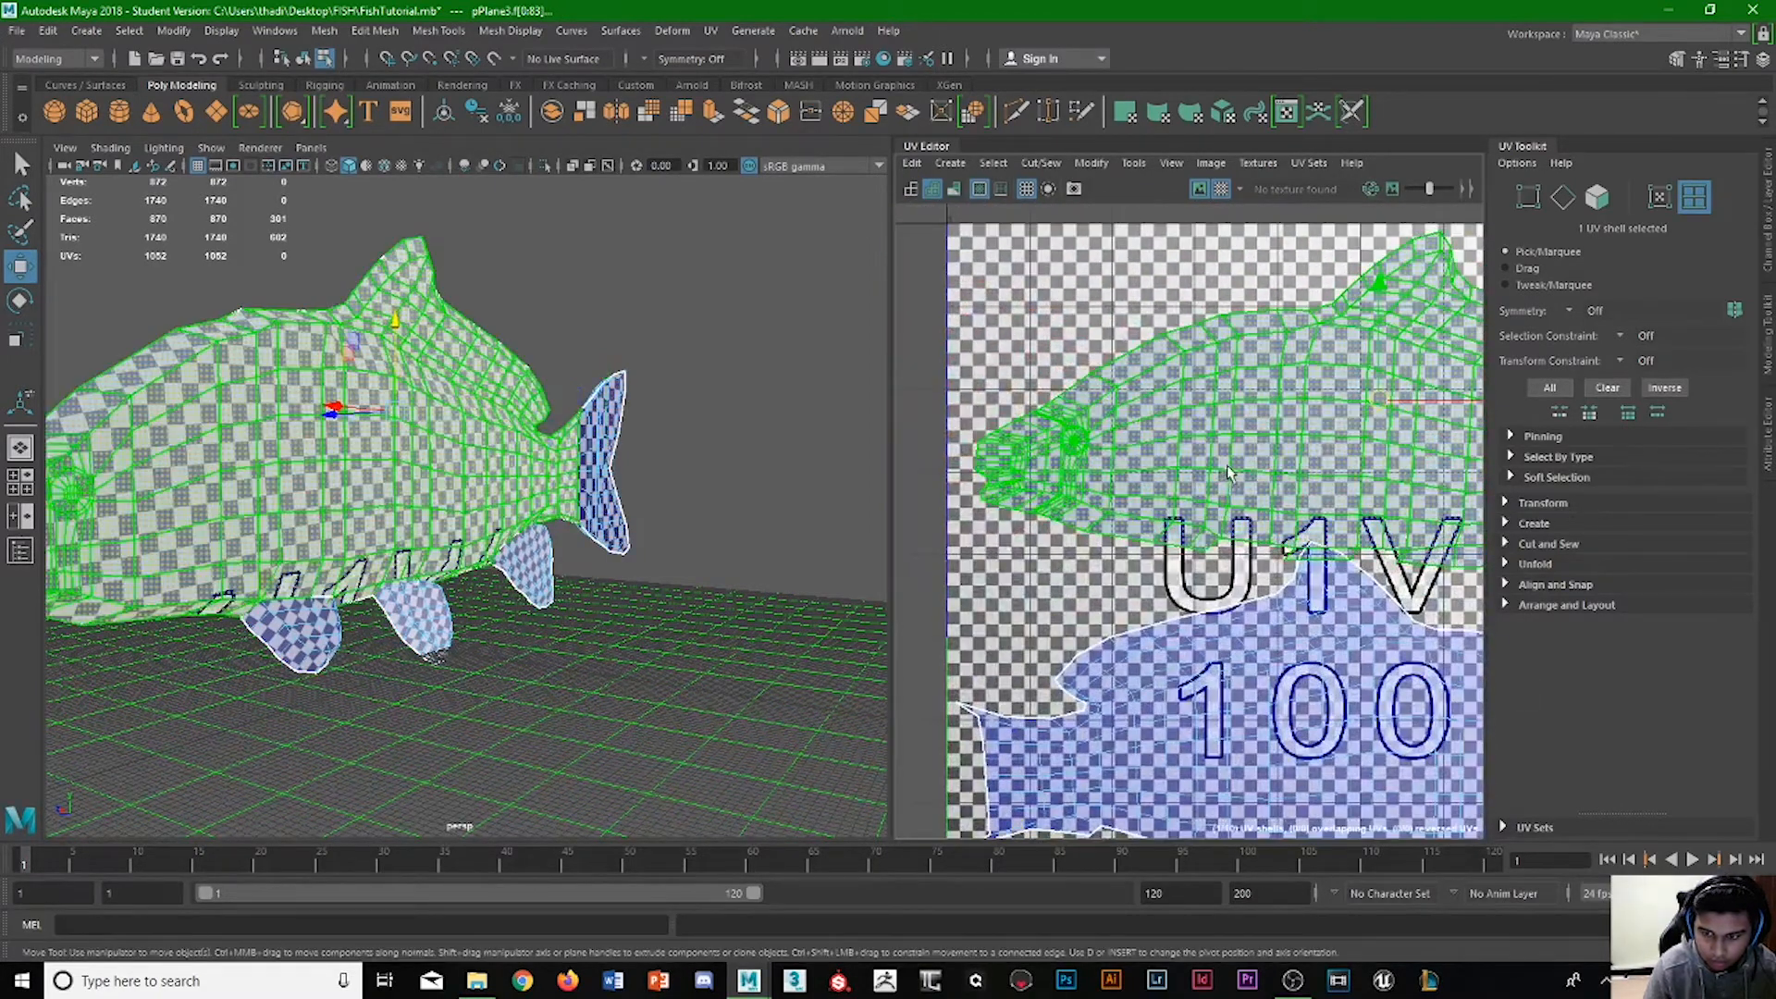
pyautogui.moveTo(1414, 409); pyautogui.dragTo(1391, 412)
pyautogui.keyDown('alt'); pyautogui.moveTo(1280, 404); pyautogui.dragTo(925, 334, button='middle'); pyautogui.keyUp('alt')
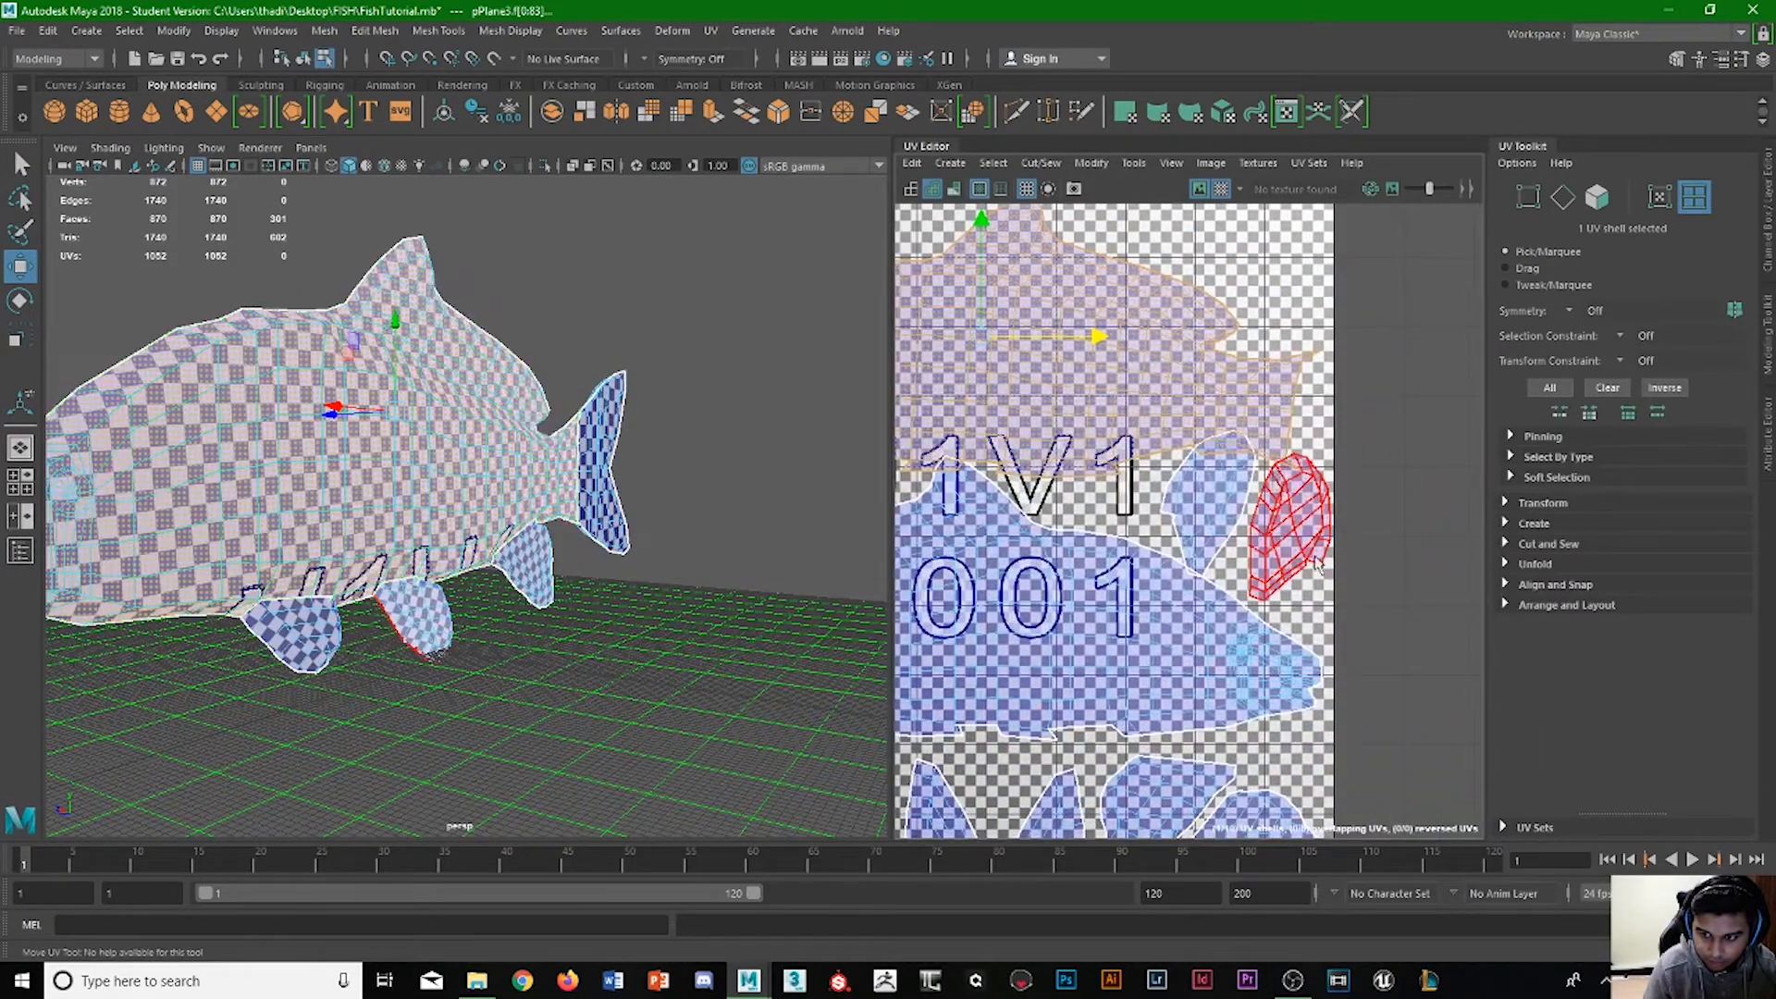
pyautogui.scroll(-1, 1297, 620)
pyautogui.scroll(-1, 1293, 614)
pyautogui.keyDown('alt'); pyautogui.moveTo(1249, 625); pyautogui.dragTo(1332, 637, button='middle'); pyautogui.keyUp('alt')
# Try placing the inner of the two fin shells below the upper body's tail, rotated, in the empty corner above the nose.
pyautogui.click(1352, 553)
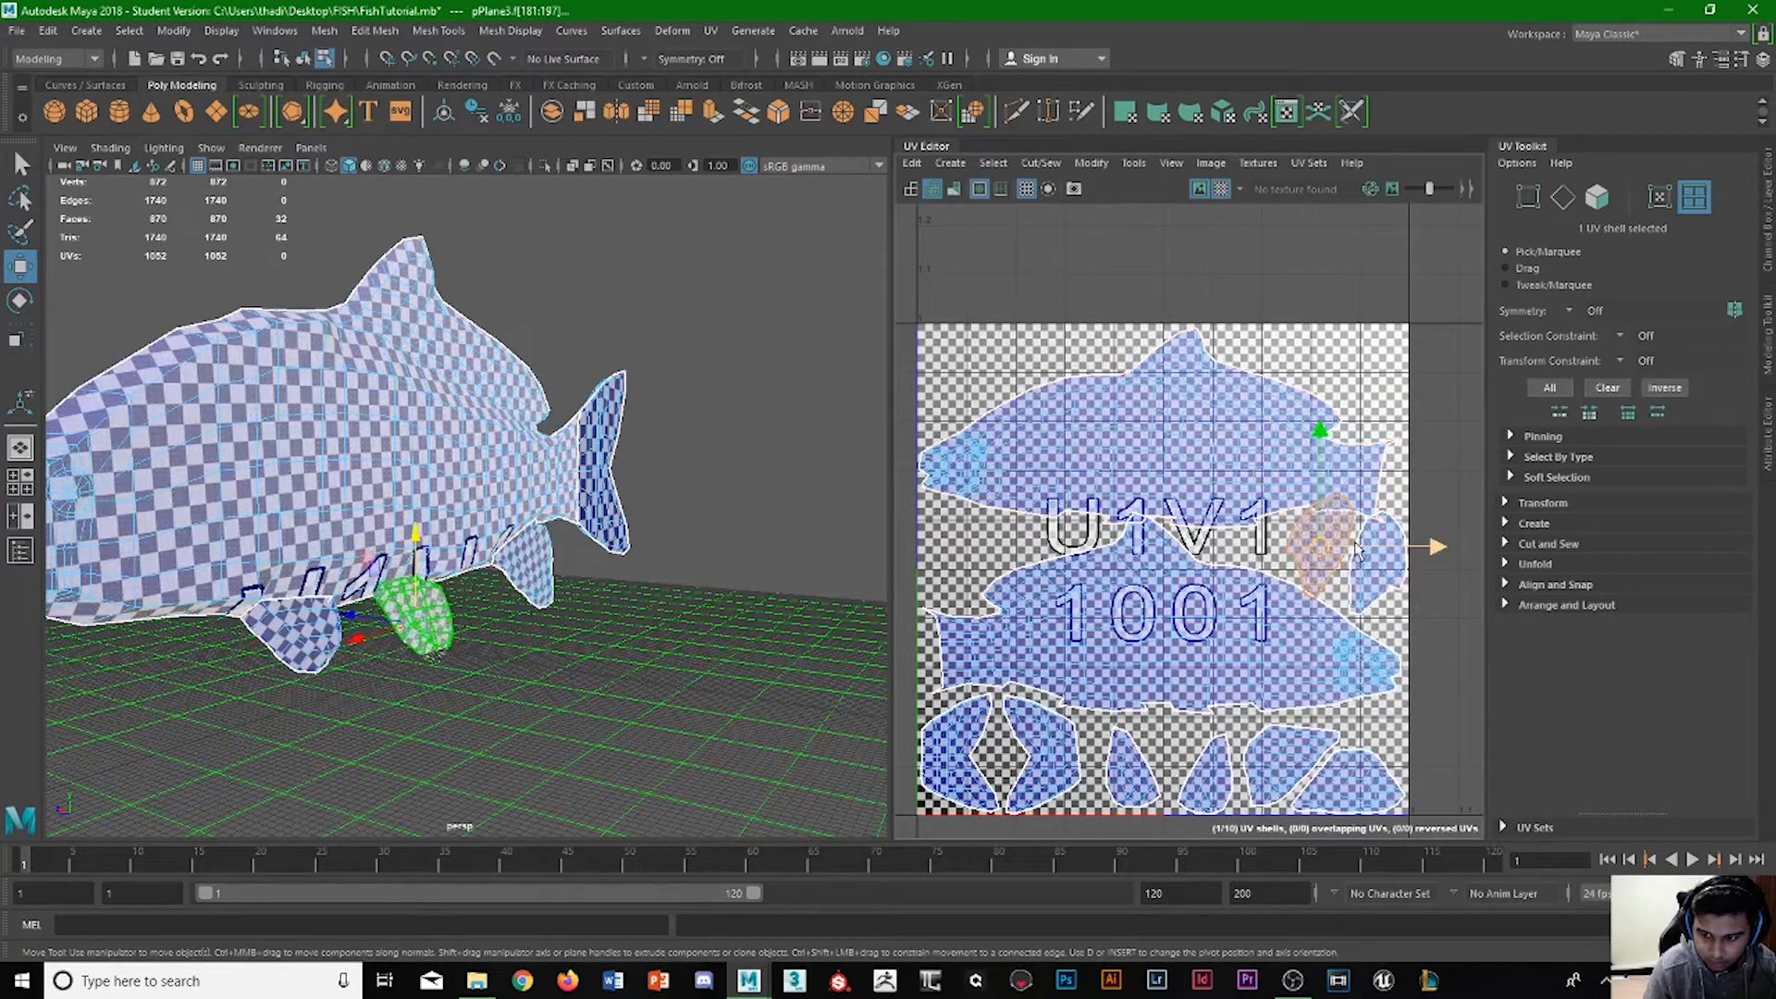
pyautogui.moveTo(1365, 553); pyautogui.dragTo(998, 552)
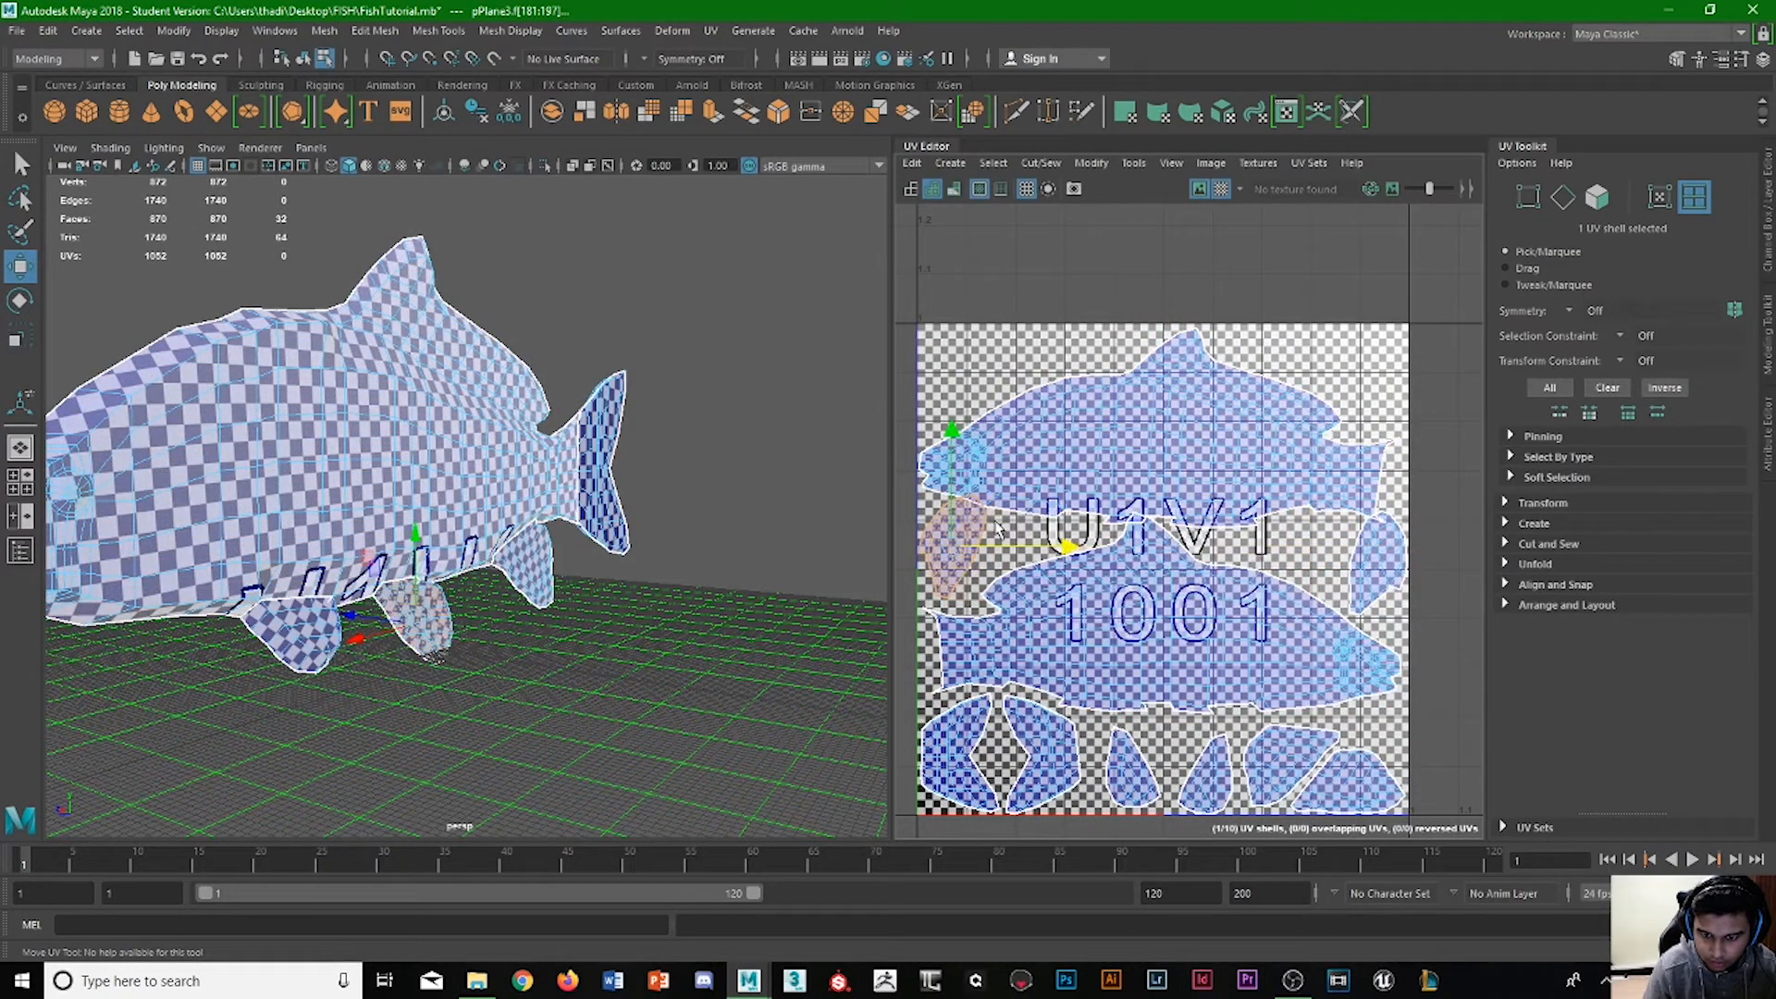
pyautogui.moveTo(956, 453); pyautogui.dragTo(1047, 376)
pyautogui.press('e')
pyautogui.press('w')
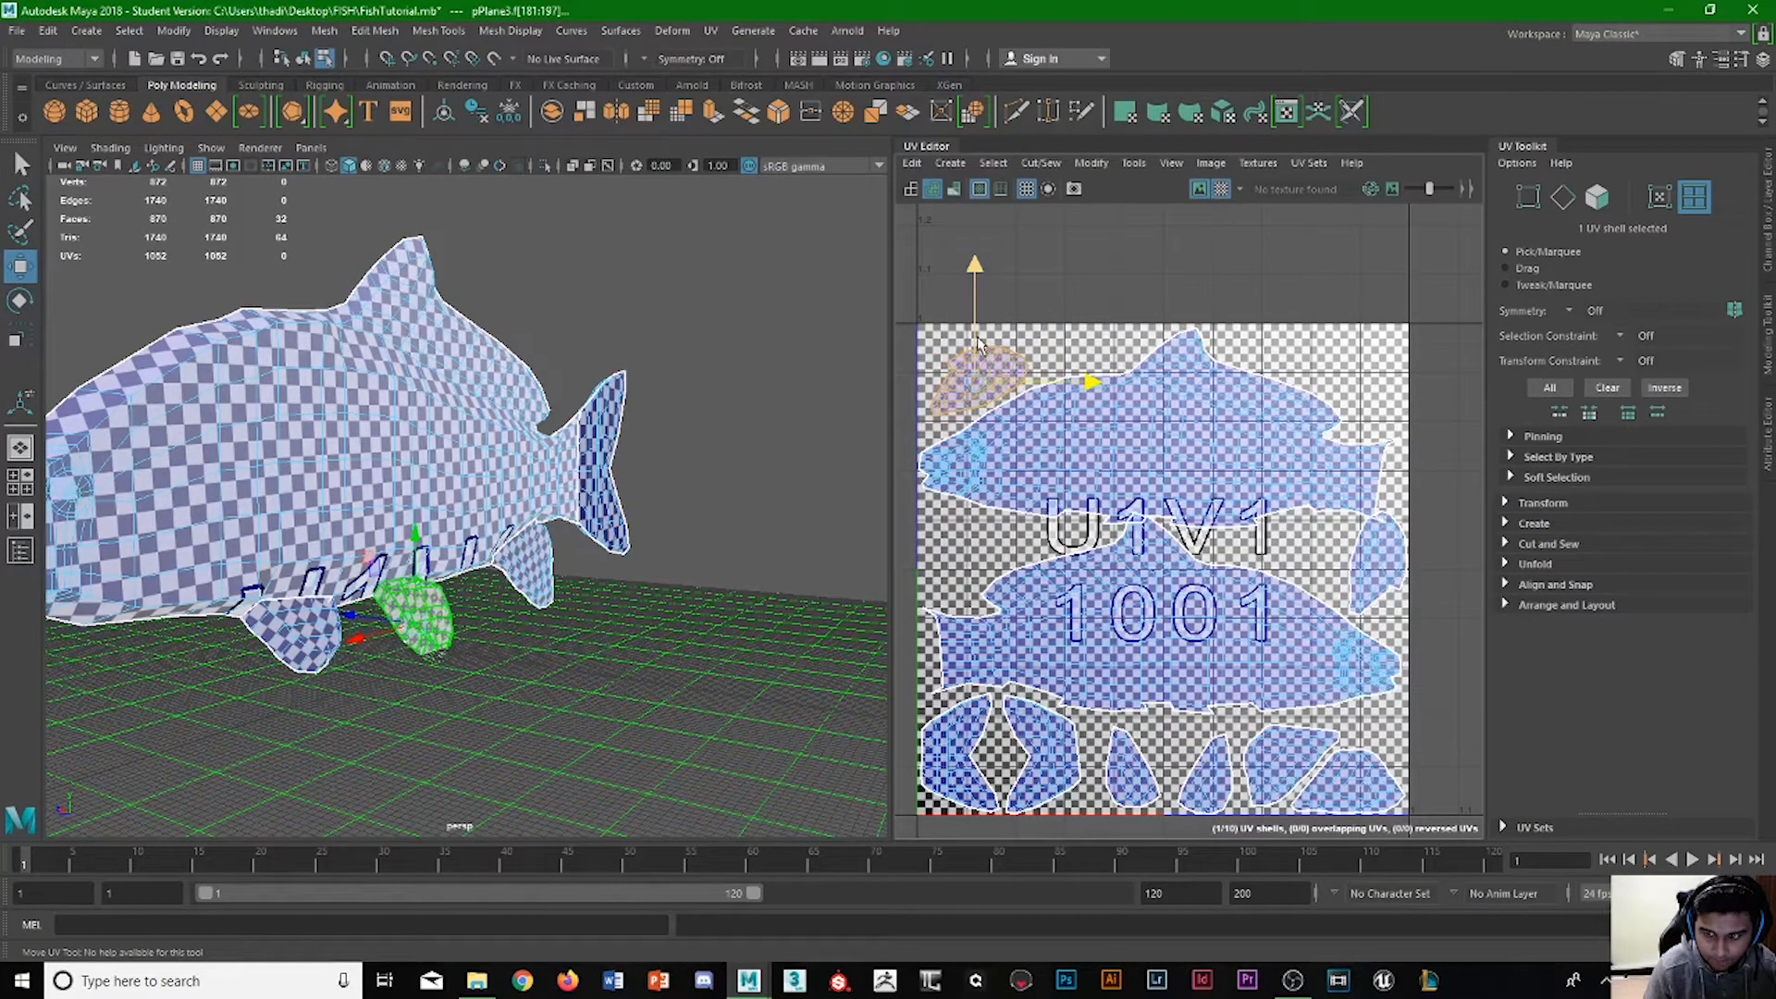
pyautogui.moveTo(1045, 384); pyautogui.dragTo(1402, 365)
pyautogui.hotkey('ctrl', 'z')
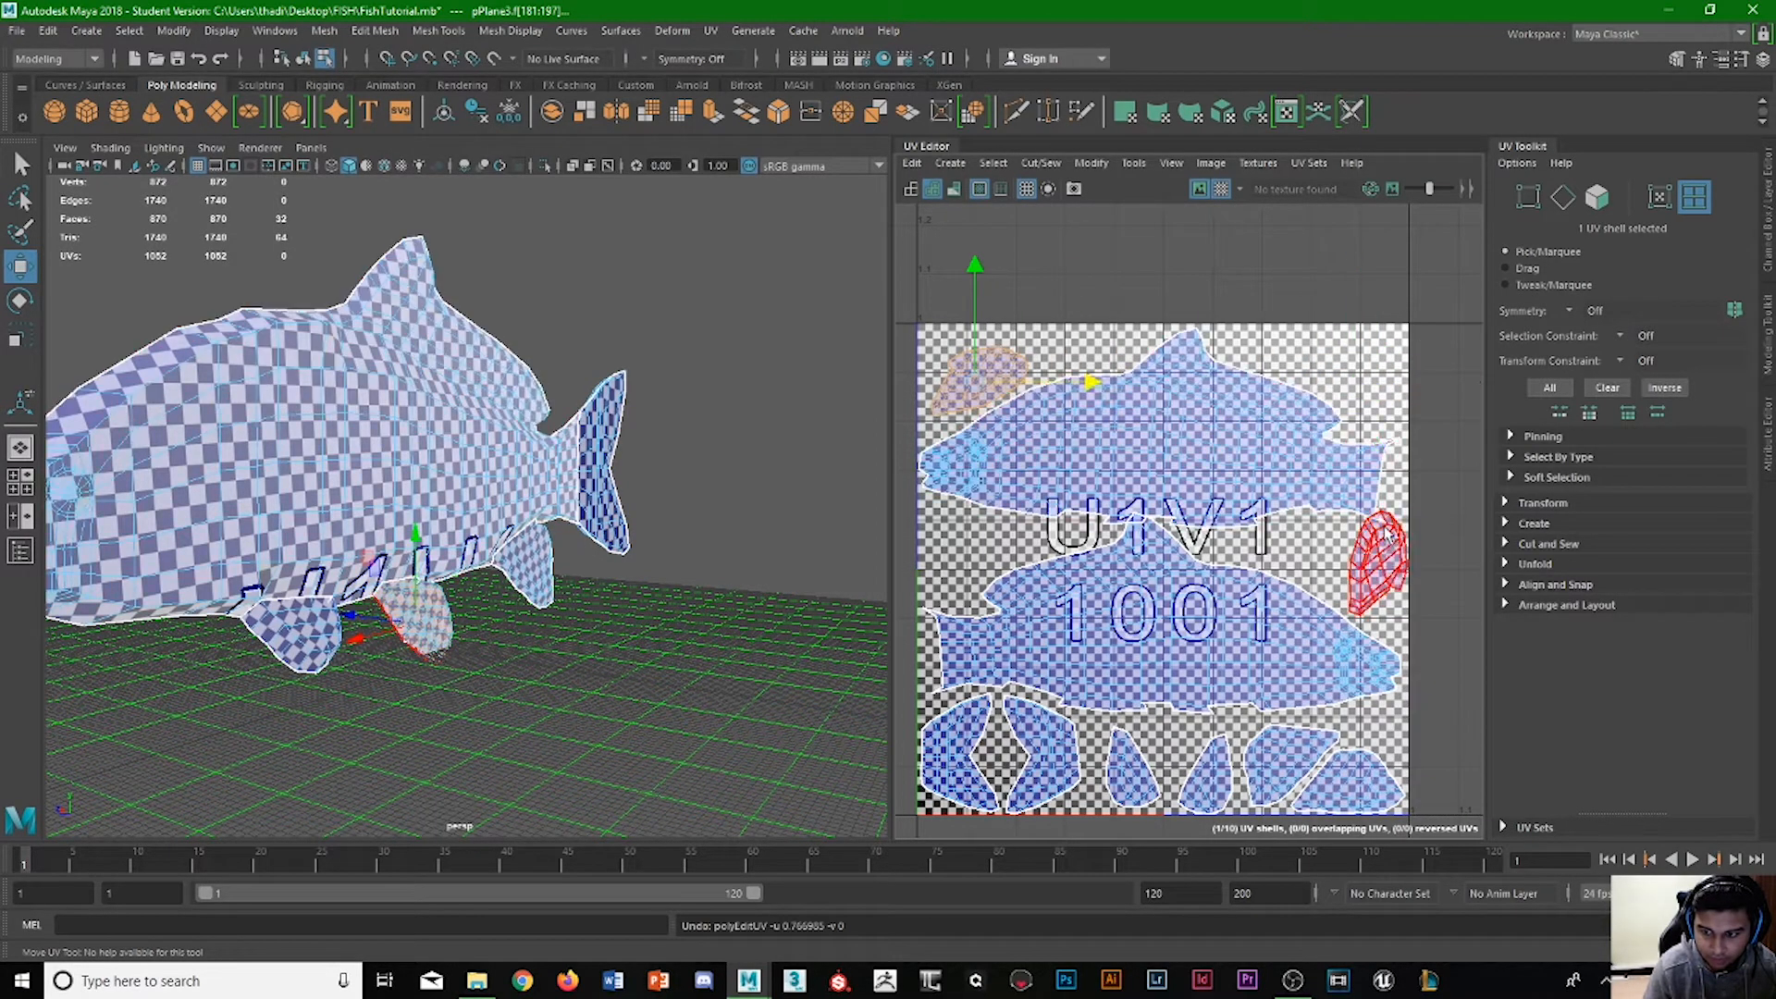
# Try raising the remaining fin shell near the tail straight up into the tile's upper-right corner.
pyautogui.click(1376, 555)
pyautogui.moveTo(1369, 467); pyautogui.dragTo(1364, 291)
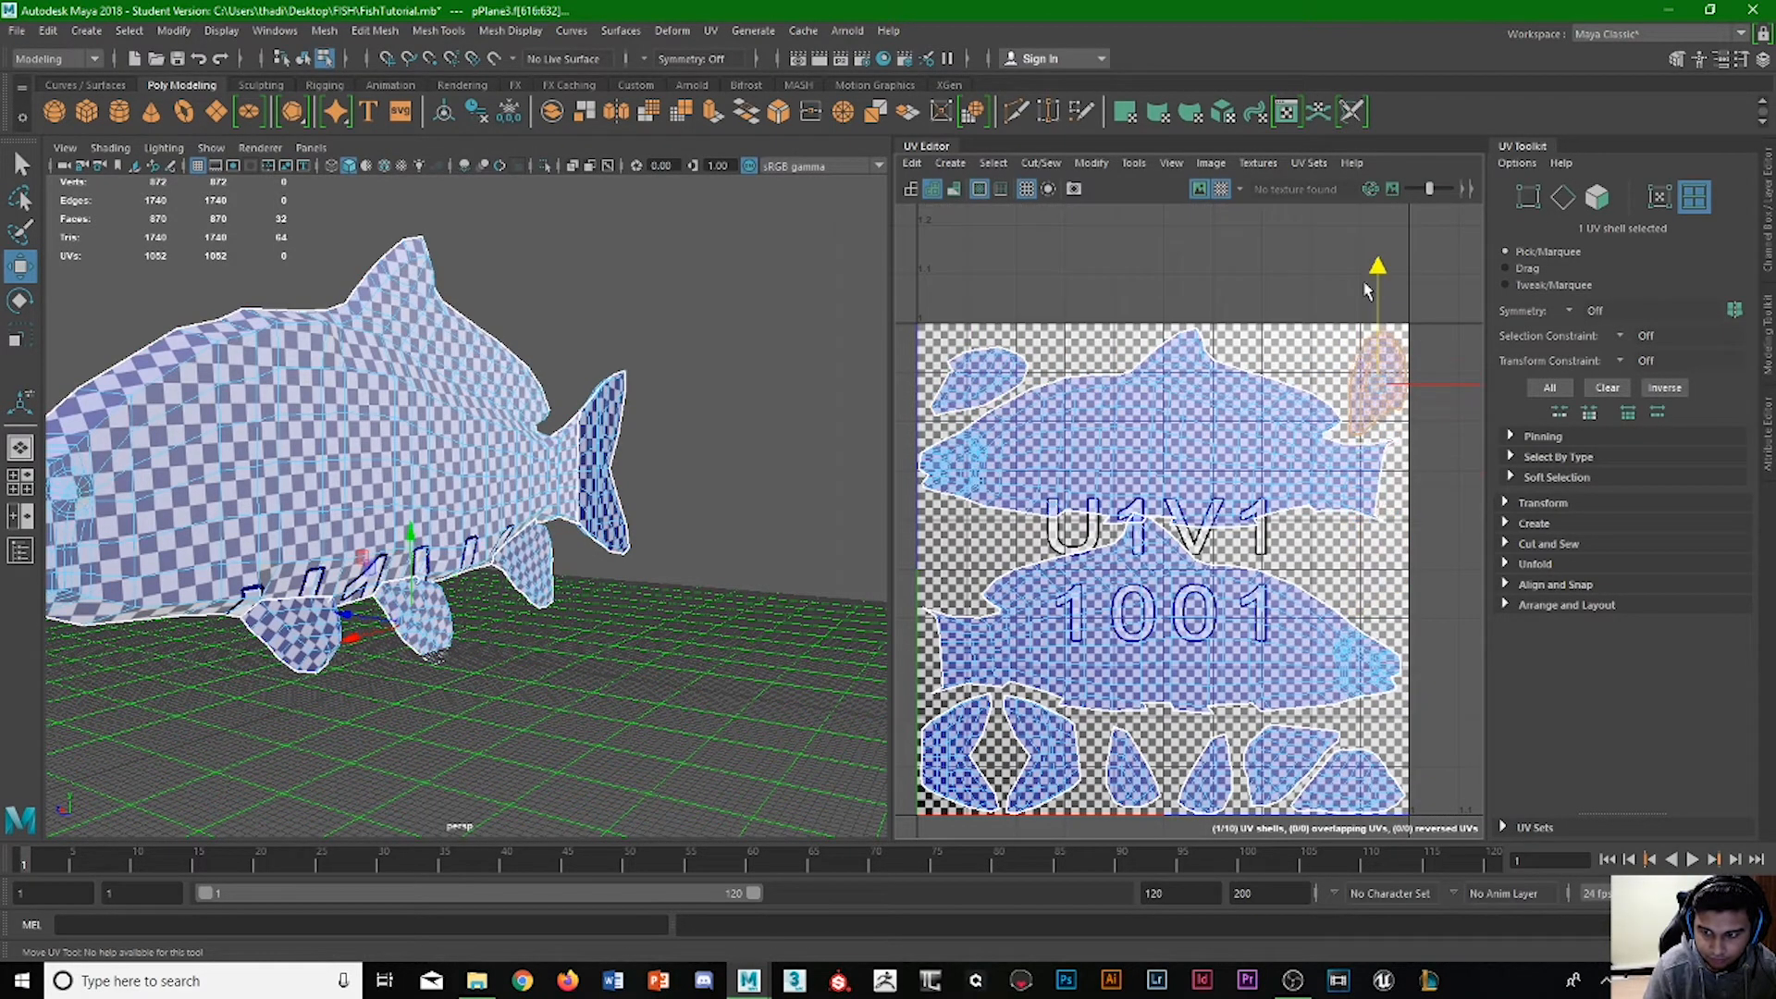
pyautogui.click(1314, 347)
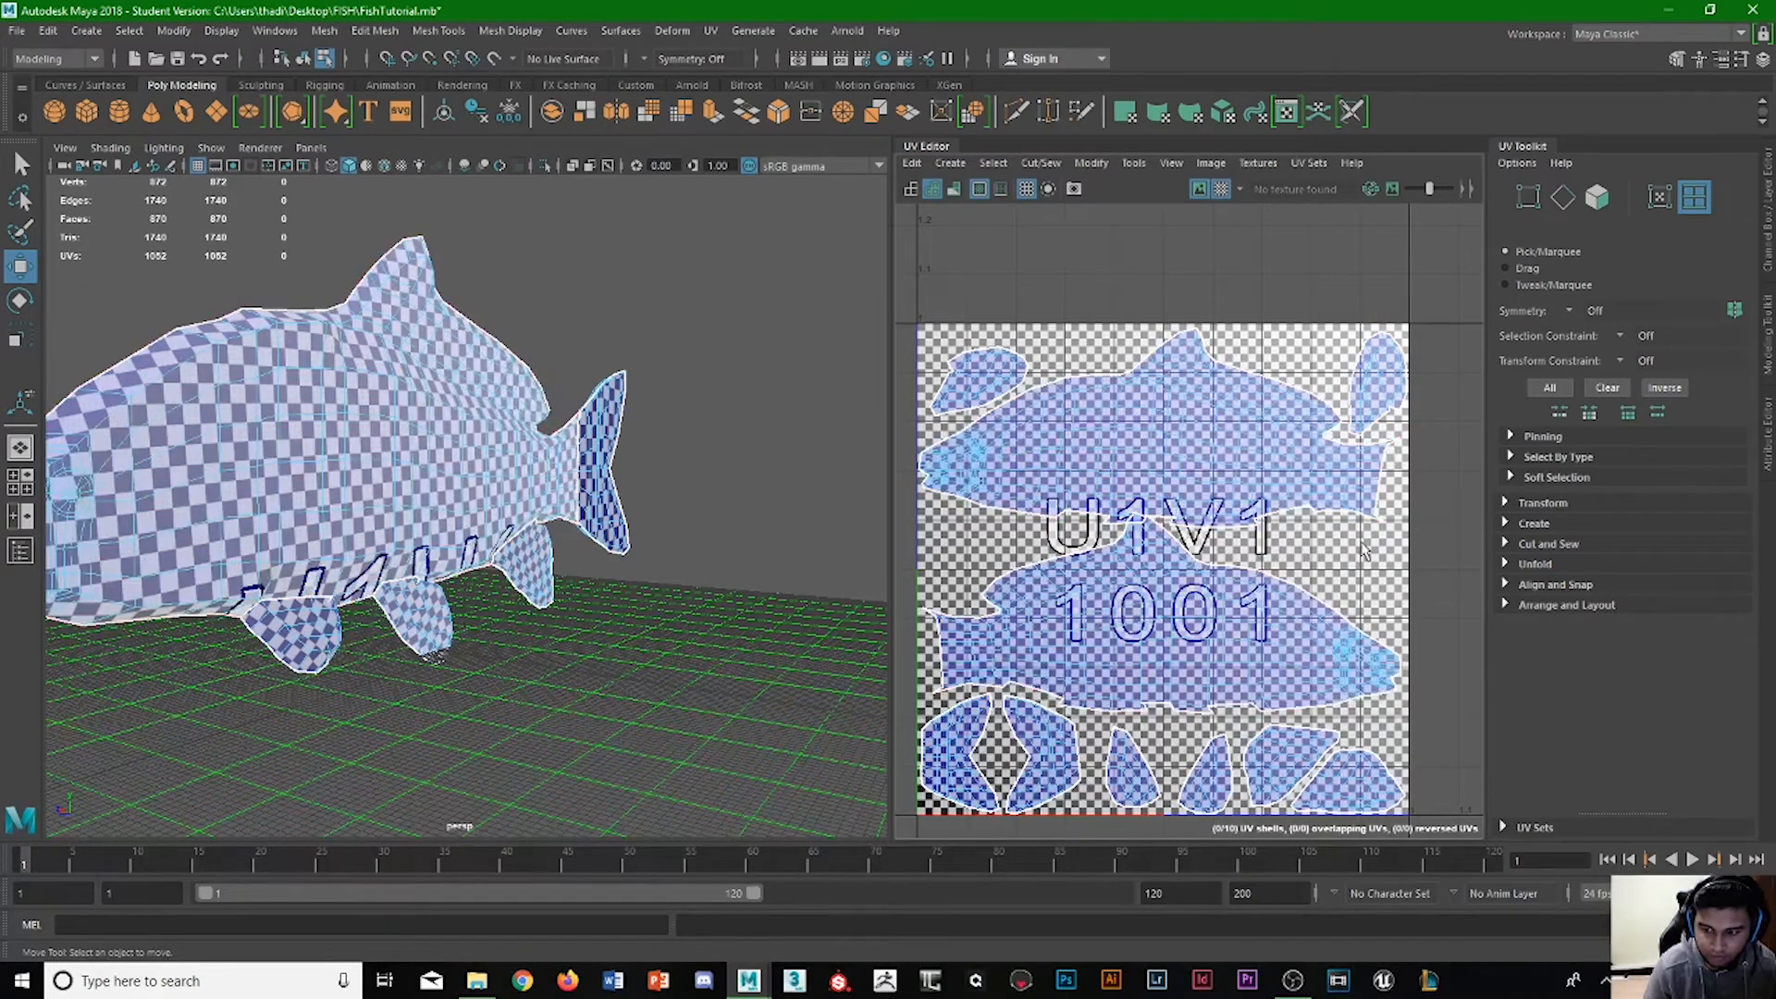
pyautogui.click(978, 358)
pyautogui.click(1363, 387)
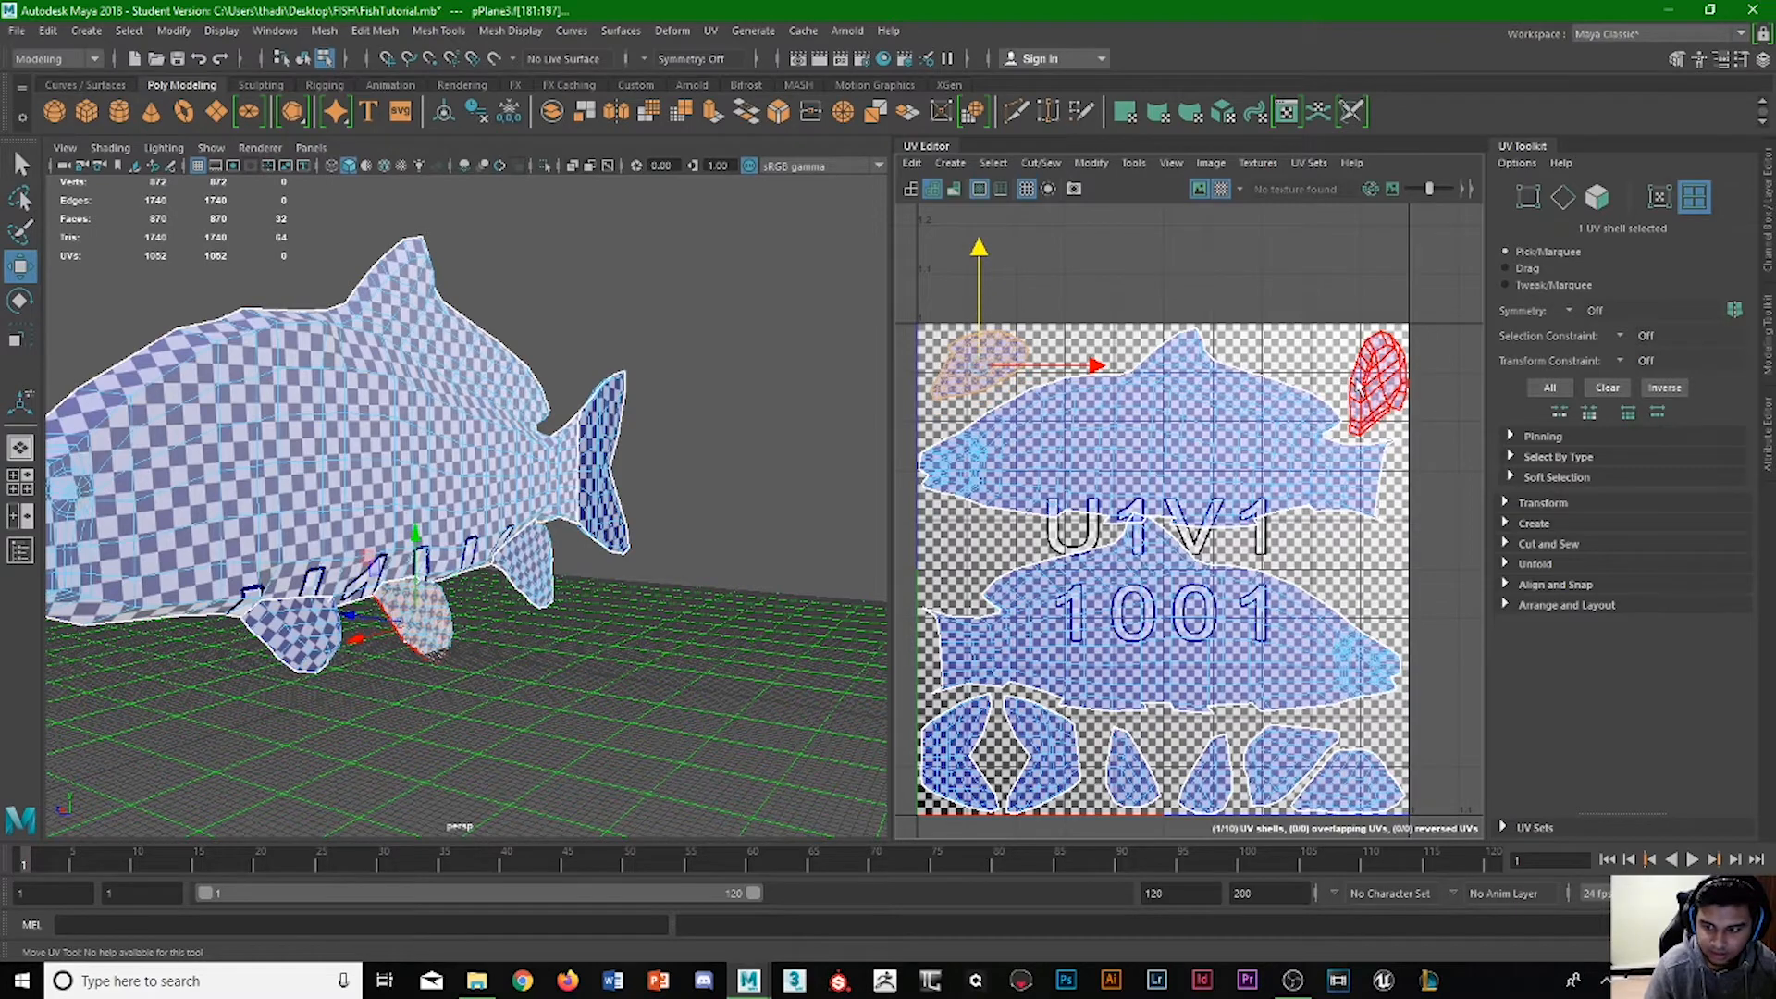
# Move the fin shell from above the nose into the gap below the upper body's tail and rotate it to a slant.
pyautogui.click(984, 361)
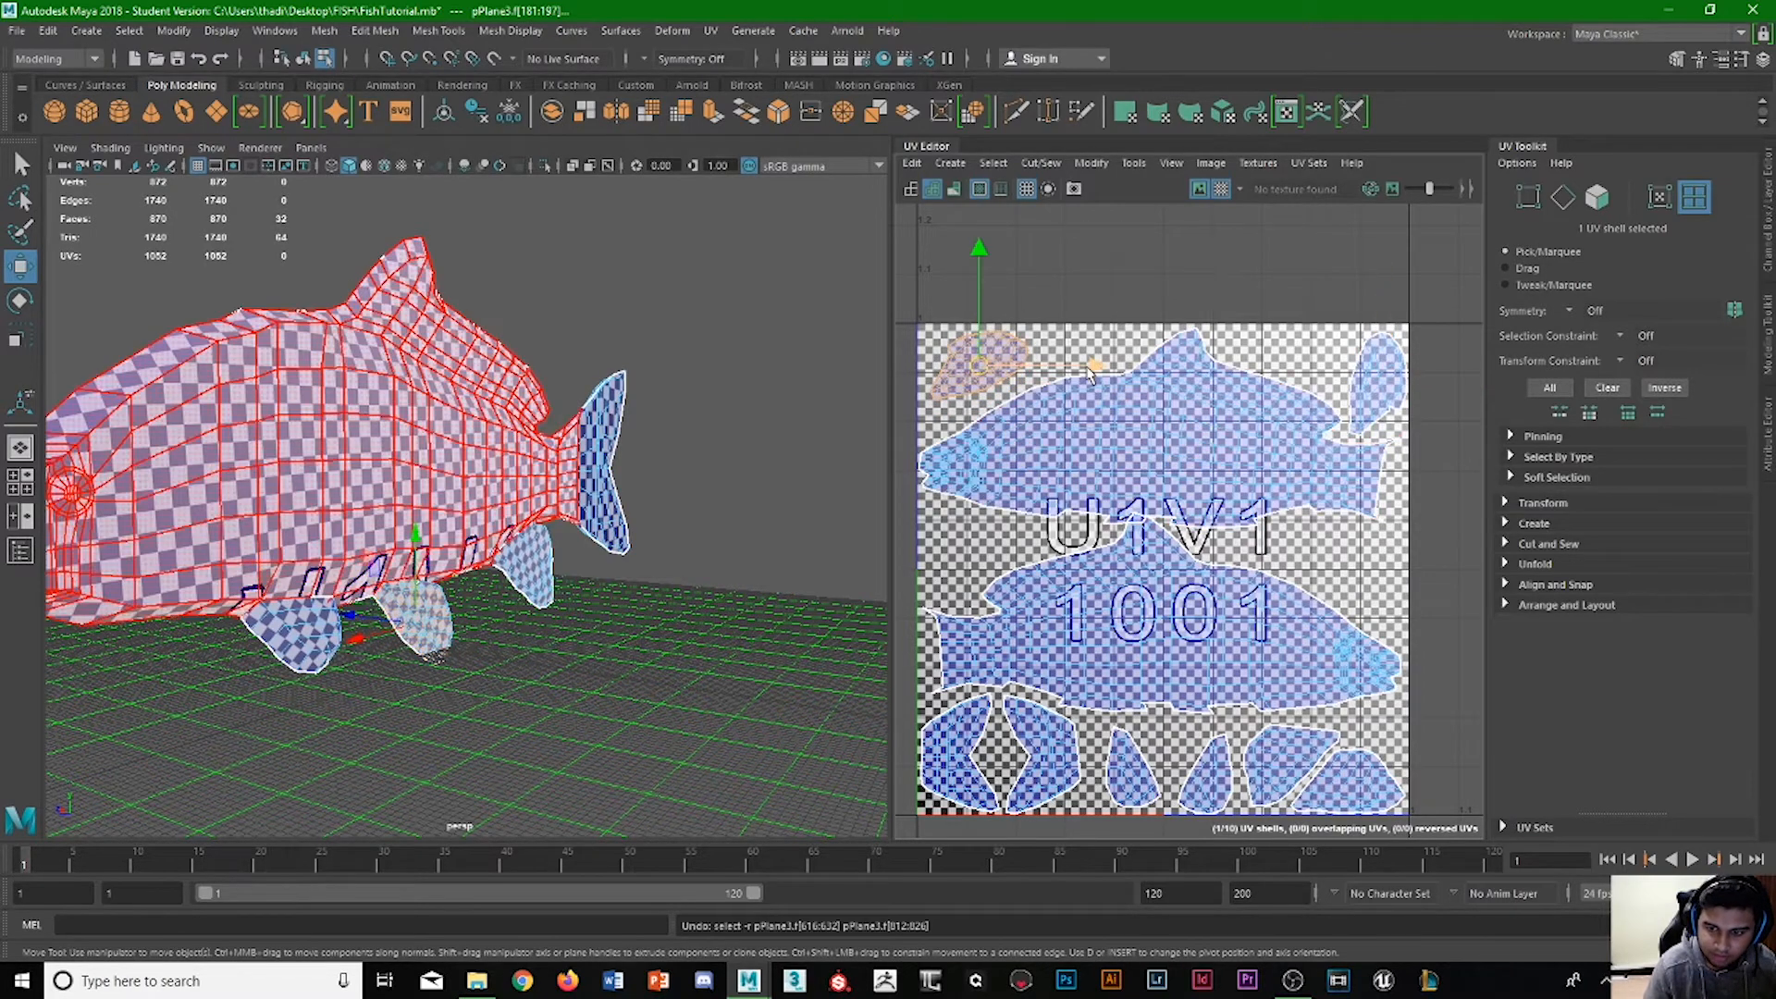
pyautogui.moveTo(1091, 368); pyautogui.dragTo(1448, 473)
pyautogui.moveTo(1325, 320)
pyautogui.mouseDown()
pyautogui.moveTo(1326, 504)
pyautogui.moveTo(1361, 443)
pyautogui.mouseUp()
pyautogui.press('e')
pyautogui.scroll(3, 1376, 450)
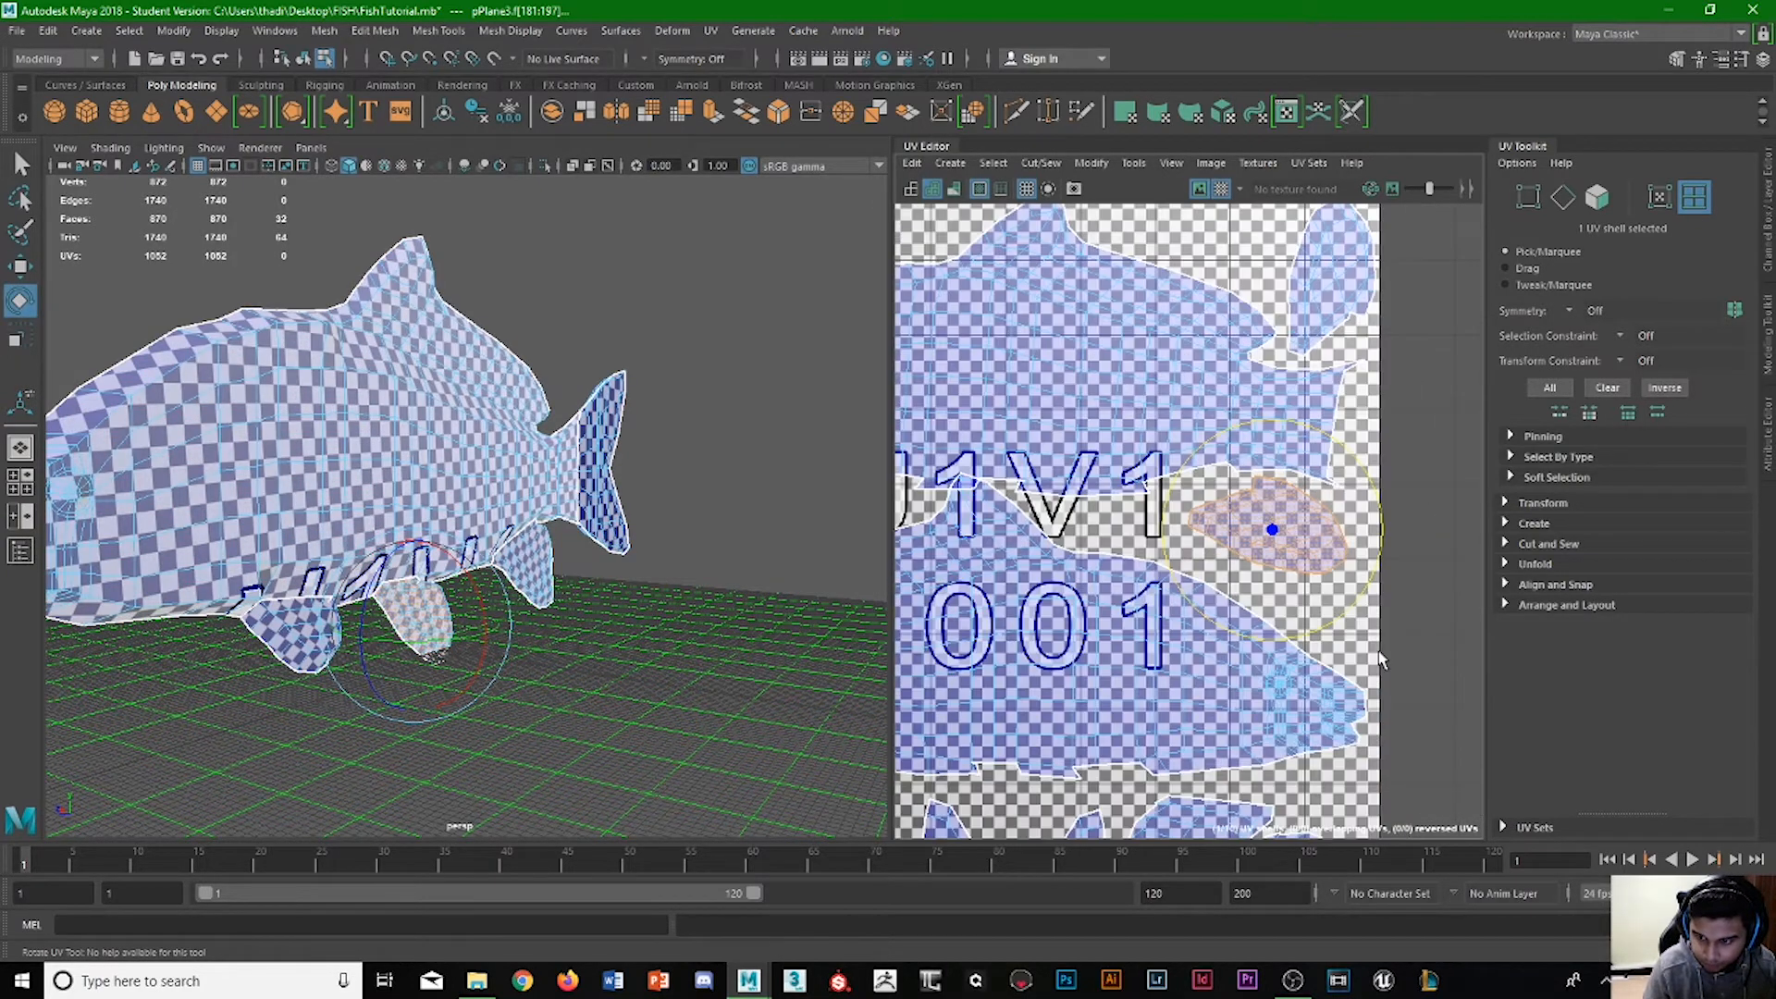
pyautogui.moveTo(1335, 394); pyautogui.dragTo(1373, 485)
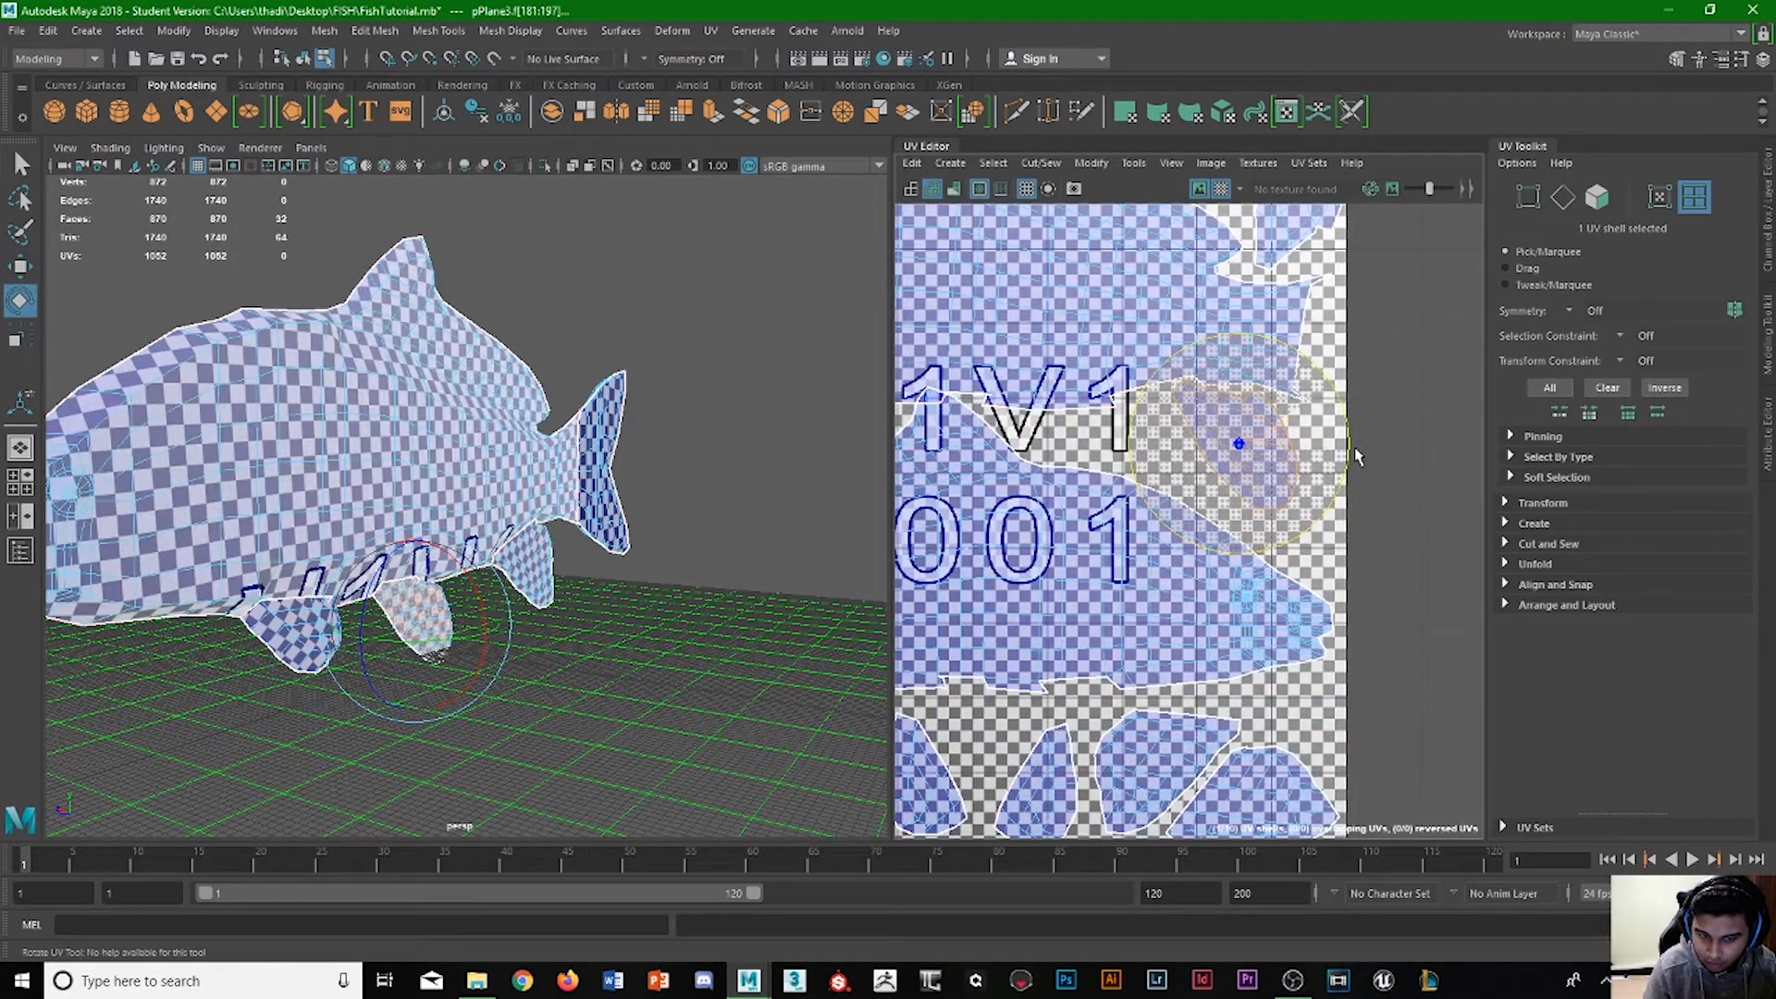
pyautogui.moveTo(1323, 416); pyautogui.dragTo(1180, 411)
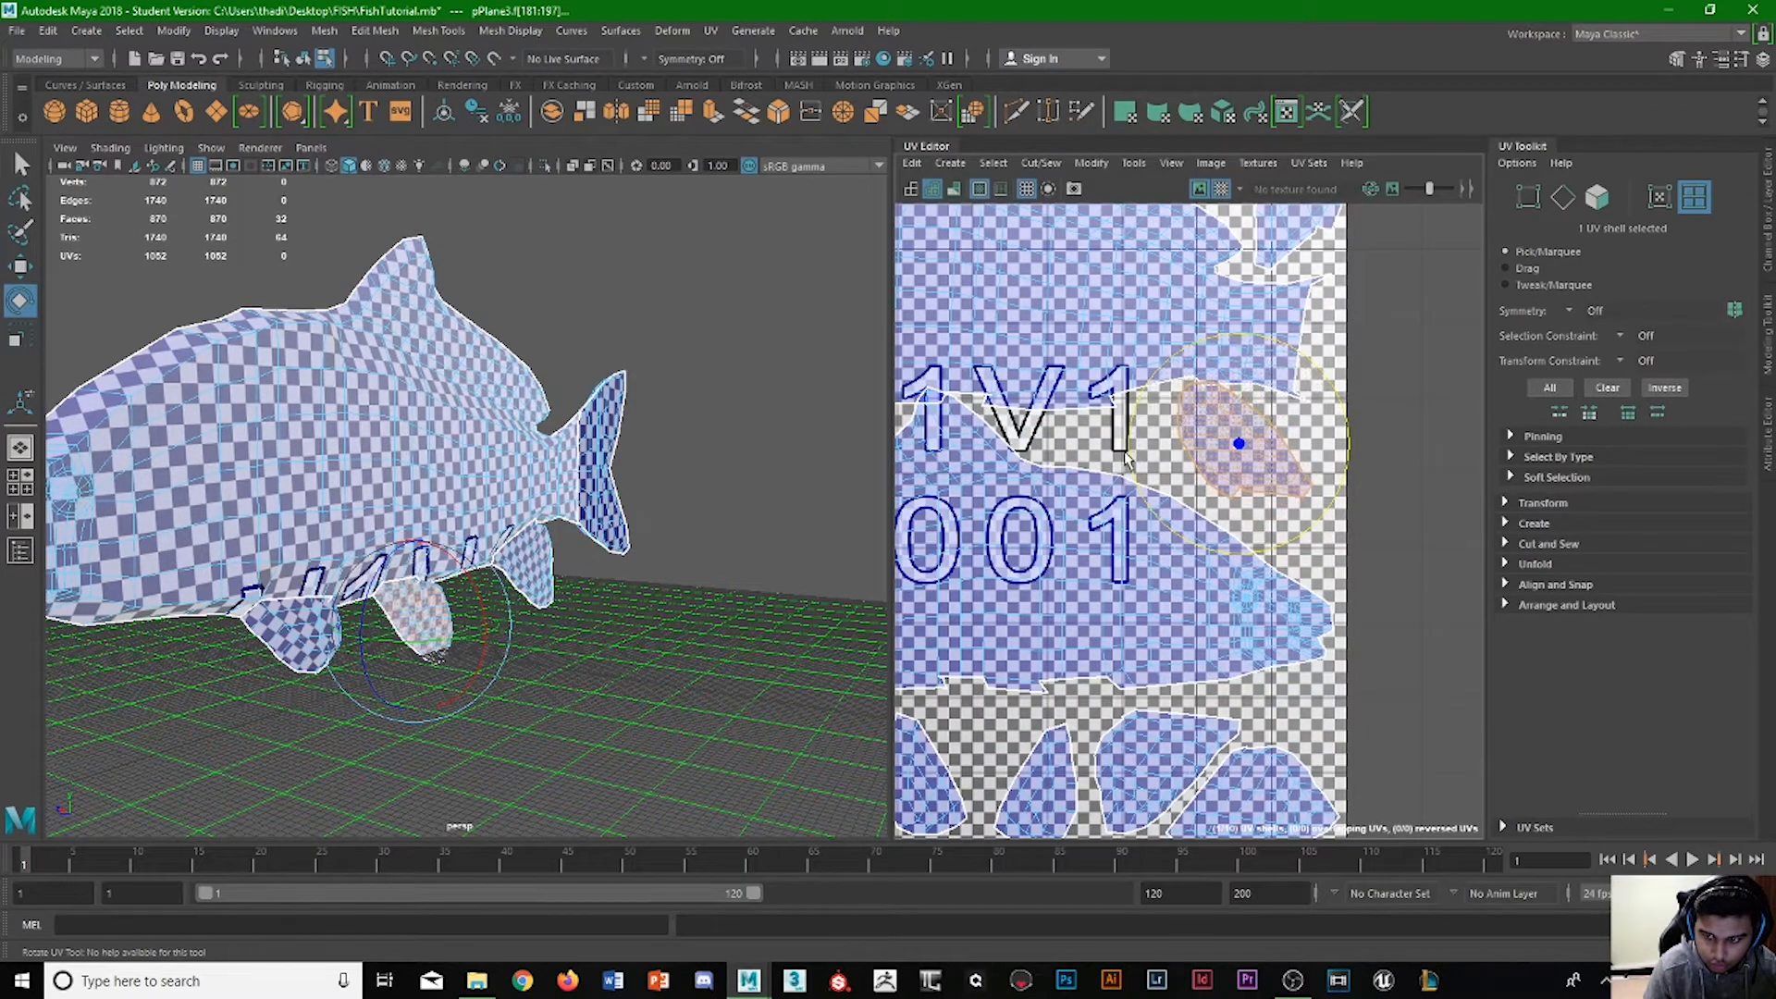
# Stand that fin shell upright with its narrow end down, seat it inside the tile's right edge, and scale it slightly smaller.
pyautogui.press('w')
pyautogui.moveTo(1323, 453); pyautogui.dragTo(1370, 453)
pyautogui.press('e')
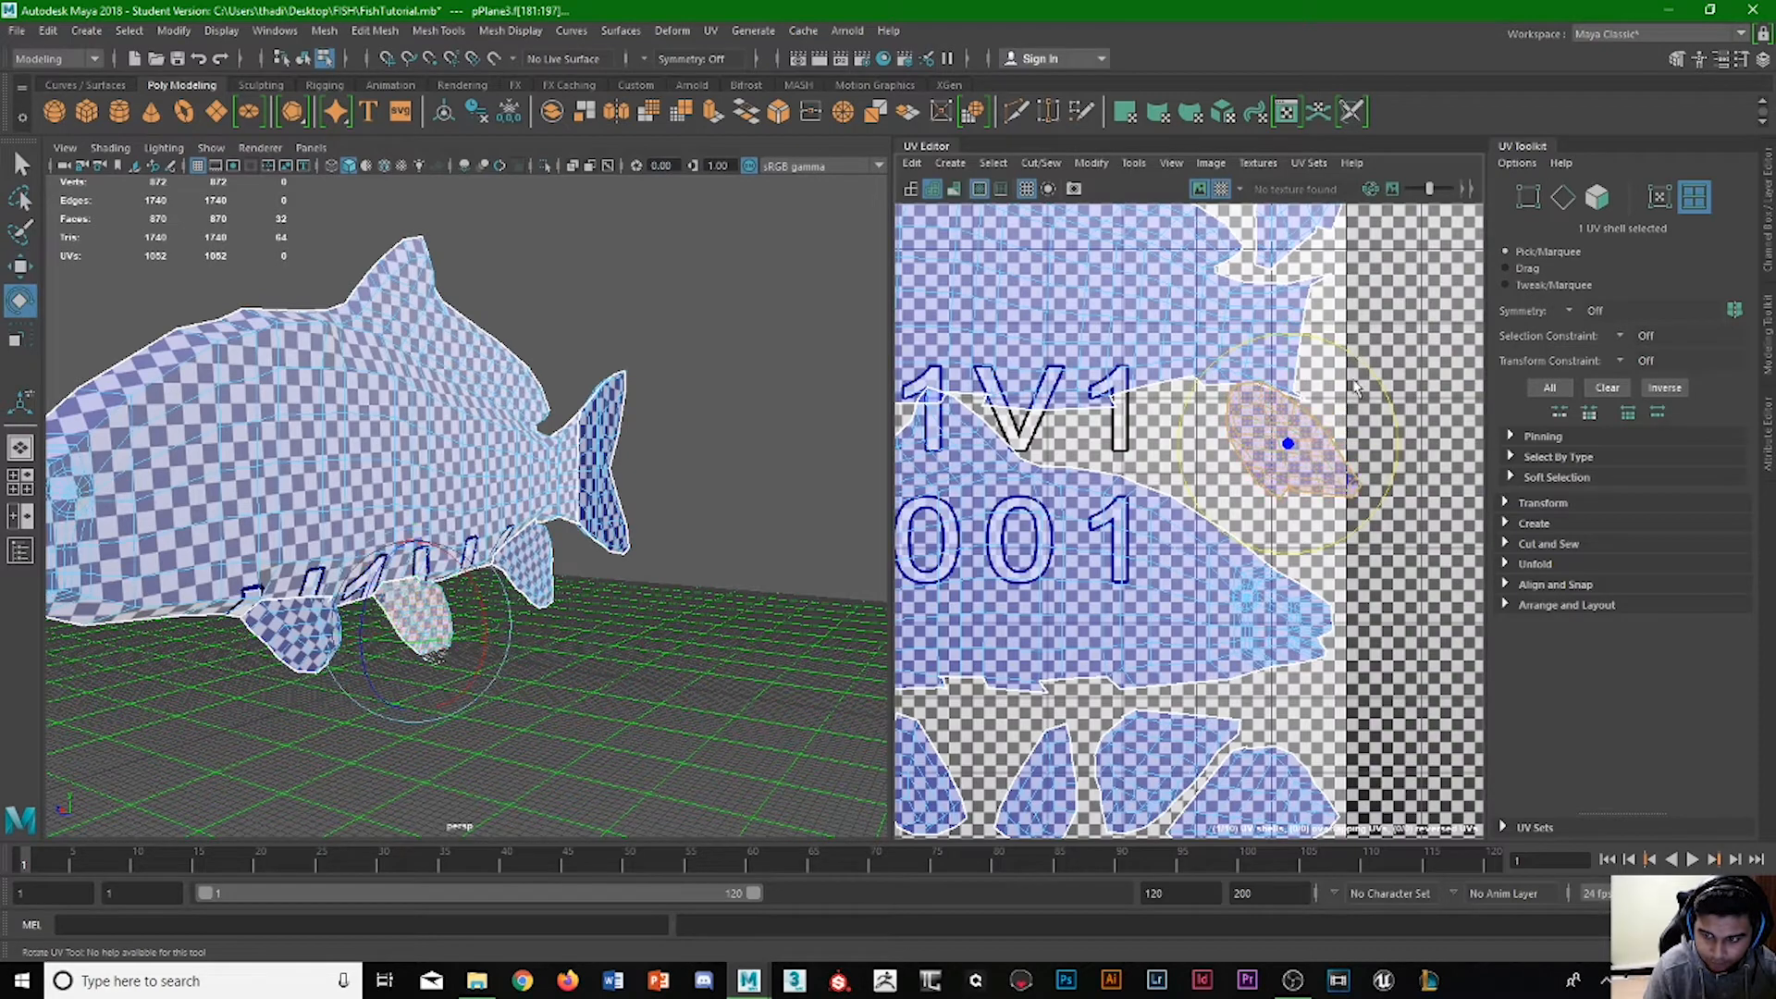
pyautogui.hotkey('ctrl', 'z')
pyautogui.press('w')
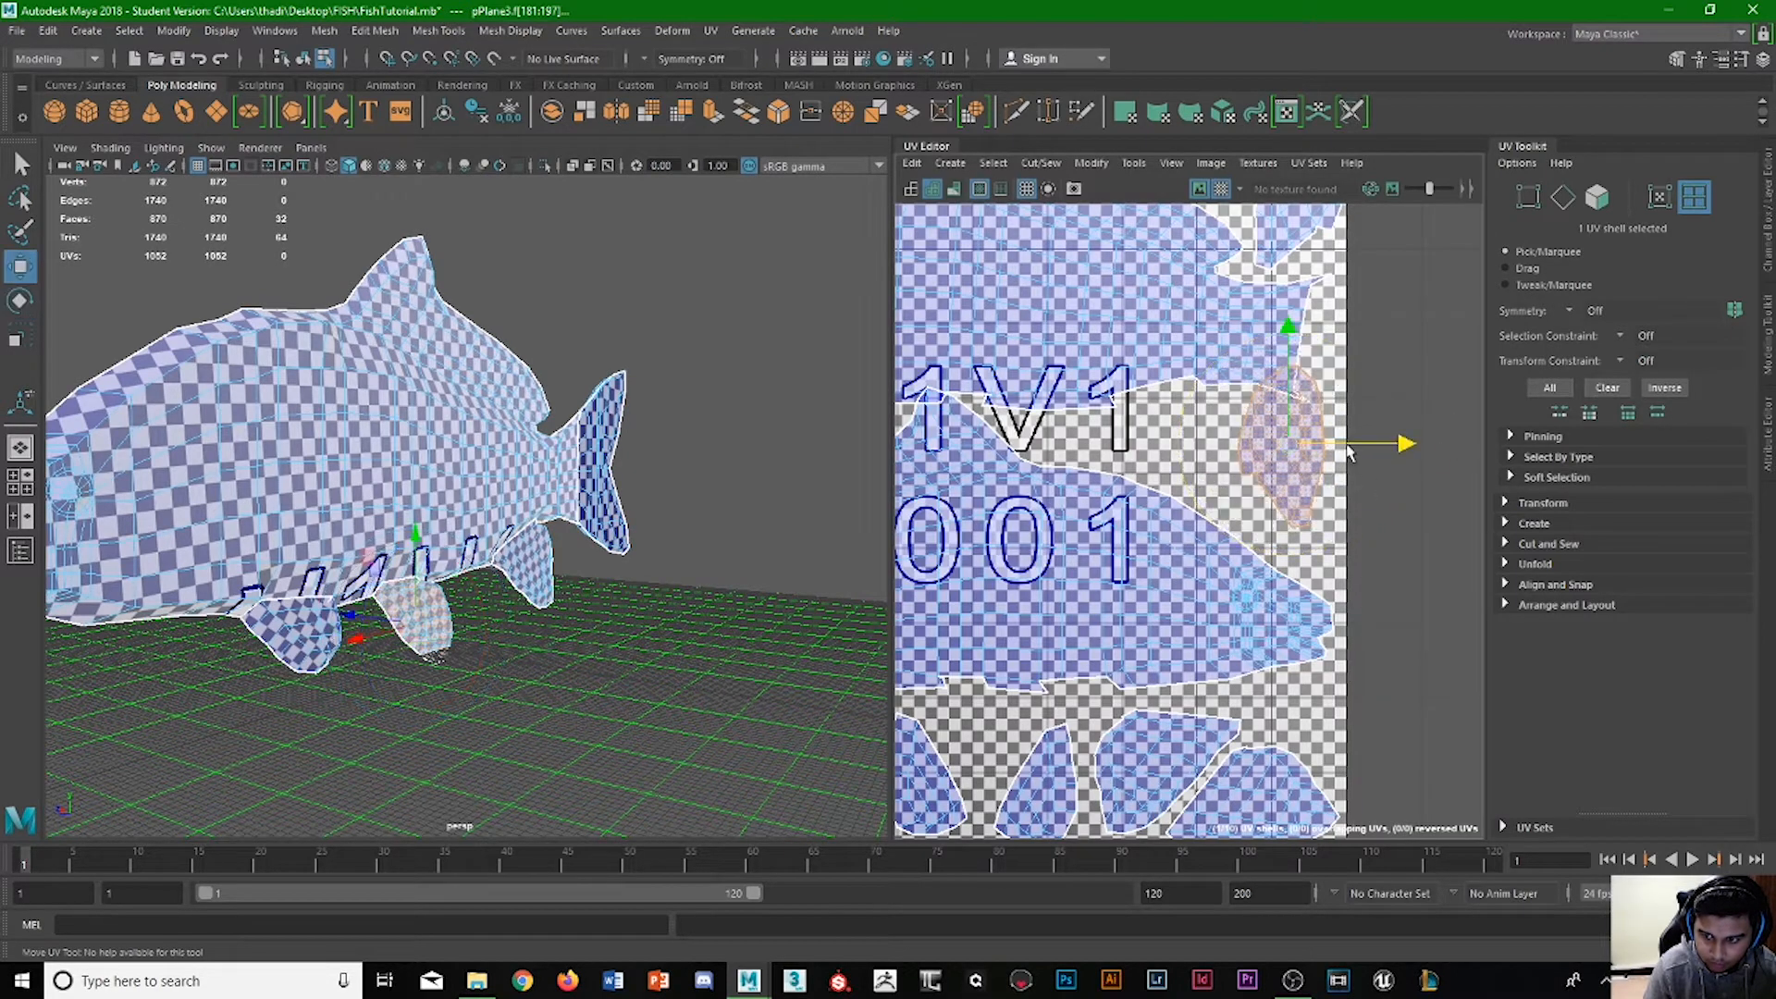
pyautogui.moveTo(1348, 451); pyautogui.dragTo(1368, 454)
pyautogui.moveTo(1311, 381); pyautogui.dragTo(1313, 421)
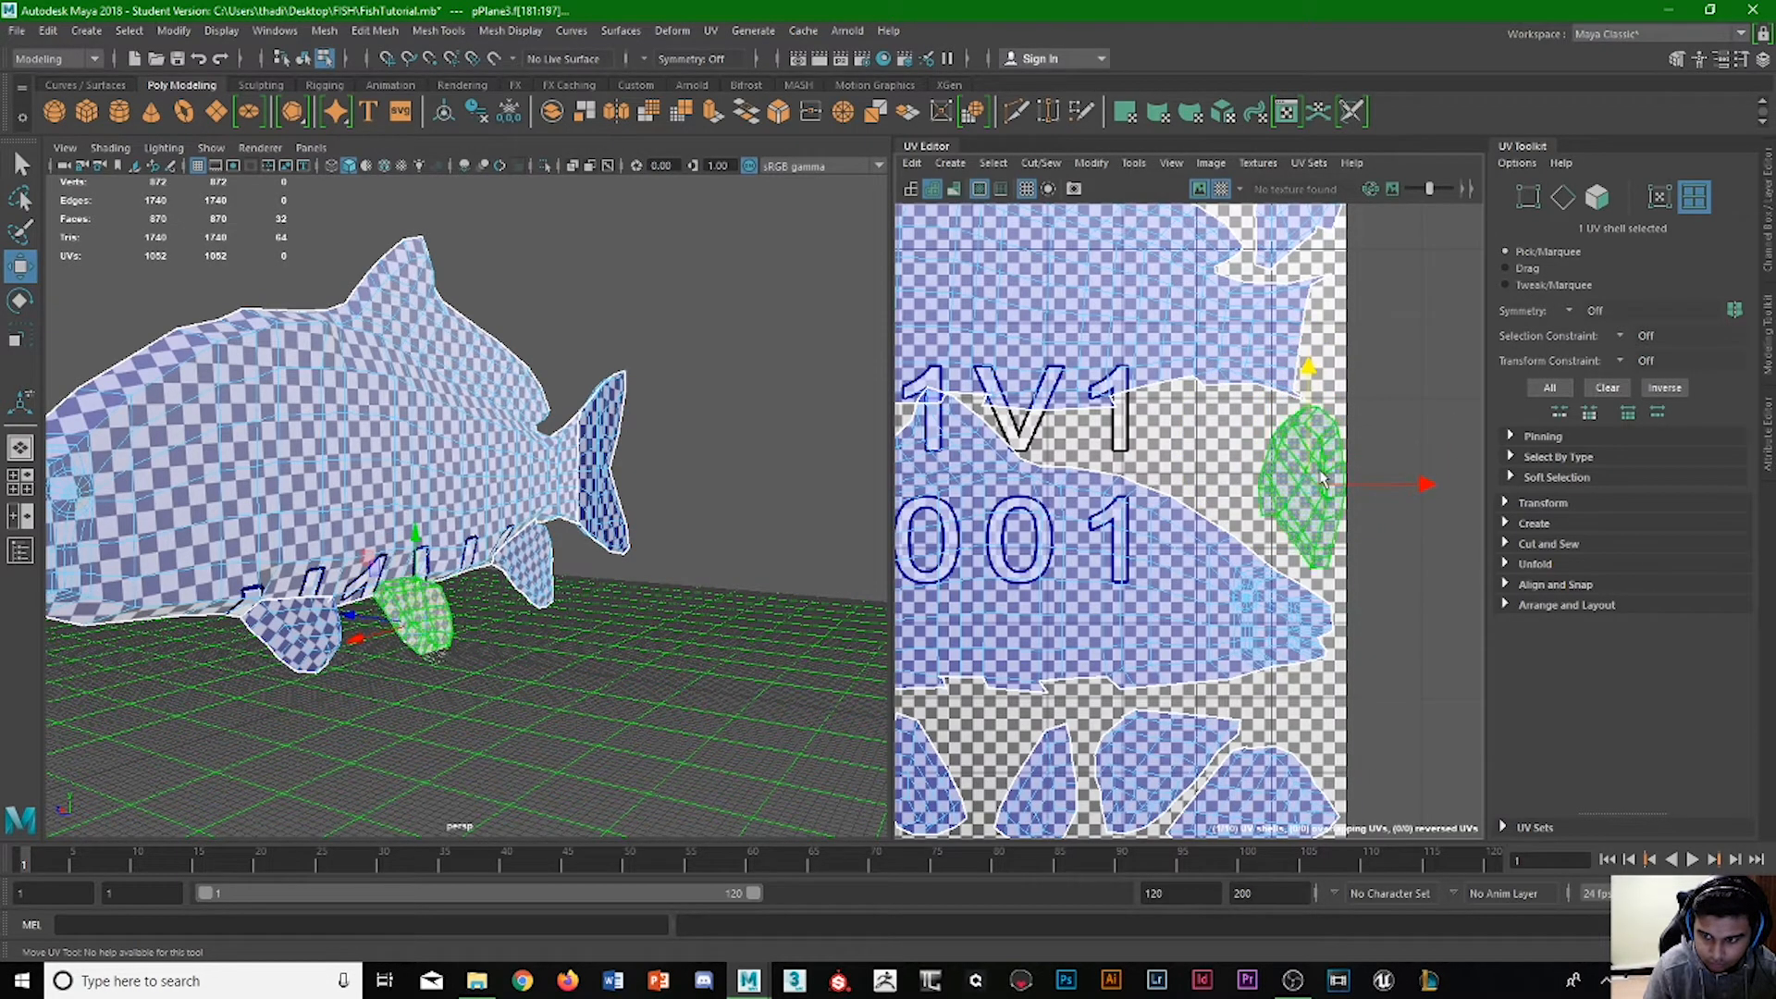
pyautogui.press('r')
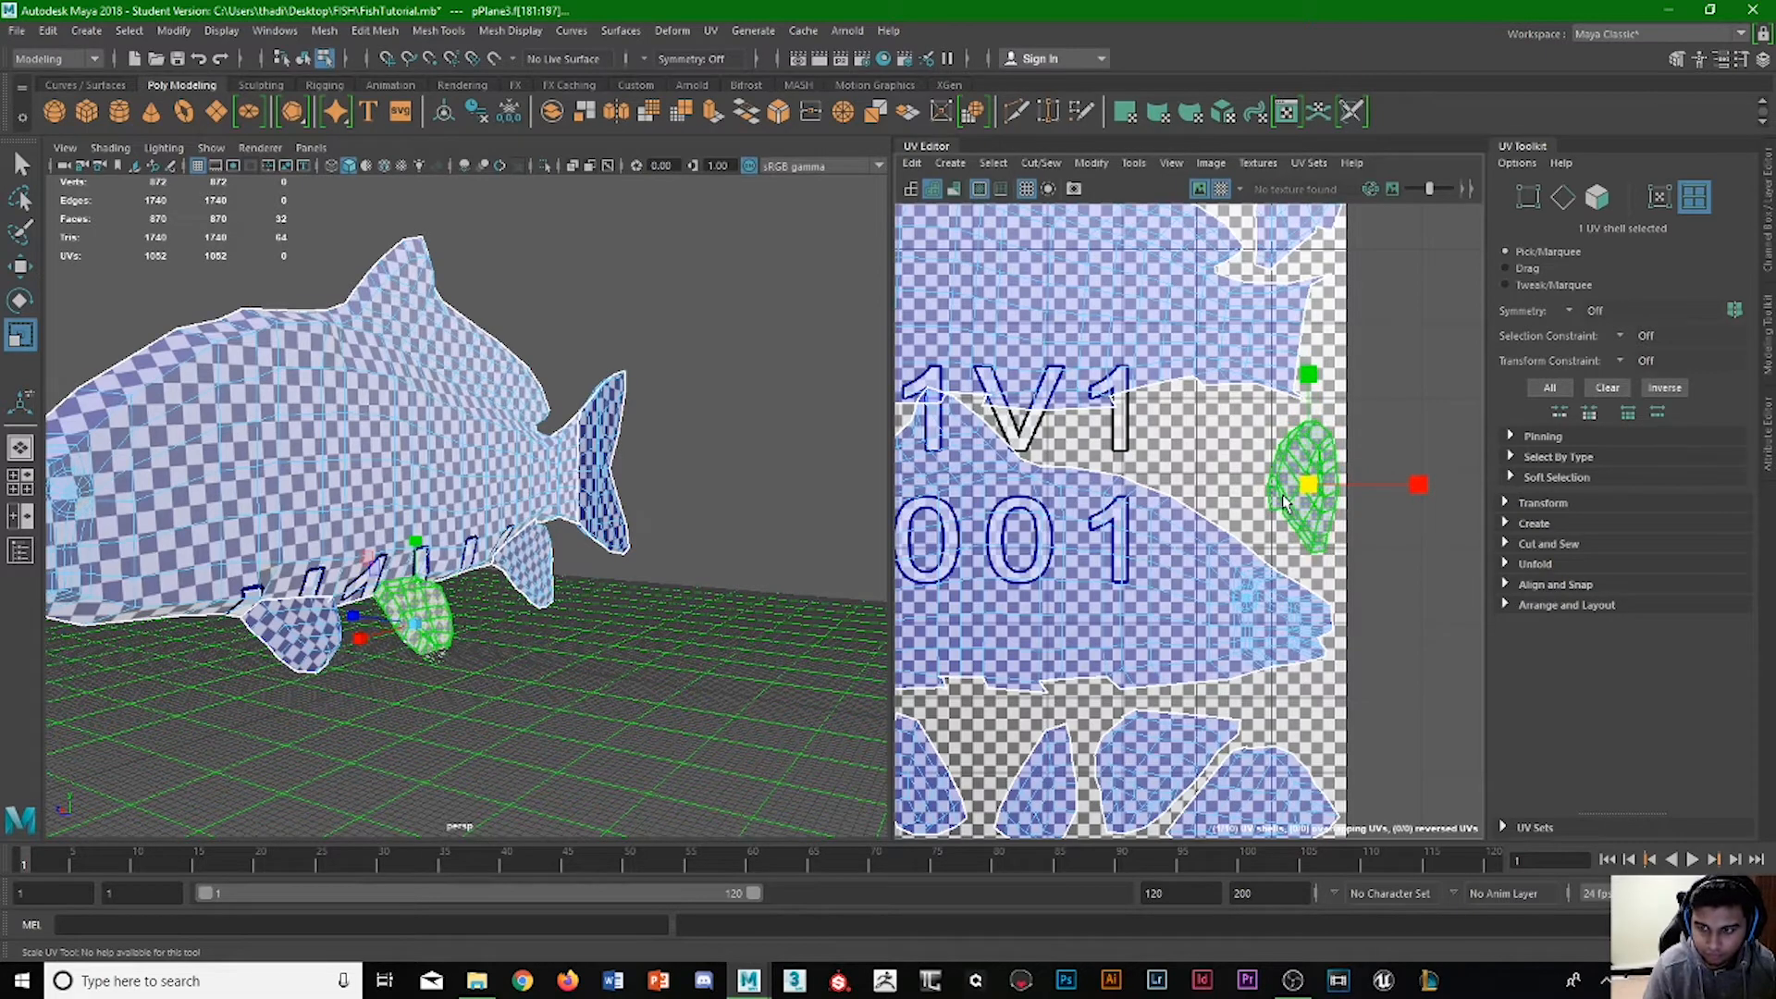
# Lower the other fin shell from the upper-right corner onto the placed fin and rotate and scale it to match.
pyautogui.click(1289, 231)
pyautogui.scroll(-3, 1267, 374)
pyautogui.press('w')
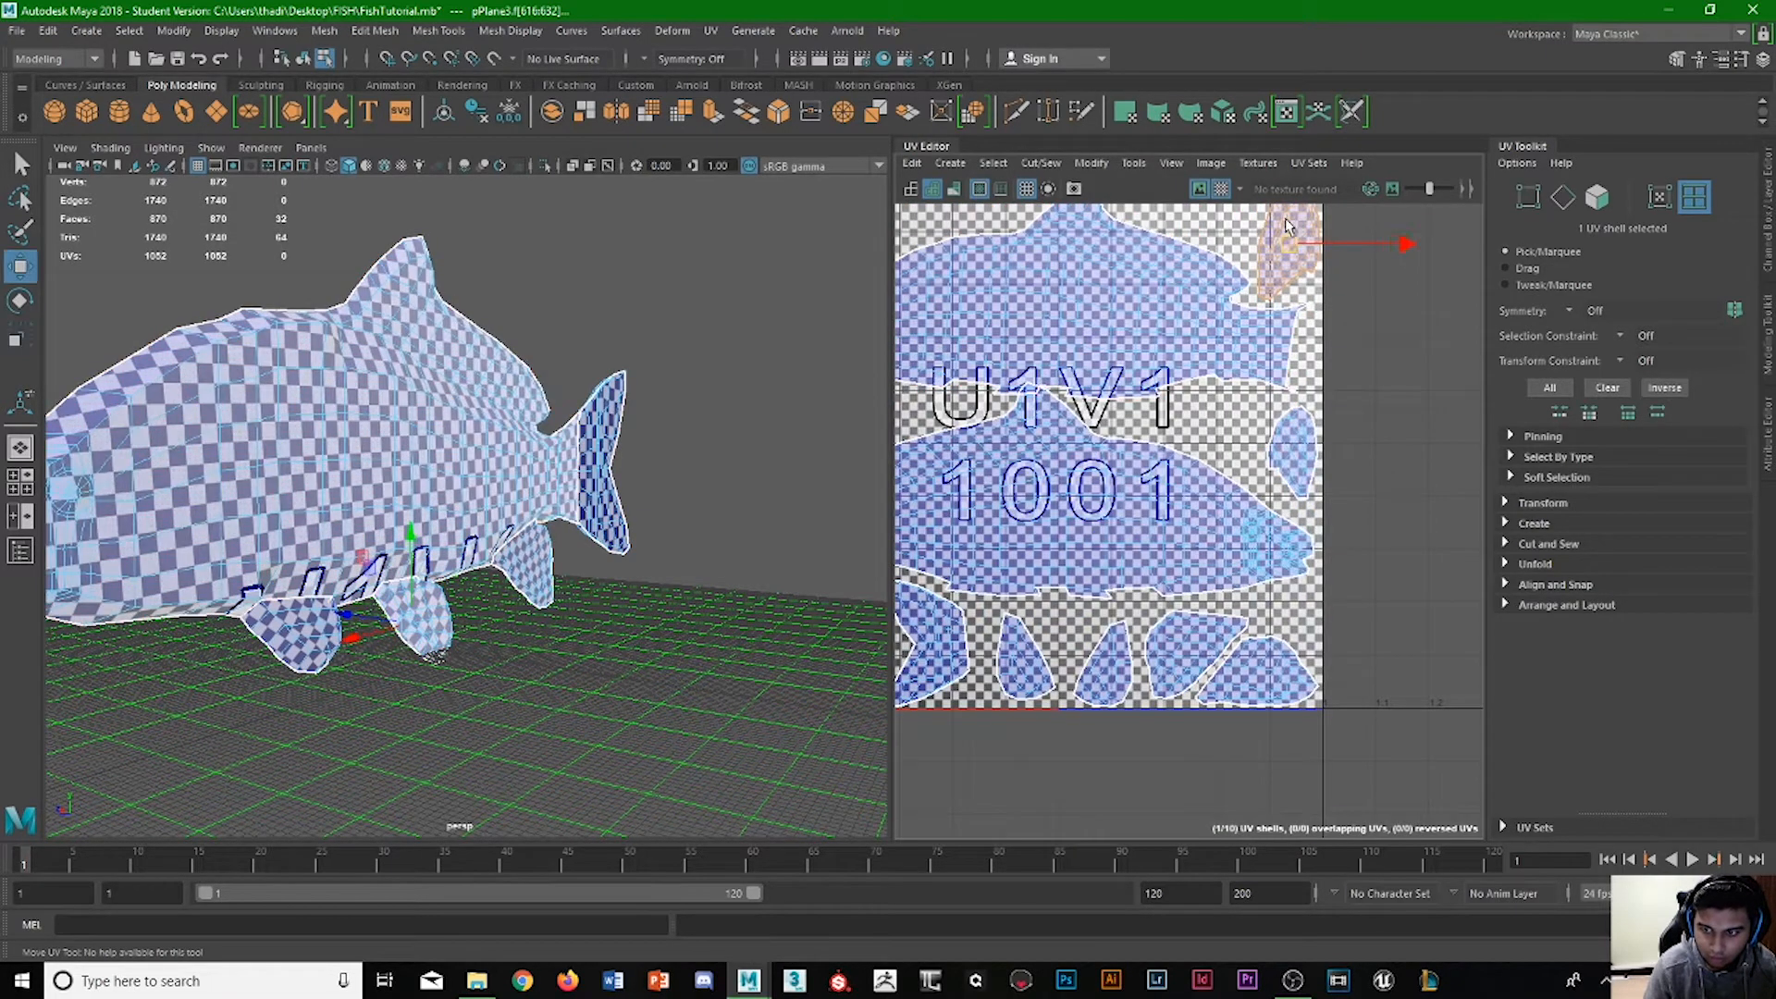
pyautogui.moveTo(1286, 225); pyautogui.dragTo(1285, 420)
pyautogui.press('e')
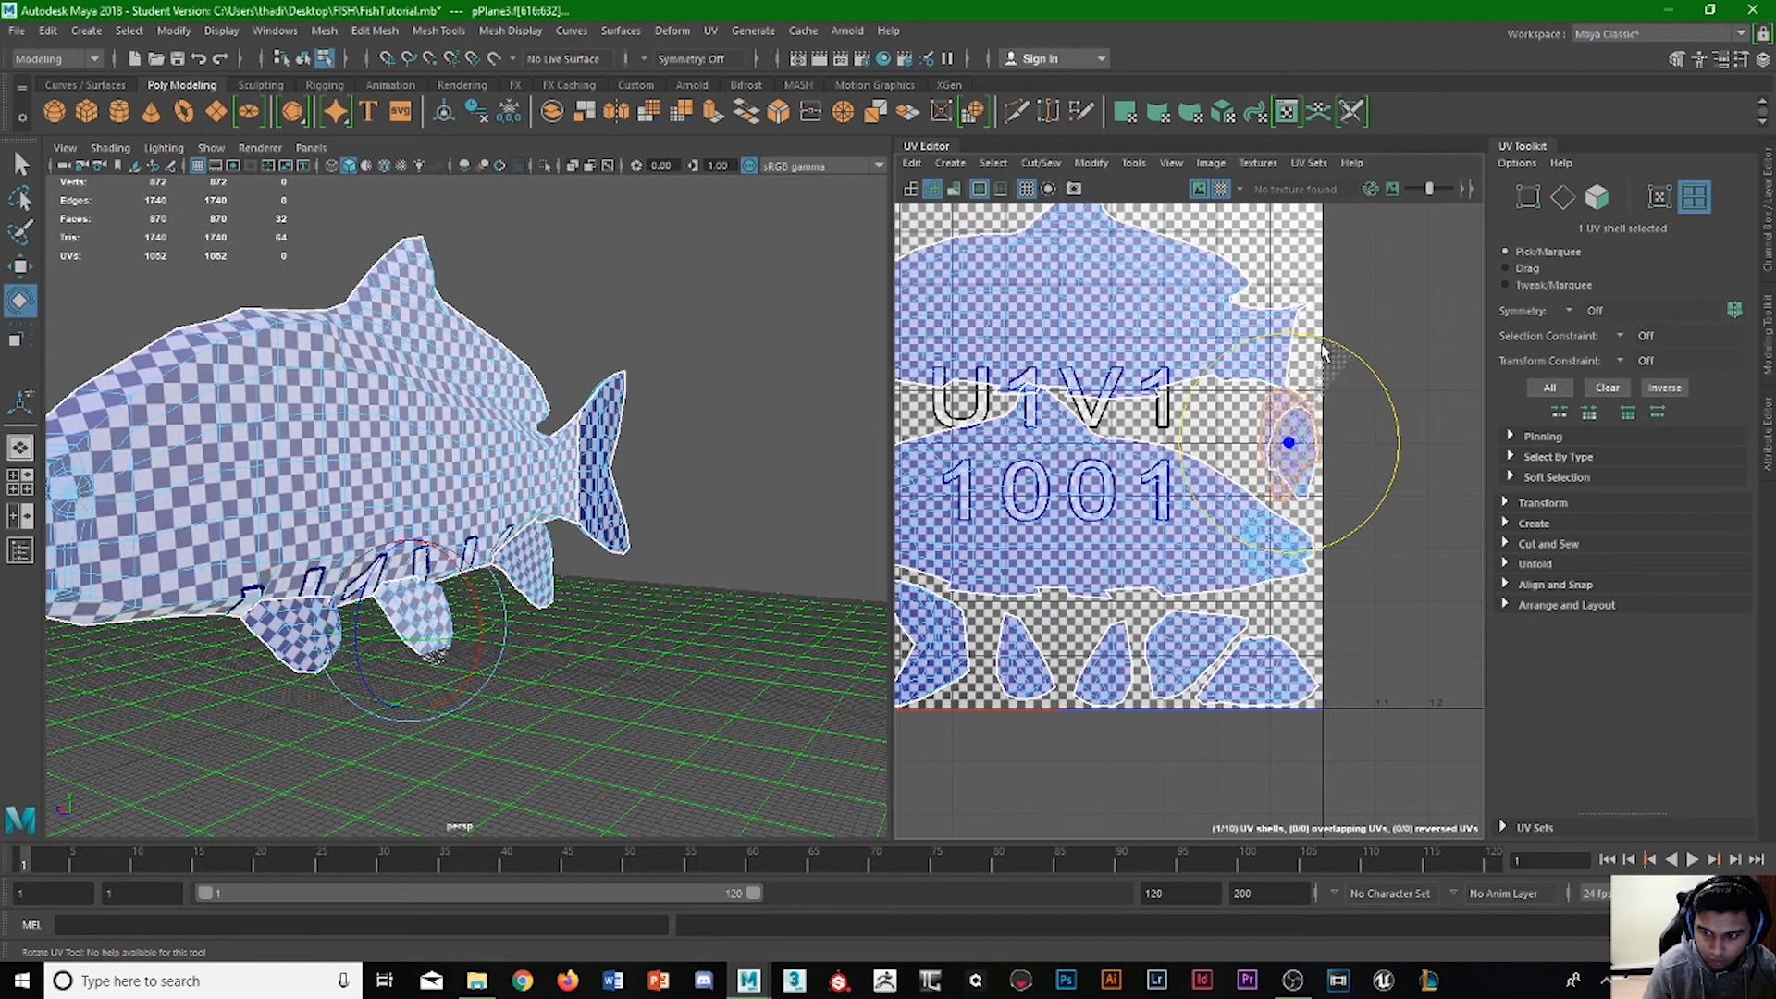
pyautogui.press('r')
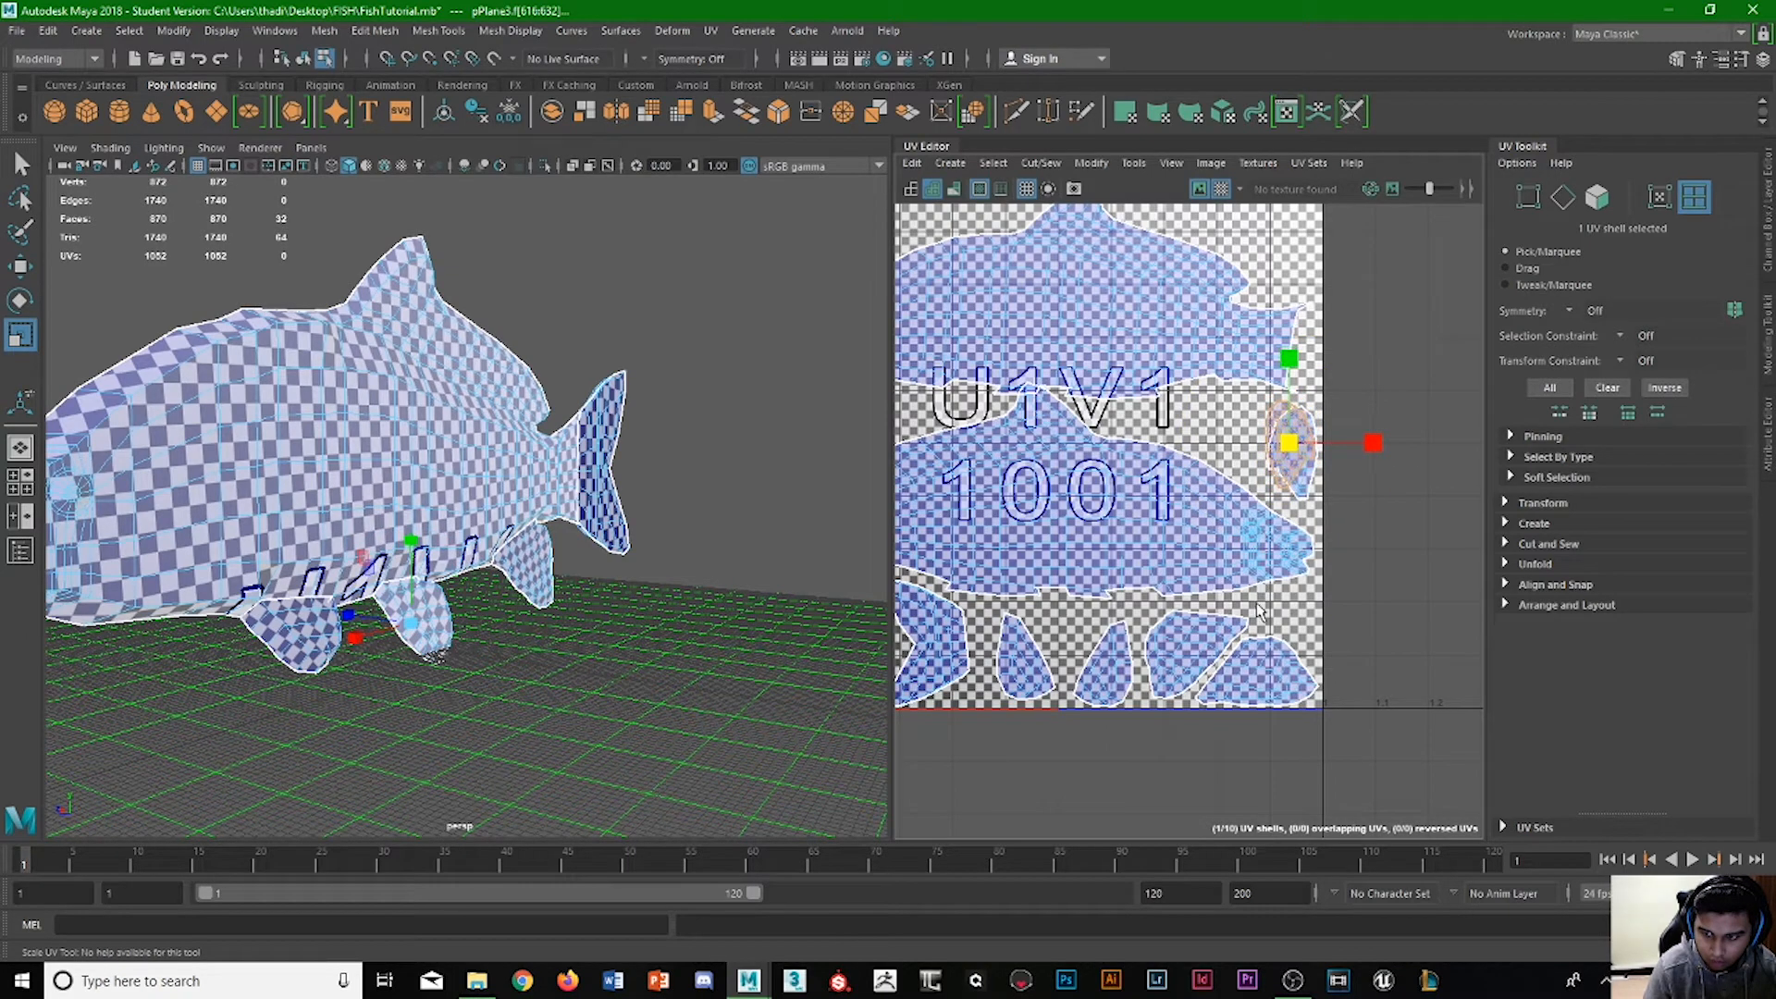
pyautogui.press('w')
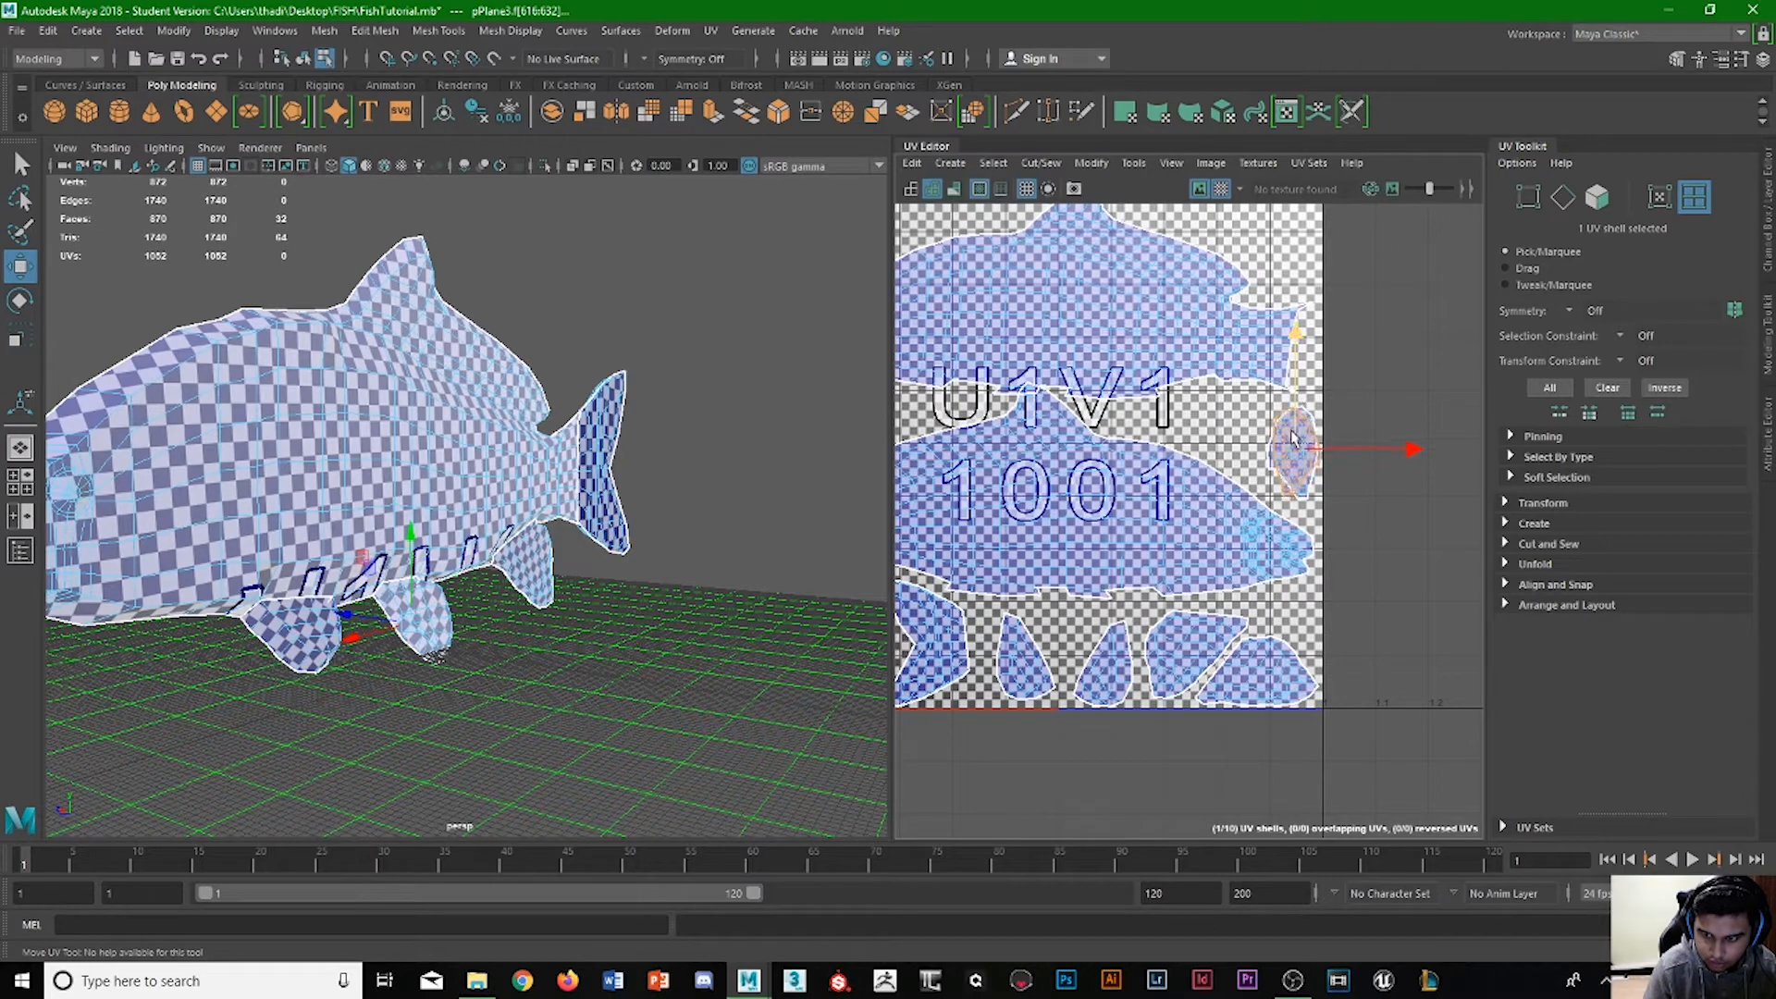
pyautogui.press('r')
pyautogui.press('w')
# Move the matched fin shell left beside its twin, tilt it along the lower body's back, and raise it slightly into the gap.
pyautogui.moveTo(1327, 453); pyautogui.dragTo(1295, 453)
pyautogui.press('e')
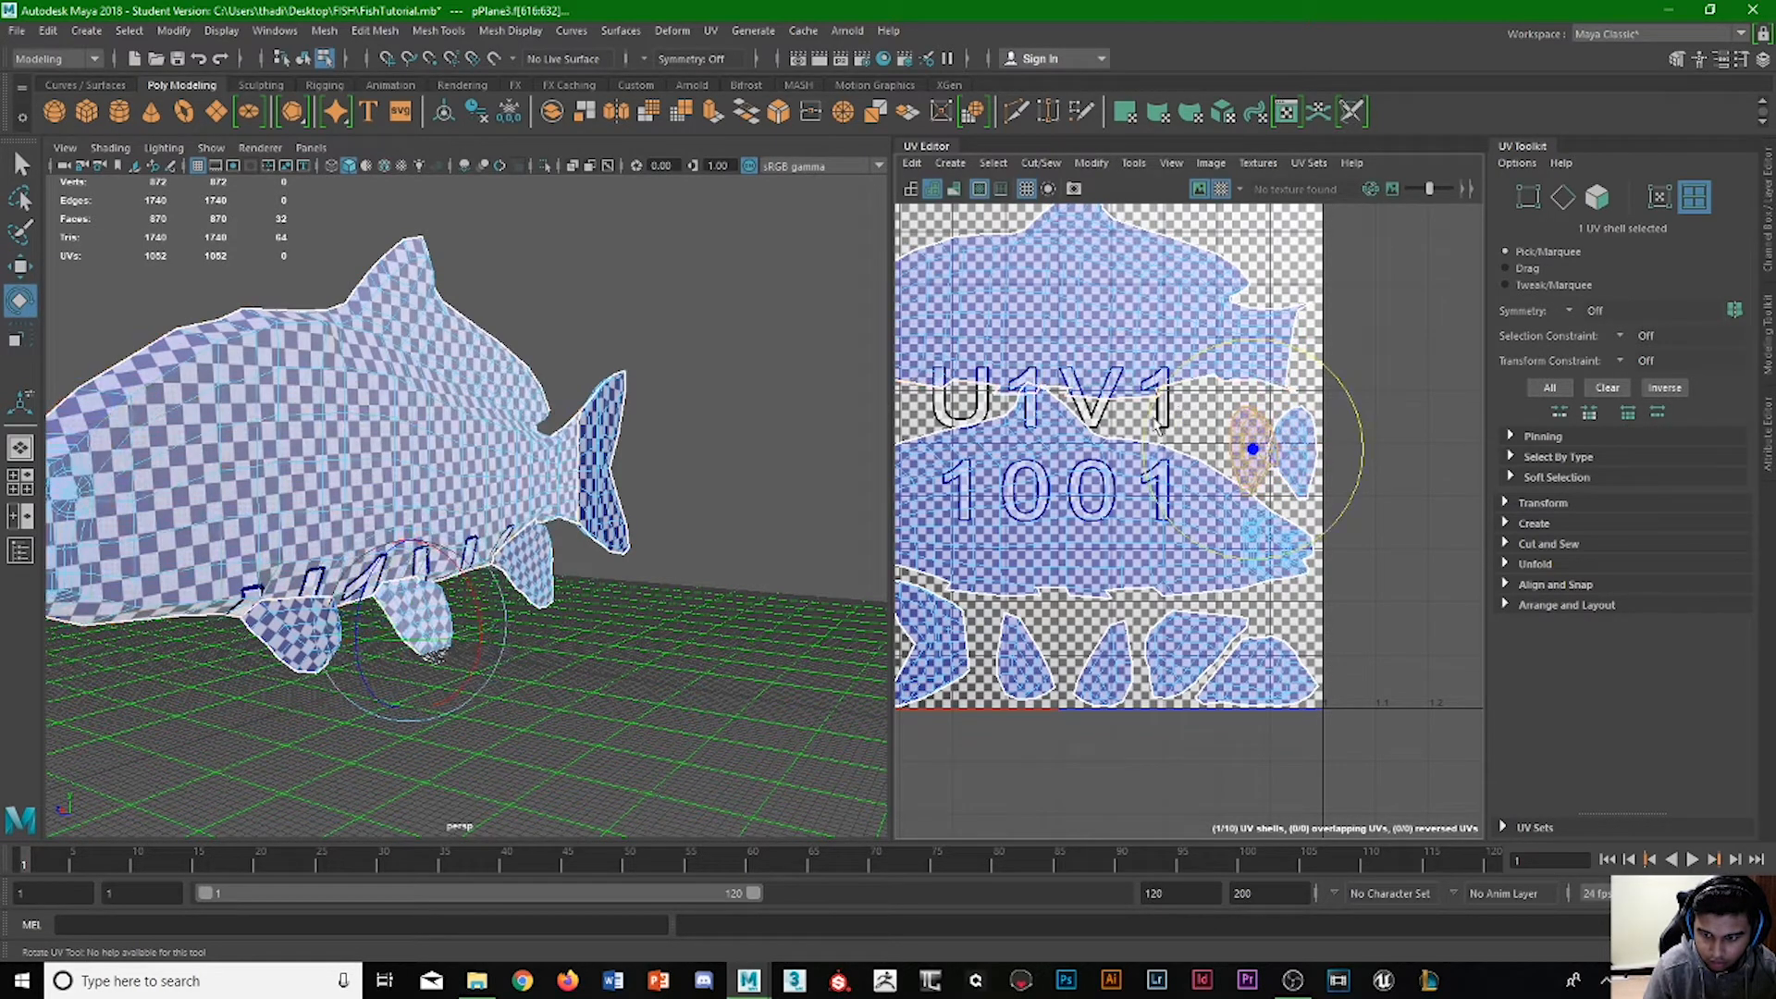
pyautogui.moveTo(1129, 465); pyautogui.dragTo(1130, 480)
pyautogui.press('w')
pyautogui.moveTo(1363, 450); pyautogui.dragTo(1339, 450)
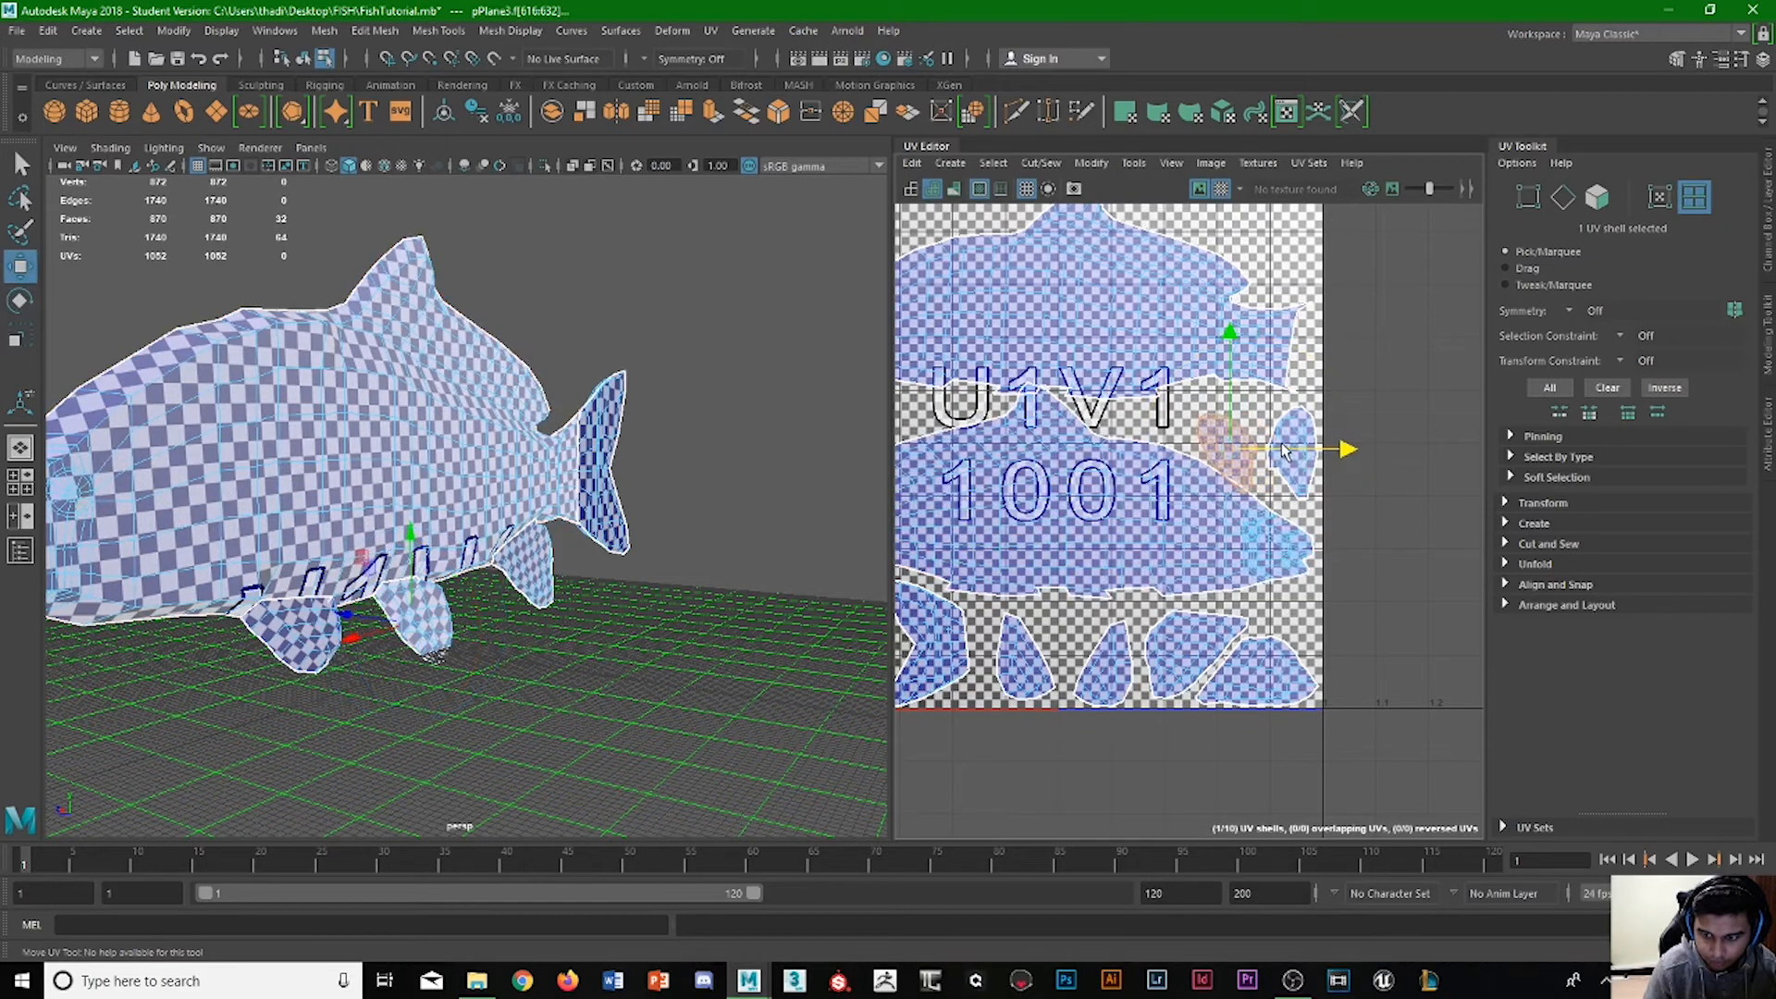
pyautogui.press('e')
pyautogui.press('w')
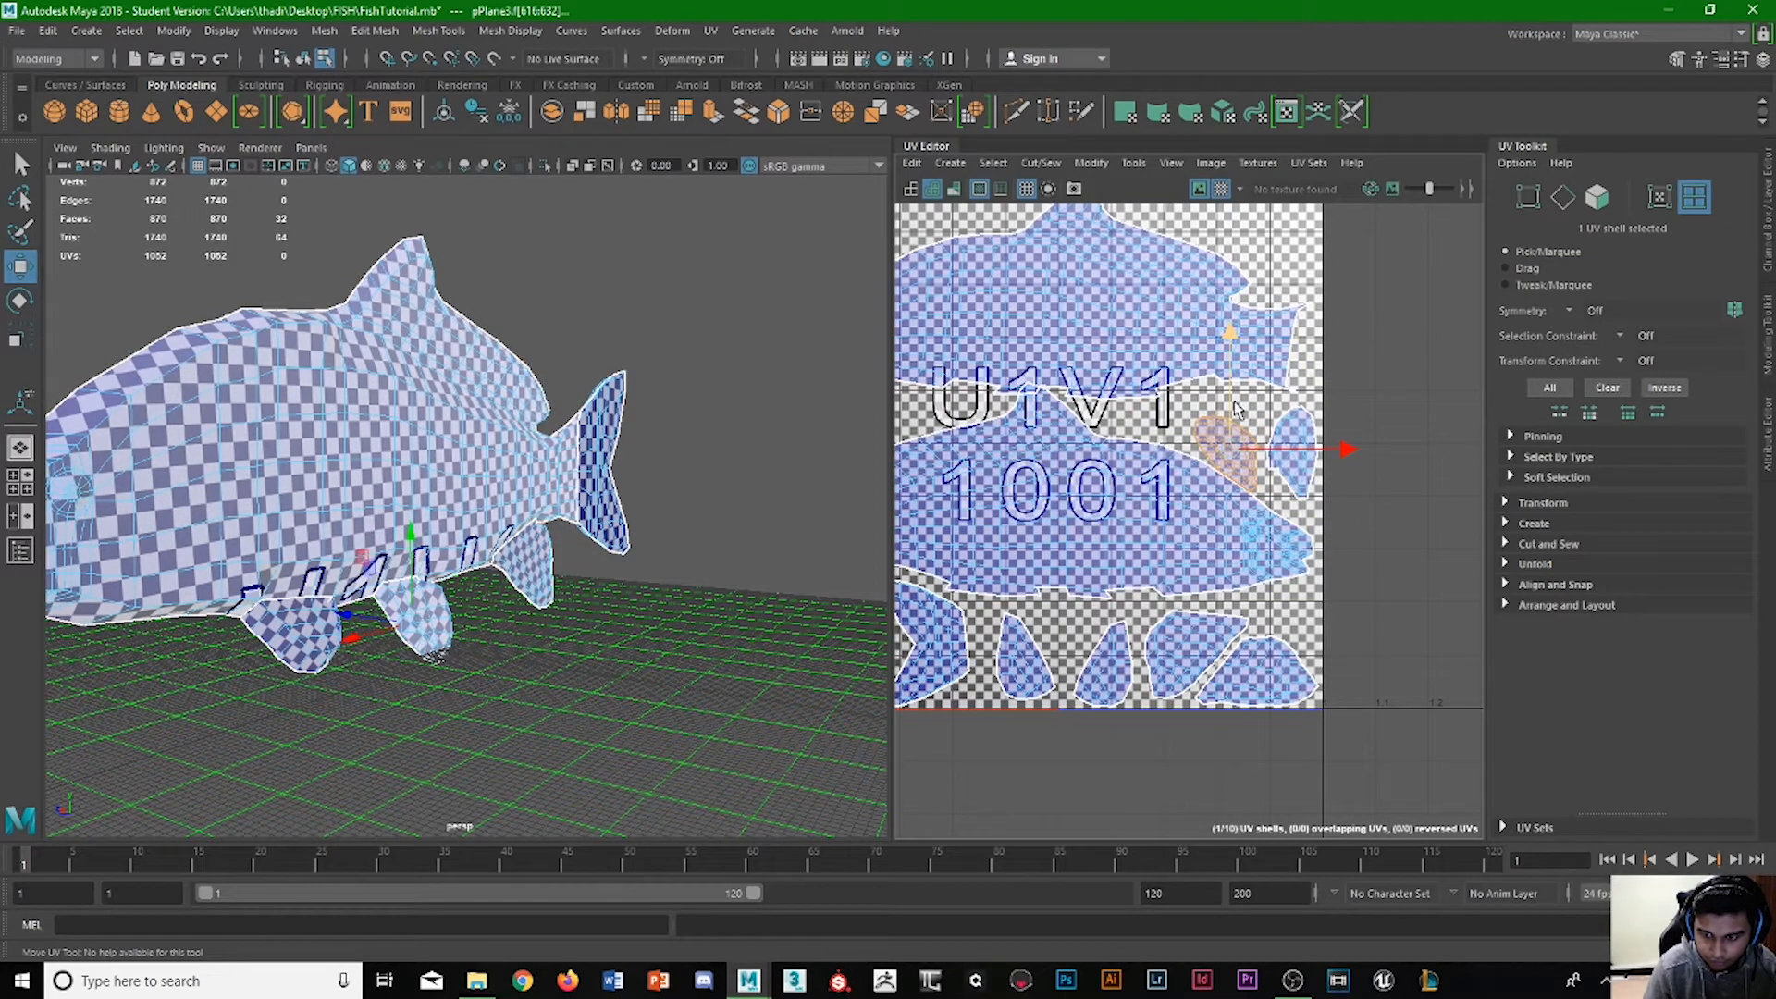
pyautogui.moveTo(1237, 410); pyautogui.dragTo(1274, 423)
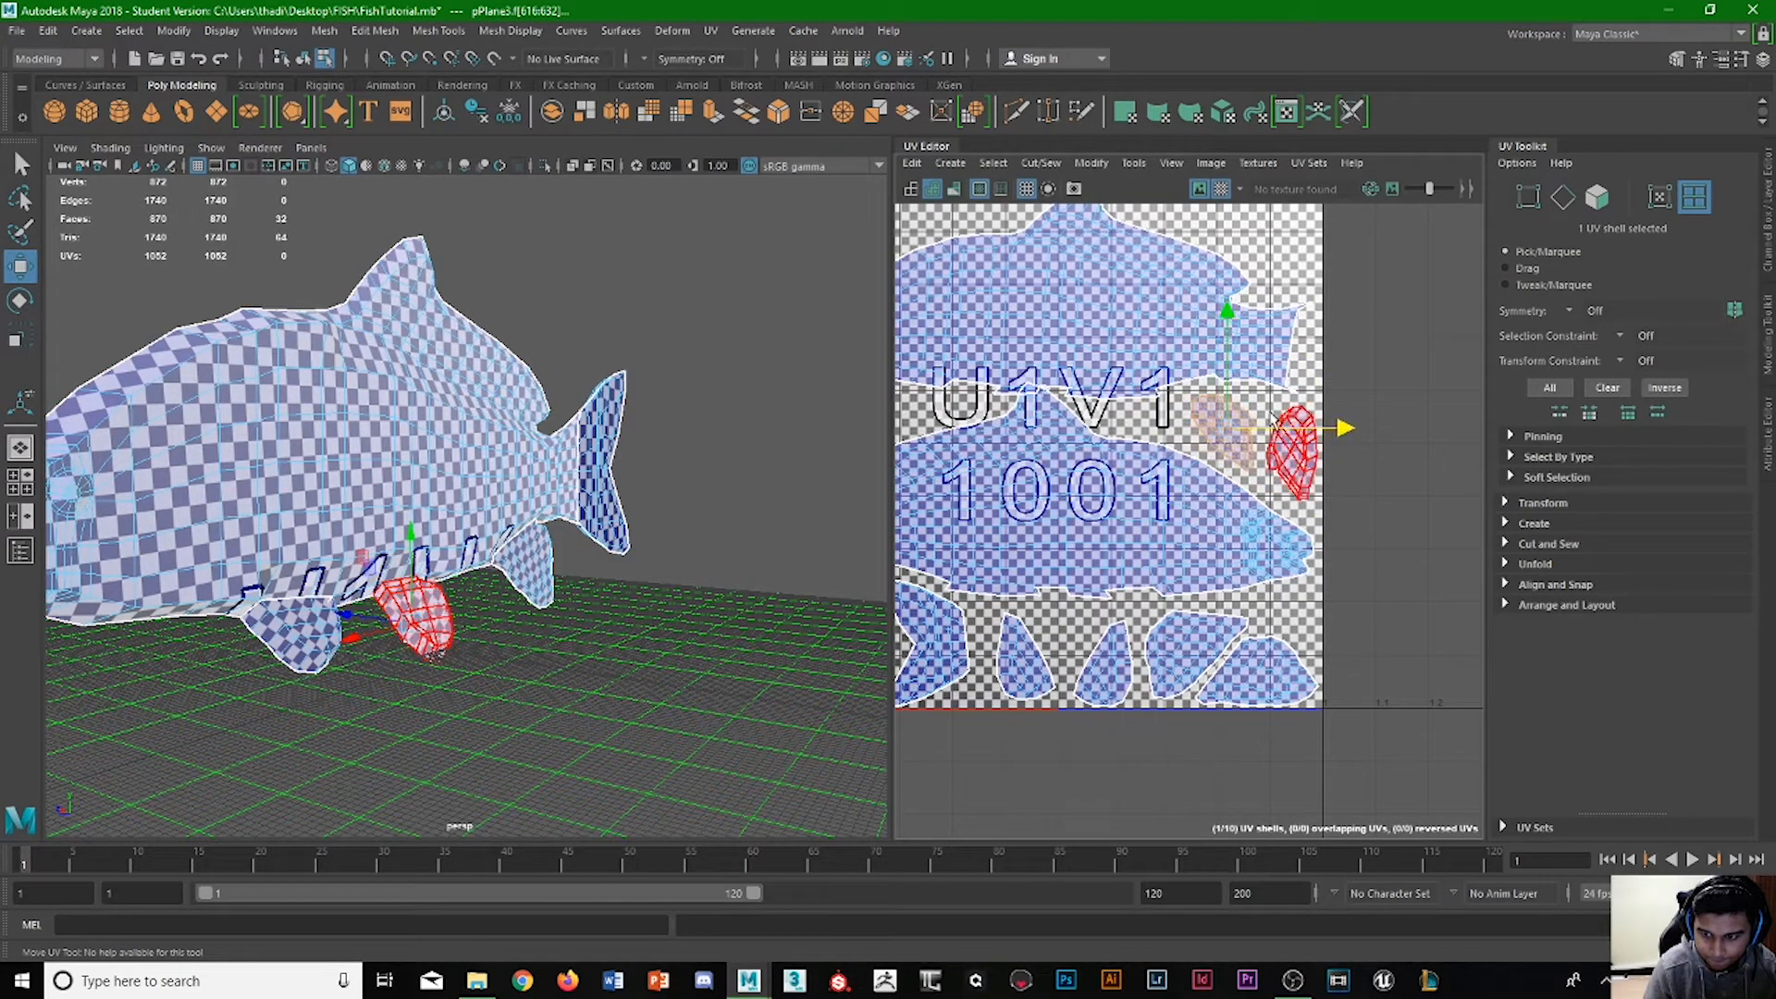
# Examine the spacing between the two body shells and the fins placed beside them.
pyautogui.click(1282, 359)
pyautogui.click(1384, 416)
pyautogui.scroll(-3, 1285, 357)
pyautogui.keyDown('alt'); pyautogui.moveTo(1283, 394); pyautogui.dragTo(1301, 431, button='middle'); pyautogui.keyUp('alt')
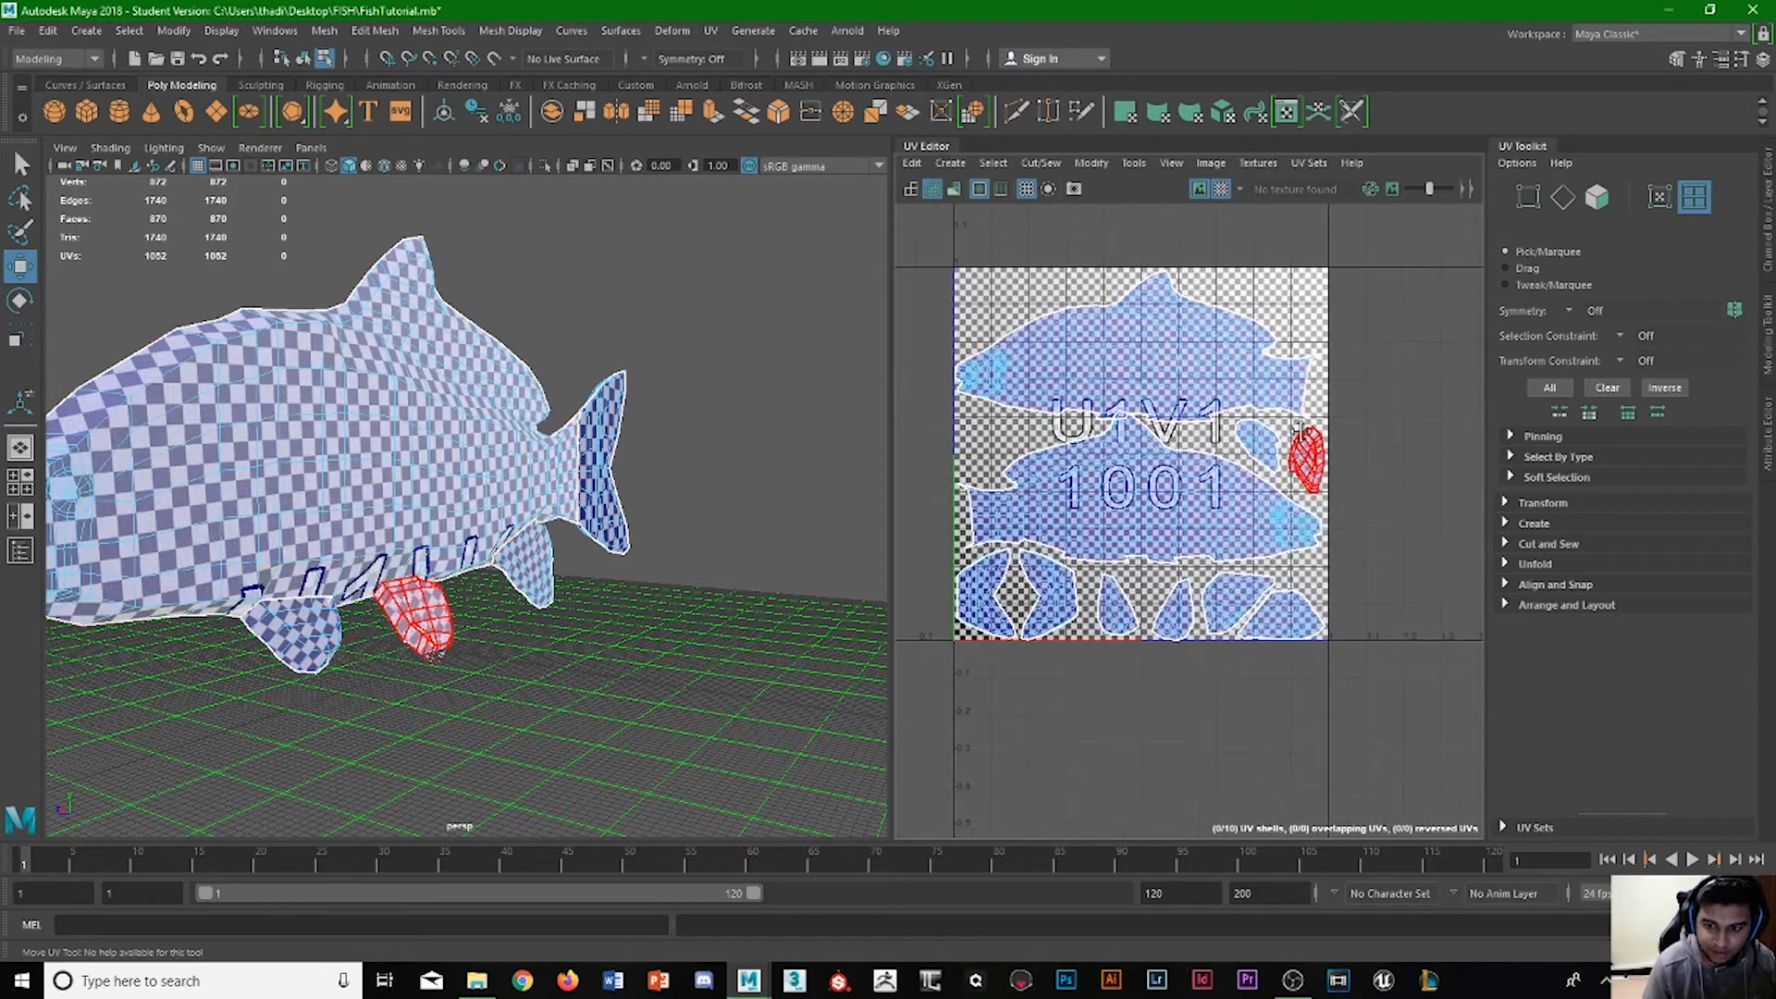
pyautogui.click(1293, 393)
pyautogui.scroll(2, 1144, 344)
pyautogui.click(1150, 445)
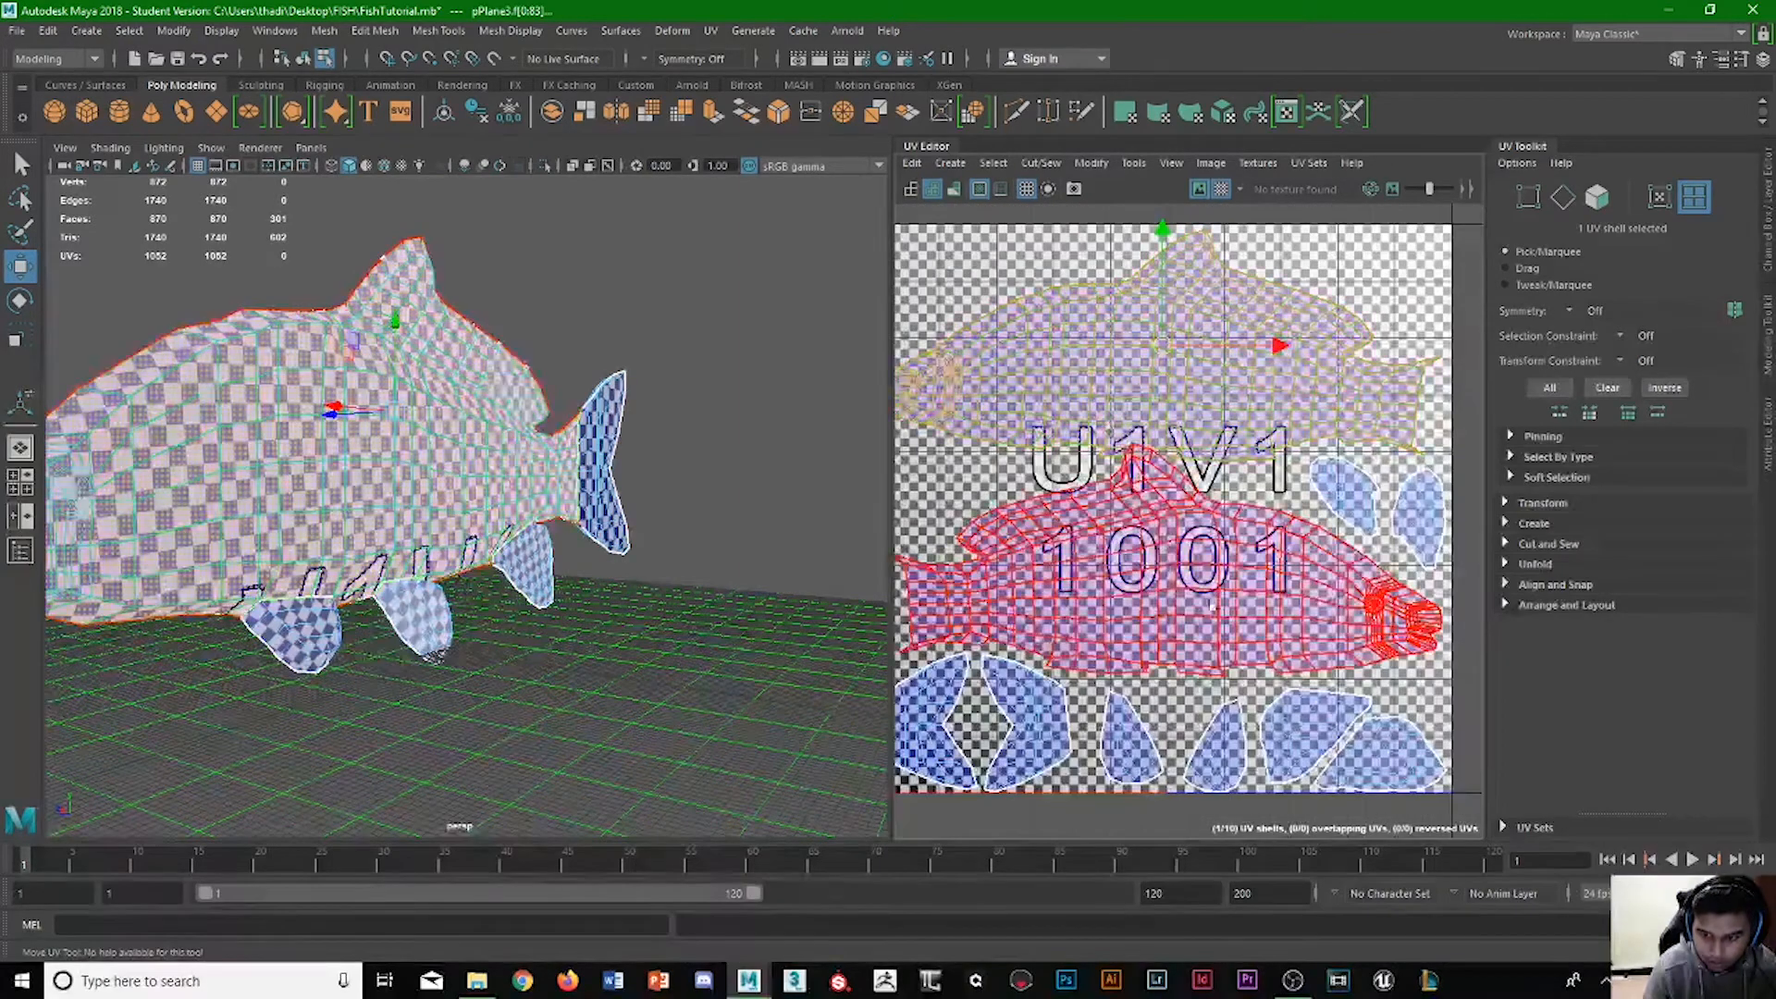
pyautogui.scroll(4, 1180, 457)
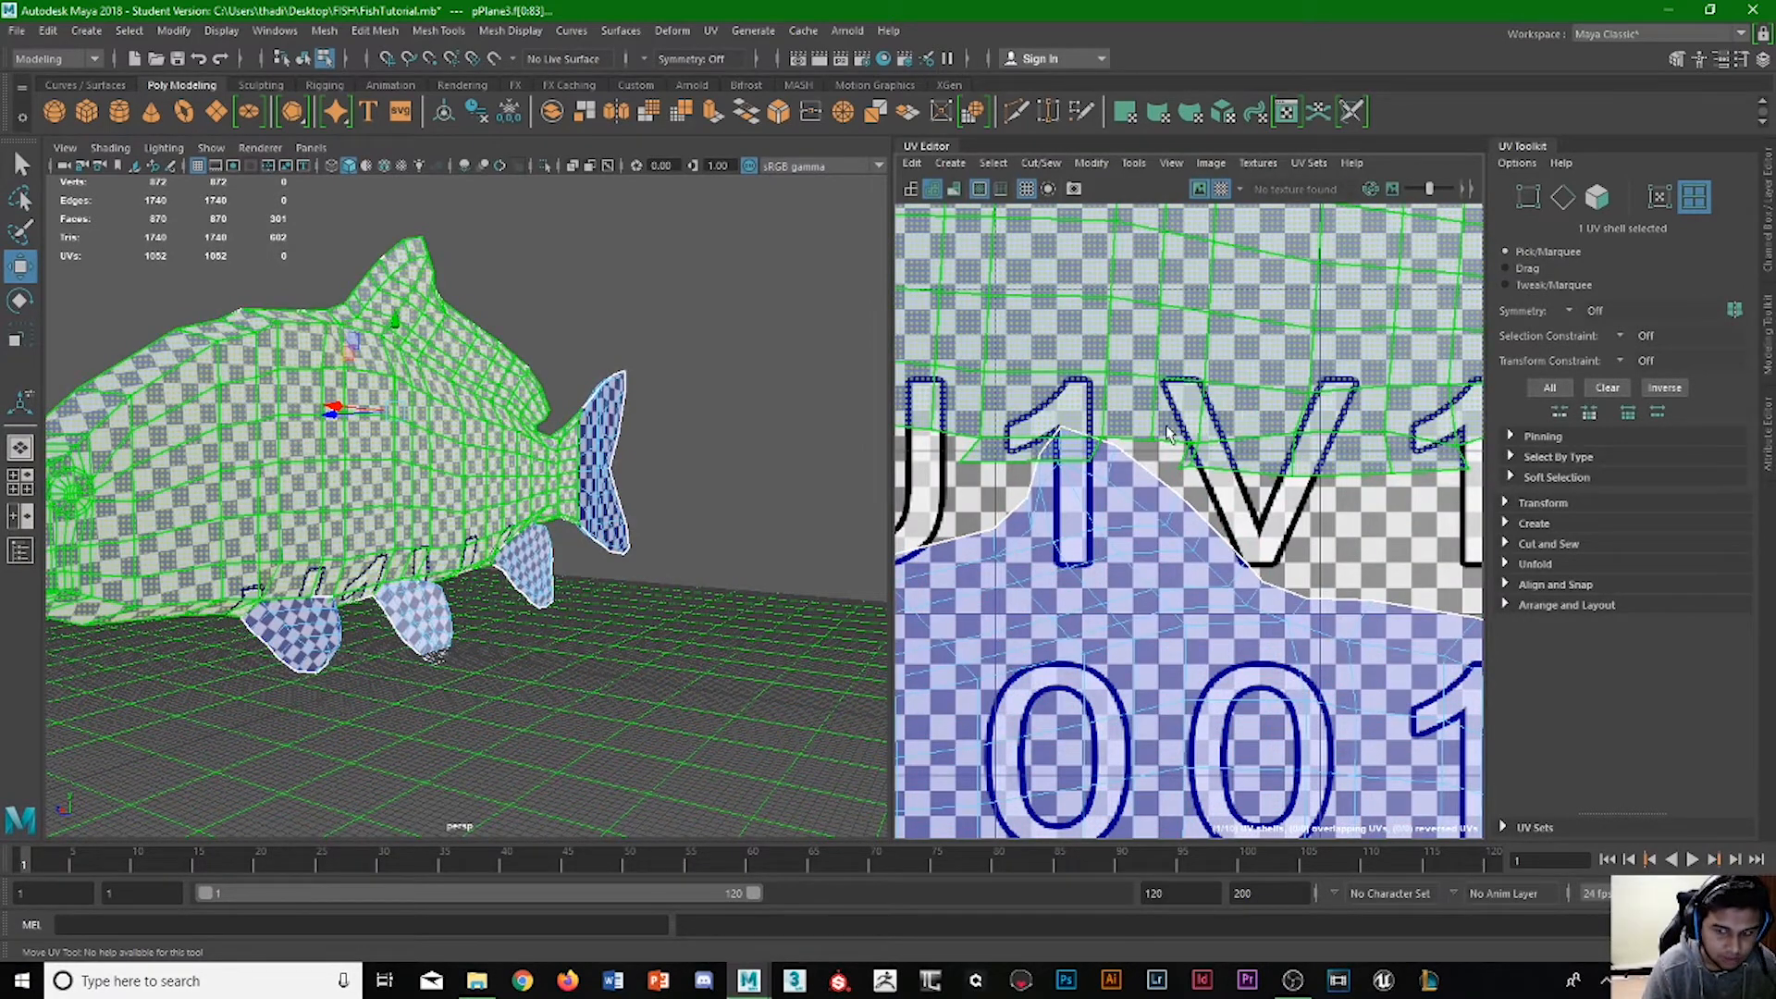
pyautogui.scroll(-6, 1167, 433)
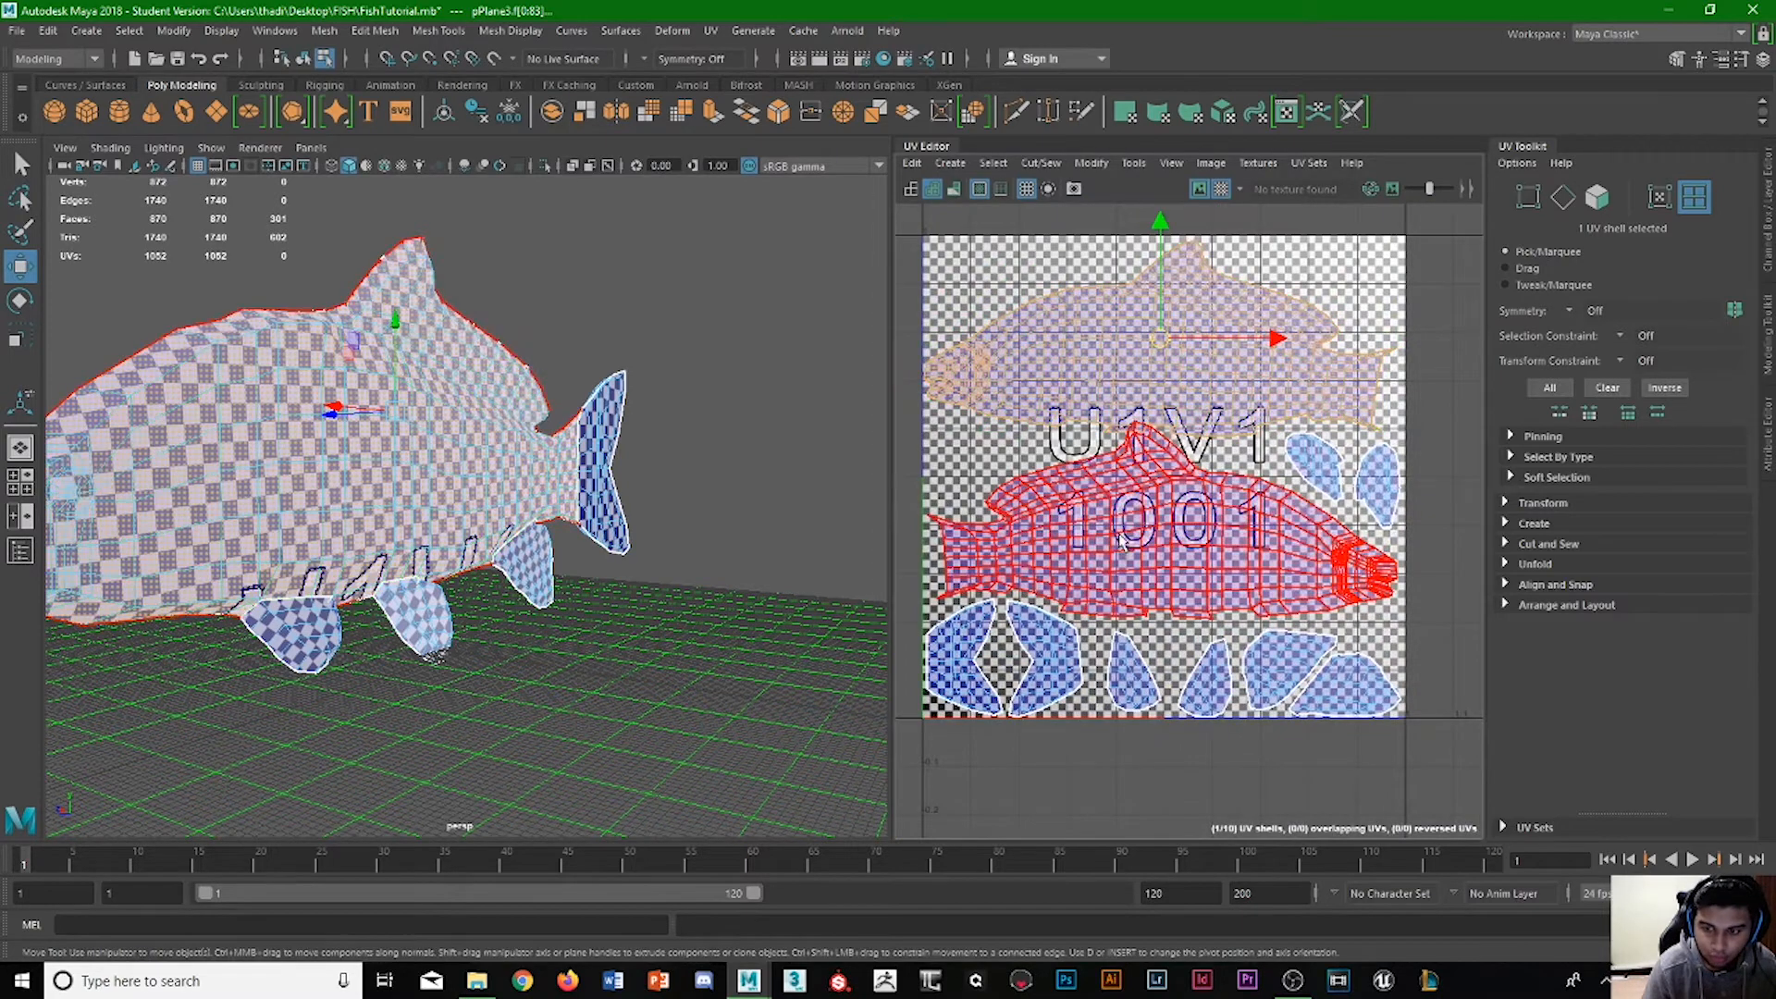
# Scale both body shells down slightly together.
pyautogui.click(1168, 435)
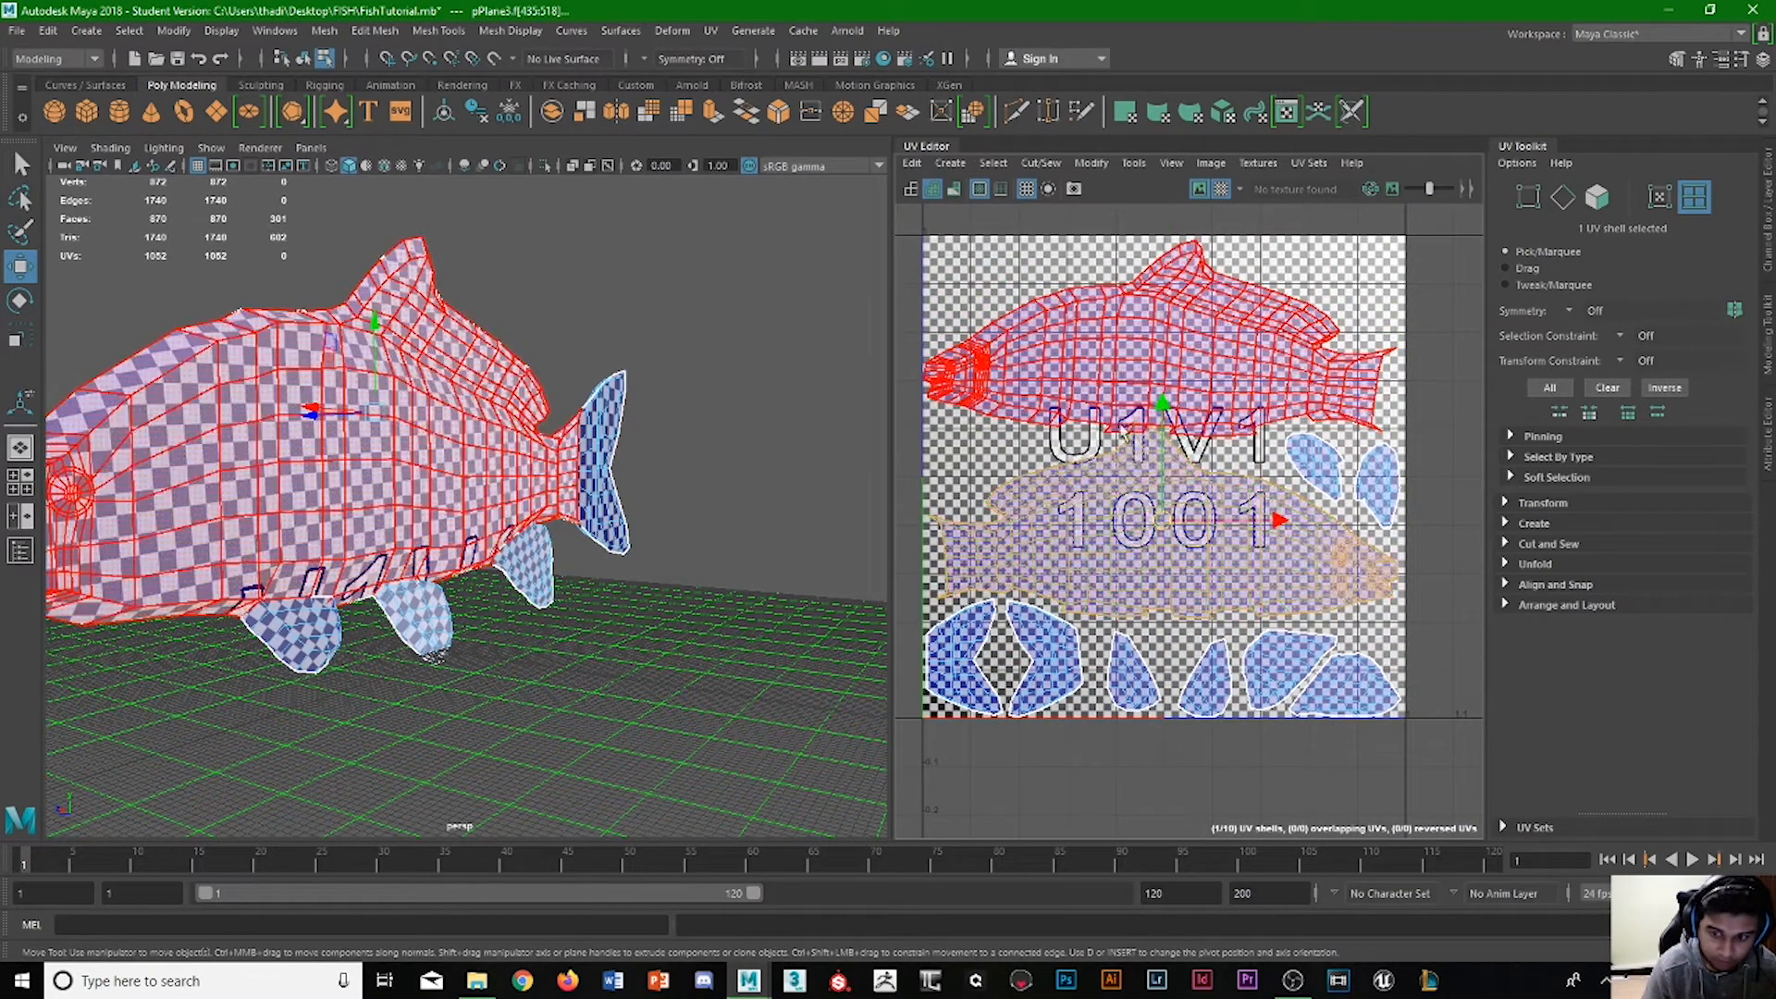
pyautogui.keyDown('shift'); pyautogui.click(1140, 370); pyautogui.keyUp('shift')
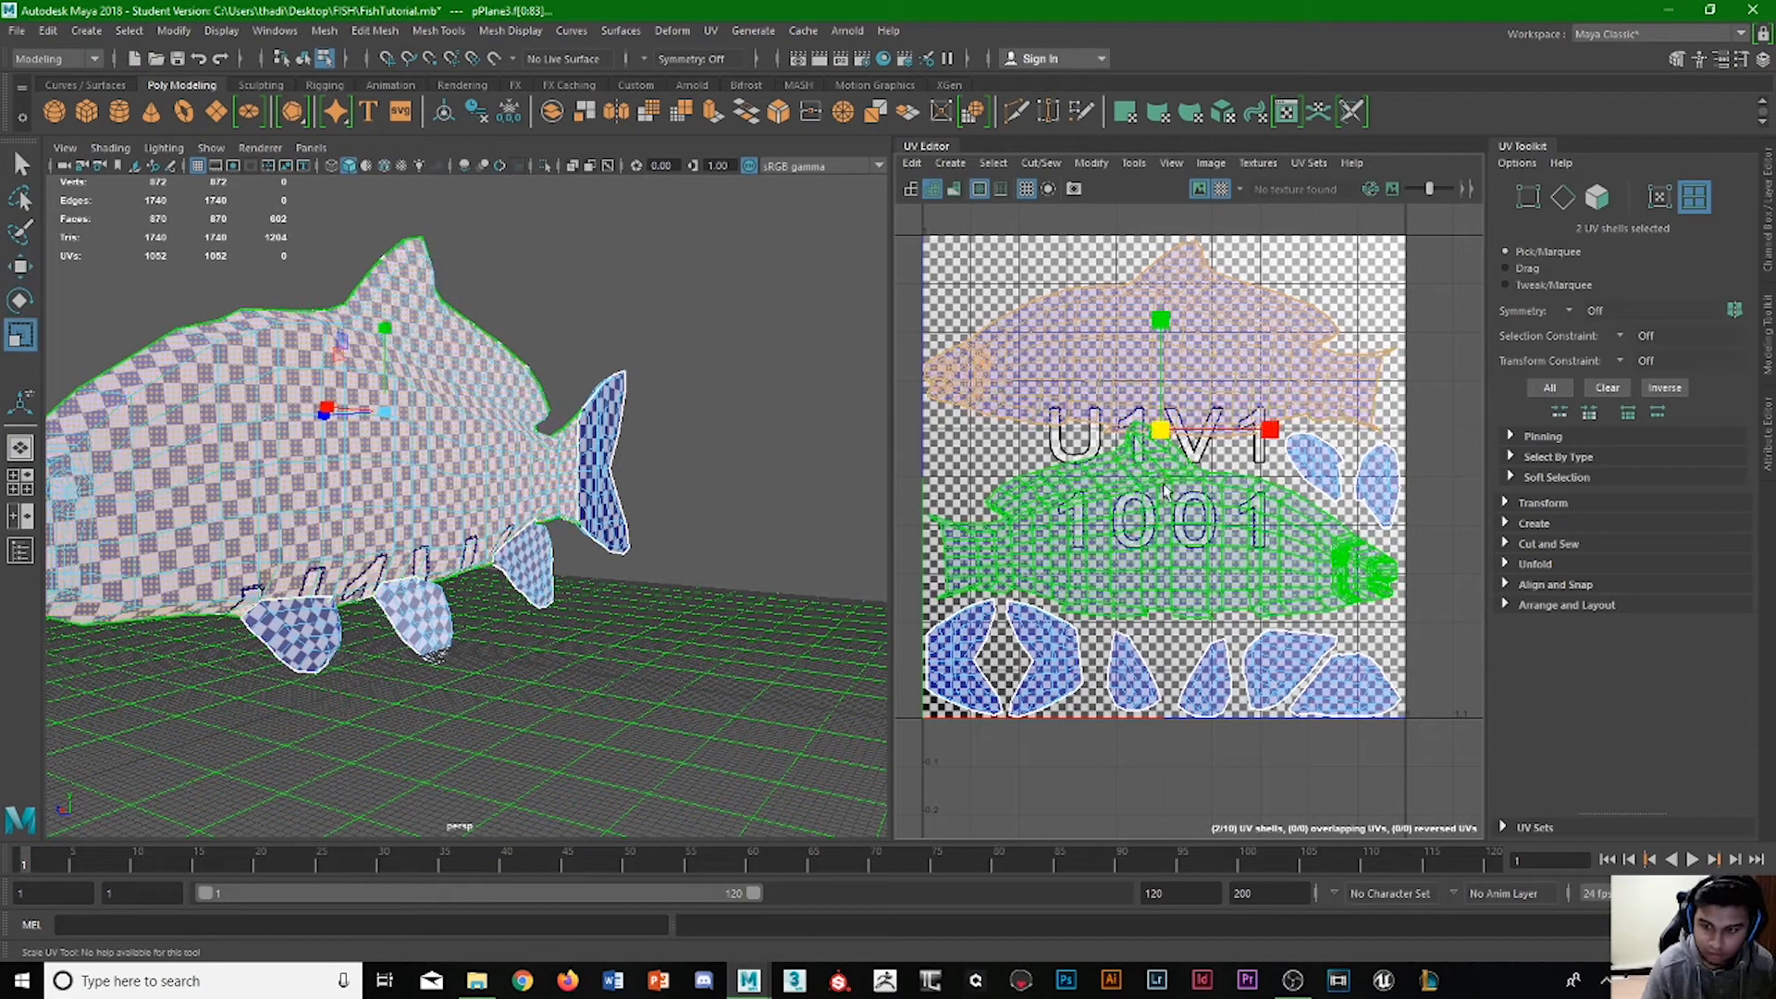
pyautogui.press('r')
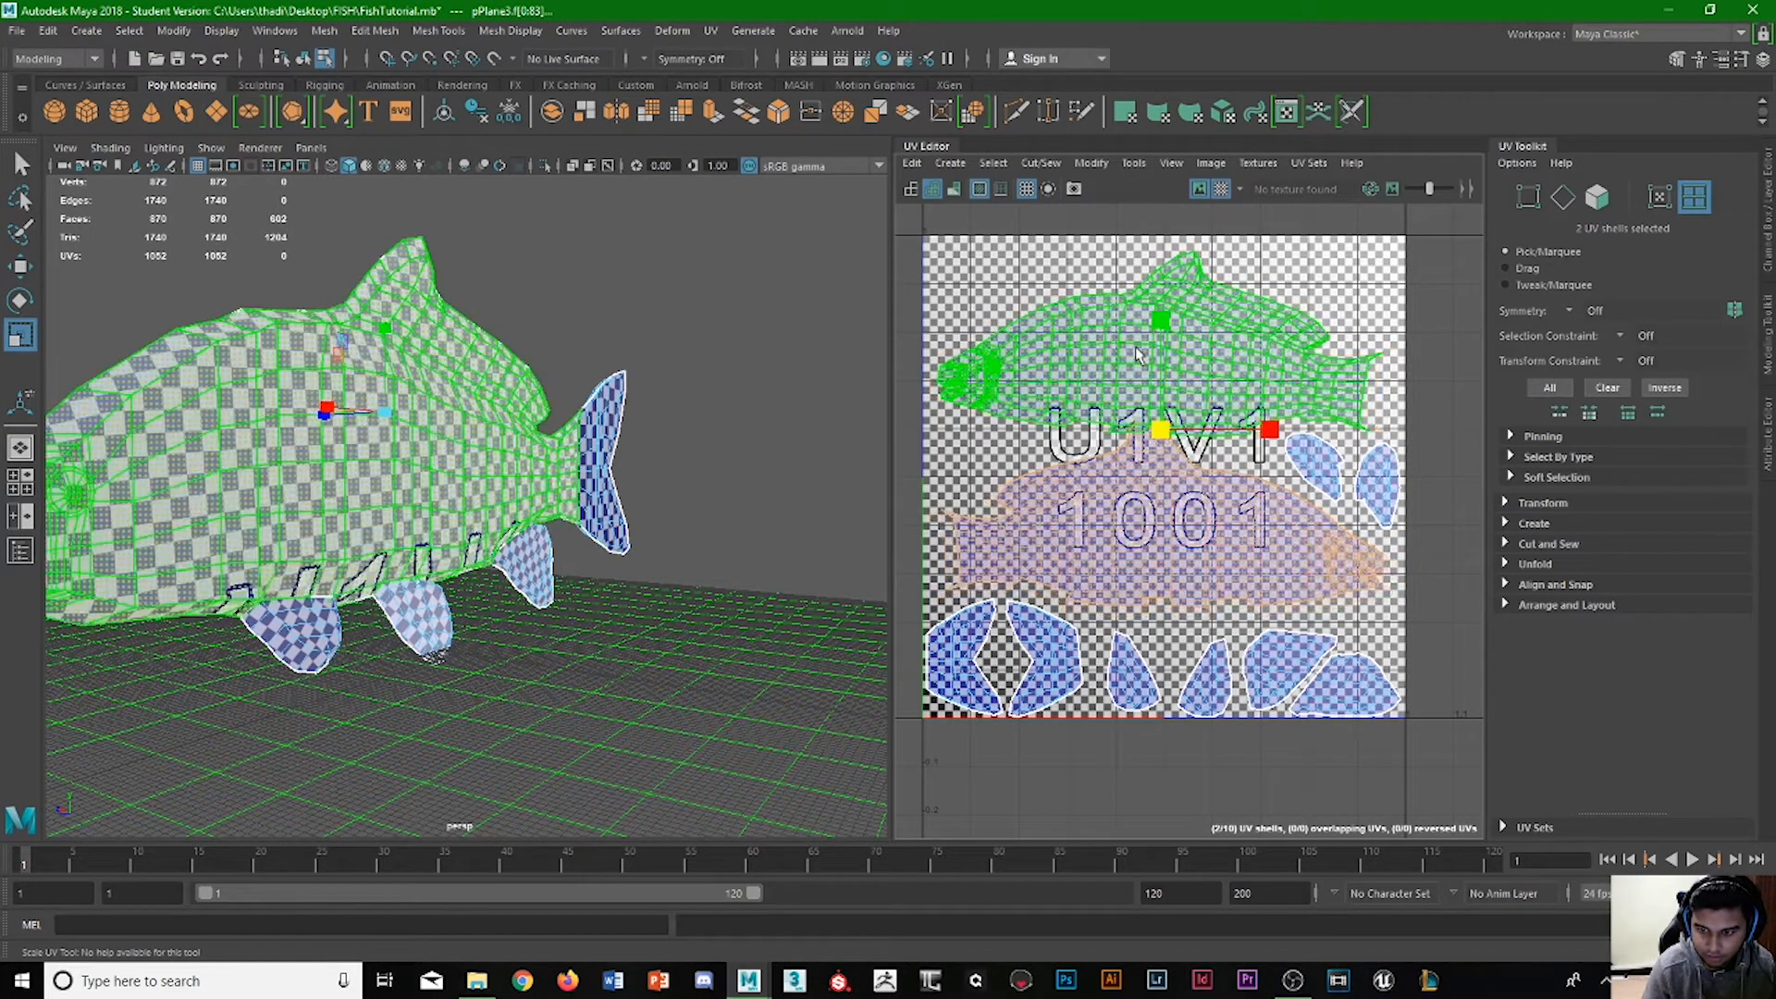
# Raise the upper body shell toward the tile's top edge and adjust the lower body shell's height beneath it.
pyautogui.press('w')
pyautogui.click(1163, 248)
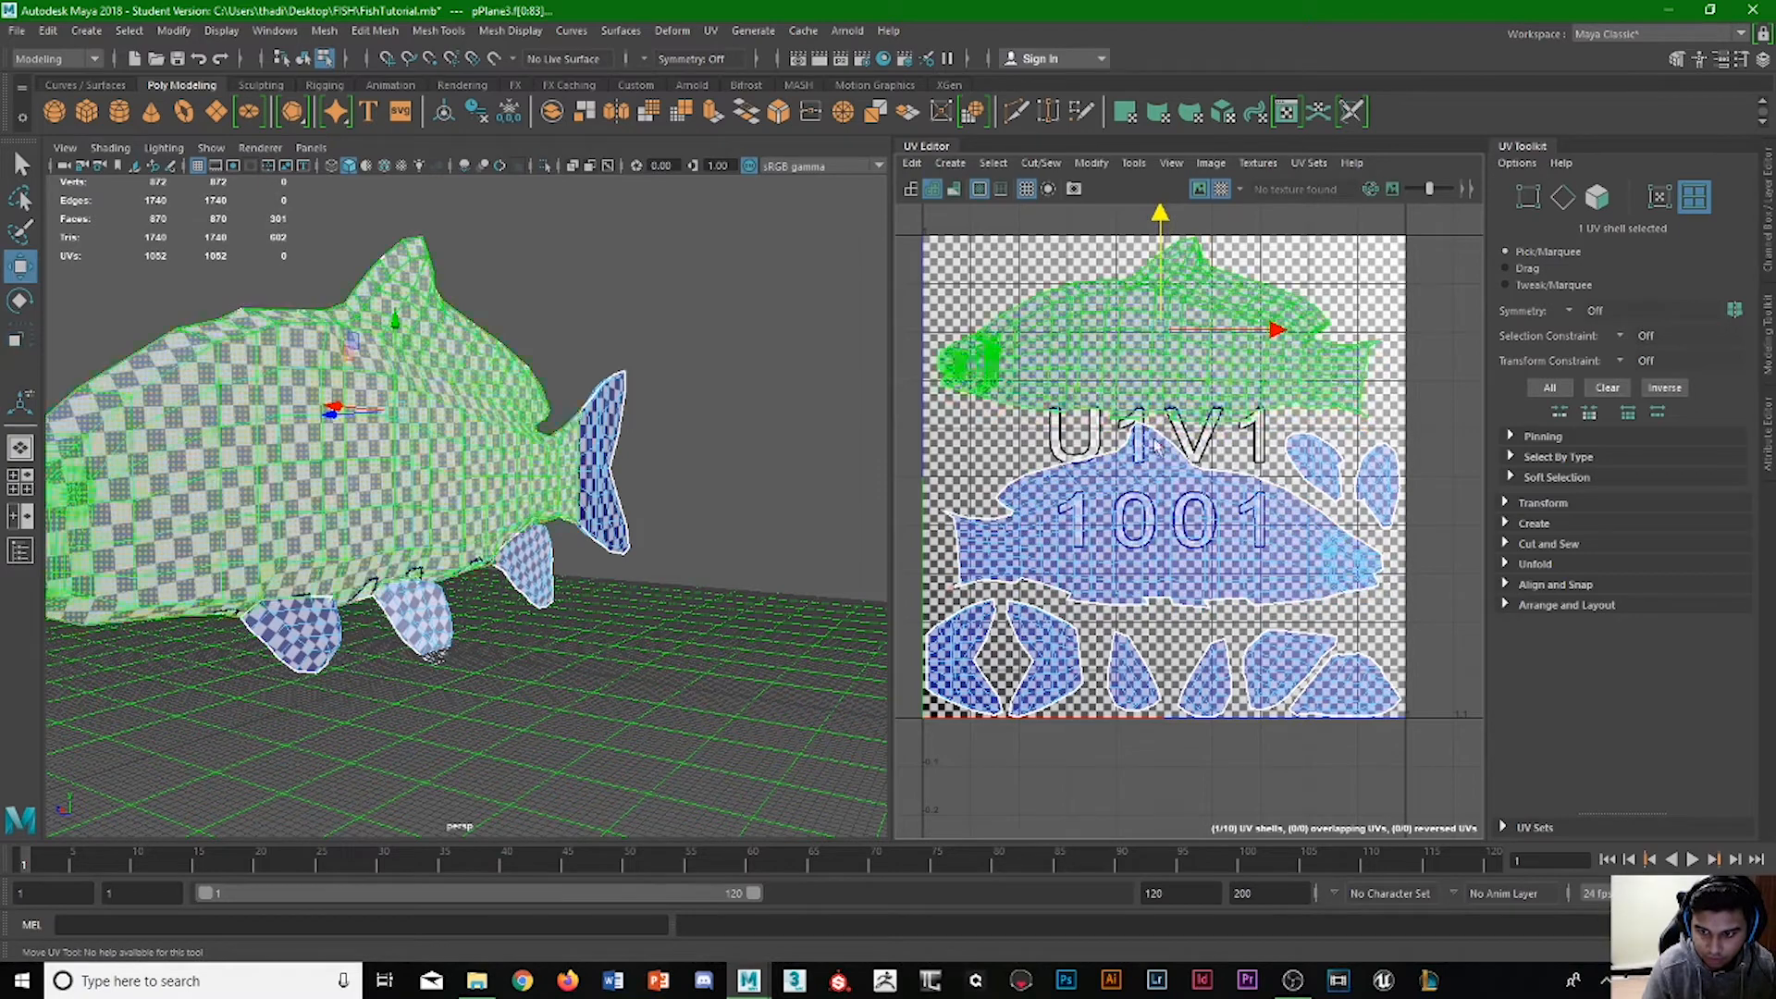
pyautogui.click(1150, 448)
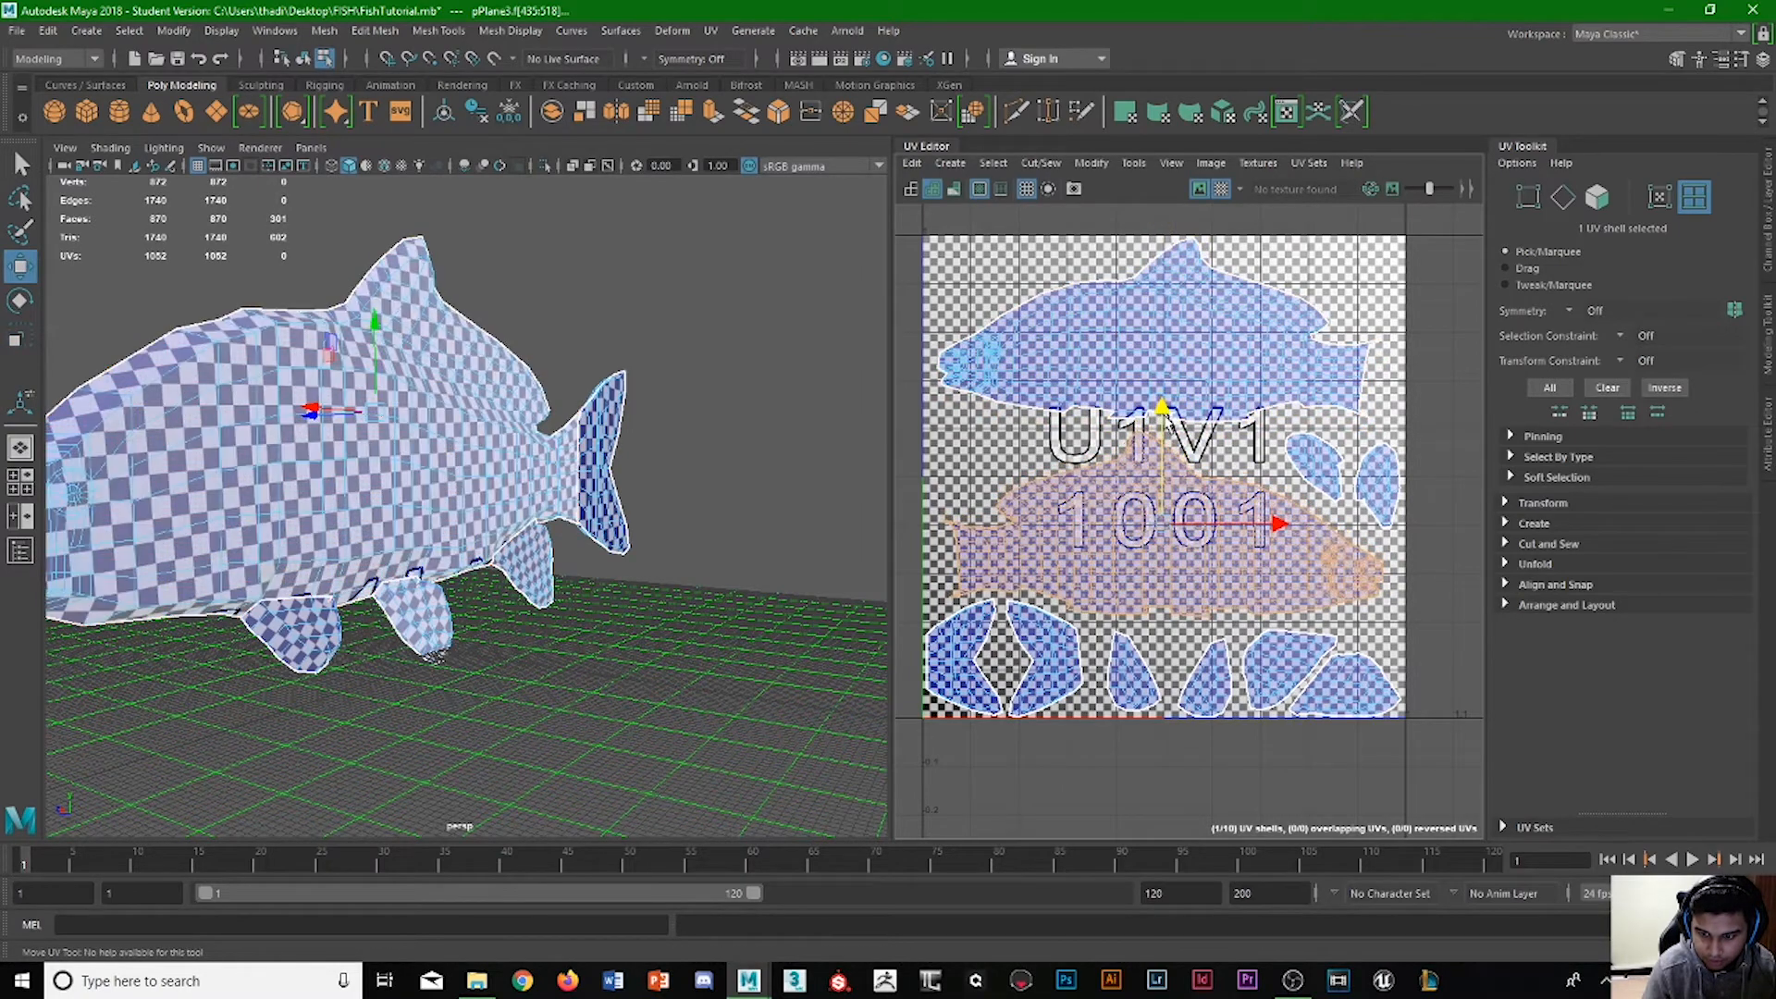
pyautogui.moveTo(1168, 421); pyautogui.dragTo(1167, 414)
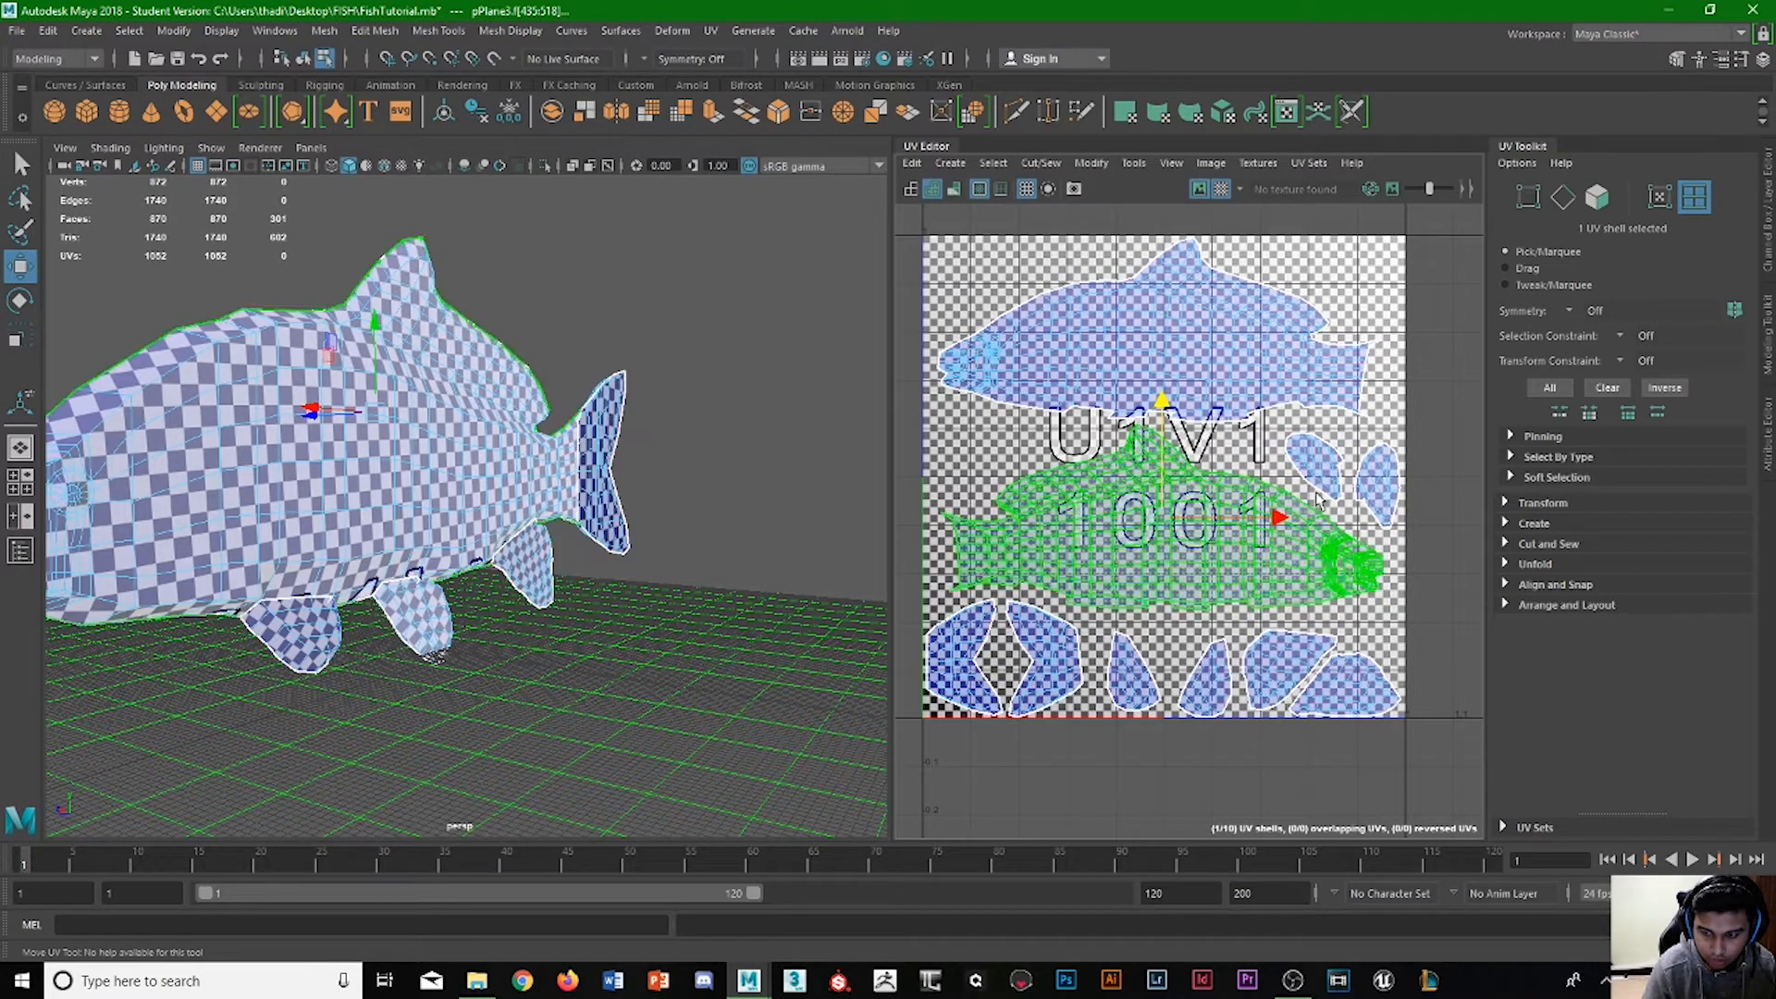
# Set the two tail shells aside below the tile and move the two fins behind the upper body into the freed lower-left tile corner.
pyautogui.moveTo(1066, 649); pyautogui.dragTo(1065, 648)
pyautogui.moveTo(1005, 549); pyautogui.dragTo(1005, 700)
pyautogui.click(1340, 454)
pyautogui.click(1434, 498)
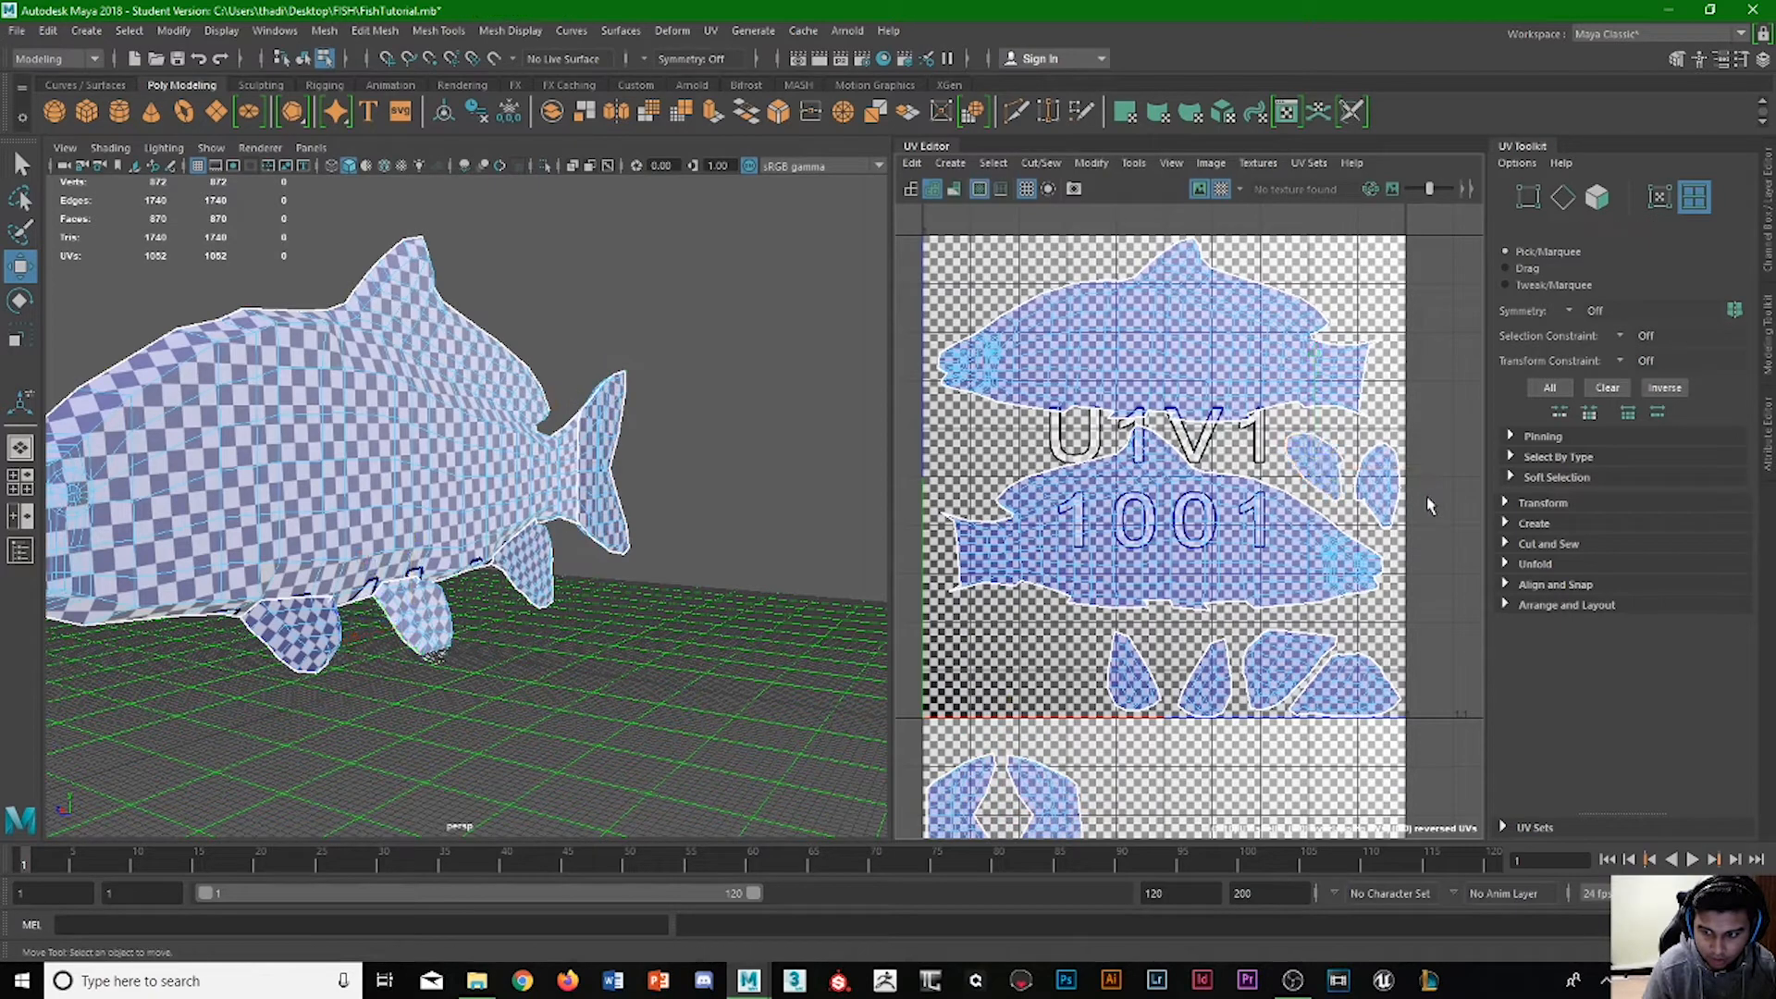
pyautogui.moveTo(1434, 497); pyautogui.dragTo(1052, 487)
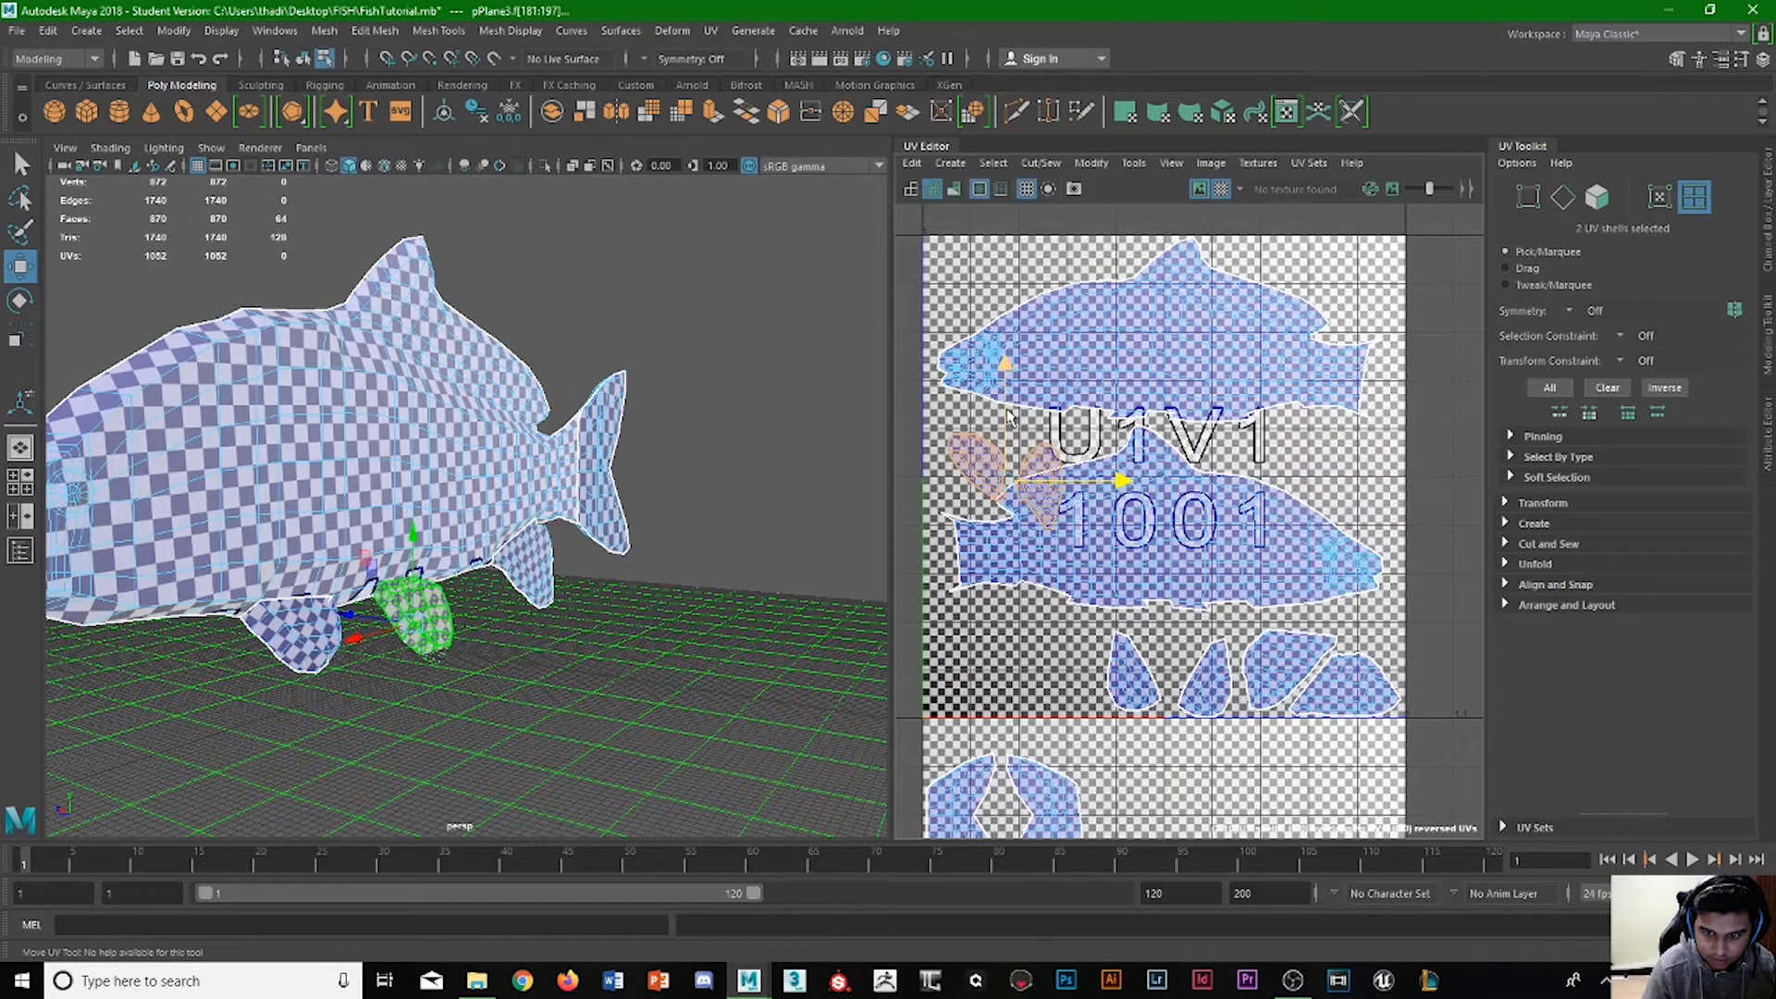
pyautogui.moveTo(1010, 410); pyautogui.dragTo(1012, 592)
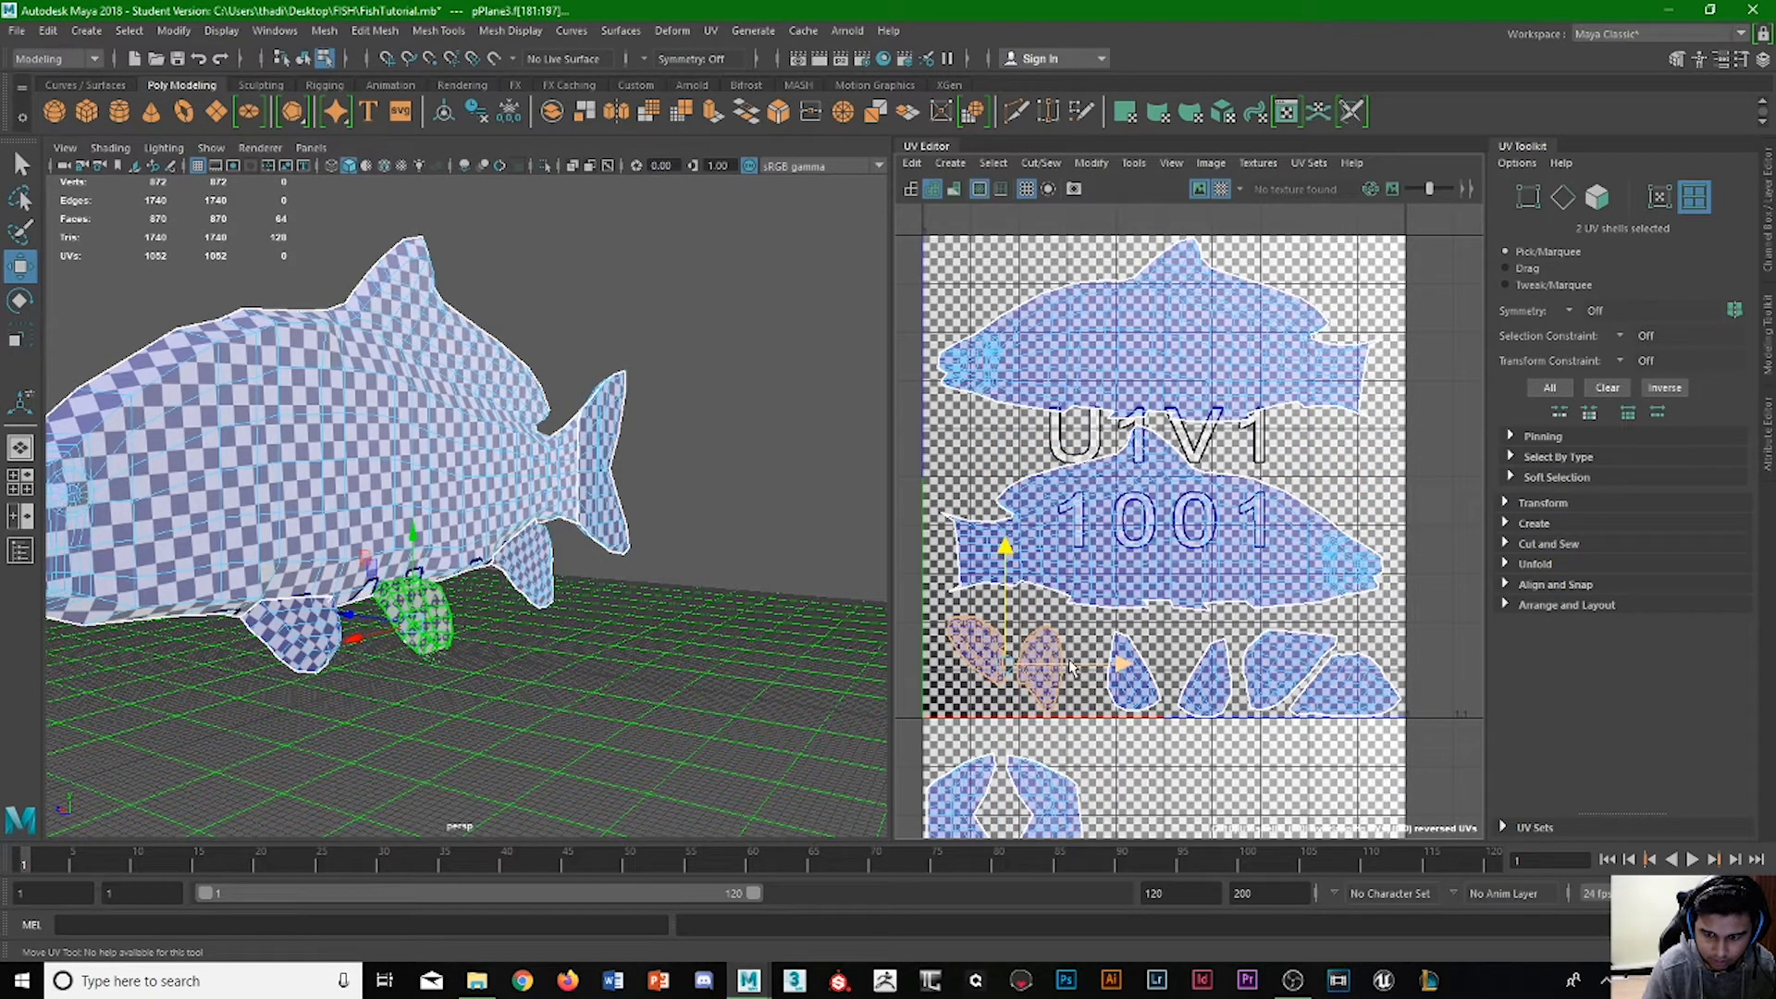
# Rotate the two corner fins slightly and seat them inside the tile, then lower the lower body shell closer to the fin row.
pyautogui.press('e')
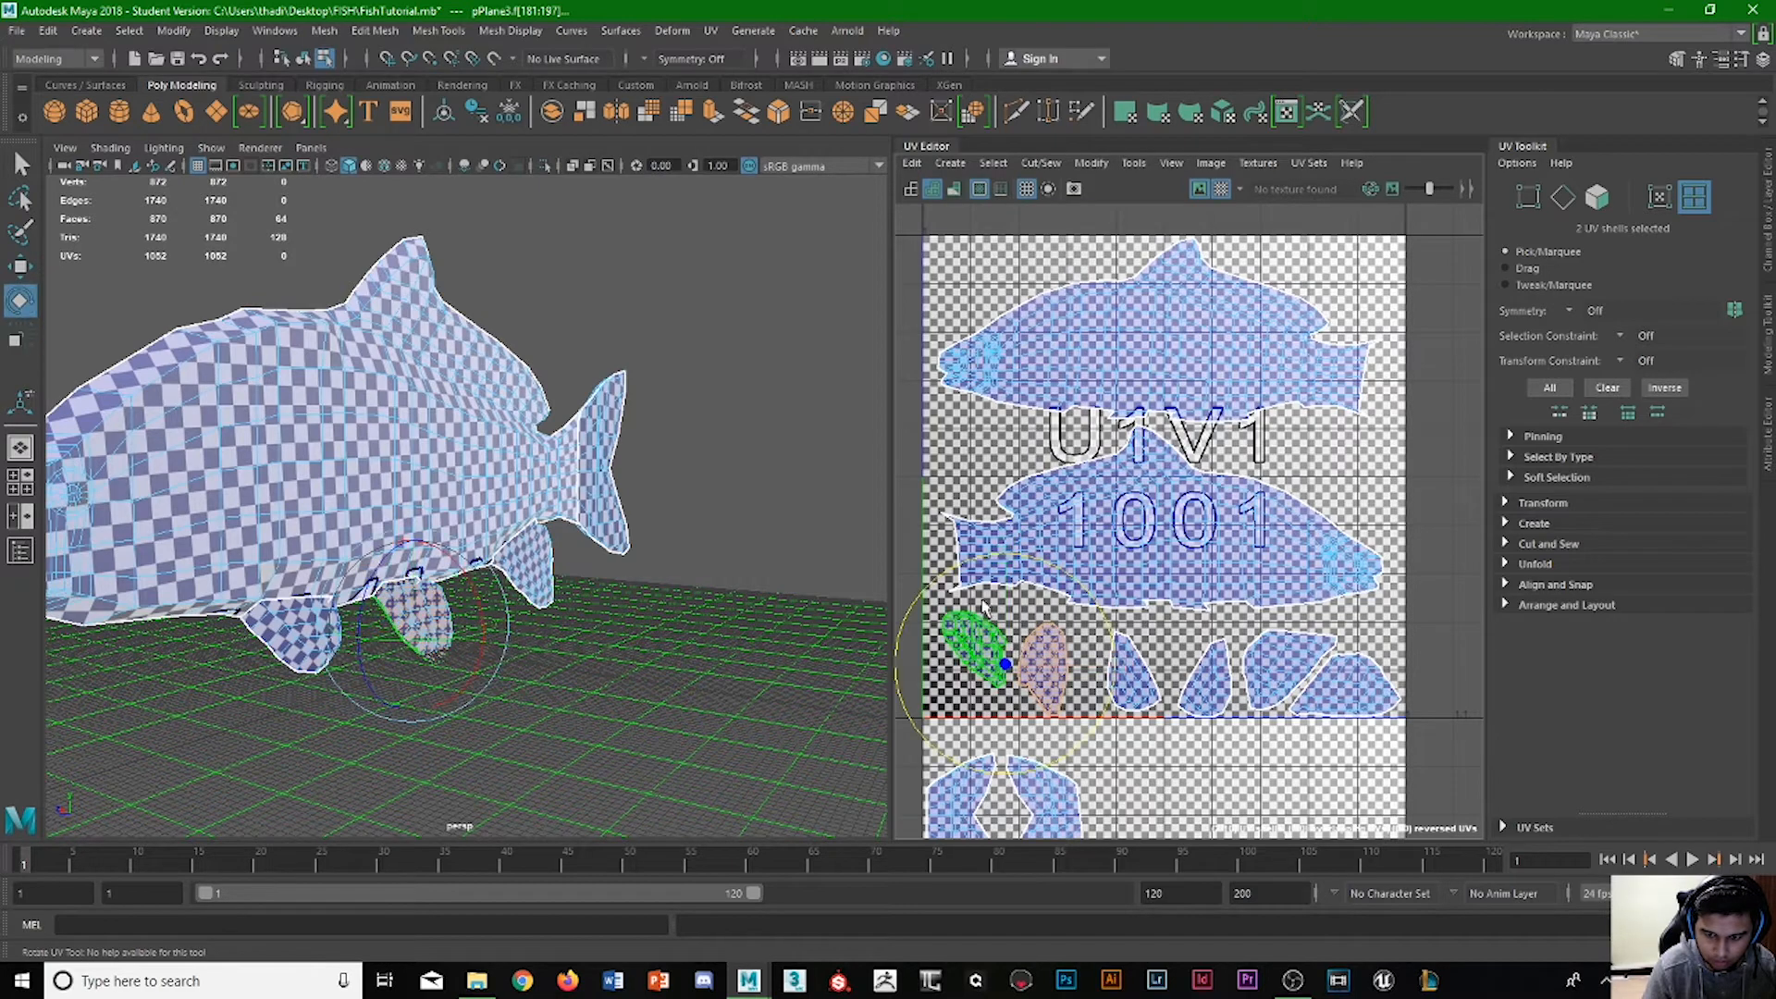
pyautogui.moveTo(925, 589); pyautogui.dragTo(907, 622)
pyautogui.press('w')
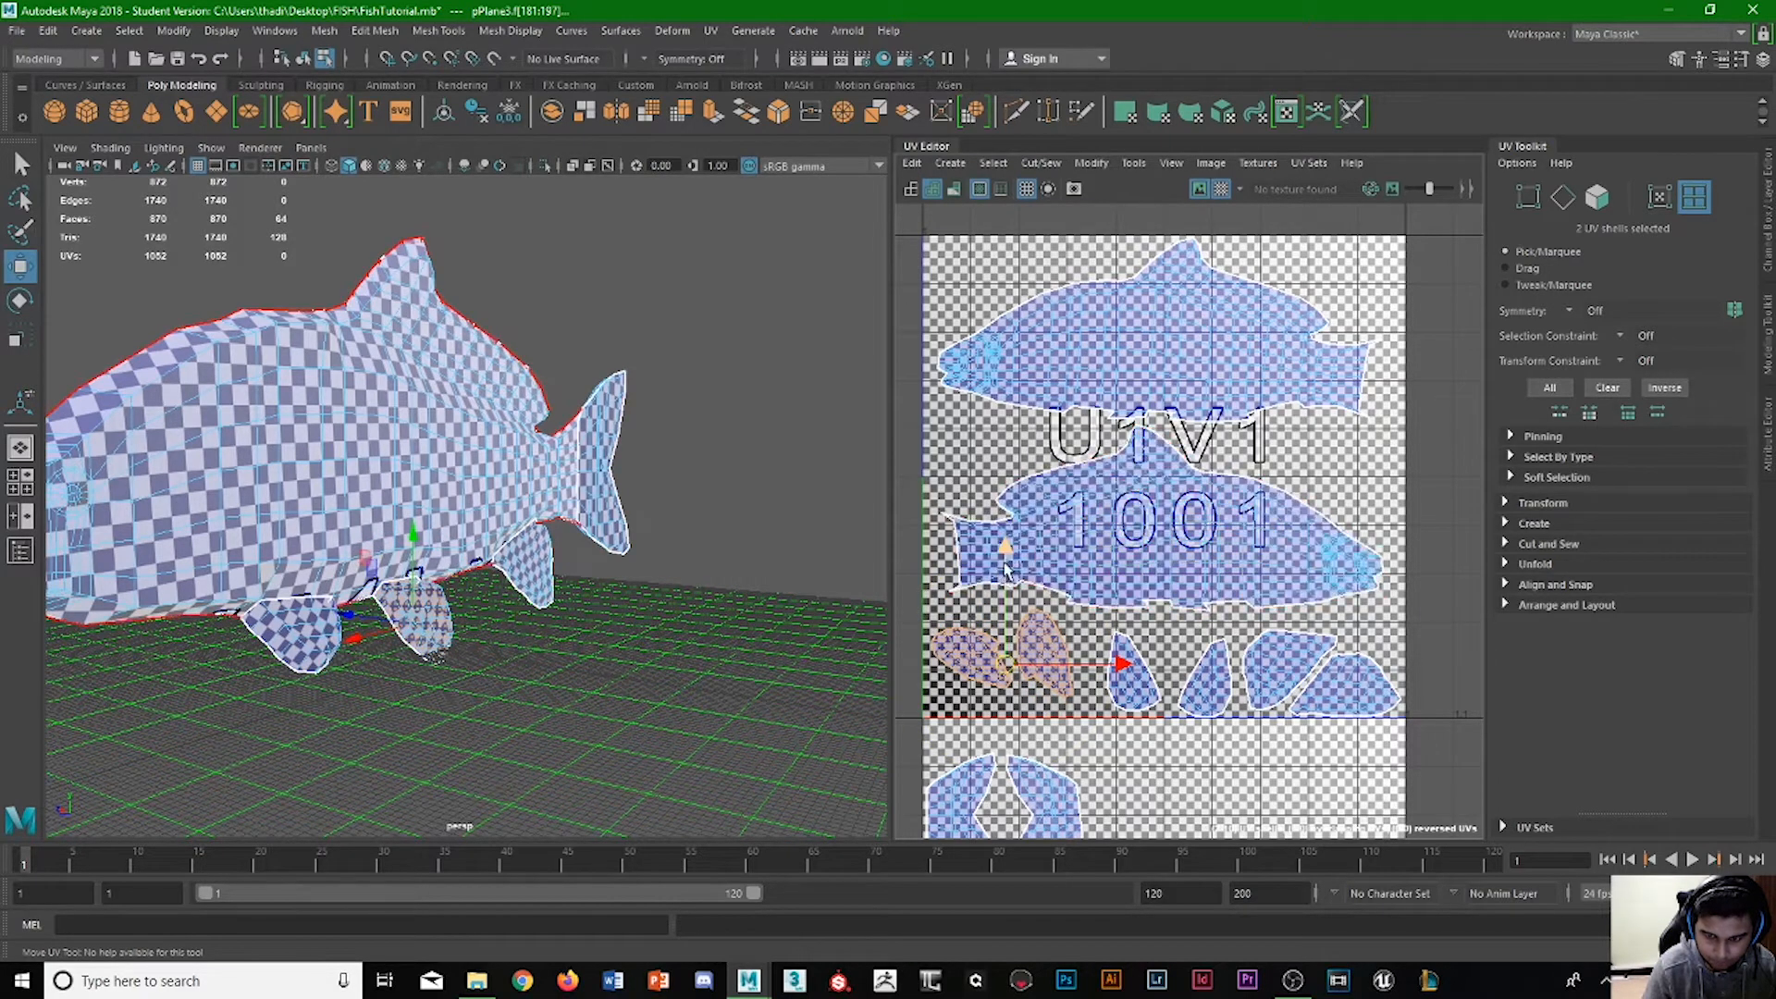
pyautogui.moveTo(1007, 569); pyautogui.dragTo(1007, 584)
pyautogui.click(1244, 548)
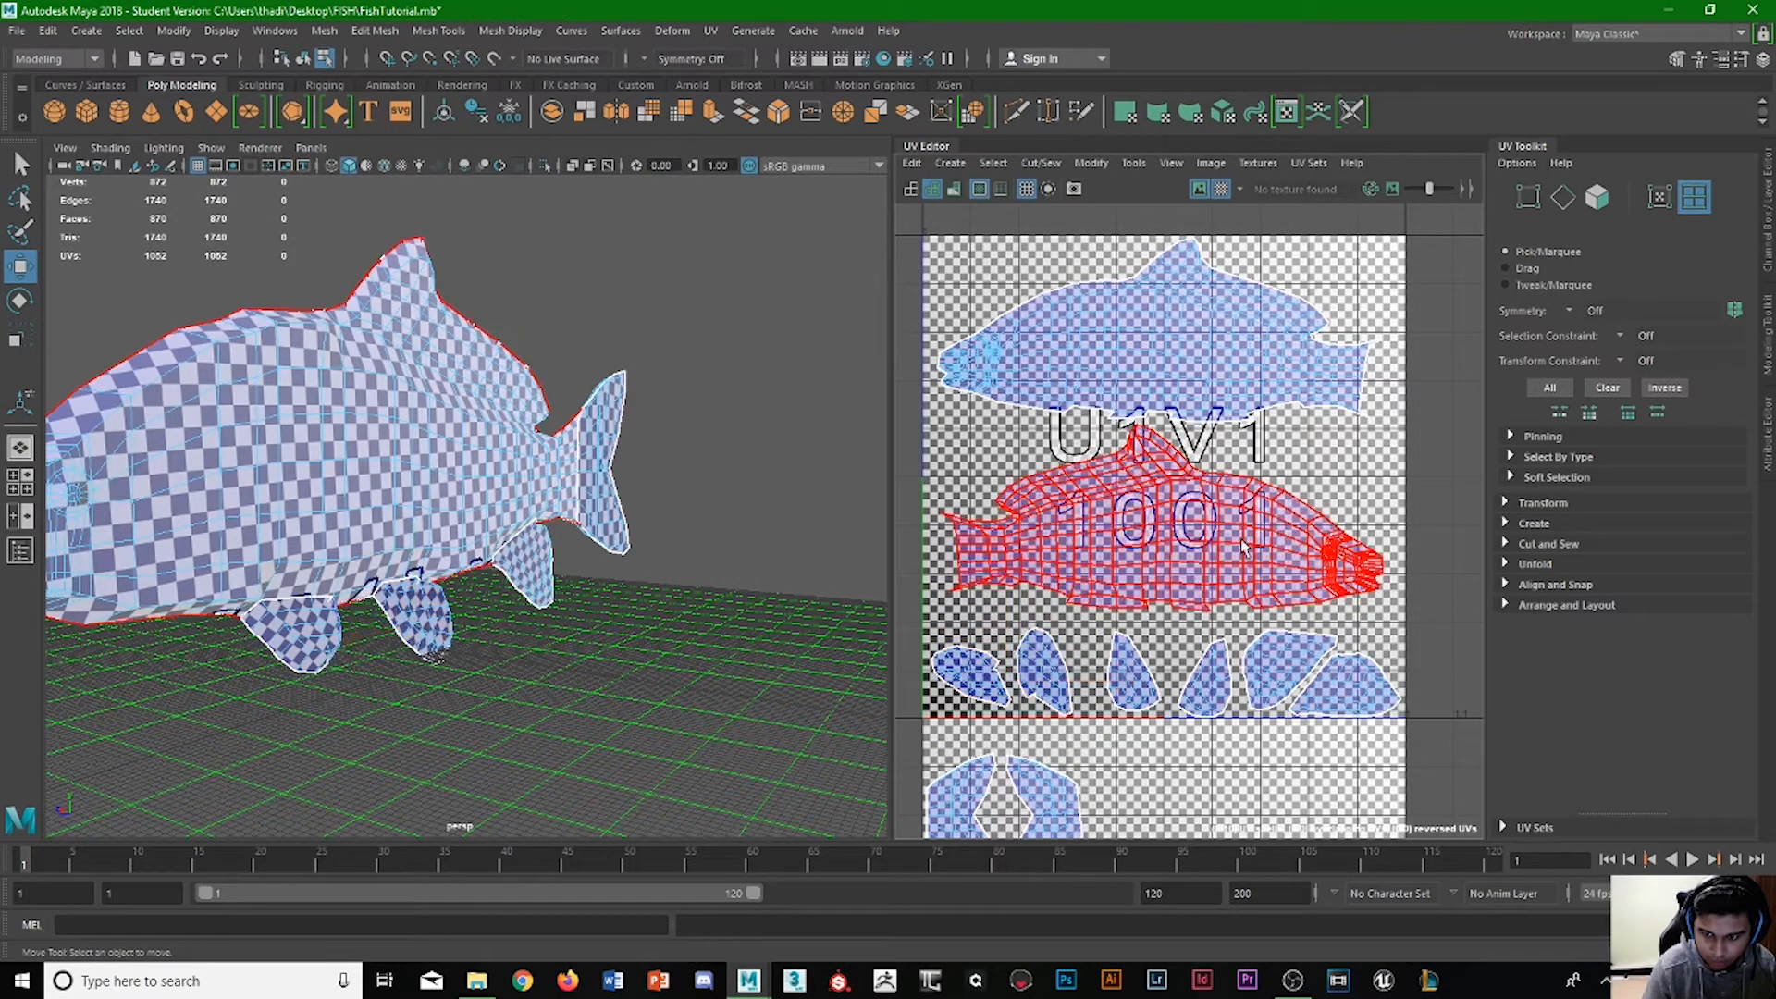
pyautogui.click(1244, 547)
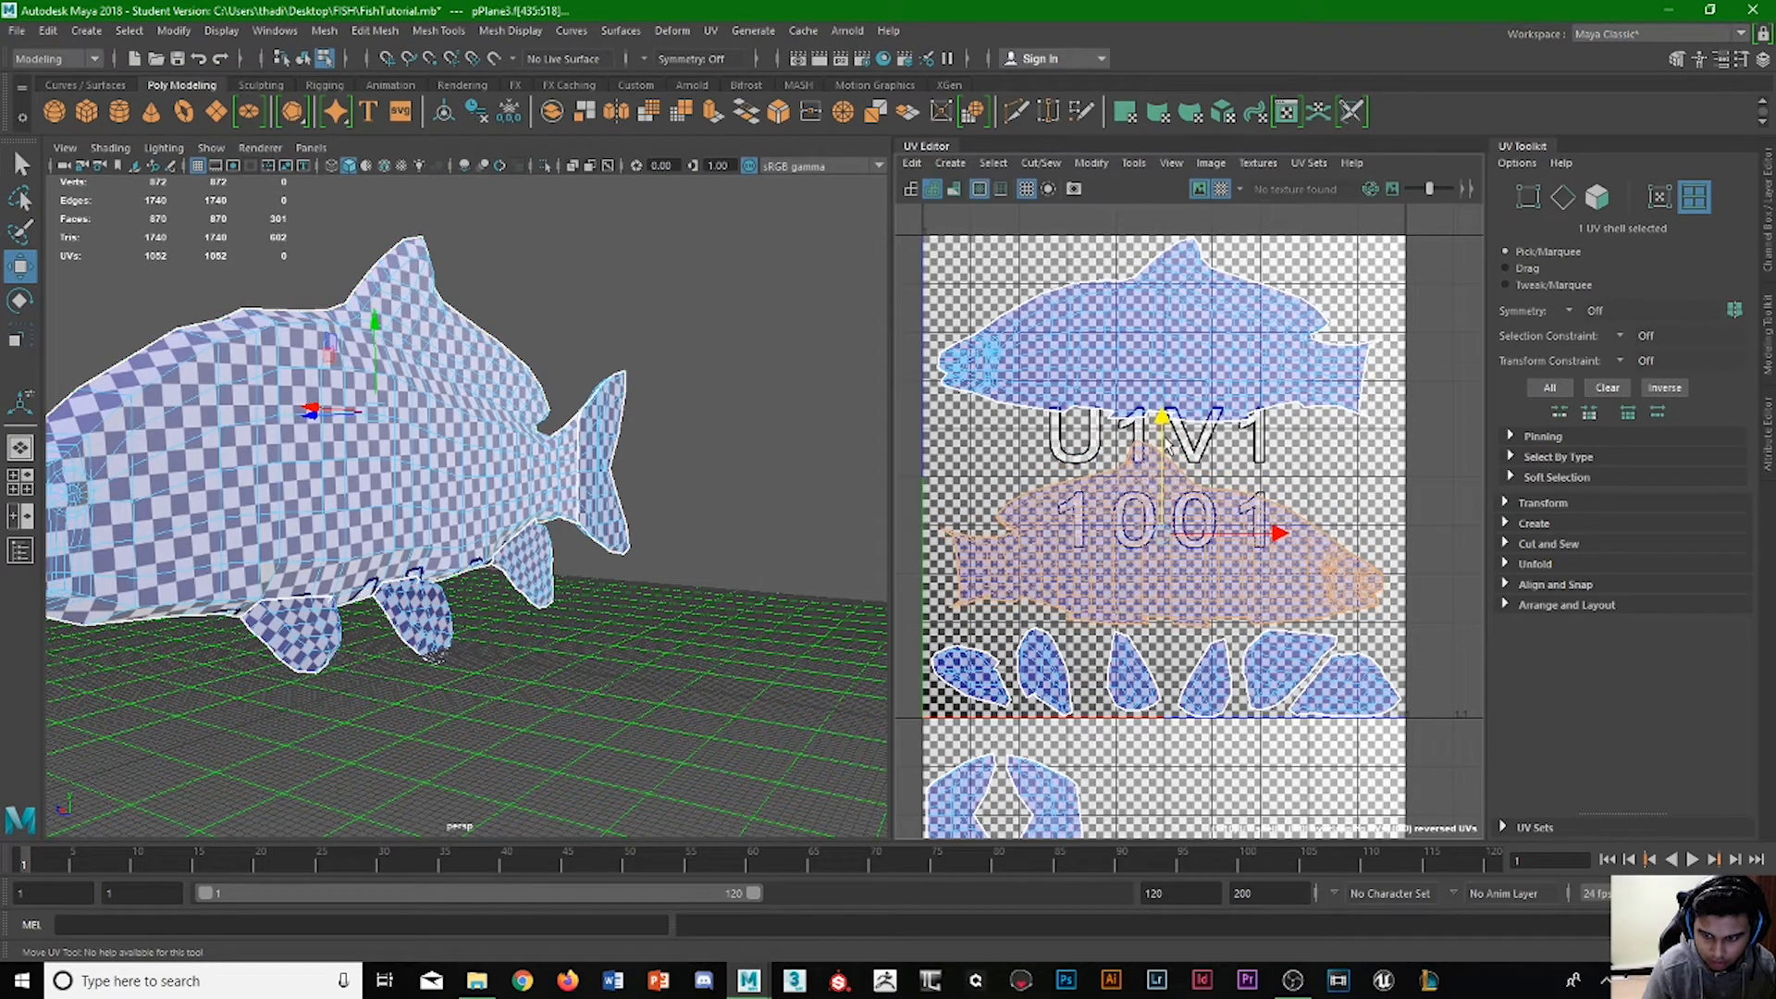
# Move the left tail shell into the gap between the body shells at the tile's left edge and scale it down slightly.
pyautogui.click(948, 802)
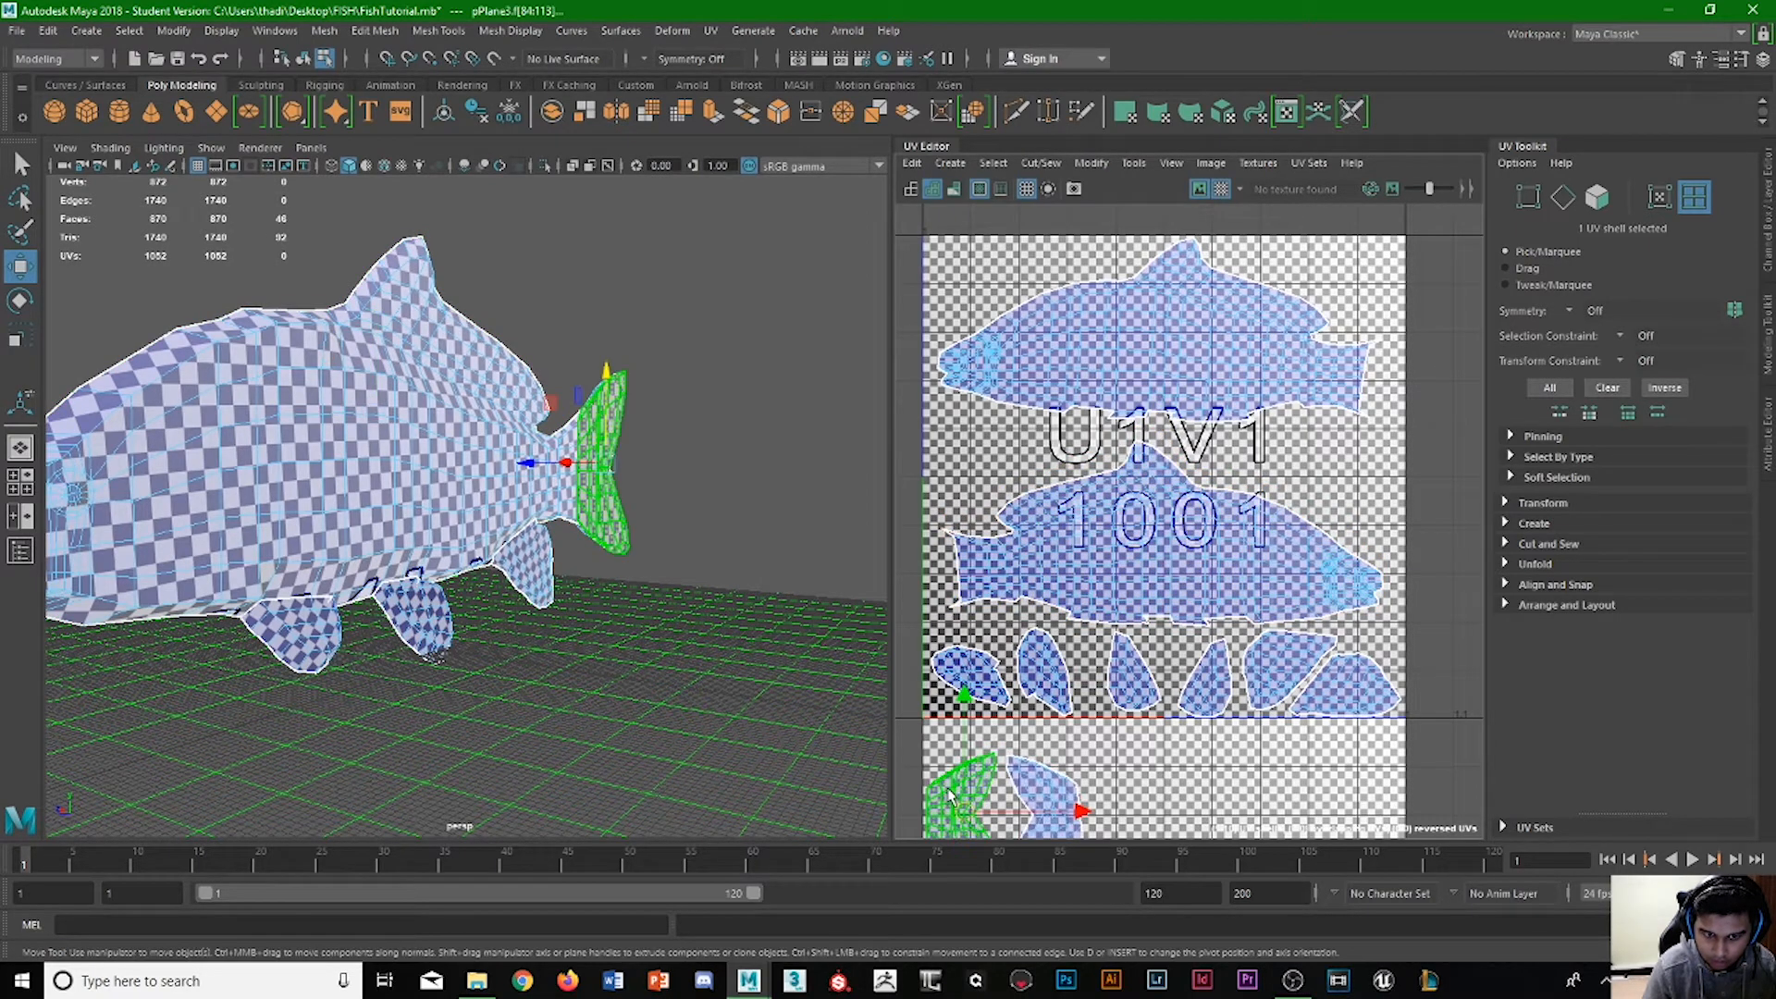
pyautogui.click(470, 344)
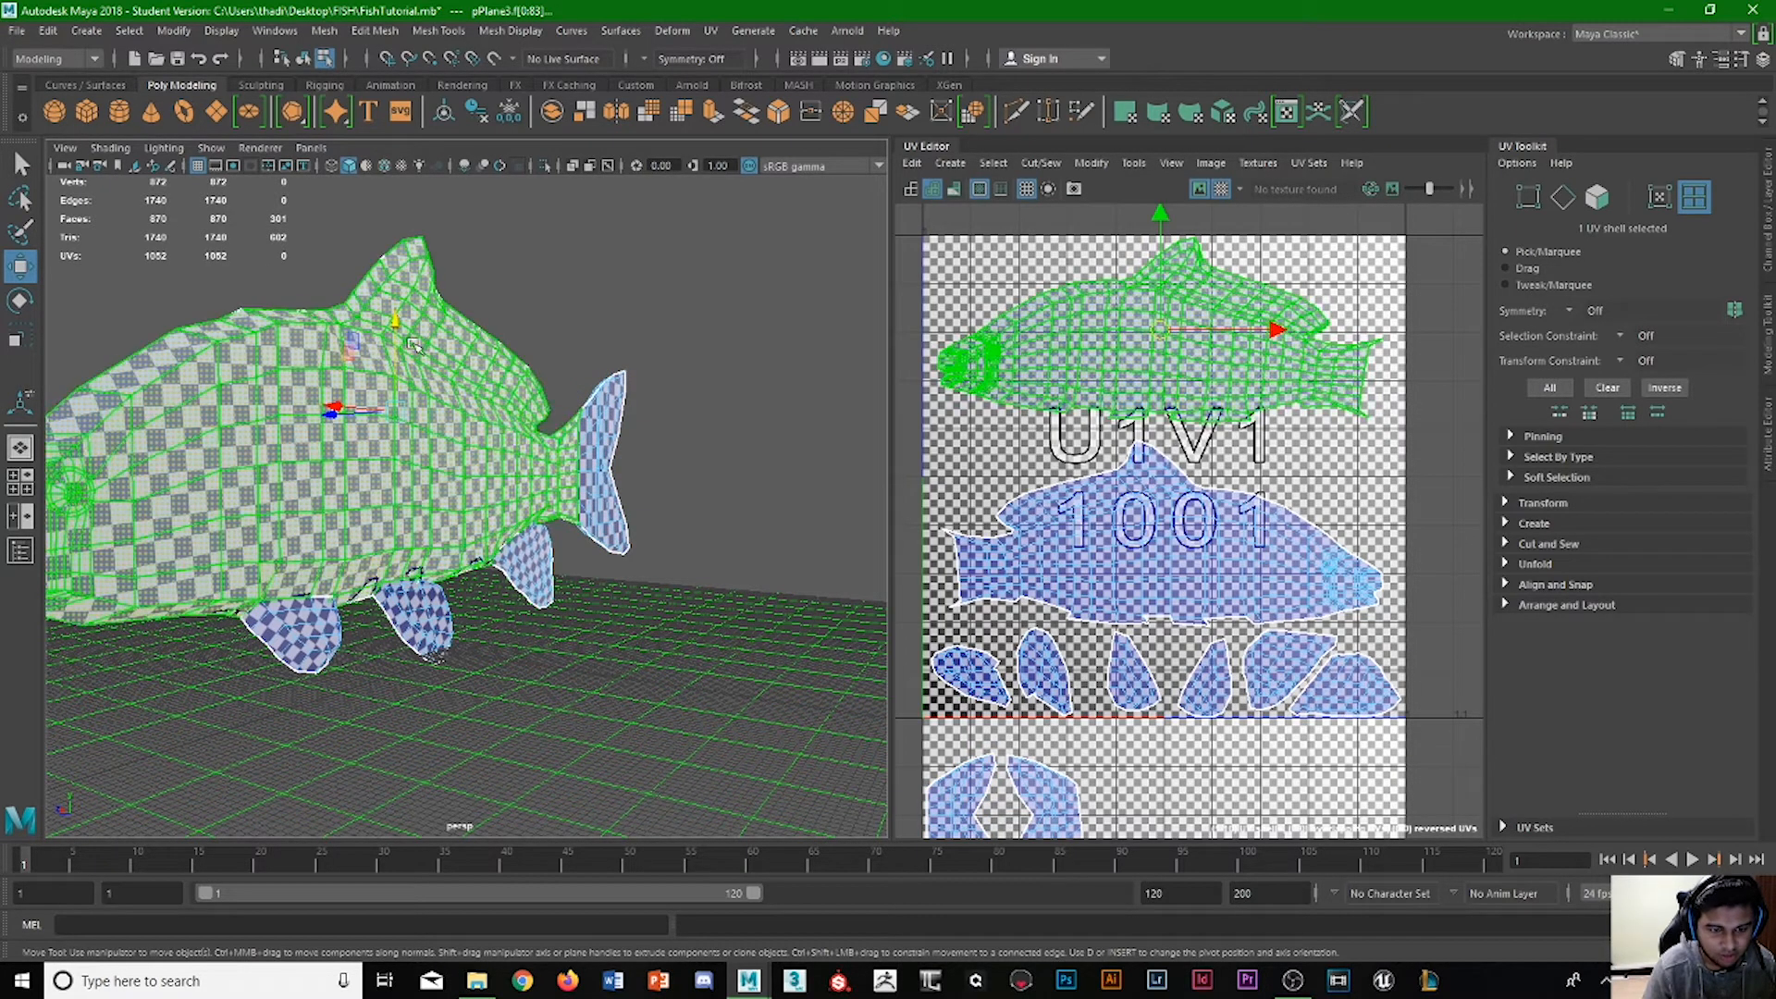
pyautogui.click(969, 800)
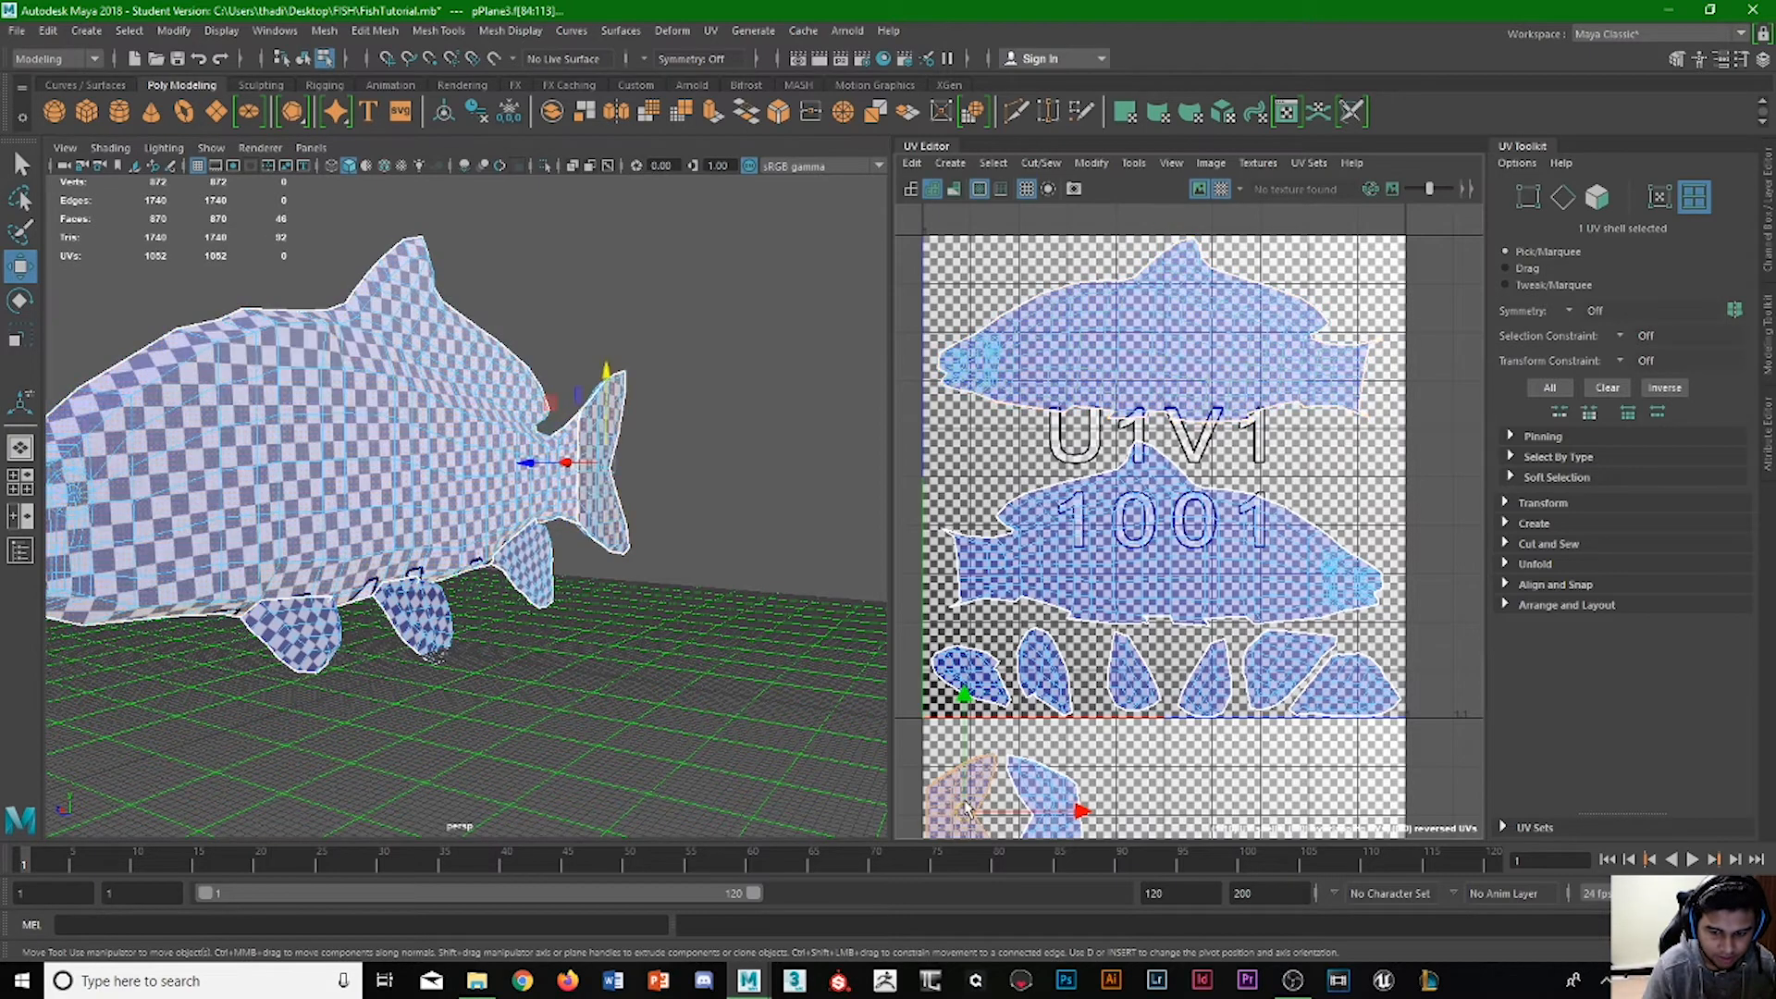
pyautogui.moveTo(962, 736); pyautogui.dragTo(929, 393)
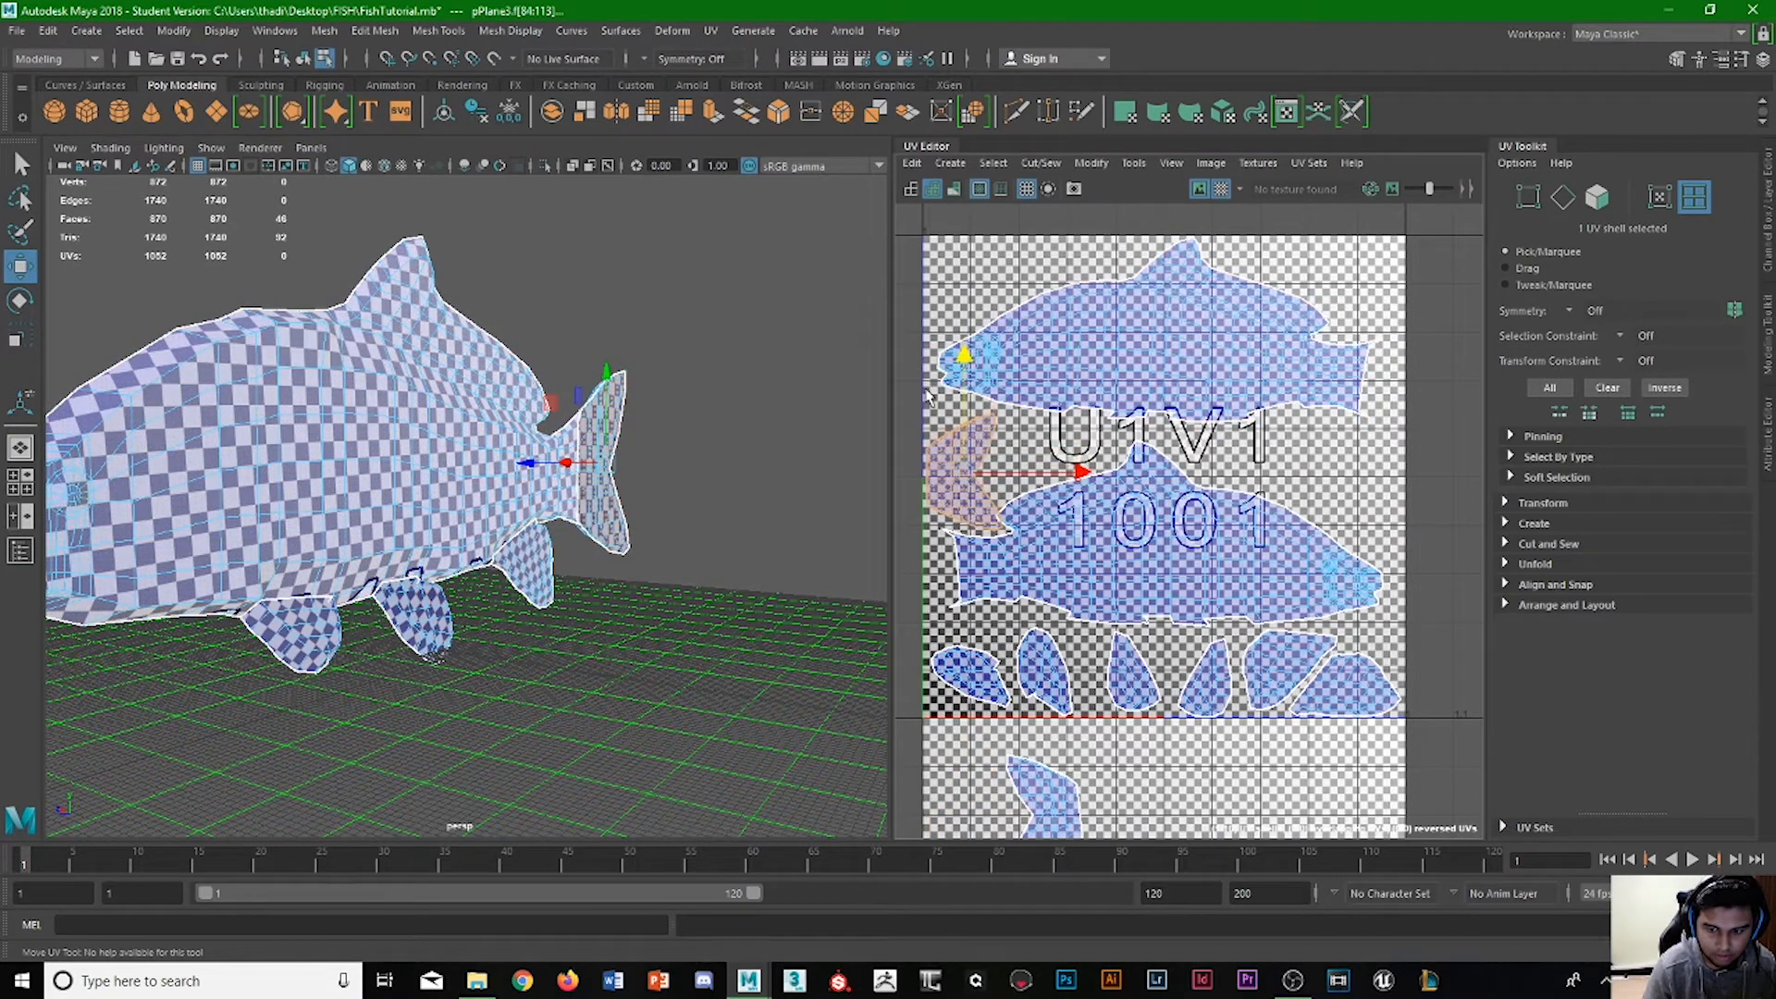
pyautogui.press('r')
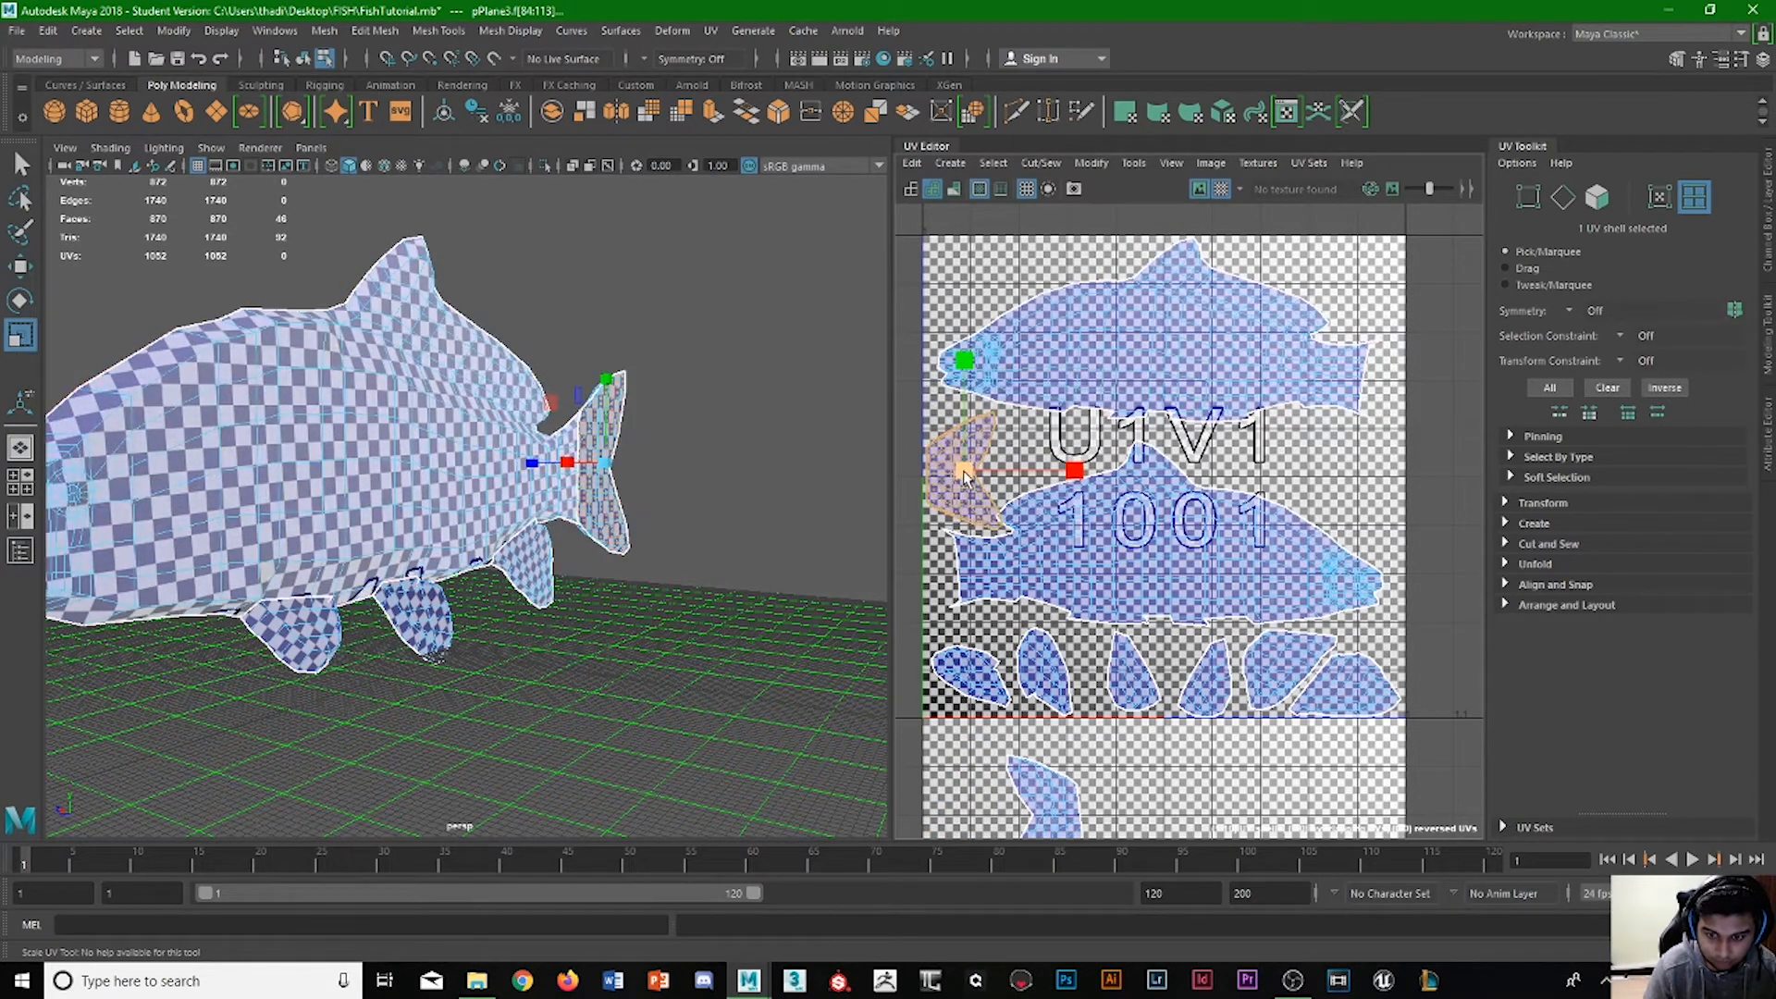
pyautogui.moveTo(967, 487); pyautogui.dragTo(936, 488)
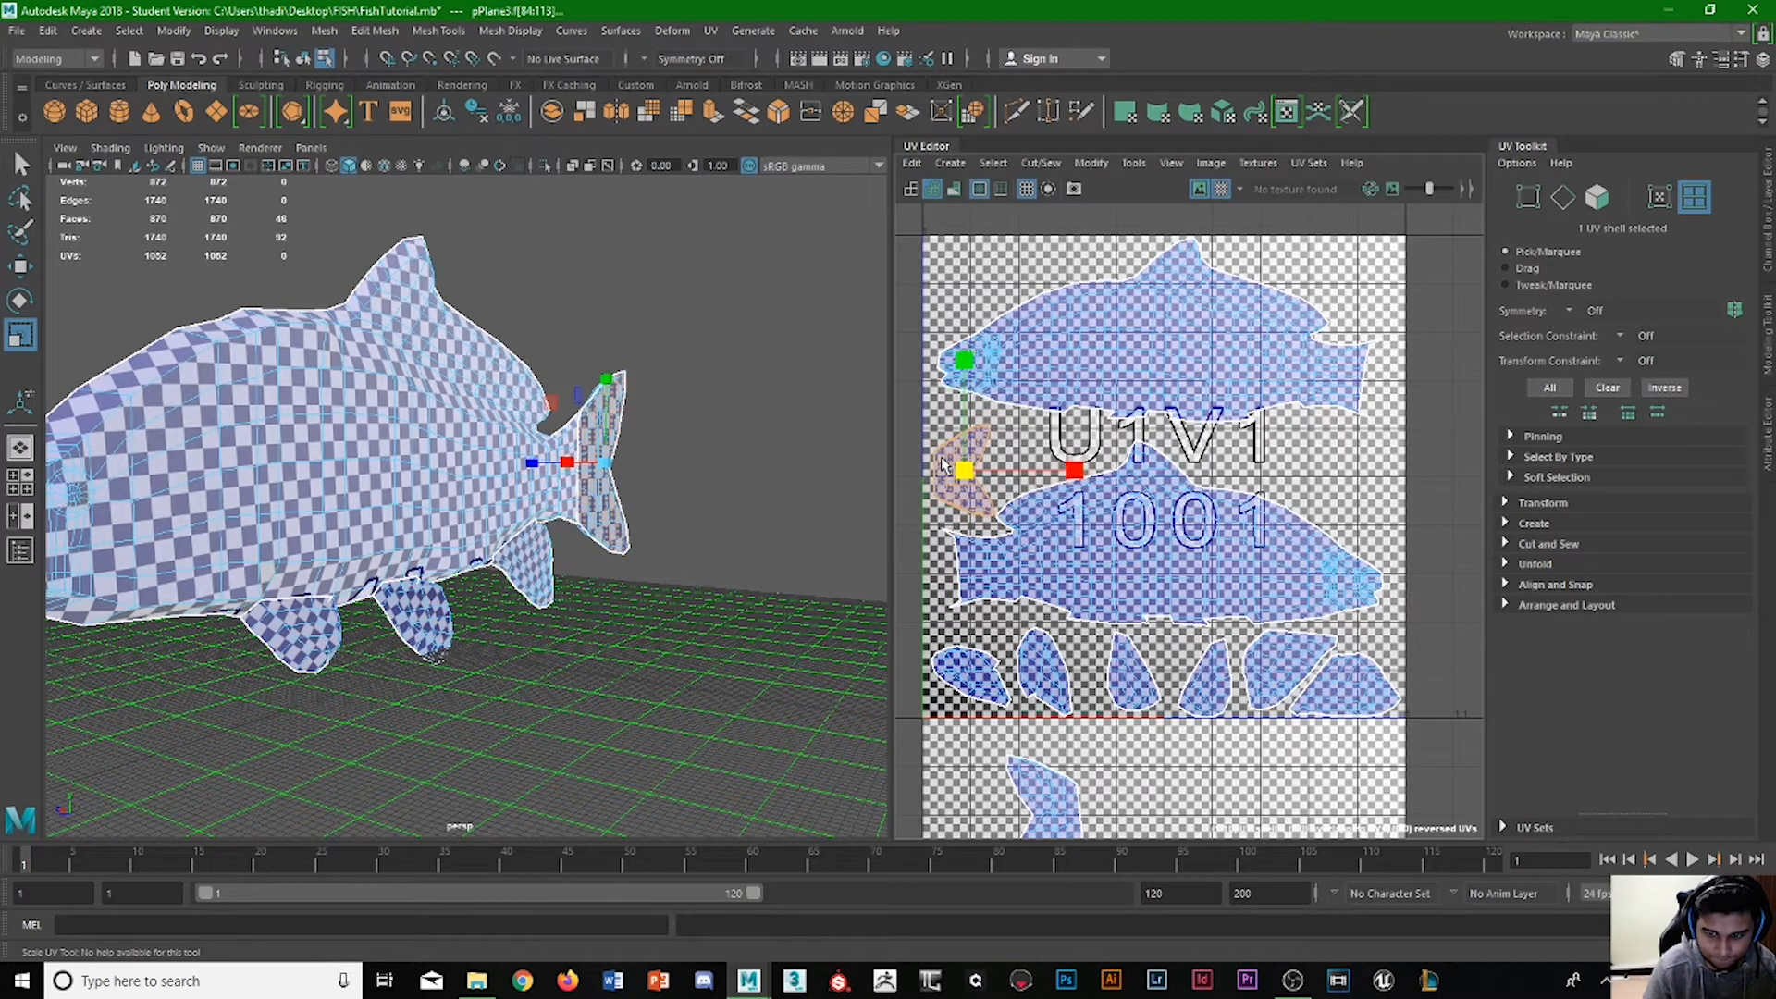
pyautogui.press('w')
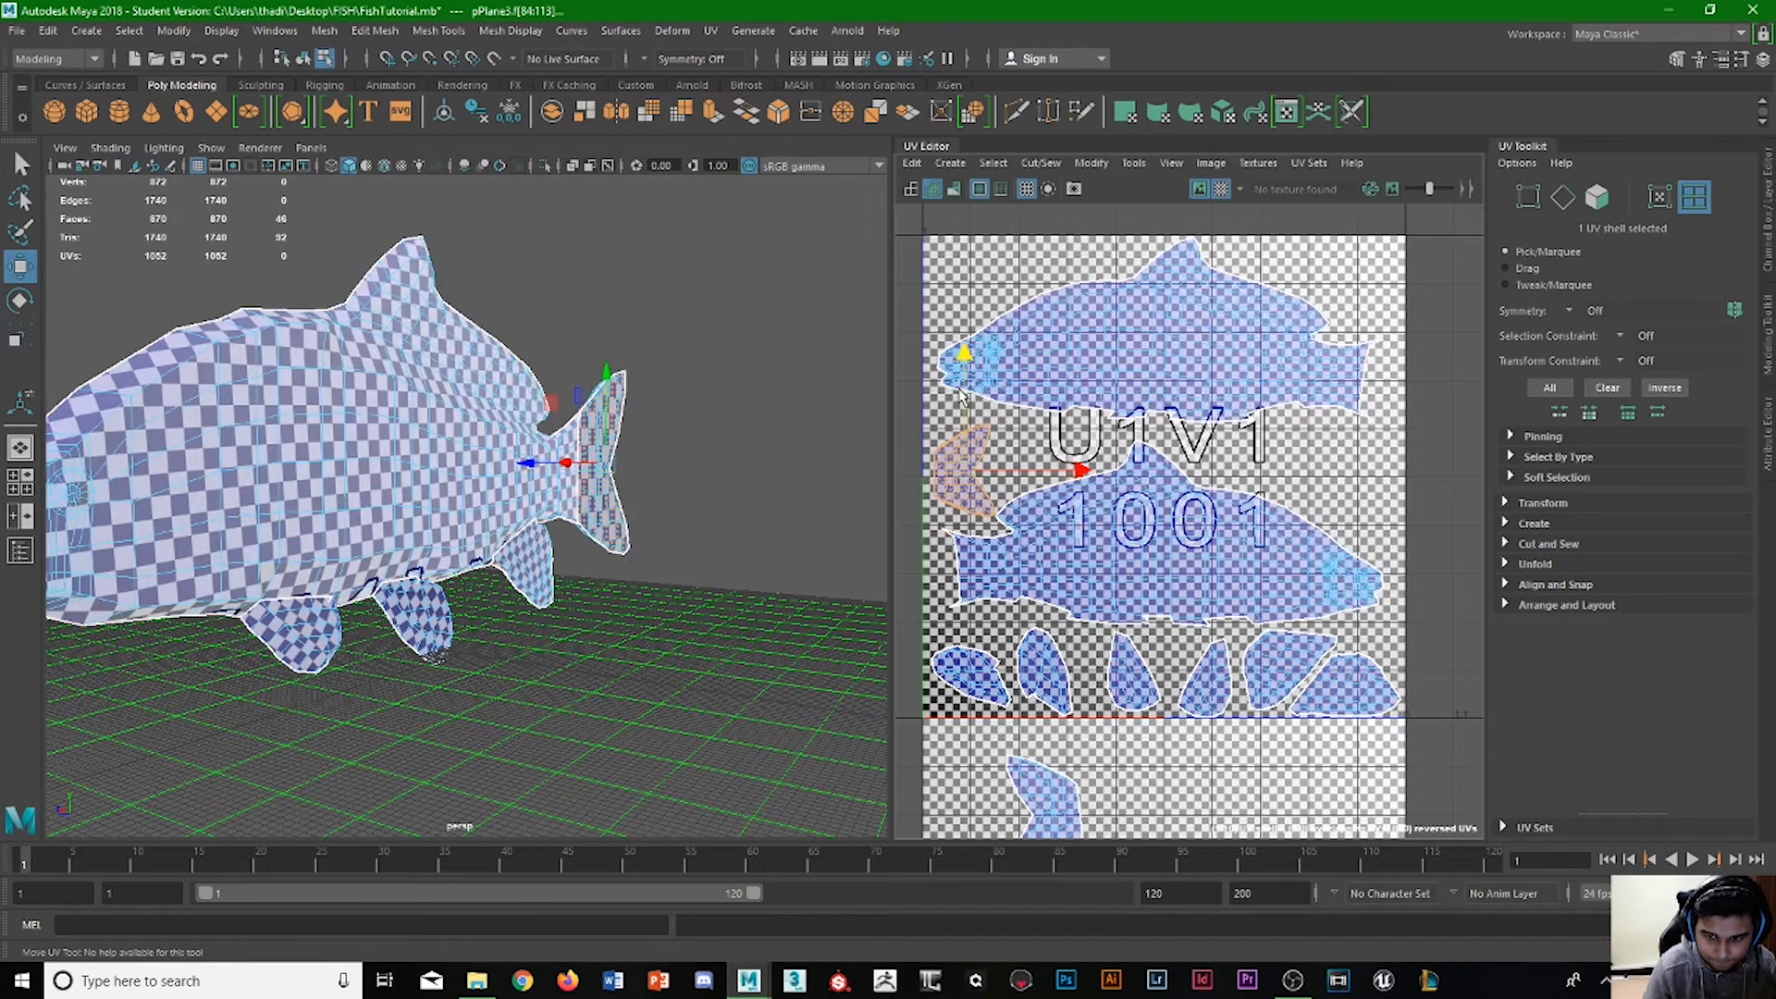
# Move the other tail shell into the gap at the tile's right edge, scale it down to match, and fit it between the bodies.
pyautogui.click(1054, 820)
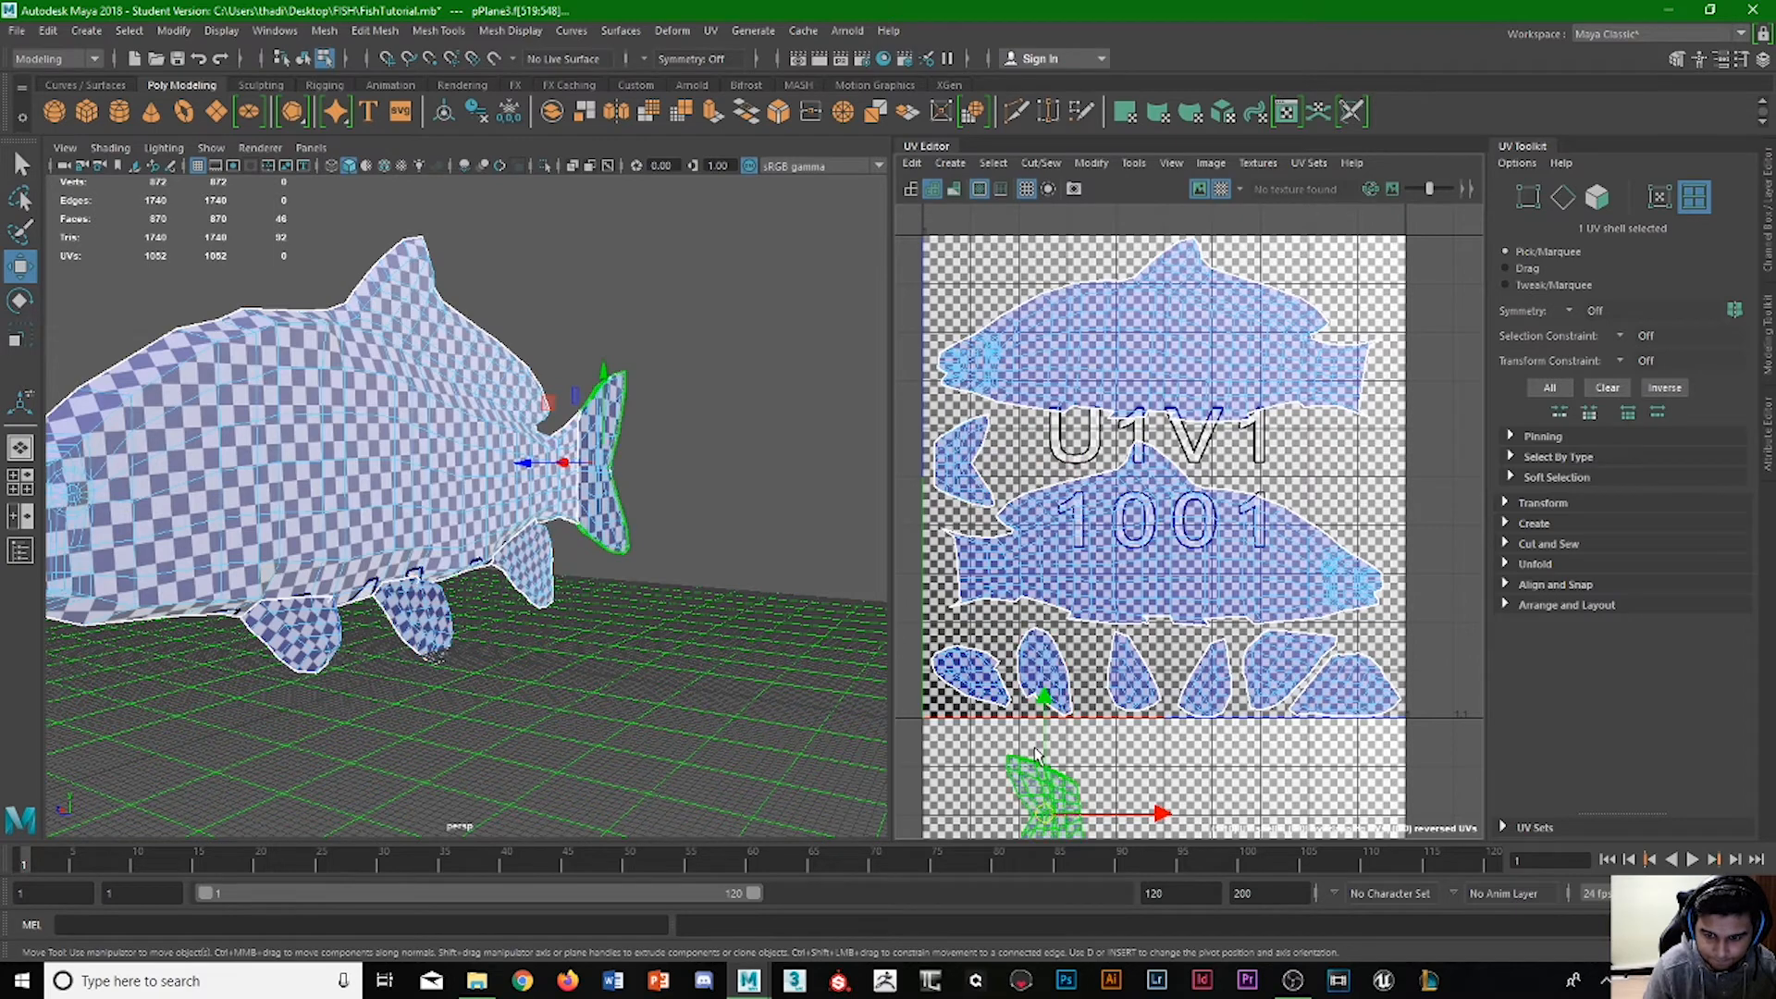
pyautogui.moveTo(1046, 743); pyautogui.dragTo(1046, 408)
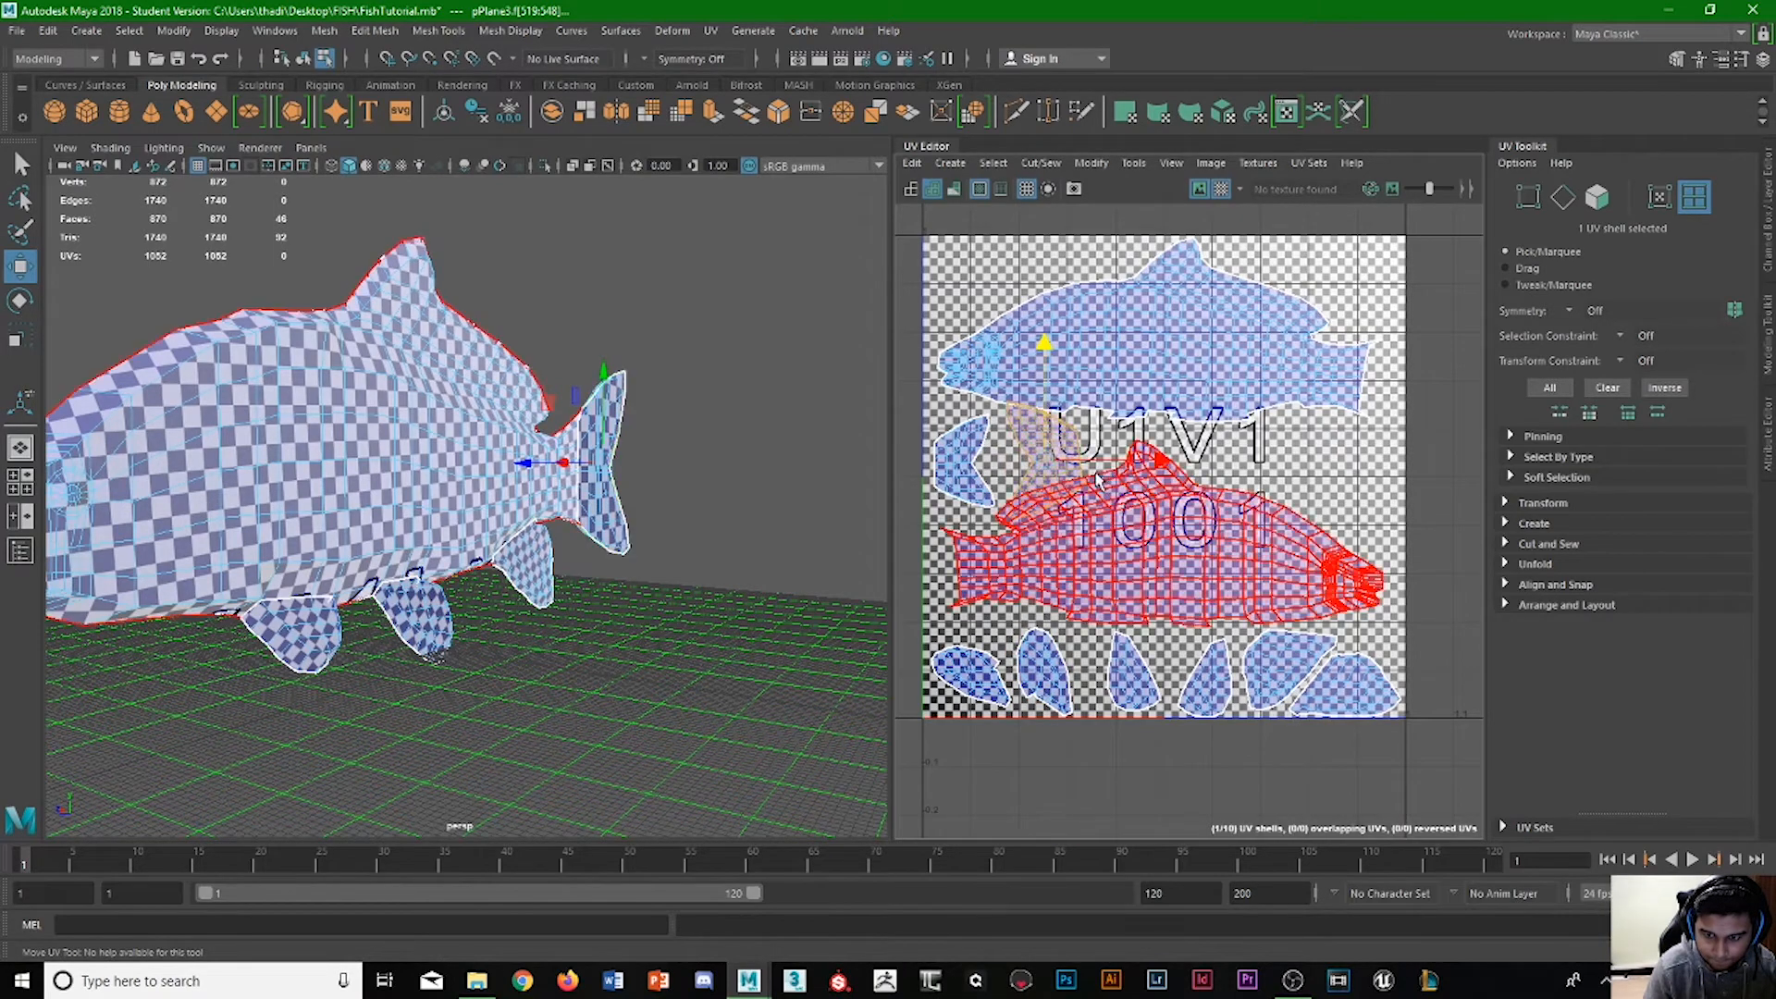
pyautogui.moveTo(1114, 498); pyautogui.dragTo(1412, 479)
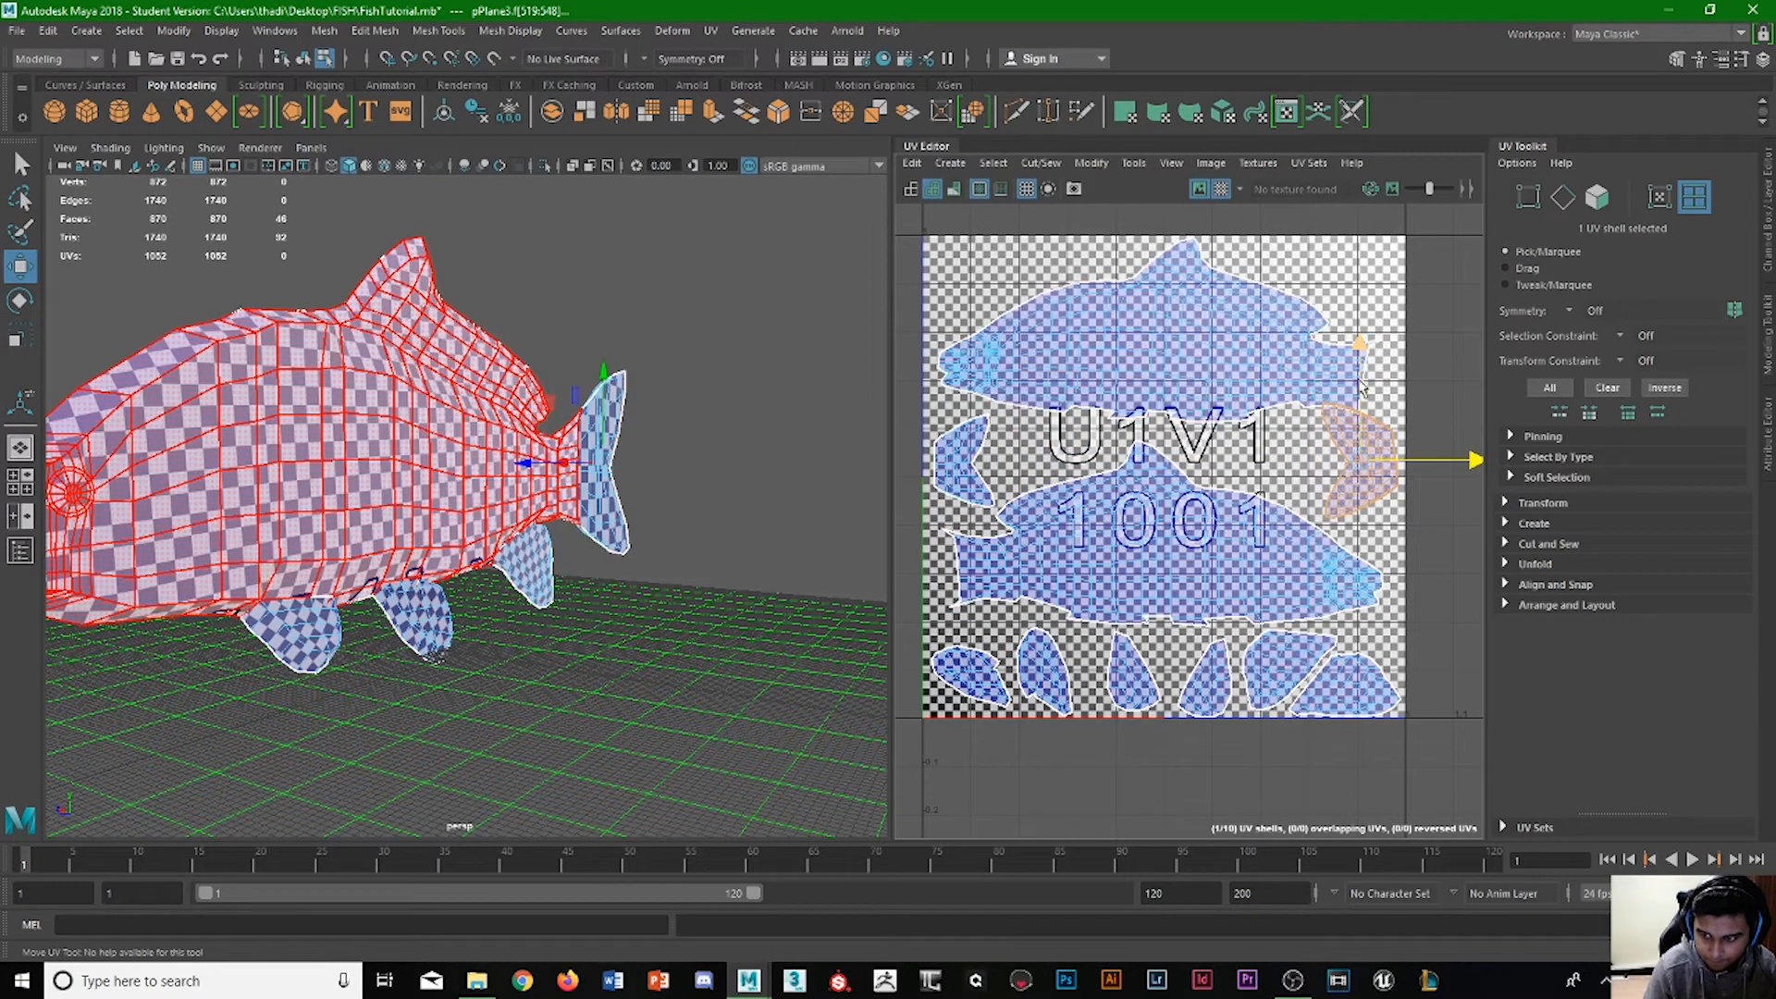
pyautogui.moveTo(1361, 383); pyautogui.dragTo(1362, 404)
pyautogui.press('r')
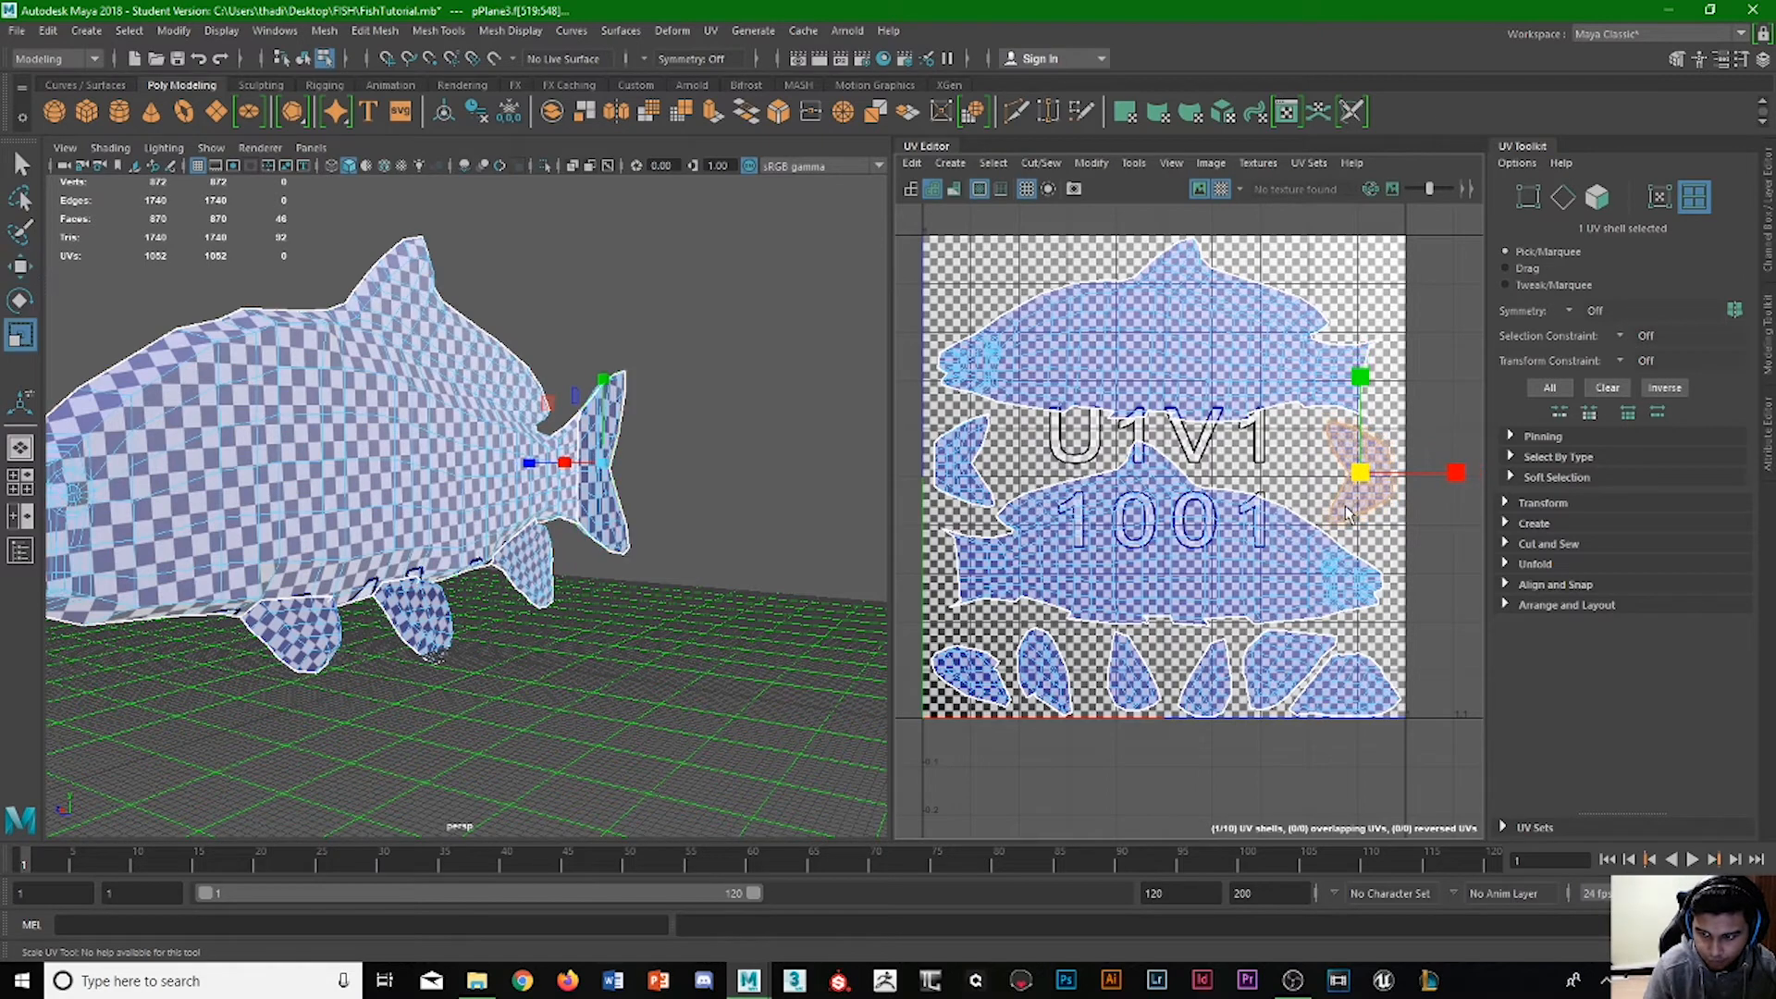
pyautogui.press('w')
pyautogui.moveTo(1448, 475)
pyautogui.mouseDown()
pyautogui.moveTo(1056, 476)
pyautogui.moveTo(1444, 481)
pyautogui.mouseUp()
pyautogui.click(1431, 367)
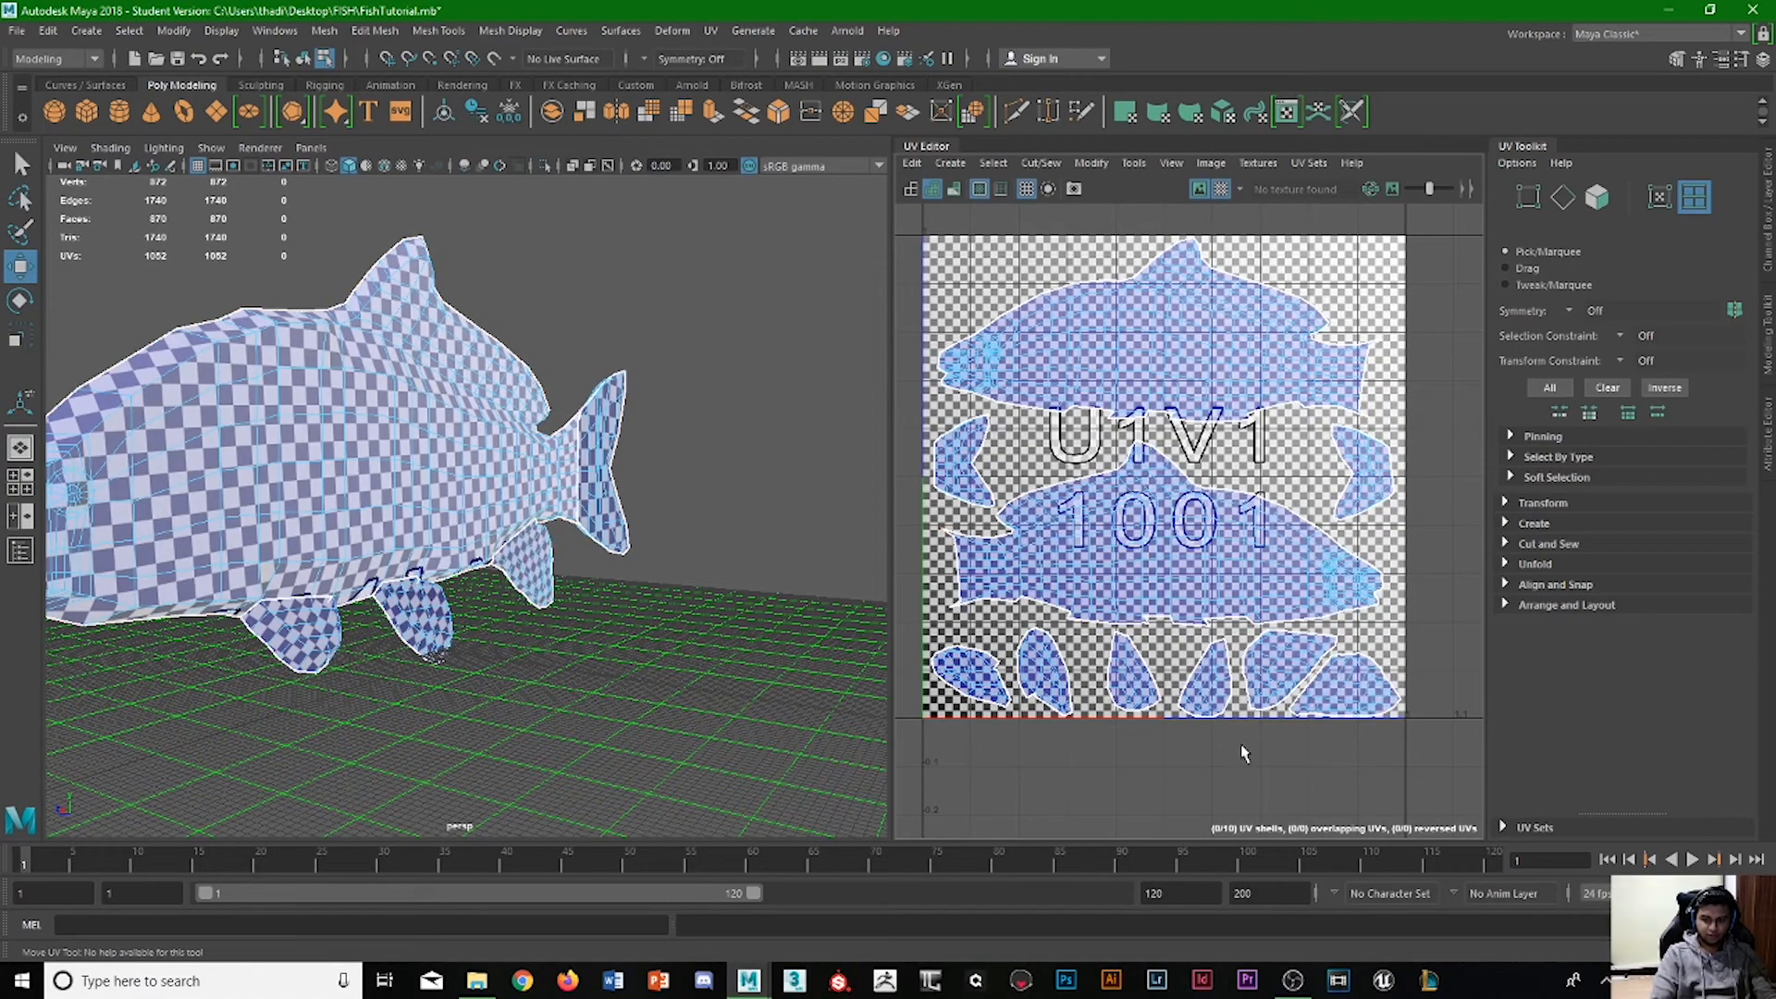
# Check the checker pattern on the fish's other side and save the scene, accepting the student version notice.
pyautogui.scroll(-3, 1242, 742)
pyautogui.keyDown('alt'); pyautogui.moveTo(319, 615); pyautogui.dragTo(385, 654); pyautogui.keyUp('alt')
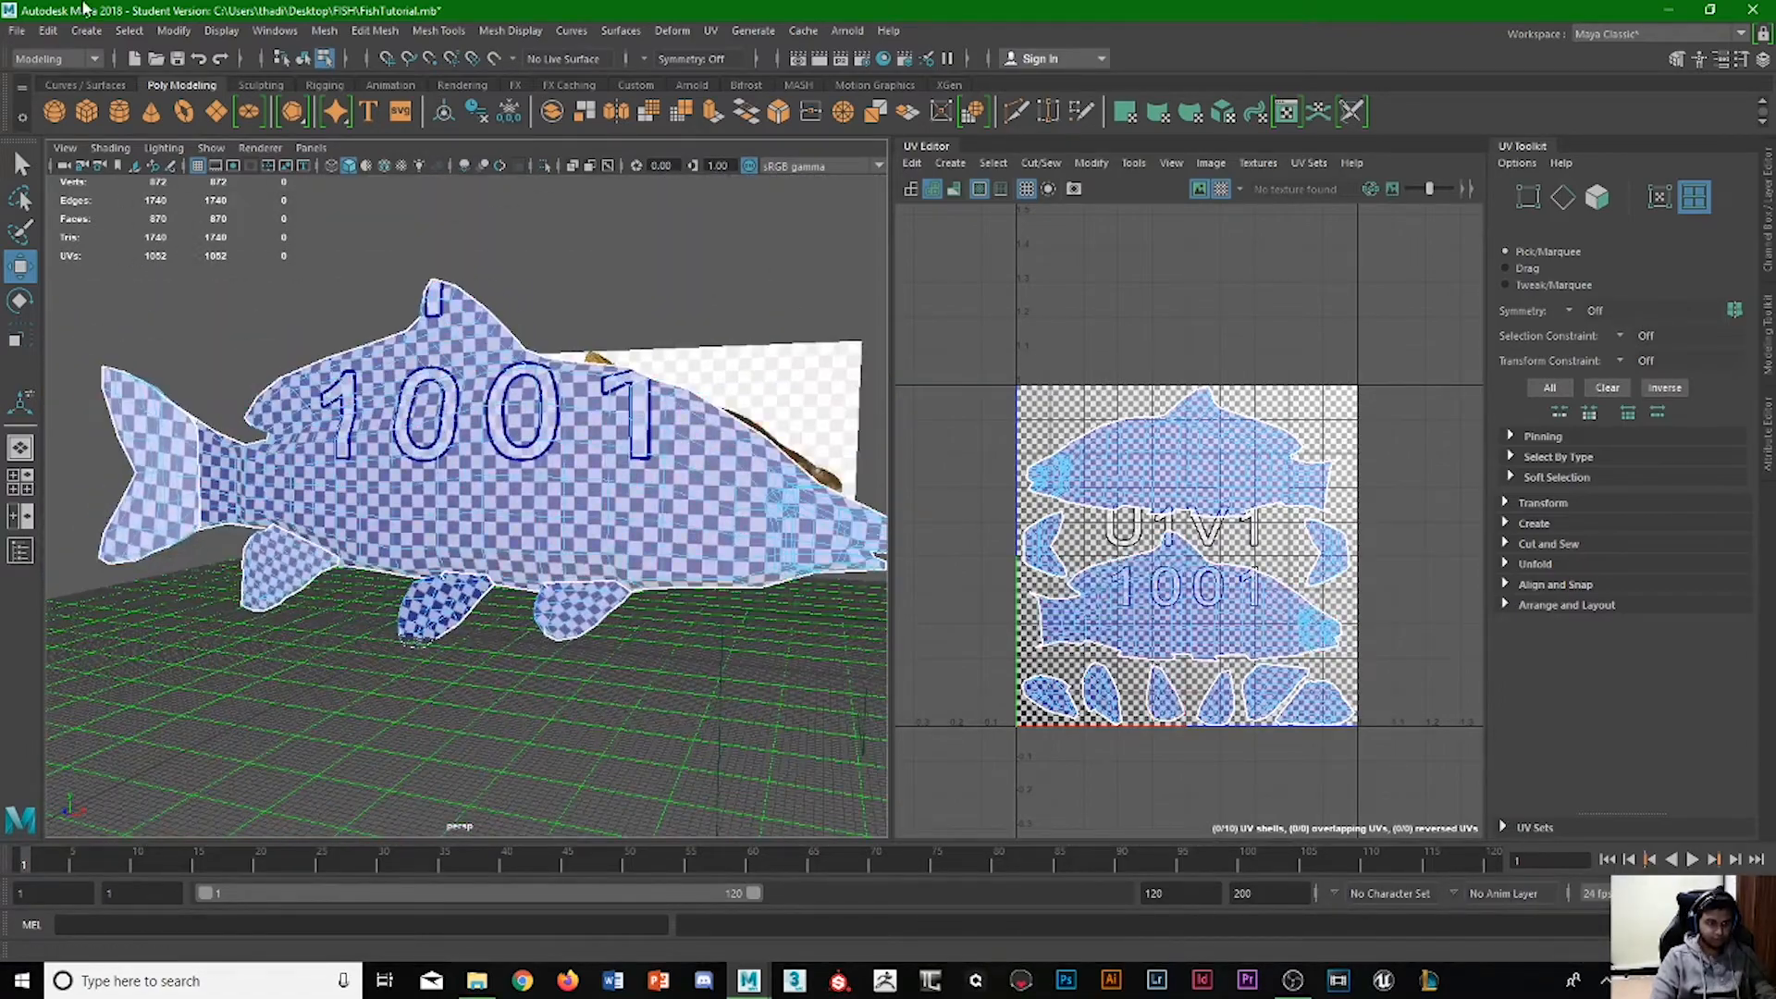
pyautogui.click(17, 31)
pyautogui.click(56, 106)
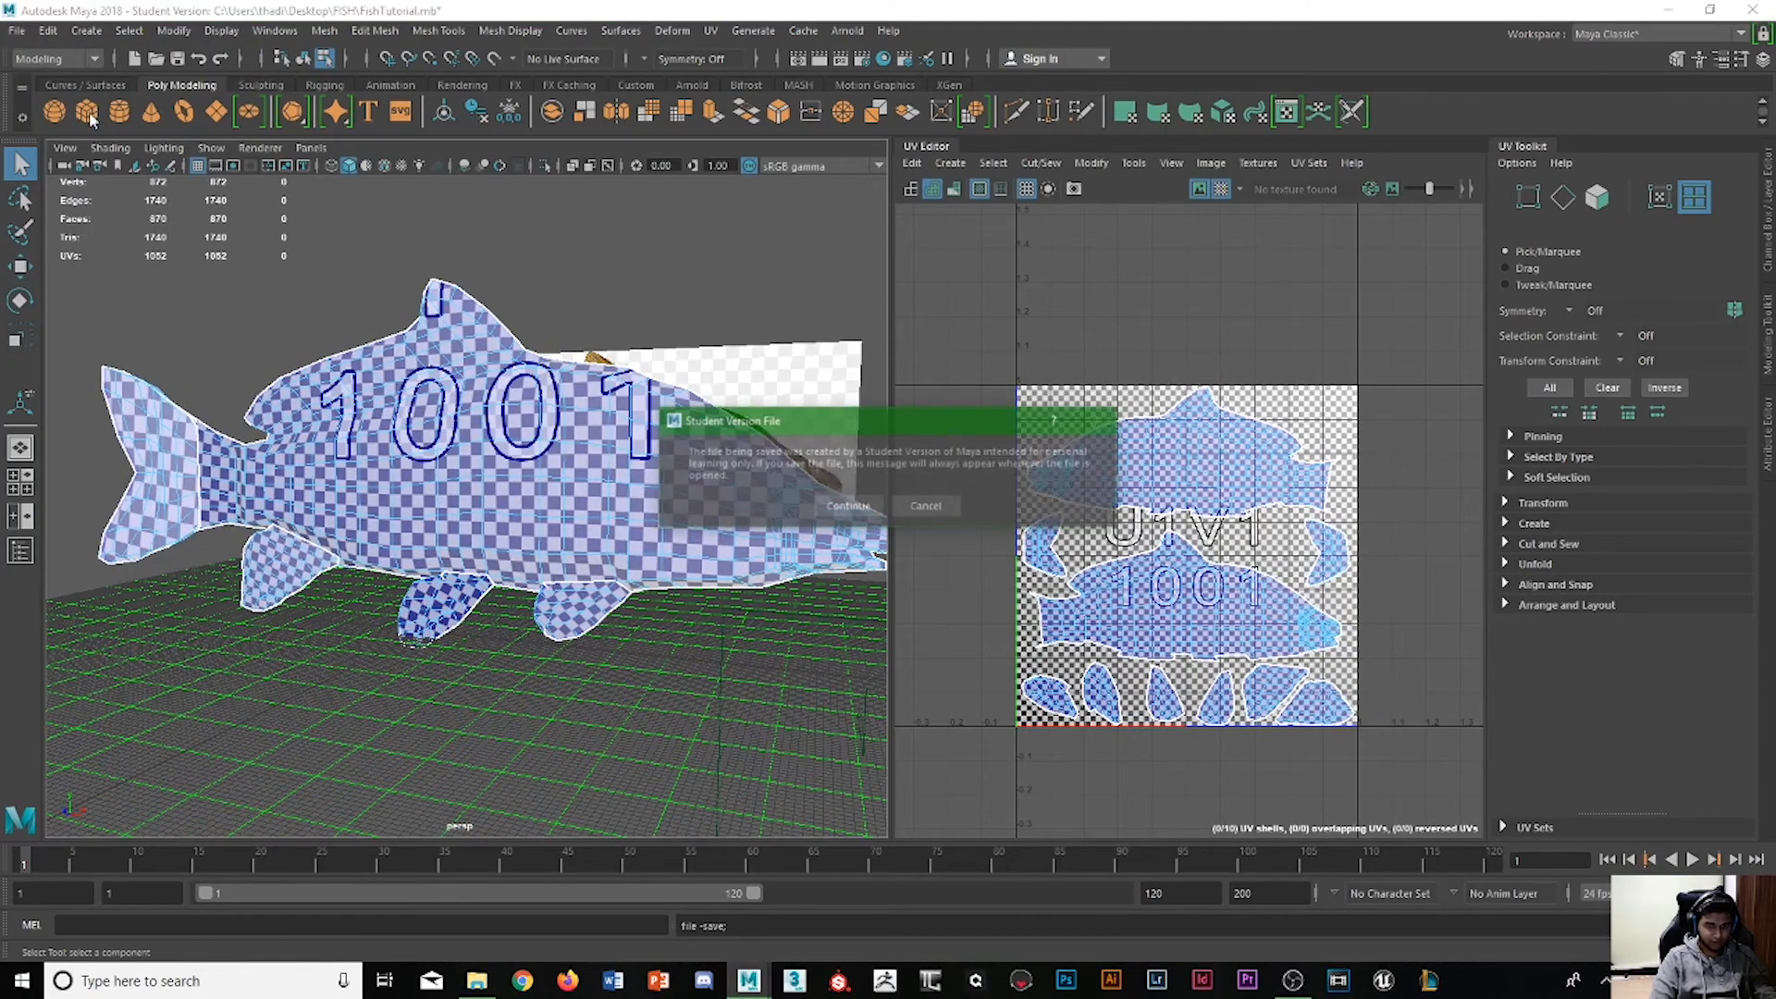
pyautogui.click(856, 504)
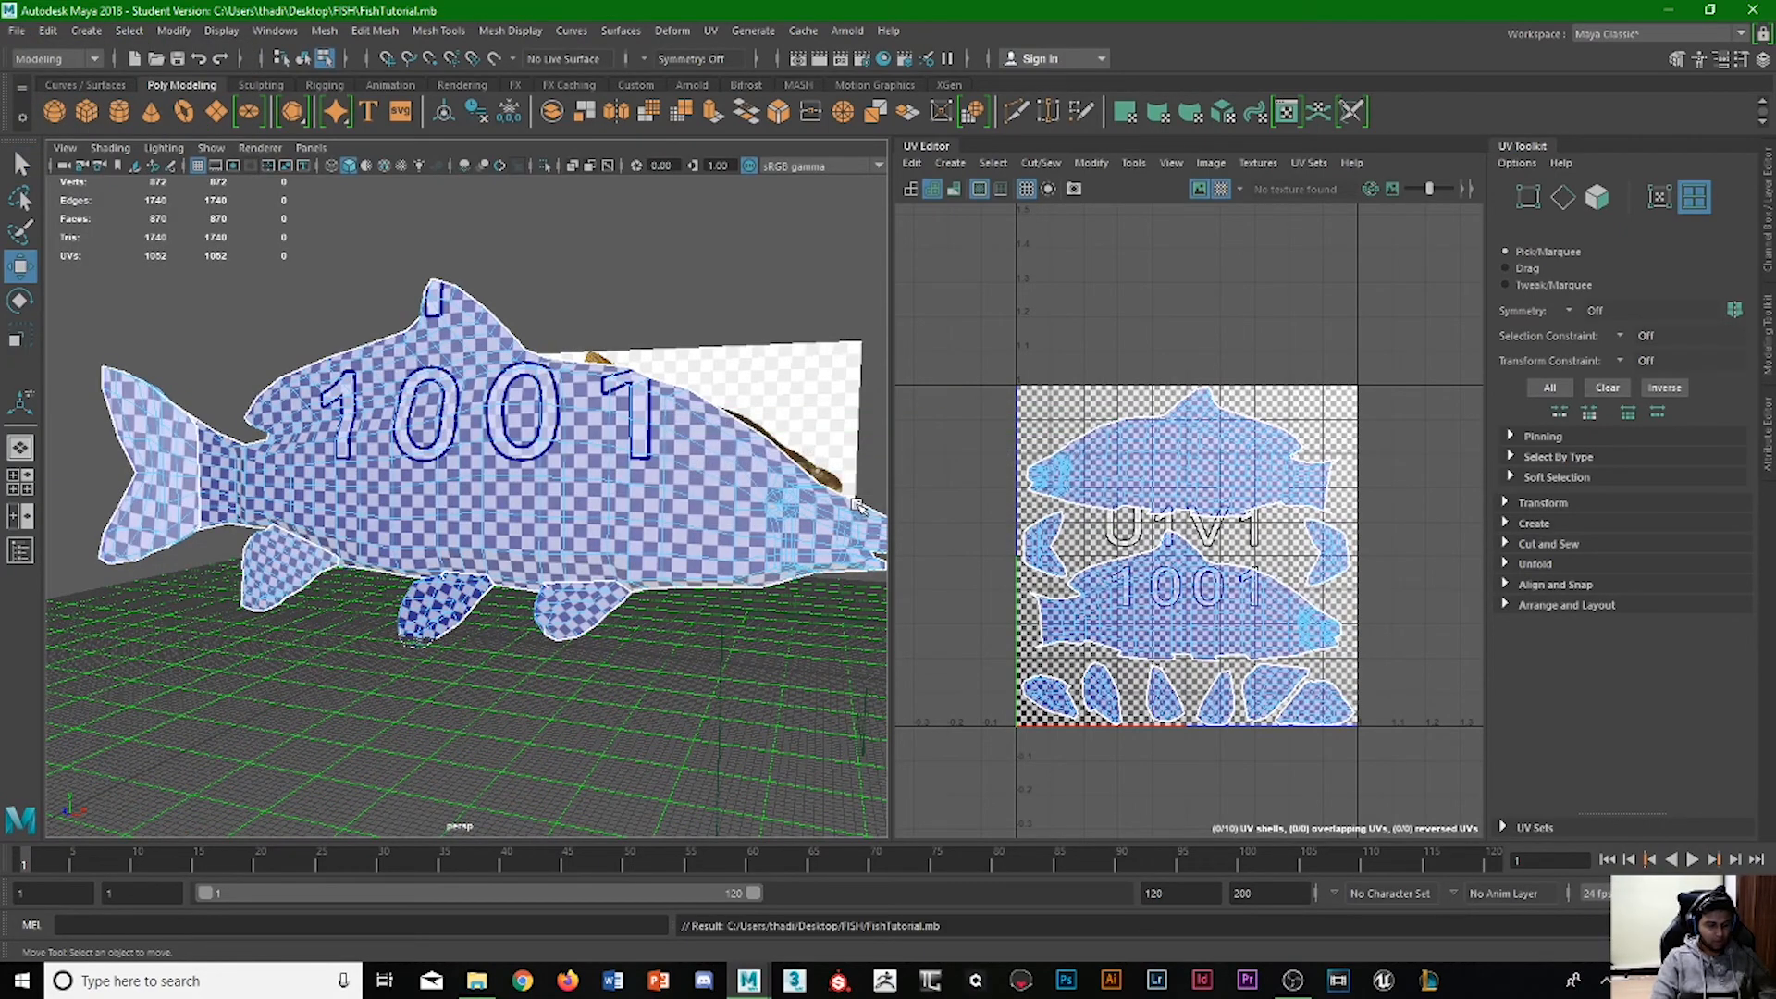